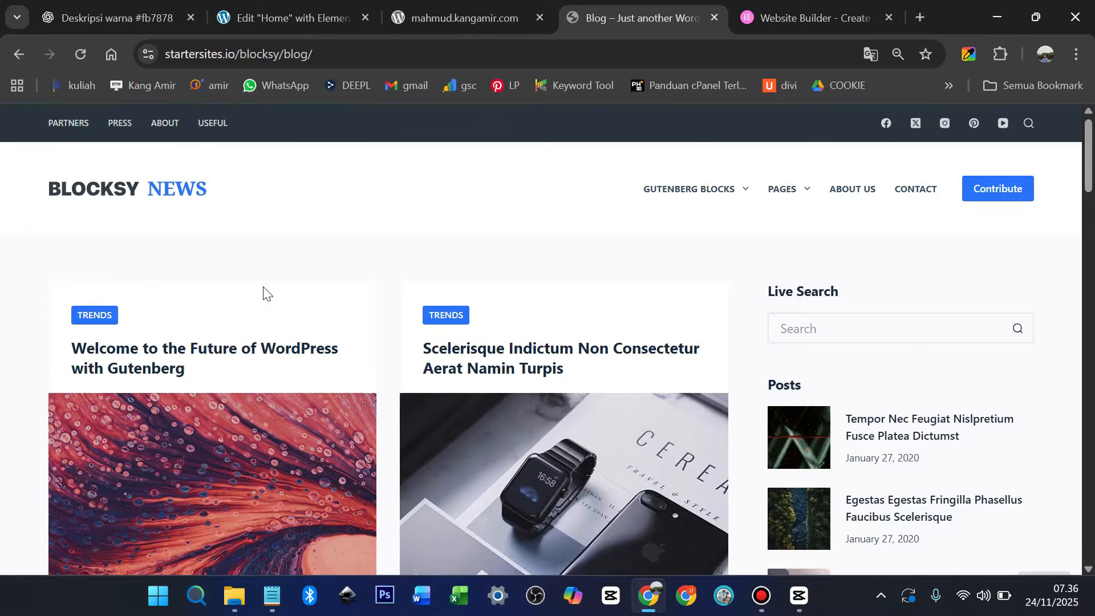
Browse the Blocksy News demo homepage and its post cards
scroll(264, 293, "down", 1)
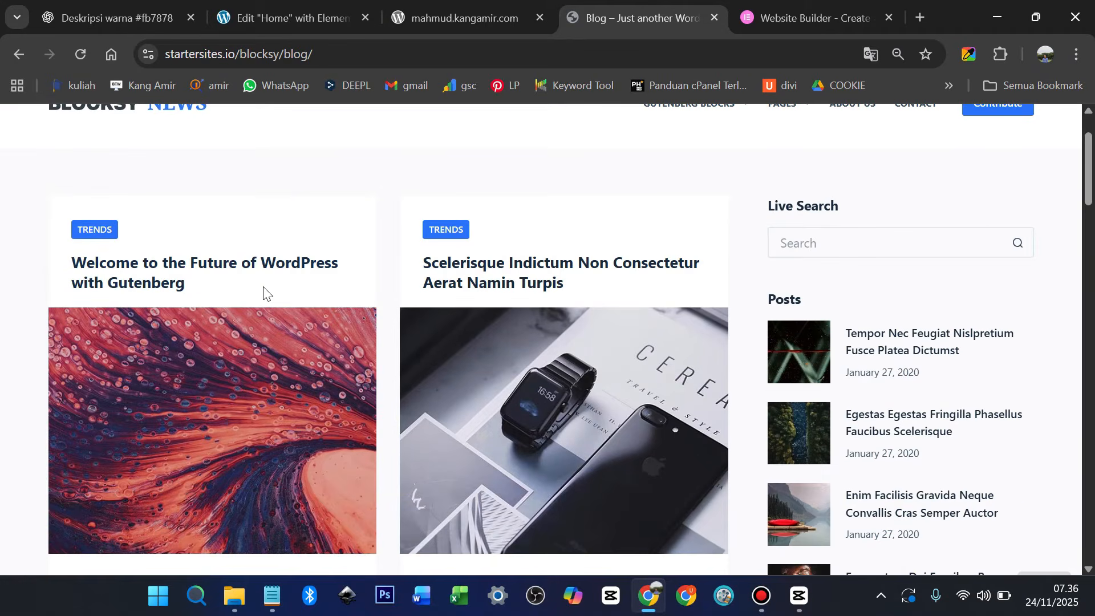
scroll(264, 293, "down", 3)
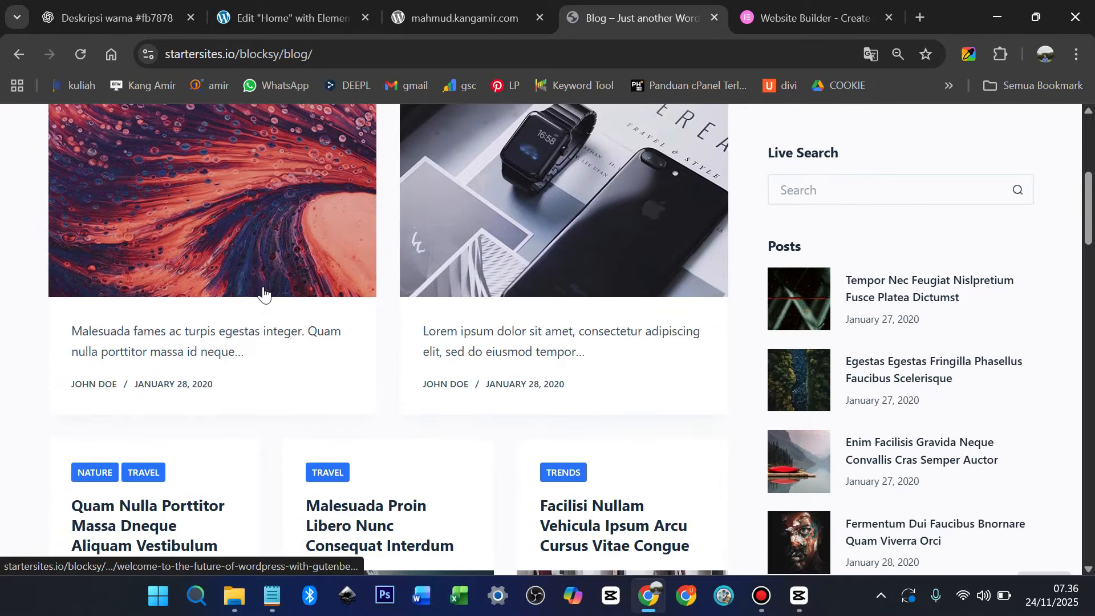
scroll(263, 292, "down", 3)
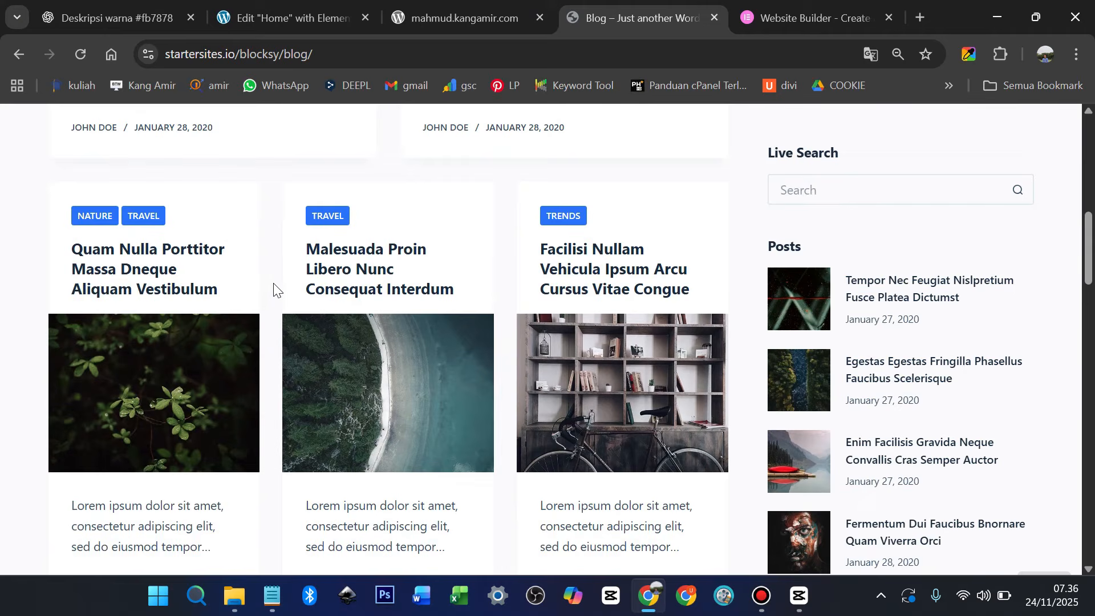
scroll(273, 291, "down", 6)
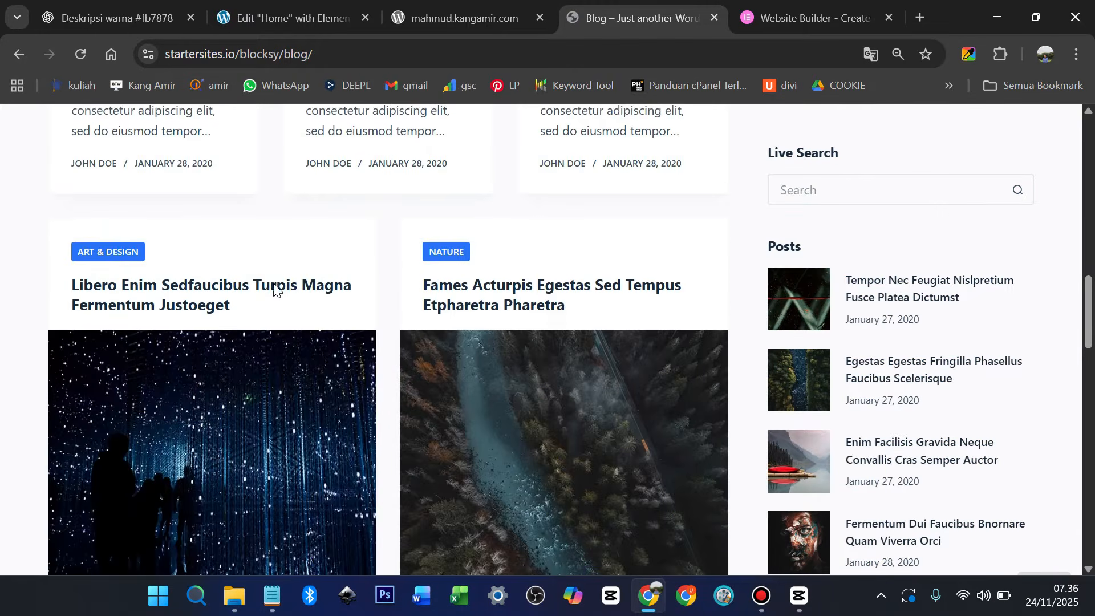
scroll(274, 290, "down", 7)
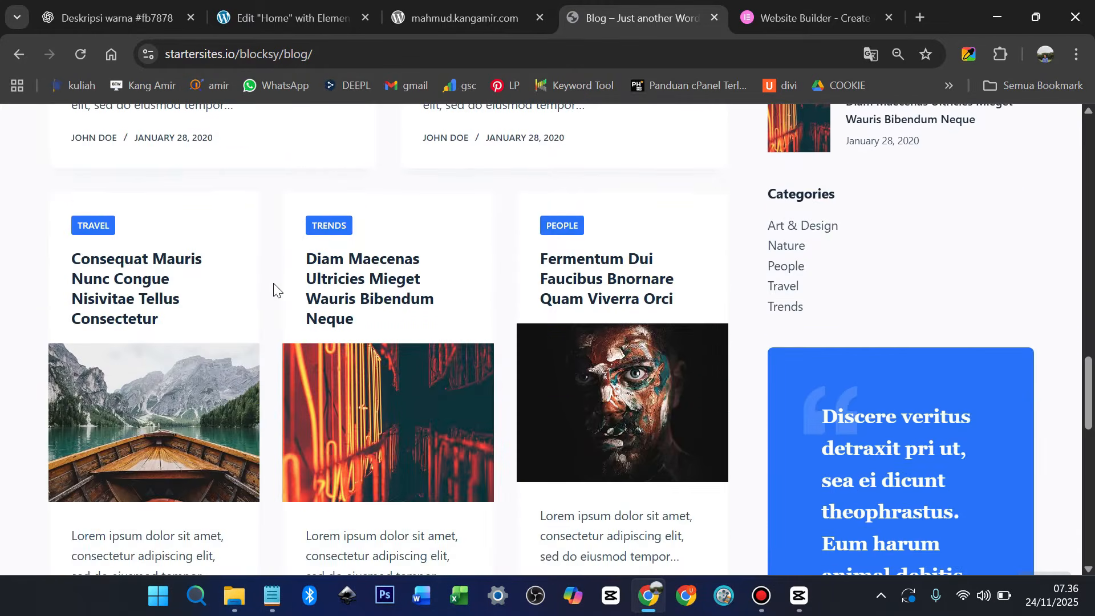
scroll(274, 289, "down", 10)
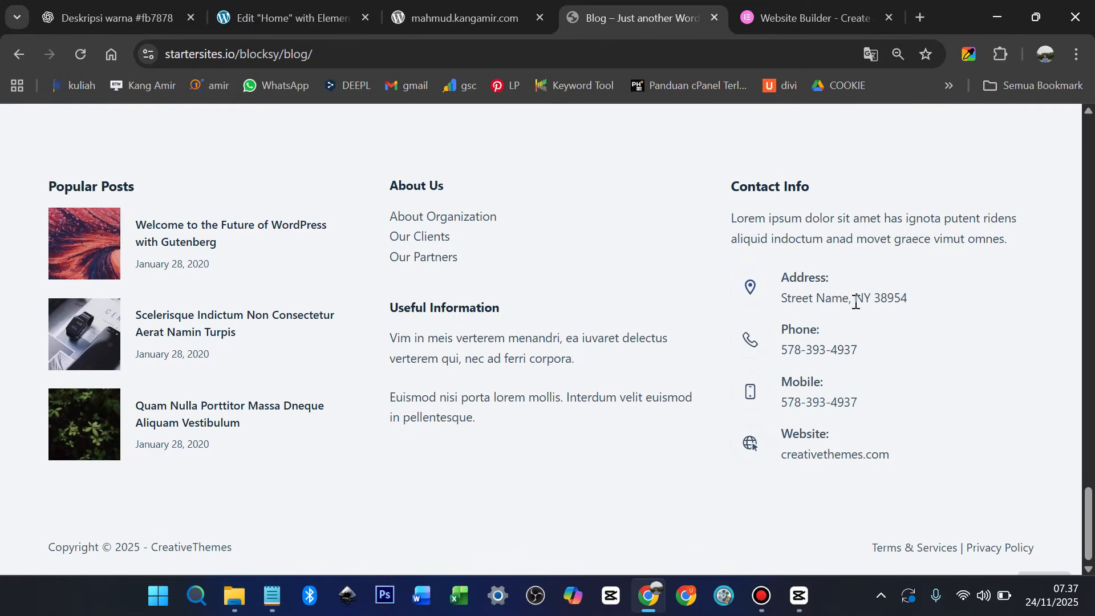
scroll(861, 299, "up", 10)
scroll(864, 301, "up", 10)
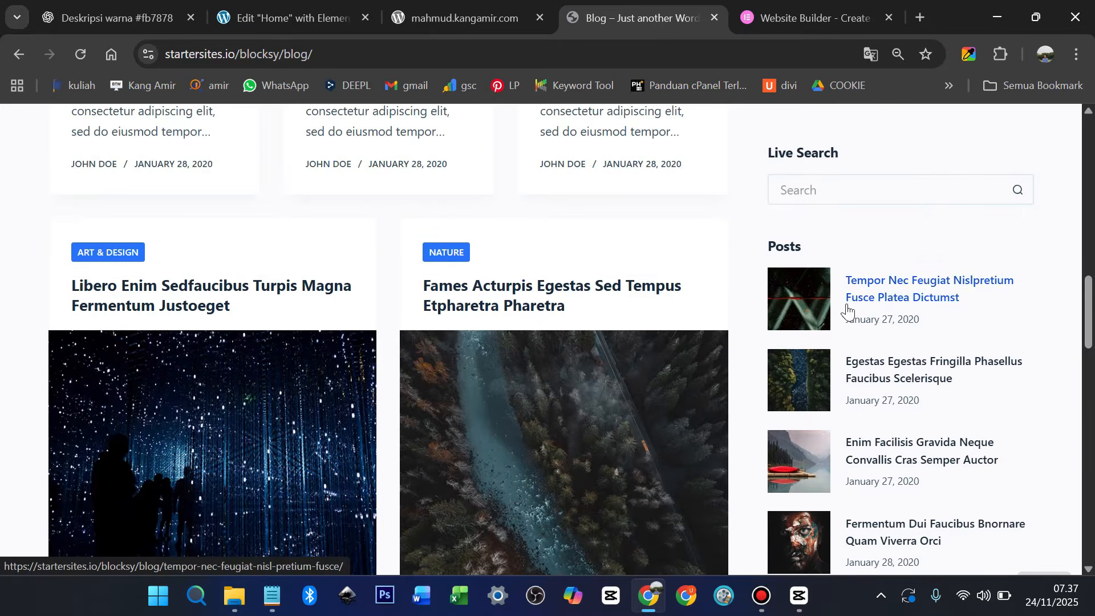
left_click(906, 305)
scroll(914, 300, "up", 12)
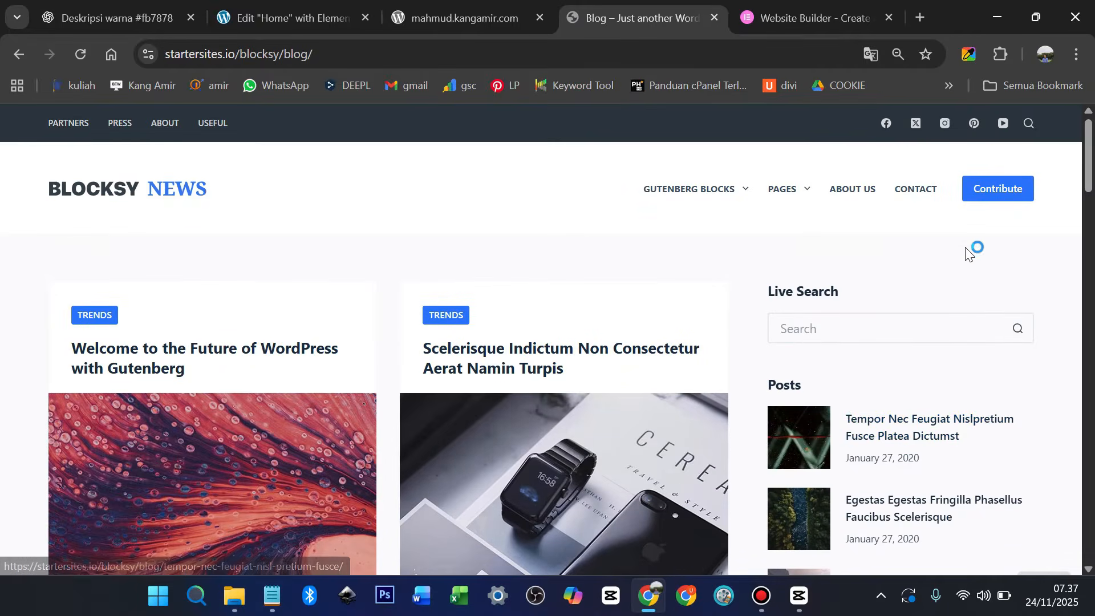
mouse_move(693, 196)
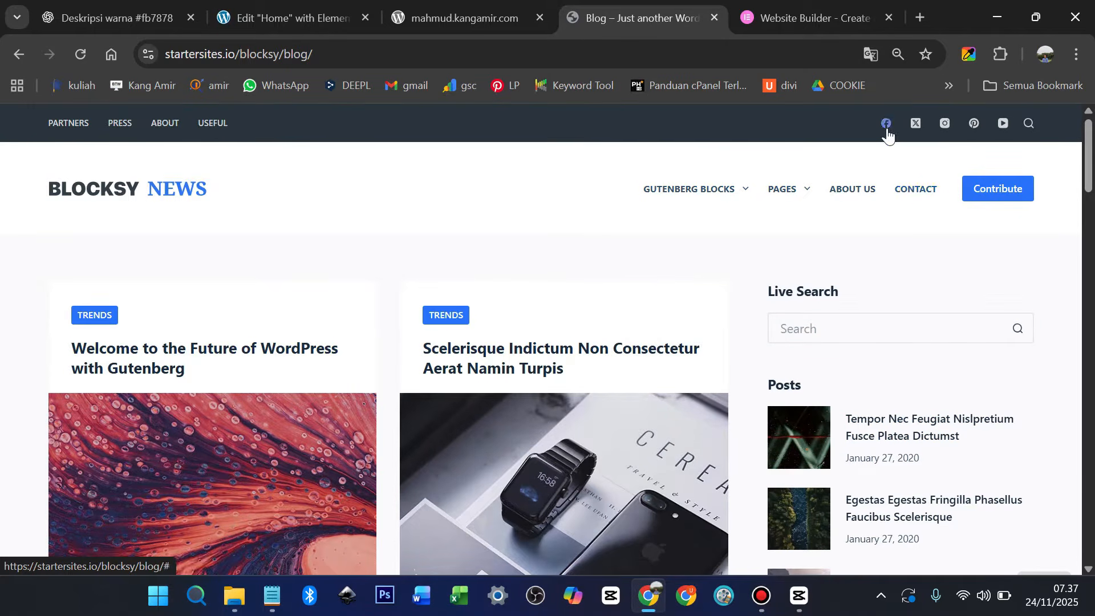
scroll(907, 336, "down", 3)
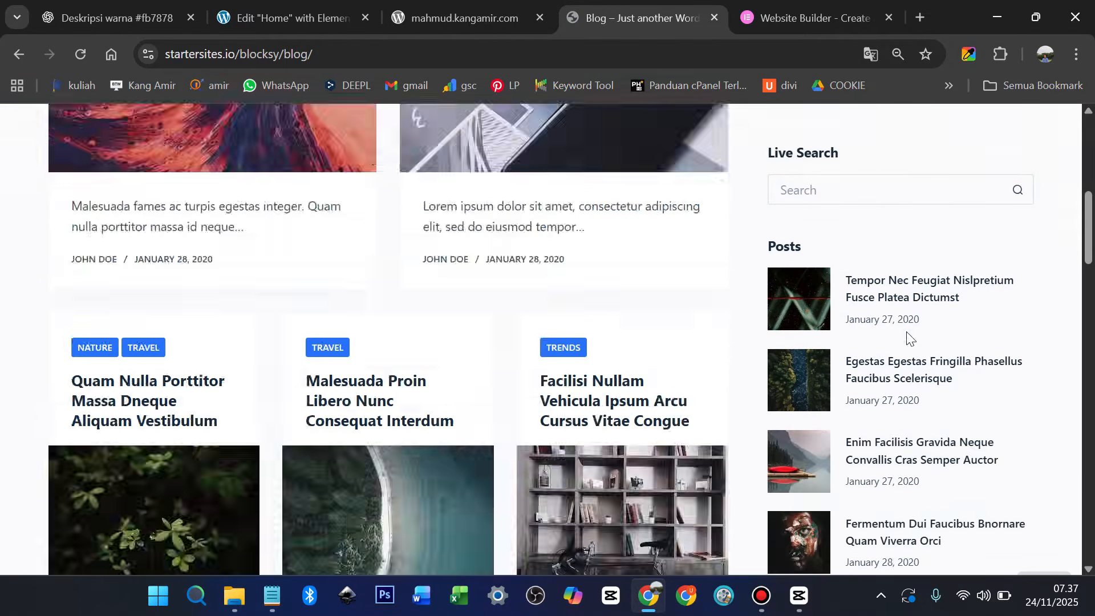
scroll(907, 336, "down", 10)
scroll(835, 342, "up", 8)
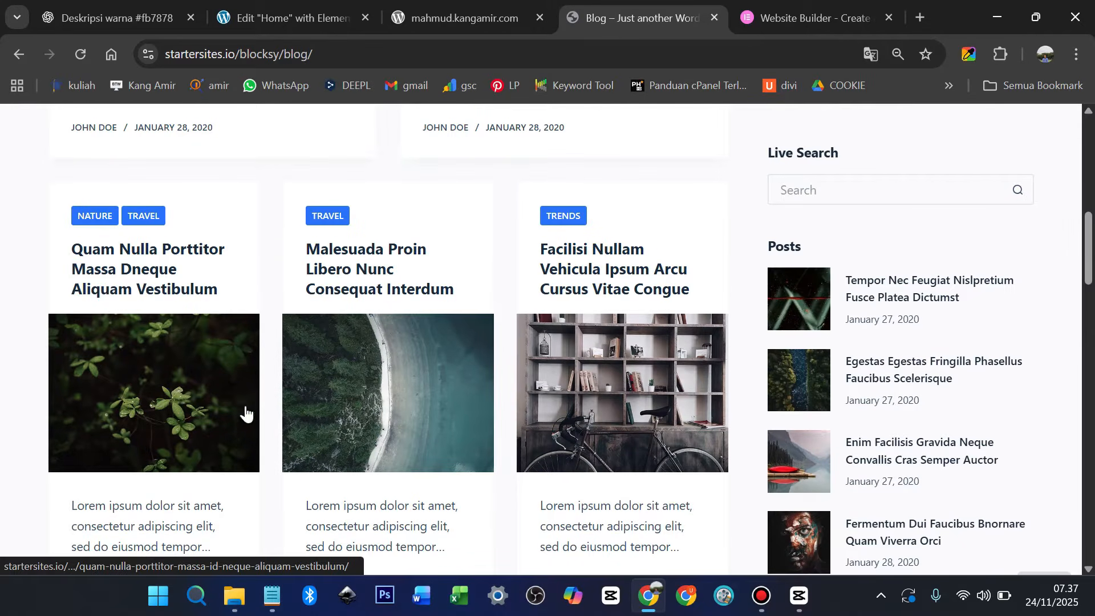
Open the Quam Nulla Porttitor Massa article and read it down to the footer
left_click(171, 409)
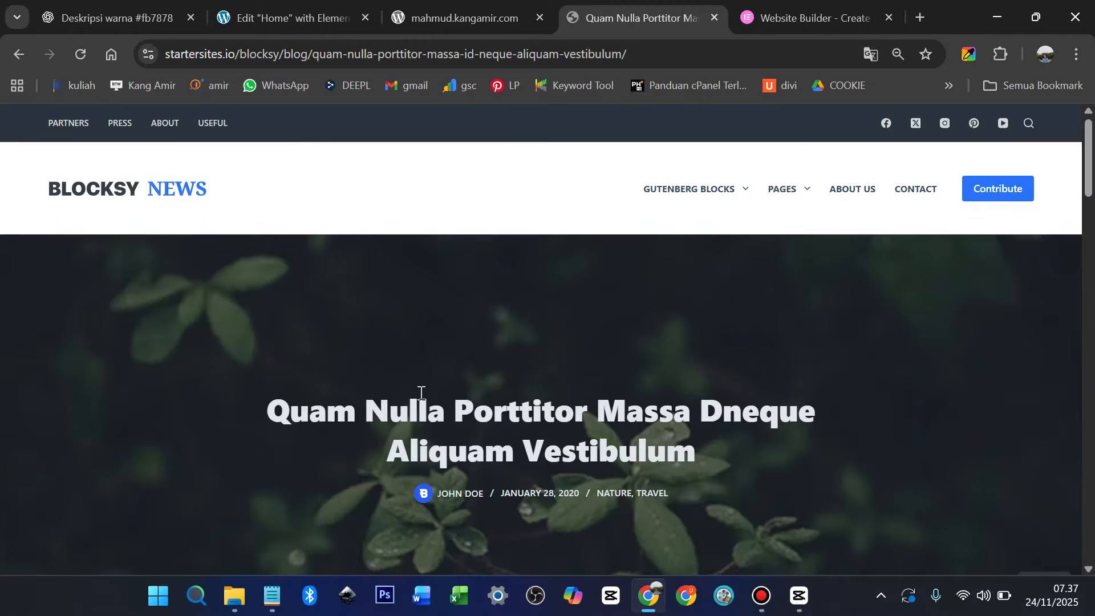
scroll(421, 394, "down", 10)
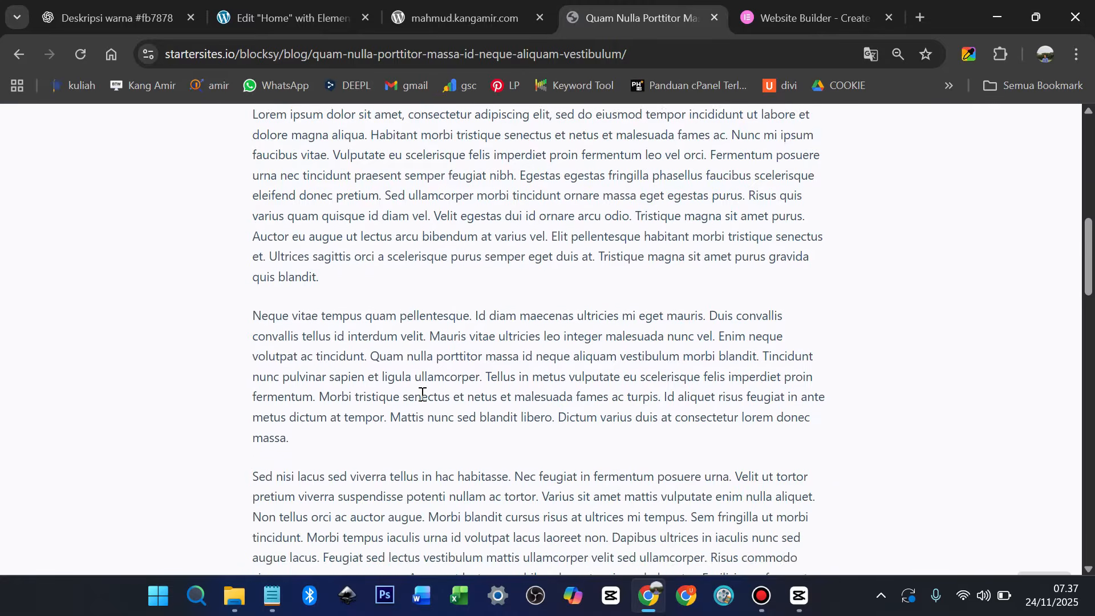
scroll(422, 393, "down", 5)
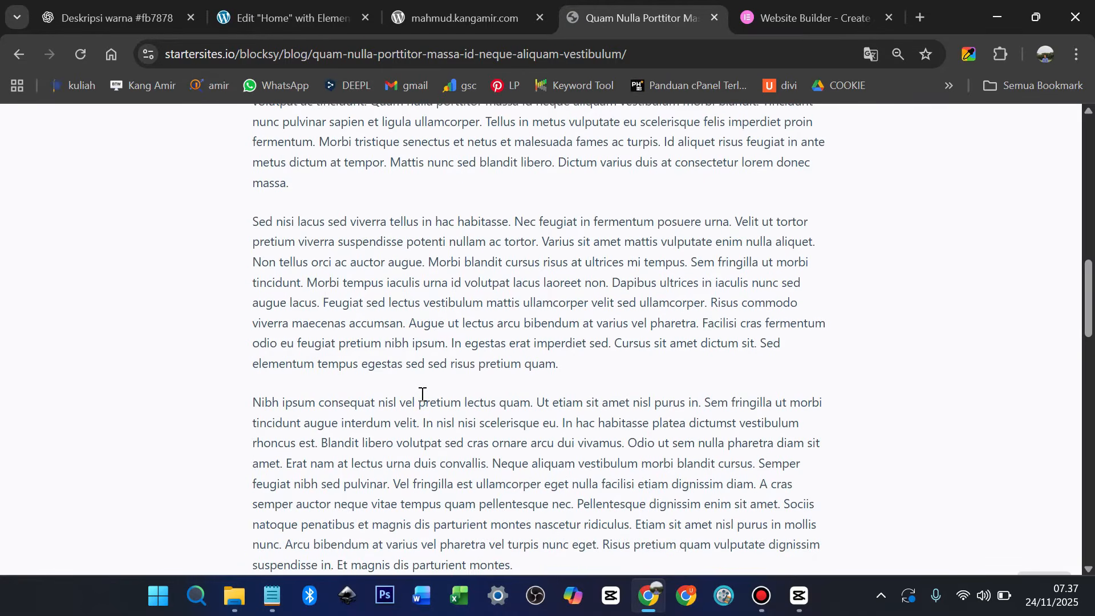
scroll(422, 394, "down", 6)
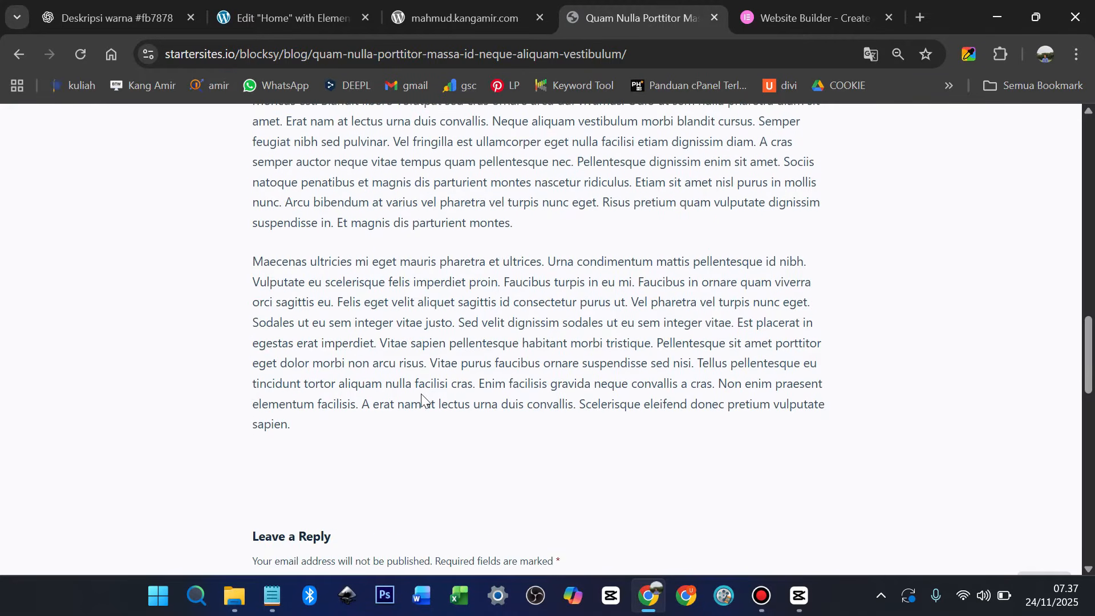
scroll(421, 394, "down", 9)
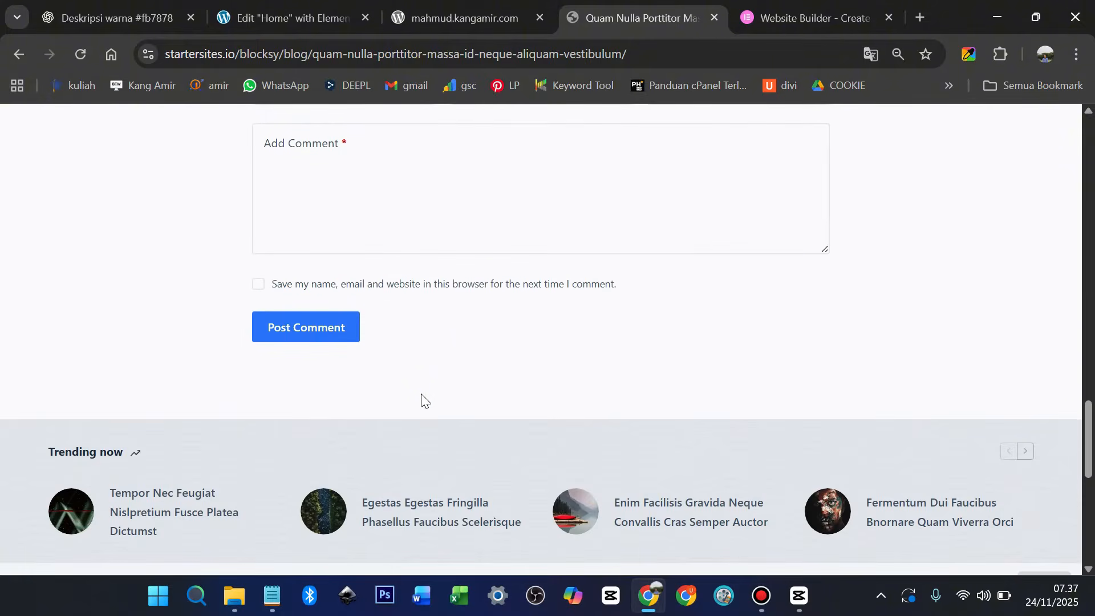
scroll(421, 393, "down", 5)
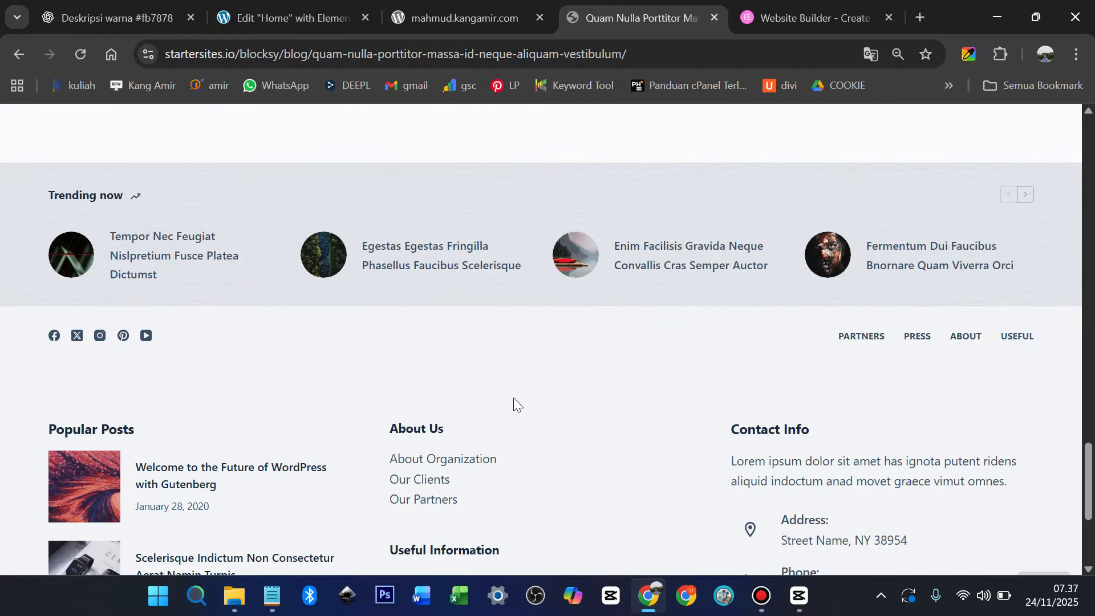
scroll(536, 410, "down", 2)
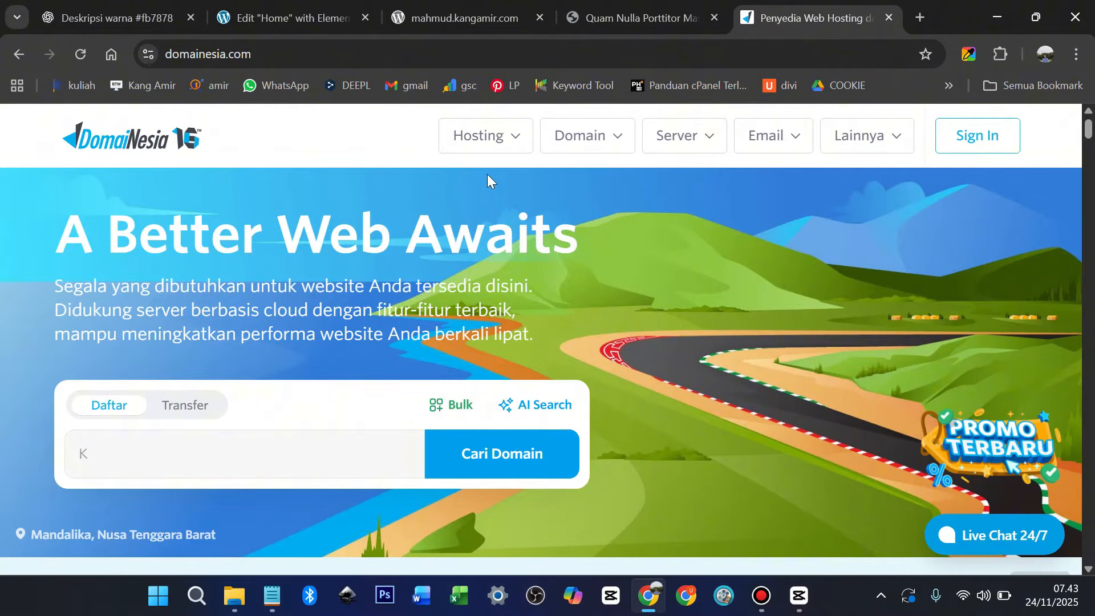
Go to DomaiNesia's Web Hosting page and order the Super plan
left_click(505, 150)
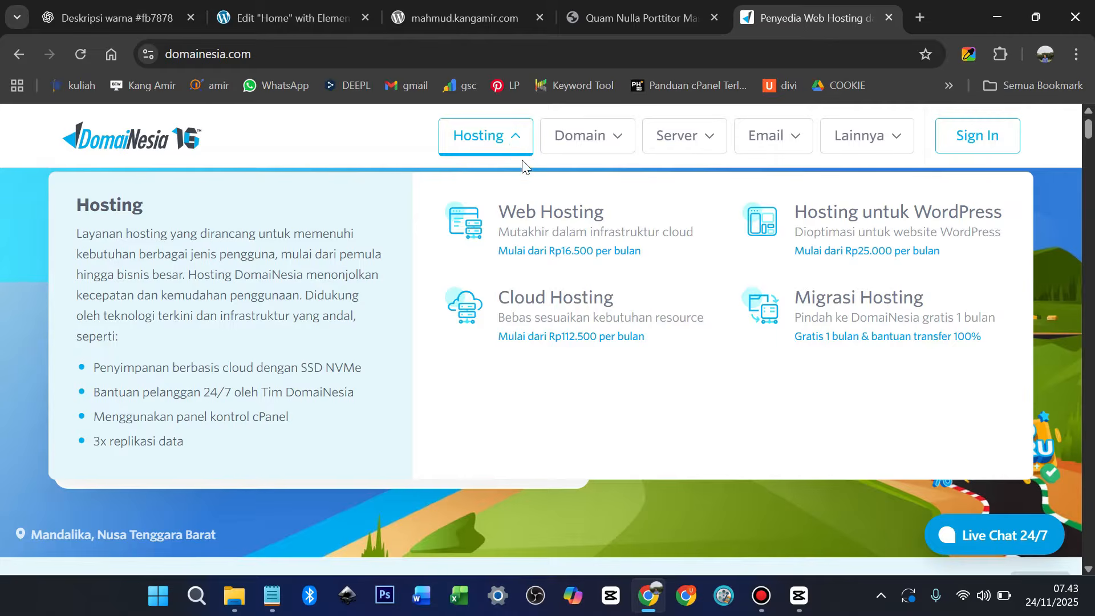
left_click(547, 219)
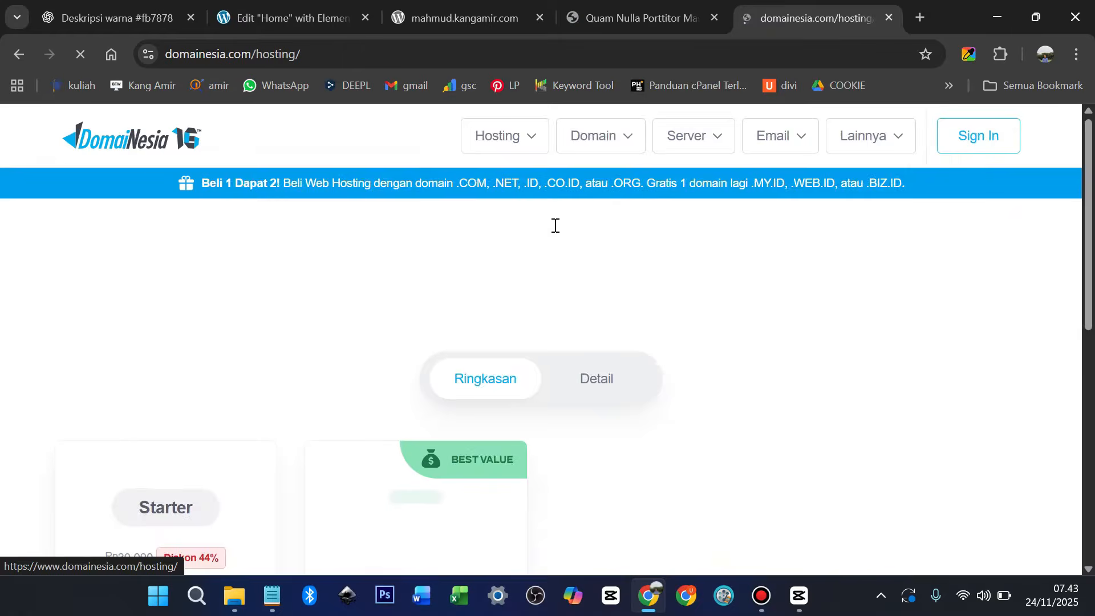
scroll(548, 233, "down", 3)
scroll(548, 232, "down", 1)
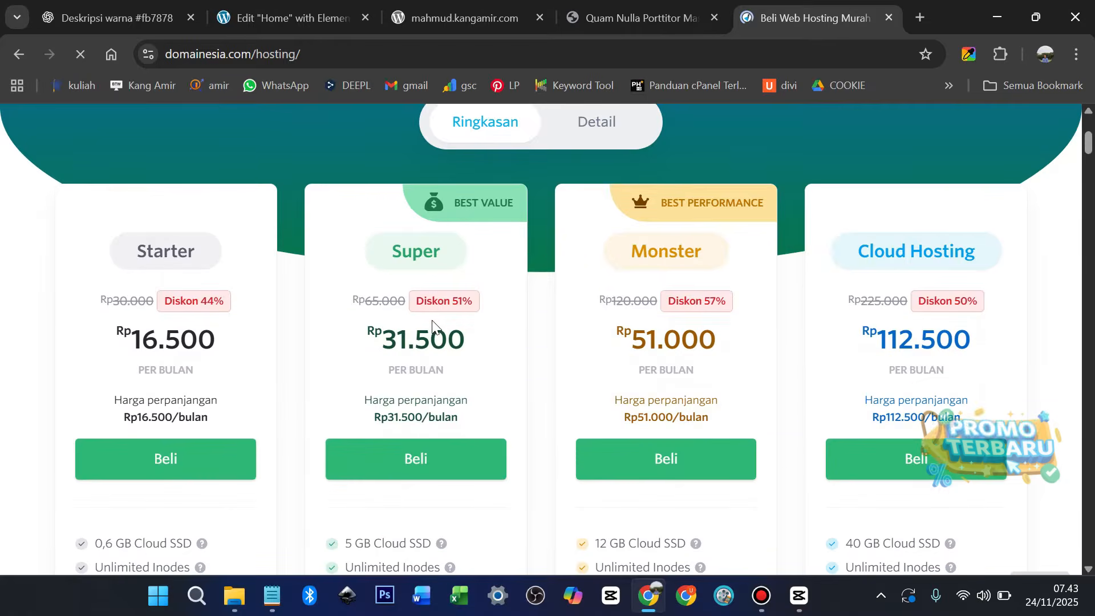
scroll(441, 323, "down", 3)
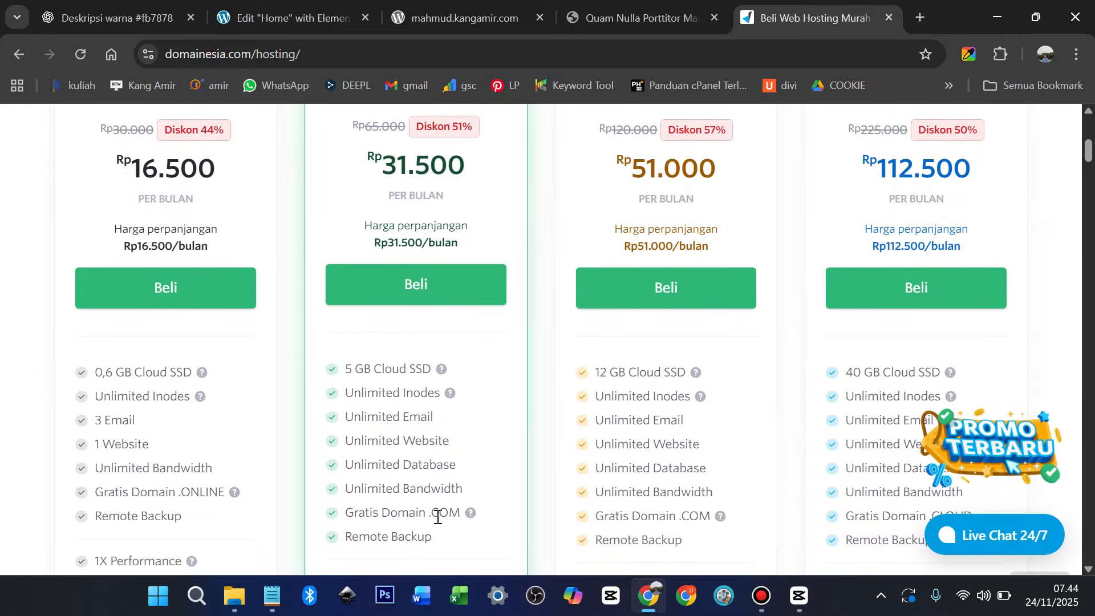
left_click(435, 294)
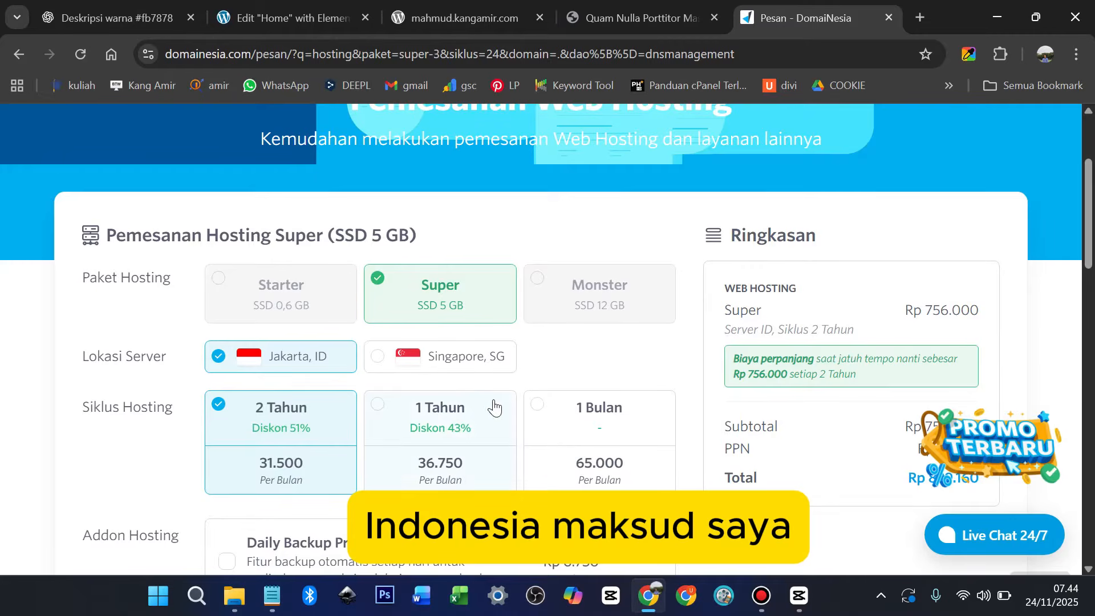
Switch the Super hosting order to a one-year cycle with domain beritaterupdatei.com
left_click(381, 405)
scroll(379, 404, "down", 9)
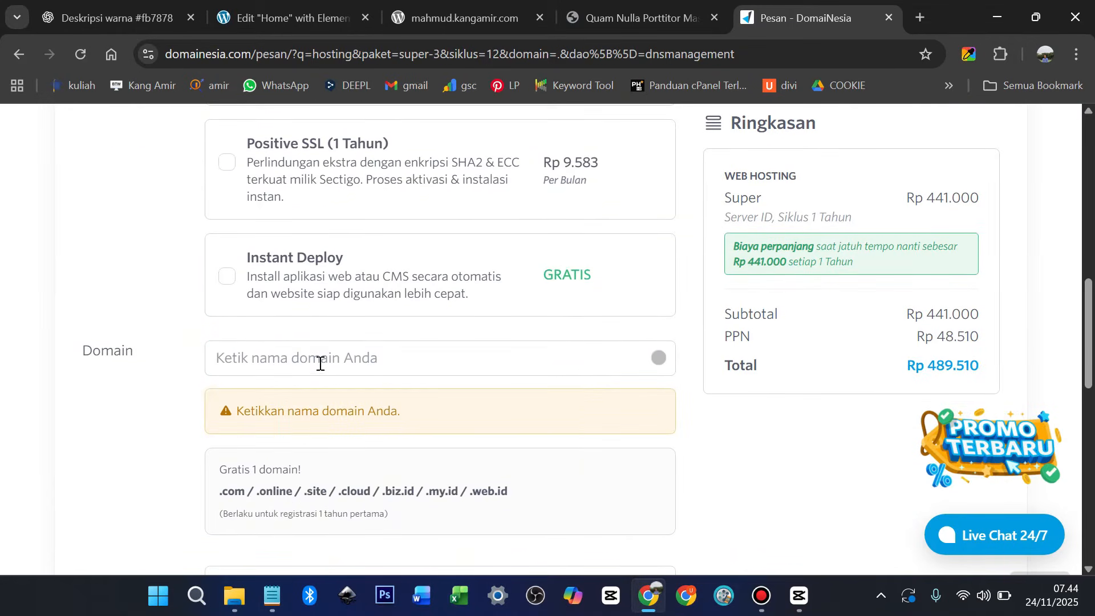
left_click(319, 363)
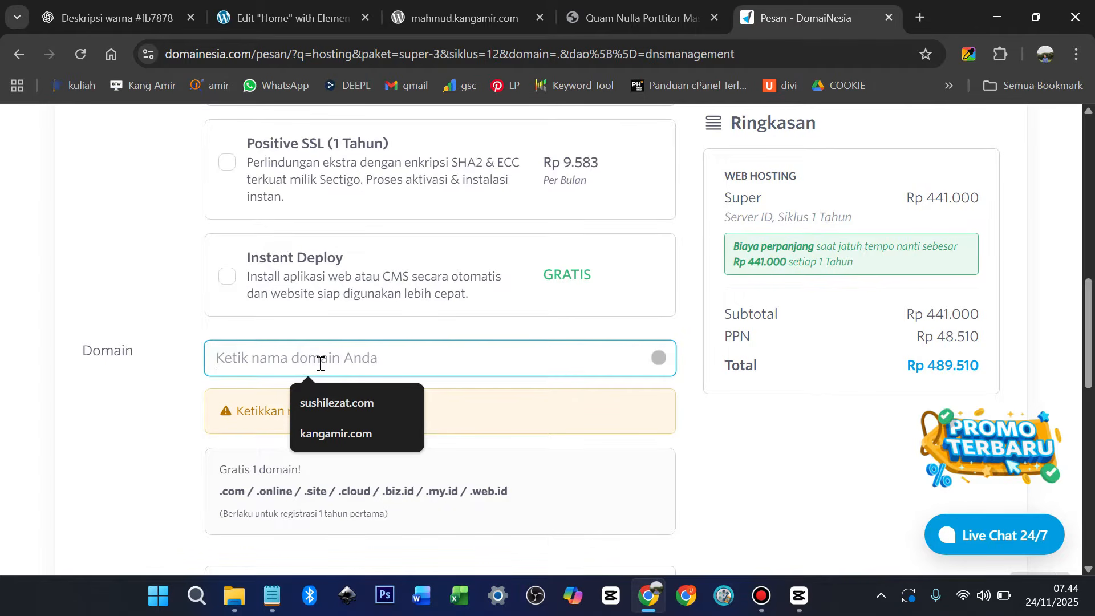
type("beritaterkini.com")
key("Left")
key("Left")
key("Left")
key("Left")
key("BackSpace")
key("BackSpace")
key("BackSpace")
key("BackSpace")
key("BackSpace")
key("BackSpace")
key("BackSpace")
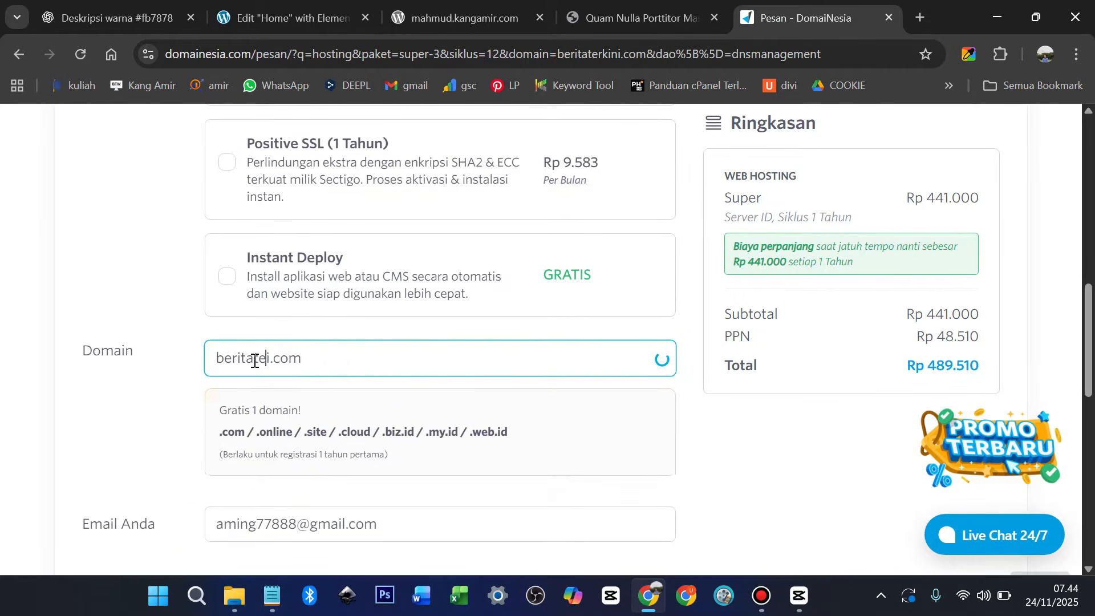
type("terupdatei")
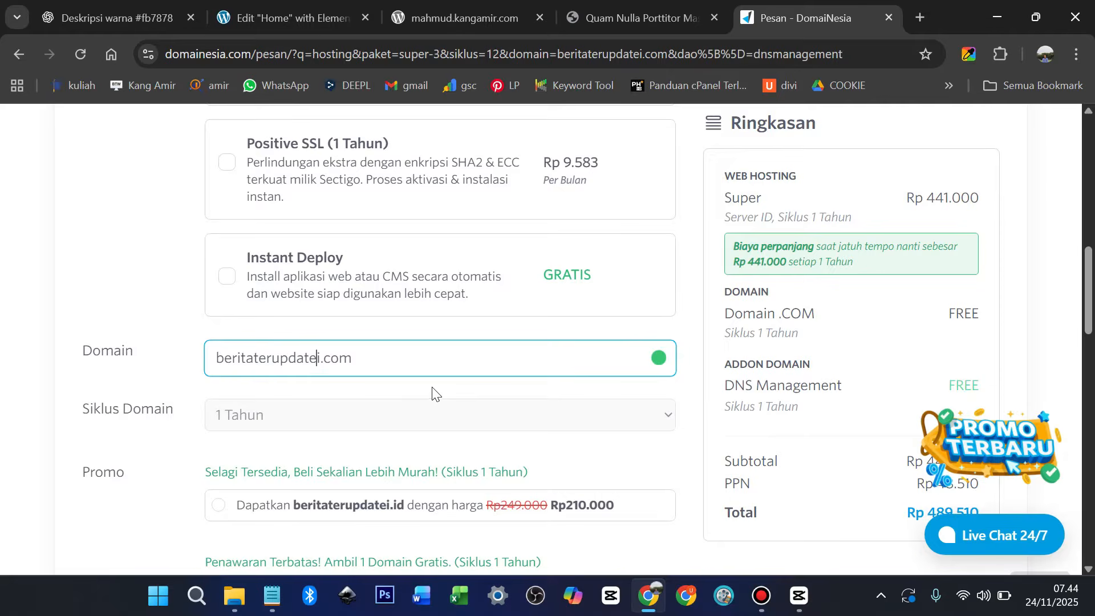
Add the Hosting Super 3.0 order to the shopping cart
scroll(432, 391, "down", 10)
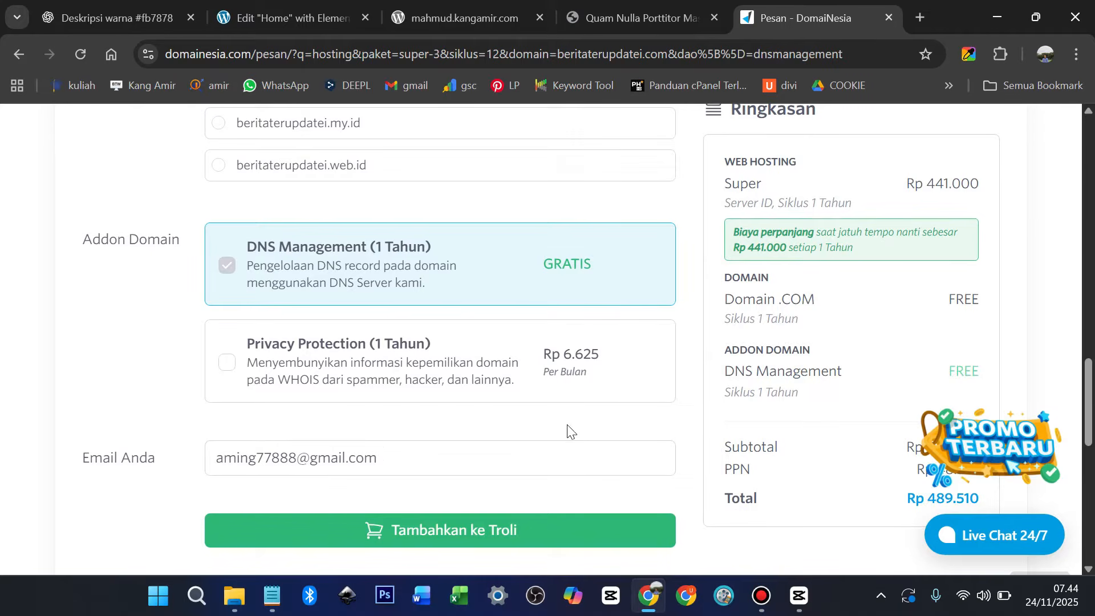
scroll(627, 439, "up", 5)
scroll(860, 391, "down", 10)
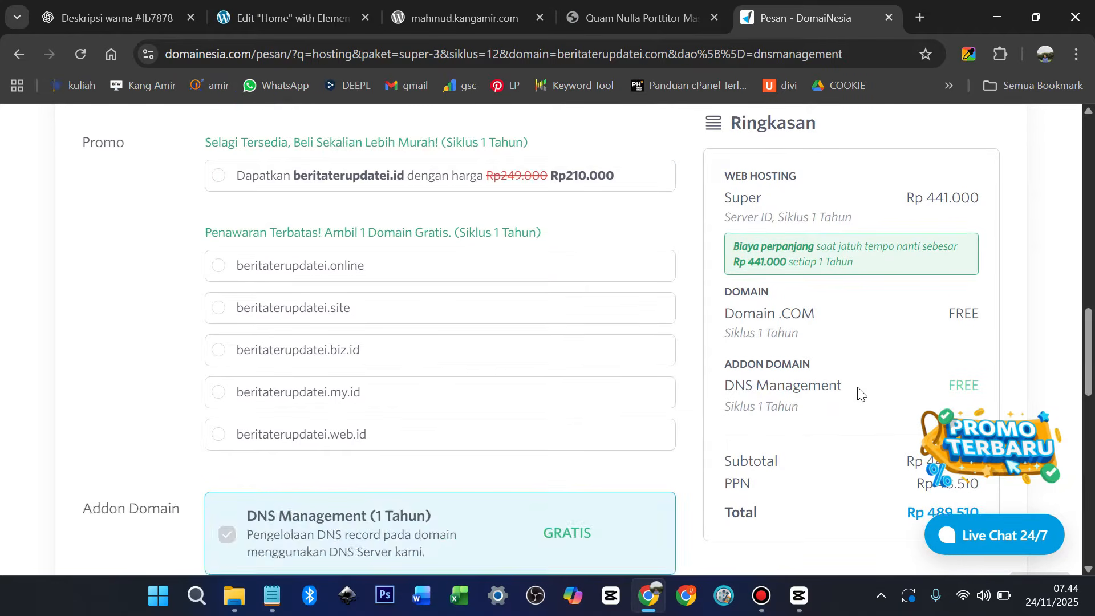
scroll(924, 215, "up", 1)
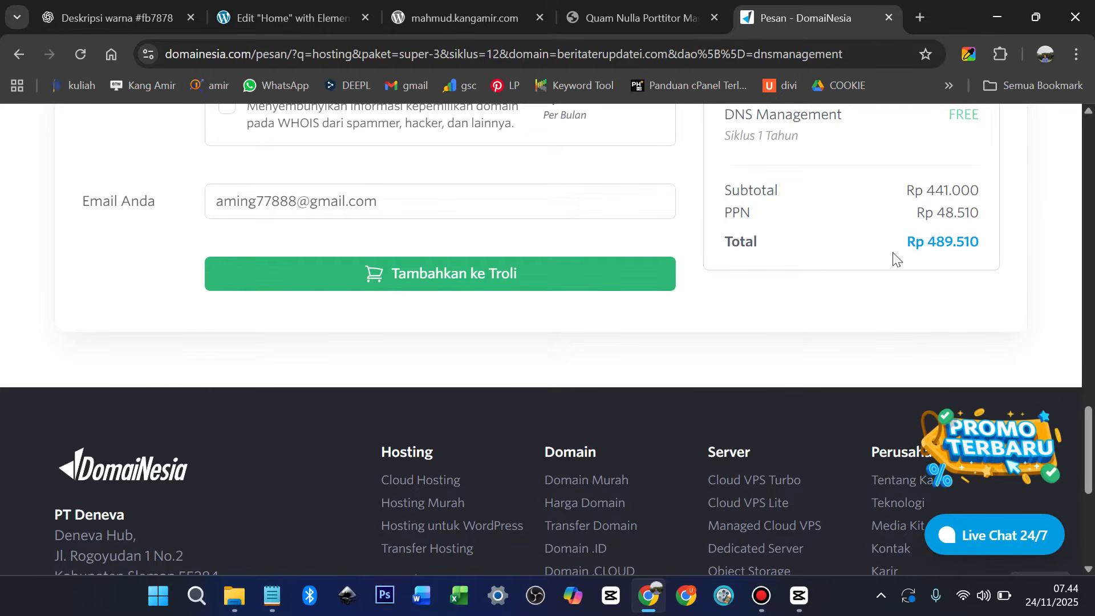
left_click(478, 279)
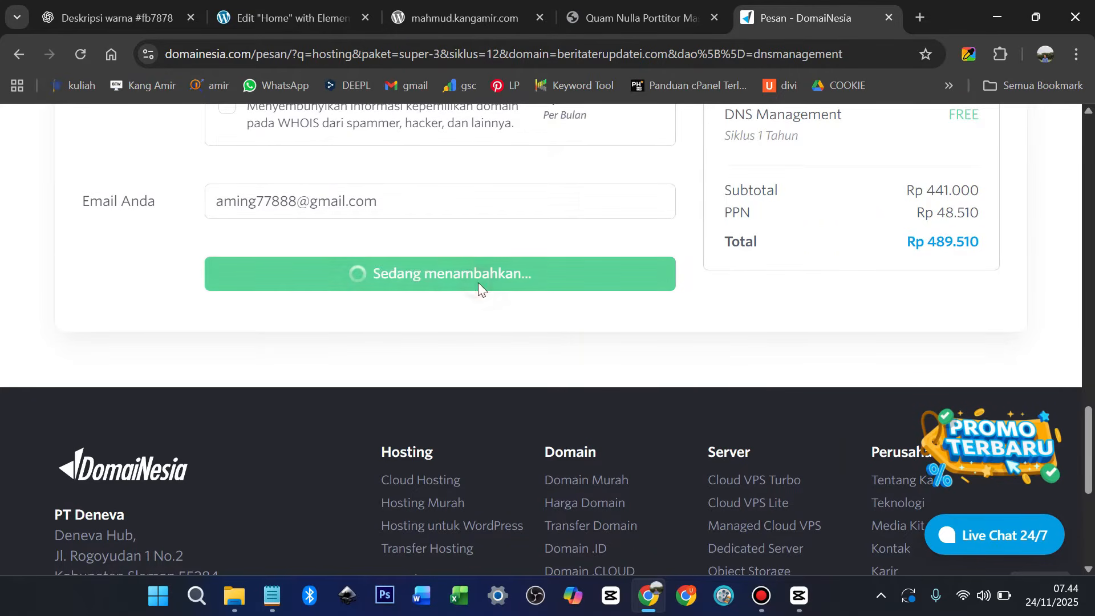
scroll(738, 384, "up", 3)
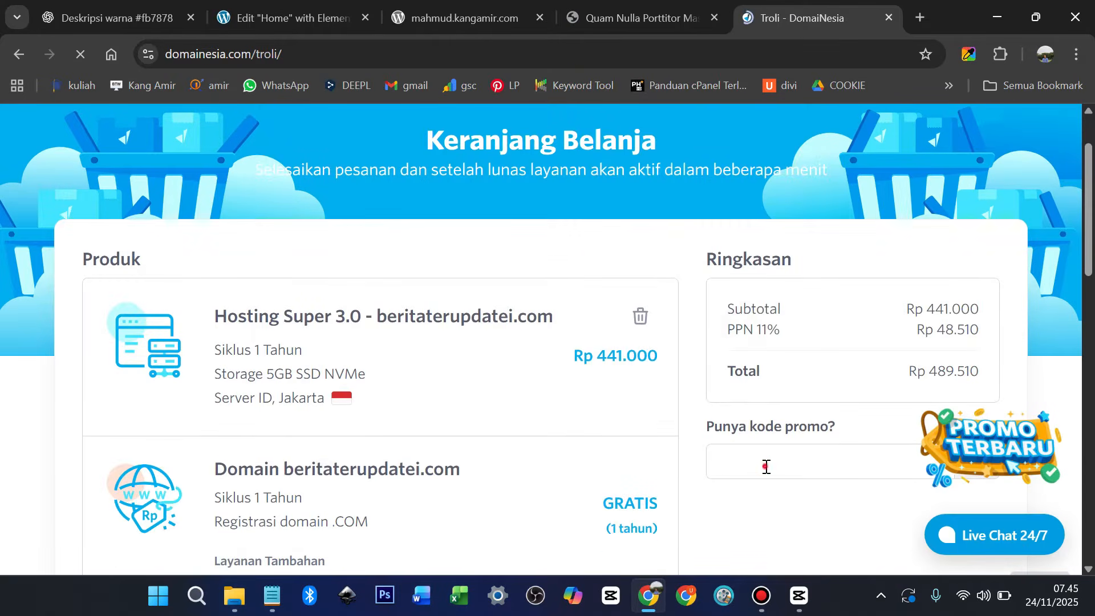
Apply promo code DISKONAMIR to the cart, bringing the total to Rp 467.460
left_click(769, 463)
scroll(807, 396, "down", 2)
scroll(784, 387, "down", 2)
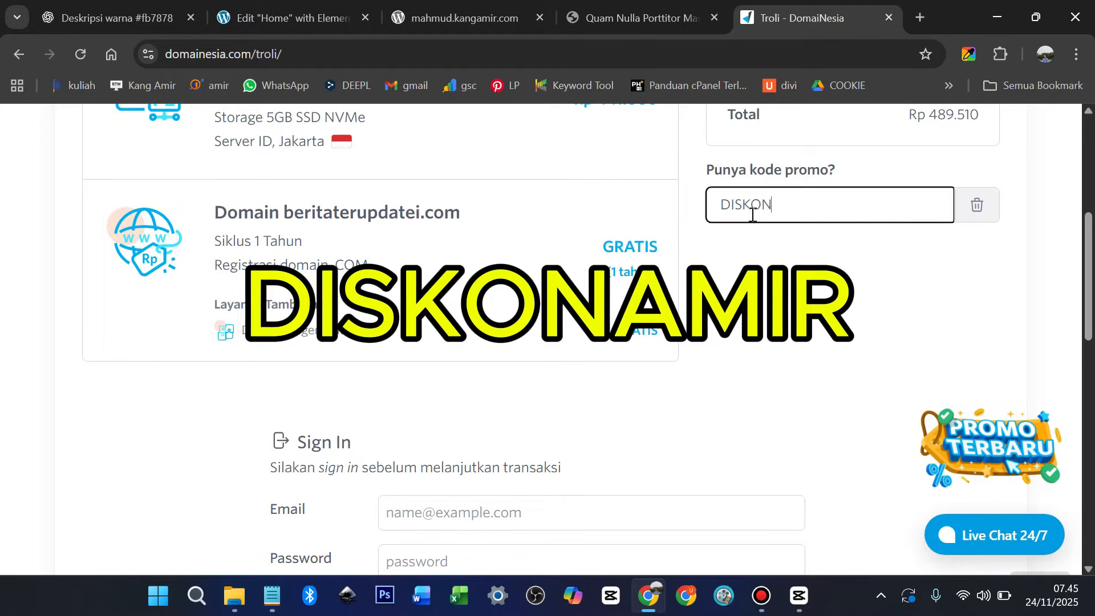
type("DISKONAMIR")
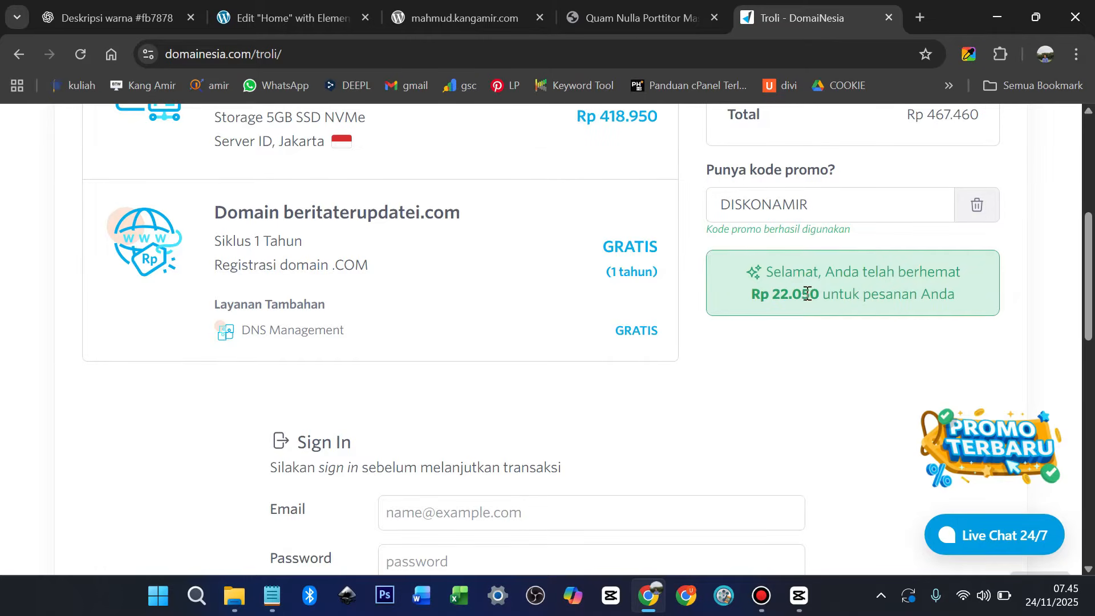
scroll(423, 384, "down", 3)
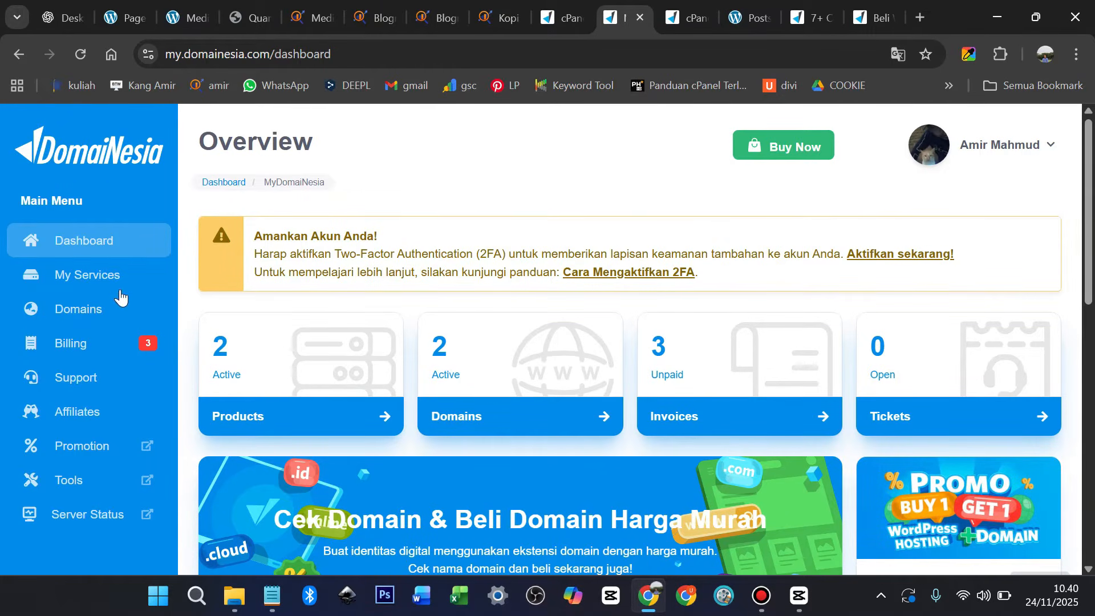
Open the kangamir.com Hosting Monster 3.0 service and launch its cPanel login
left_click(99, 282)
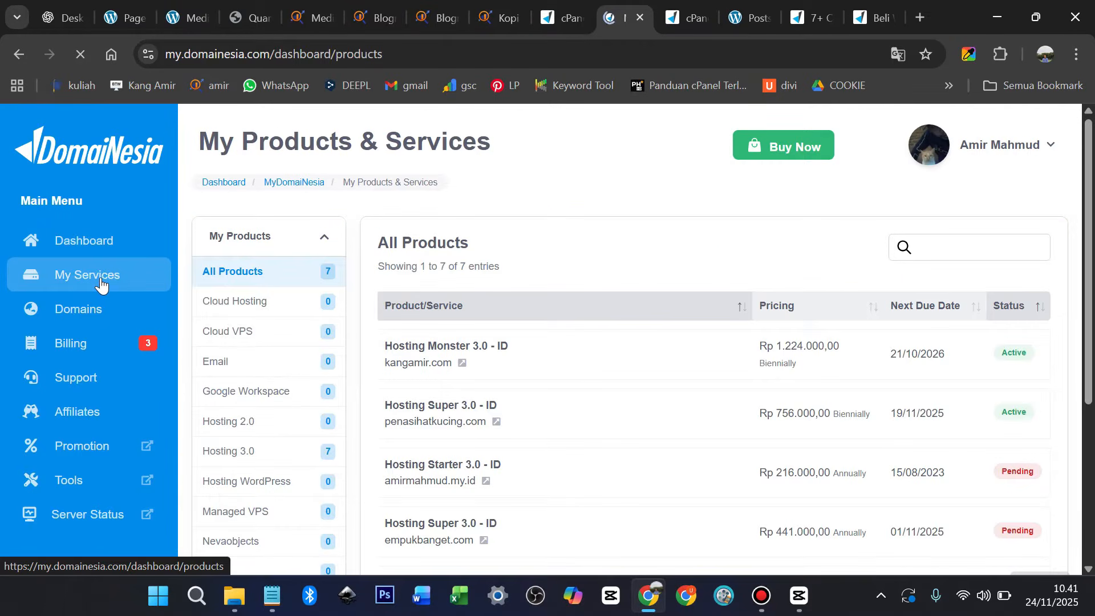
triple_click(552, 360)
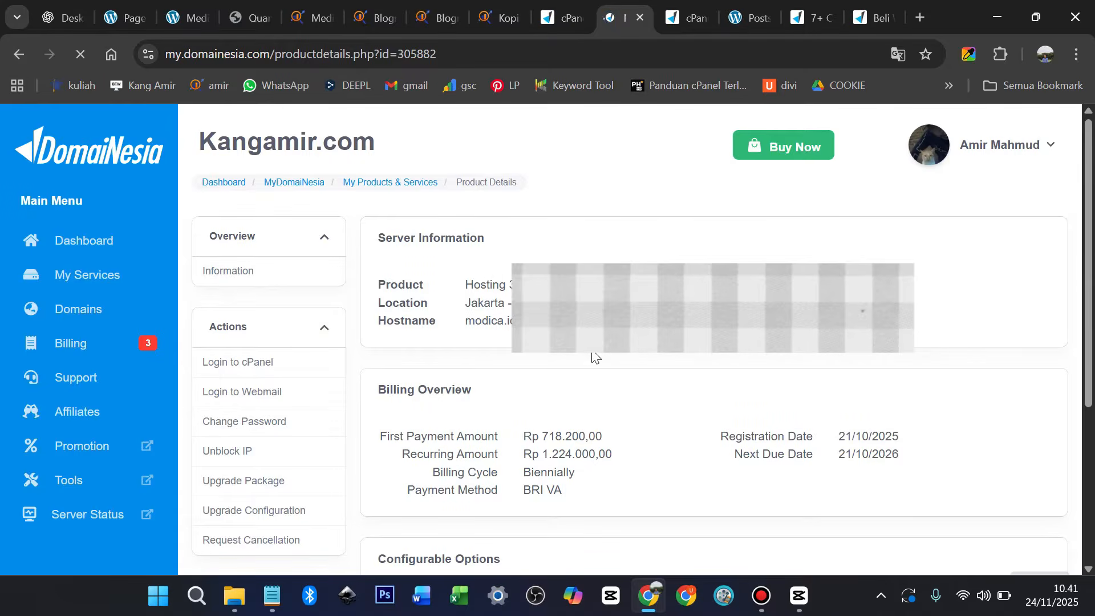
left_click(258, 363)
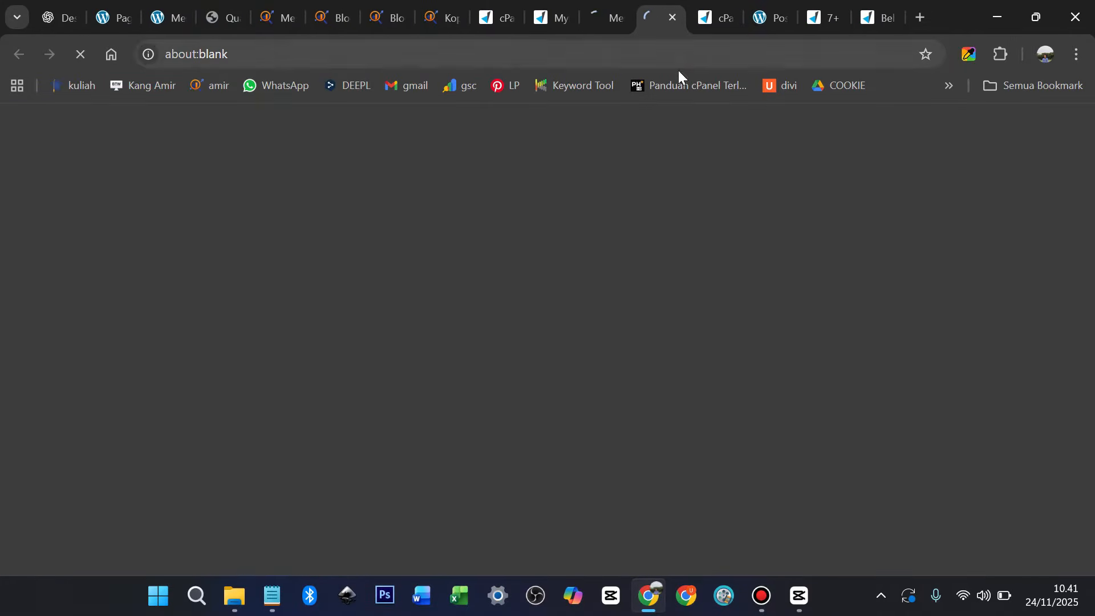
Open WordPress in Softaculous and start a new installation
scroll(606, 275, "down", 20)
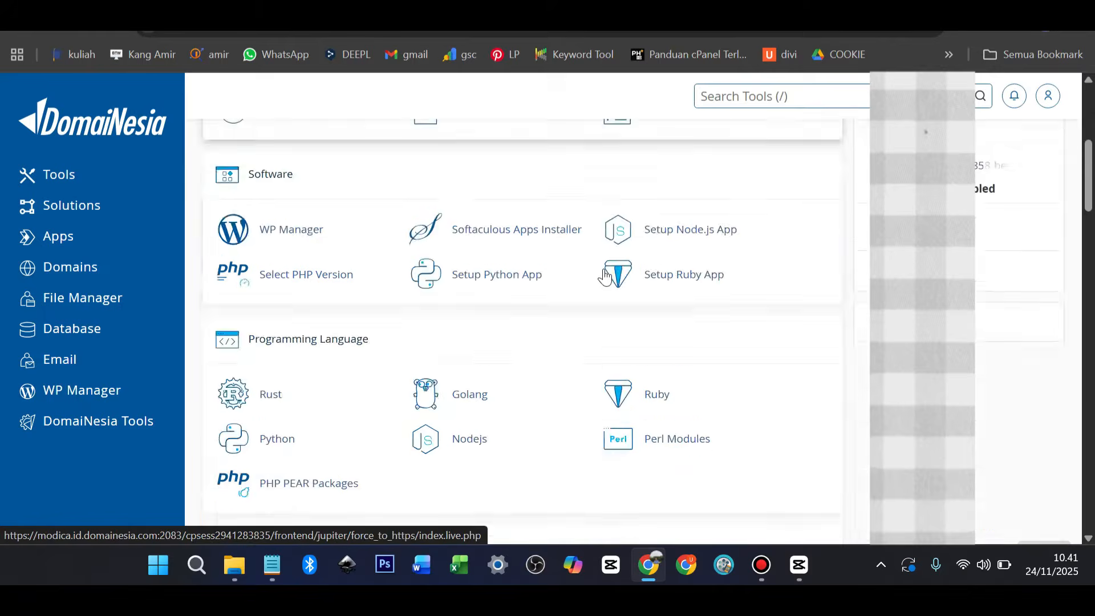
scroll(608, 268, "down", 10)
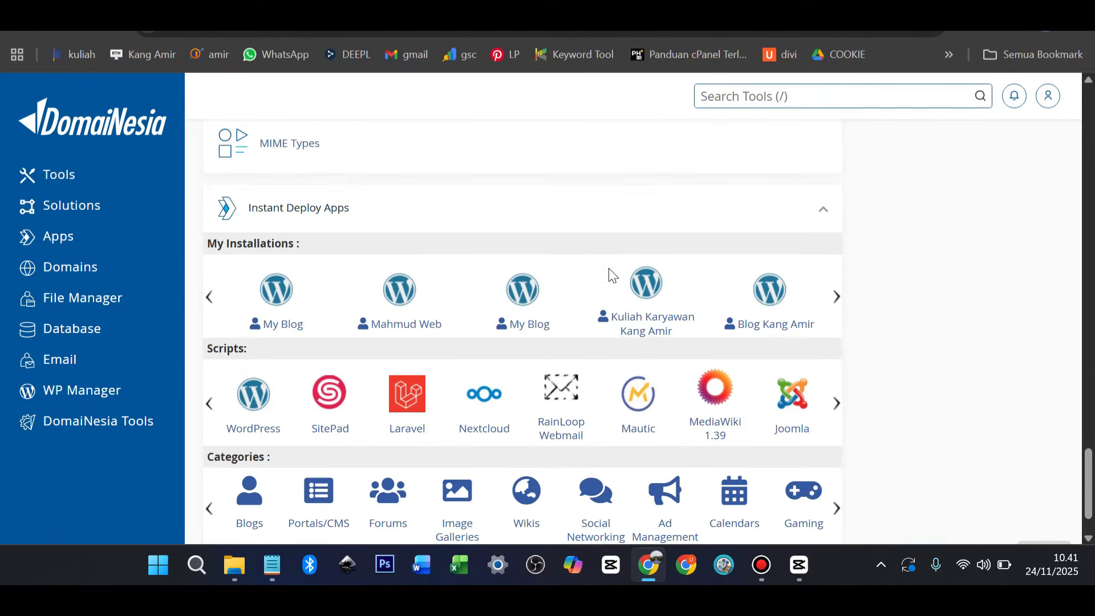
left_click(264, 399)
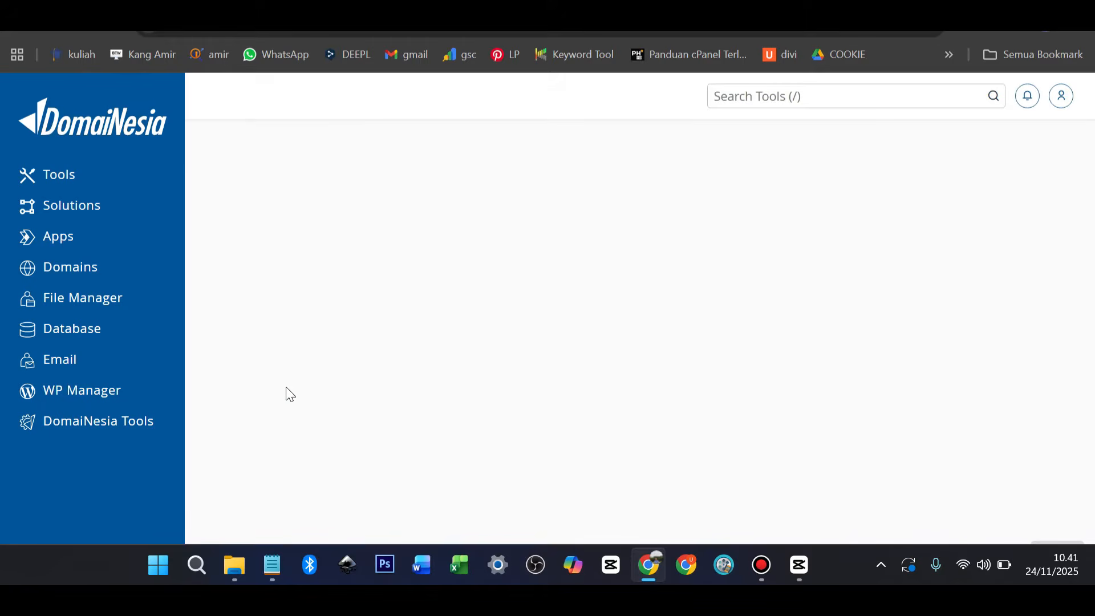
scroll(539, 337, "down", 6)
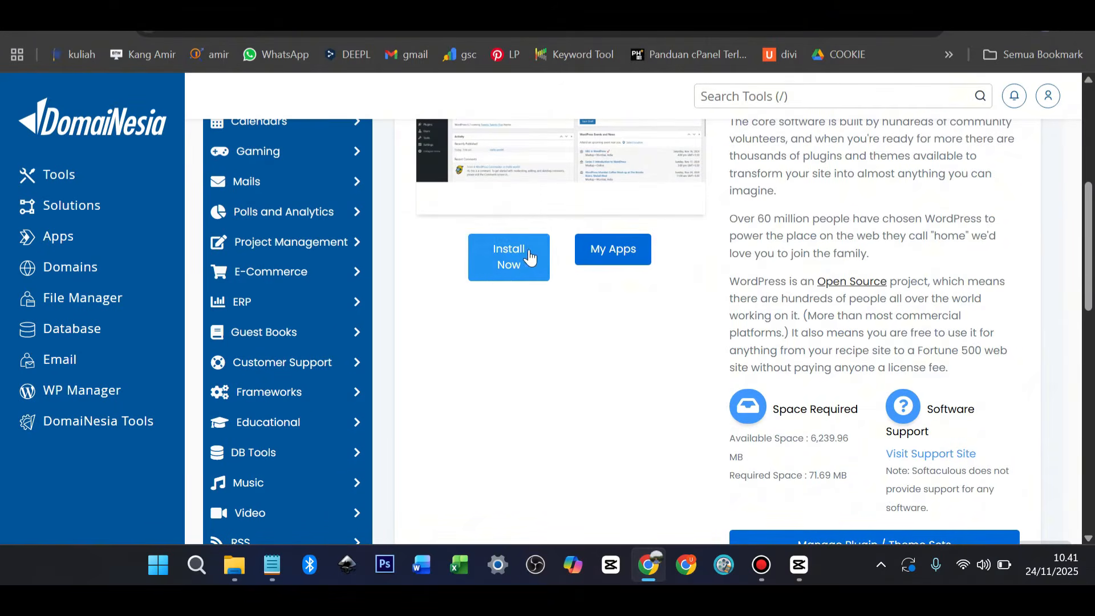
left_click(516, 261)
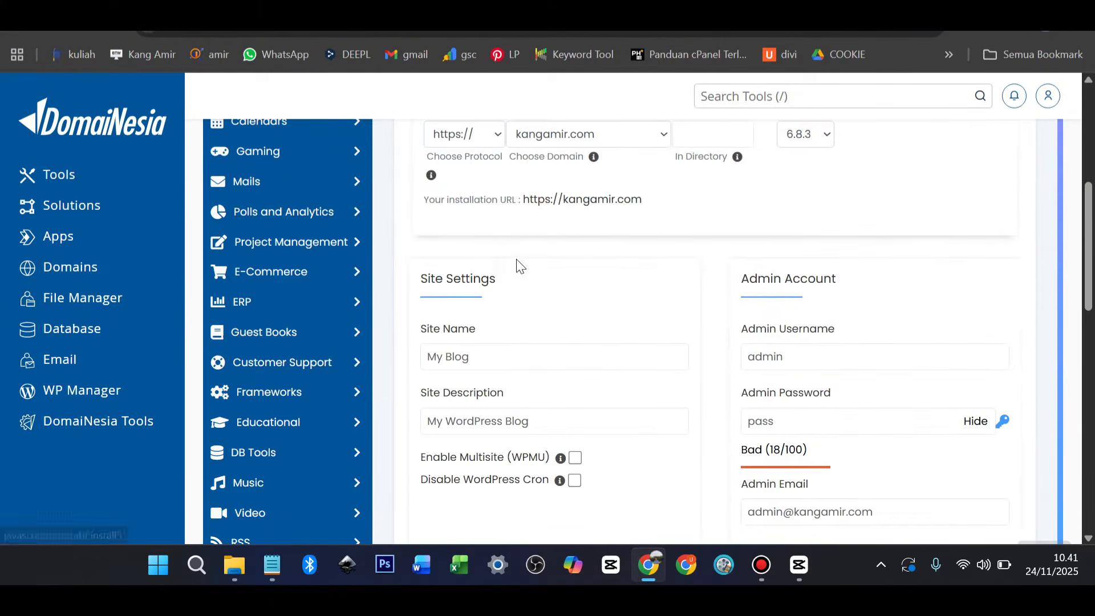
scroll(536, 276, "up", 3)
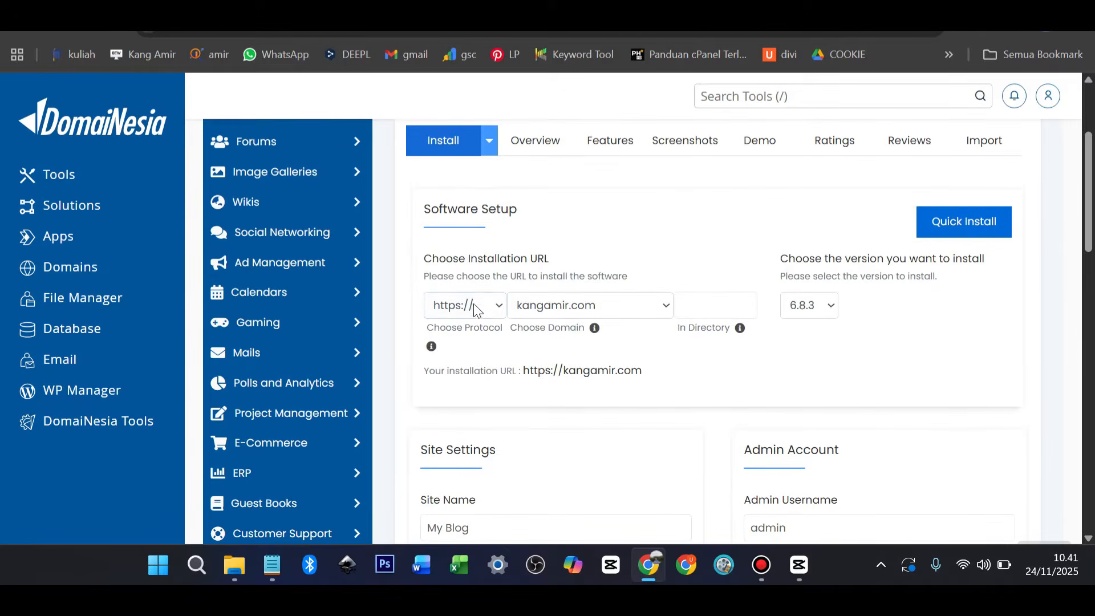
left_click(498, 309)
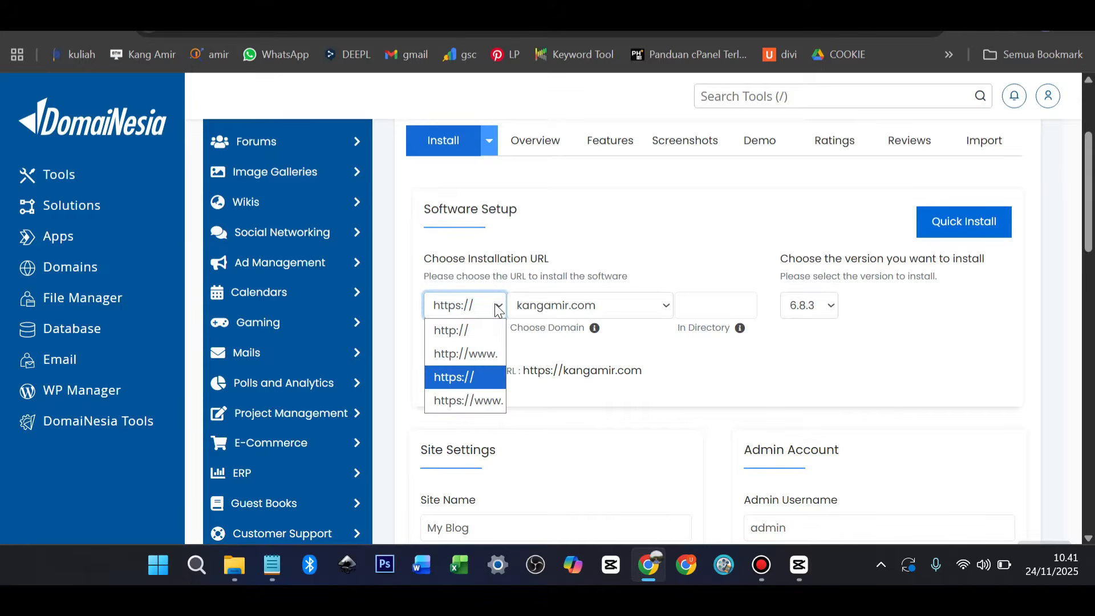
left_click(497, 305)
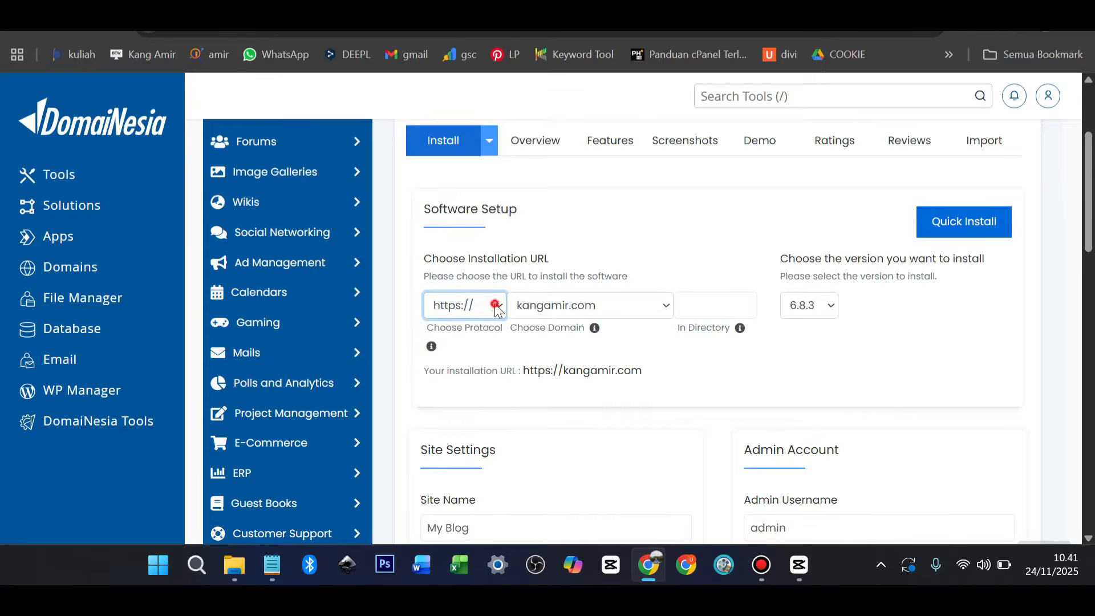
left_click(666, 306)
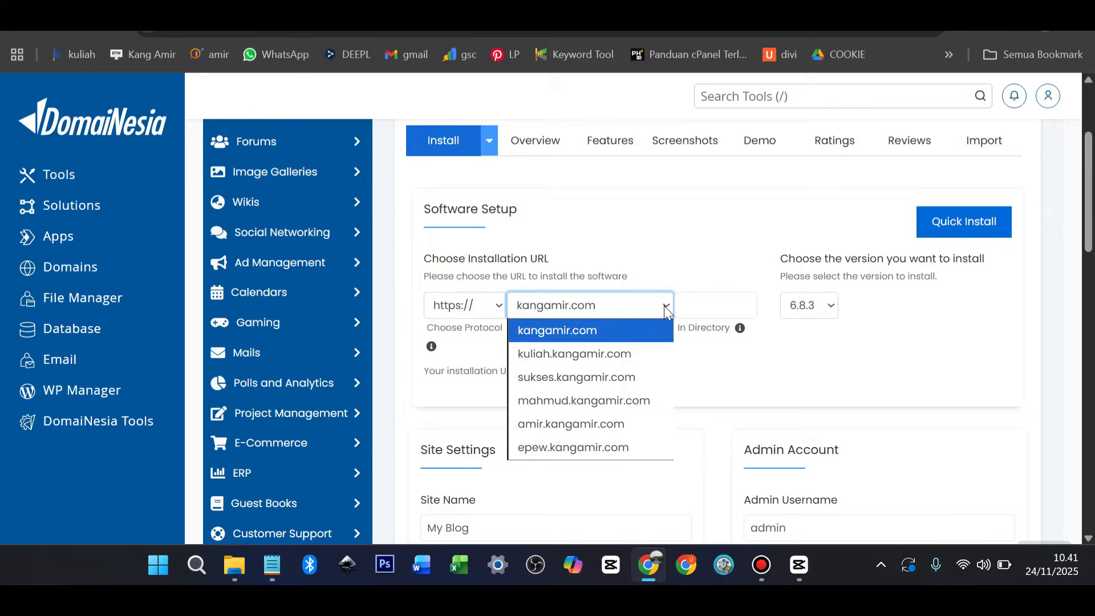
left_click(630, 378)
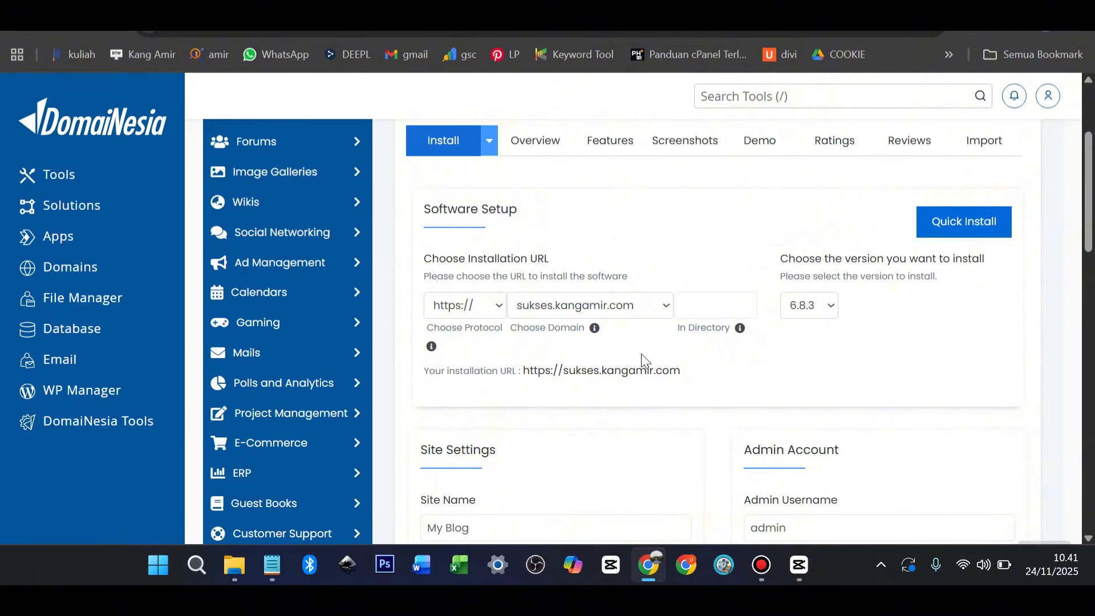
Replace the default admin password with a new one rated Good
scroll(628, 357, "down", 4)
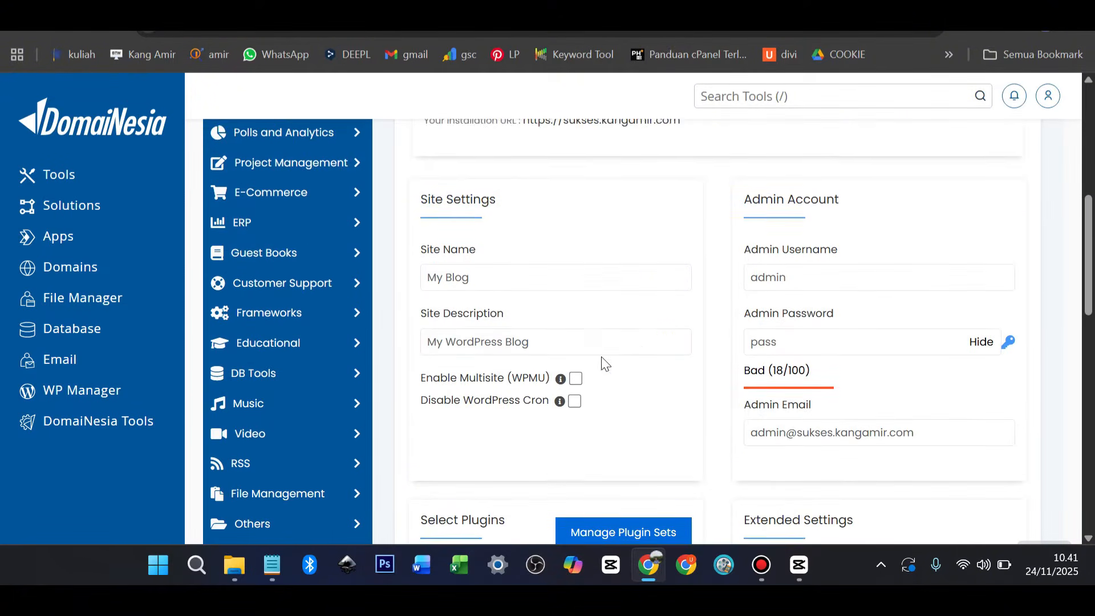
left_click(478, 273)
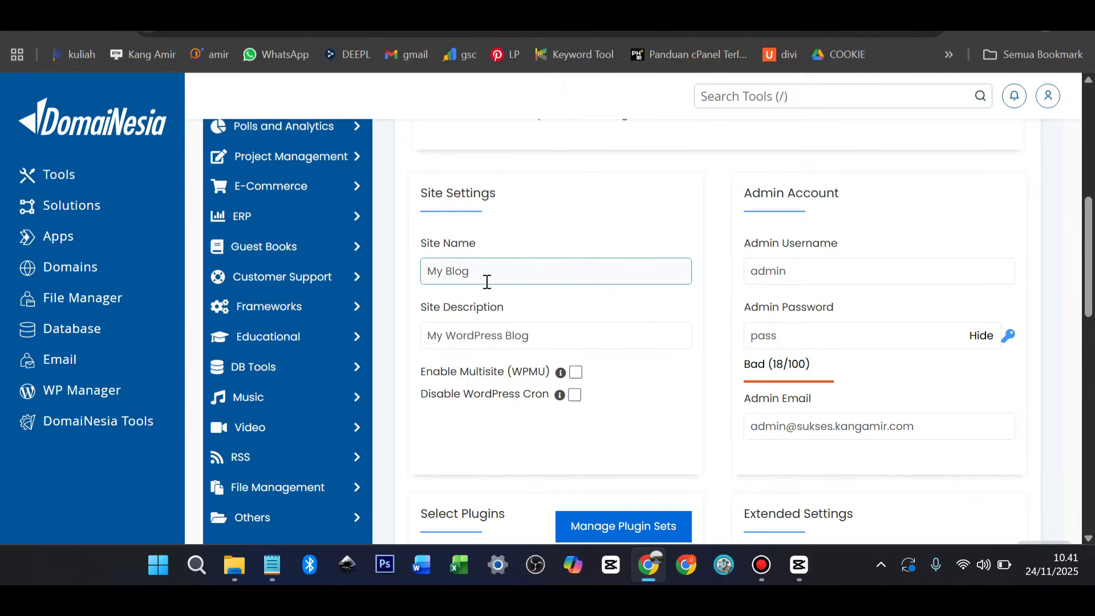
left_click(489, 313)
left_click(809, 271)
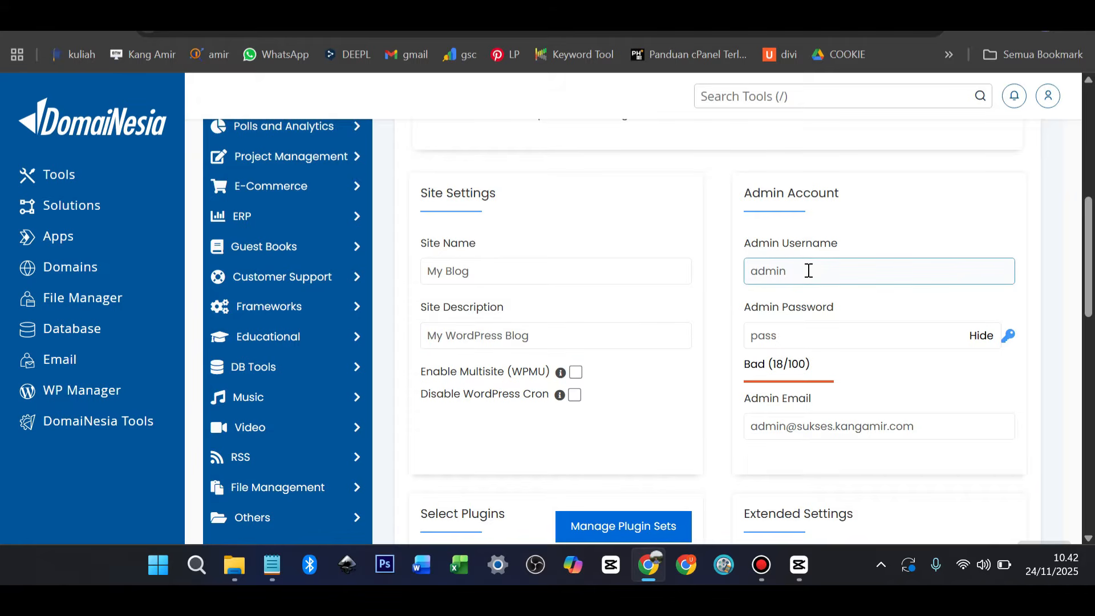
left_click(782, 328)
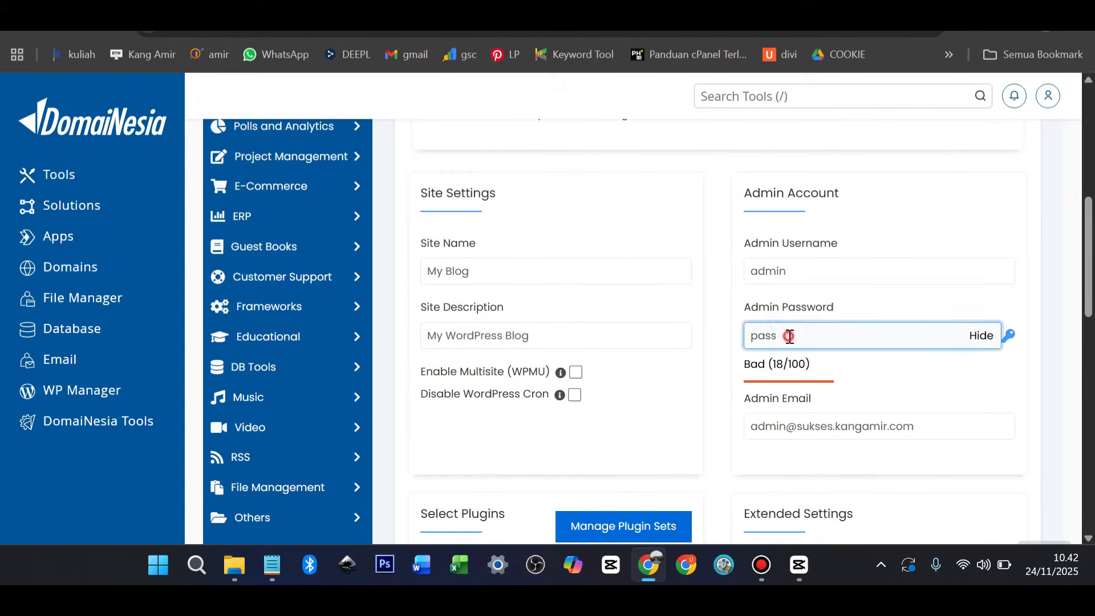
double_click(789, 335)
left_click(983, 336)
double_click(928, 337)
type("•••••••••")
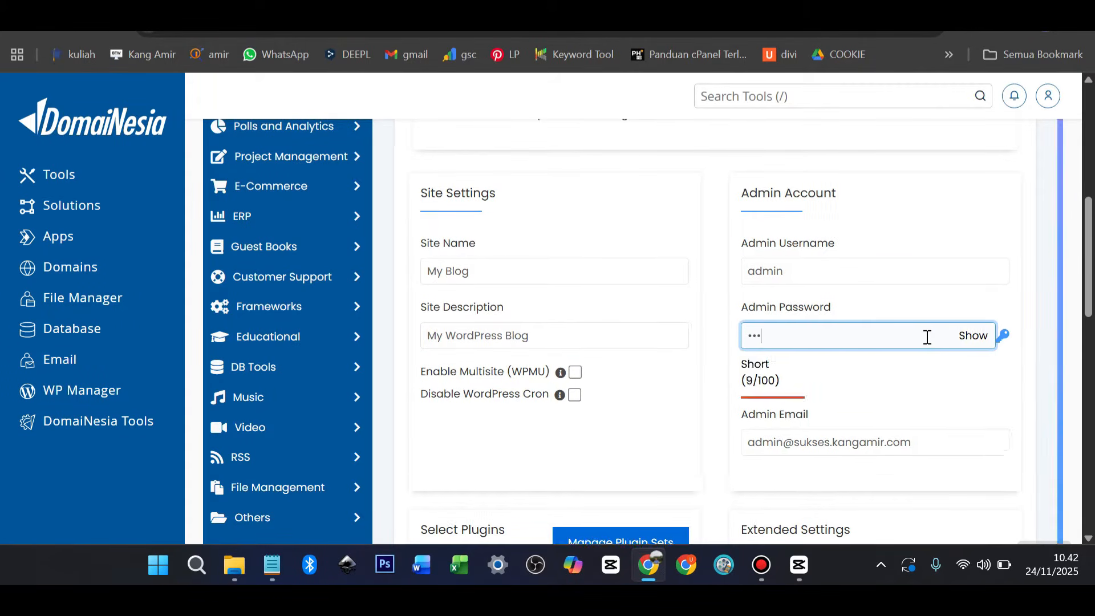
scroll(927, 337, "down", 2)
left_click(919, 347)
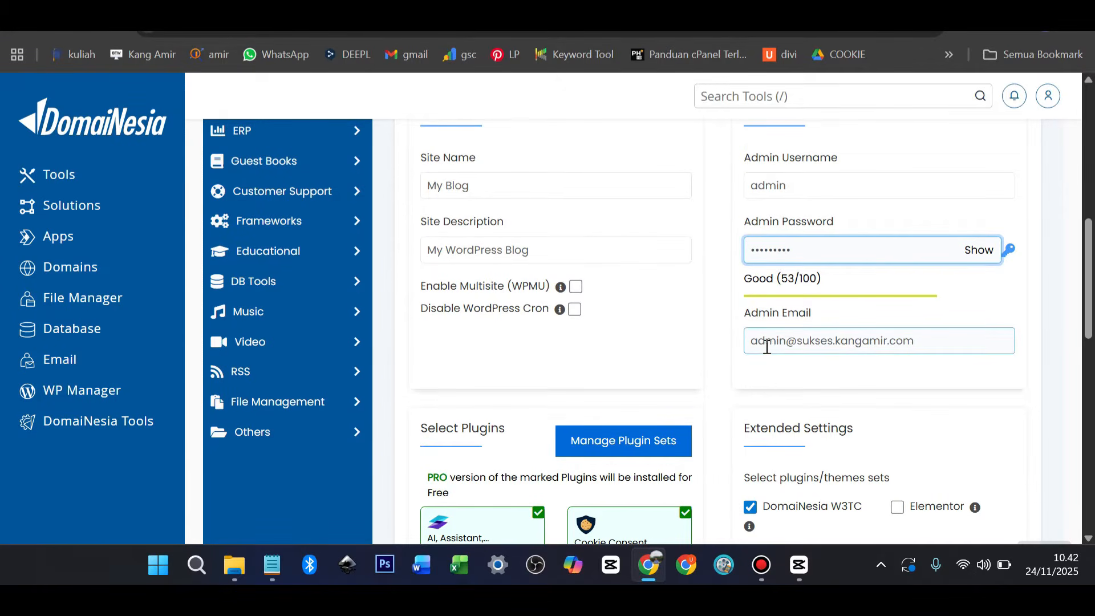
Deselect the optional plugins, including AI Assistant, Cookie Consent, SpeedyCache, SiteSEO and W3TC
scroll(767, 347, "down", 5)
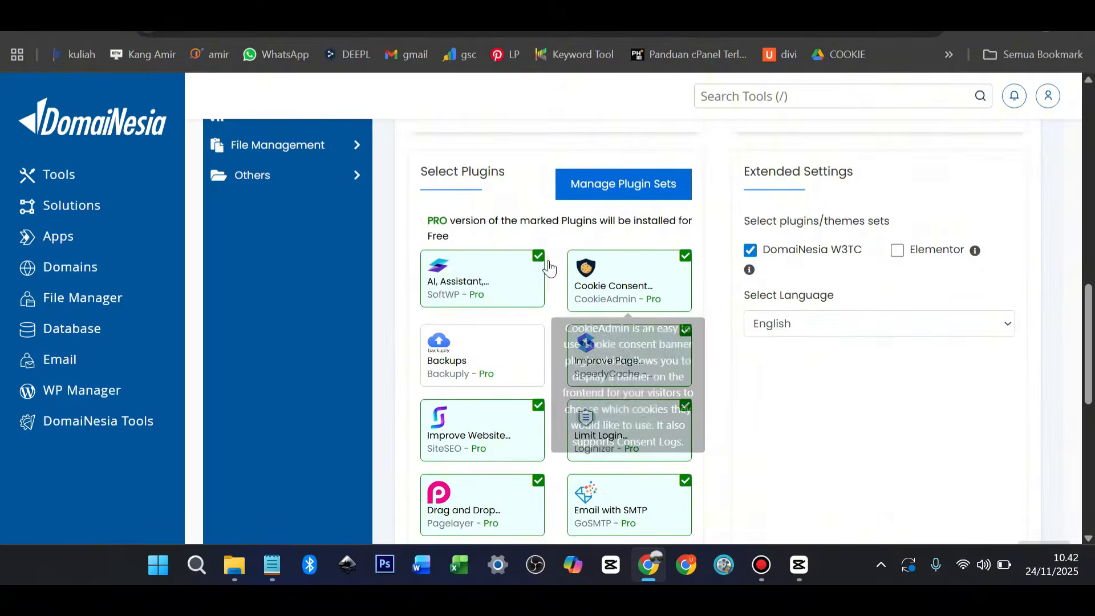
left_click(540, 272)
left_click(682, 262)
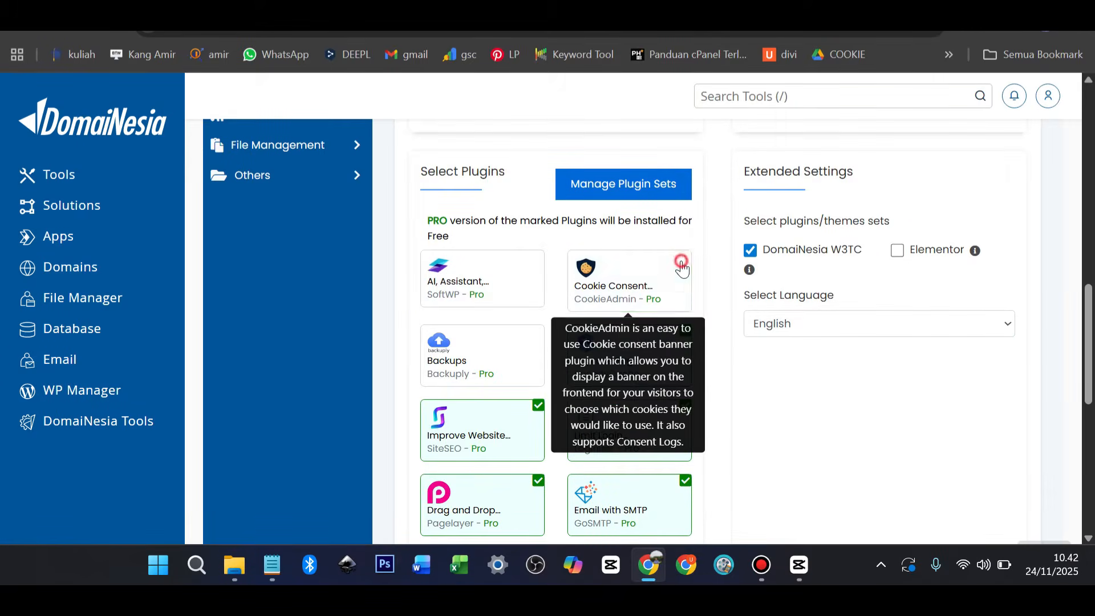
left_click(685, 331)
left_click(538, 406)
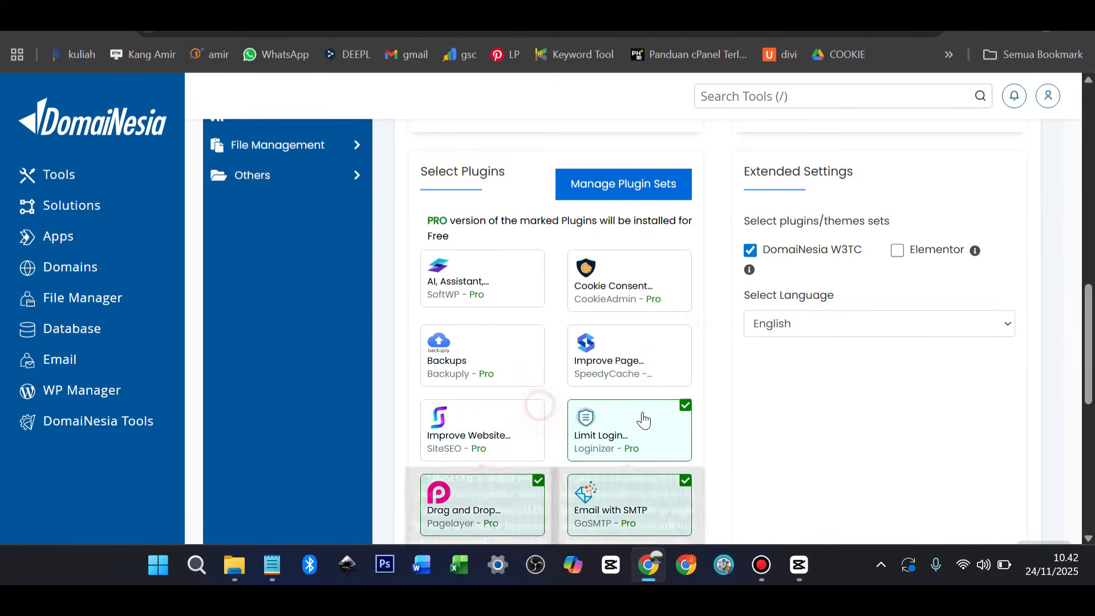
left_click(680, 408)
left_click(685, 481)
left_click(539, 482)
scroll(562, 478, "down", 1)
scroll(628, 451, "up", 1)
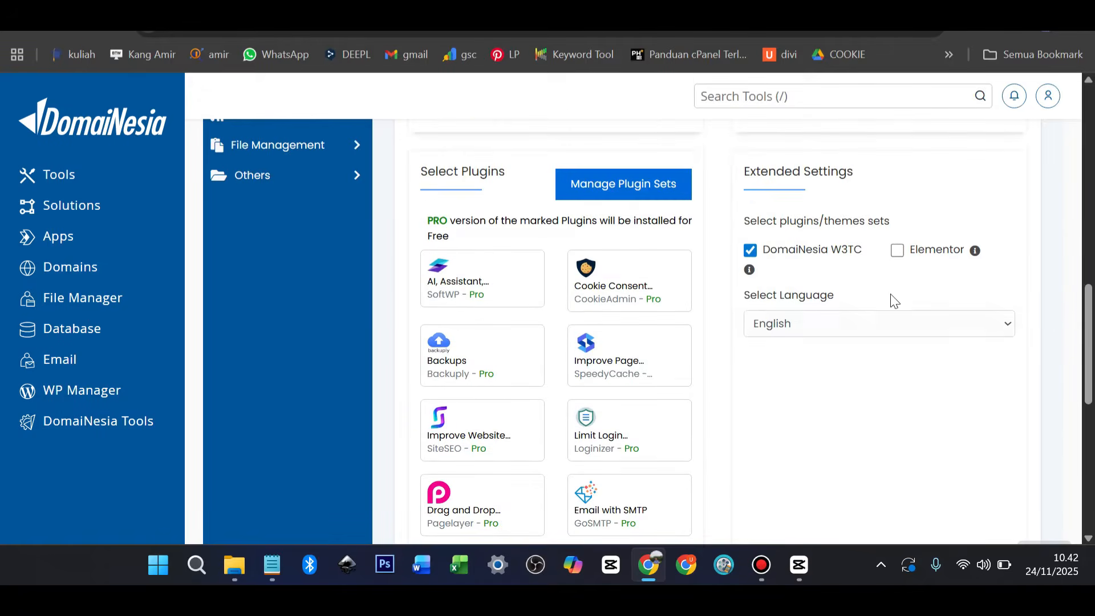
left_click(753, 252)
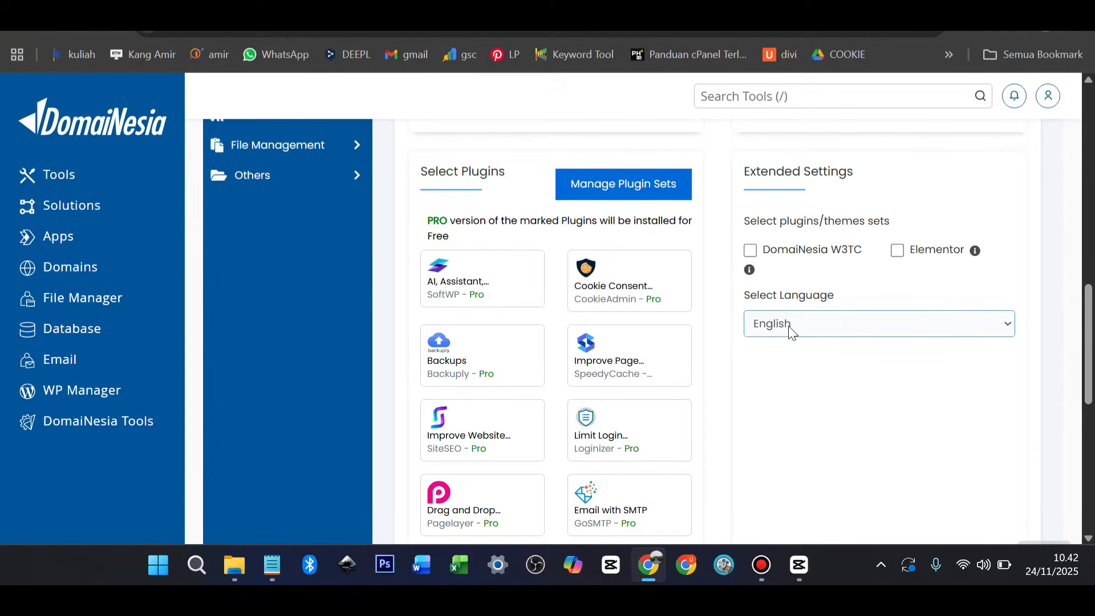
Enter your e-mail address in the 'Email installation details to' field
scroll(790, 330, "down", 6)
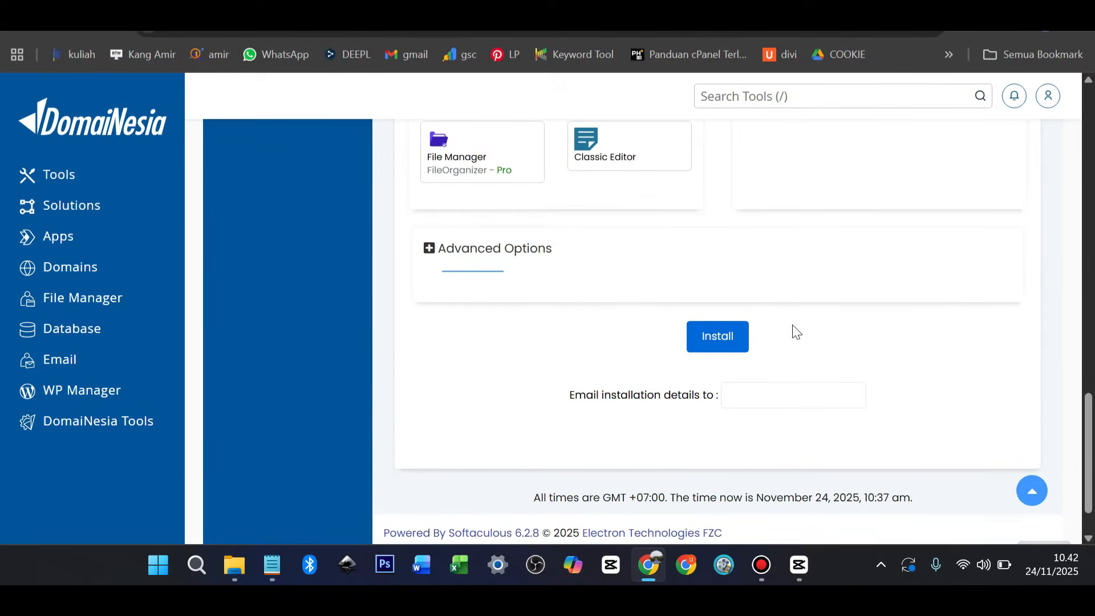
scroll(792, 328, "down", 1)
left_click(782, 328)
type("a")
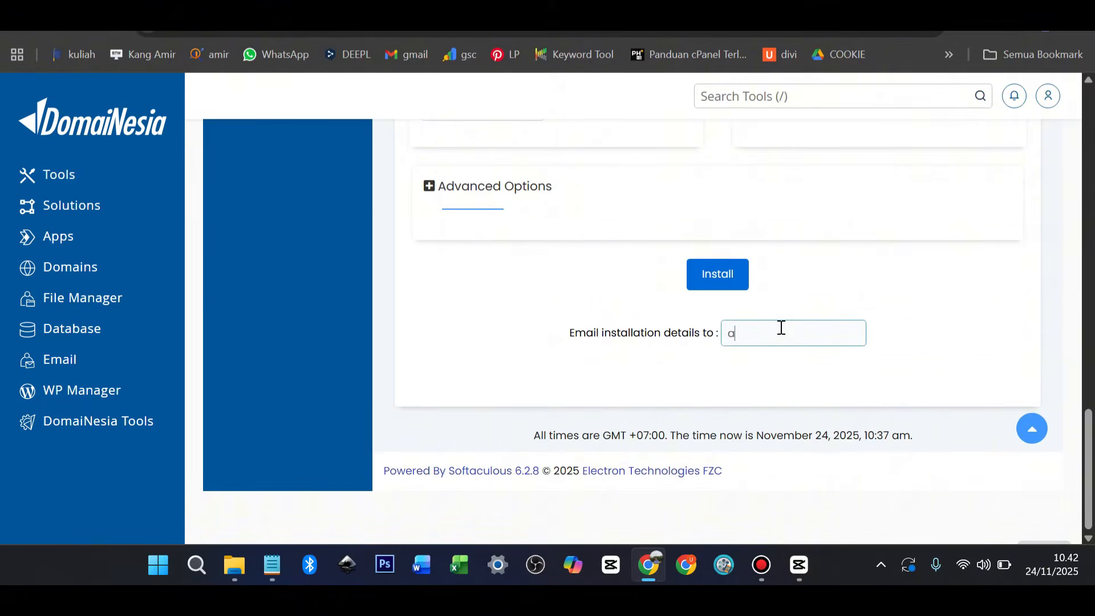
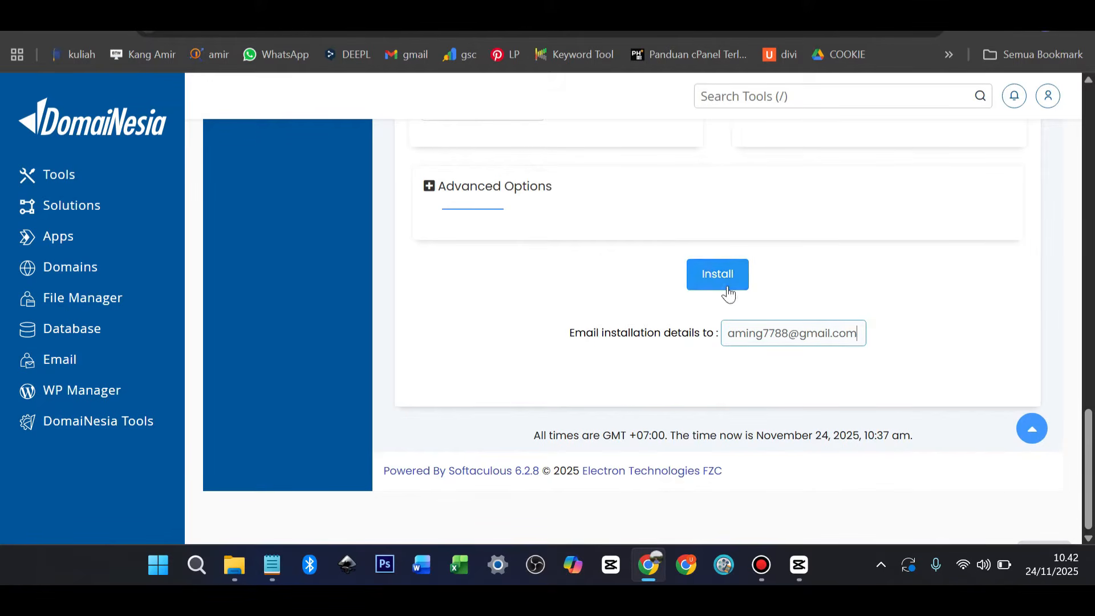
scroll(837, 283, "up", 15)
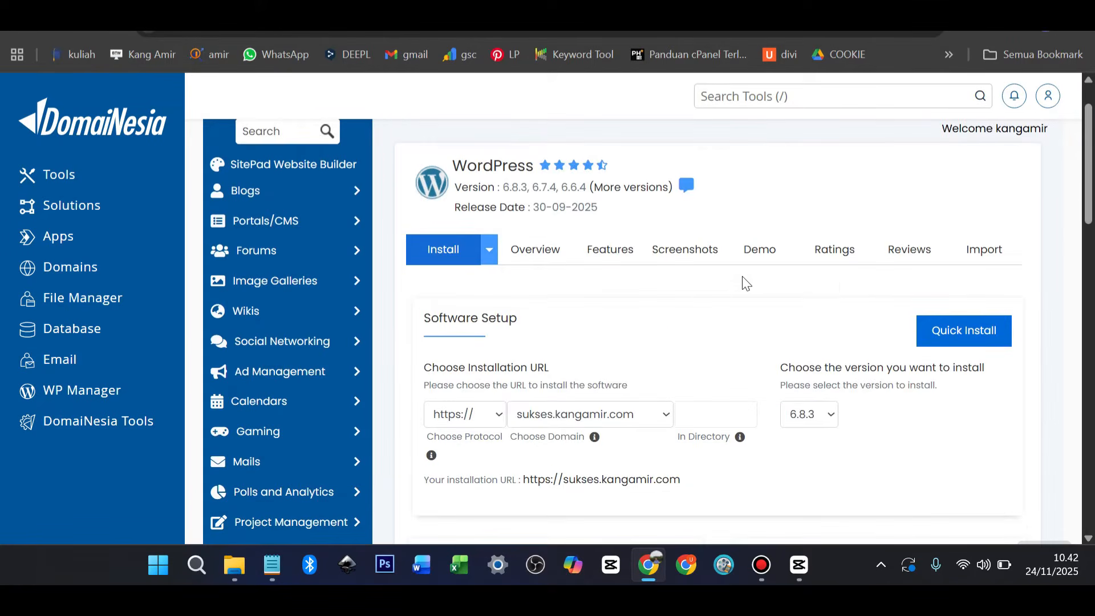
Review the install form and run the WordPress installation for sukses.kangamir.com
scroll(703, 281, "down", 3)
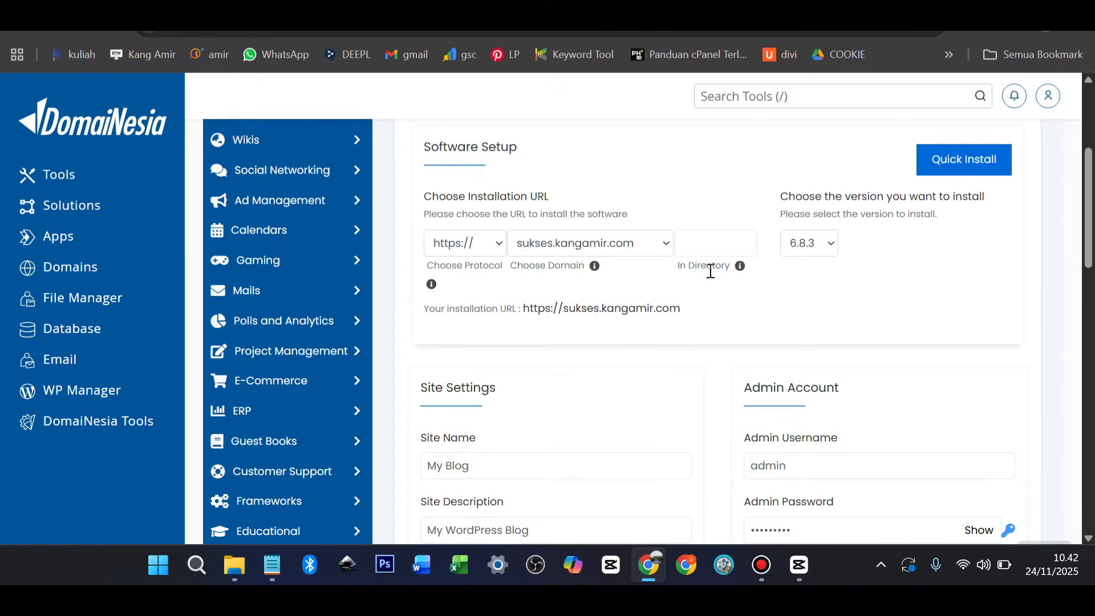
scroll(707, 272, "down", 5)
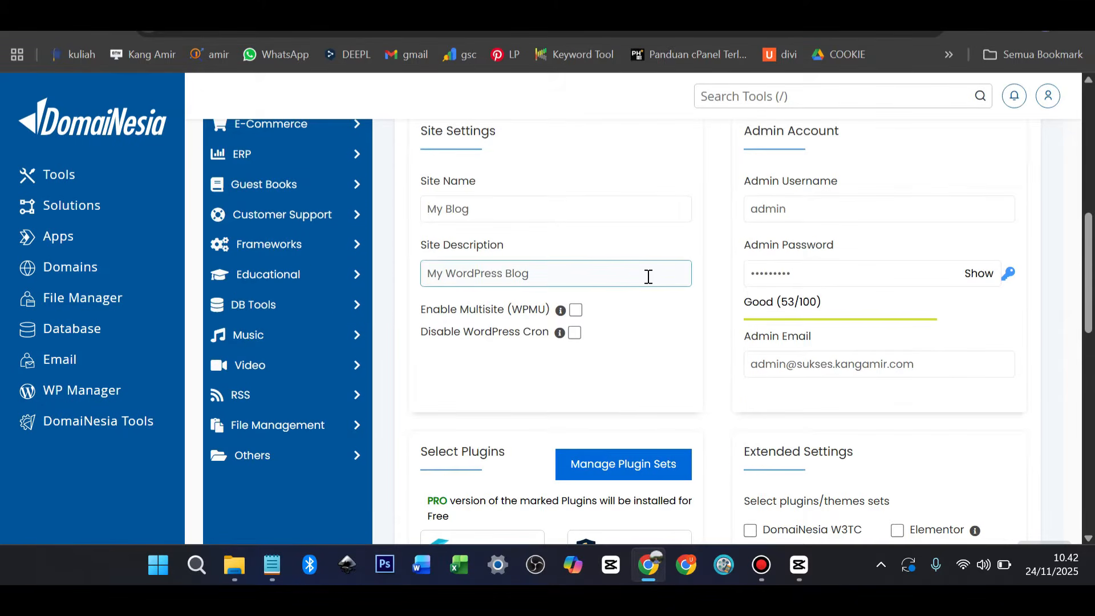
scroll(649, 276, "down", 8)
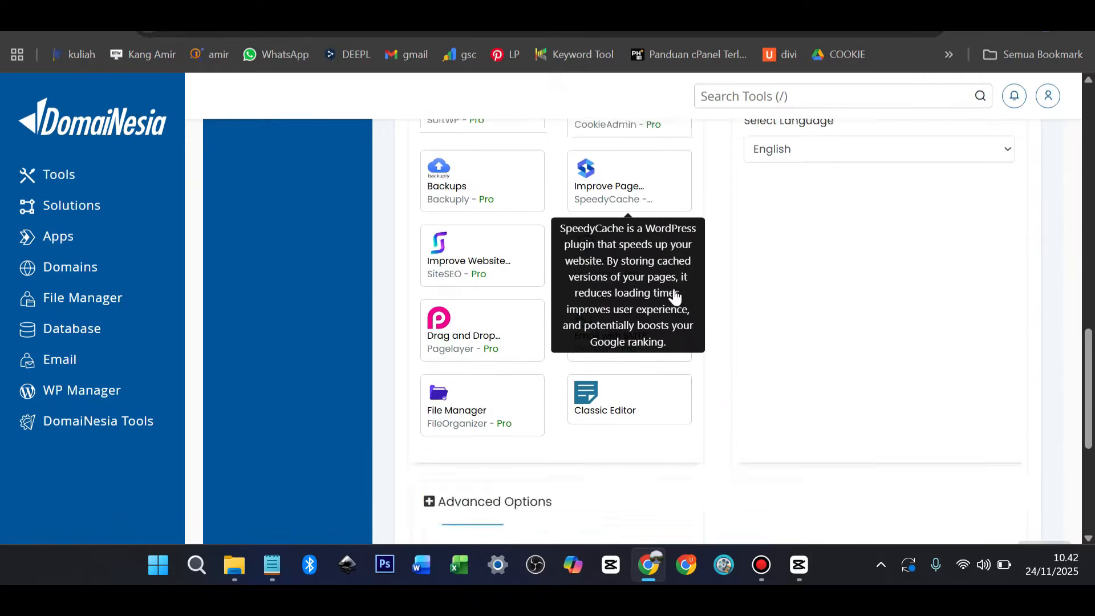
scroll(675, 296, "down", 6)
left_click(720, 278)
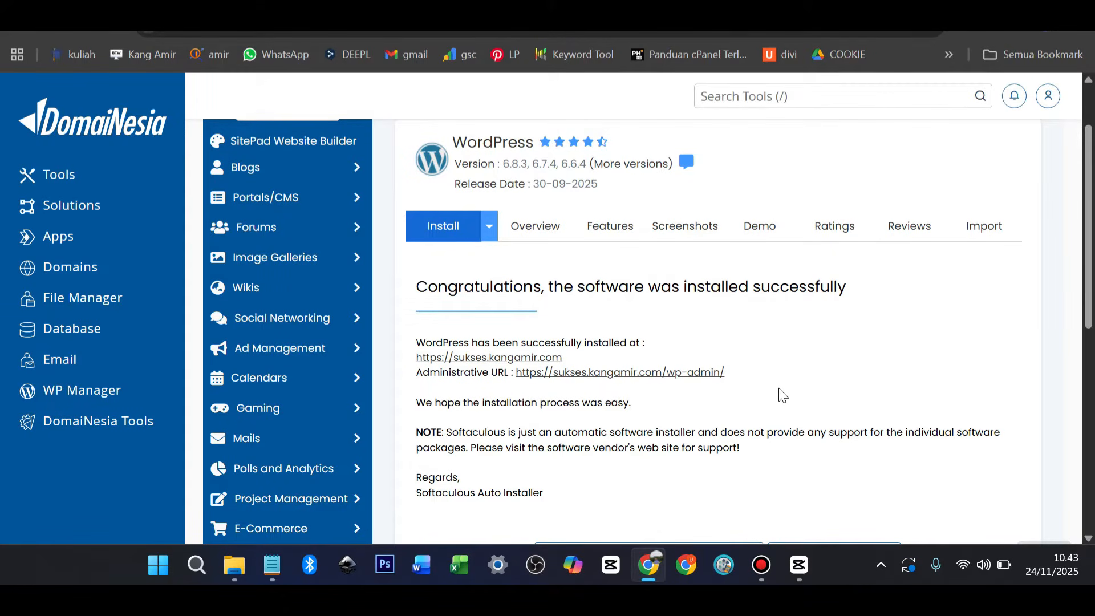
Preview the new My Blog site, then open its /wp-admin/ administrative URL
left_click(536, 358)
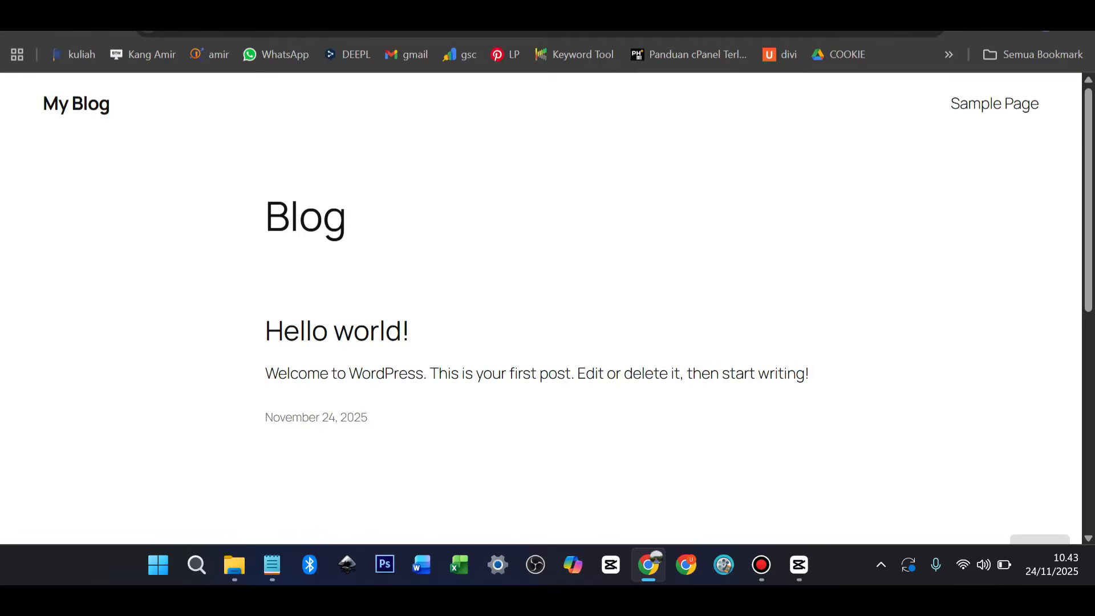
left_click(684, 3)
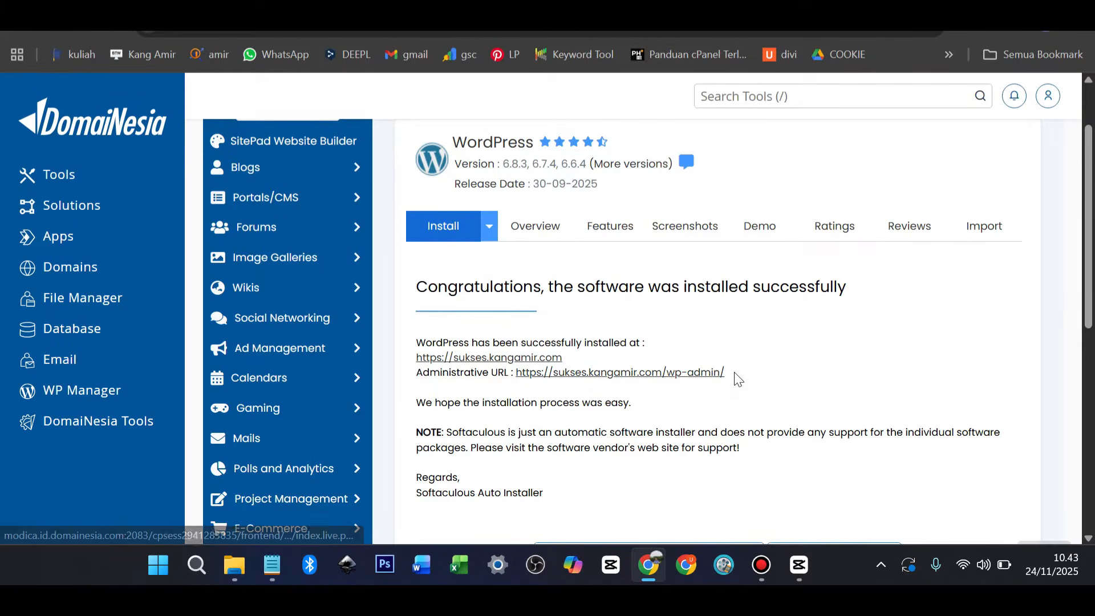
left_click_drag(726, 374, 669, 379)
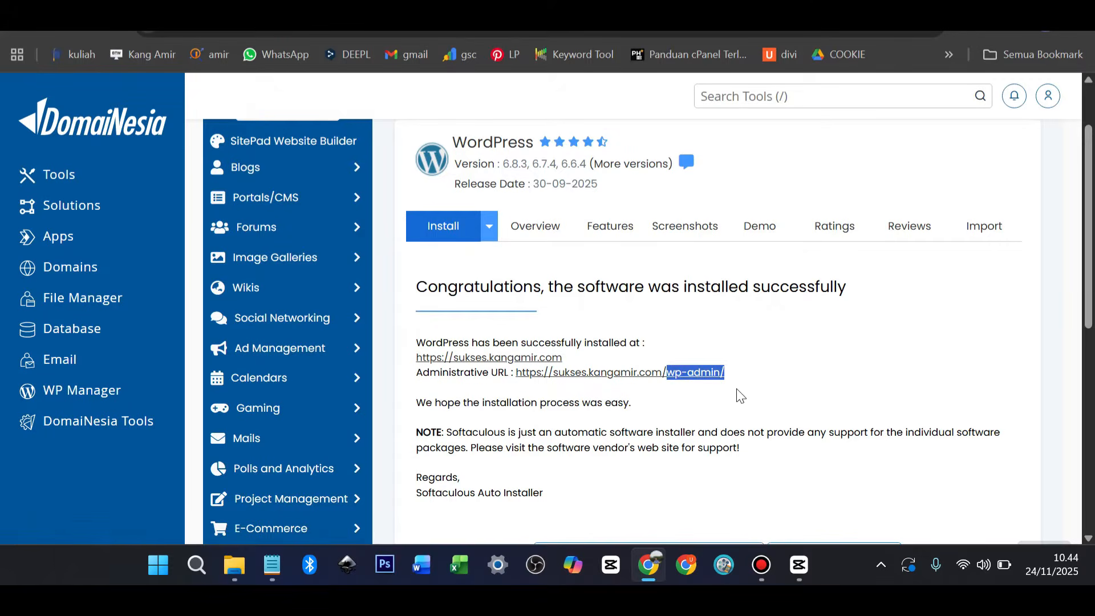
left_click(656, 380)
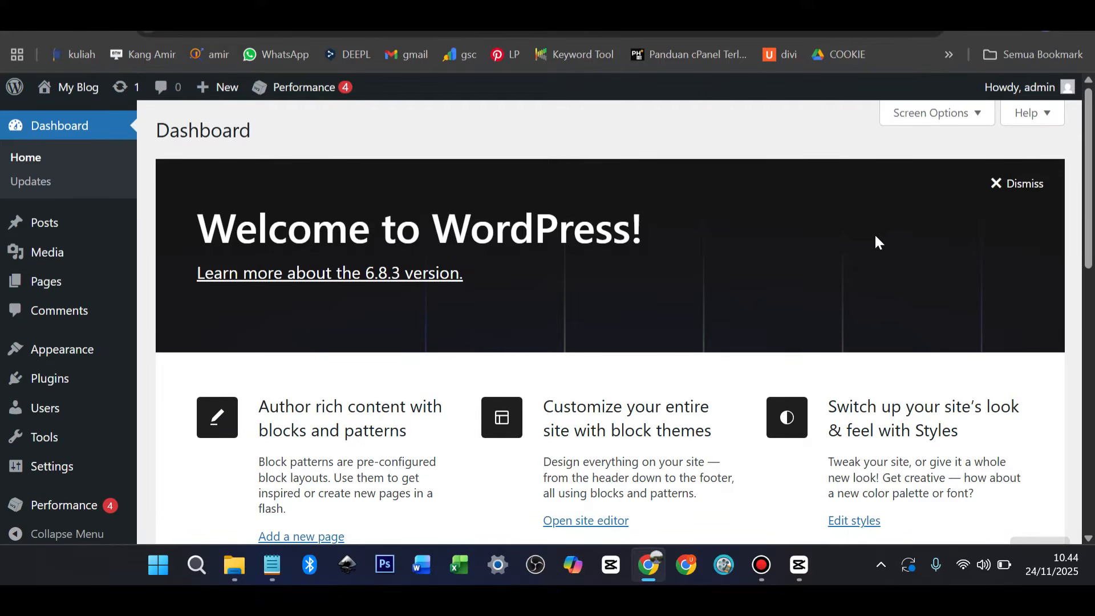
Log out of WordPress and go to the site's /wp-admin address
mouse_move(1069, 88)
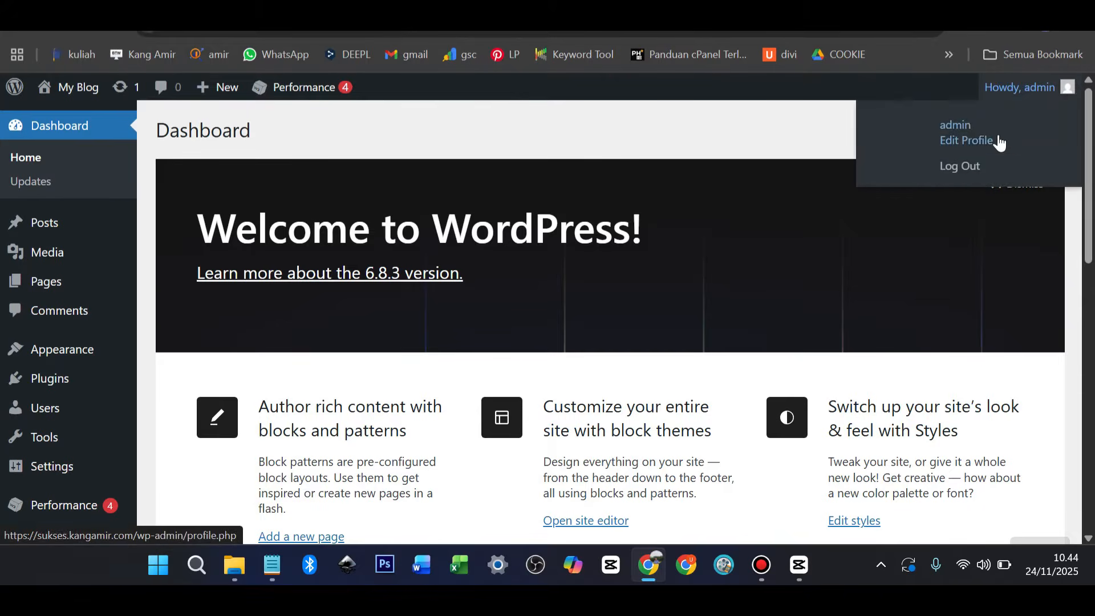
left_click(965, 169)
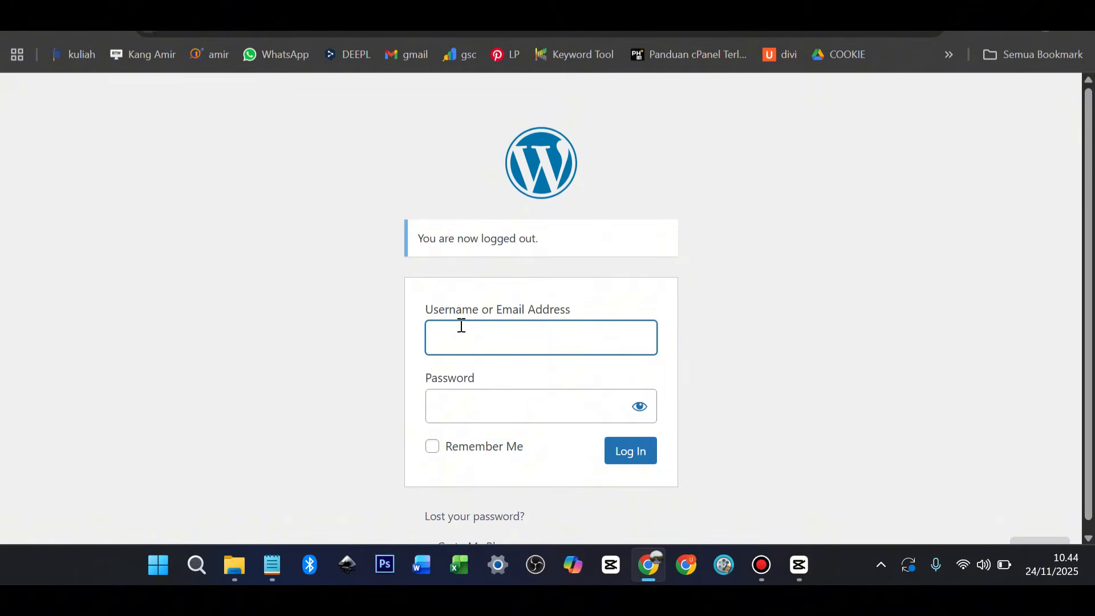
left_click(284, 32)
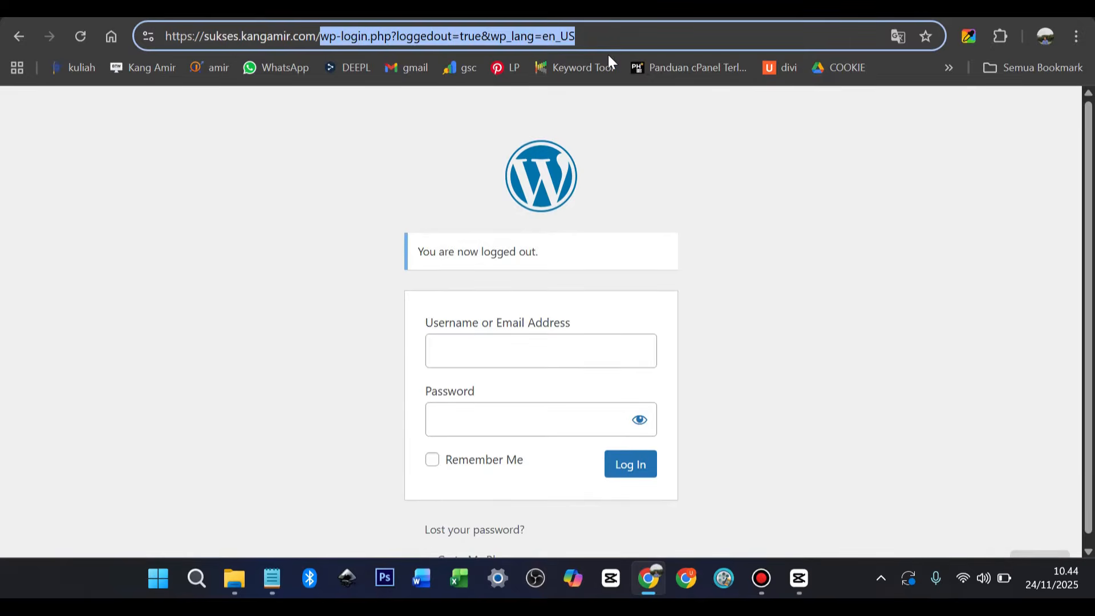
type("wo")
key("BackSpace")
type("p")
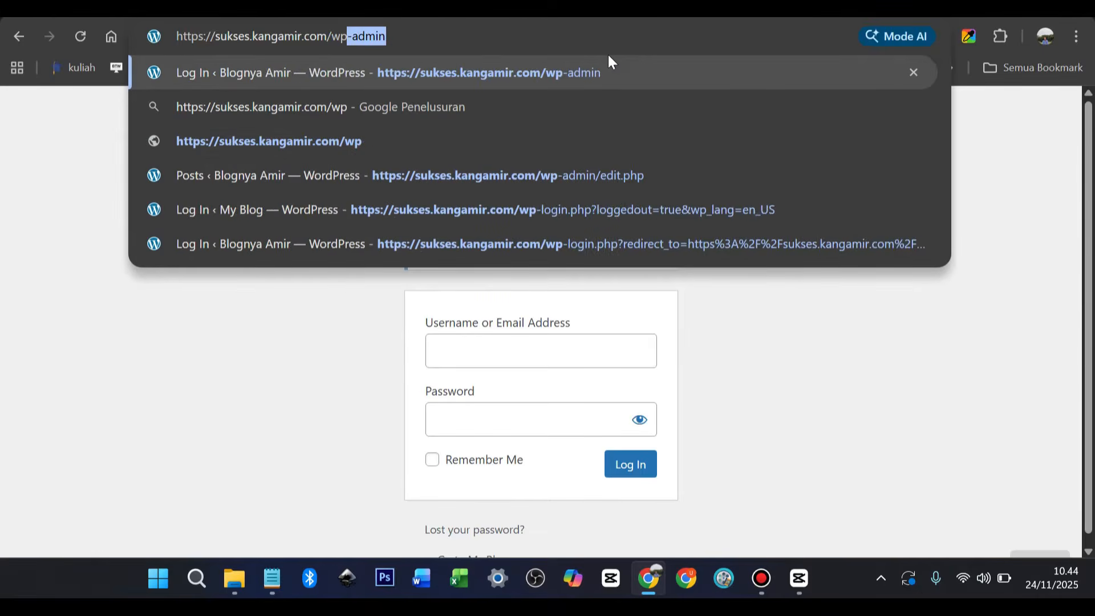
type("-admin")
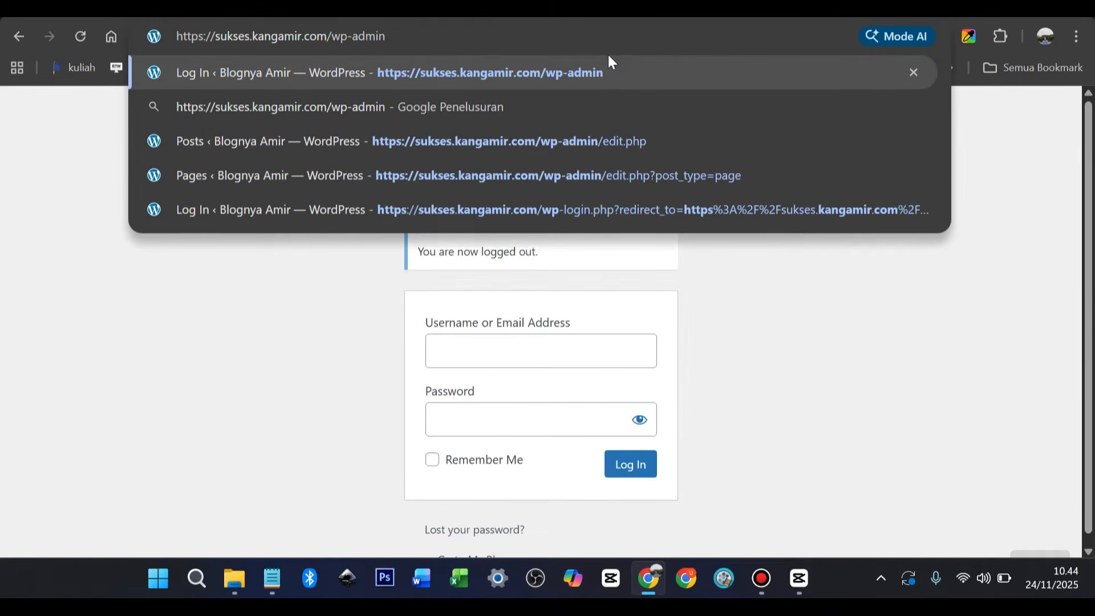
key("Return")
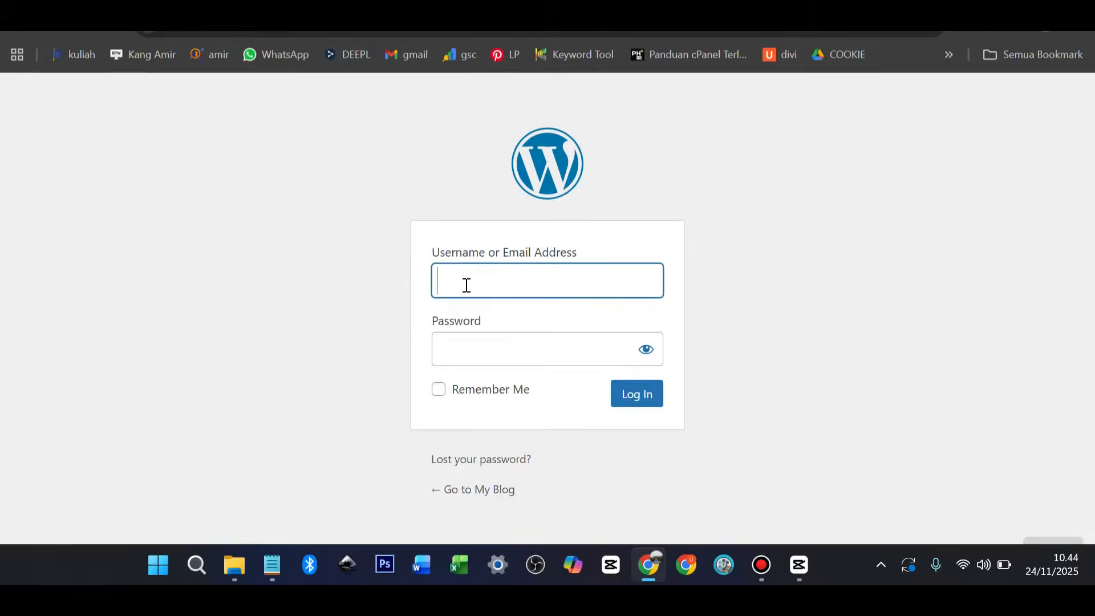
Log in as admin with the account password and Remember Me ticked
left_click(467, 286)
type("admin")
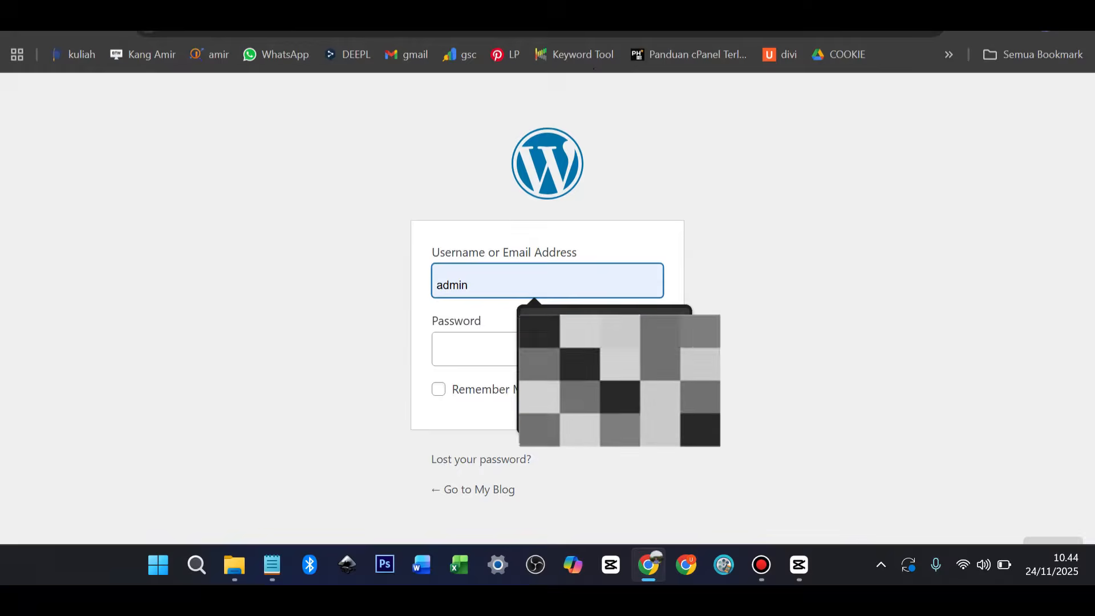
left_click(490, 350)
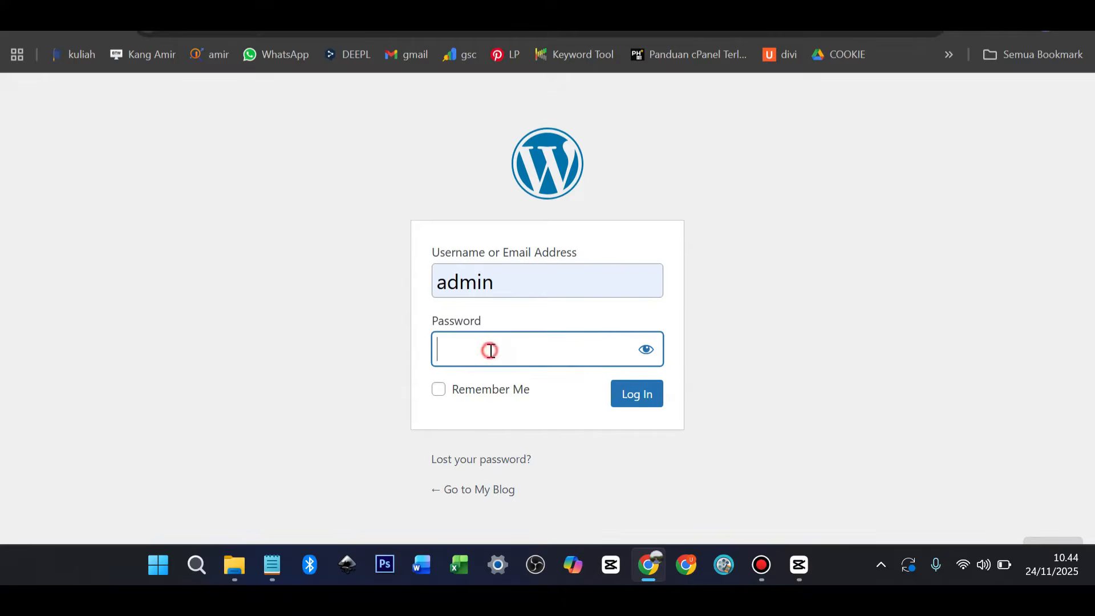
type("*********")
left_click(491, 389)
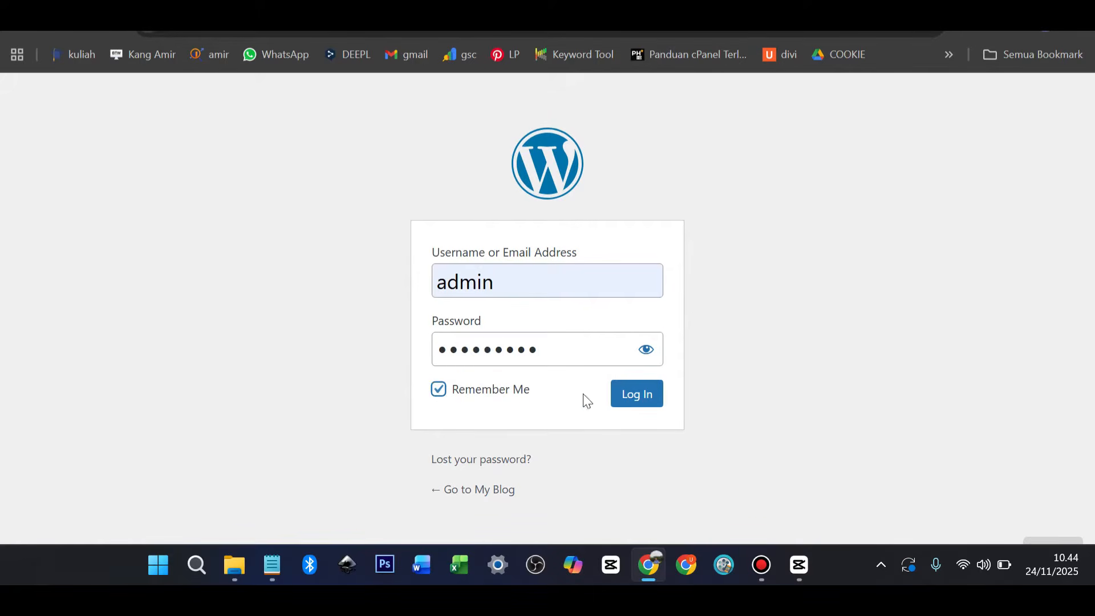
left_click(639, 399)
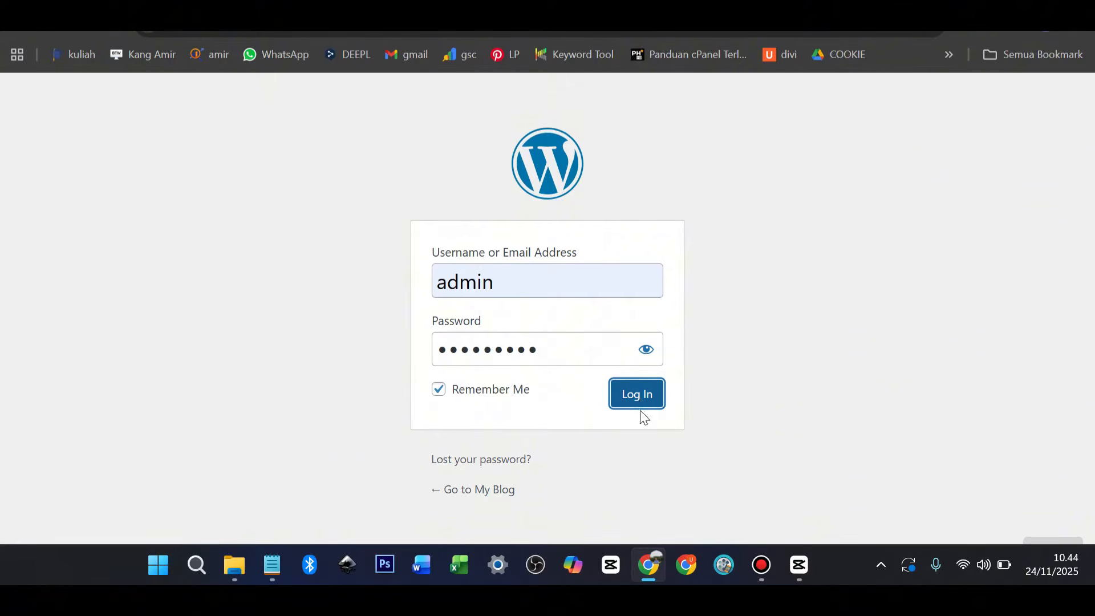
scroll(523, 367, "down", 3)
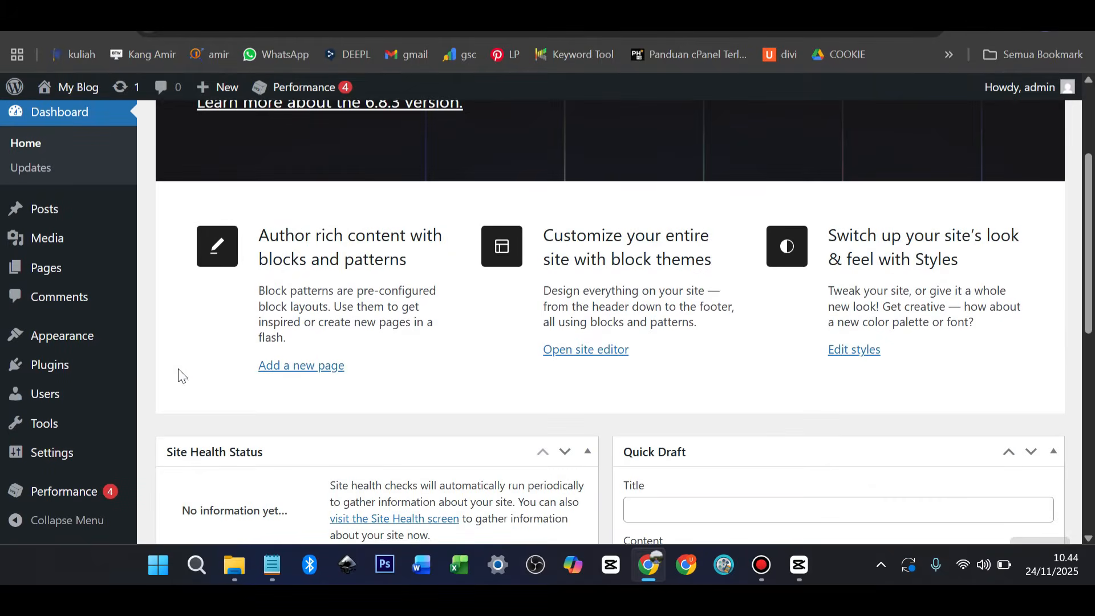
Set the permalink structure to Post name (/%postname%/) and save the settings
scroll(118, 391, "down", 8)
mouse_move(76, 453)
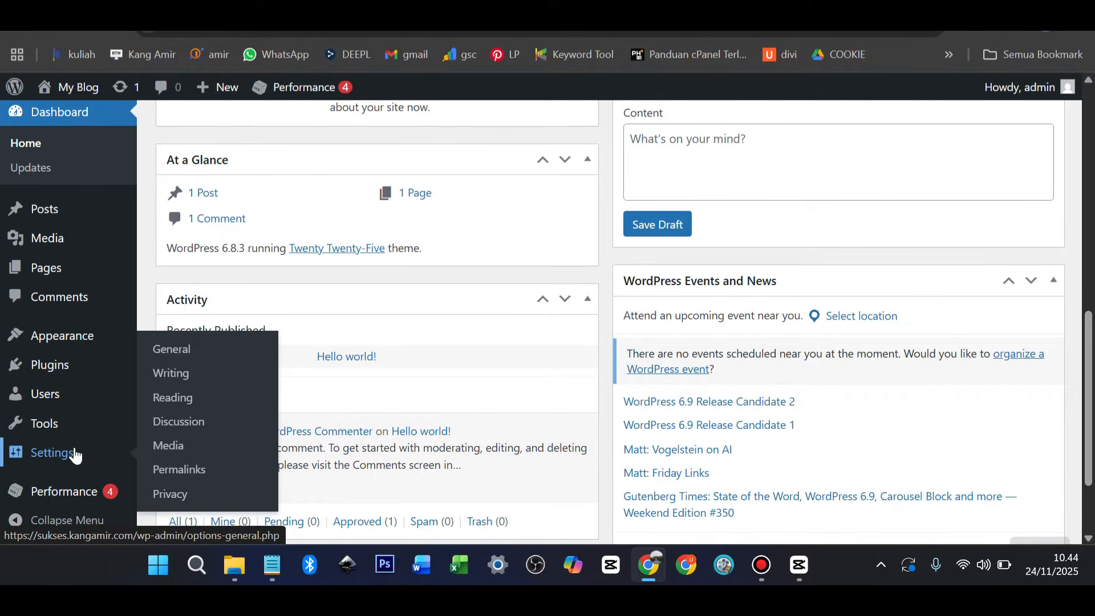
left_click(169, 470)
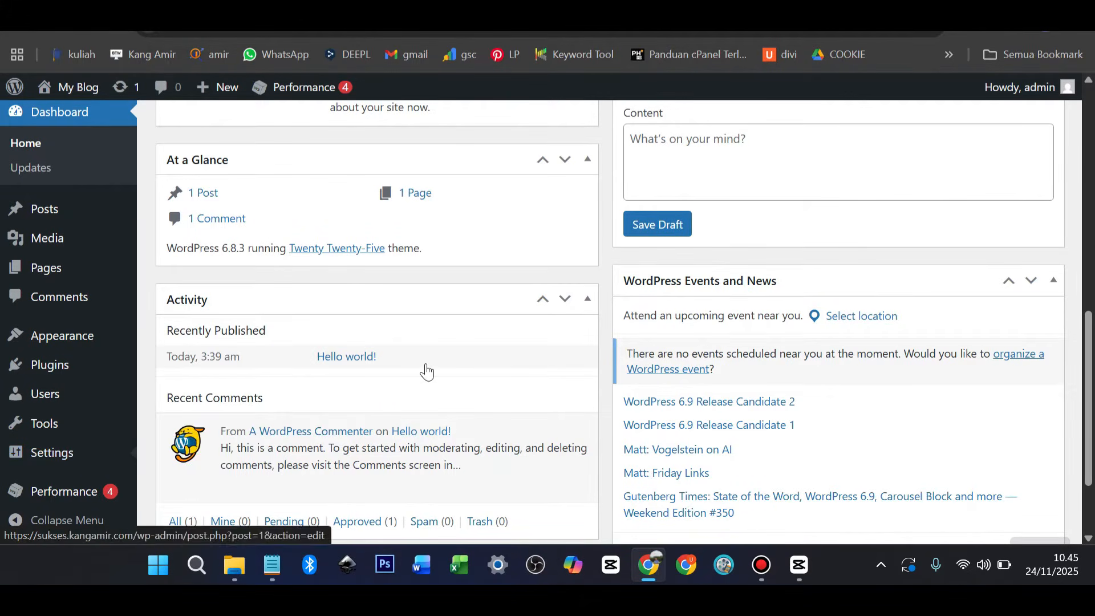
scroll(435, 349, "down", 1)
scroll(433, 347, "down", 2)
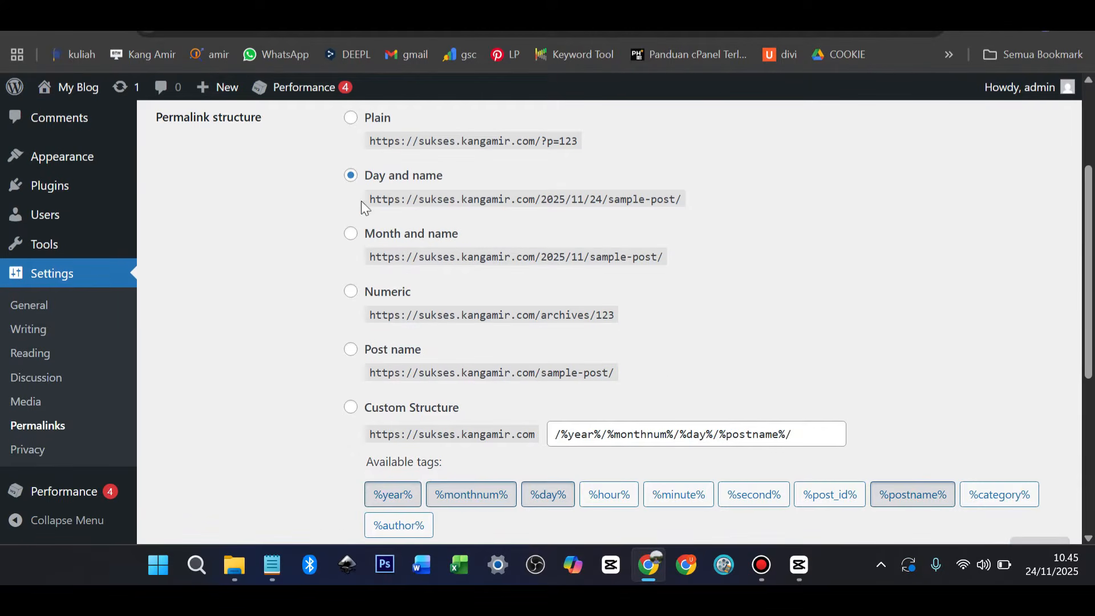
left_click(351, 350)
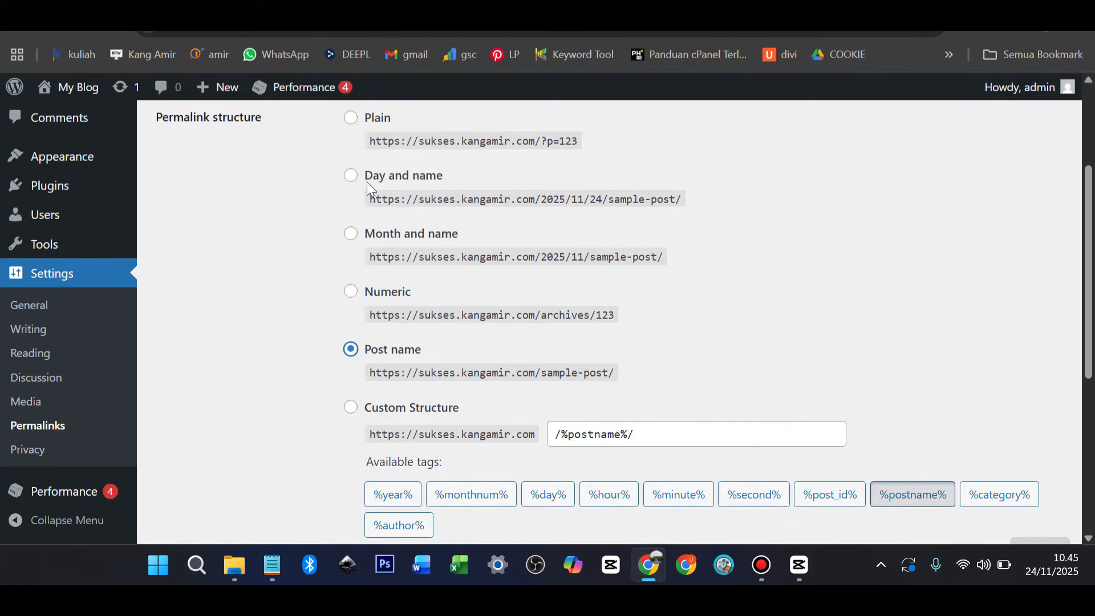
left_click(353, 176)
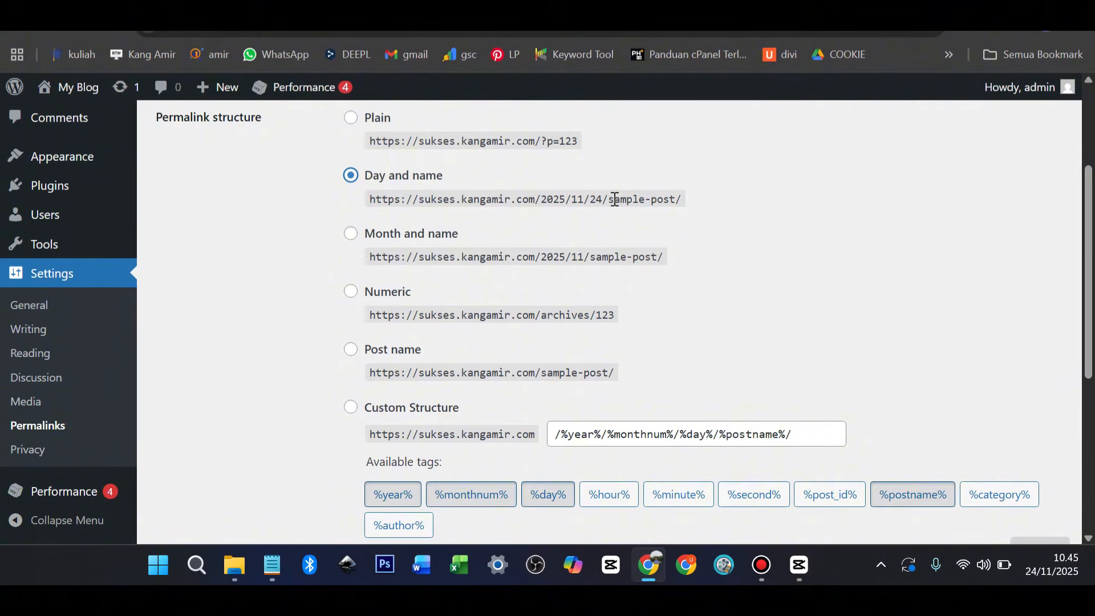
left_click(352, 358)
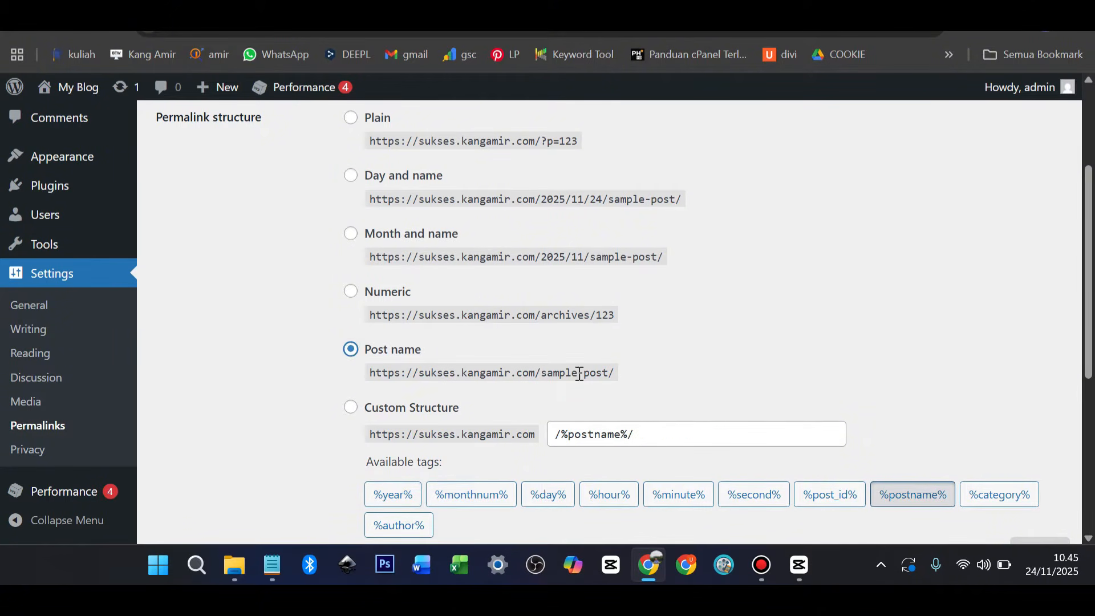
scroll(582, 371, "down", 2)
scroll(583, 372, "down", 5)
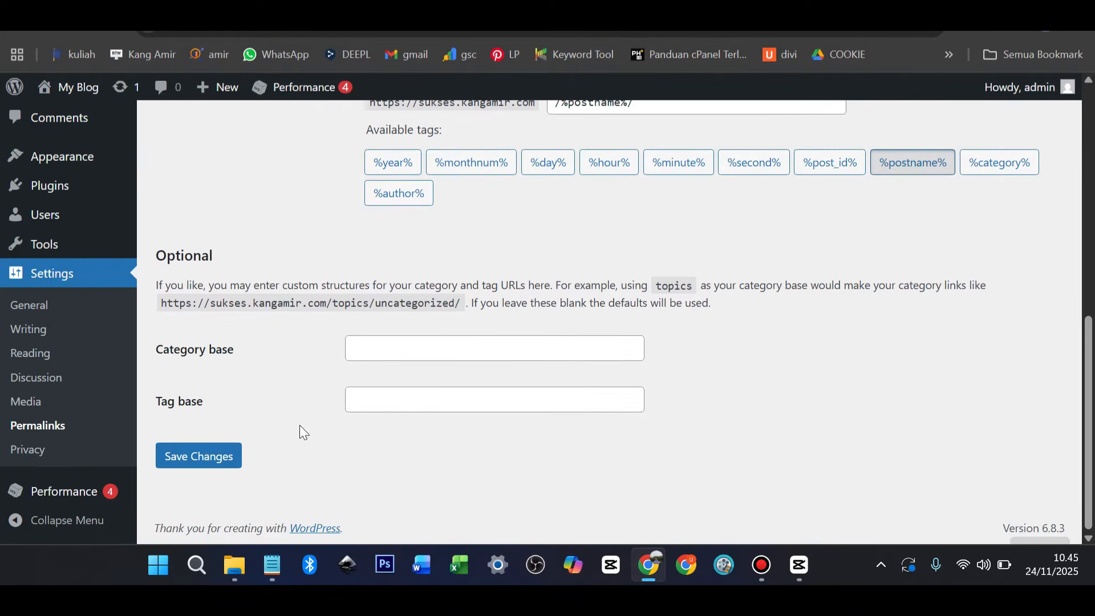
left_click(206, 467)
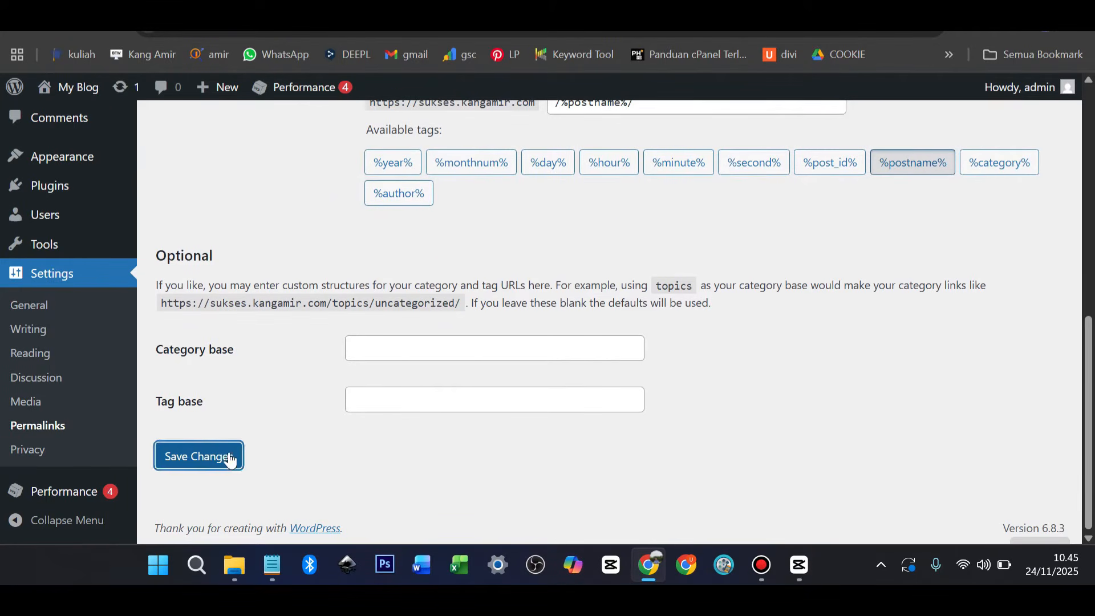
scroll(292, 408, "up", 9)
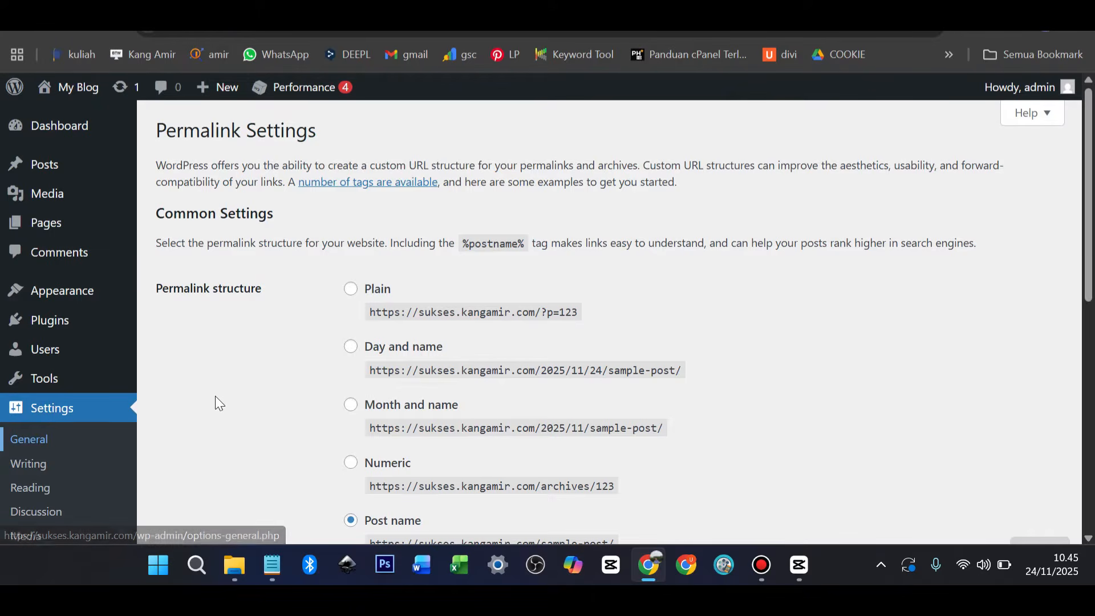
Change the General Settings timezone from UTC+0 to UTC+7 and save
scroll(216, 397, "down", 1)
scroll(216, 400, "down", 6)
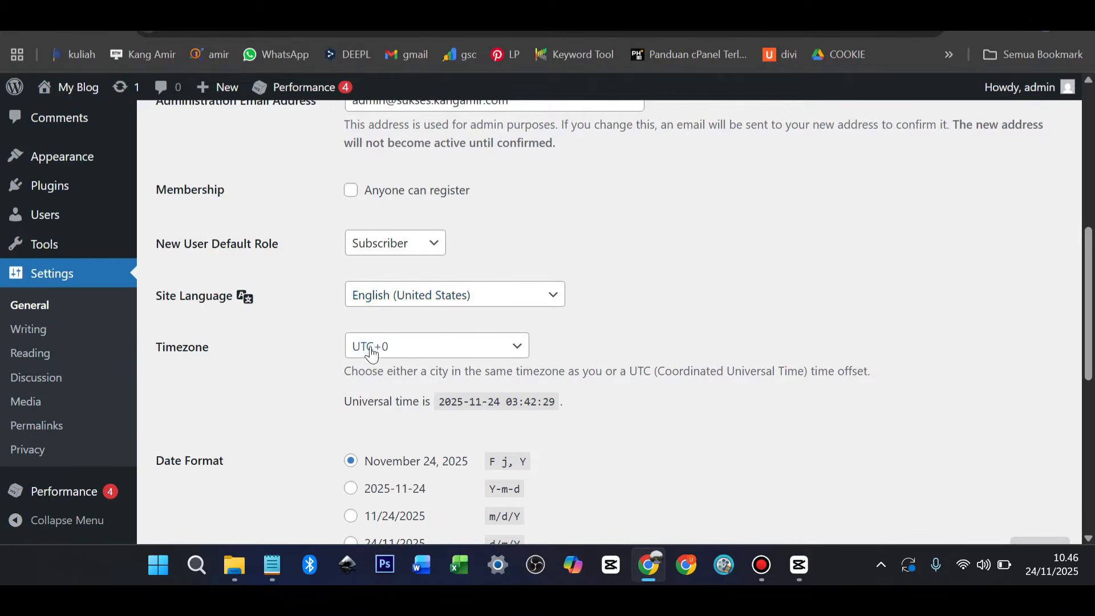
left_click(392, 347)
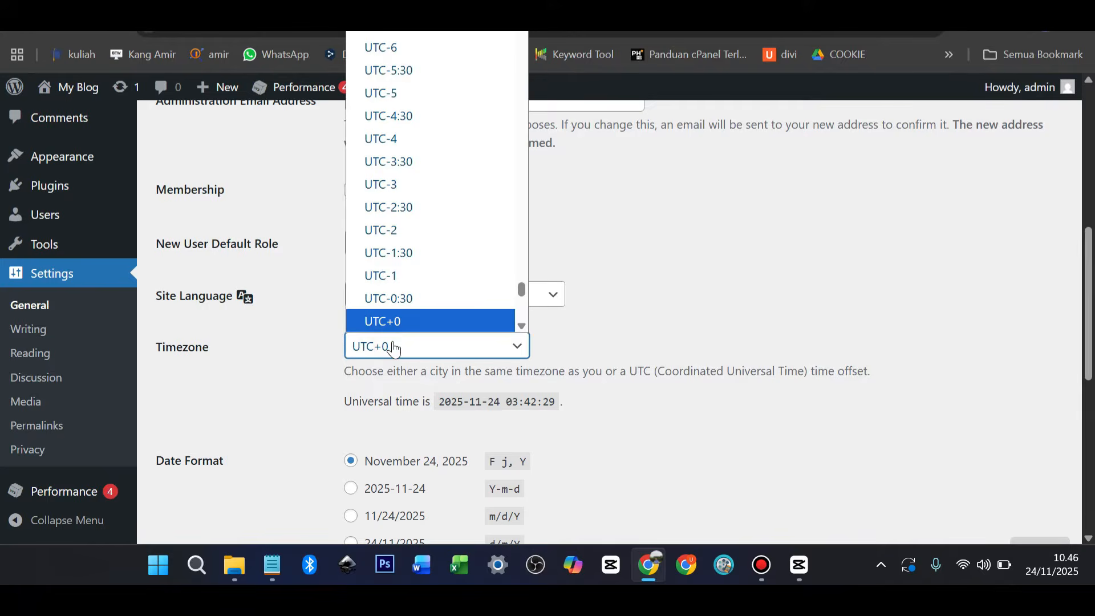
scroll(425, 288, "down", 10)
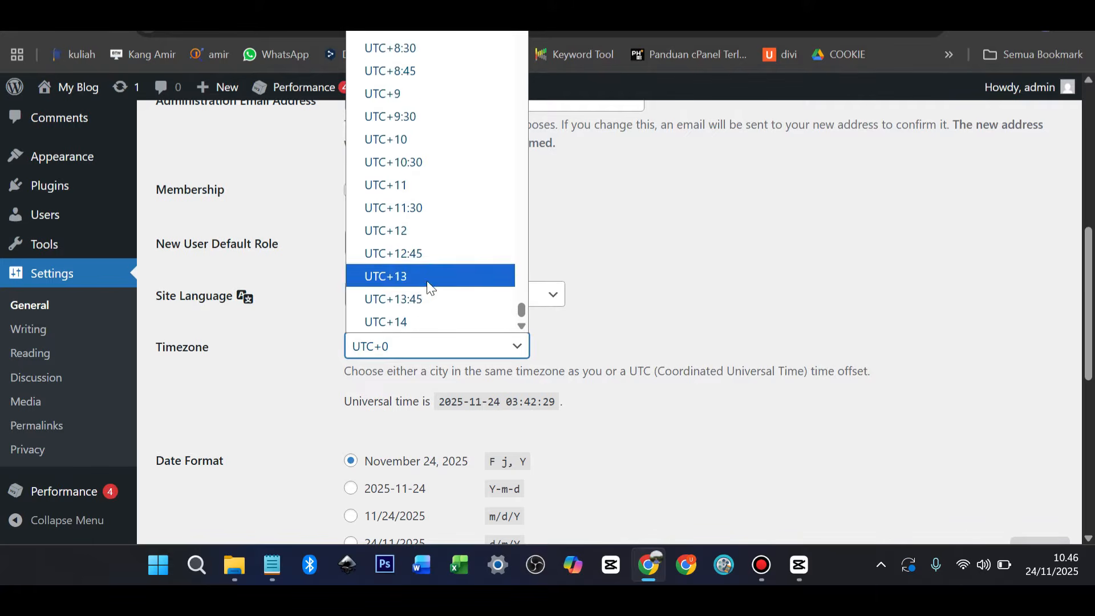
scroll(426, 280, "up", 8)
scroll(403, 222, "down", 5)
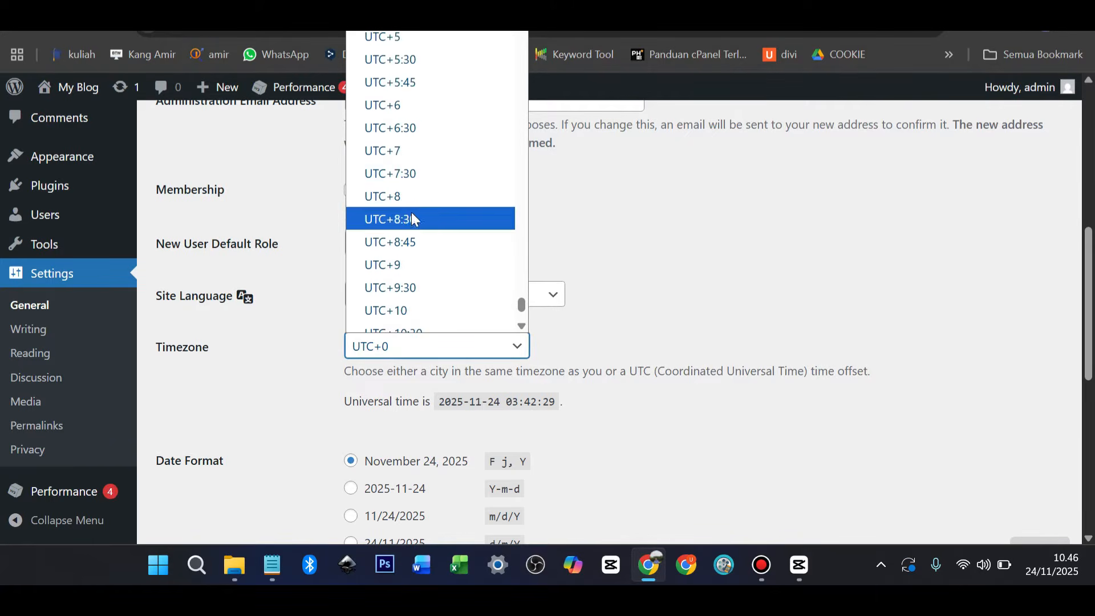
left_click(396, 153)
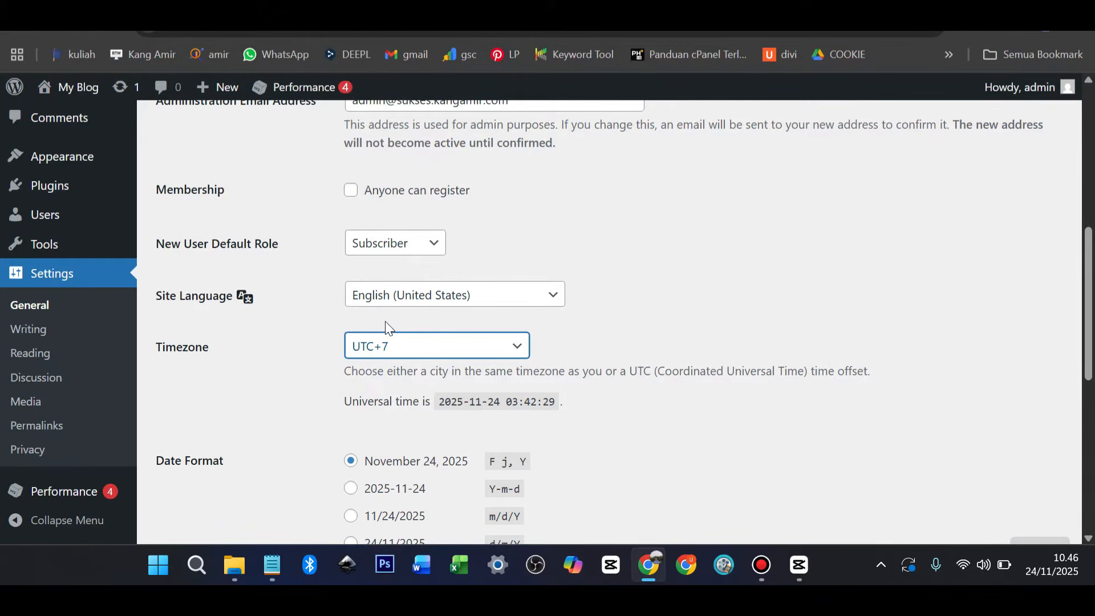
scroll(277, 342, "down", 6)
scroll(293, 316, "up", 2)
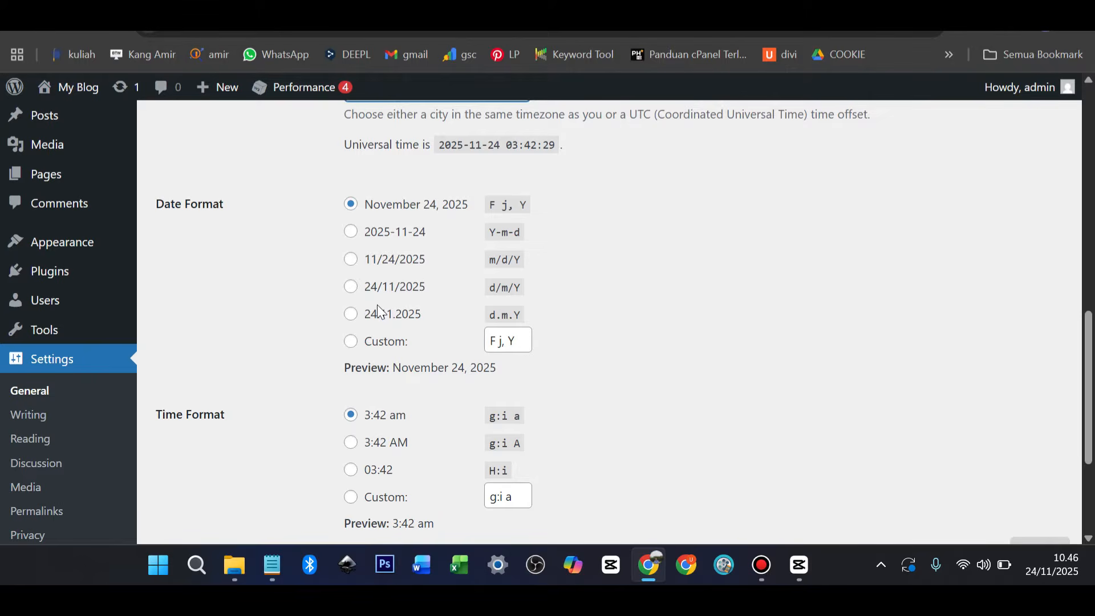
scroll(378, 305, "down", 3)
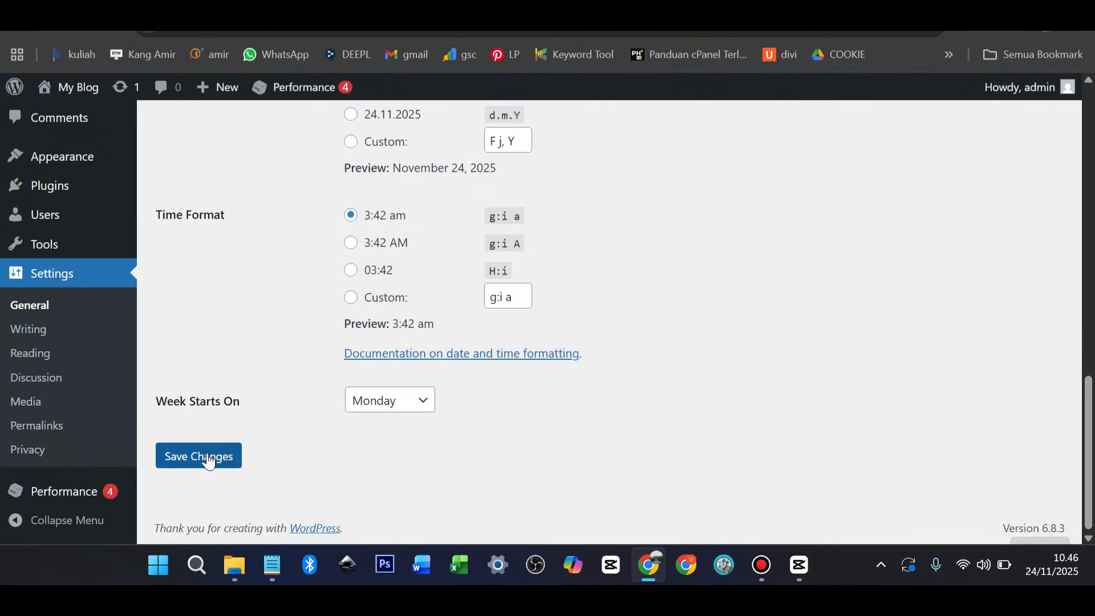
left_click(208, 461)
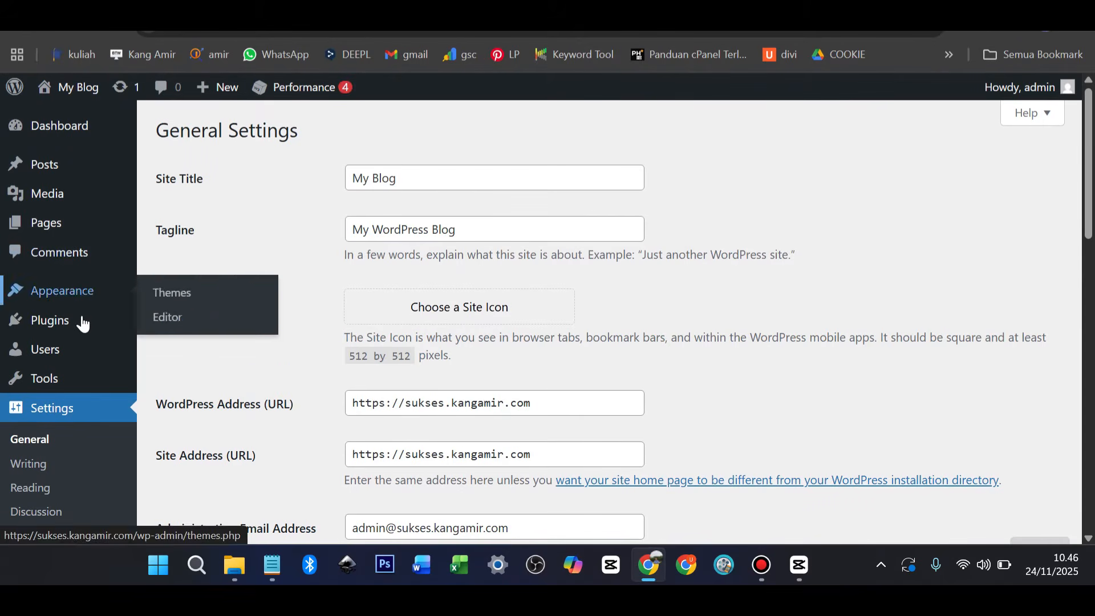
Search the plugin directory for 'elementor', then install and activate Elementor
mouse_move(85, 340)
scroll(85, 341, "down", 3)
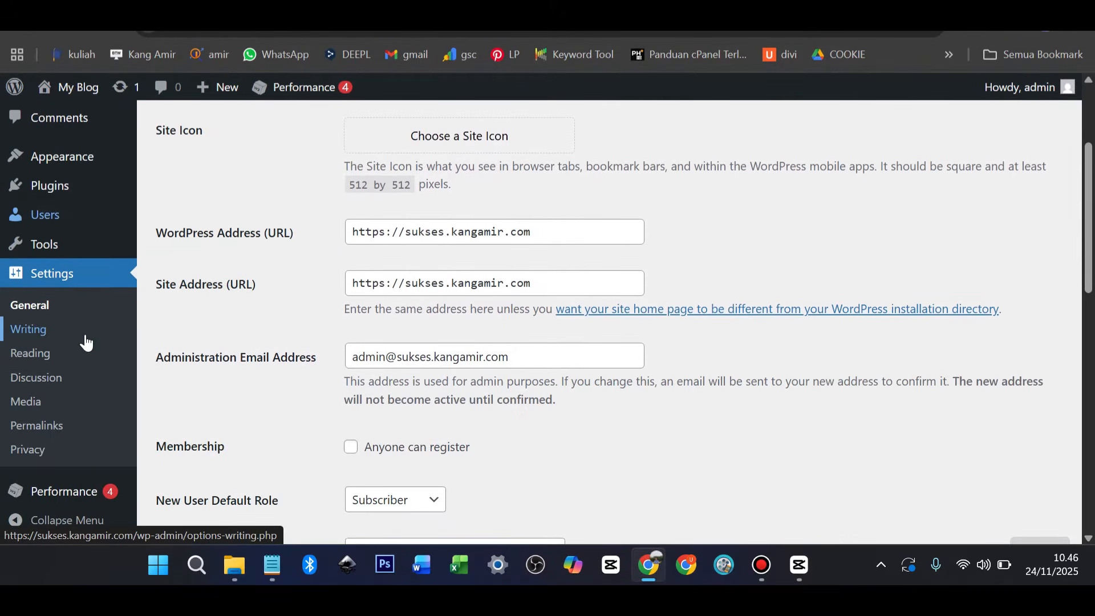
mouse_move(65, 198)
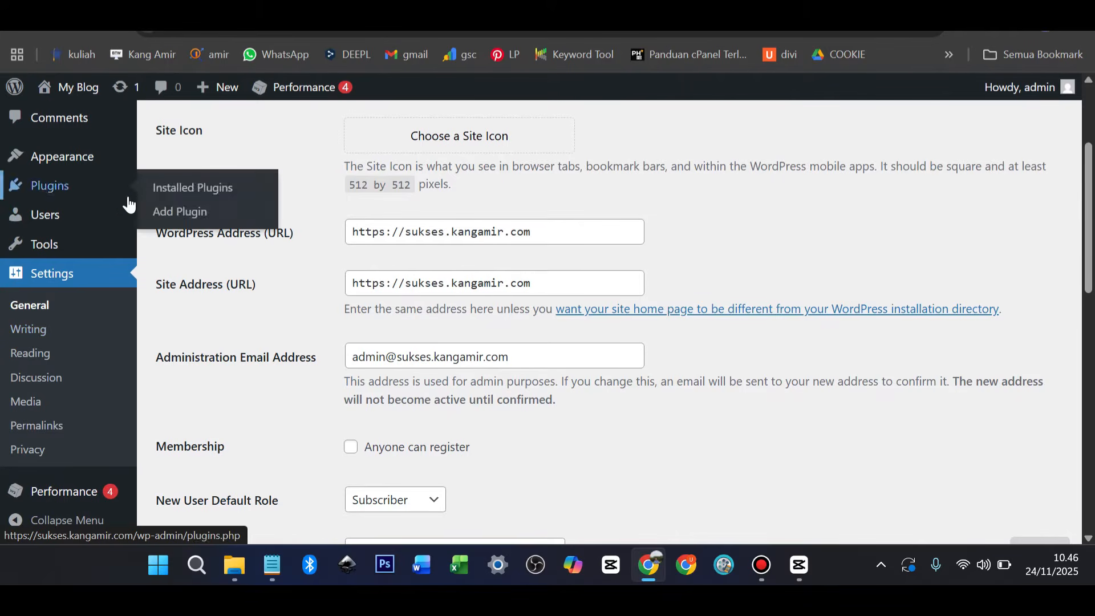
left_click(164, 215)
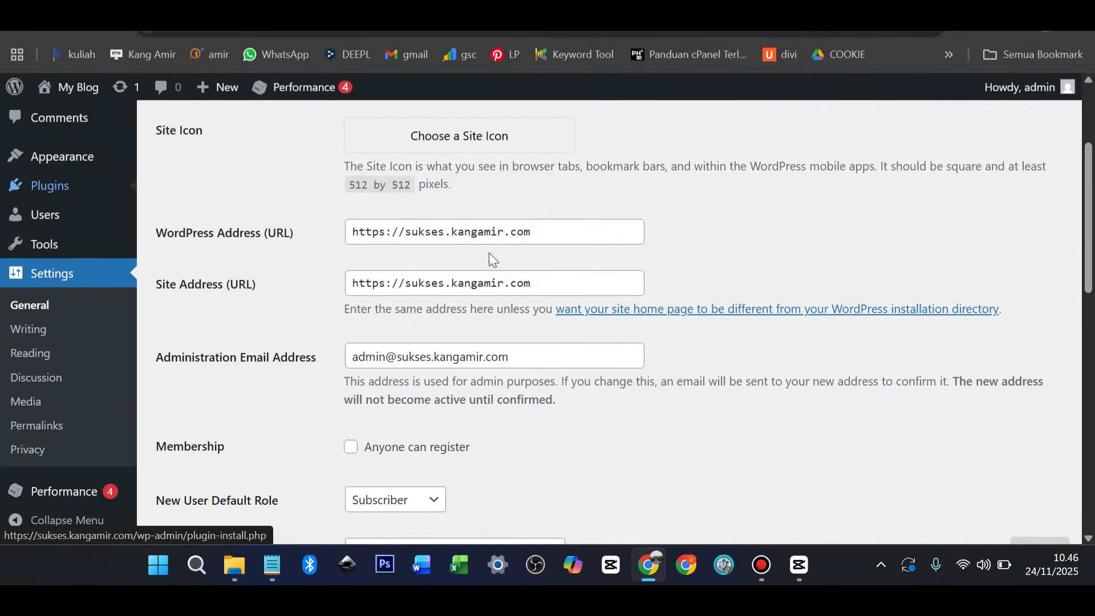
left_click(781, 179)
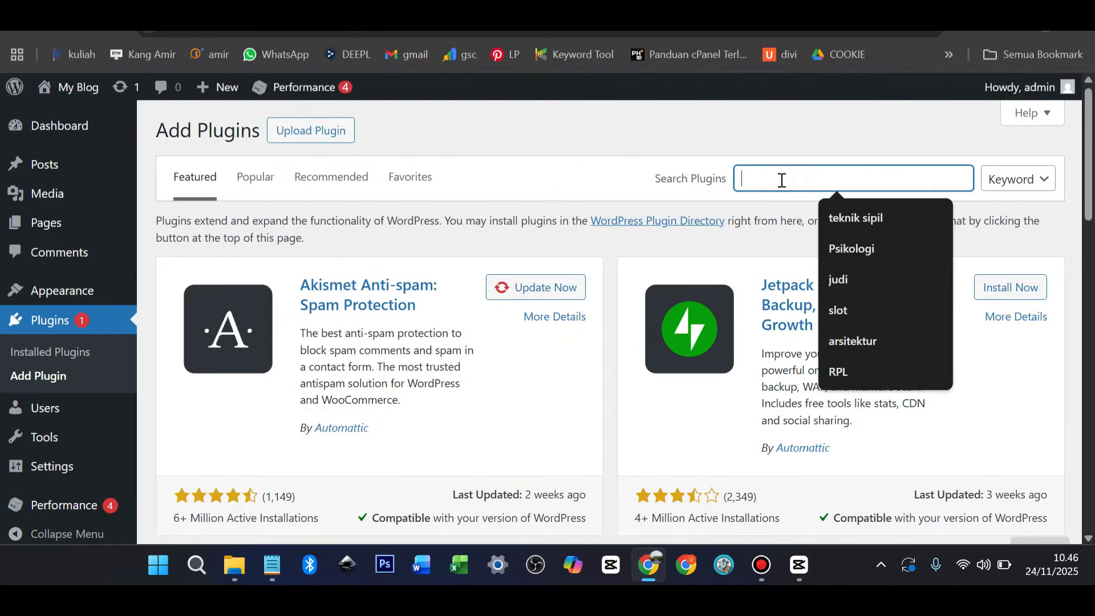
type("elementor")
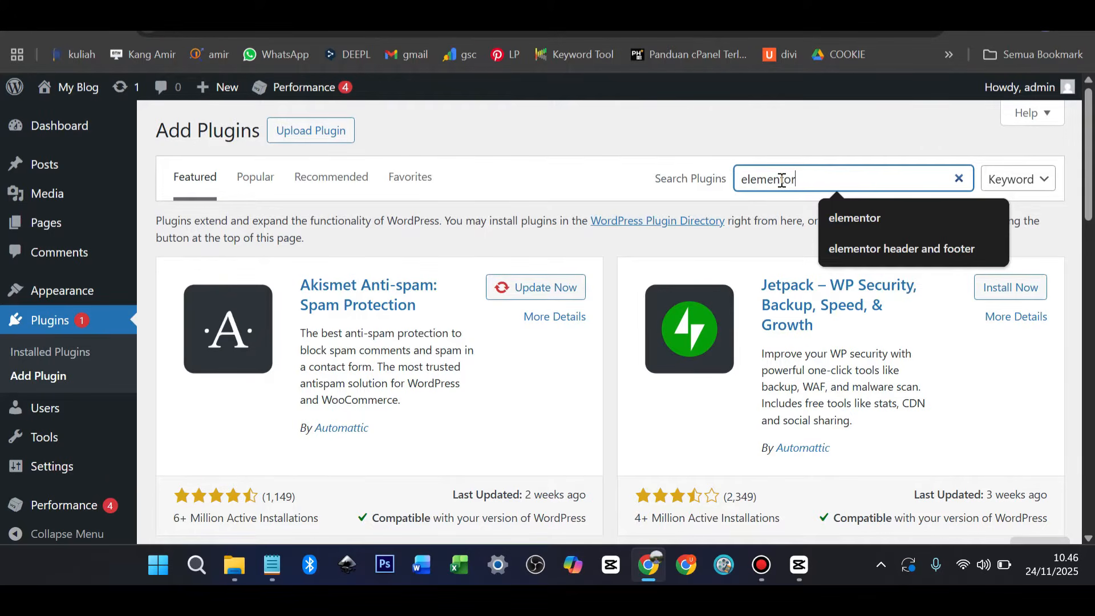
left_click(862, 210)
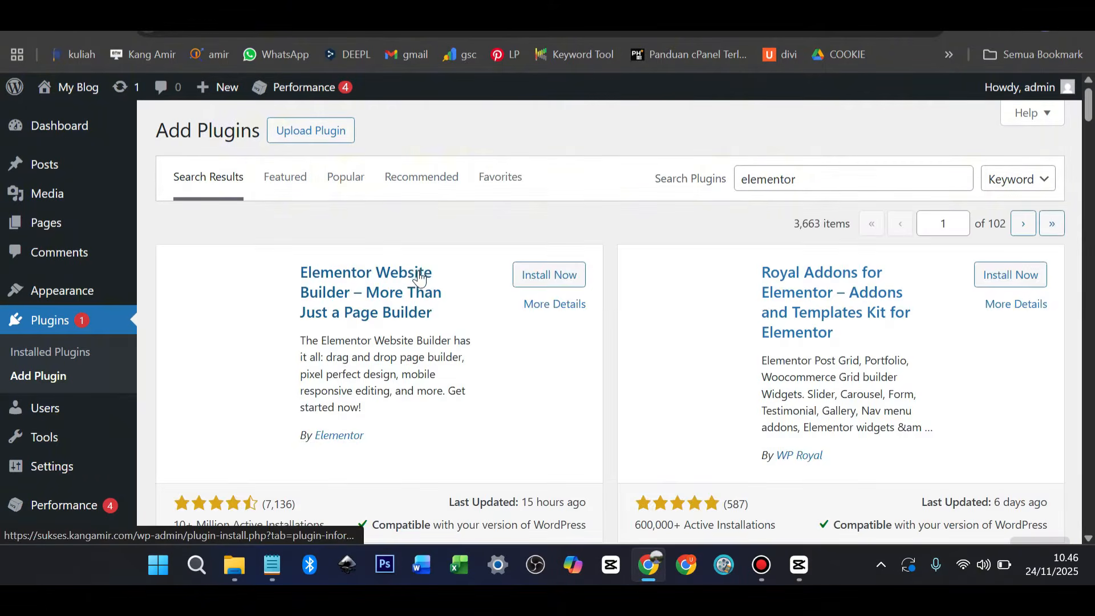
left_click(543, 276)
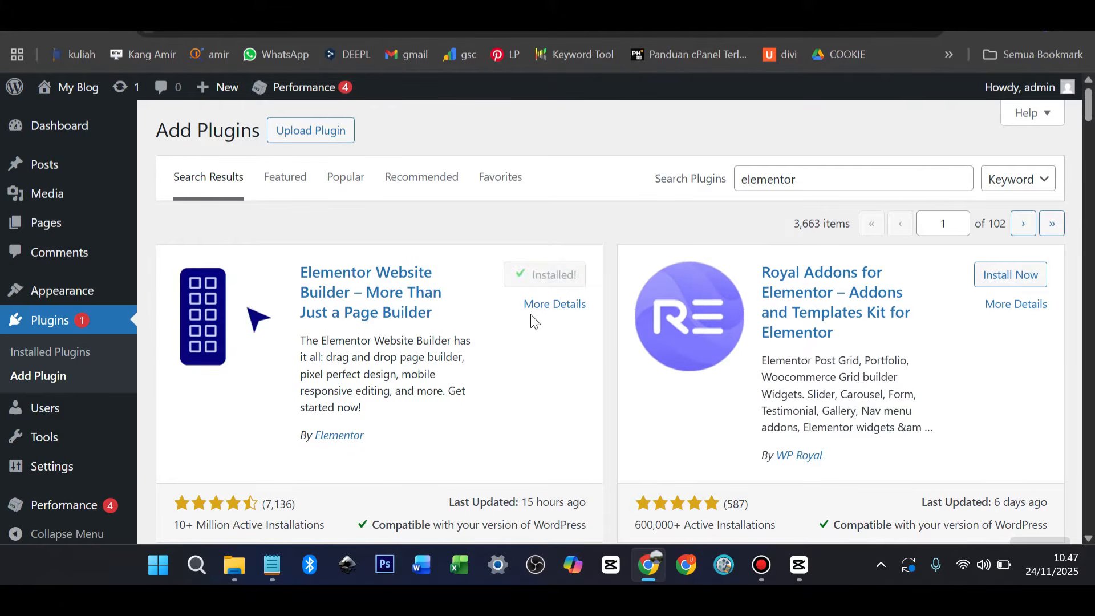
left_click(562, 276)
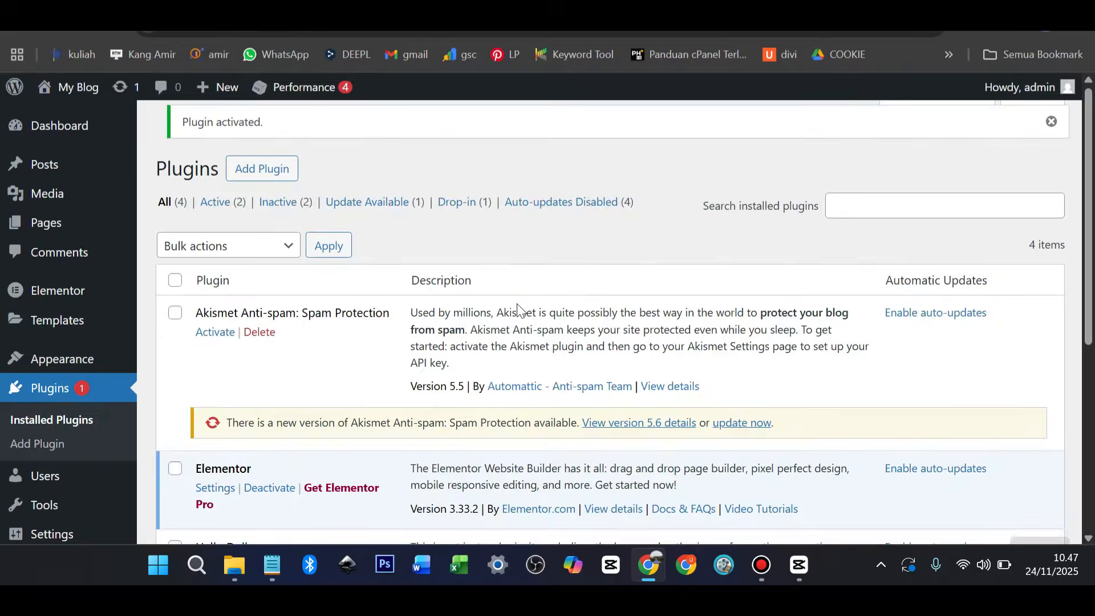
Delete the Hello Dolly plugin from Installed Plugins and confirm the deletion
scroll(502, 303, "down", 2)
scroll(496, 308, "down", 3)
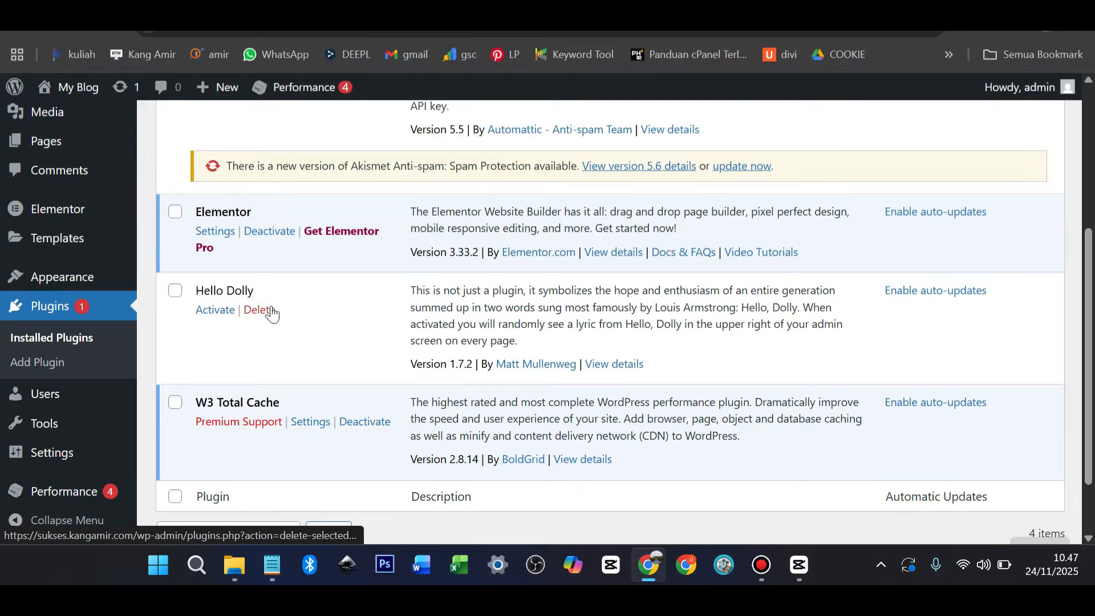
left_click(259, 310)
left_click(632, 132)
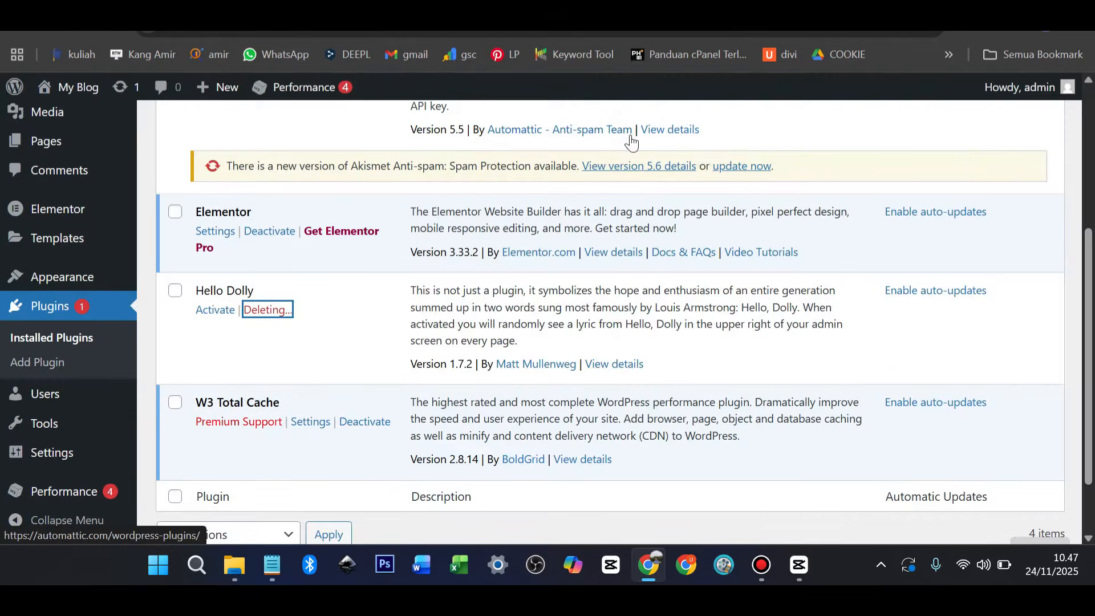
scroll(381, 317, "up", 3)
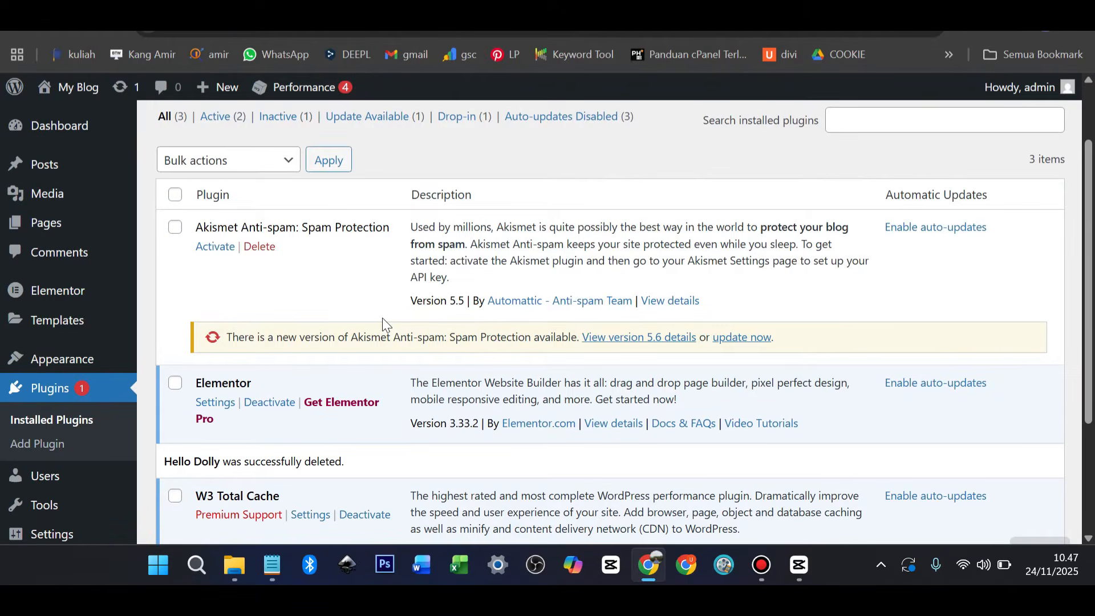
scroll(395, 305, "up", 2)
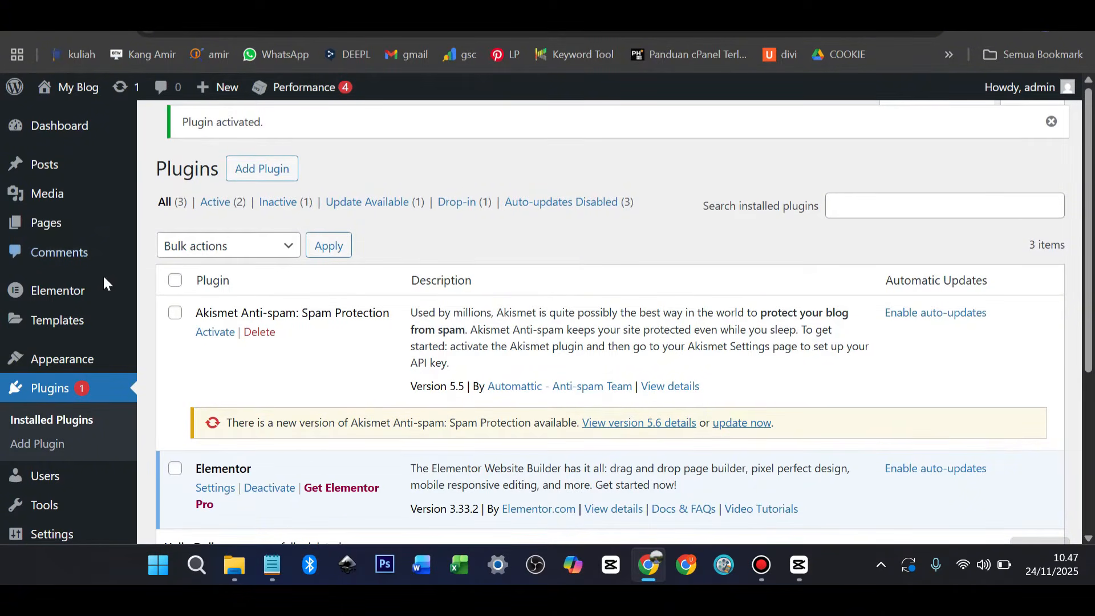
Find Blocksy in the theme directory, install it and activate it as the site theme
mouse_move(90, 290)
mouse_move(93, 360)
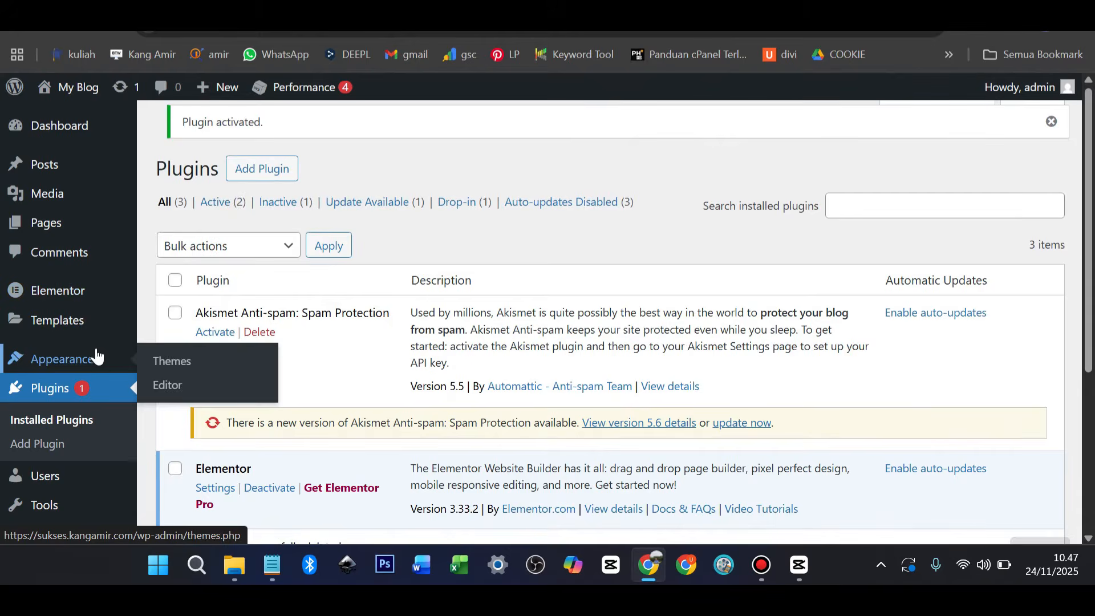
left_click(178, 367)
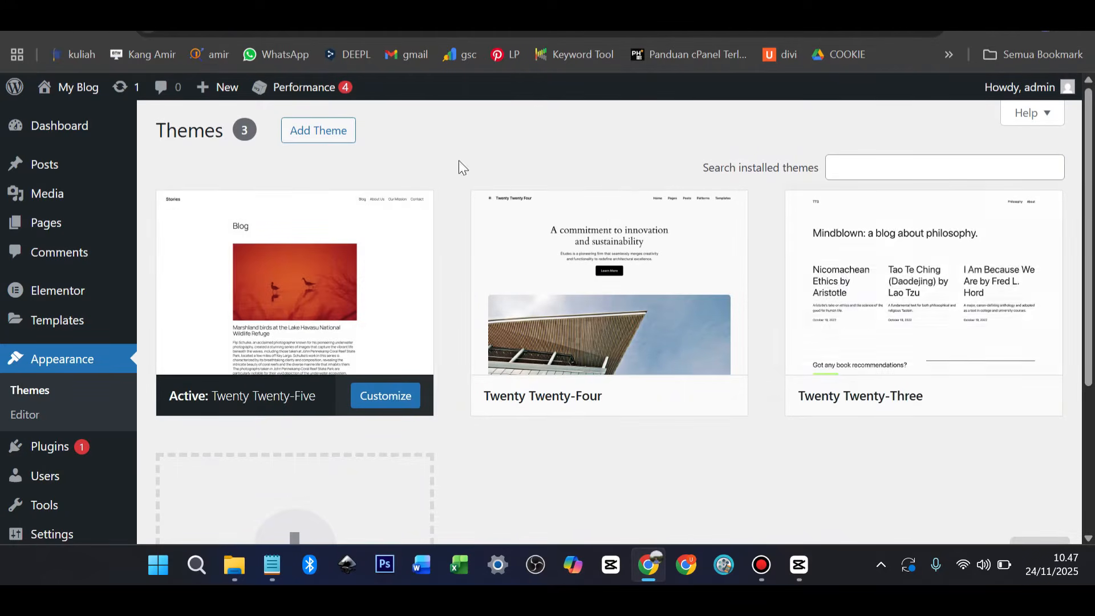
left_click(343, 142)
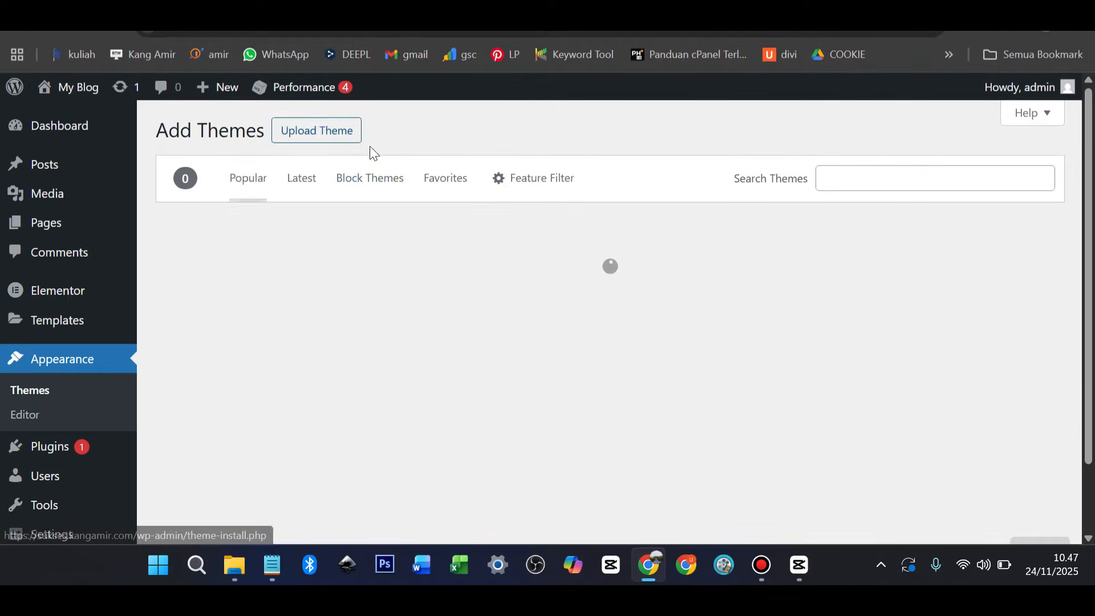
left_click(865, 176)
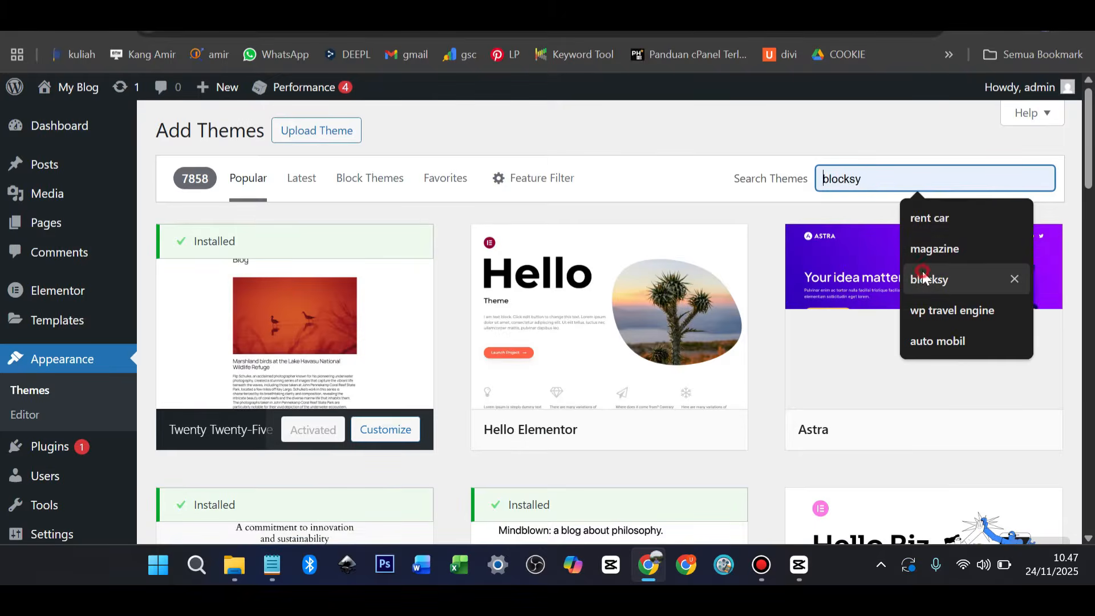
left_click(941, 280)
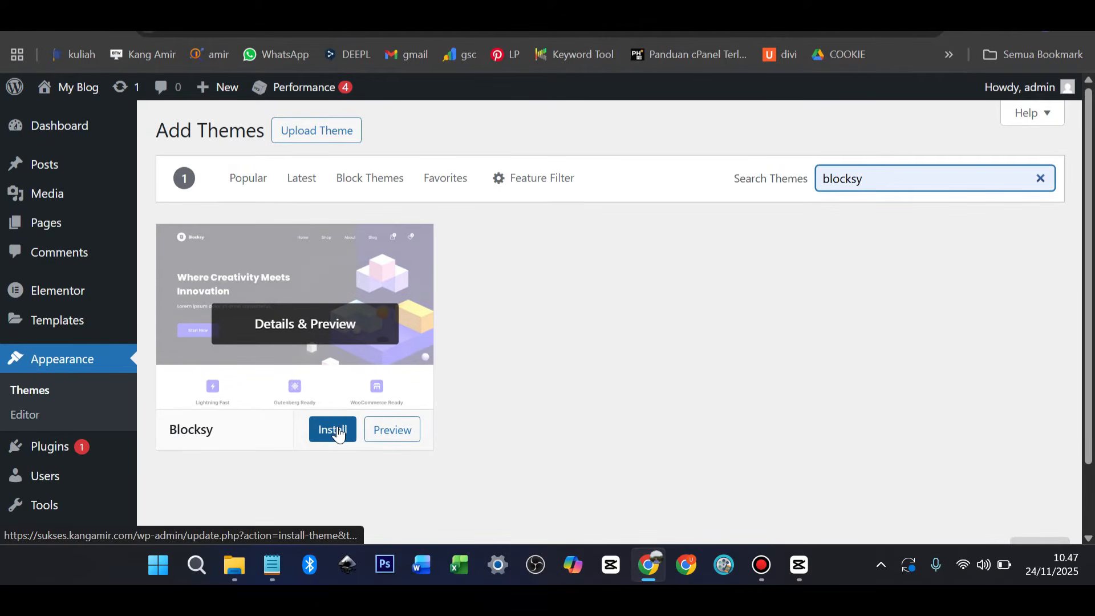
left_click(337, 435)
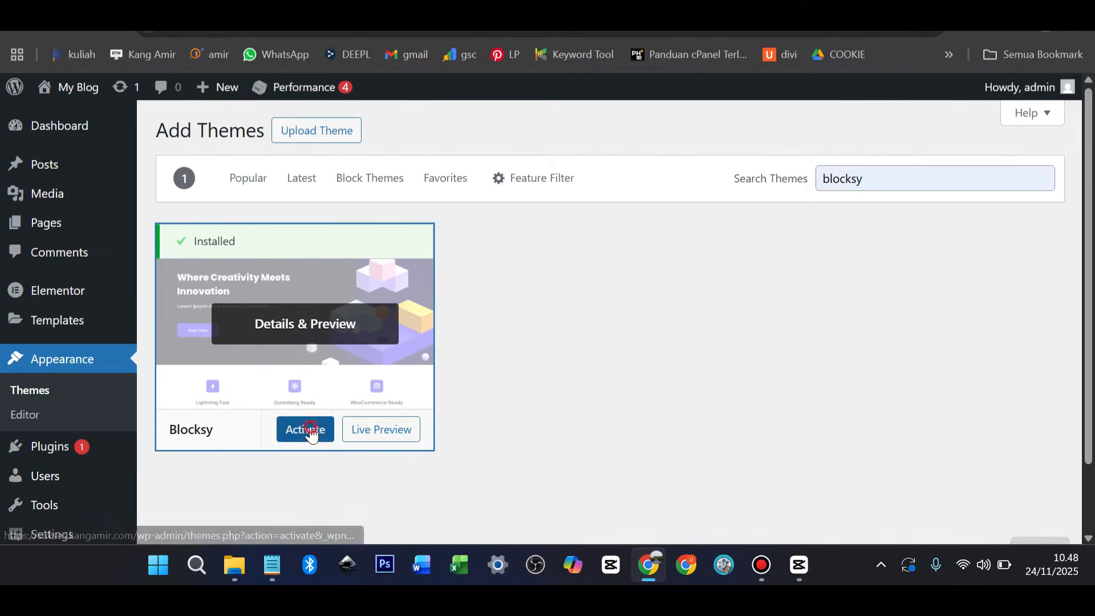
left_click(311, 434)
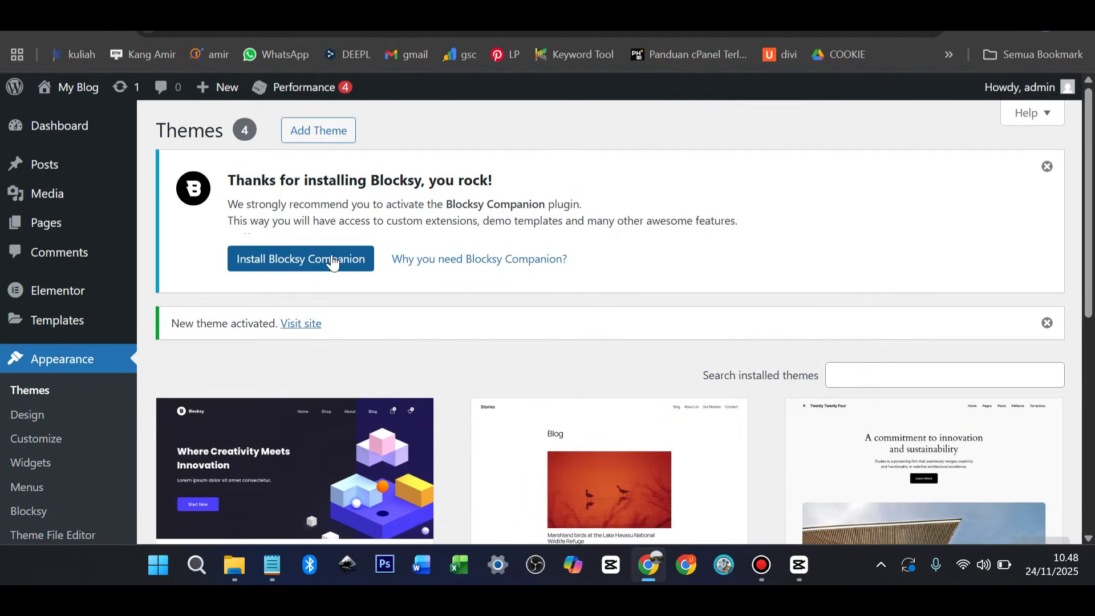
Install and activate Blocksy Companion, then browse the starter sites down to News
left_click(318, 263)
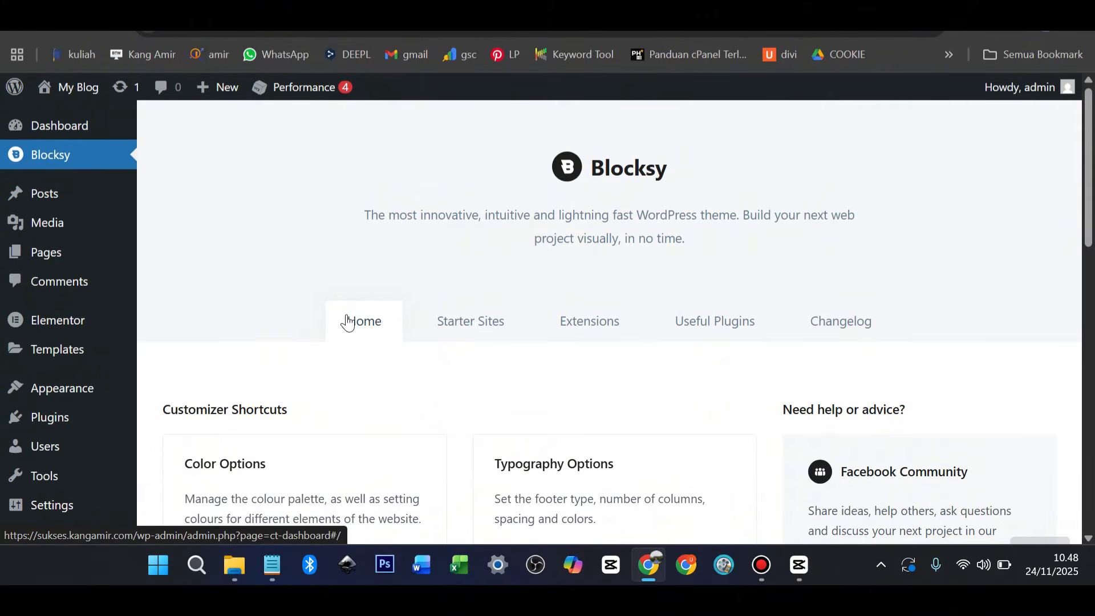
left_click(466, 330)
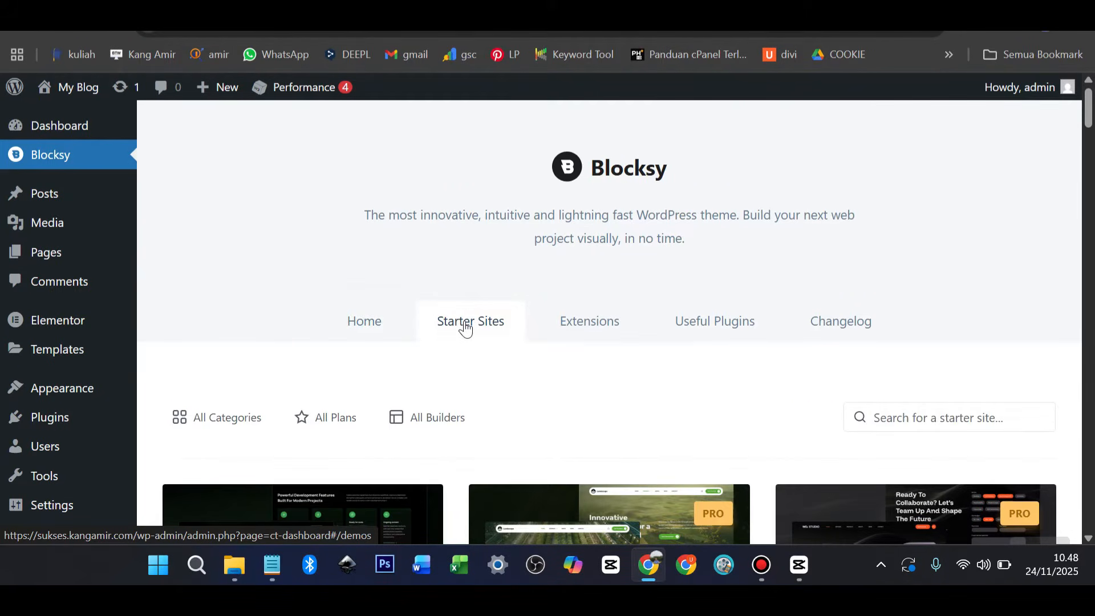
scroll(464, 327, "down", 4)
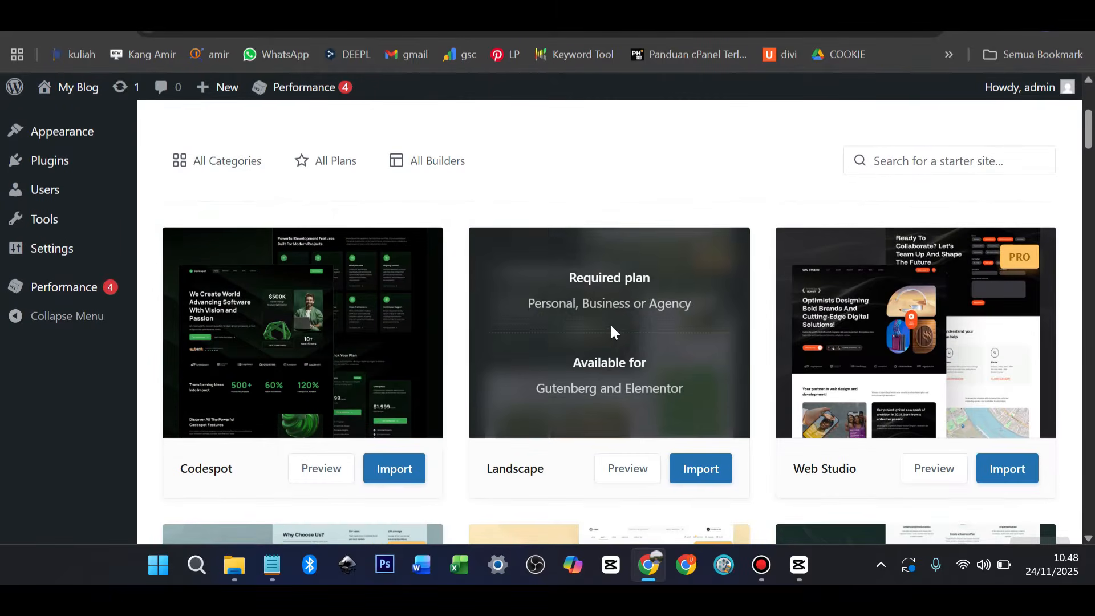
scroll(618, 326, "down", 3)
scroll(618, 325, "down", 3)
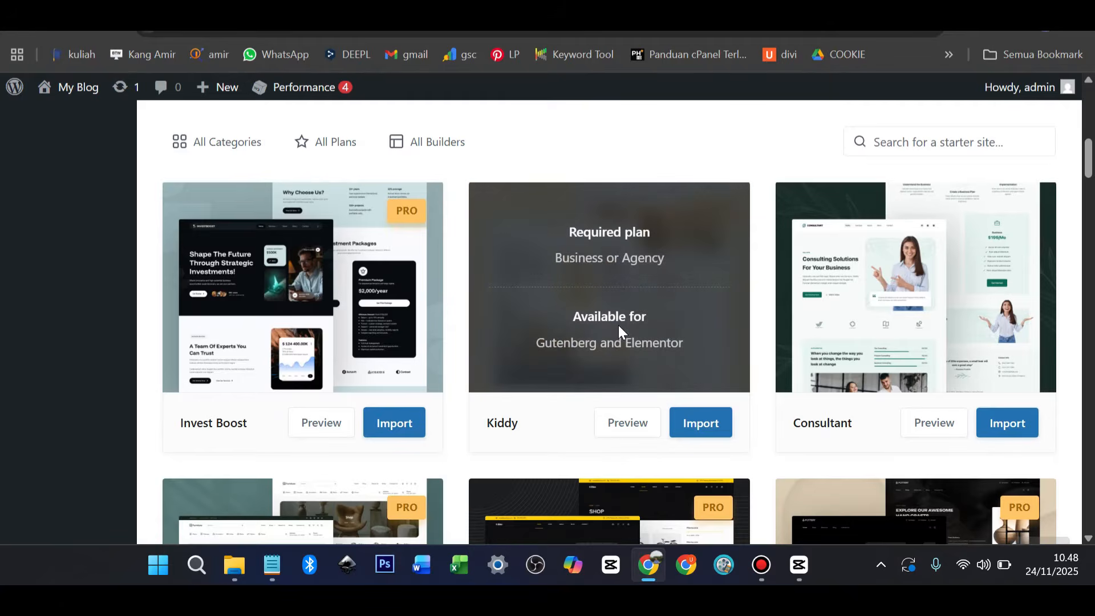
scroll(618, 325, "down", 3)
scroll(618, 325, "down", 5)
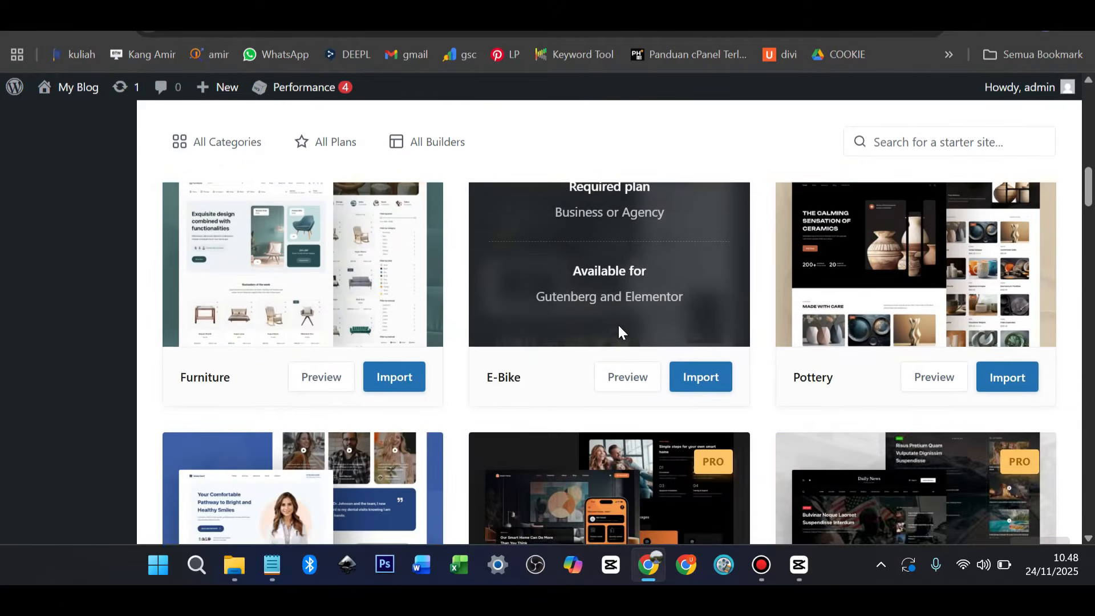
scroll(619, 325, "down", 3)
scroll(625, 325, "up", 1)
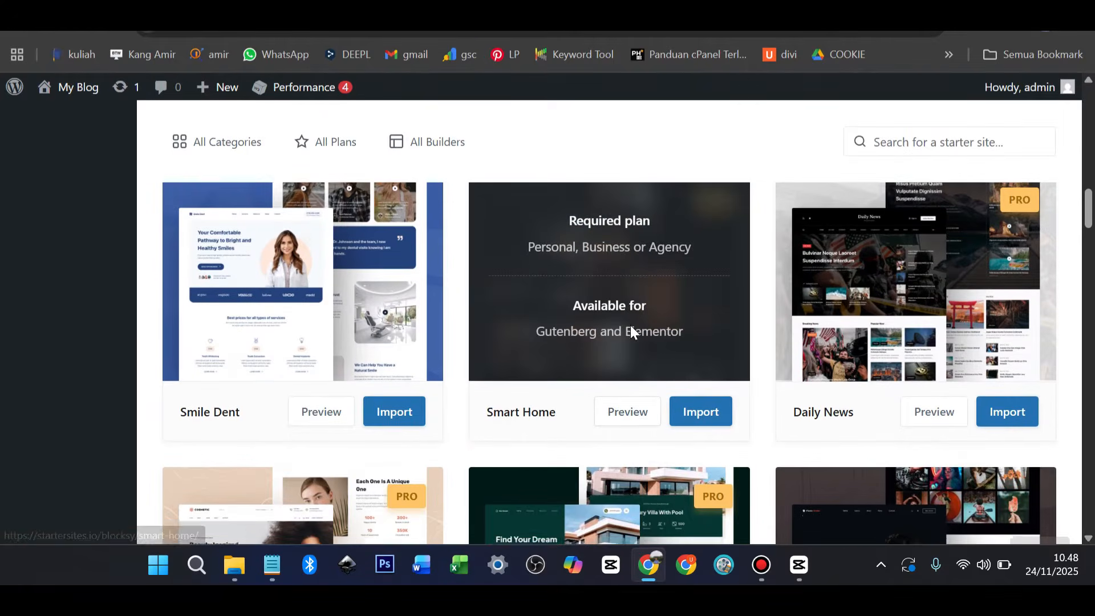
scroll(631, 325, "down", 4)
scroll(631, 330, "down", 5)
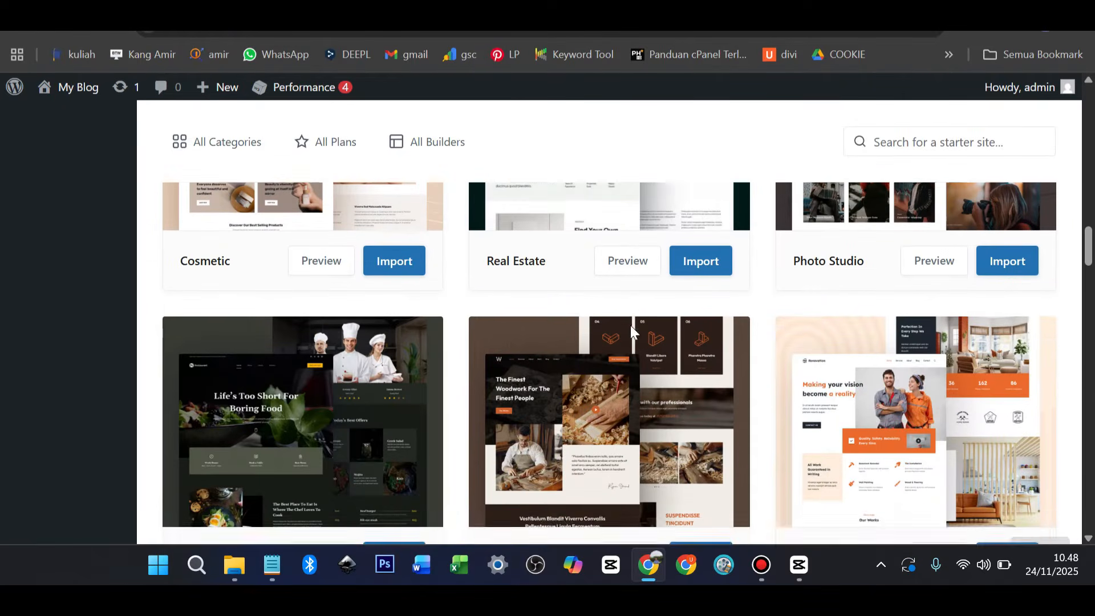
scroll(630, 328, "down", 15)
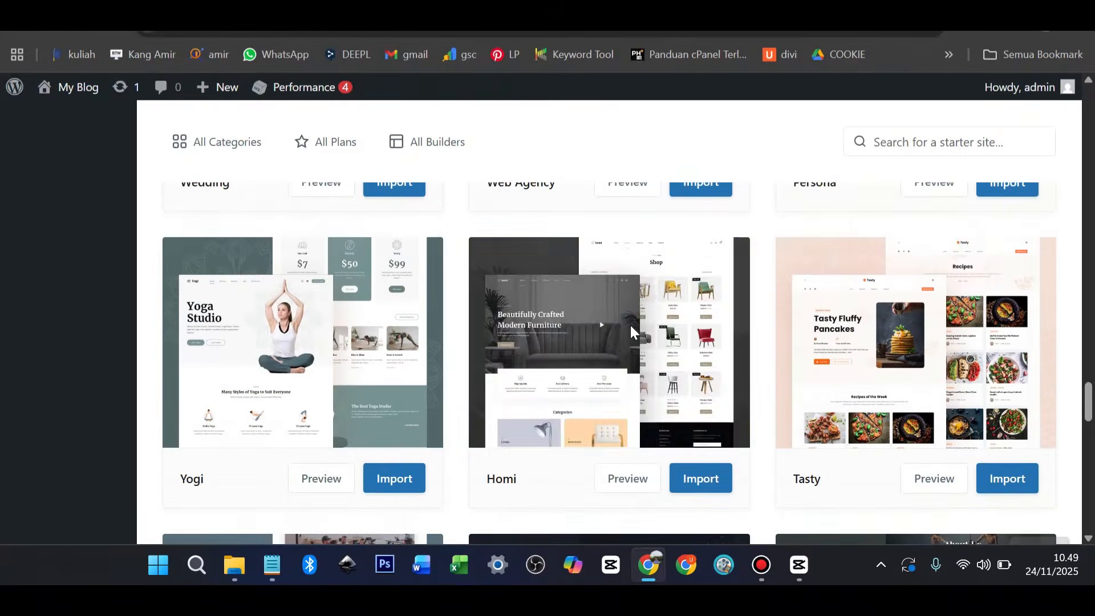
scroll(632, 334, "down", 6)
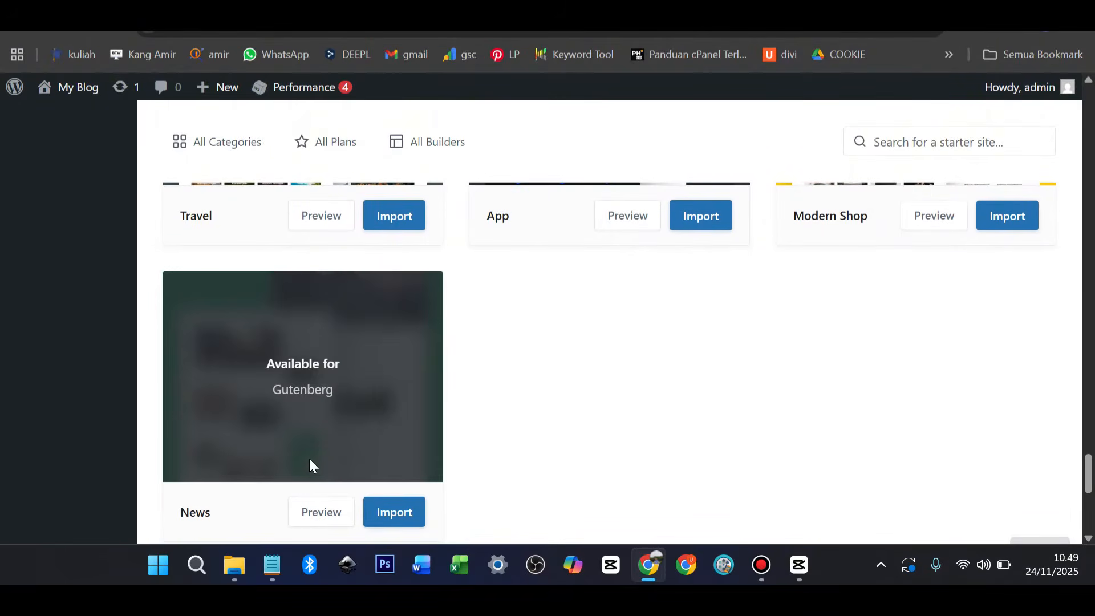
scroll(329, 444, "down", 2)
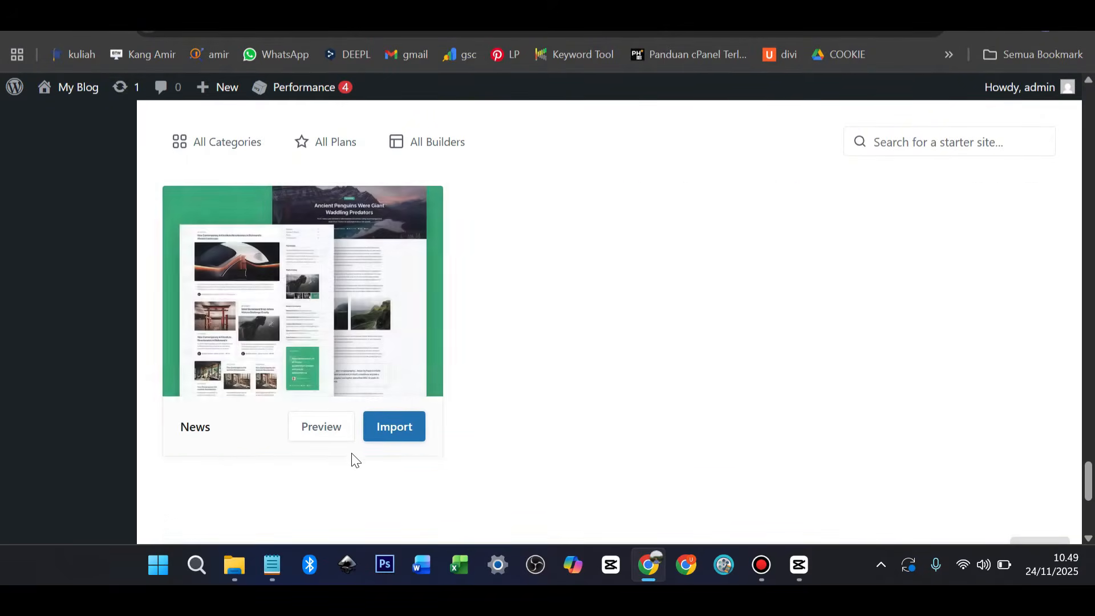
Import the News starter site with the child theme, then view the resulting site
left_click(386, 429)
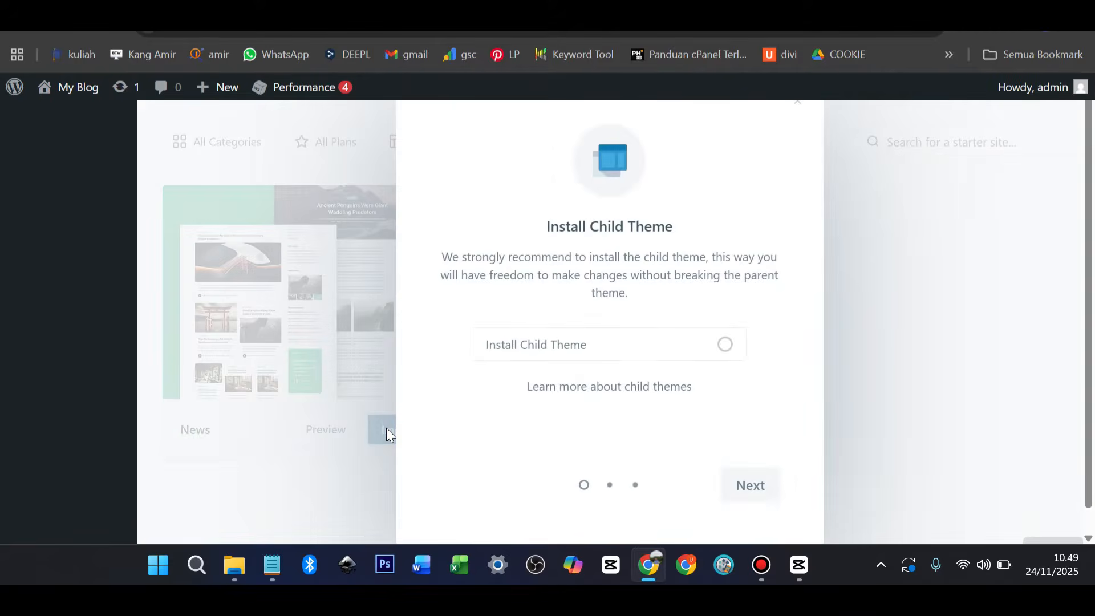
left_click(725, 346)
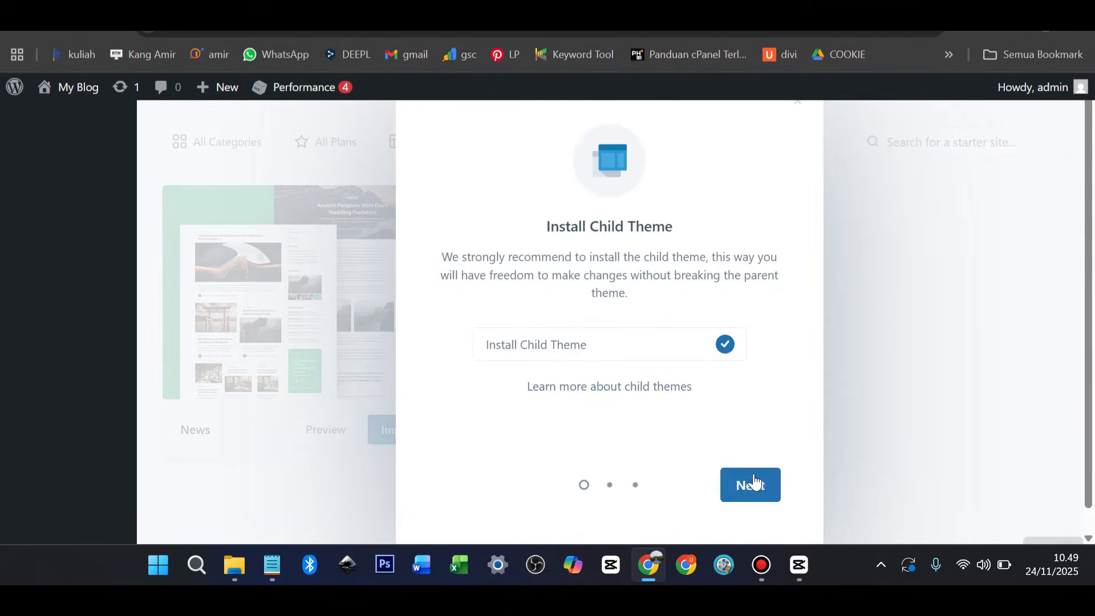
left_click(754, 488)
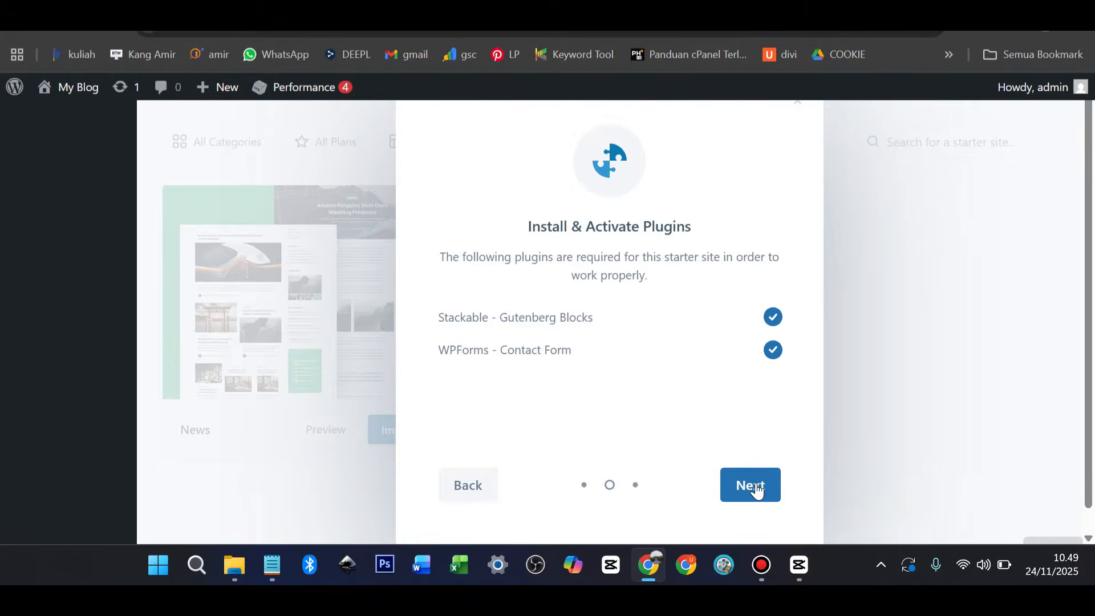
left_click(754, 486)
left_click(757, 486)
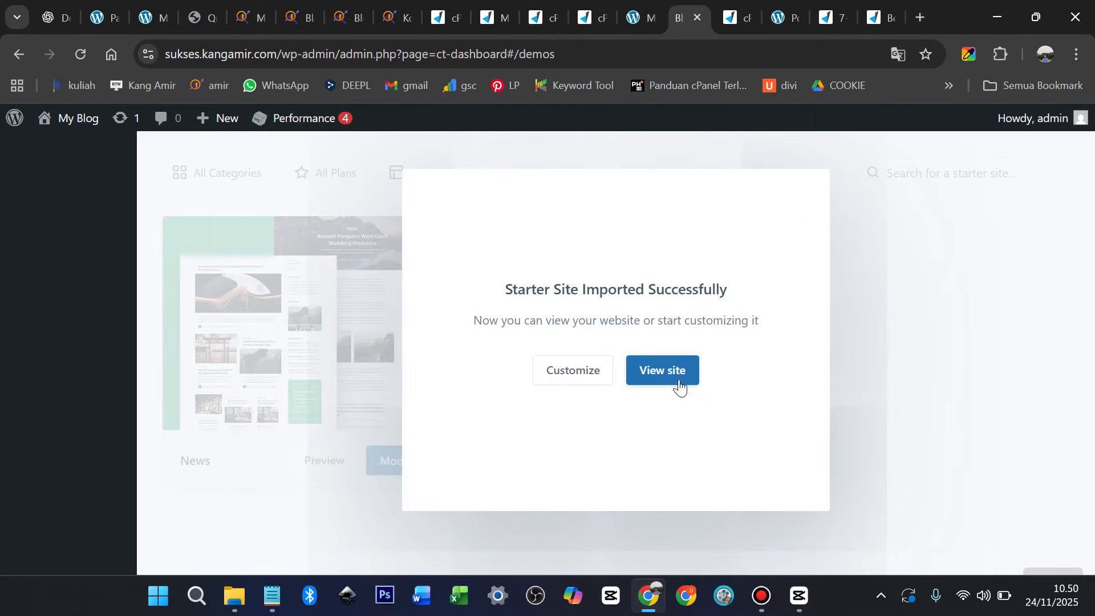
left_click(656, 367)
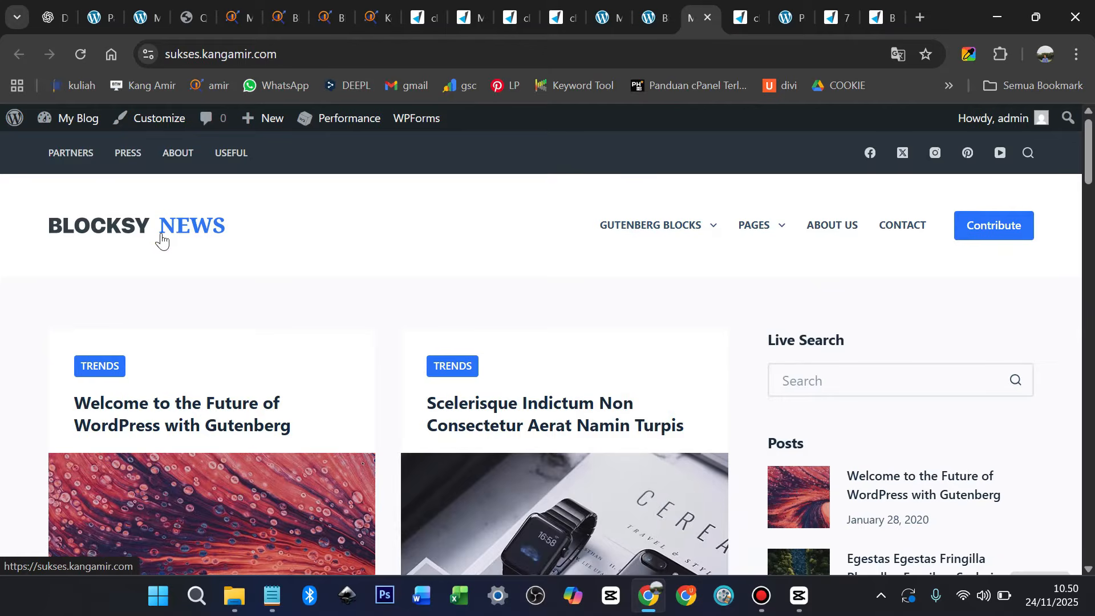
Scroll the Blocksy News homepage down to the footer and back up
mouse_move(779, 231)
scroll(677, 303, "down", 1)
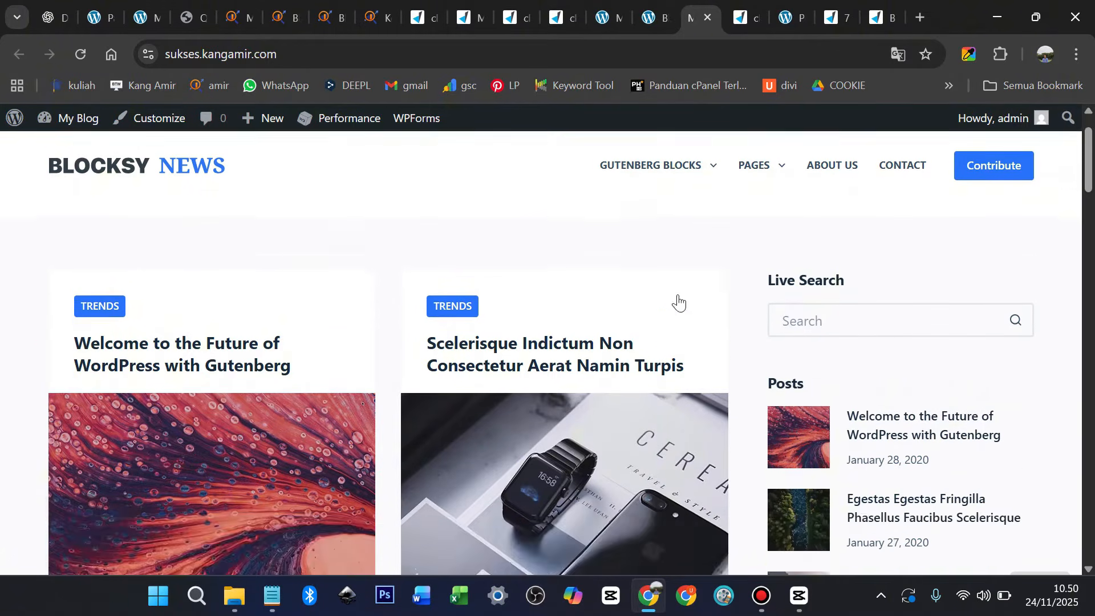
scroll(678, 302, "down", 15)
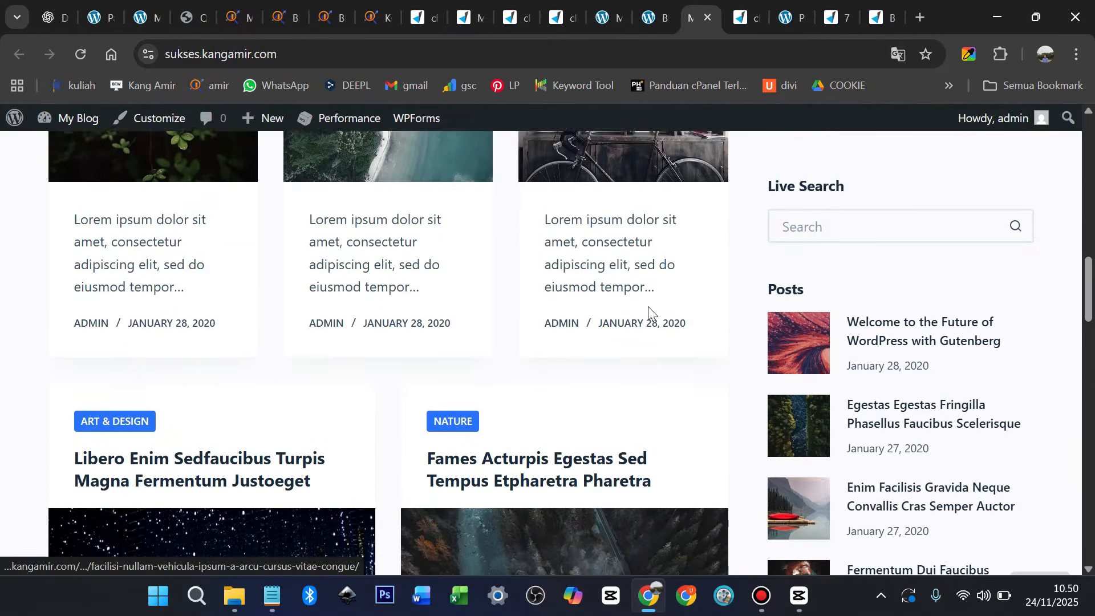
scroll(648, 306, "down", 10)
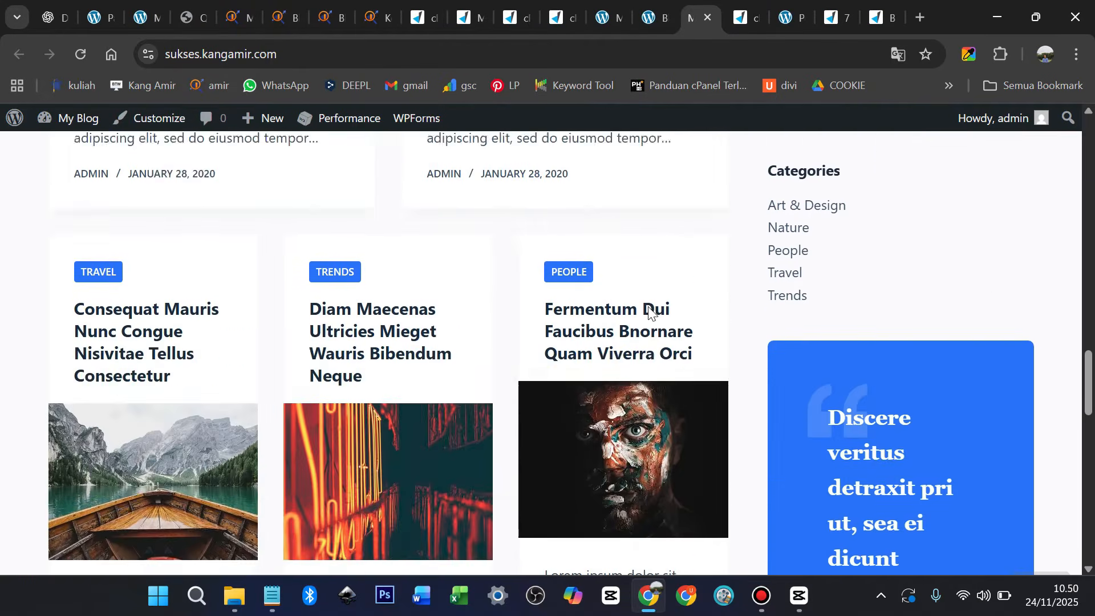
scroll(649, 307, "down", 10)
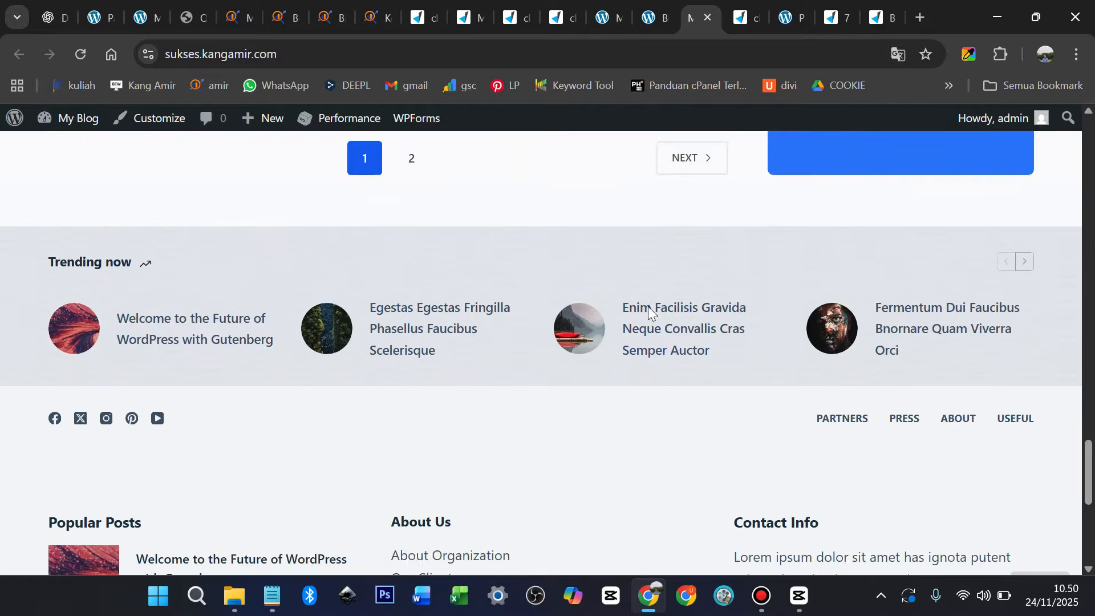
scroll(648, 306, "down", 6)
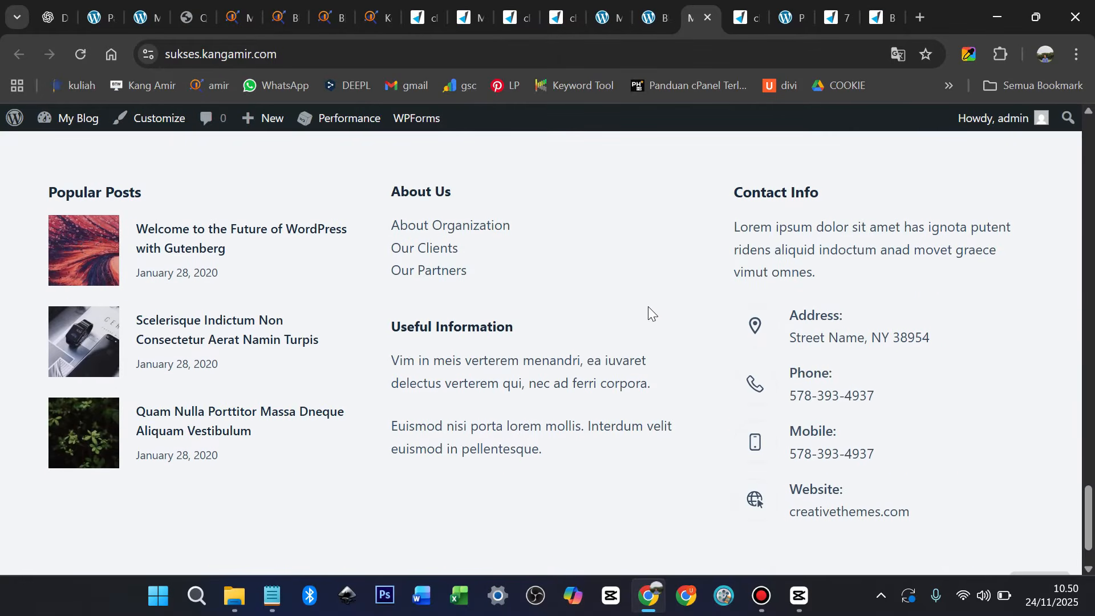
scroll(643, 321, "up", 15)
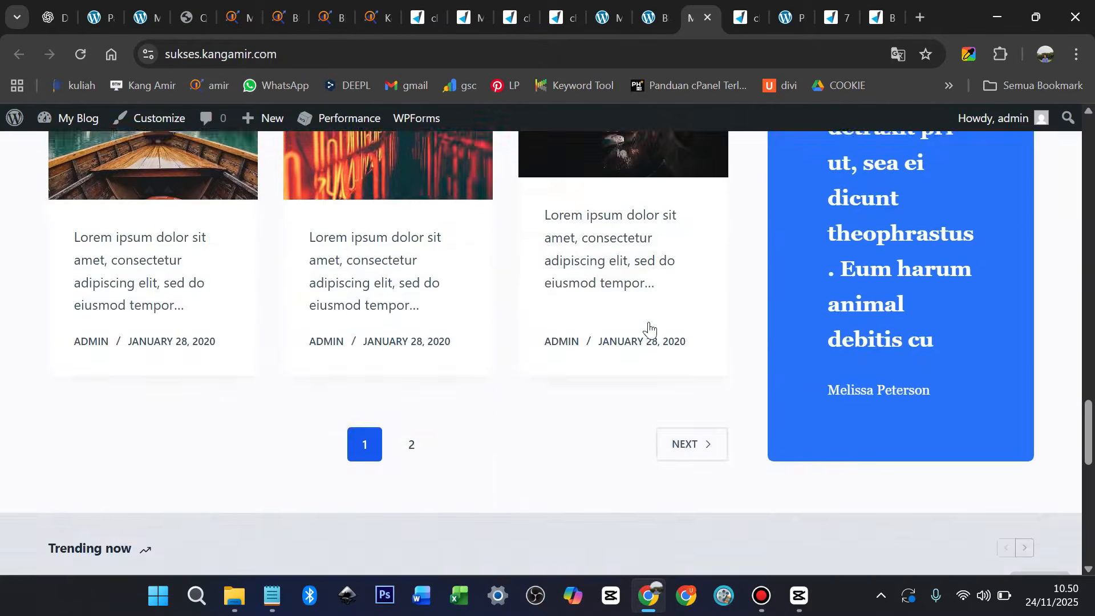
scroll(649, 323, "up", 10)
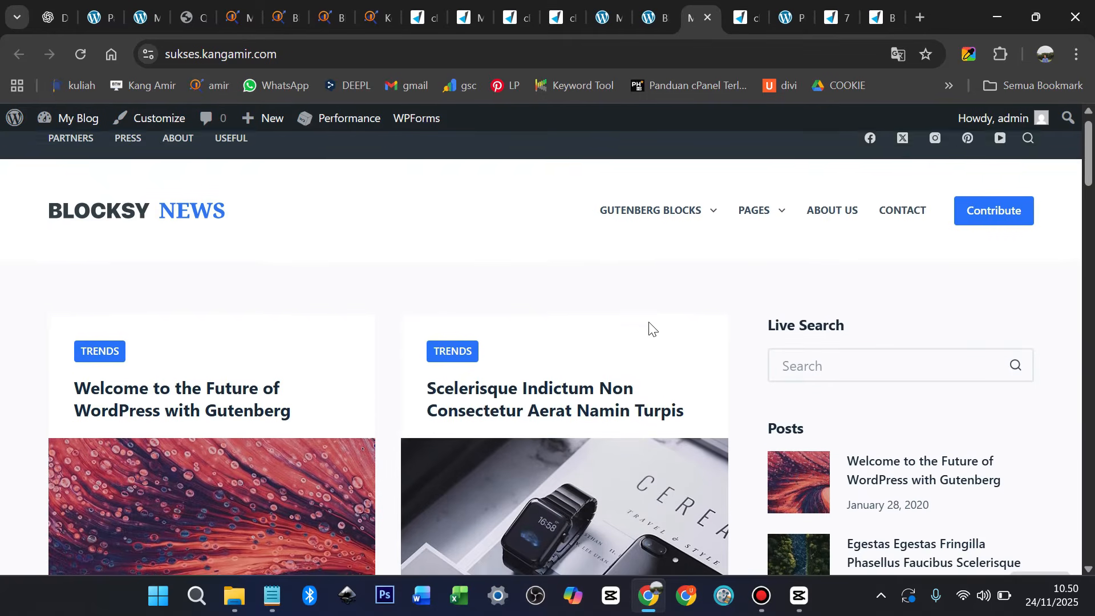
scroll(633, 334, "down", 3)
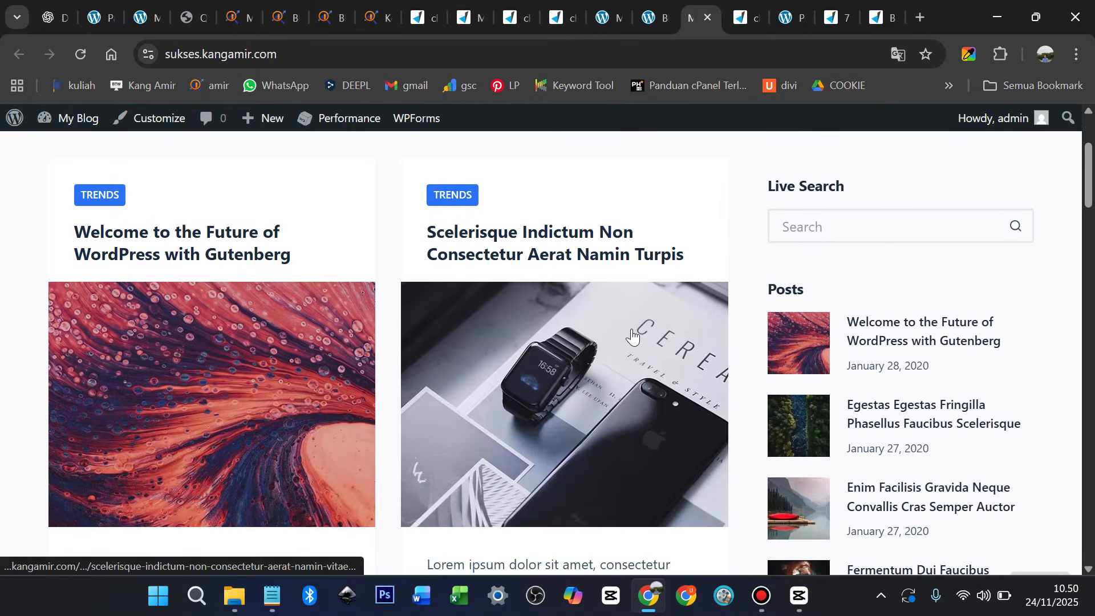
scroll(80, 236, "up", 3)
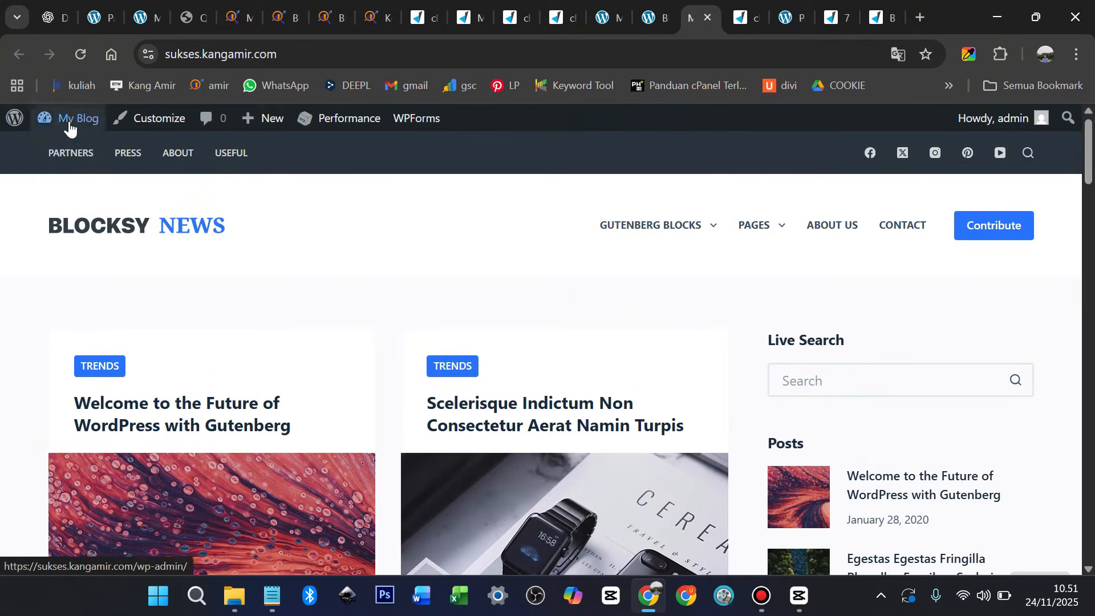
mouse_move(69, 128)
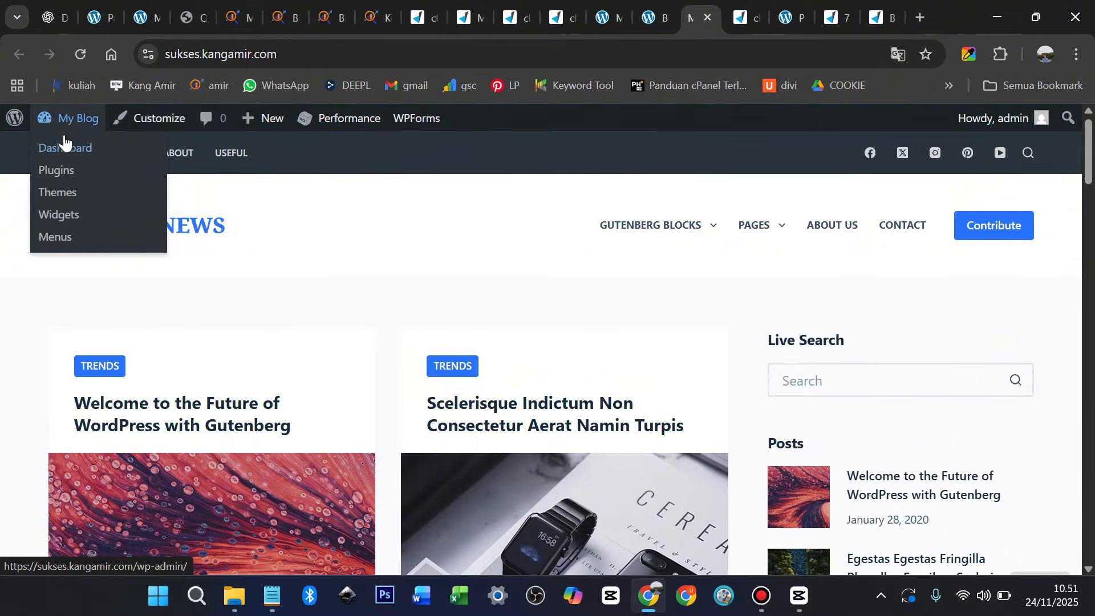
Review the 13 demo posts in All Posts and start a new blank post
left_click(63, 150)
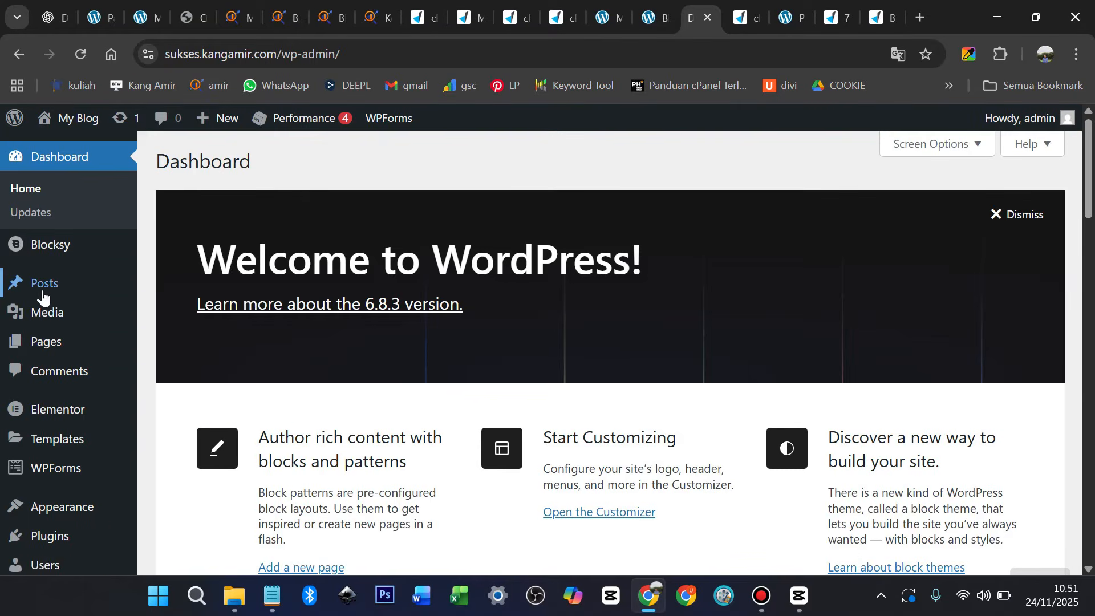
mouse_move(42, 296)
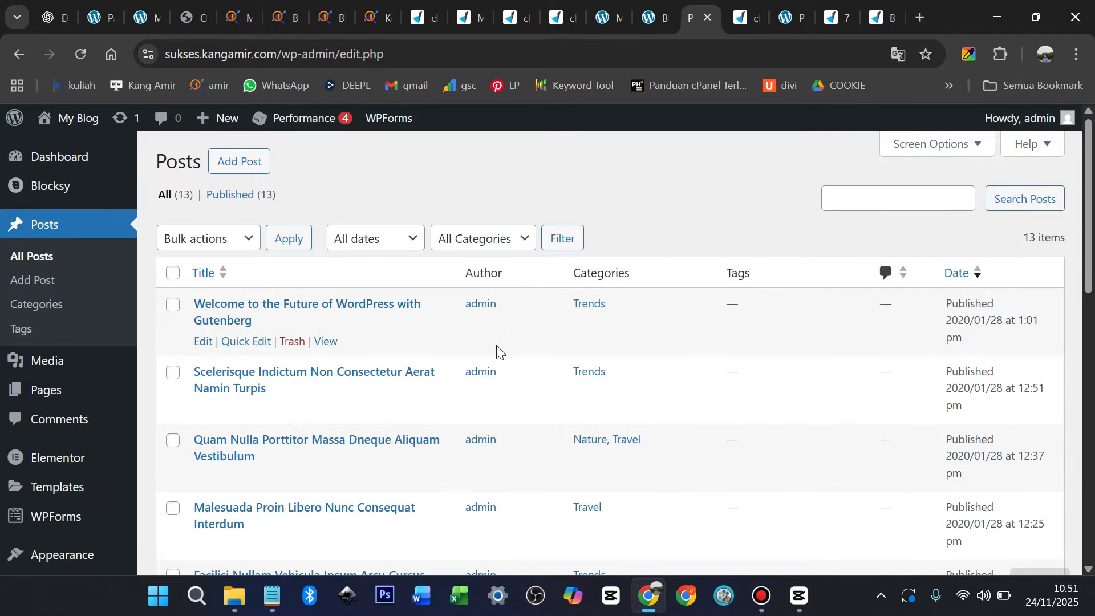
scroll(283, 438, "down", 6)
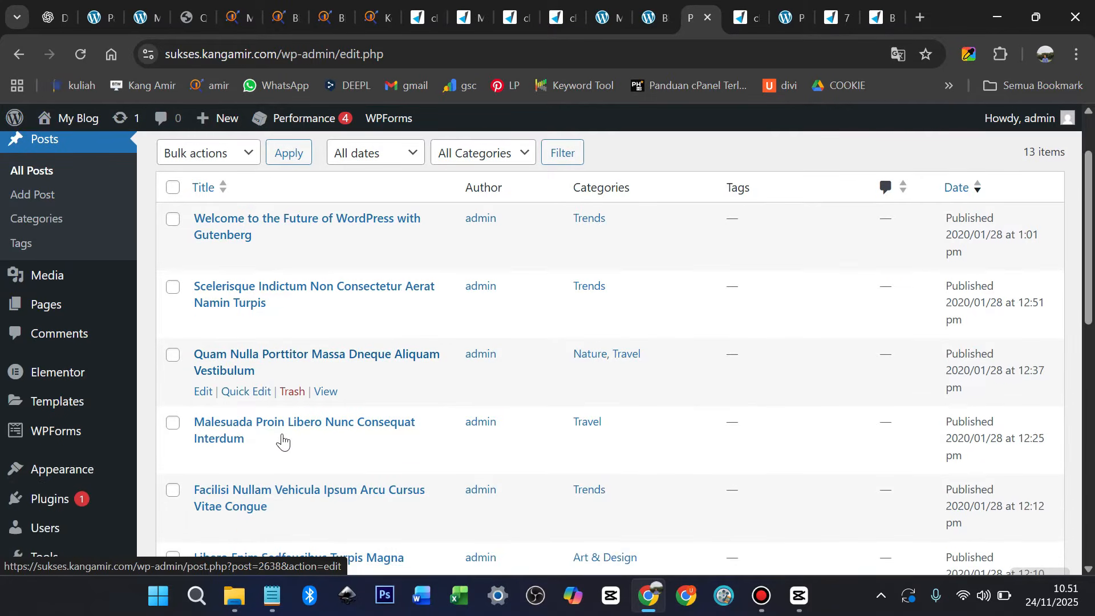
scroll(283, 436, "down", 5)
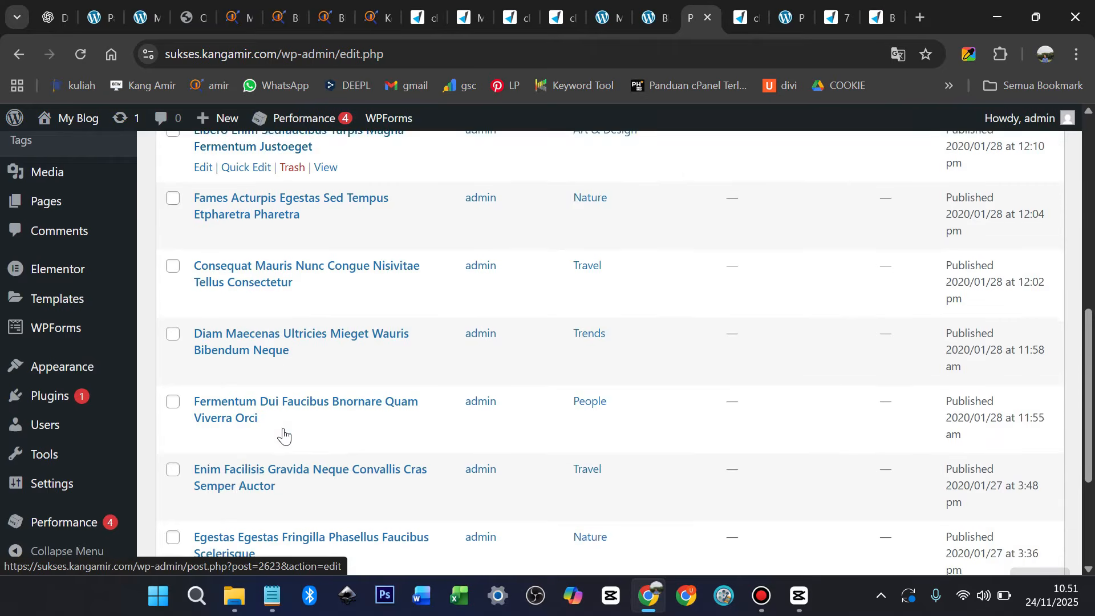
scroll(288, 432, "up", 8)
scroll(292, 427, "up", 3)
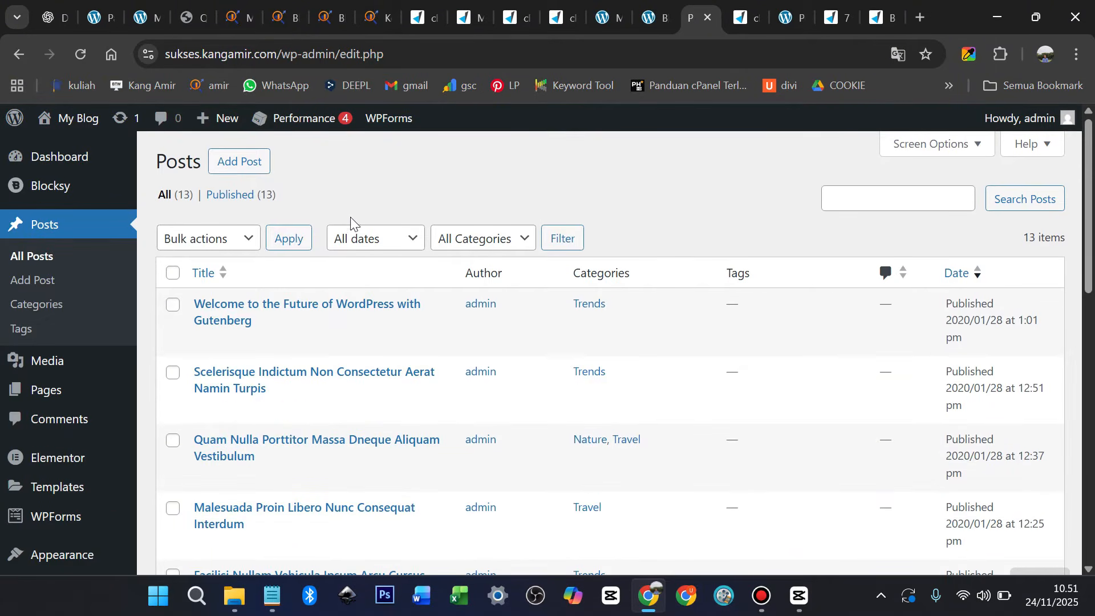
left_click(248, 166)
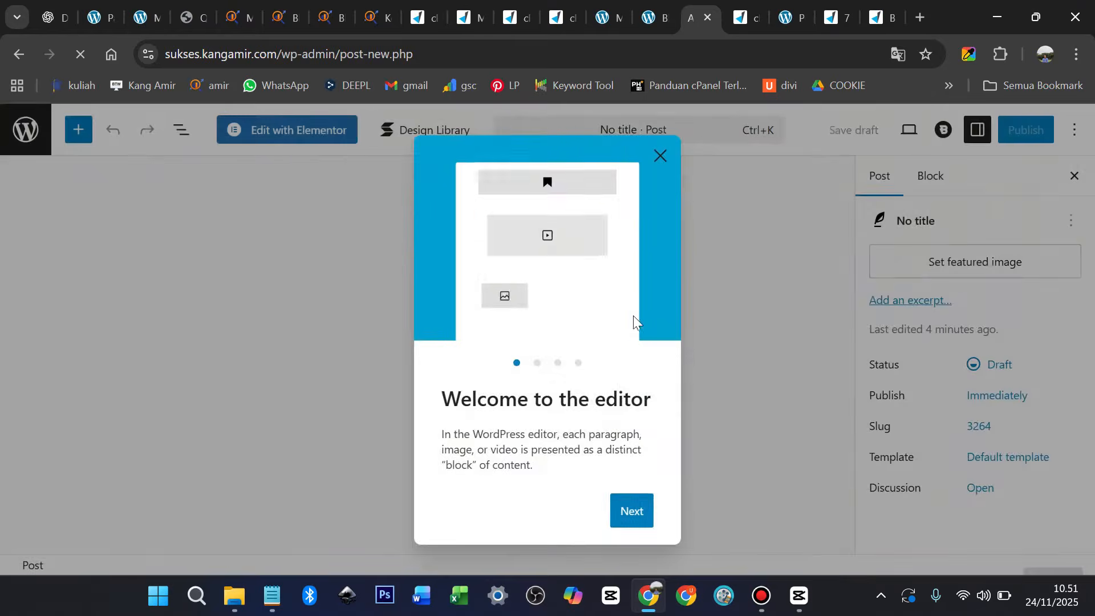
left_click(660, 155)
Dismiss the Stackable welcome popup and check the Ubersuggest address neilpatel.com/ubersuggest
left_click(555, 192)
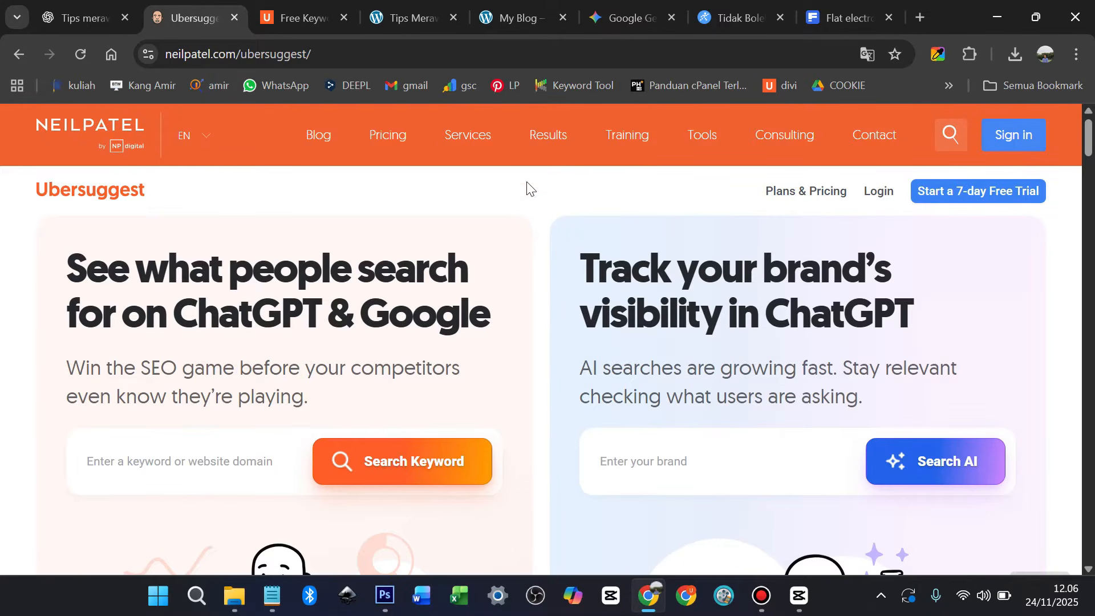
left_click(362, 60)
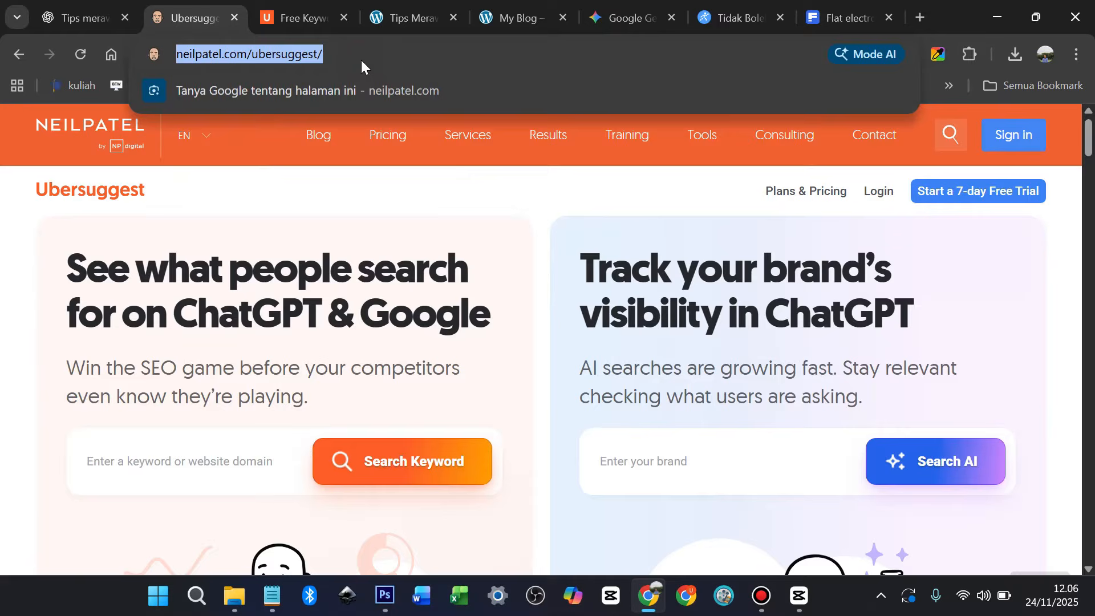
left_click(444, 187)
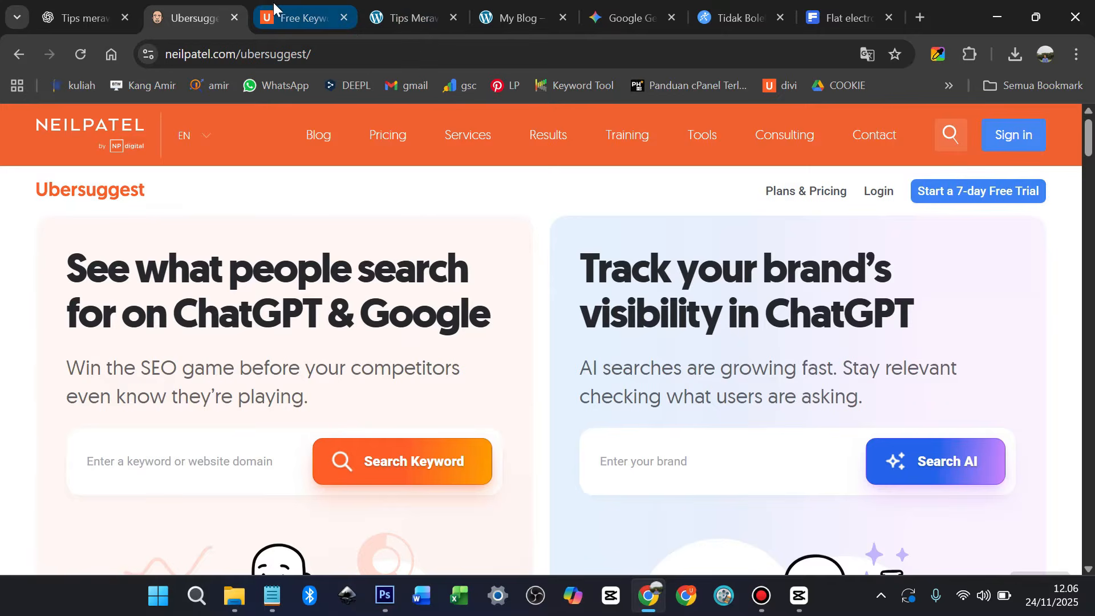
From the 'memelihara kucing' keyword results, enter 'tips membeli smartphone' as the new keyword
left_click(283, 14)
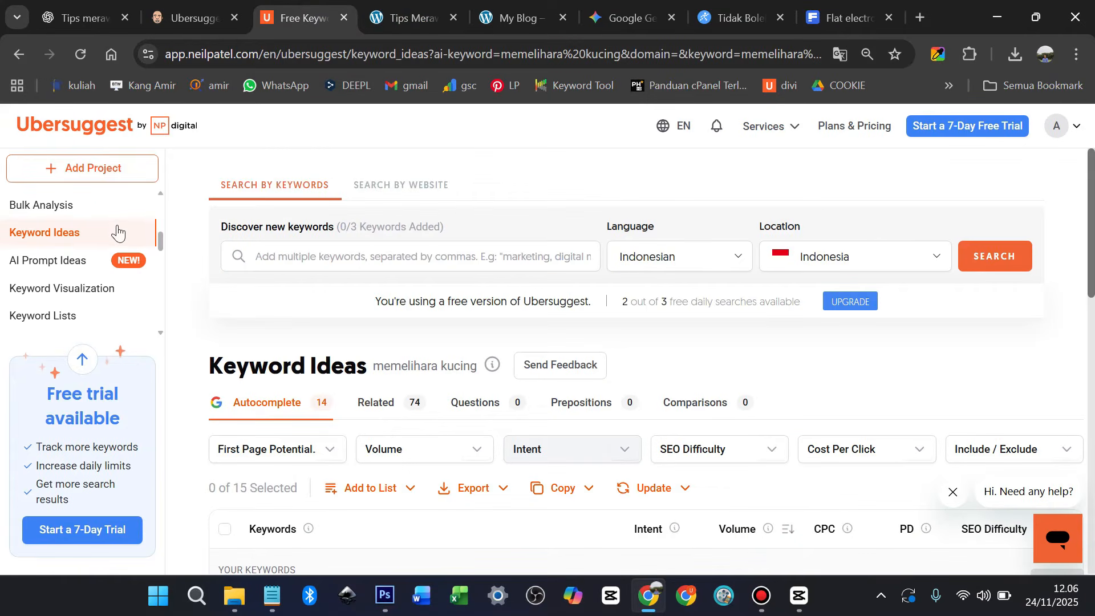
scroll(94, 226, "up", 4)
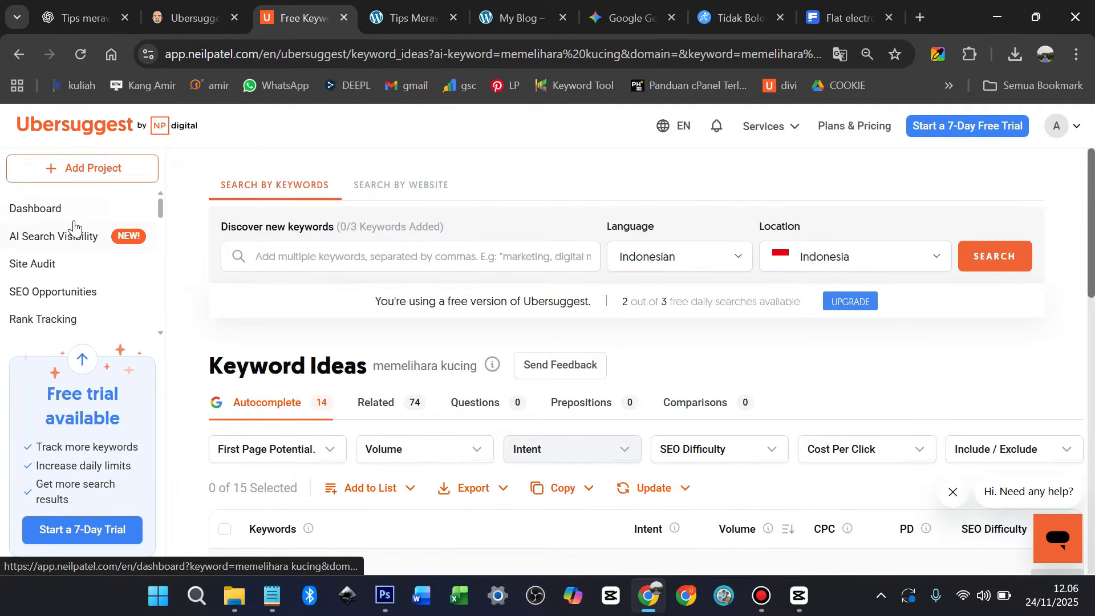
scroll(75, 228, "down", 4)
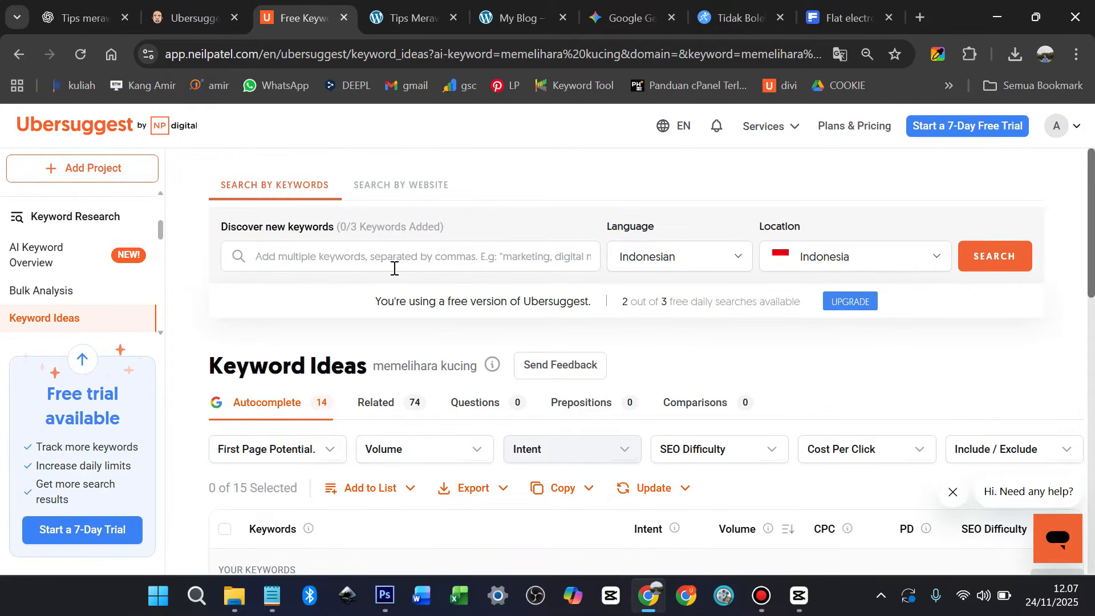
left_click(364, 258)
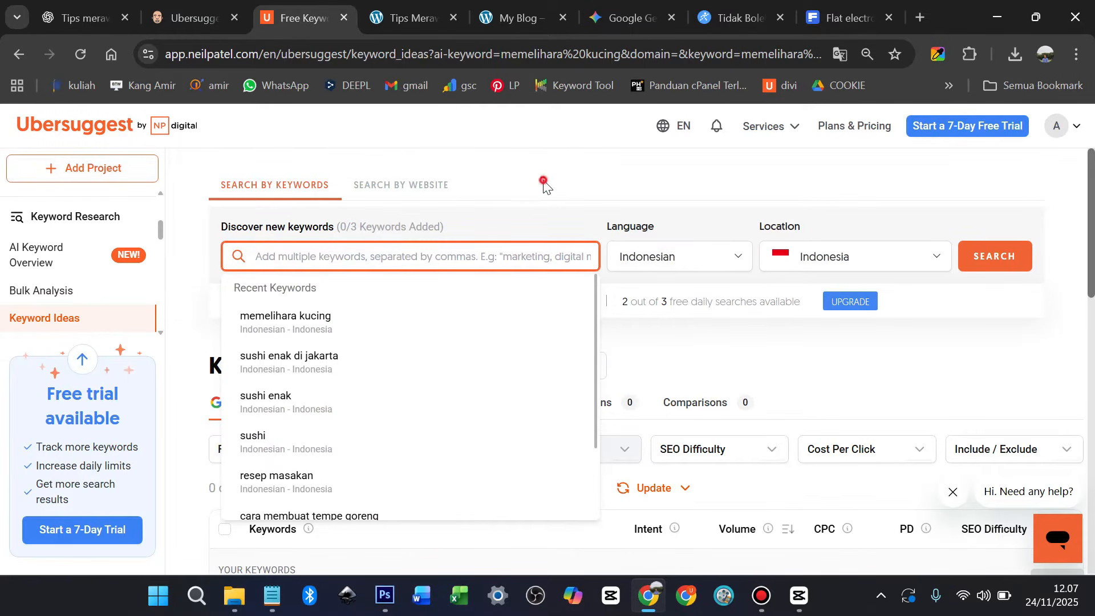
left_click(542, 182)
left_click(344, 267)
type("tips")
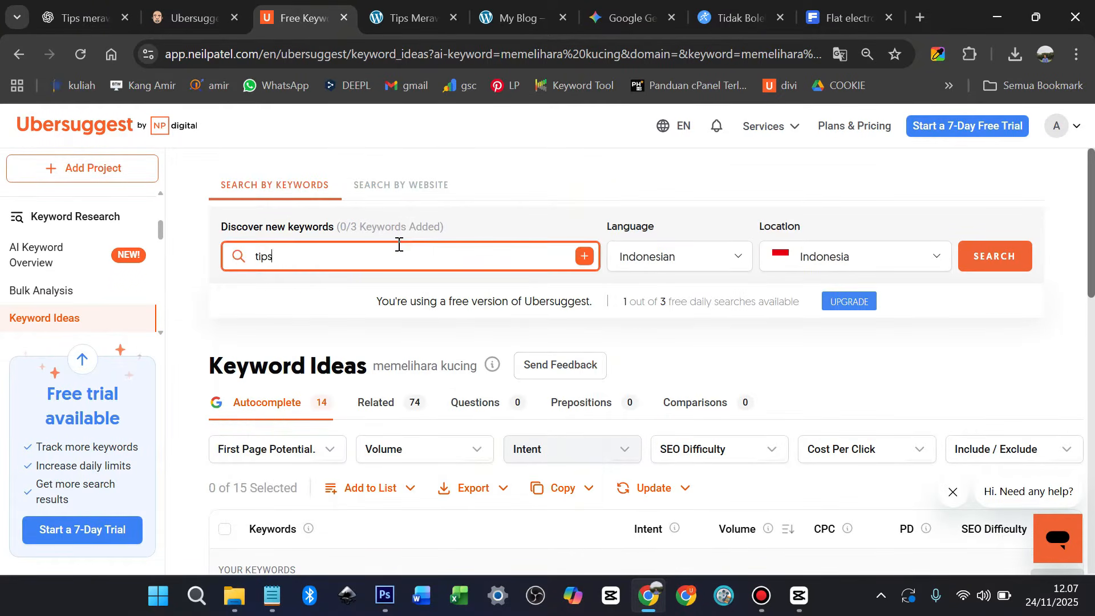
type(" membeli smartphone")
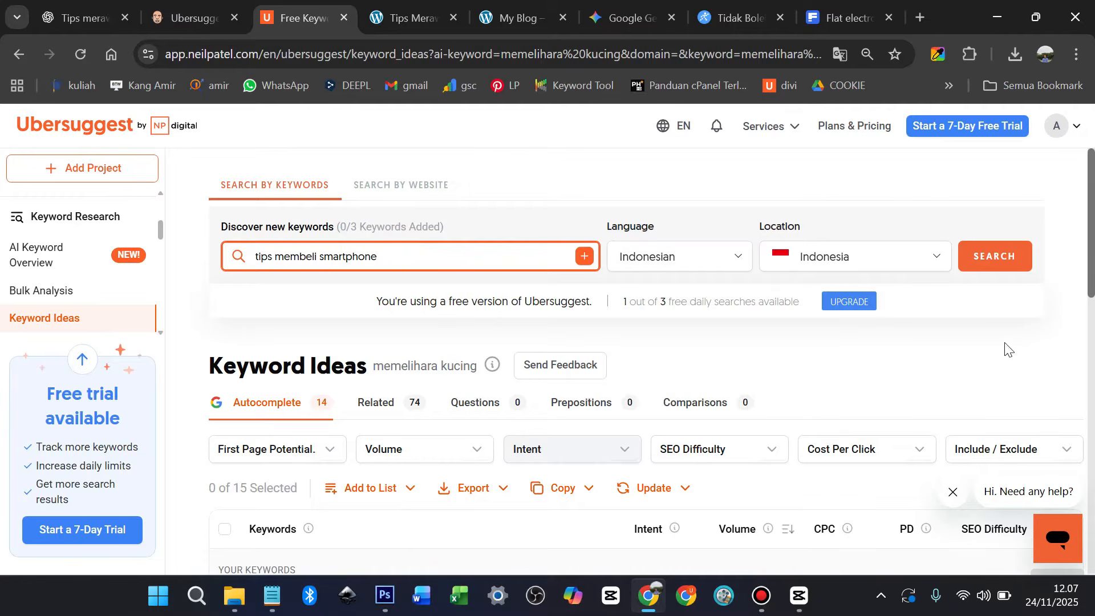
Search keyword ideas for 'tips membeli smartphone' and look through the results
left_click(1001, 256)
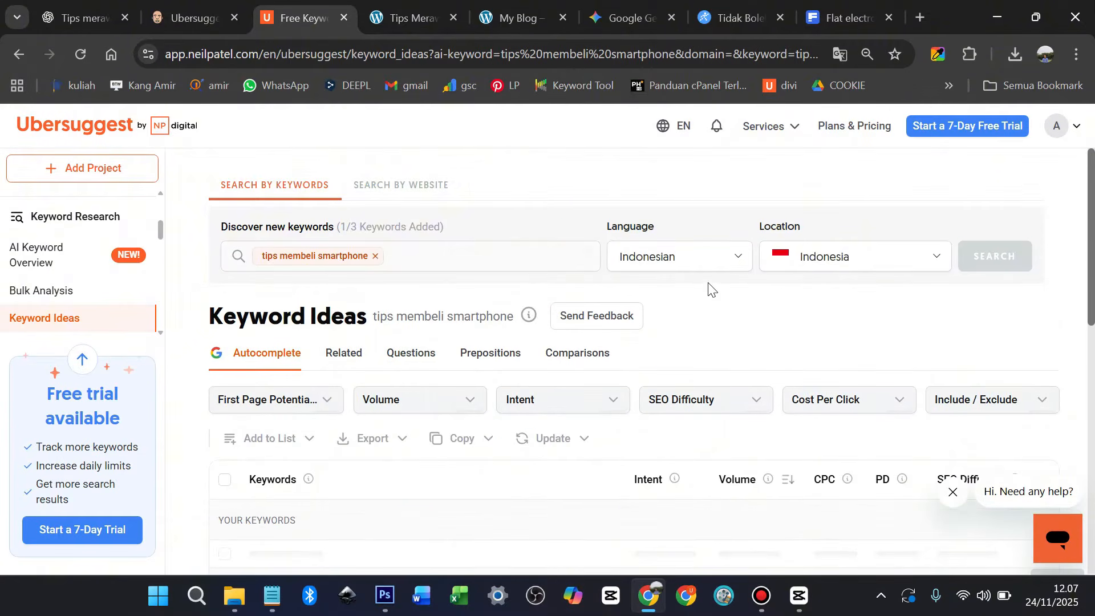
scroll(712, 294, "down", 1)
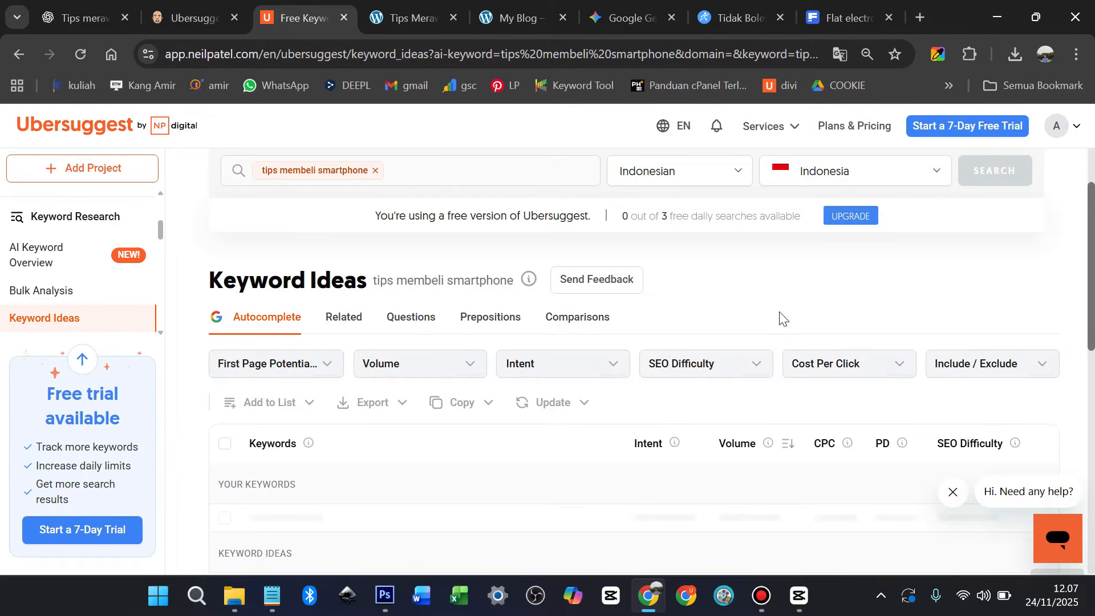
scroll(780, 318, "down", 2)
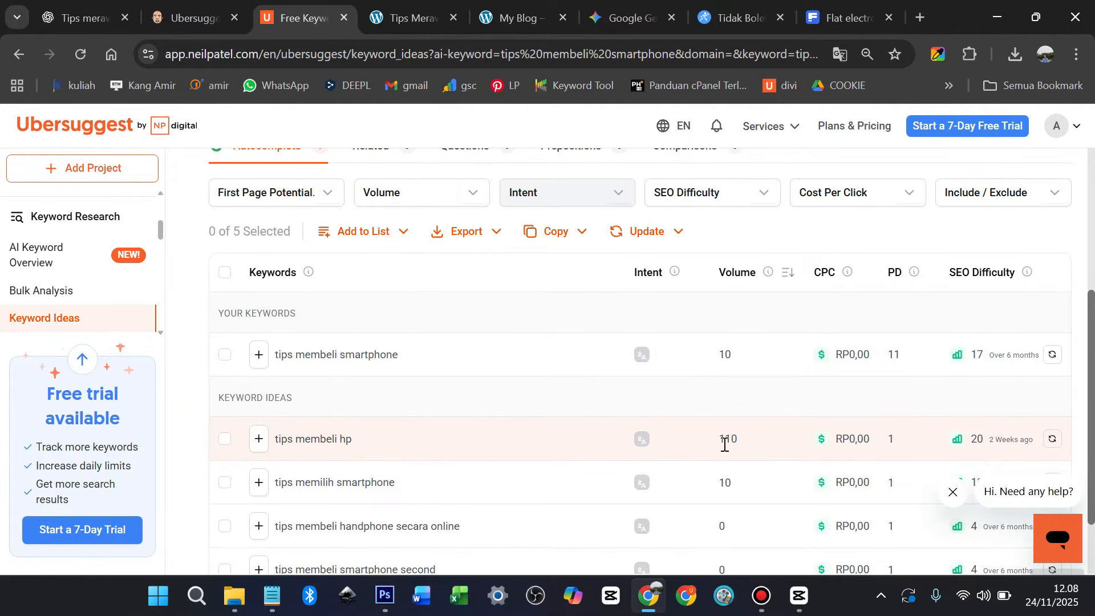
mouse_move(1018, 450)
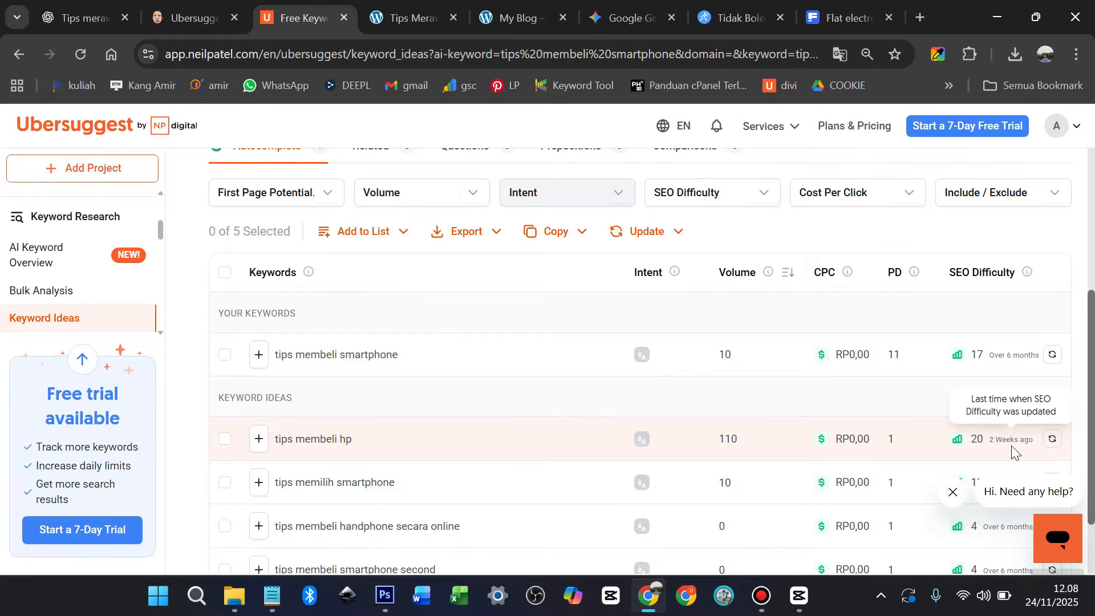
scroll(790, 359, "up", 3)
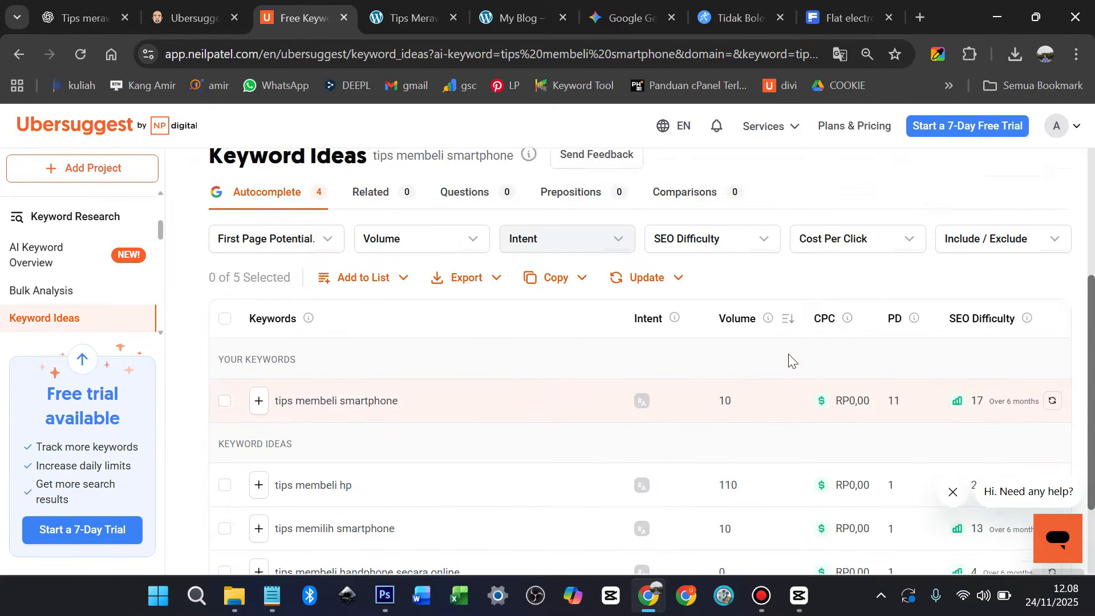
Filter the keyword ideas to Easy (0–35) SEO difficulty
left_click(761, 364)
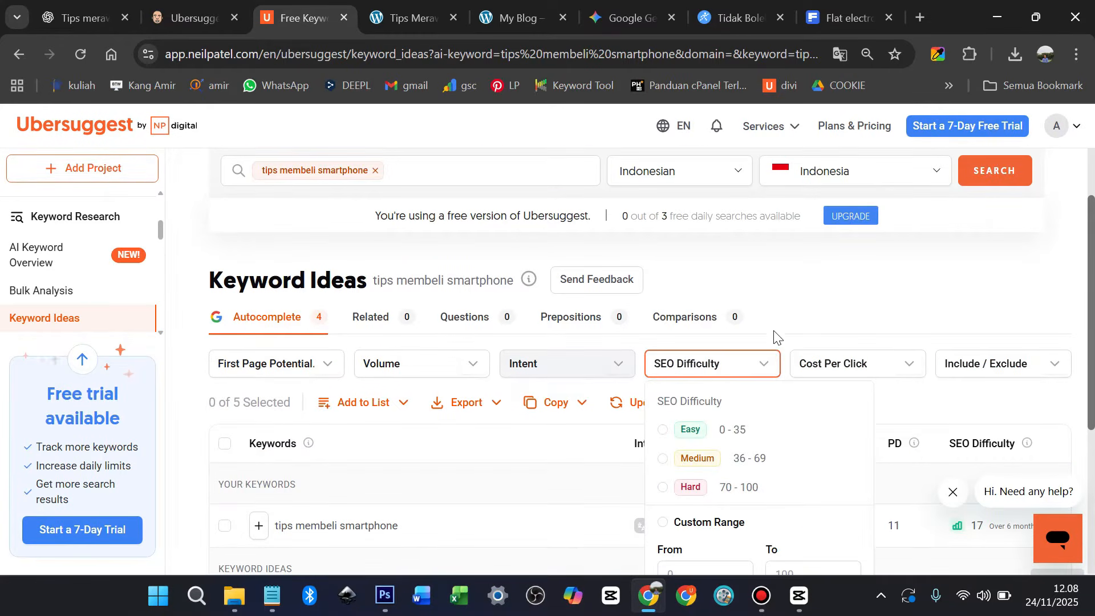
scroll(790, 303, "down", 3)
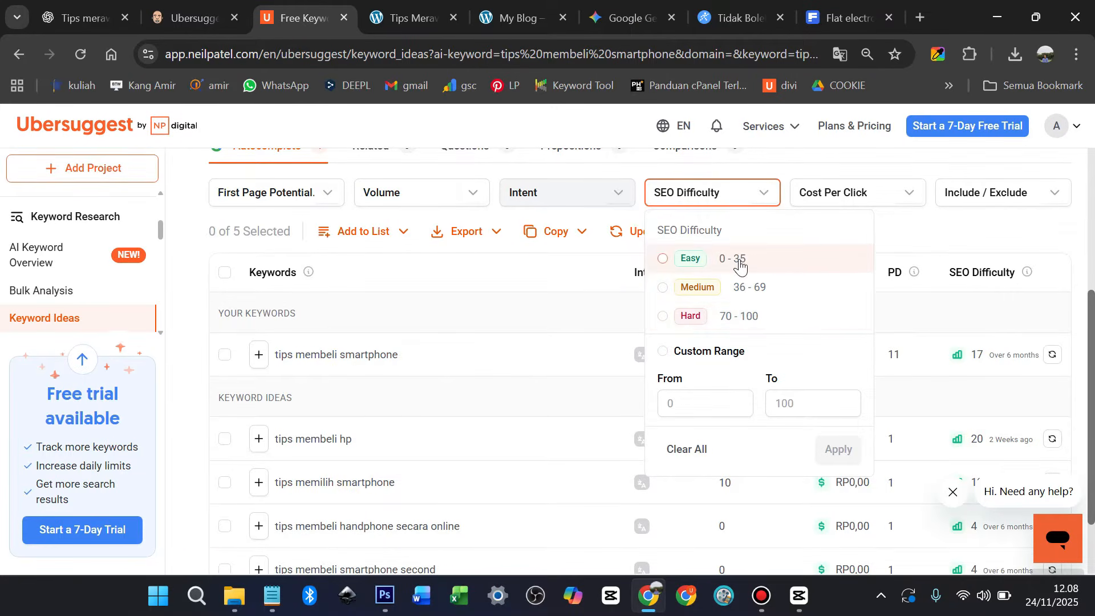
left_click(663, 258)
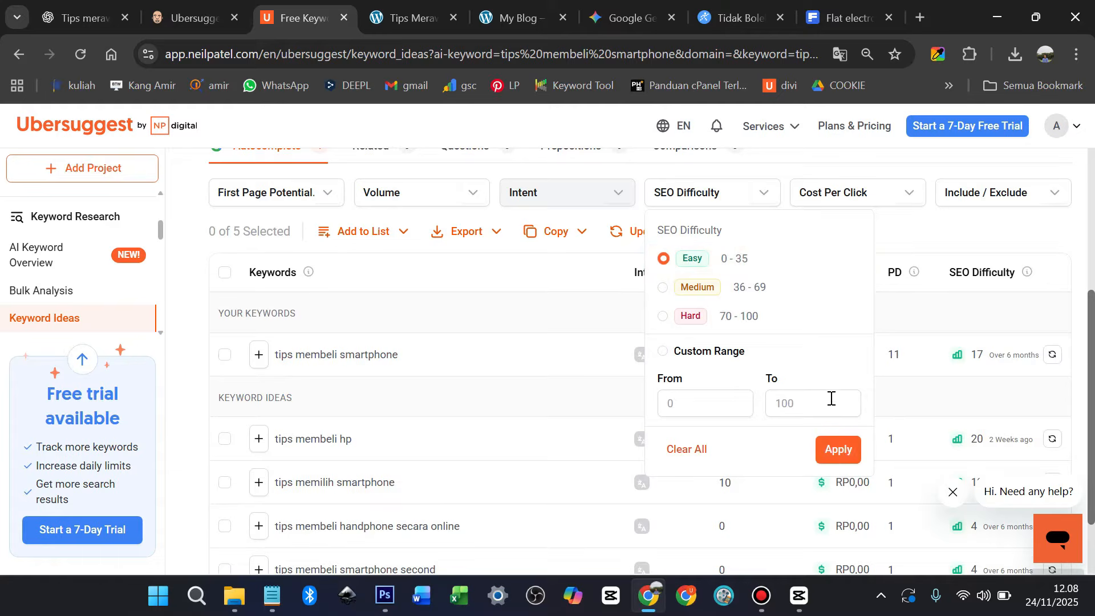
left_click(843, 451)
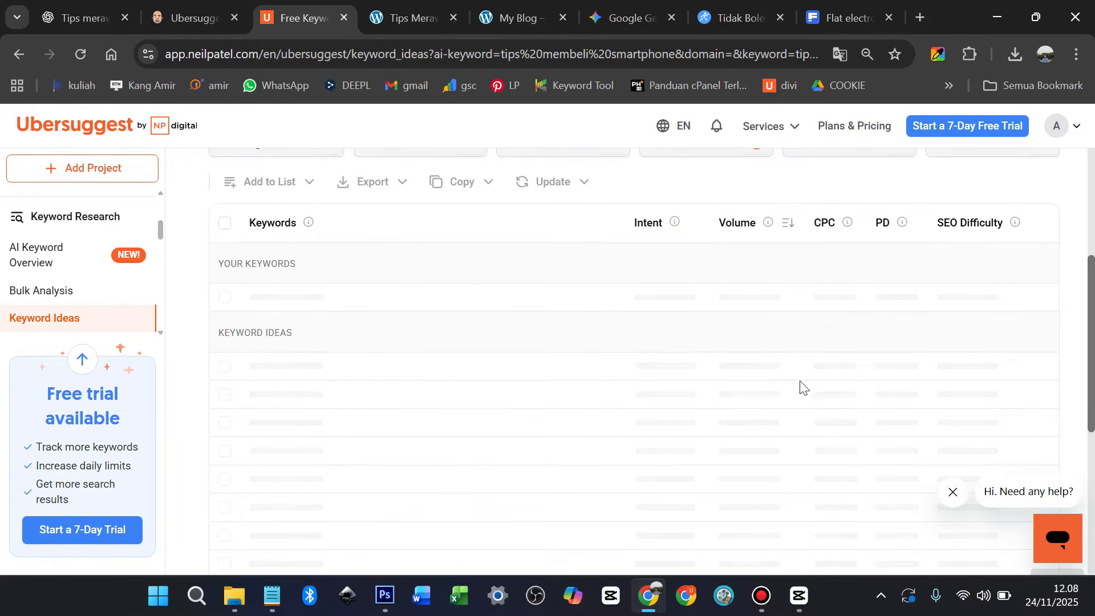
scroll(810, 388, "up", 1)
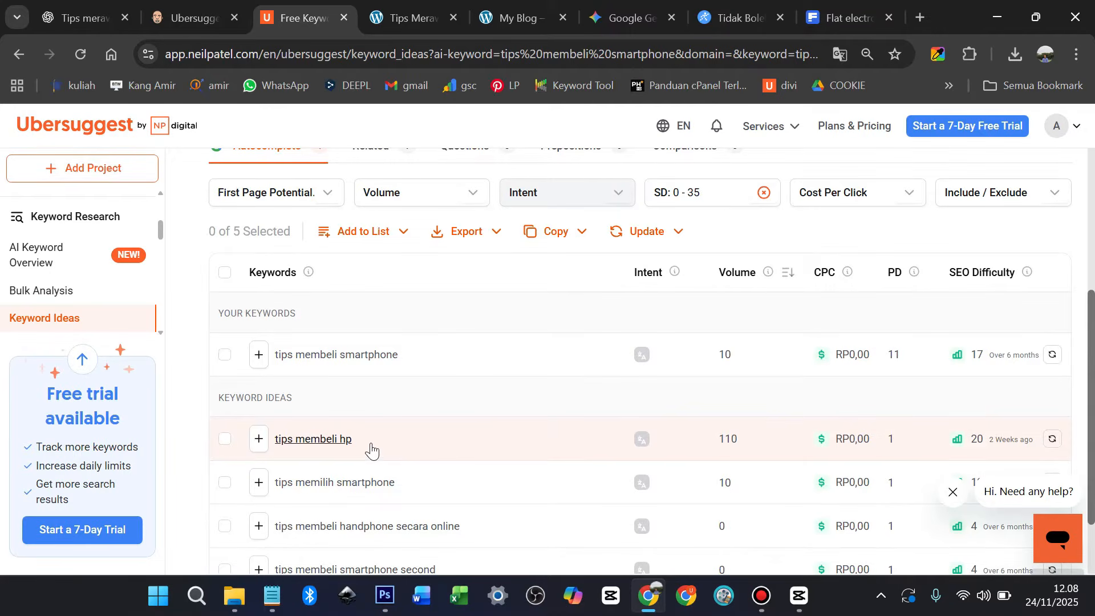
Ask ChatGPT for a 500-word article on buying a good, cheap hp, keyword used up to 3 times
left_click(100, 20)
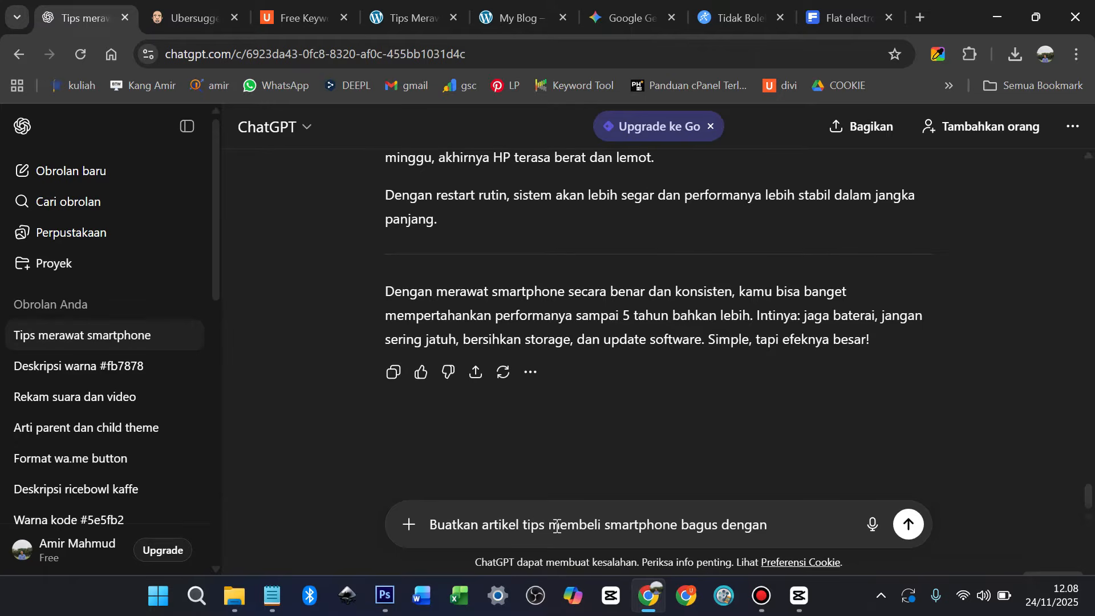
left_click(521, 525)
type("\"")
left_click_drag(609, 525, 802, 524)
type("hp")
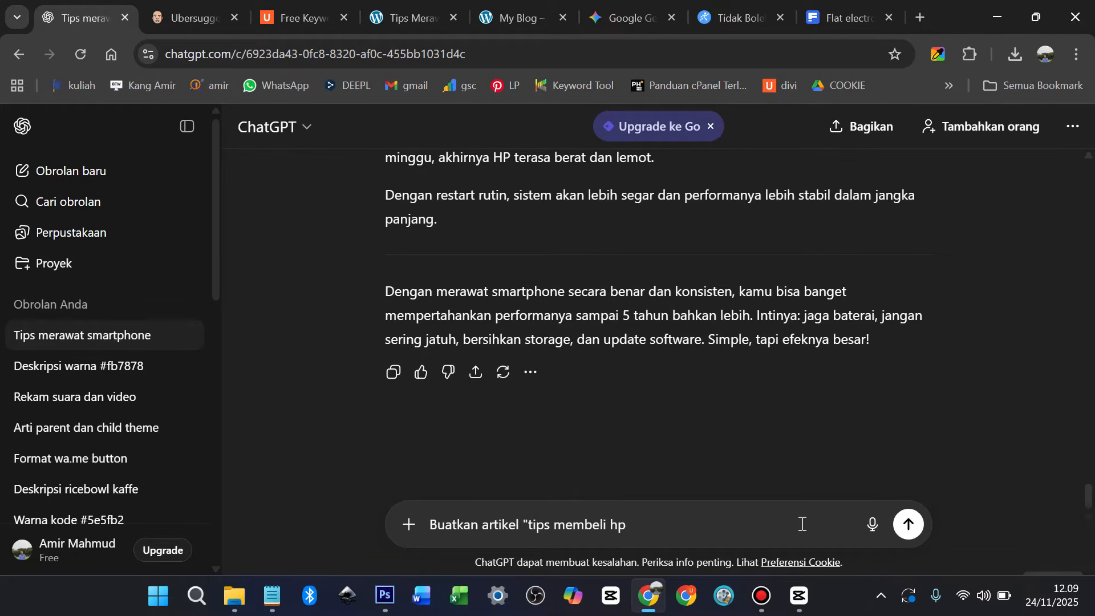
type("\" yang bagus dan mur")
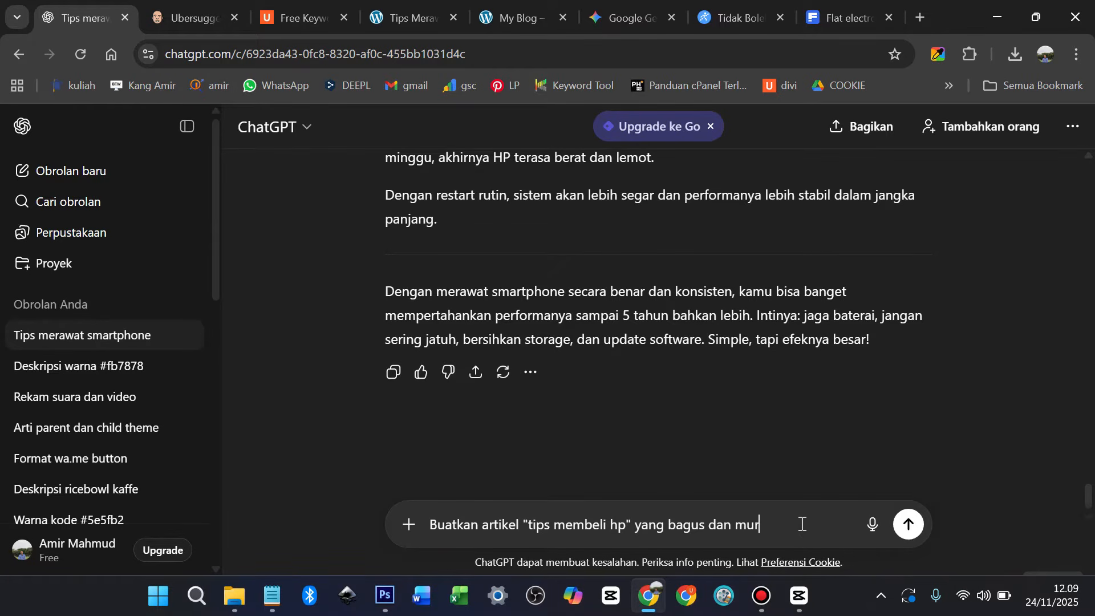
type("ah dalam 500 kata")
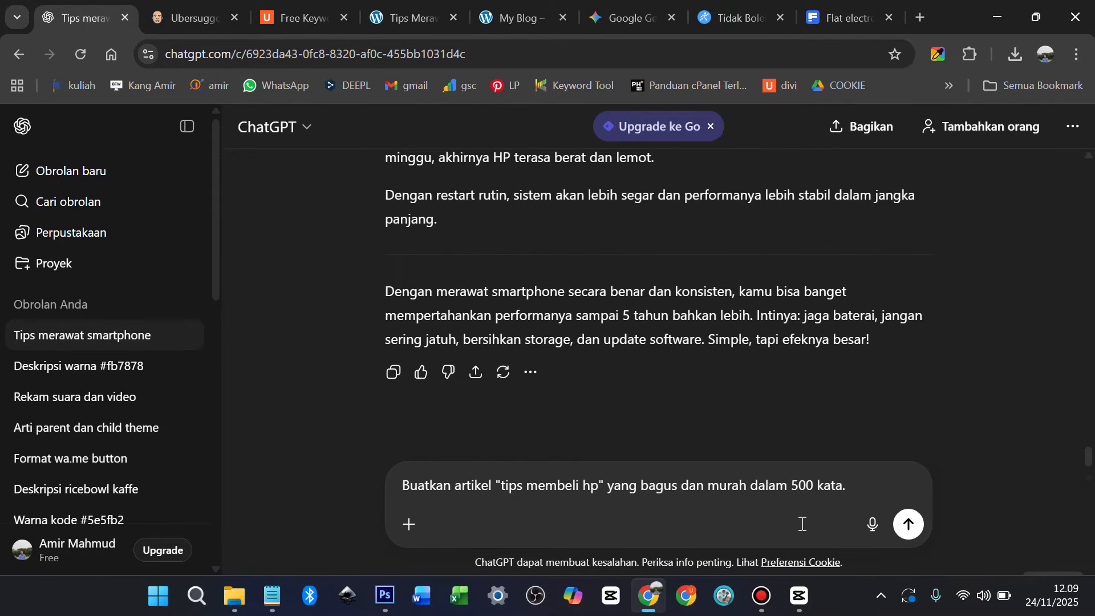
type(". Keywornya sebar")
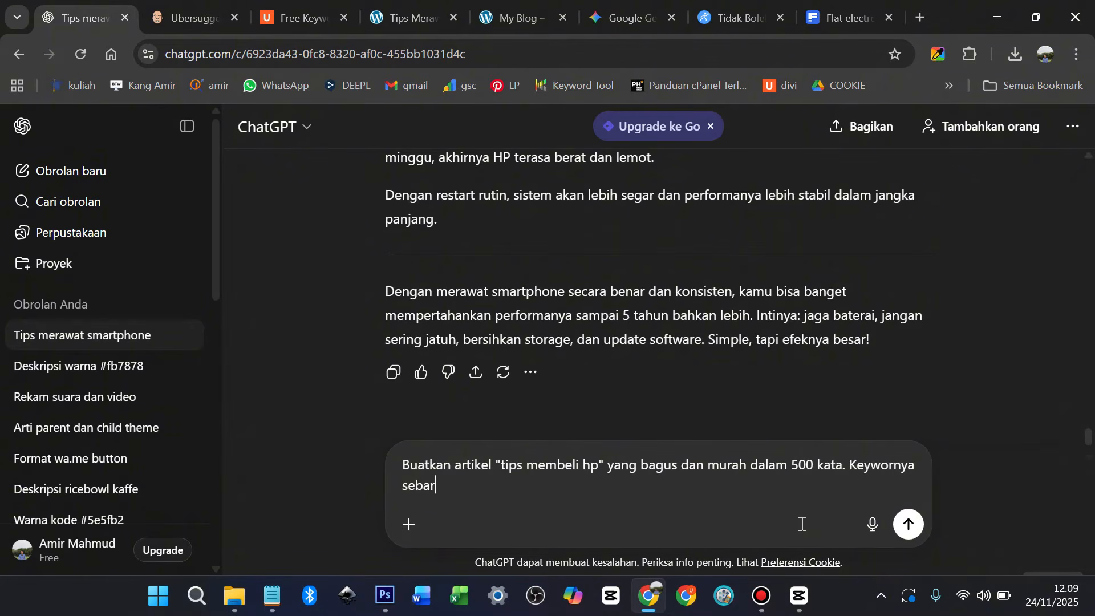
type("kan menjad")
key("BackSpace")
key("BackSpace")
key("BackSpace")
key("BackSpace")
key("BackSpace")
type("sampai 3 kata di sle")
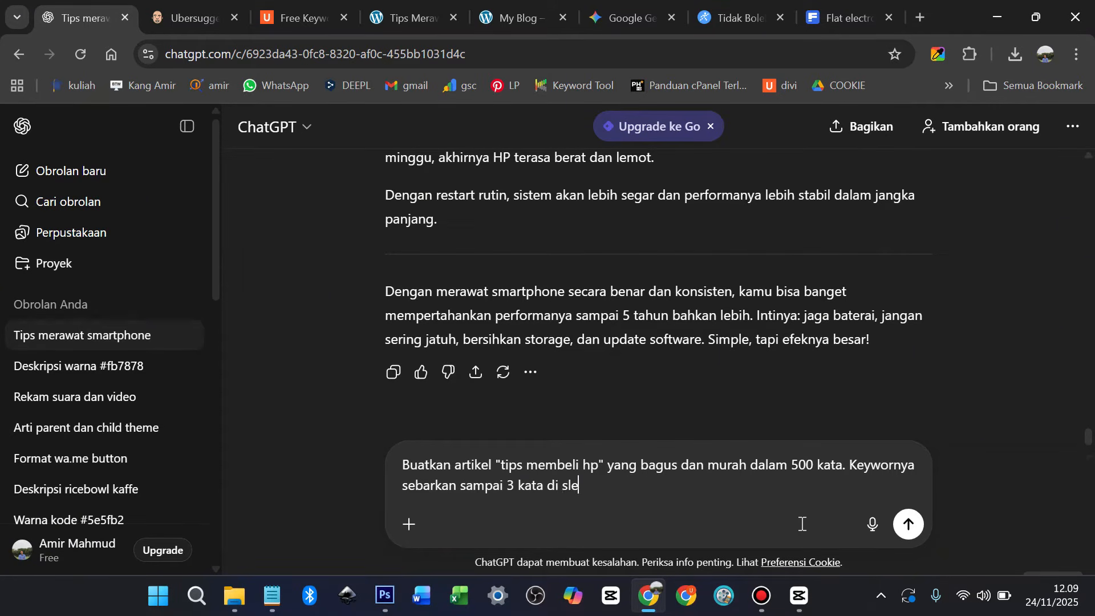
type("uruh artikel")
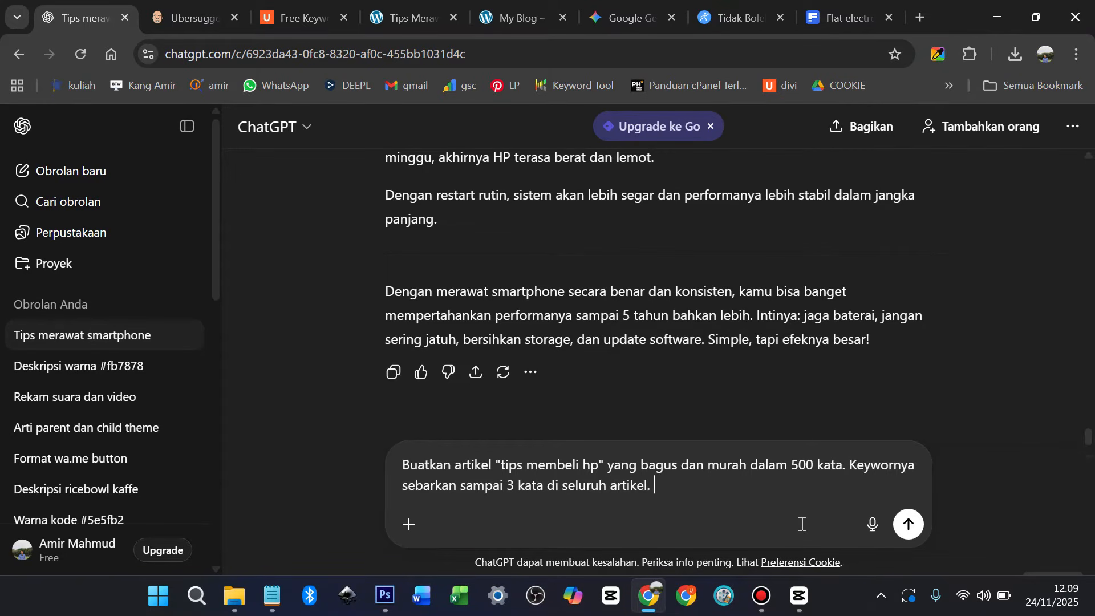
type(".")
key("Return")
Copy ChatGPT's generated article
scroll(571, 360, "down", 3)
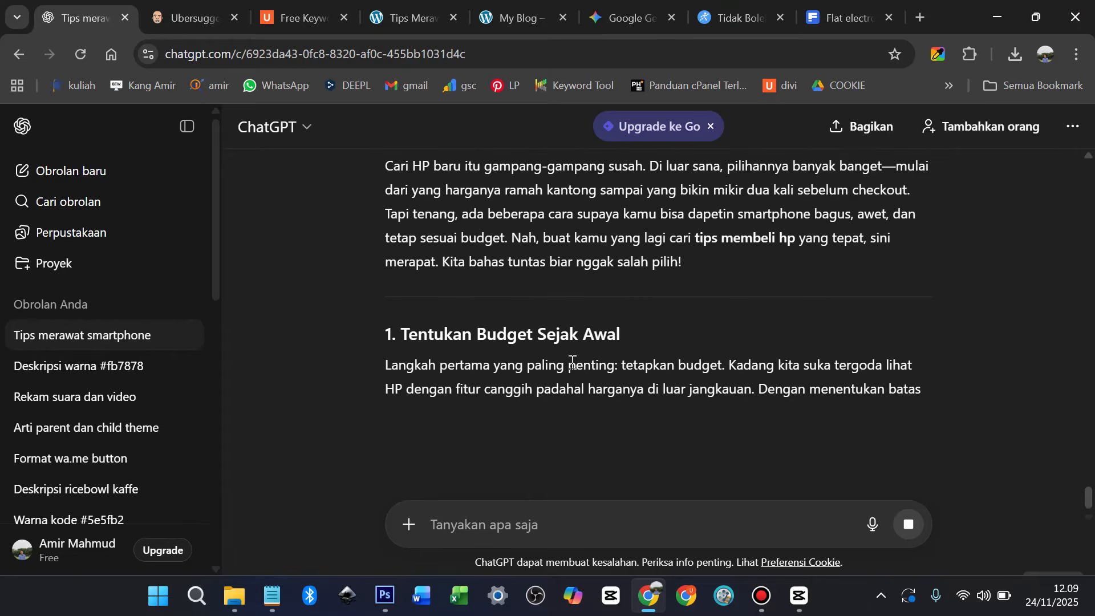
scroll(572, 361, "down", 15)
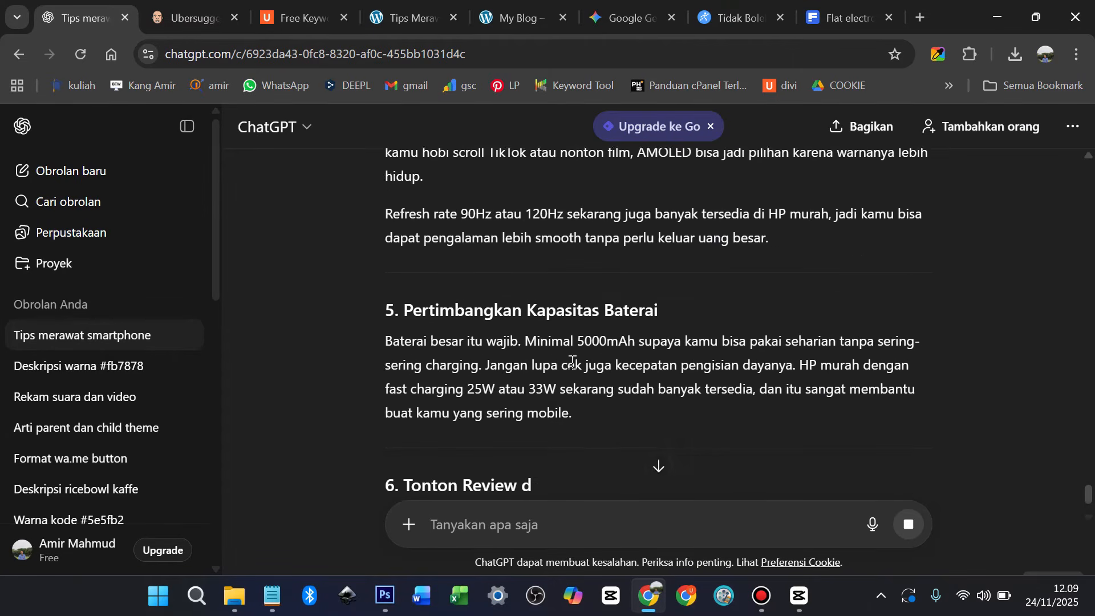
scroll(572, 361, "down", 10)
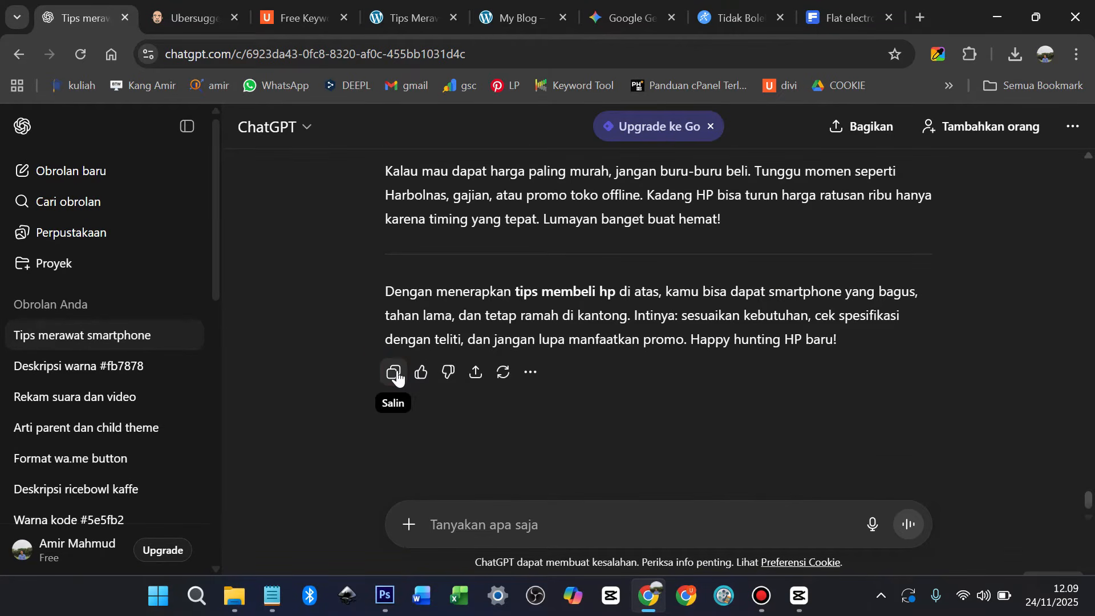
left_click(398, 377)
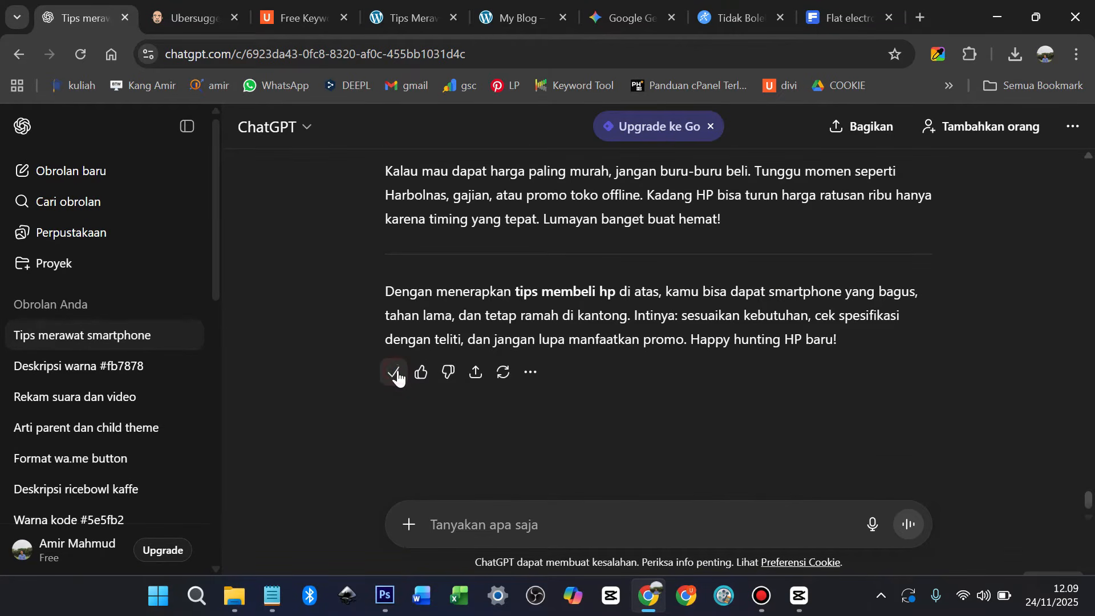
left_click(406, 17)
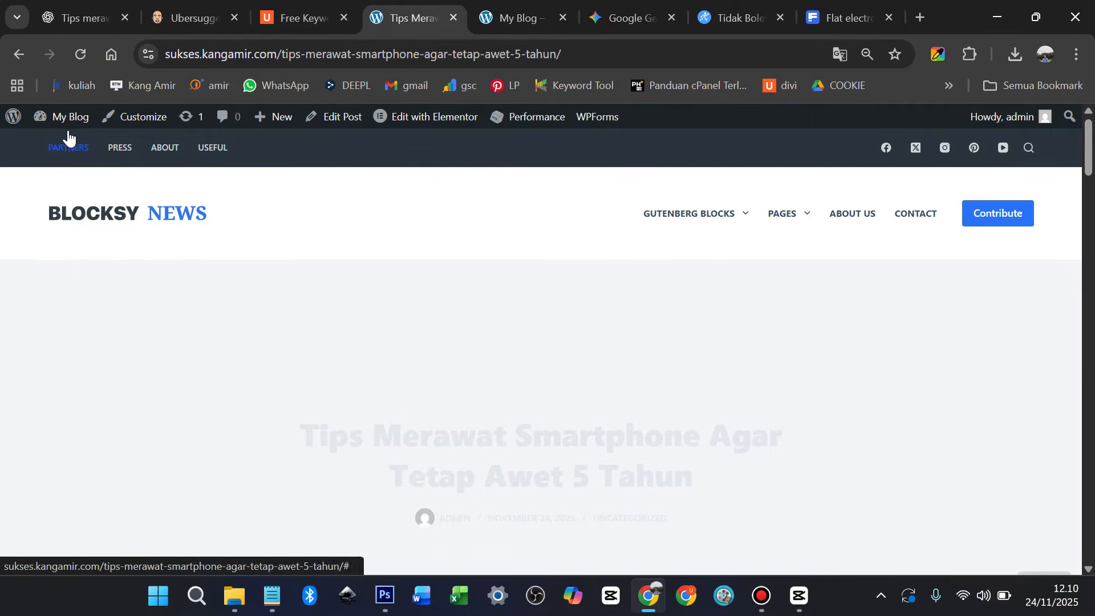
Go to the admin Dashboard and start a new post from Posts > Add Post
mouse_move(37, 129)
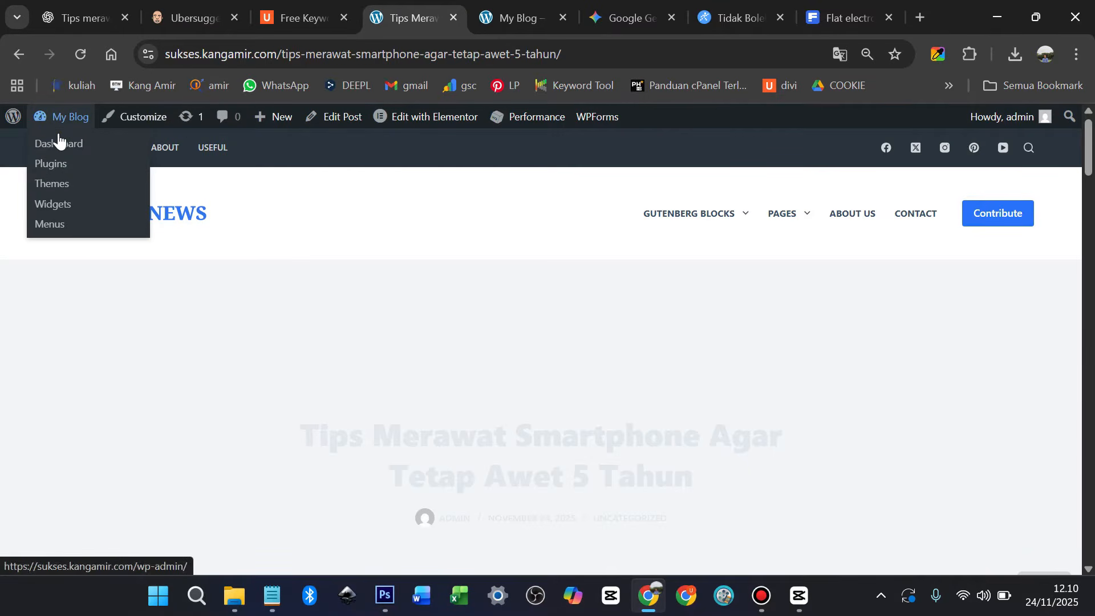
left_click(58, 146)
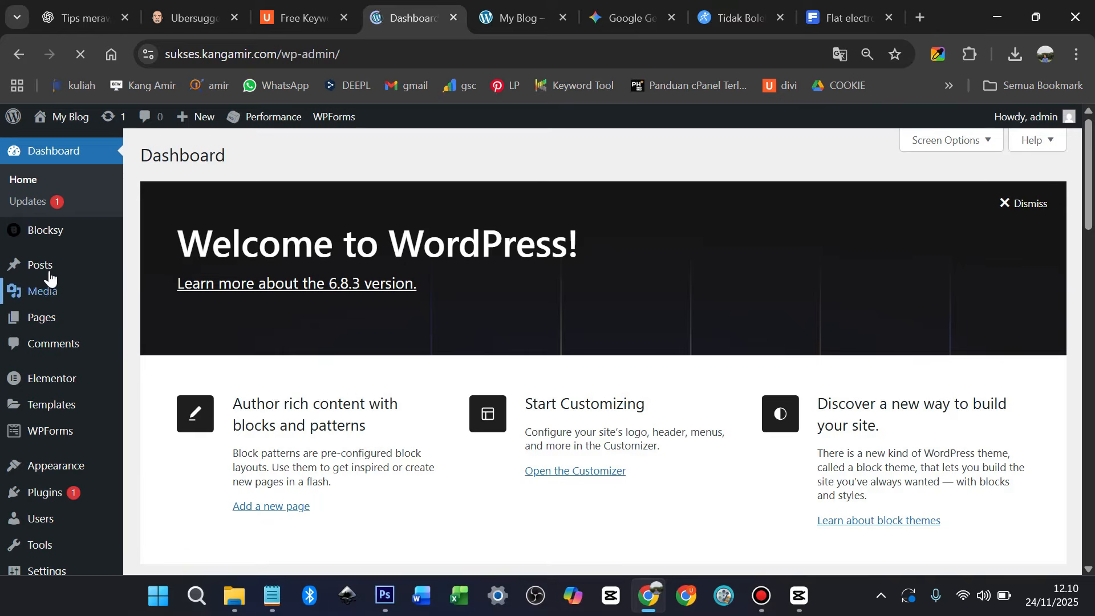
mouse_move(49, 273)
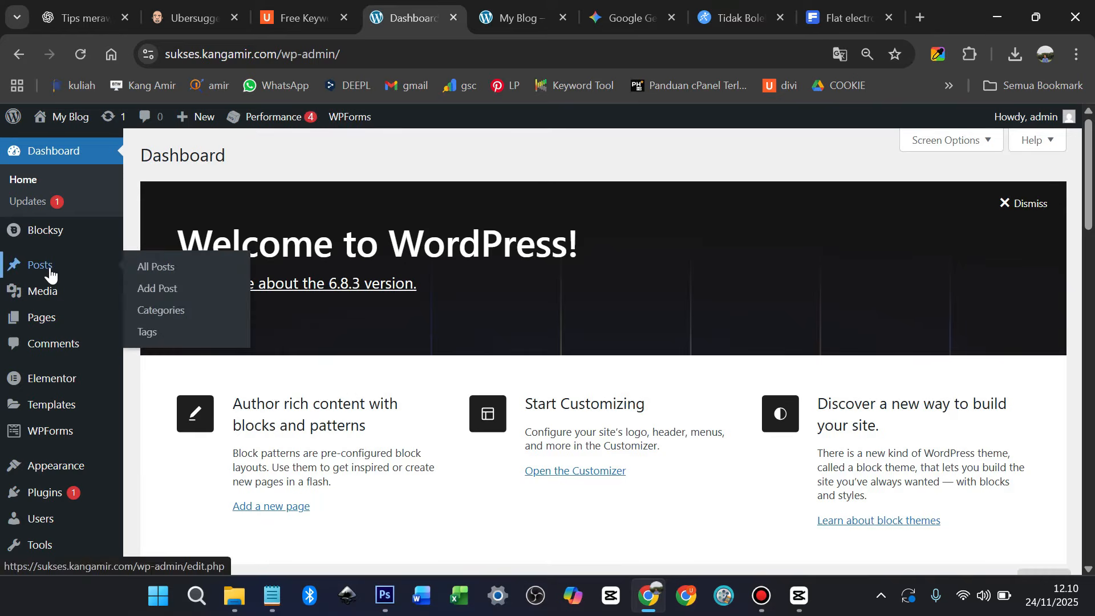
left_click(150, 290)
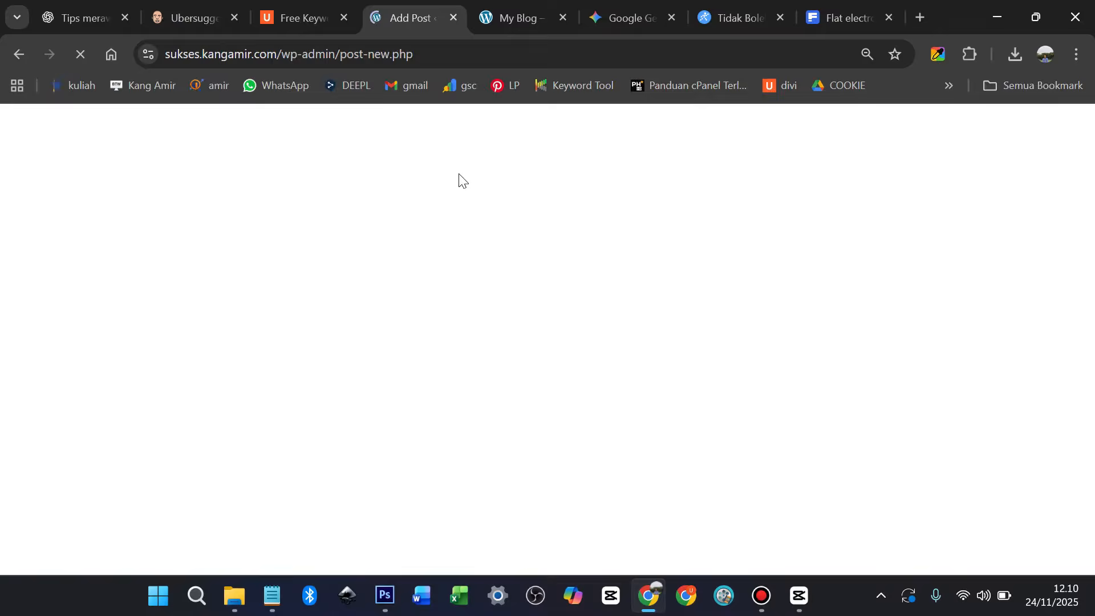
Copy the article's heading from the ChatGPT reply
left_click(69, 19)
scroll(481, 347, "up", 15)
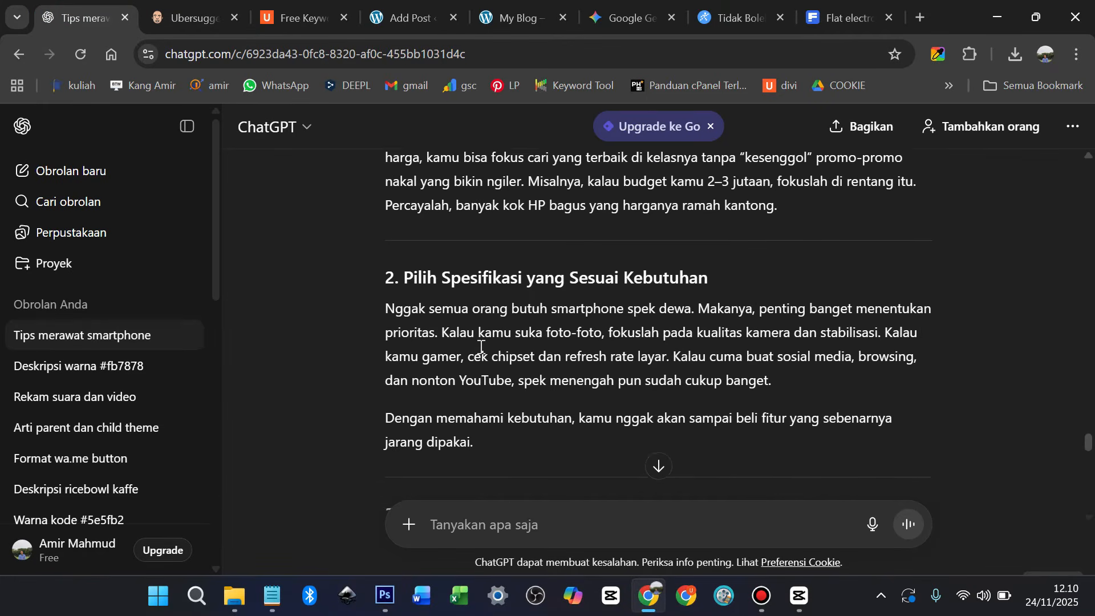
scroll(481, 347, "up", 8)
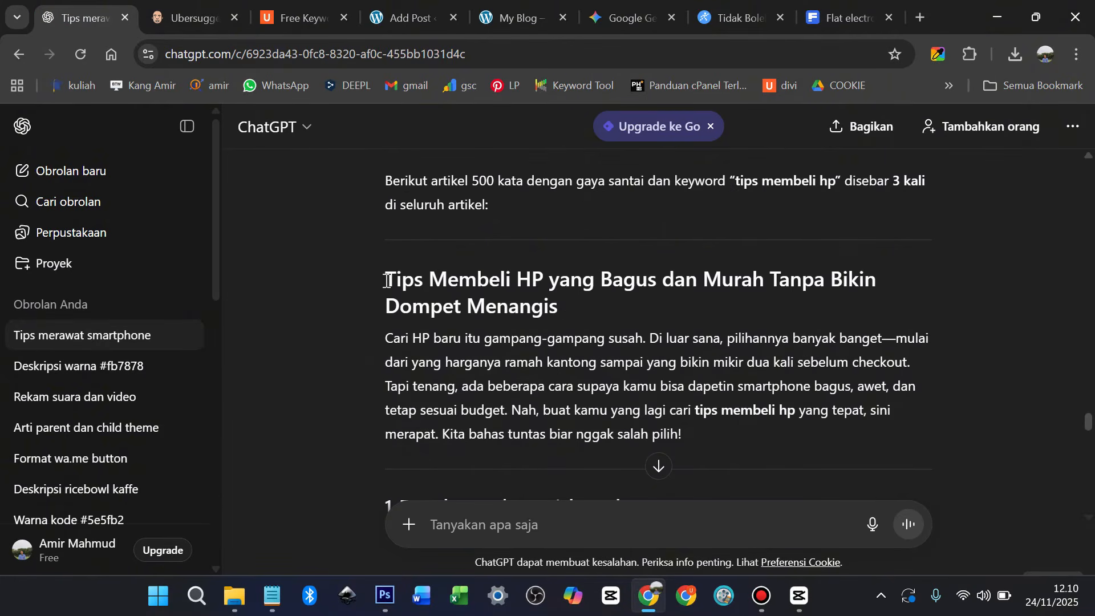
left_click_drag(386, 280, 559, 297)
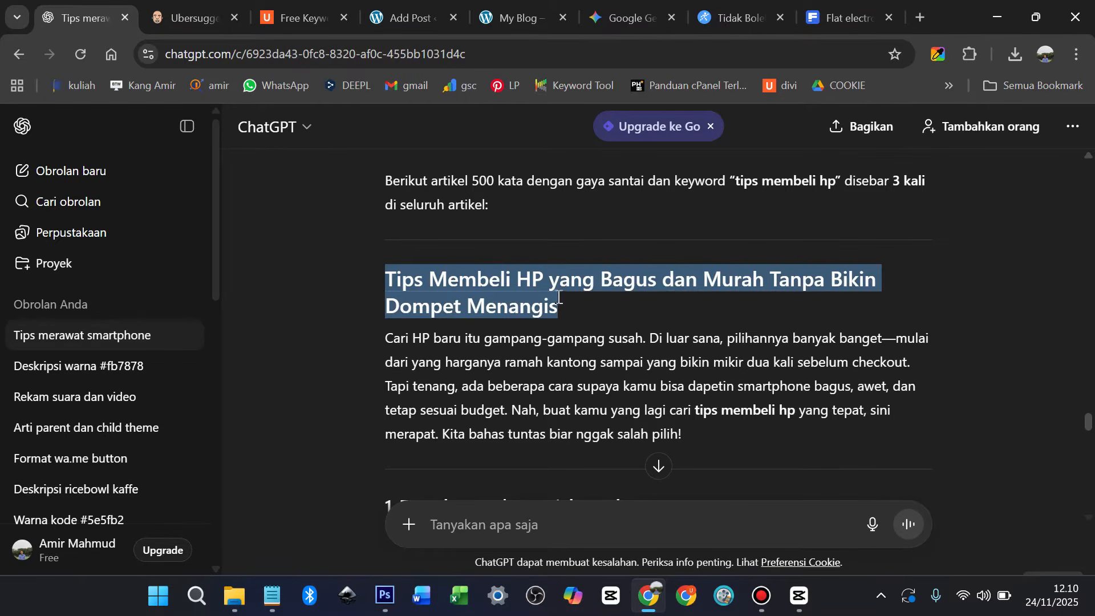
left_click(558, 297)
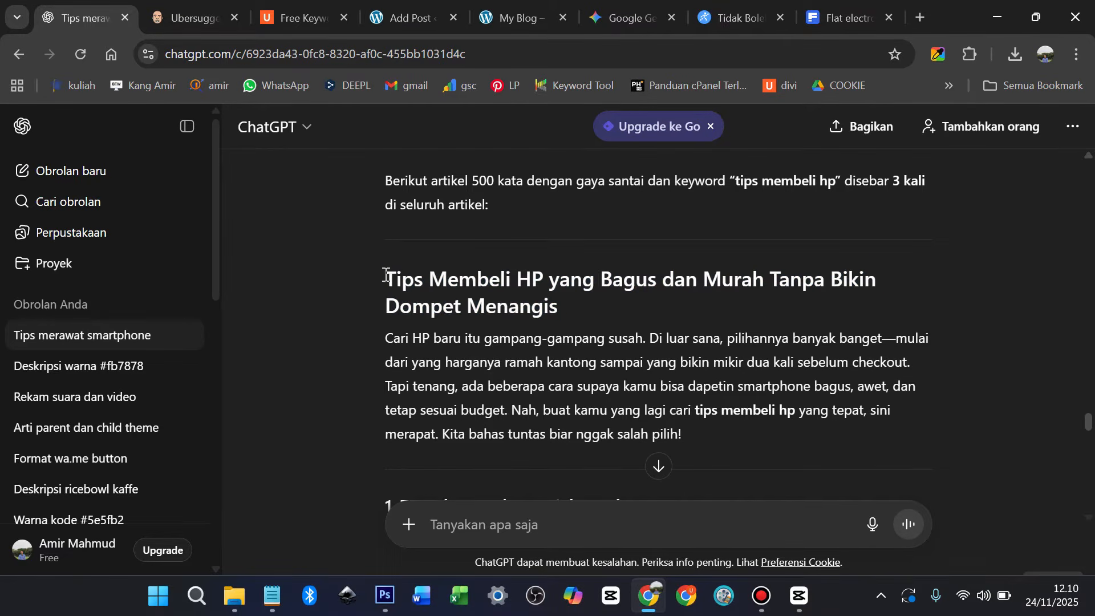
left_click_drag(382, 274, 559, 307)
right_click(511, 296)
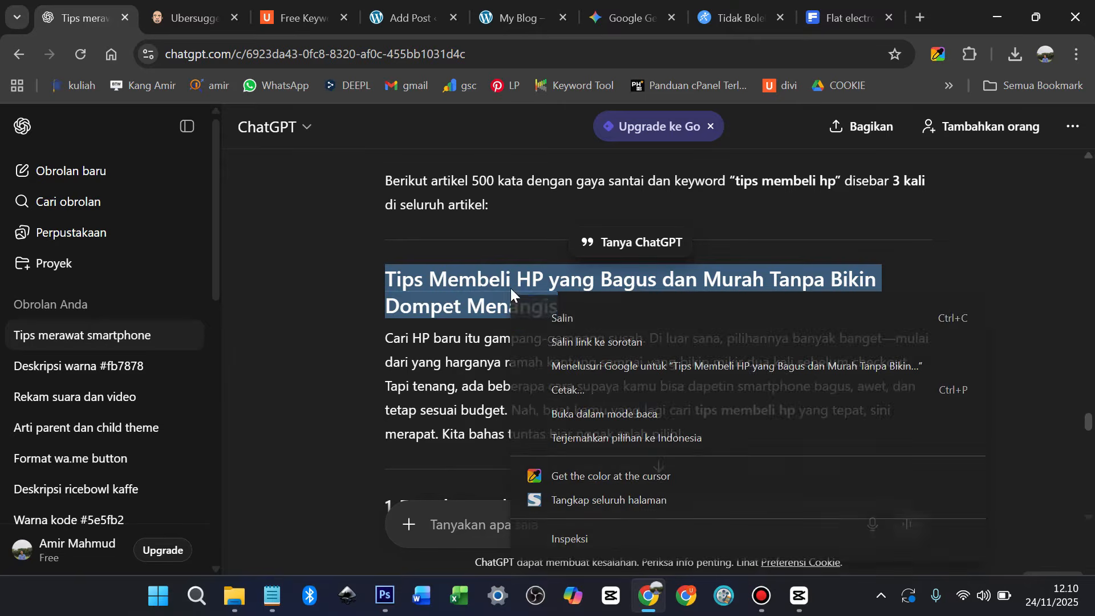
left_click(539, 316)
Type '7' in the new post's title and paste the copied heading after it
scroll(507, 342, "down", 15)
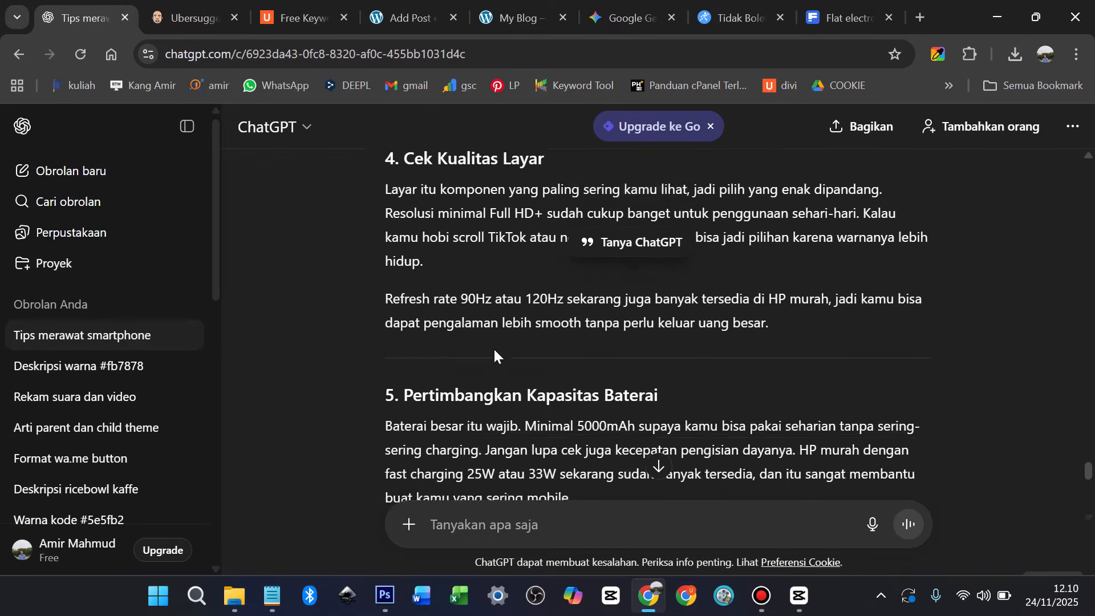
scroll(492, 350, "down", 3)
left_click(397, 18)
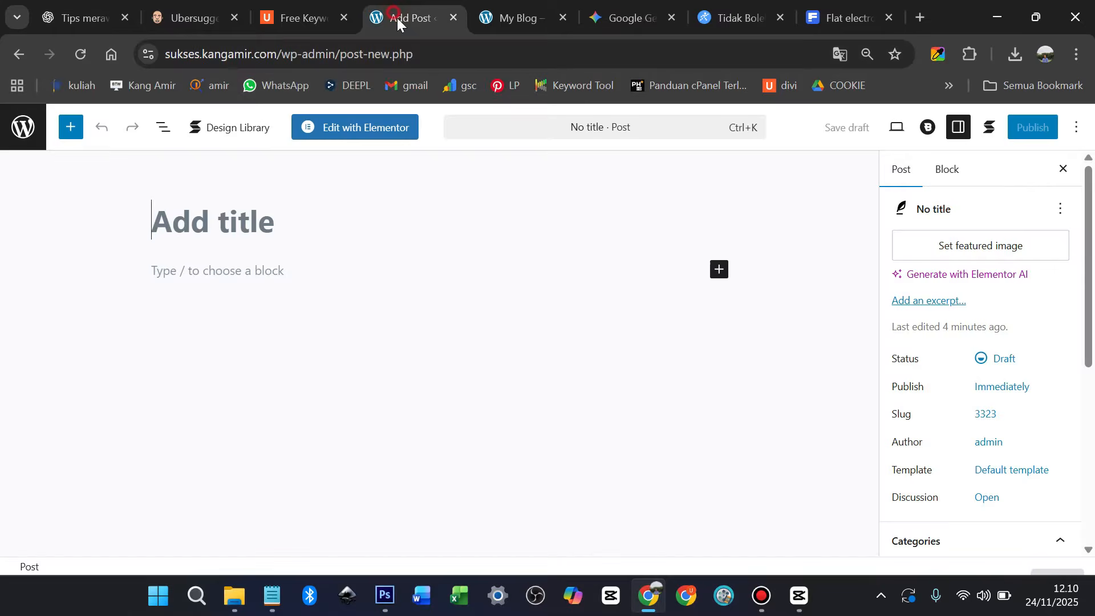
type("7")
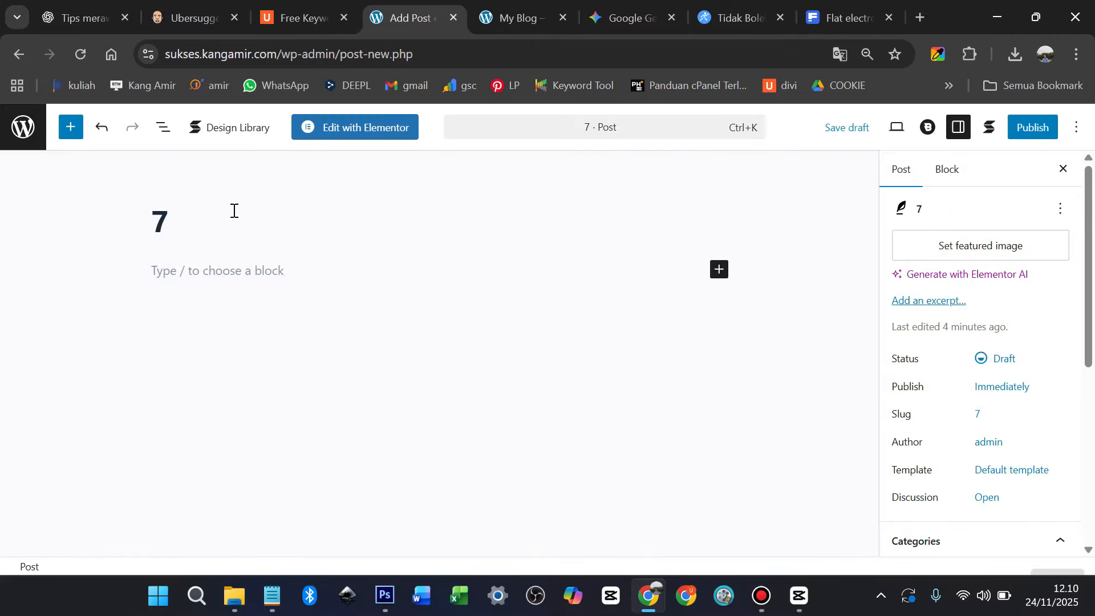
key("ctrl+v")
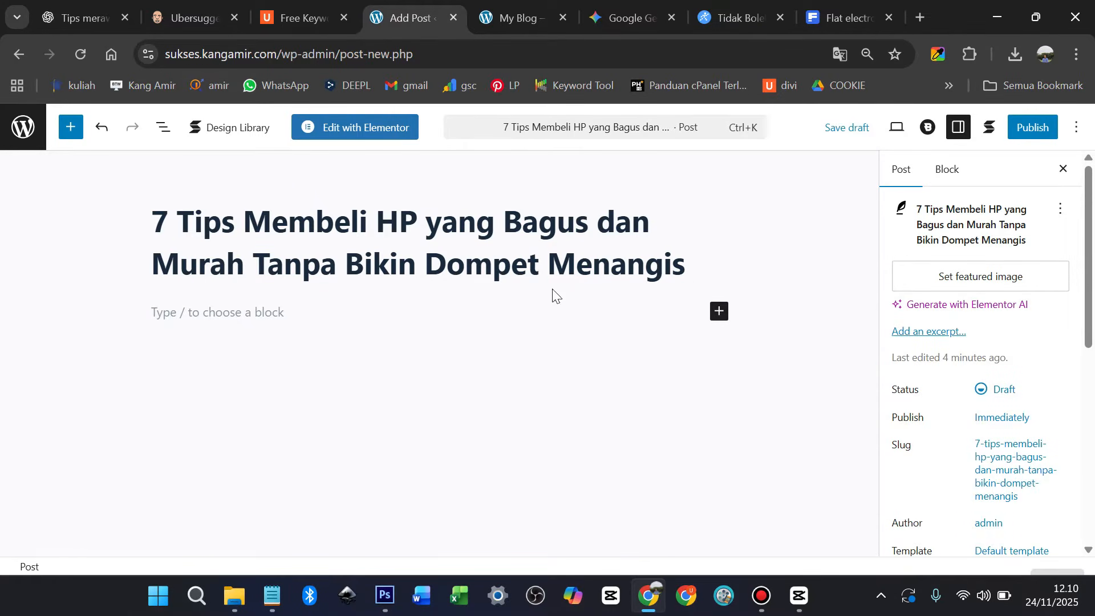
Upload tips-membeli-hp.jpg as the featured image with alt text 'tips-membeli-hp', then save the draft
left_click(956, 278)
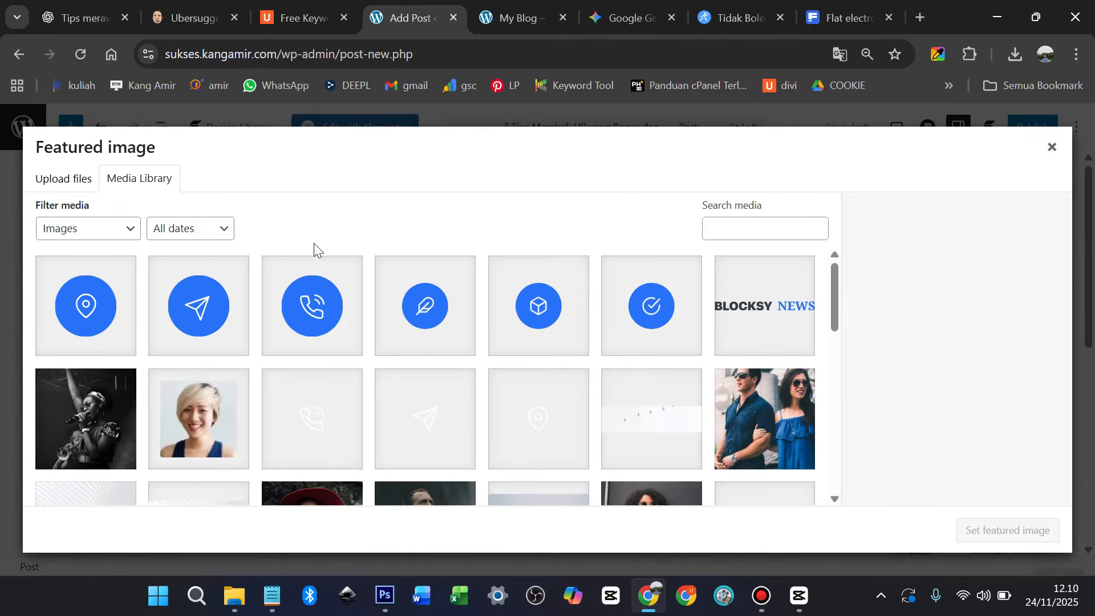
scroll(430, 289, "down", 10)
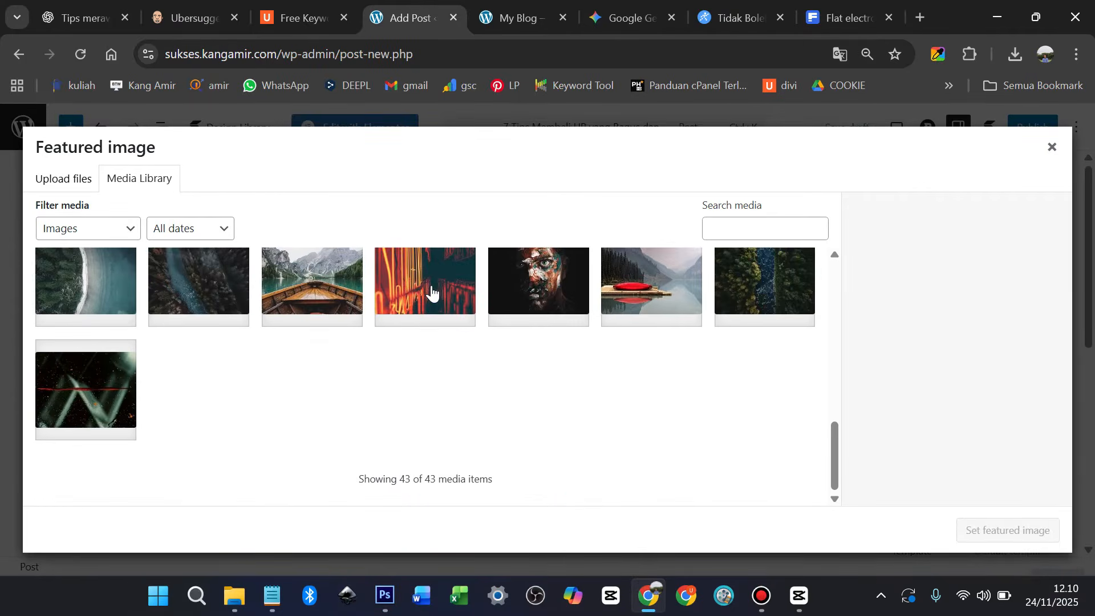
scroll(342, 291, "up", 10)
left_click(79, 182)
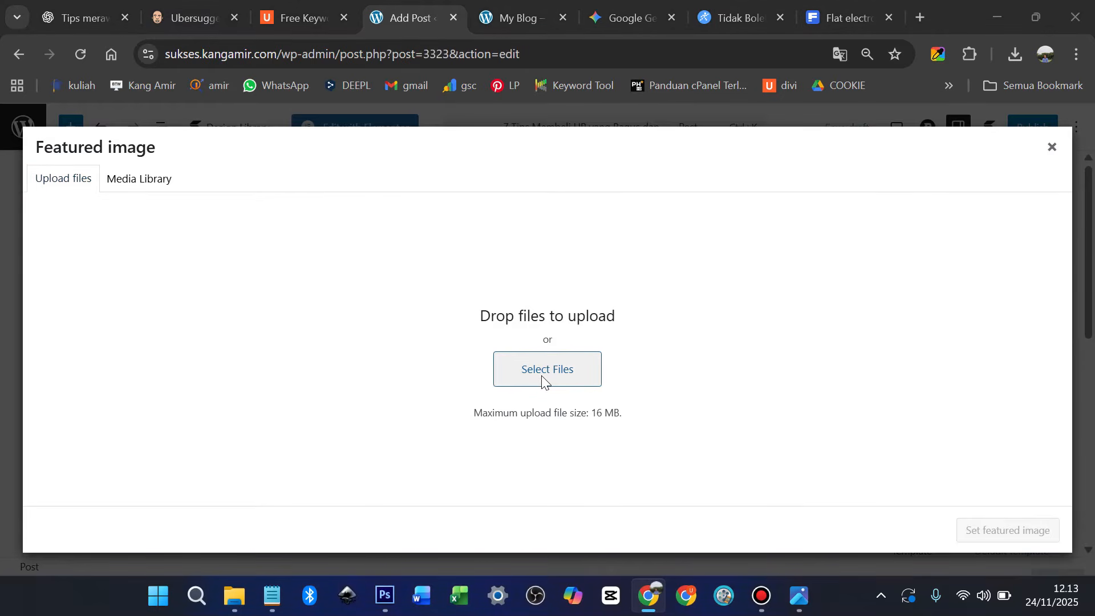
left_click(542, 381)
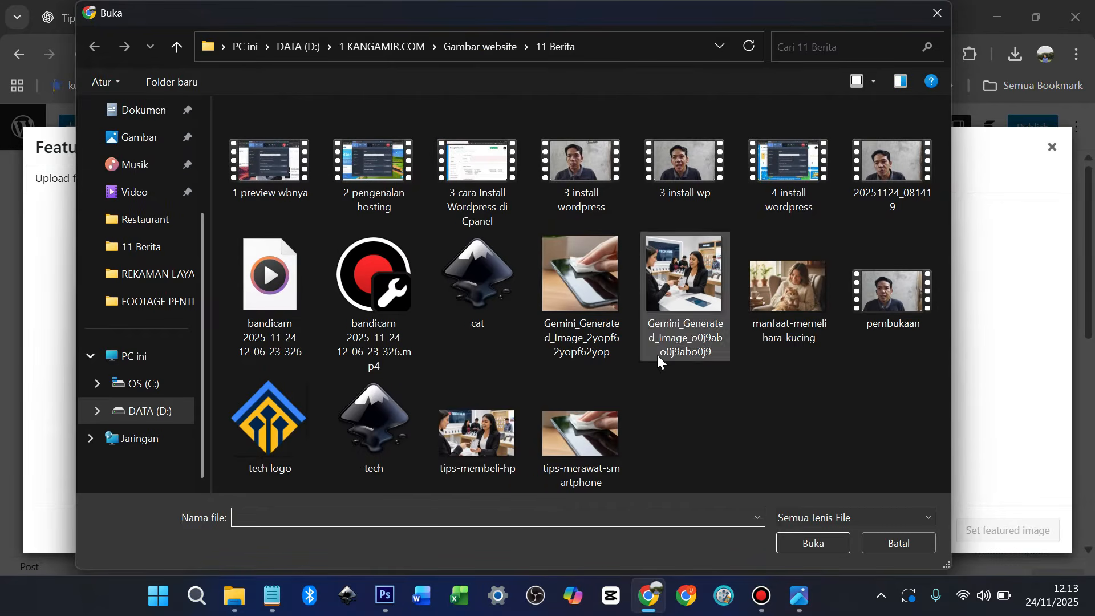
key("Escape")
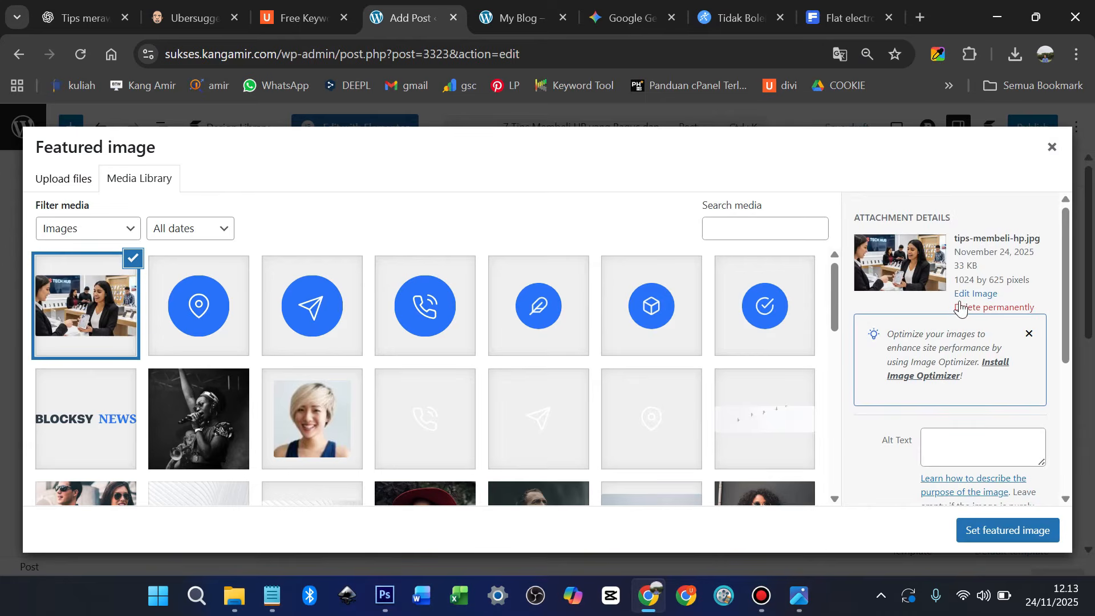
left_click(950, 446)
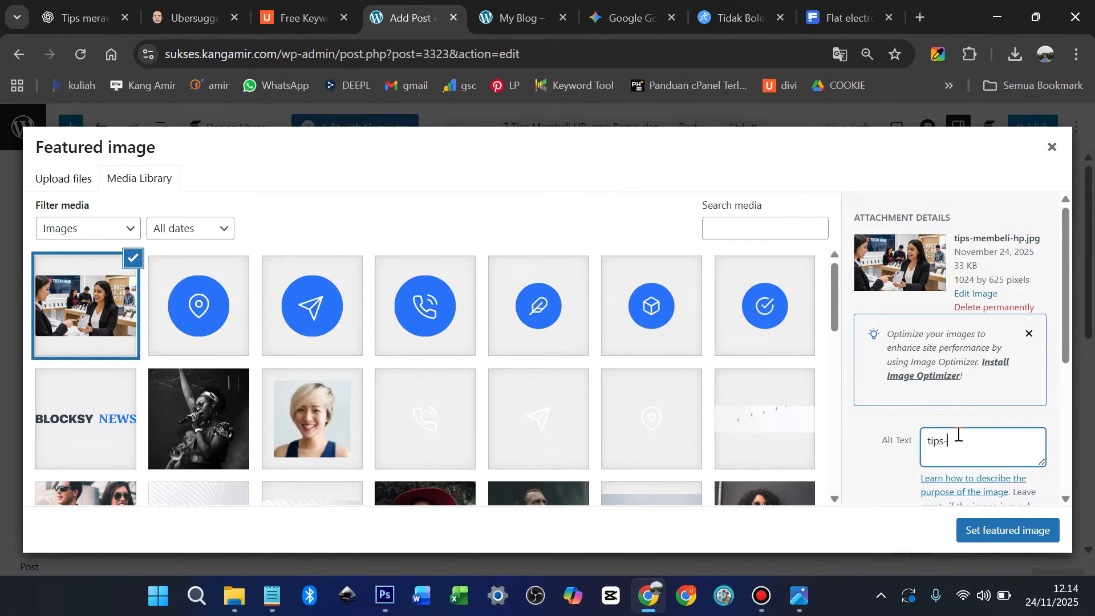
left_click(970, 539)
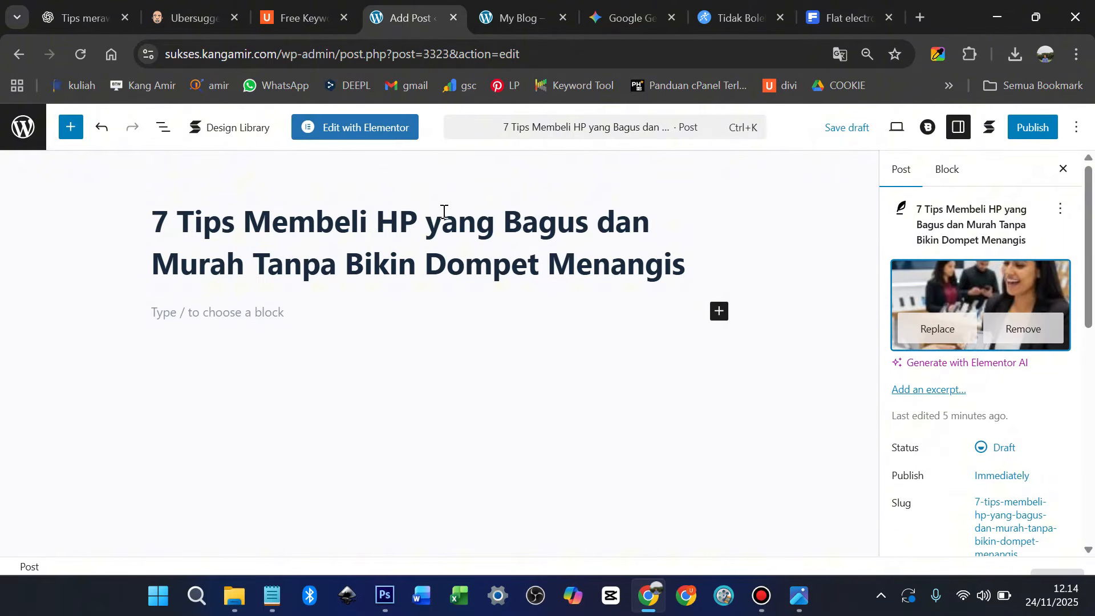
left_click(848, 128)
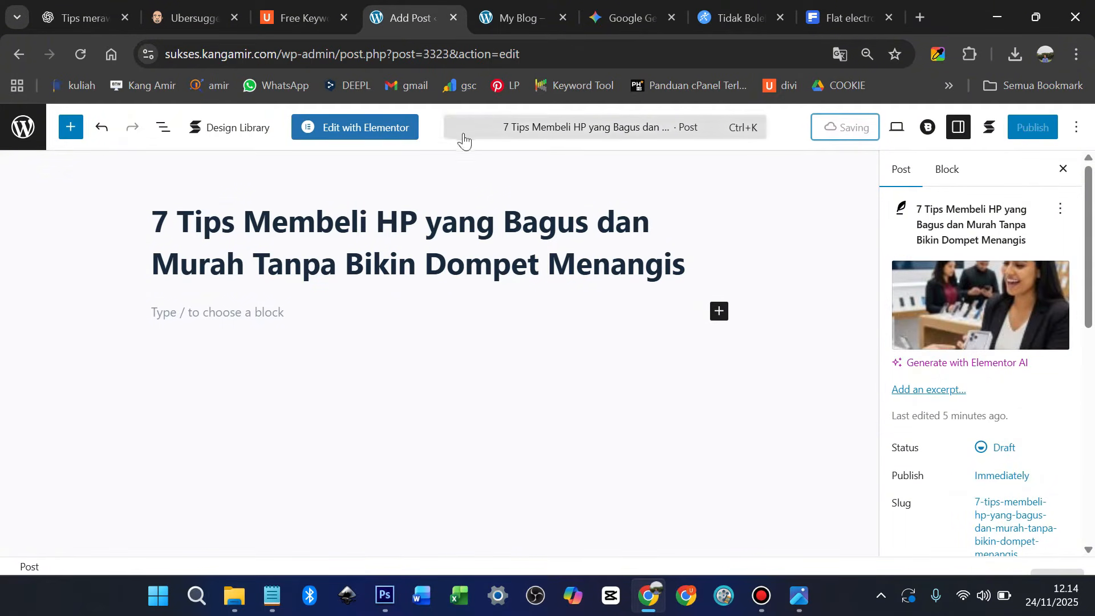
Open the post in Elementor and copy the whole ChatGPT article
left_click(356, 130)
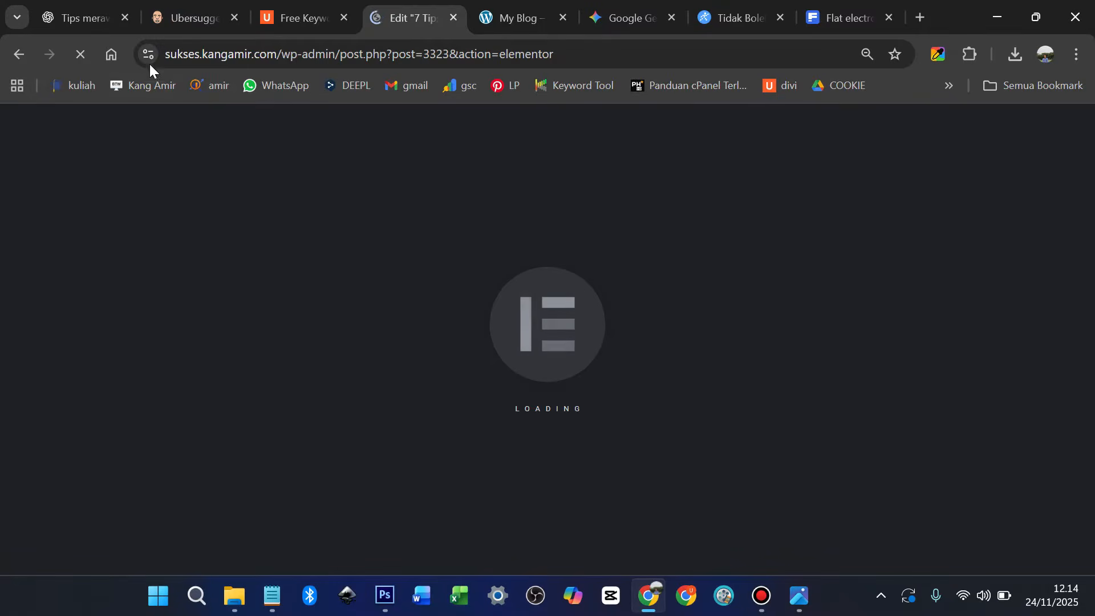
left_click(84, 16)
scroll(357, 261, "up", 3)
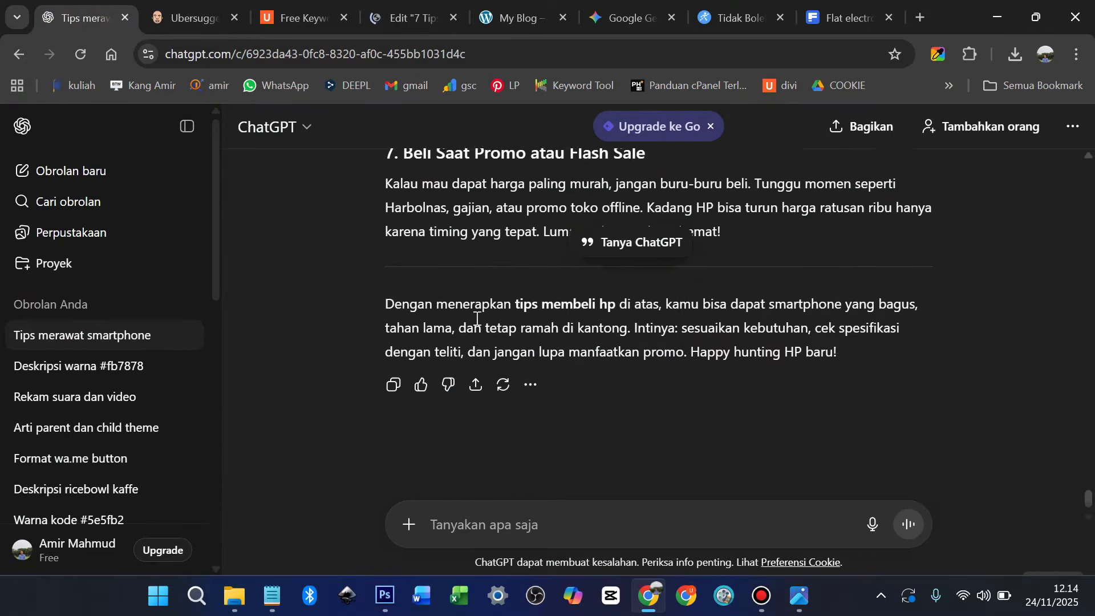
scroll(479, 313, "down", 3)
left_click(393, 373)
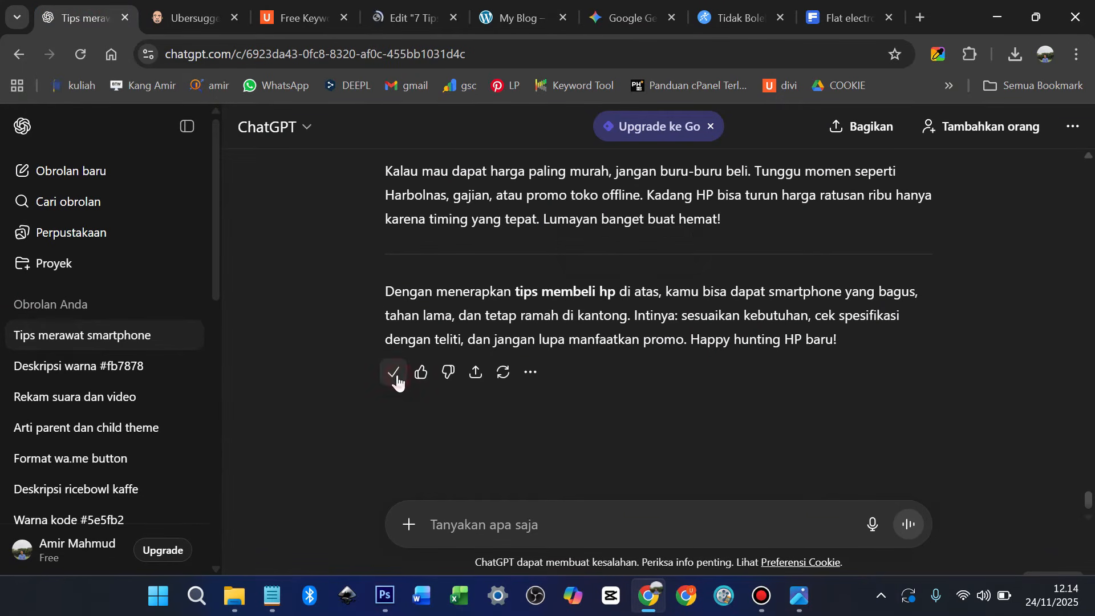
left_click(402, 9)
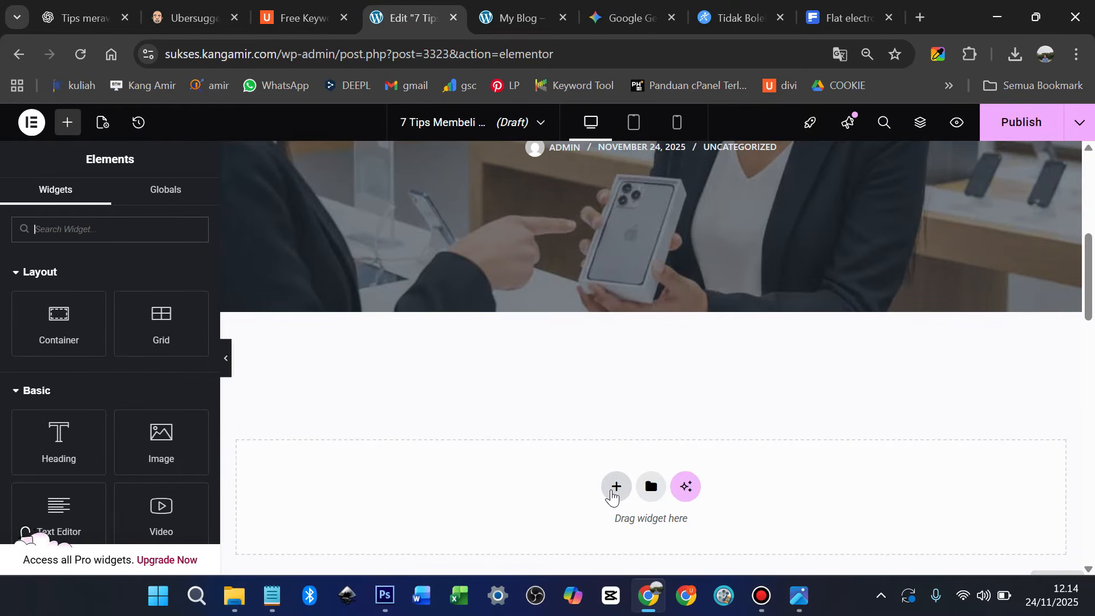
Add a single-column flexbox container holding a Text Editor widget
left_click(615, 487)
left_click(598, 375)
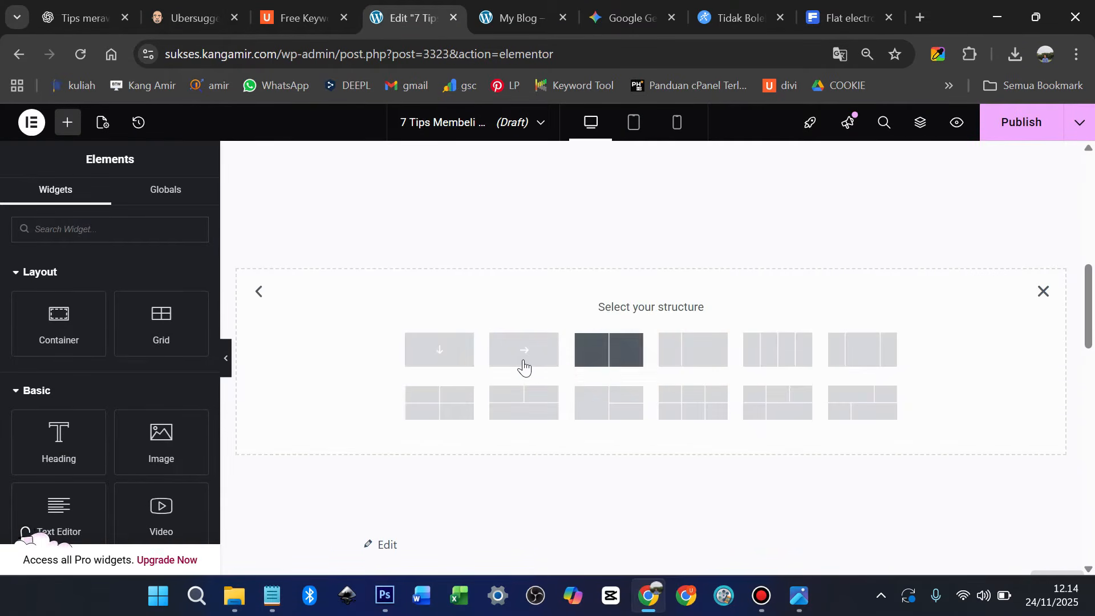
left_click(440, 354)
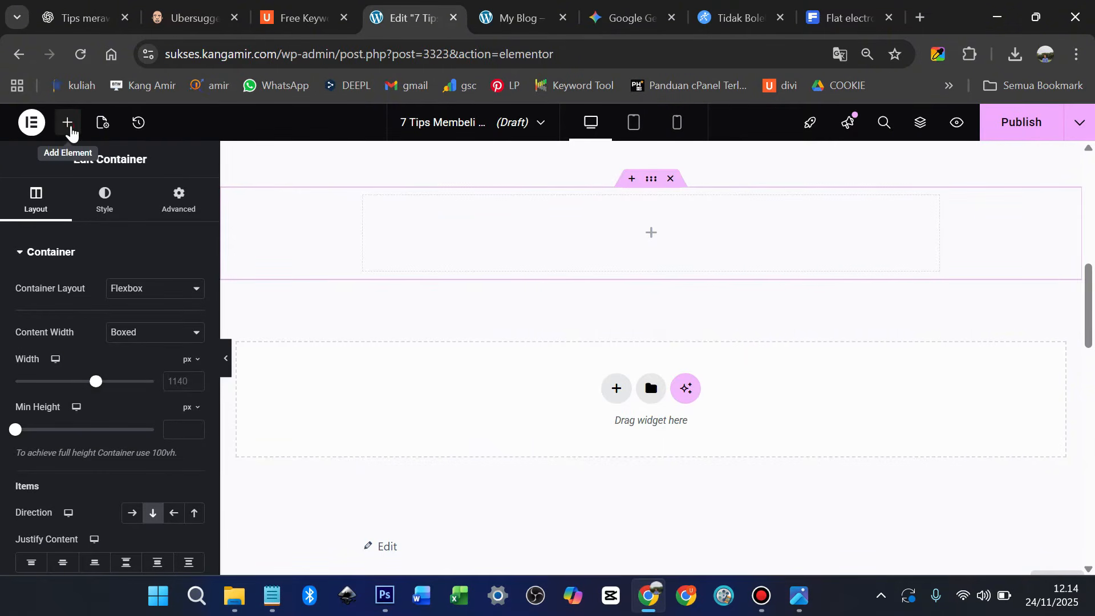
left_click(68, 122)
left_click_drag(60, 318, 519, 259)
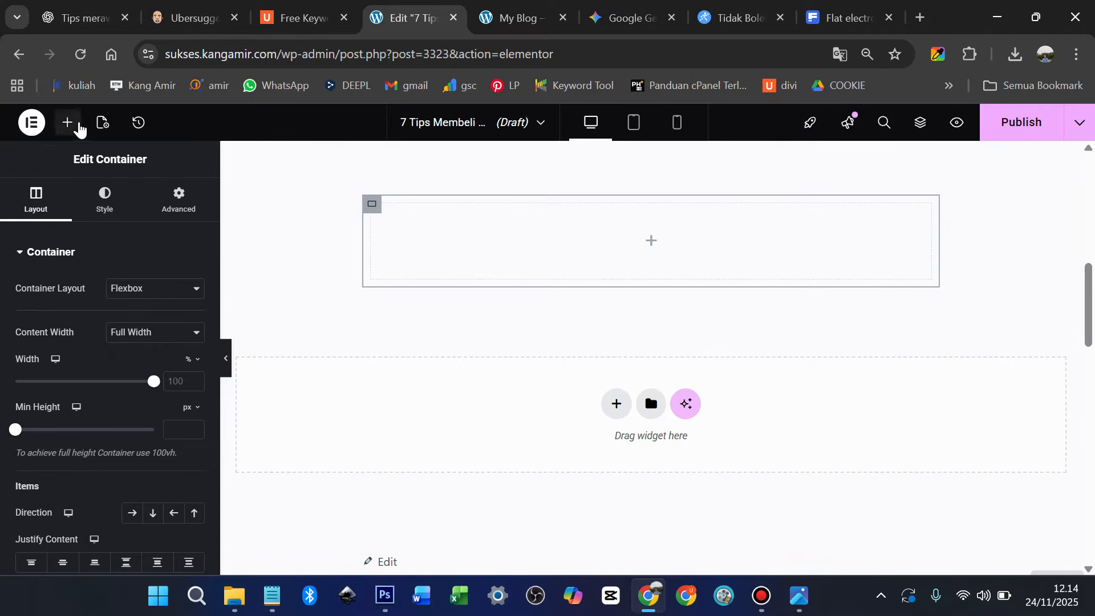
left_click(67, 122)
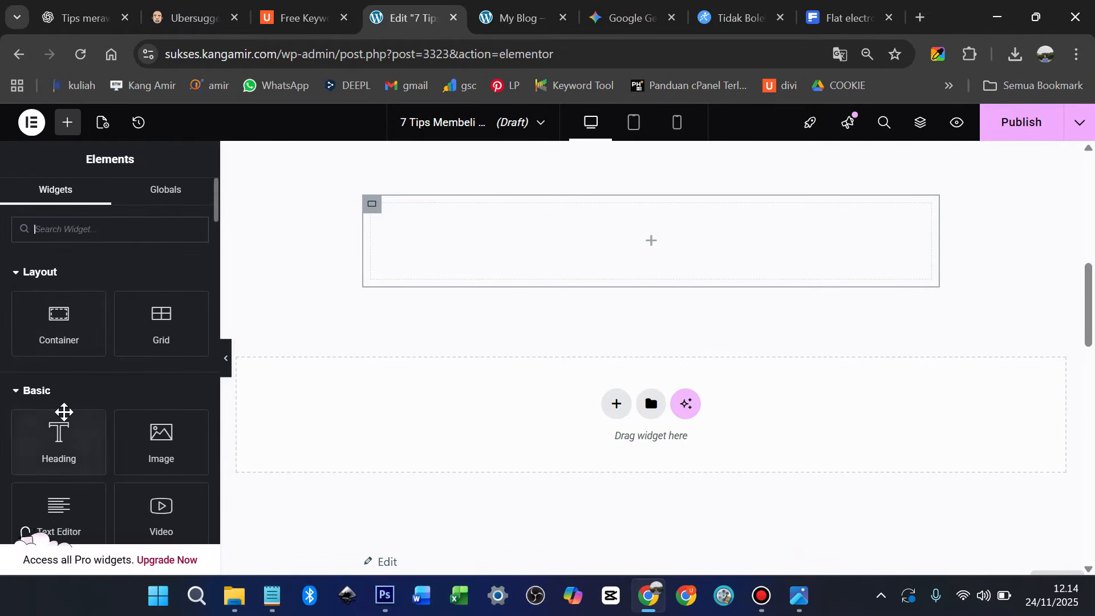
scroll(63, 412, "down", 2)
left_click_drag(63, 414, 542, 258)
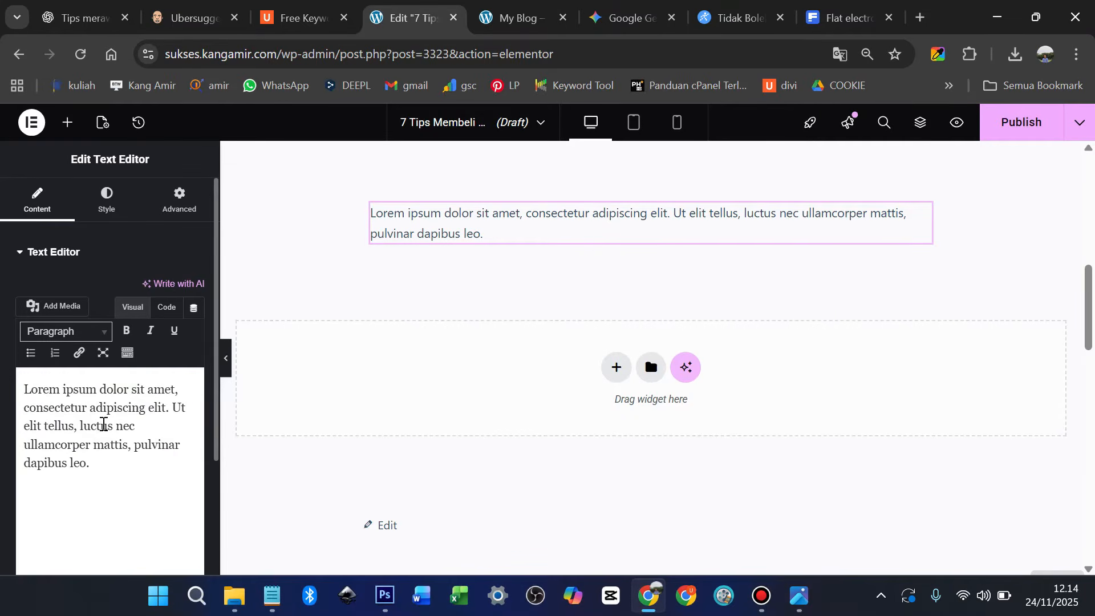
Paste the article into the widget and delete the intro note, title heading and empty line
key("ctrl+a")
key("ctrl+v")
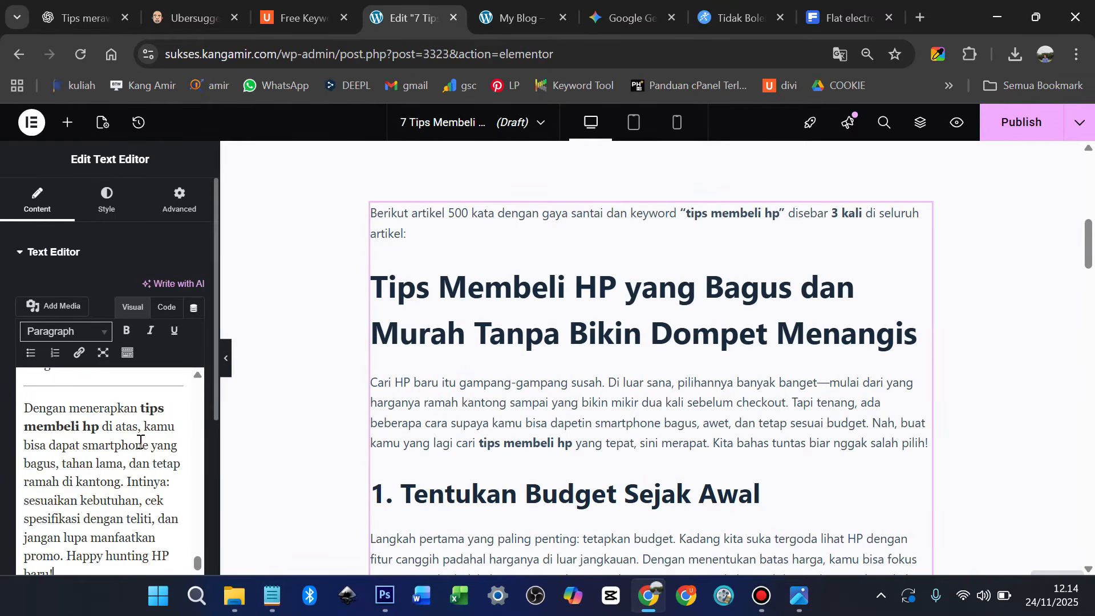
scroll(140, 441, "up", 20)
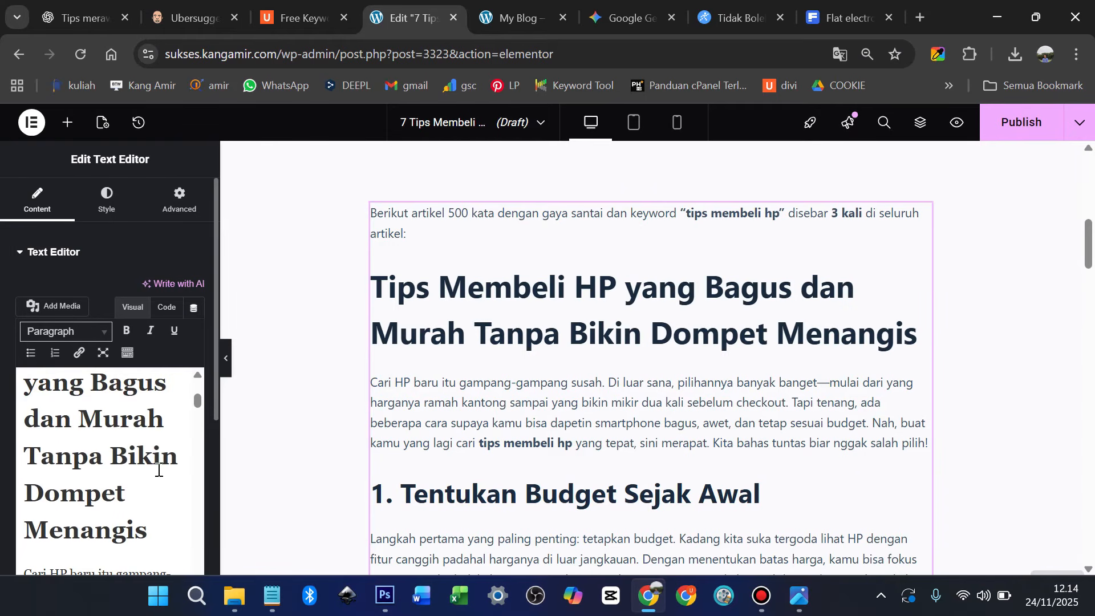
left_click_drag(147, 514, 13, 381)
key("BackSpace")
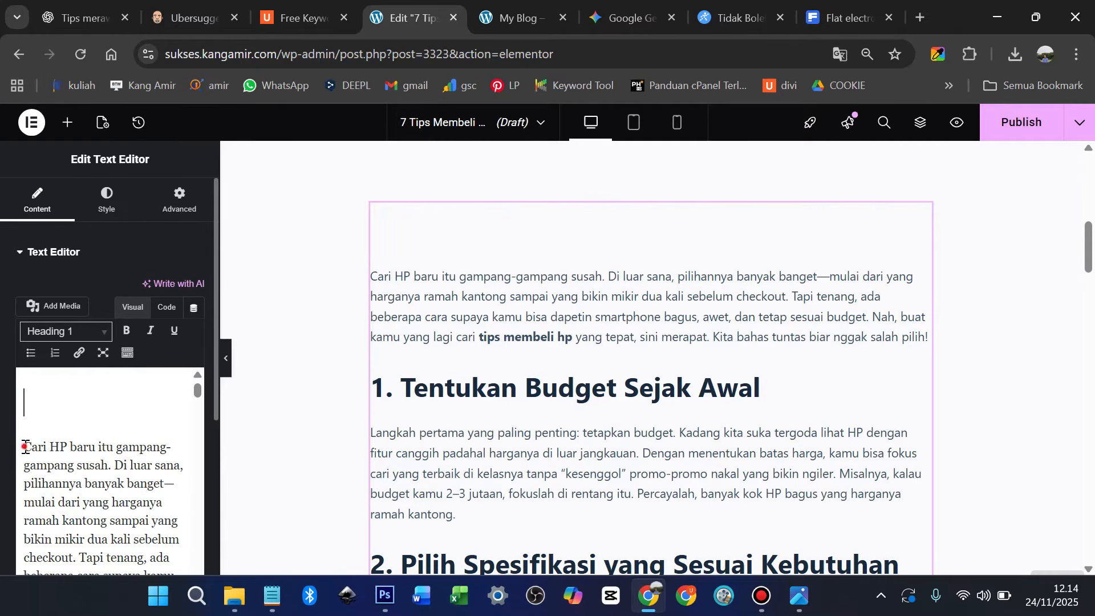
left_click(26, 448)
key("BackSpace")
scroll(618, 291, "down", 5)
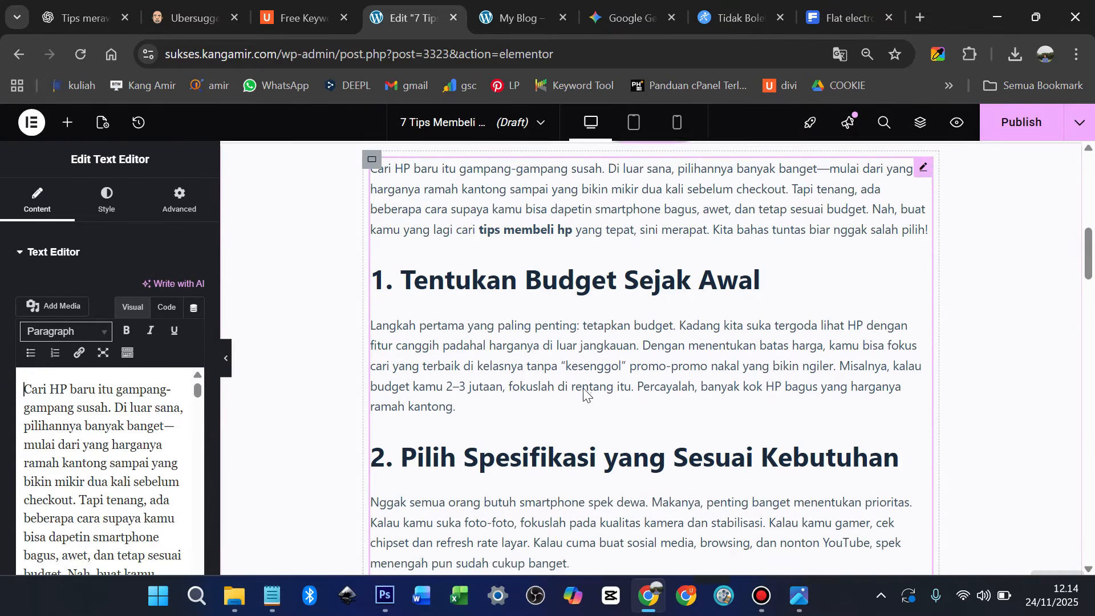
Open the 'Tips Merawat Smartphone Agar Tetap Awet 5 Tahun' post on the blog and copy its title
left_click(517, 17)
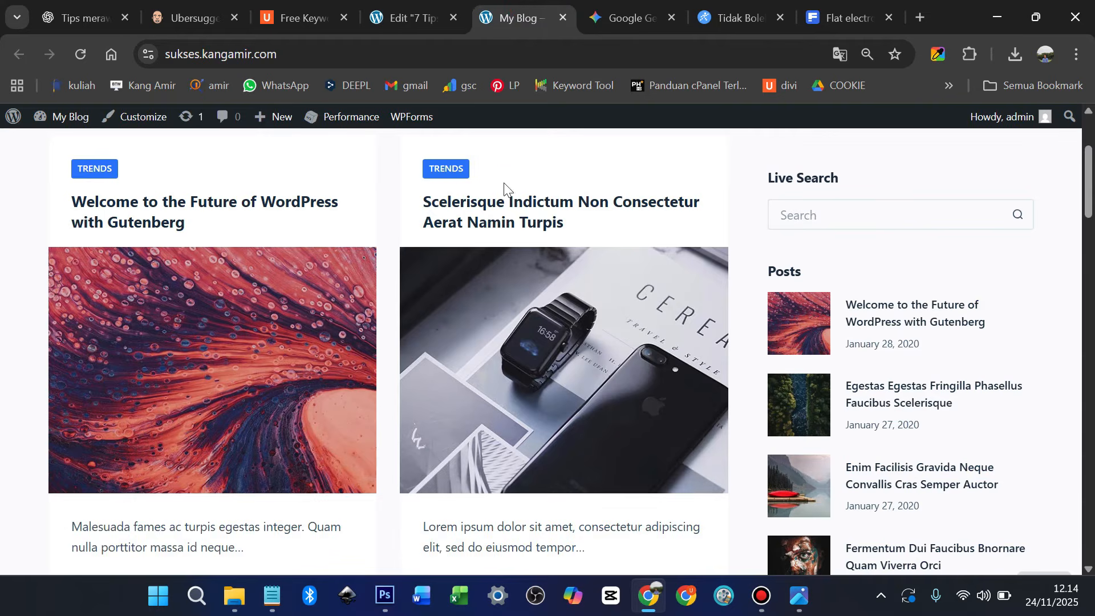
scroll(504, 183, "up", 3)
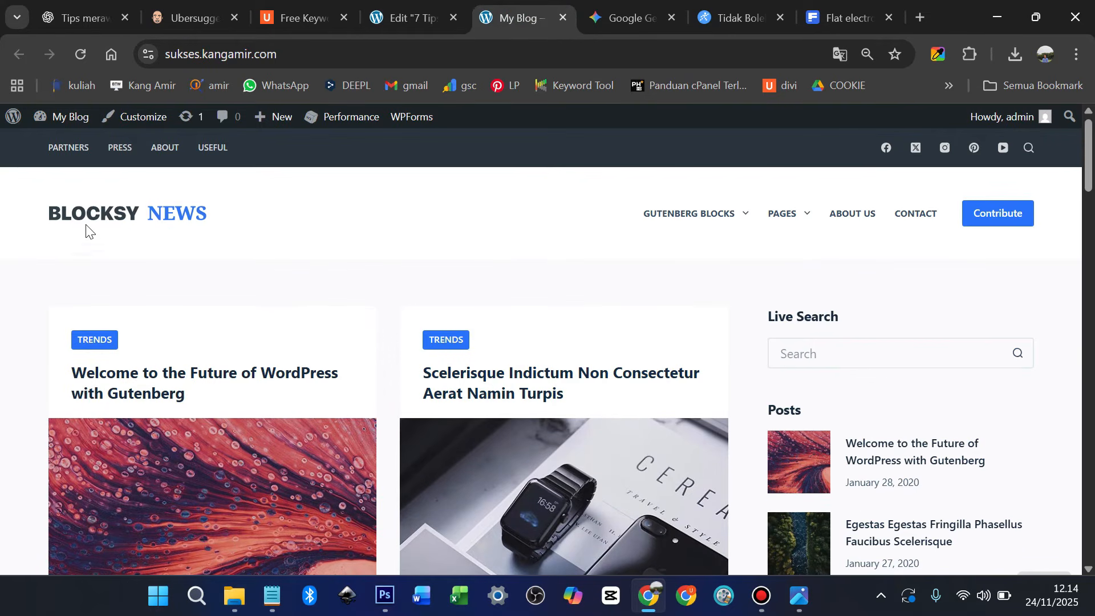
left_click(72, 215)
scroll(508, 305, "down", 1)
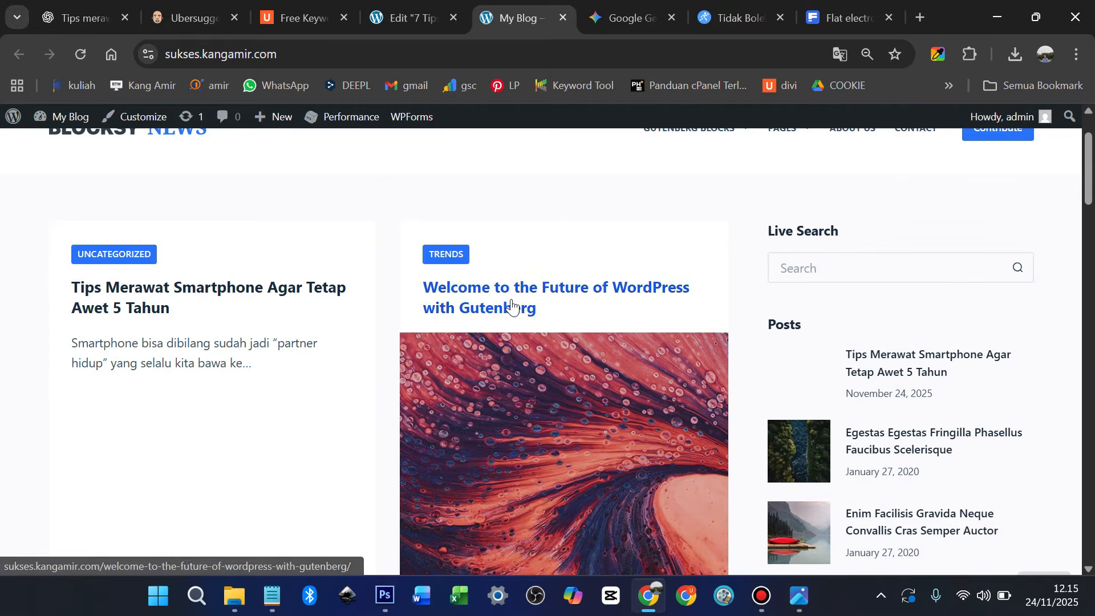
left_click(238, 297)
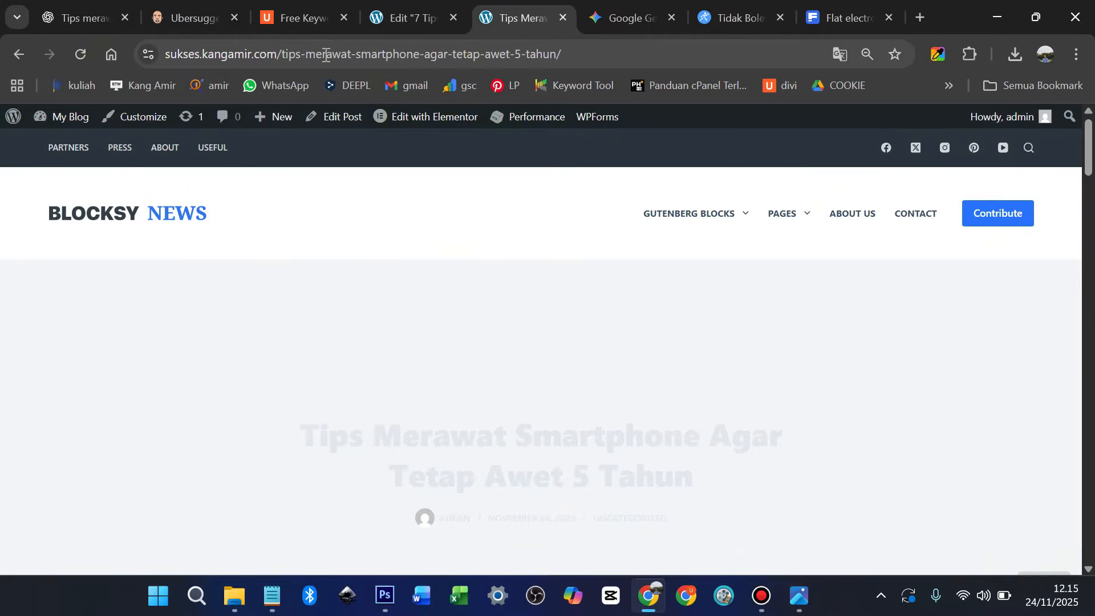
left_click_drag(425, 49, 461, 11)
Add a 'Baca Juga : Tips Merawat Smartphone Agar Tetap Awet 5 Tahun' line below tip 3's chipset paragraph
left_click(434, 18)
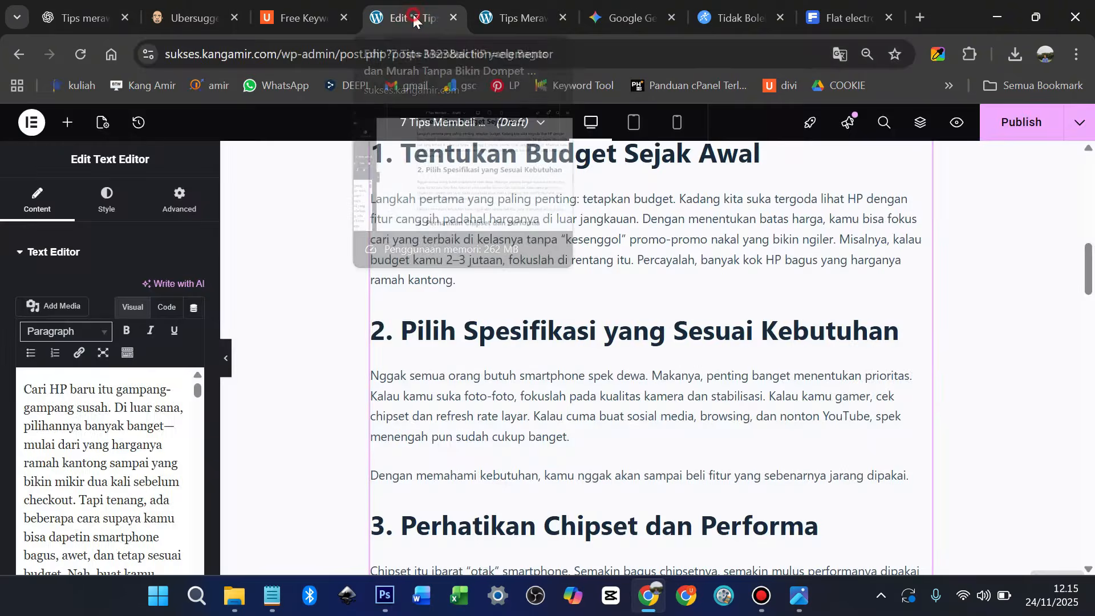
scroll(536, 374, "down", 3)
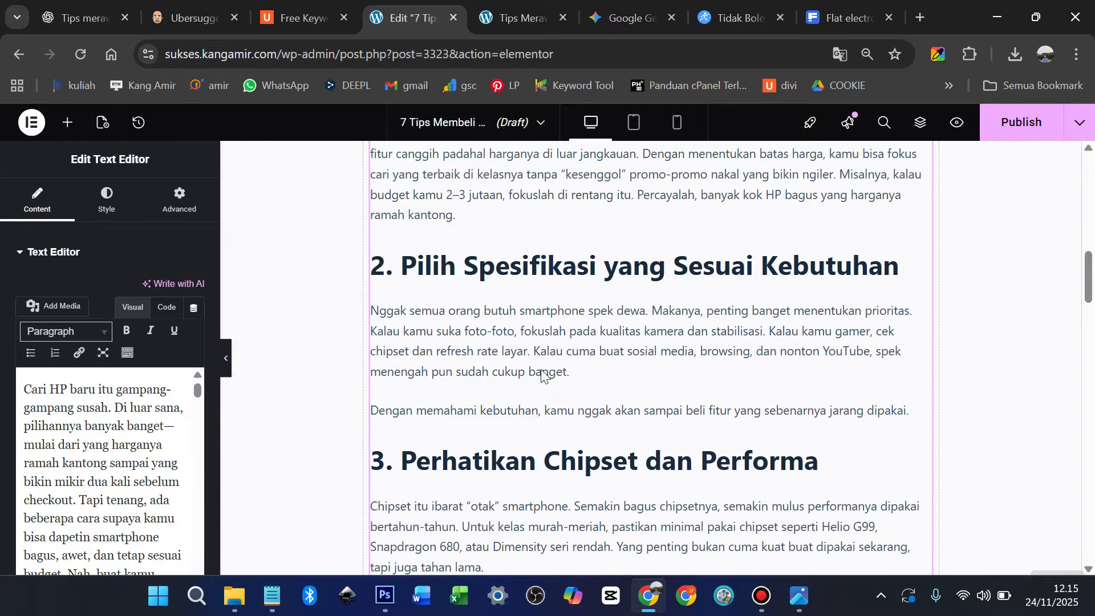
scroll(584, 294, "down", 2)
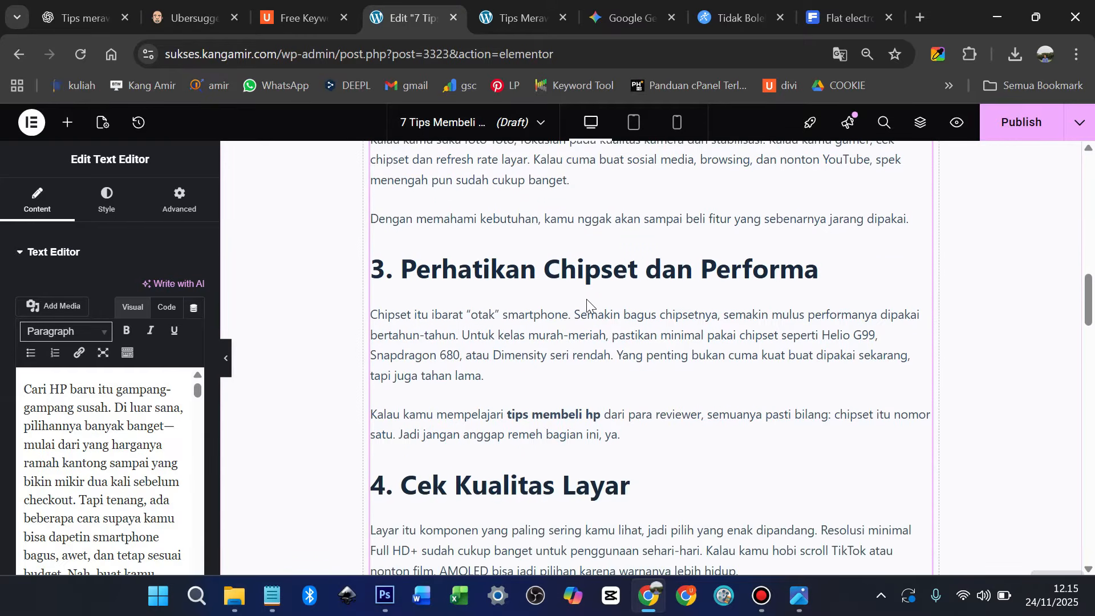
left_click(572, 385)
left_click(553, 381)
key("Return")
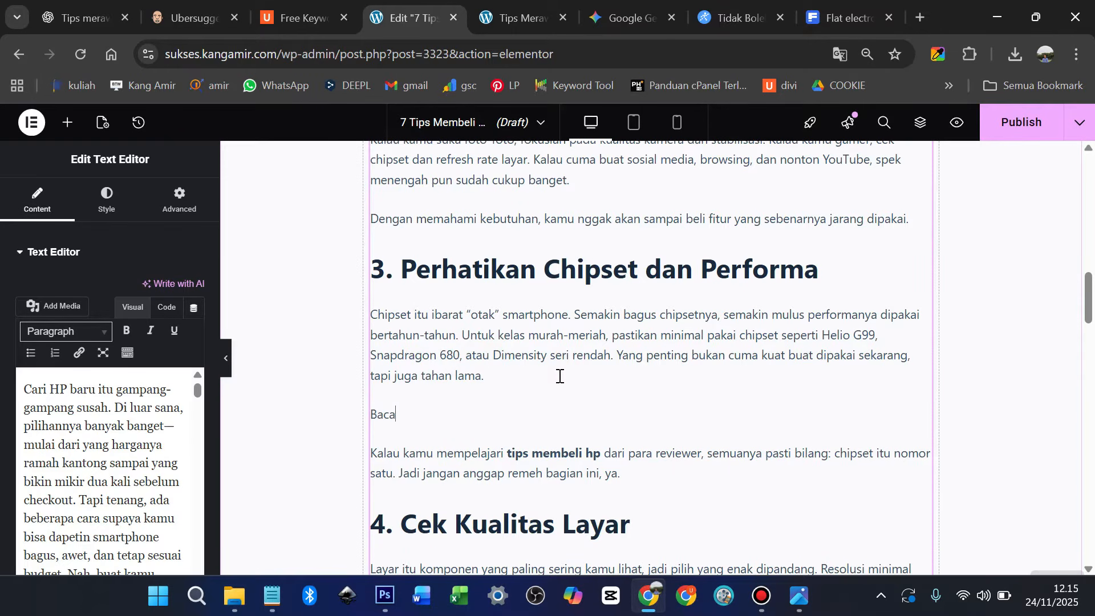
type("Baca Juga :")
type("Tips Merawat Smartphone Agar Tetap Awet 5 Tahun")
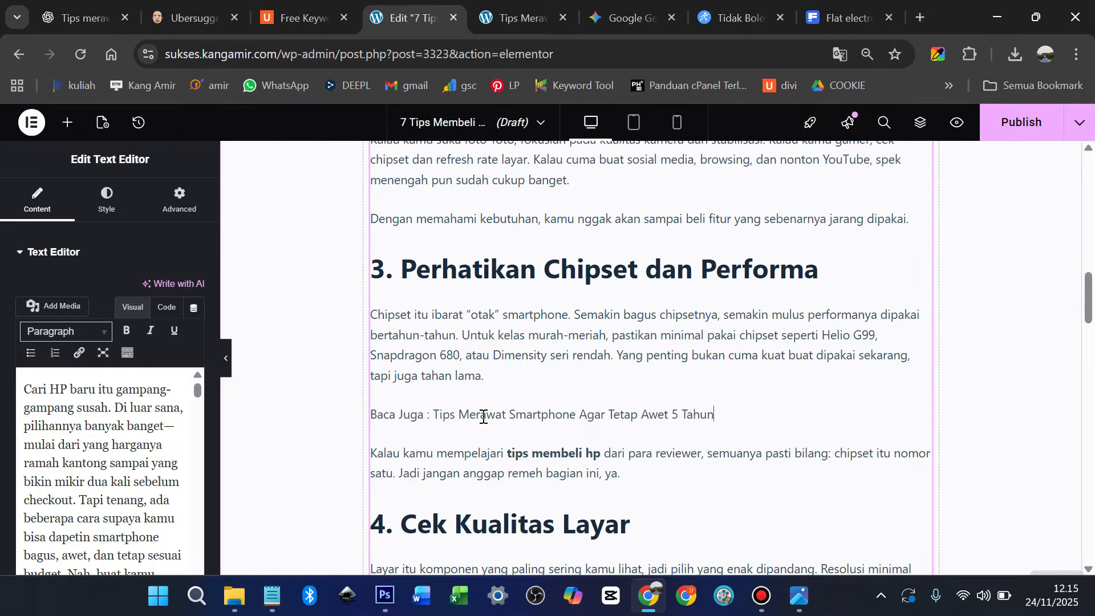
left_click_drag(437, 414, 717, 414)
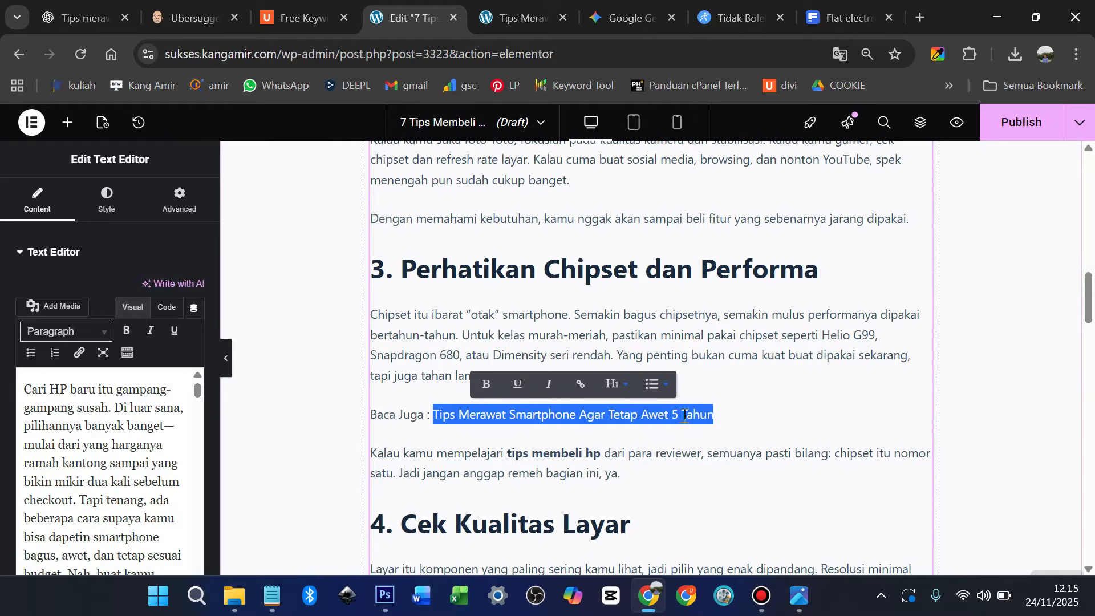
Link the 'Tips Merawat Smartphone Agar Tetap Awet 5 Tahun' text to that post's URL
left_click(580, 384)
left_click(513, 17)
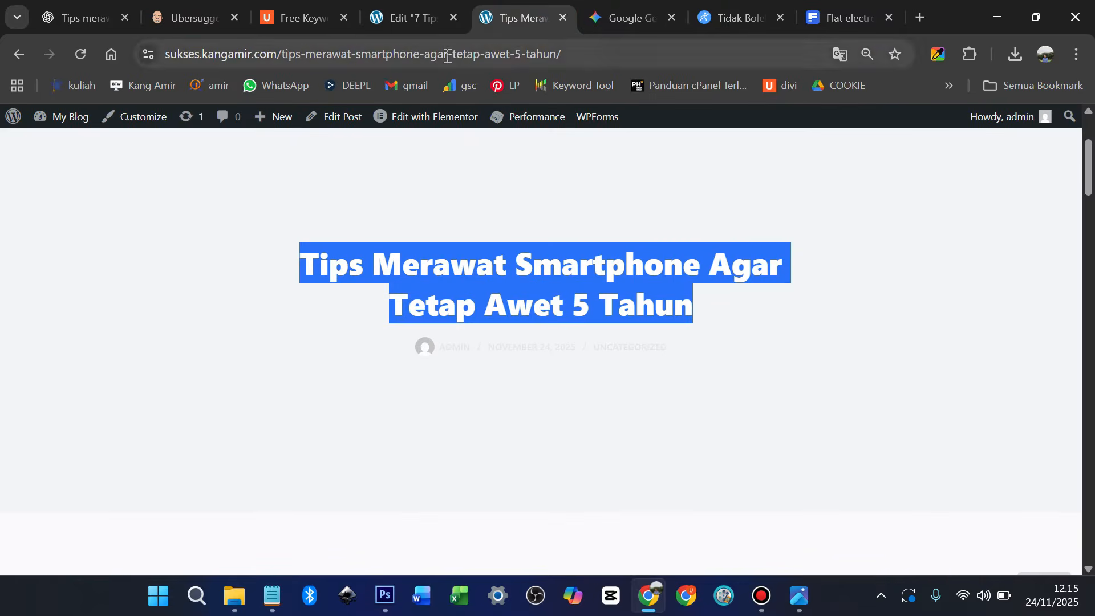
left_click(446, 54)
left_click(453, 6)
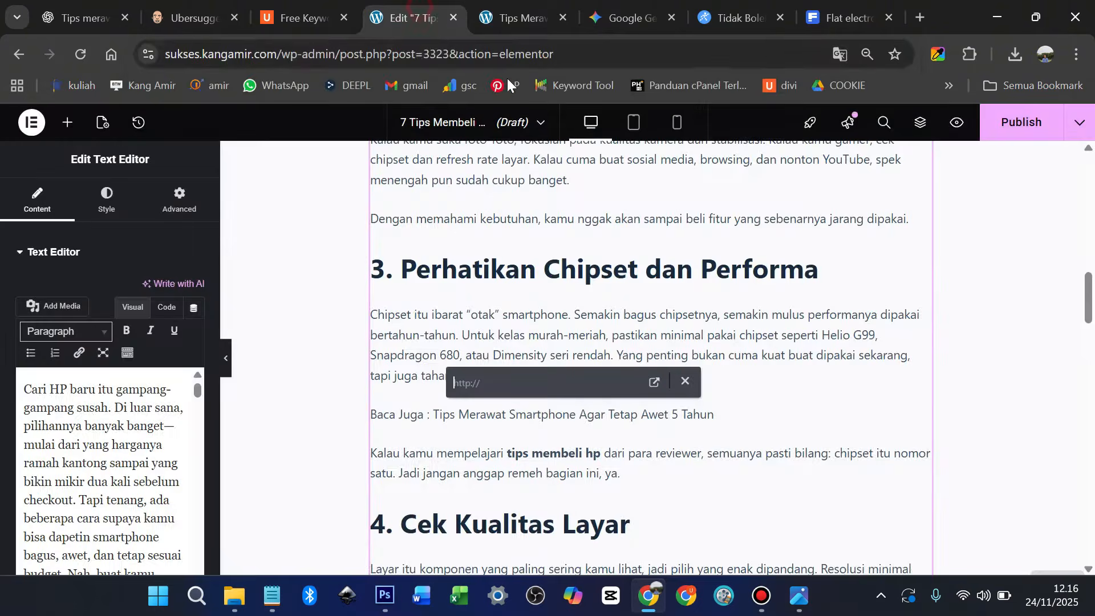
key("ctrl+v")
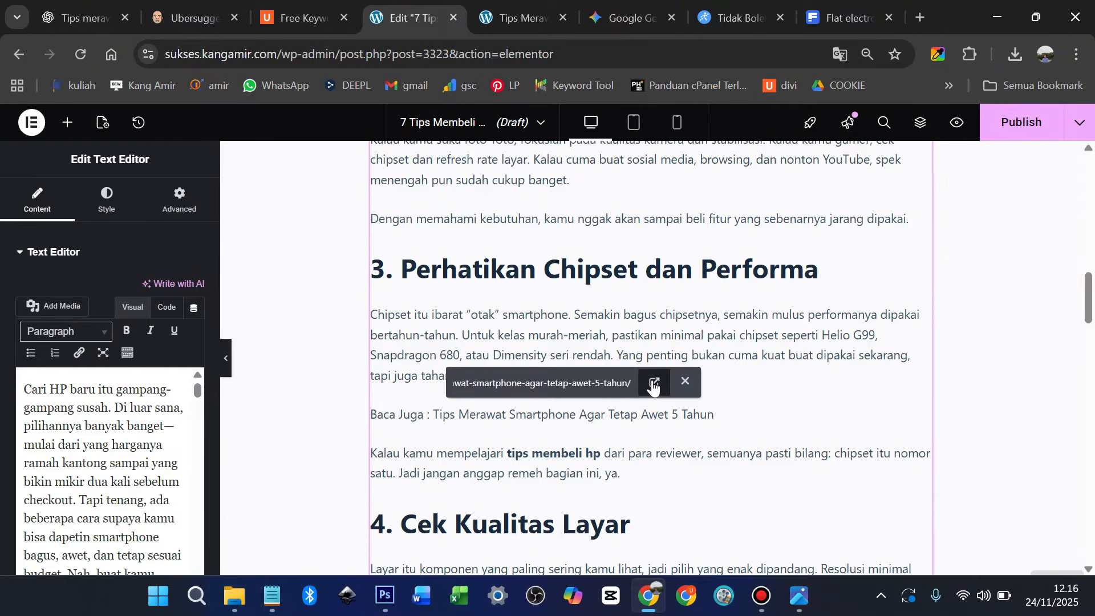
key("Return")
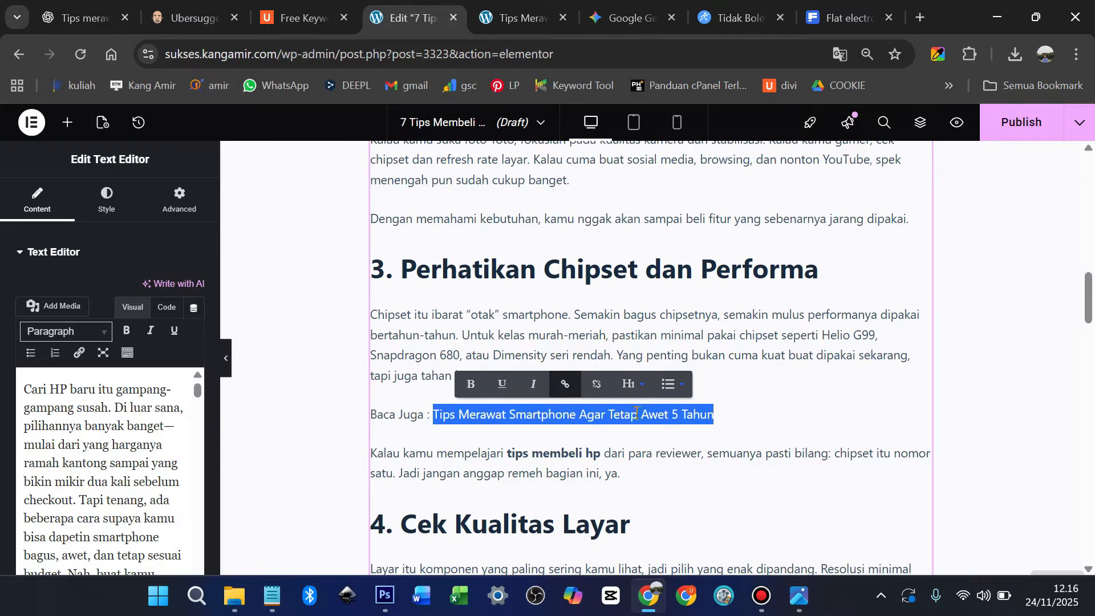
left_click(645, 444)
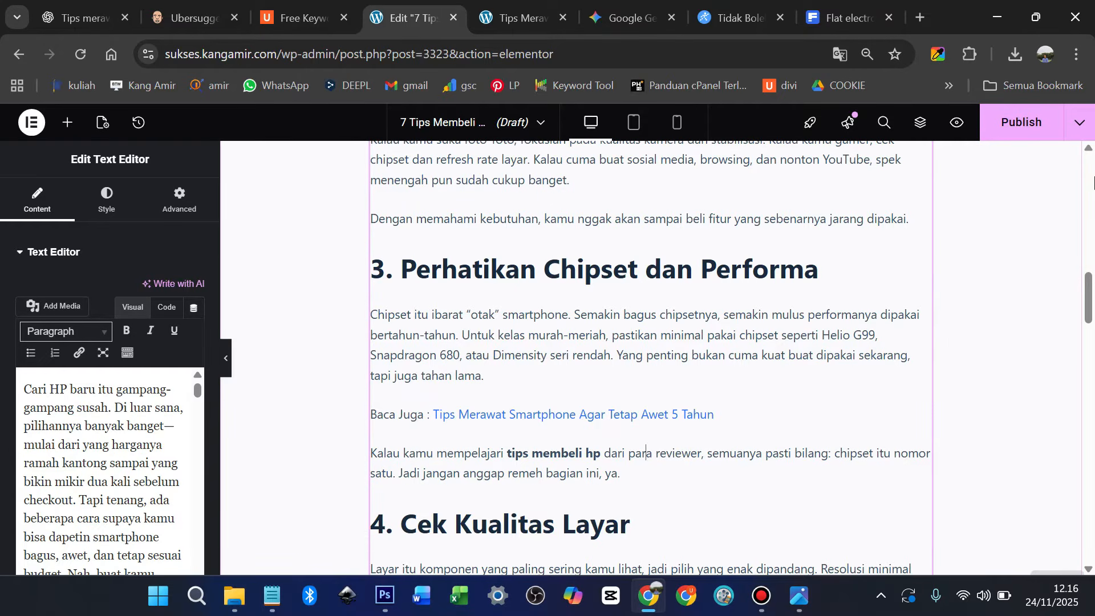
left_click(1079, 122)
Save the post as a draft and preview it to verify the Baca Juga link
left_click(1030, 164)
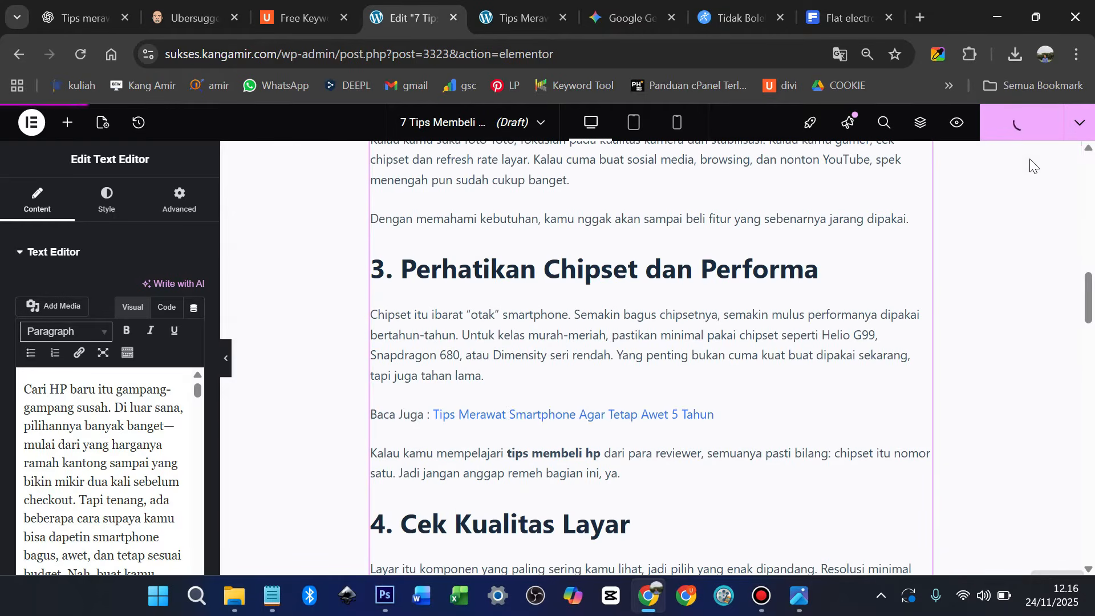
left_click(957, 122)
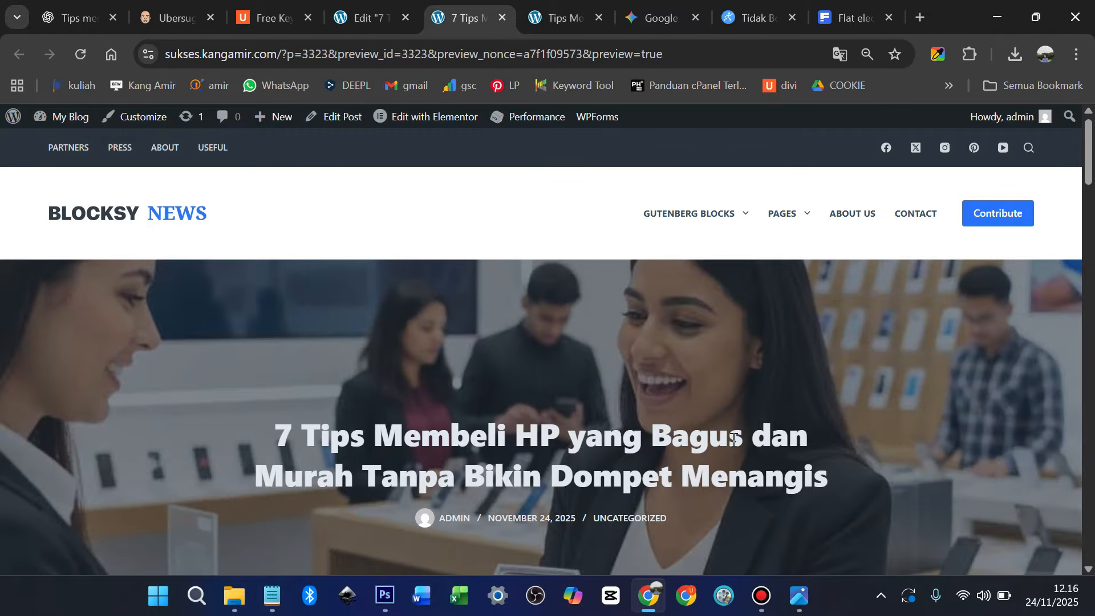
scroll(604, 461, "down", 13)
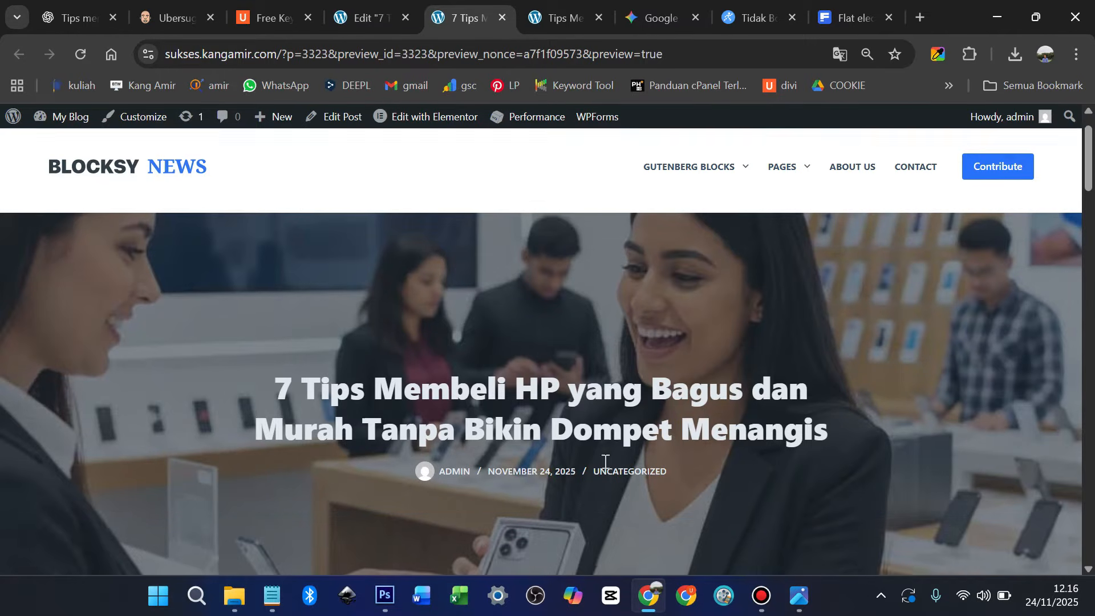
scroll(604, 461, "down", 6)
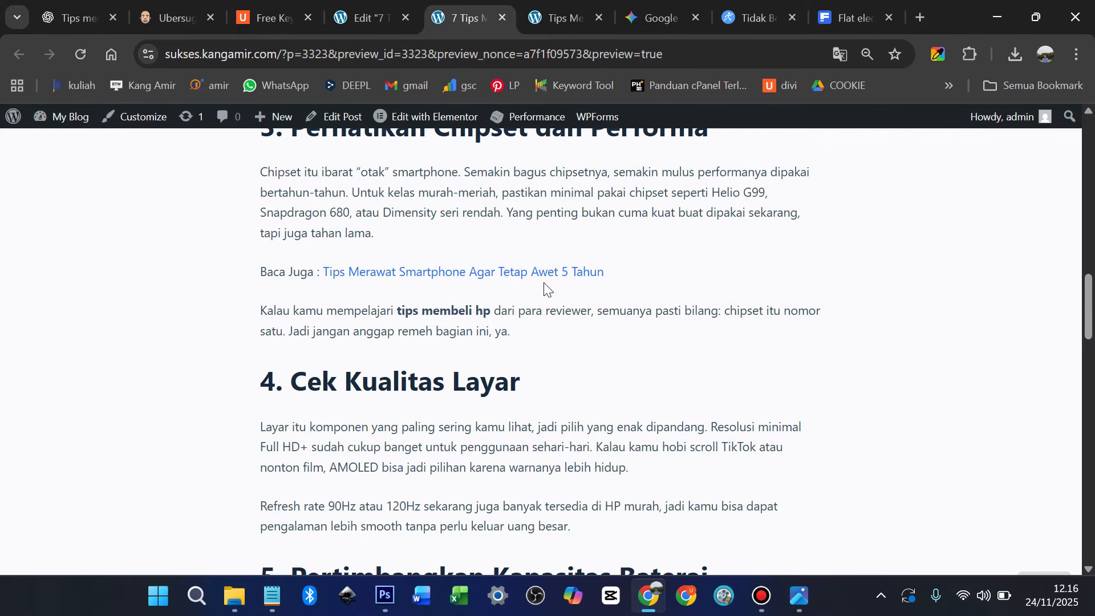
left_click(353, 18)
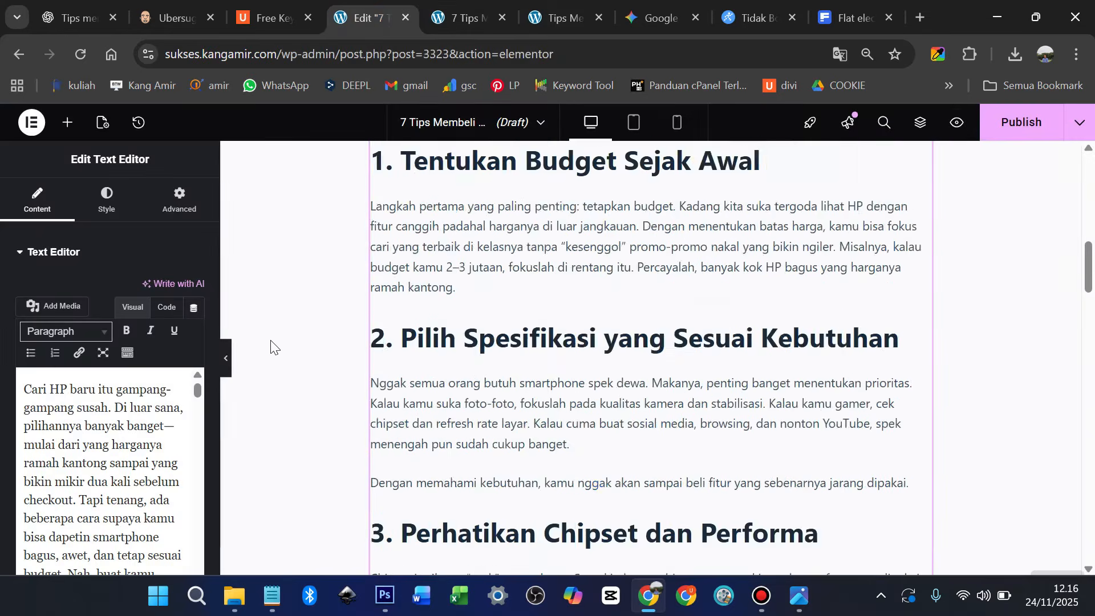
scroll(271, 347, "up", 15)
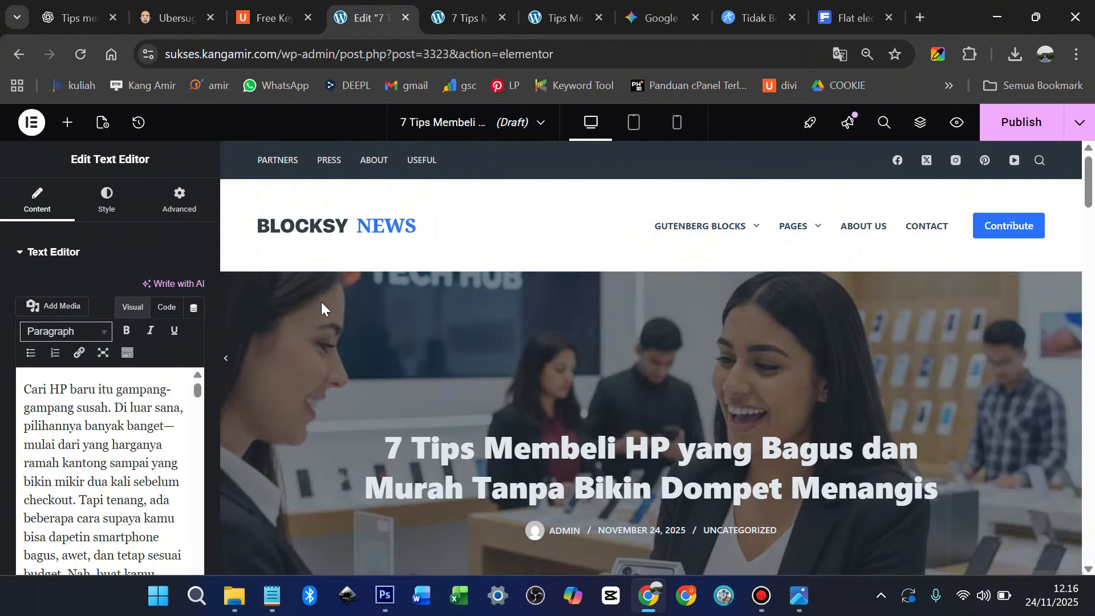
scroll(320, 303, "down", 10)
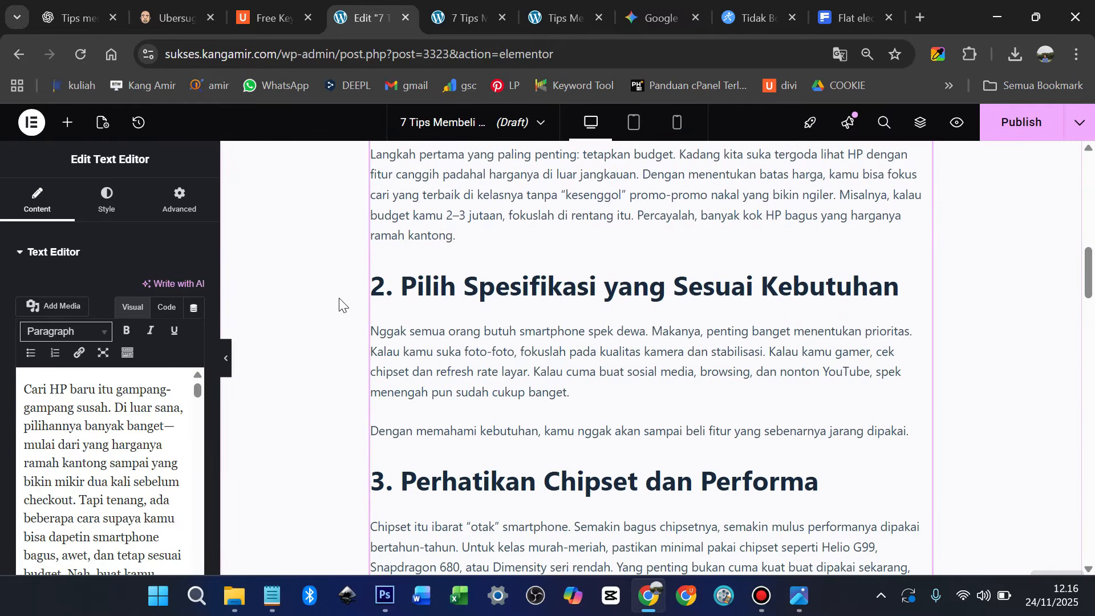
scroll(117, 399, "down", 5)
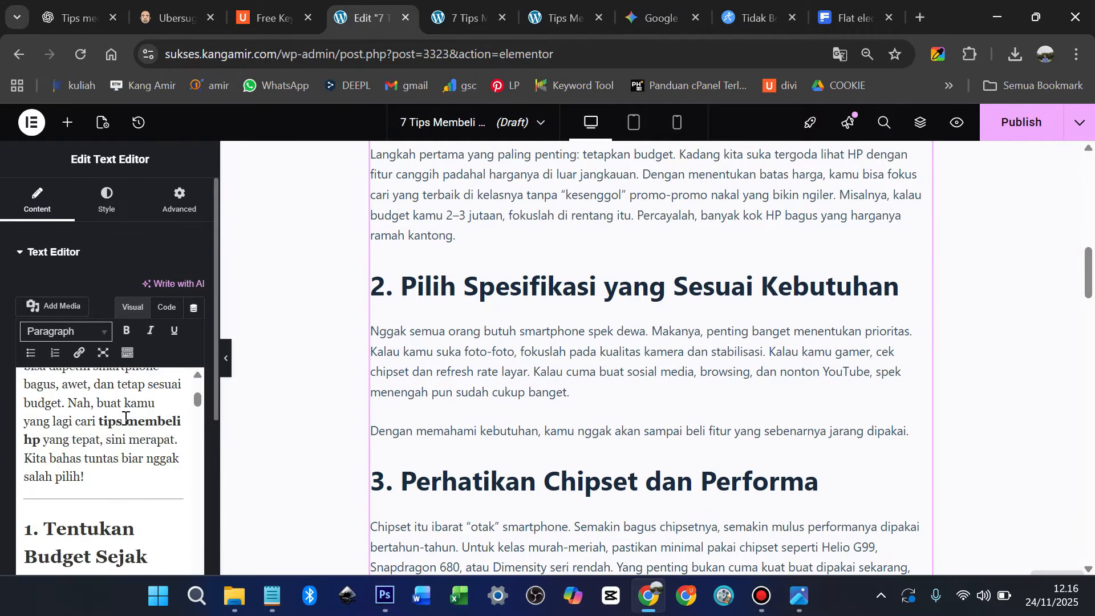
left_click(116, 445)
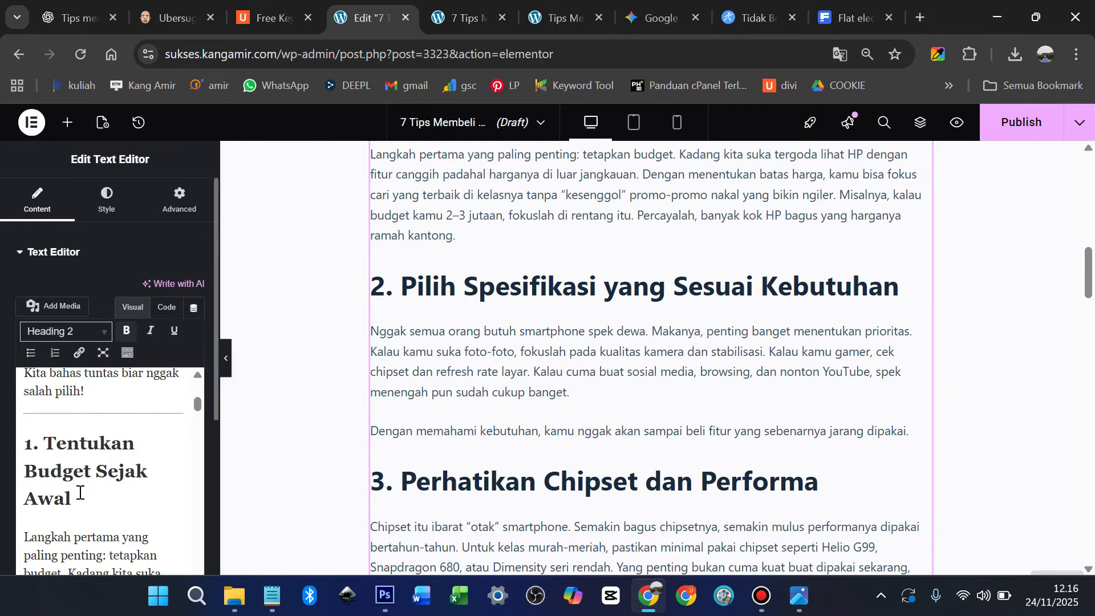
scroll(87, 487, "down", 5)
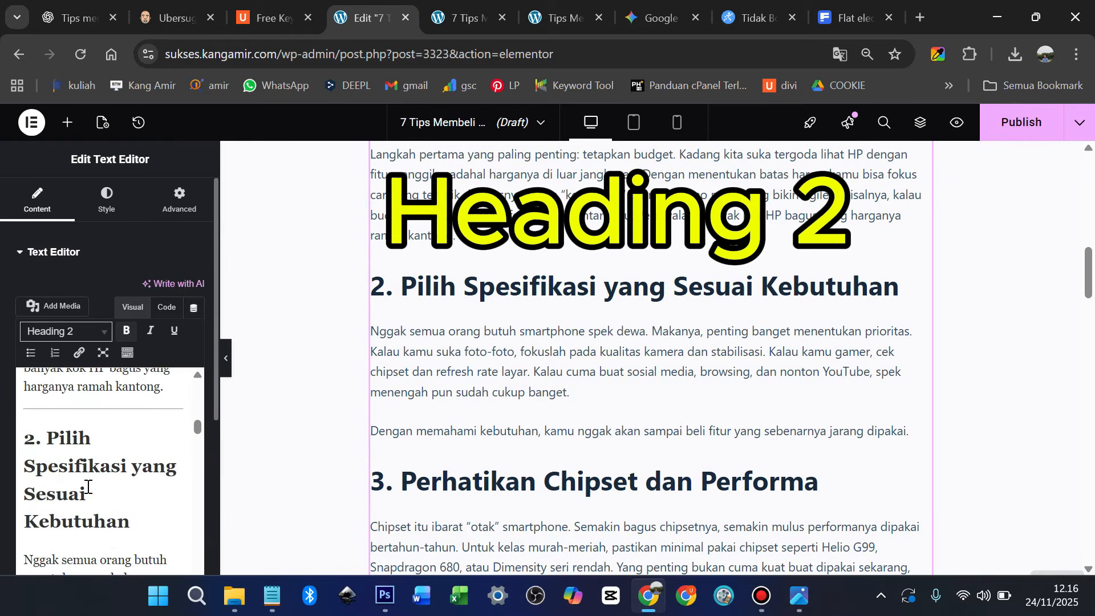
left_click(90, 467)
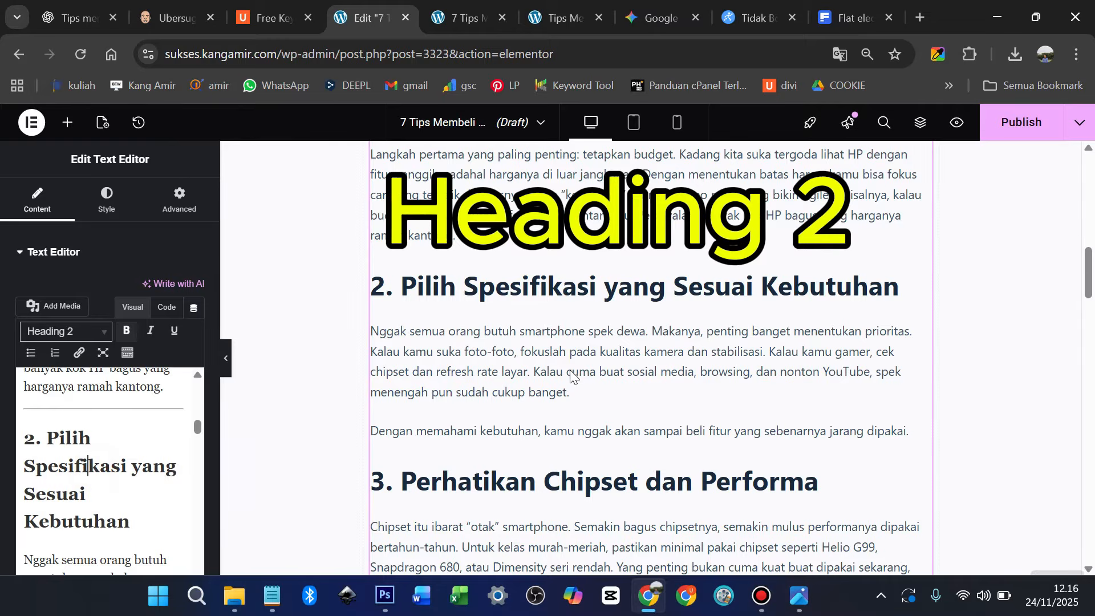
scroll(579, 365, "up", 15)
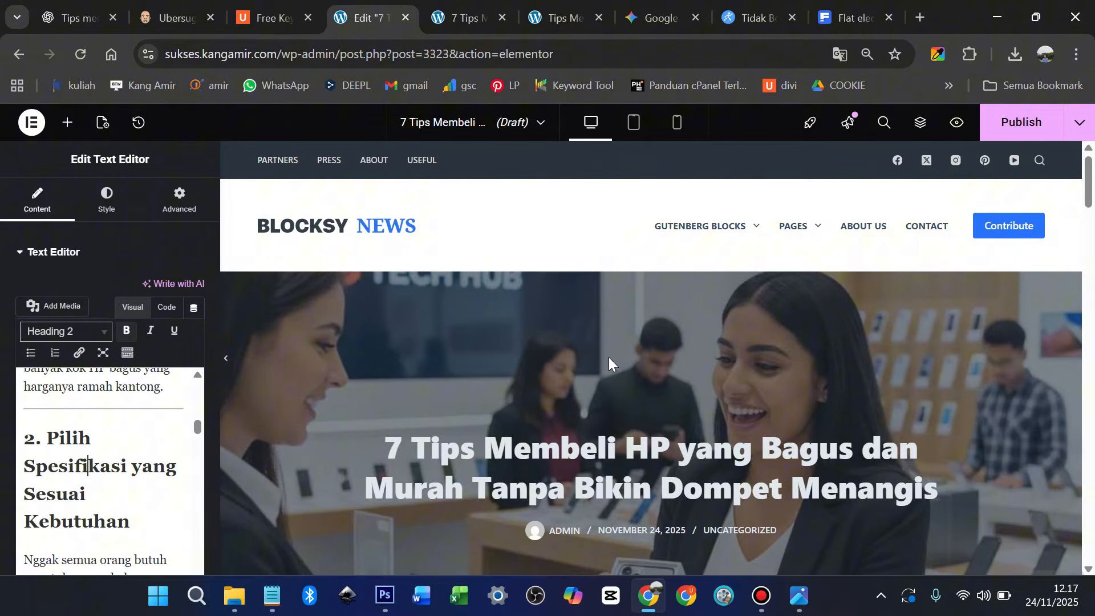
Publish the post and check it on the site's homepage
left_click(1021, 127)
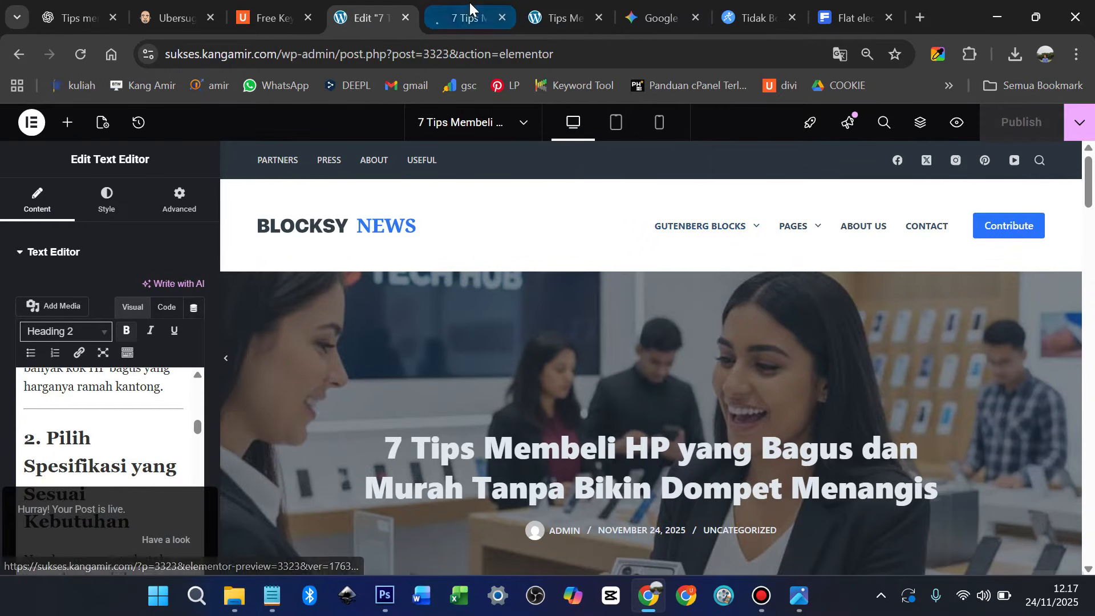
left_click(464, 16)
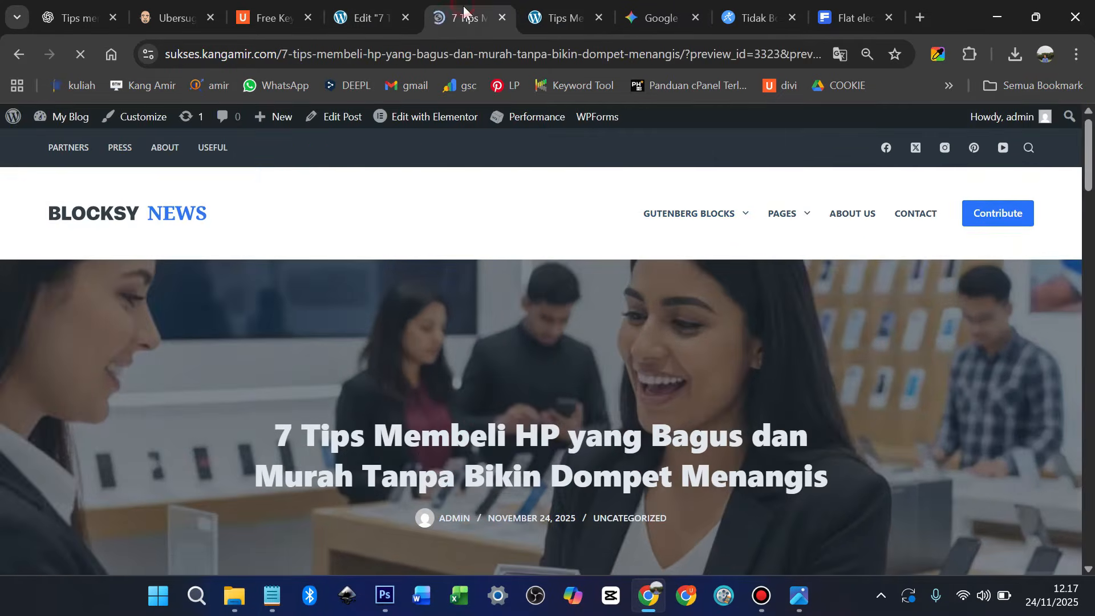
left_click(86, 217)
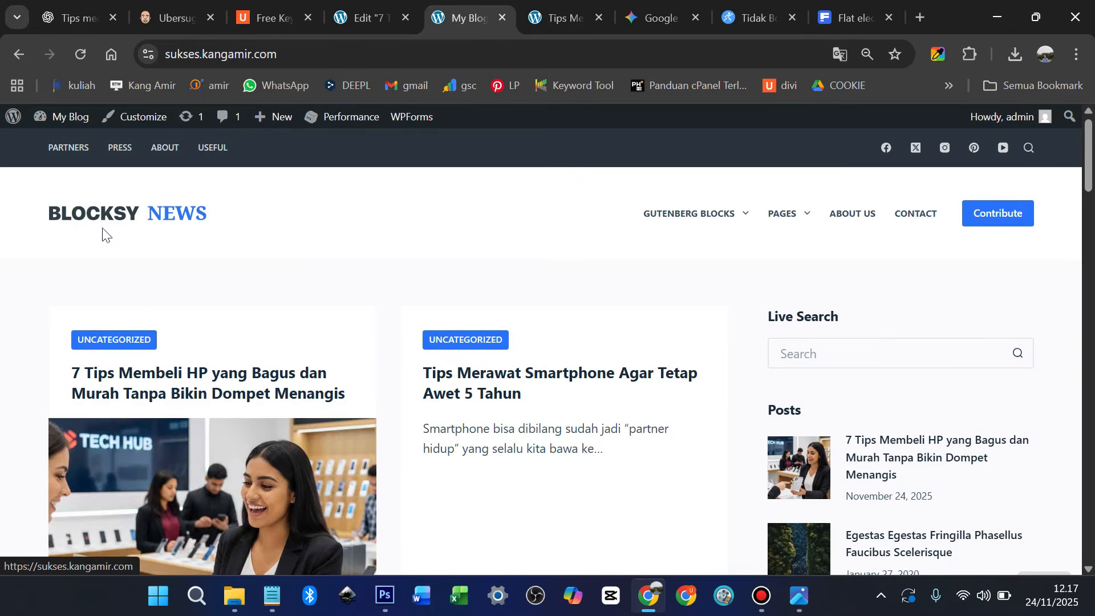
scroll(234, 354, "down", 1)
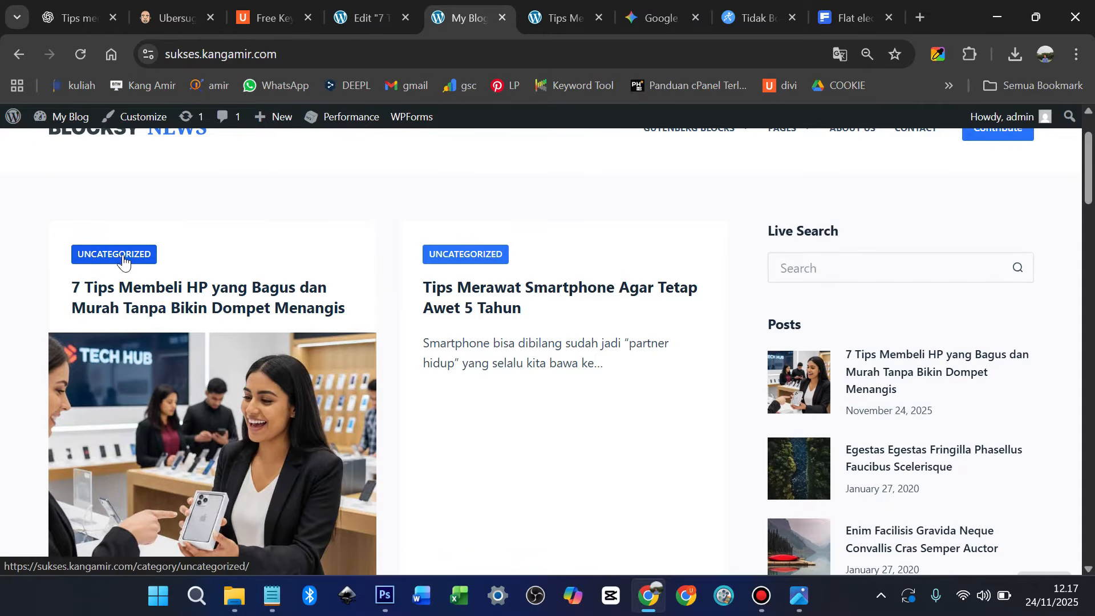
scroll(434, 399, "up", 1)
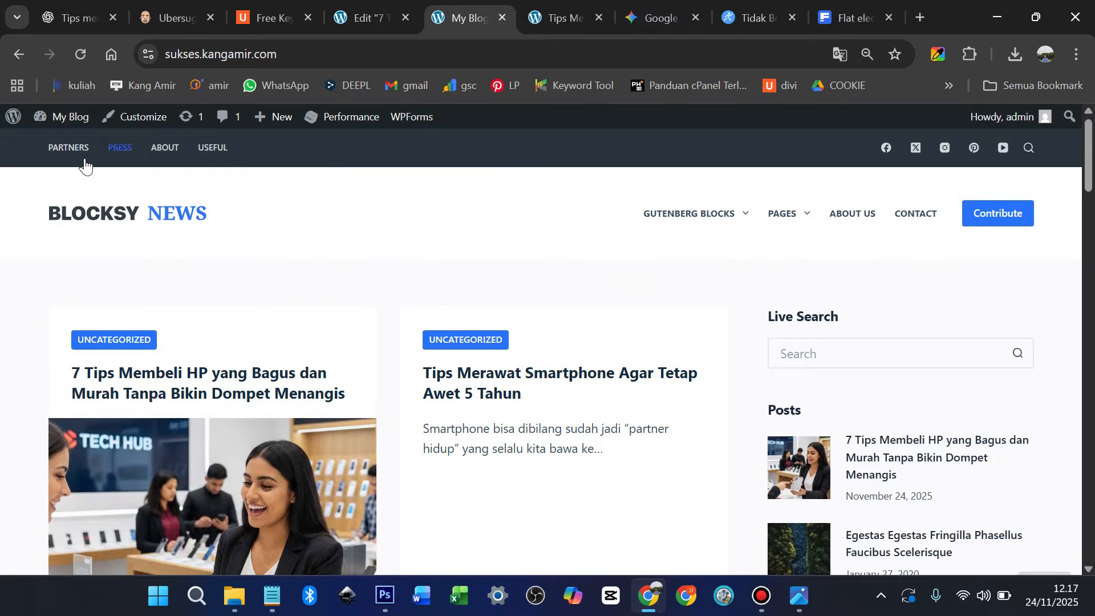
Reopen the published post in the standard editor from Posts > All Posts
mouse_move(25, 127)
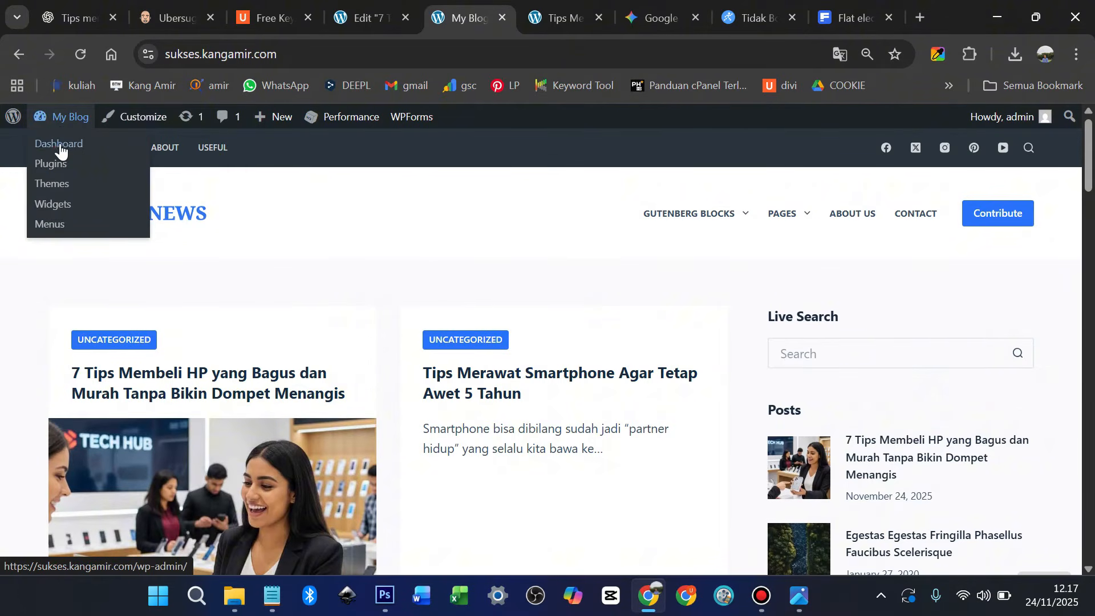
left_click(121, 184)
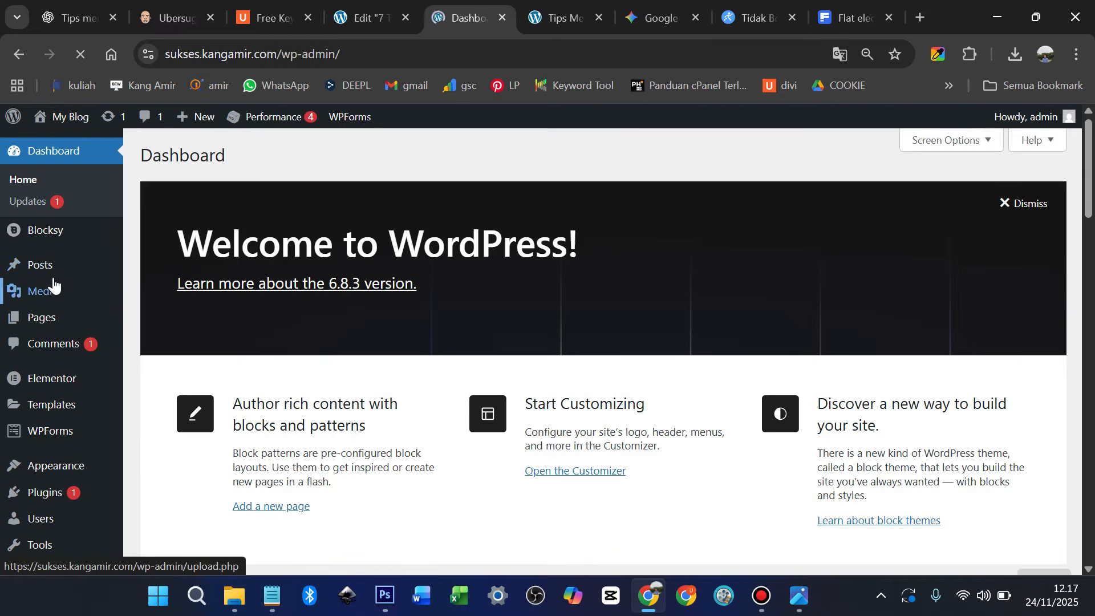
mouse_move(52, 265)
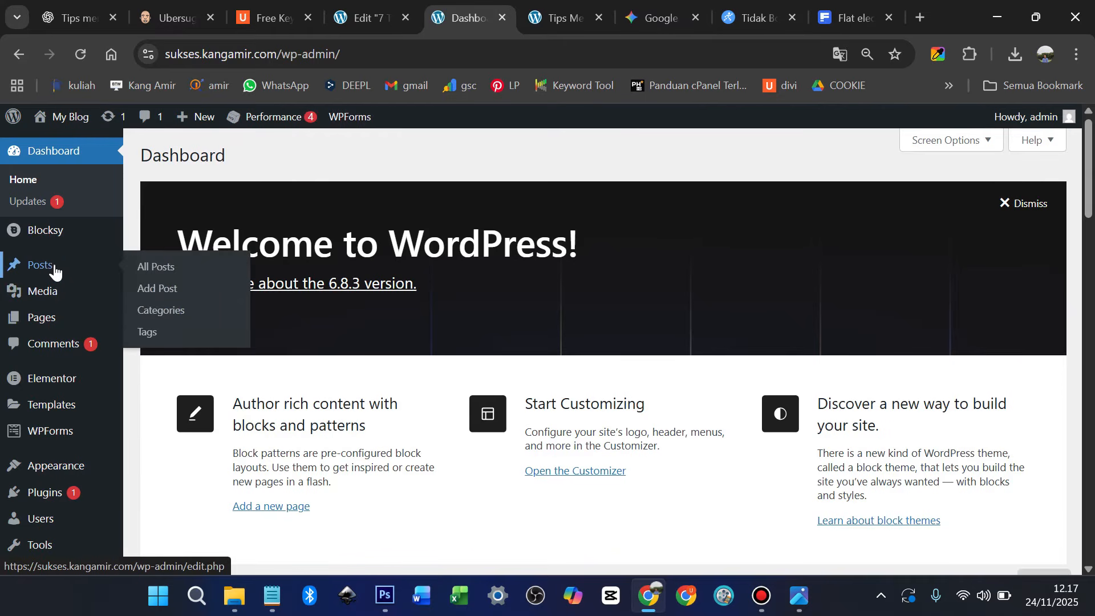
left_click(160, 274)
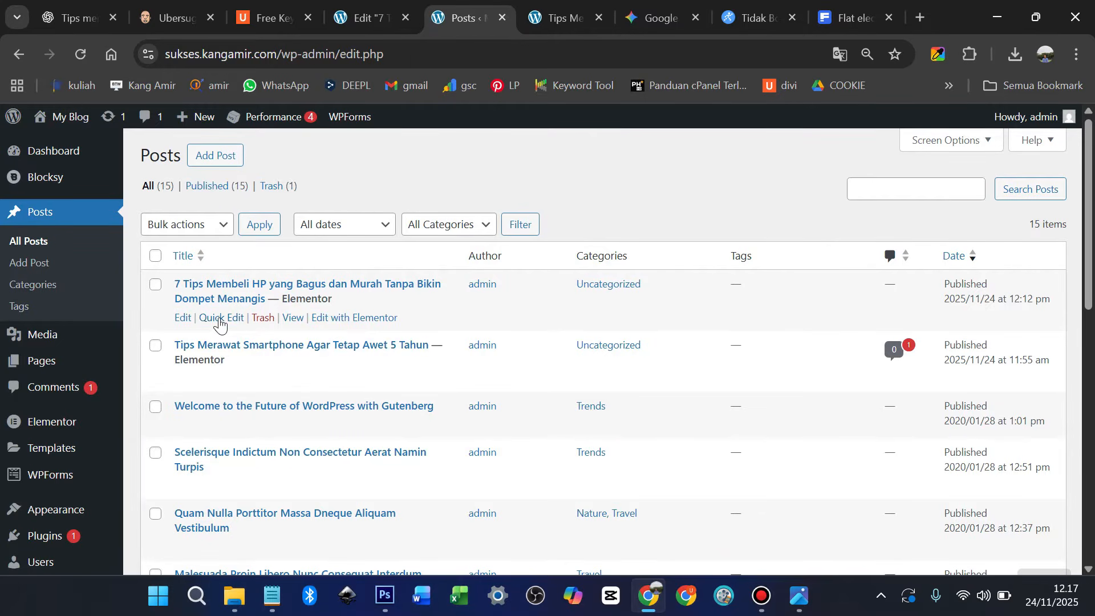
left_click(180, 320)
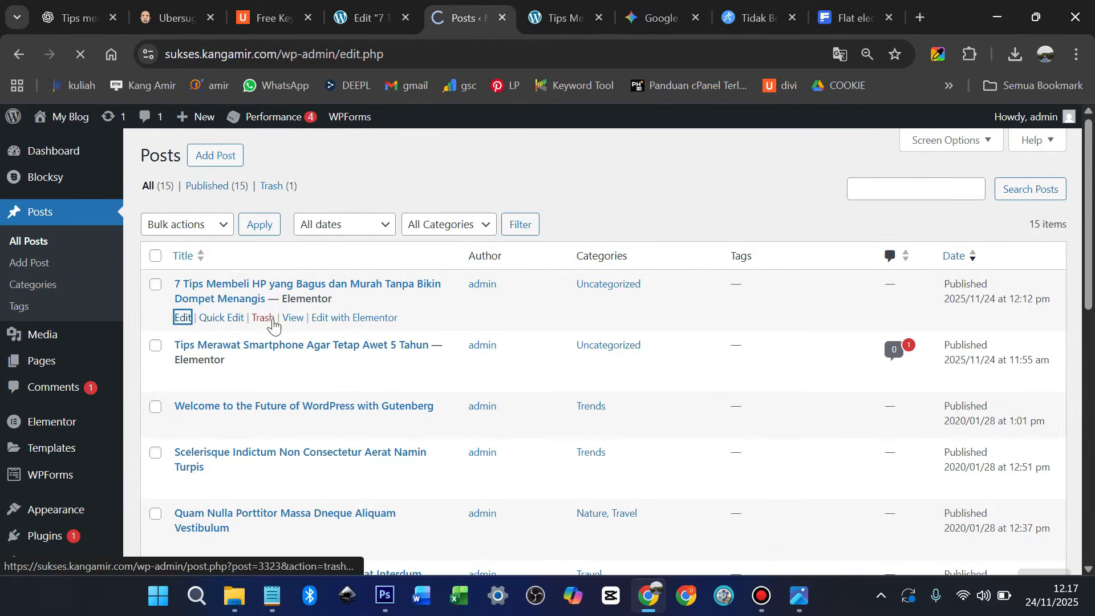
scroll(987, 362, "down", 3)
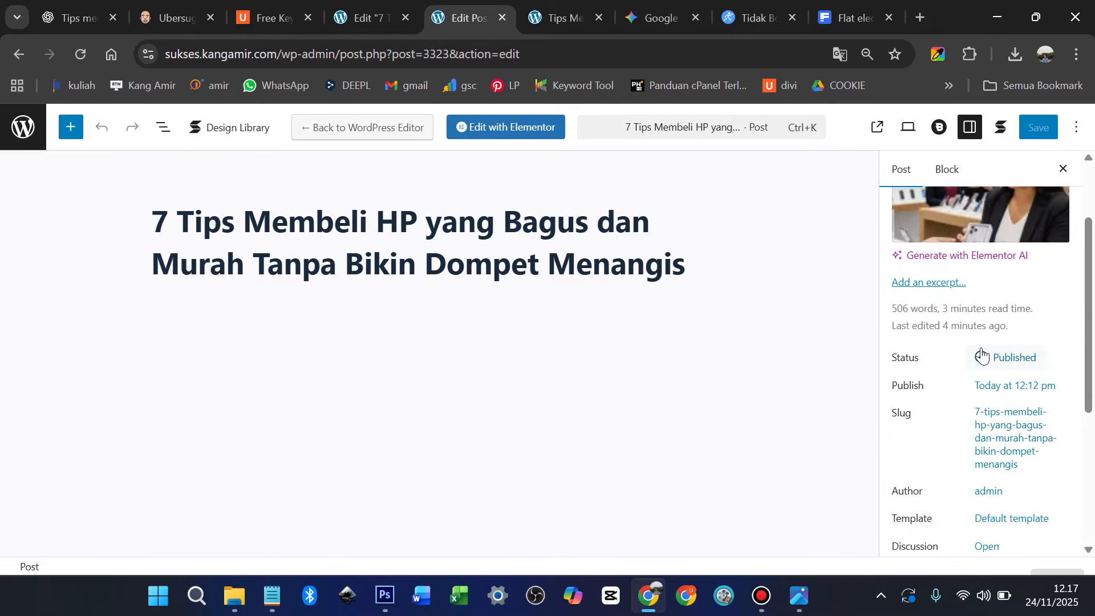
Create a new 'Smarpthone' category for the post
scroll(980, 357, "down", 5)
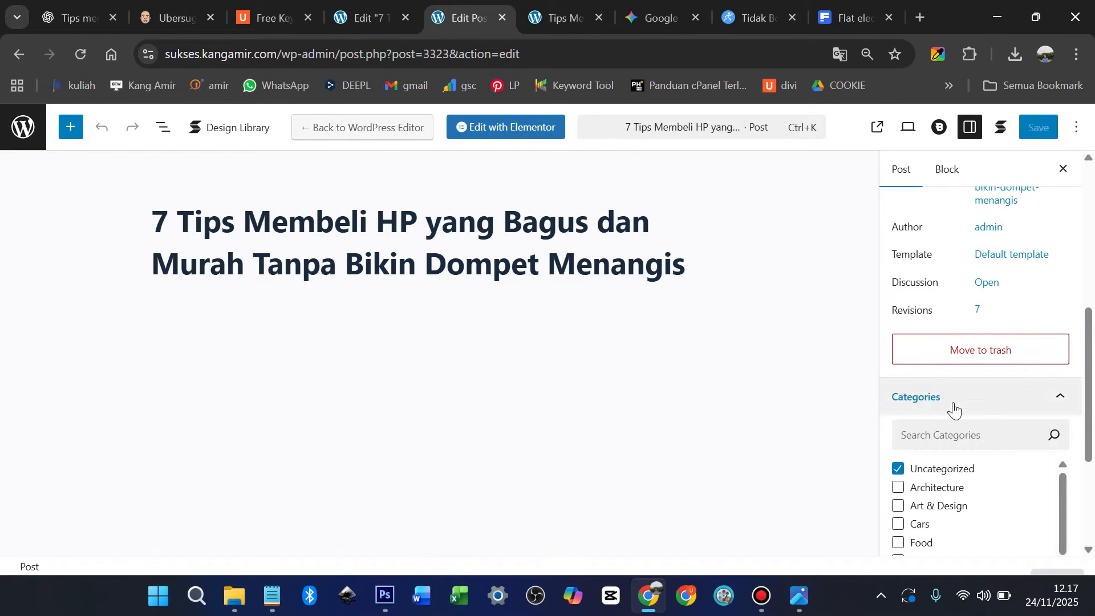
scroll(953, 409, "down", 2)
scroll(953, 409, "down", 1)
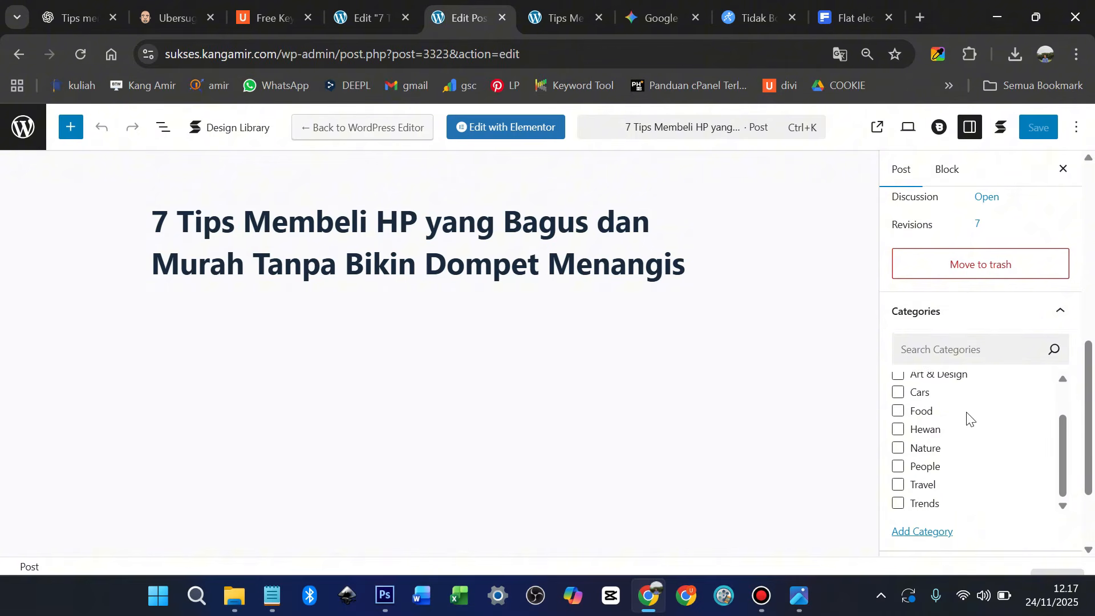
scroll(956, 374, "up", 3)
scroll(966, 392, "down", 3)
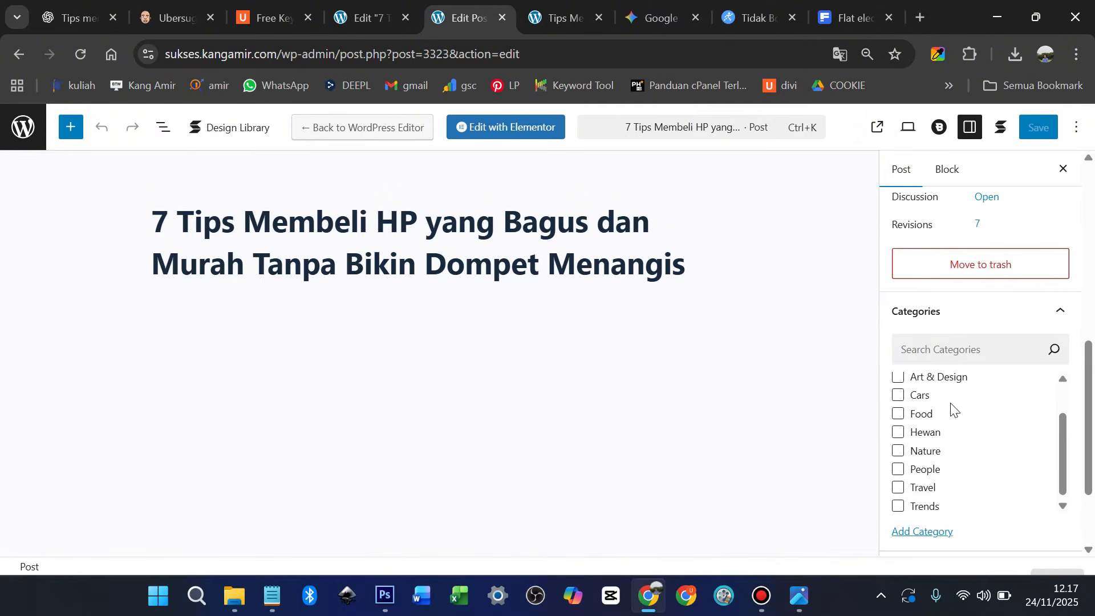
scroll(951, 409, "up", 2)
scroll(953, 416, "down", 2)
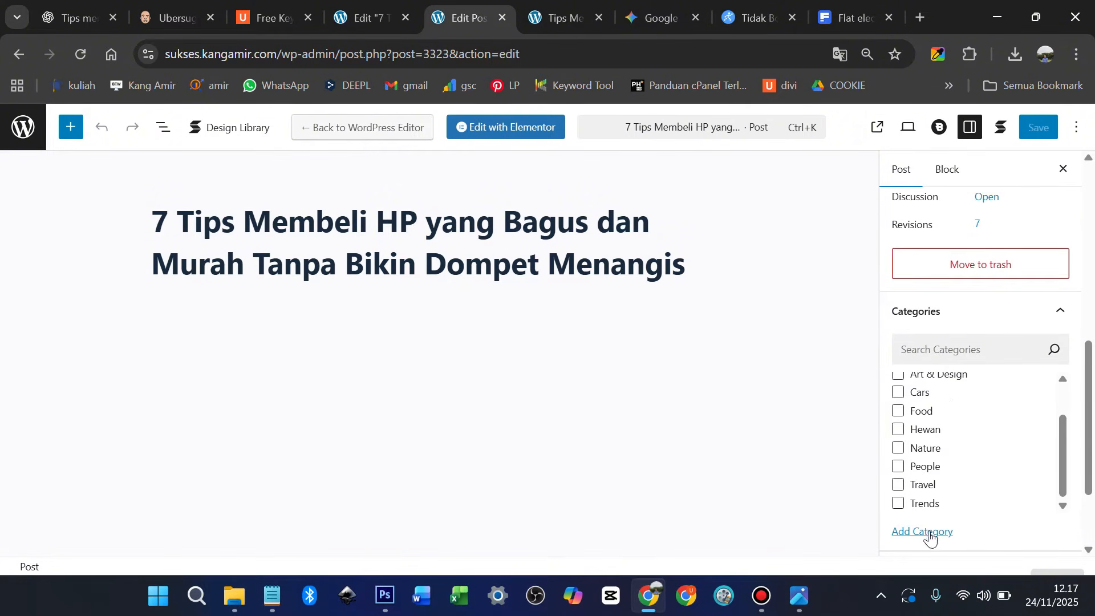
scroll(941, 514, "down", 2)
left_click(927, 414)
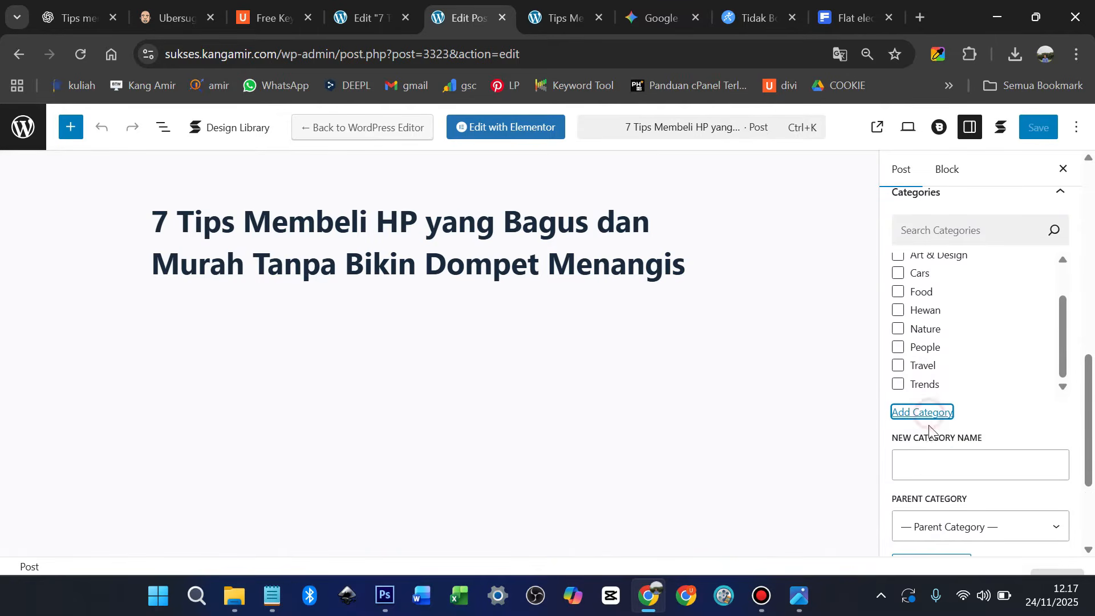
left_click(928, 455)
type("Smarpthone")
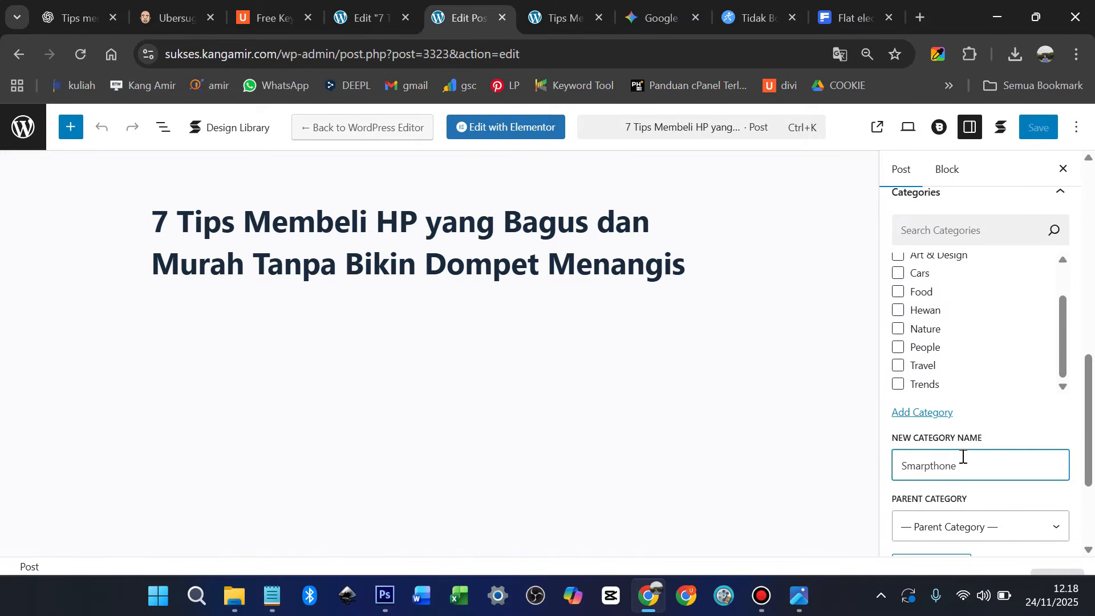
key("Return")
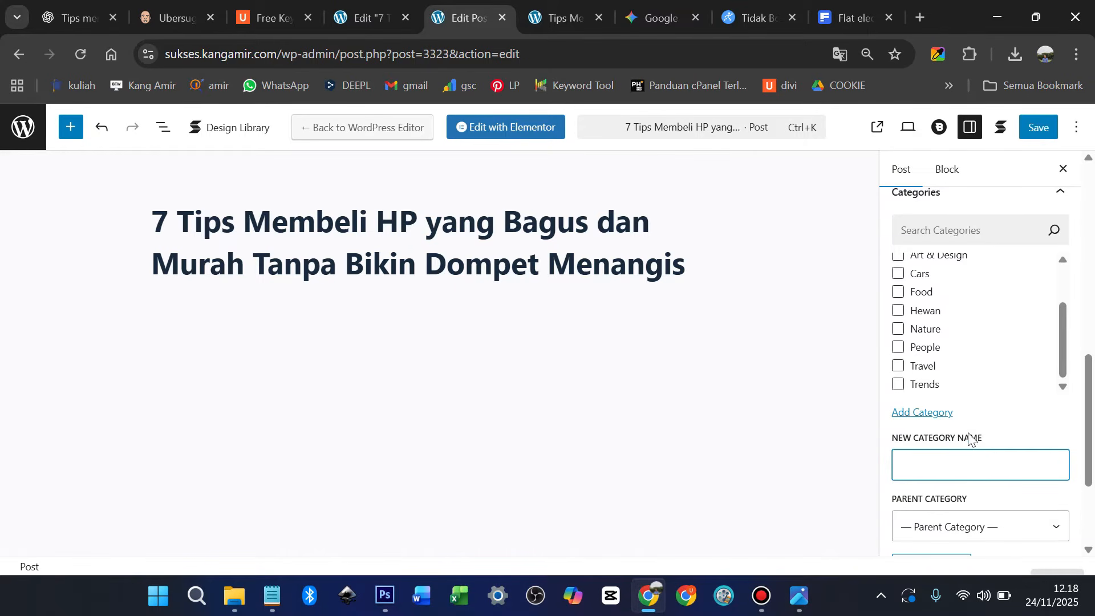
Untick the Uncategorized category
scroll(958, 366, "up", 3)
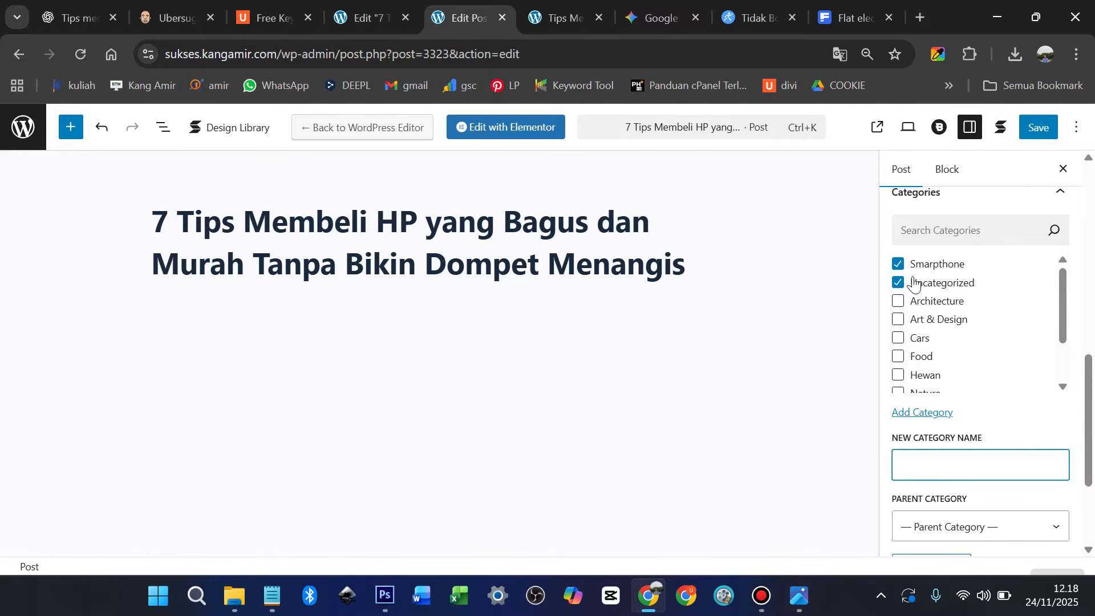
left_click(916, 285)
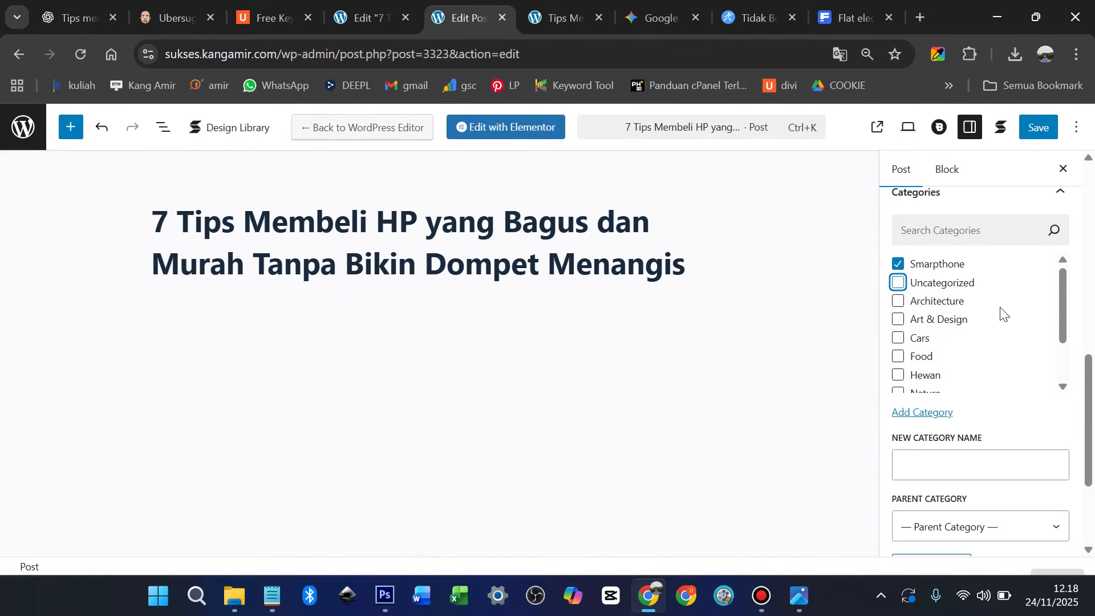
scroll(1007, 331, "down", 2)
scroll(1011, 401, "down", 3)
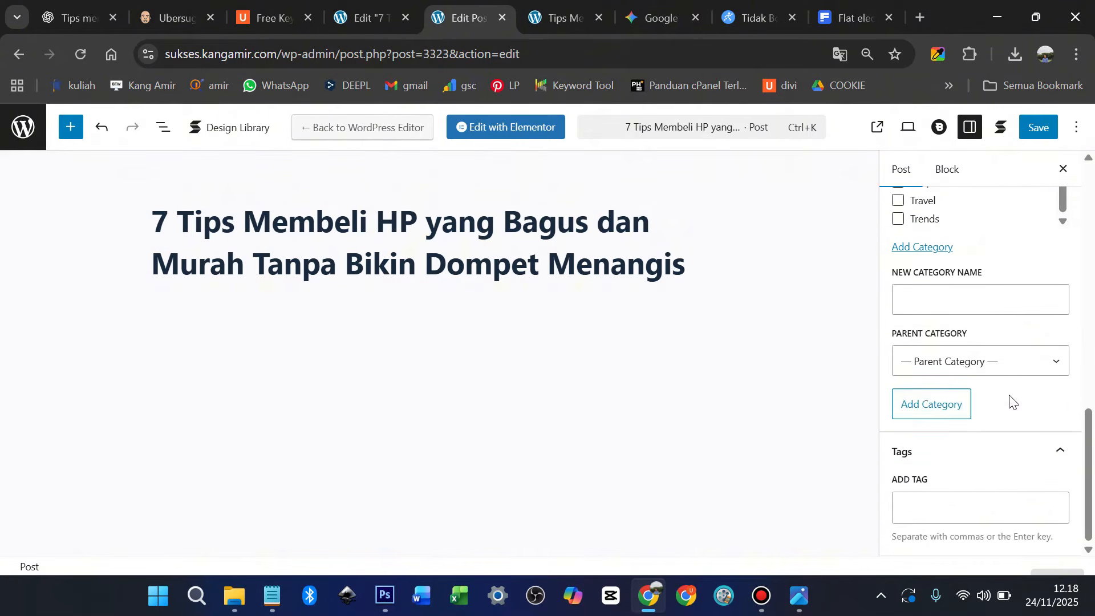
left_click(937, 515)
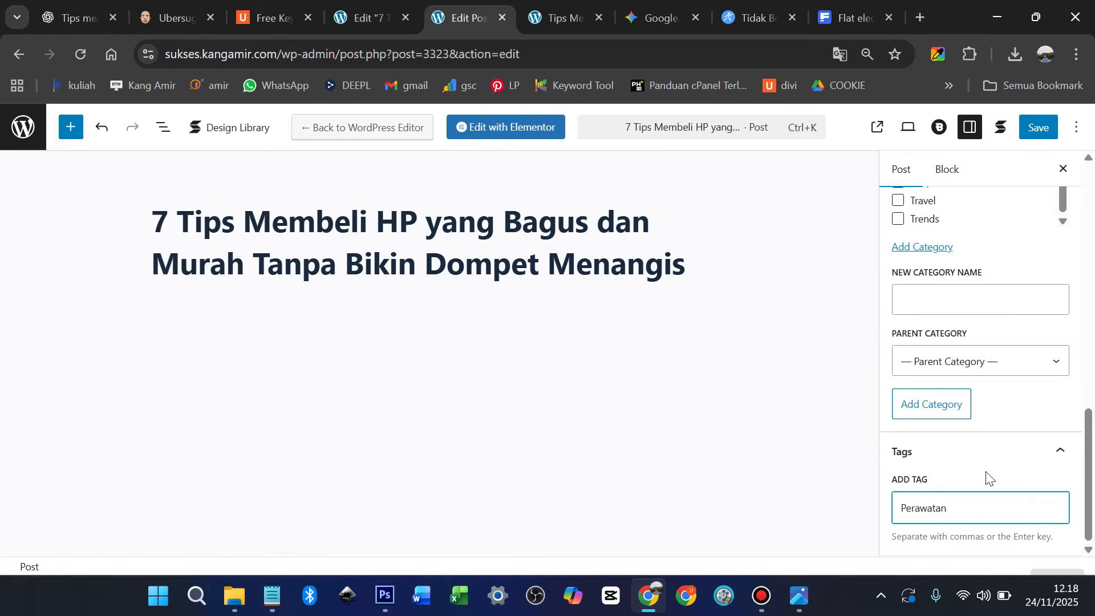
Save the 7 Tips Membeli HP post and view its live page
left_click(1043, 128)
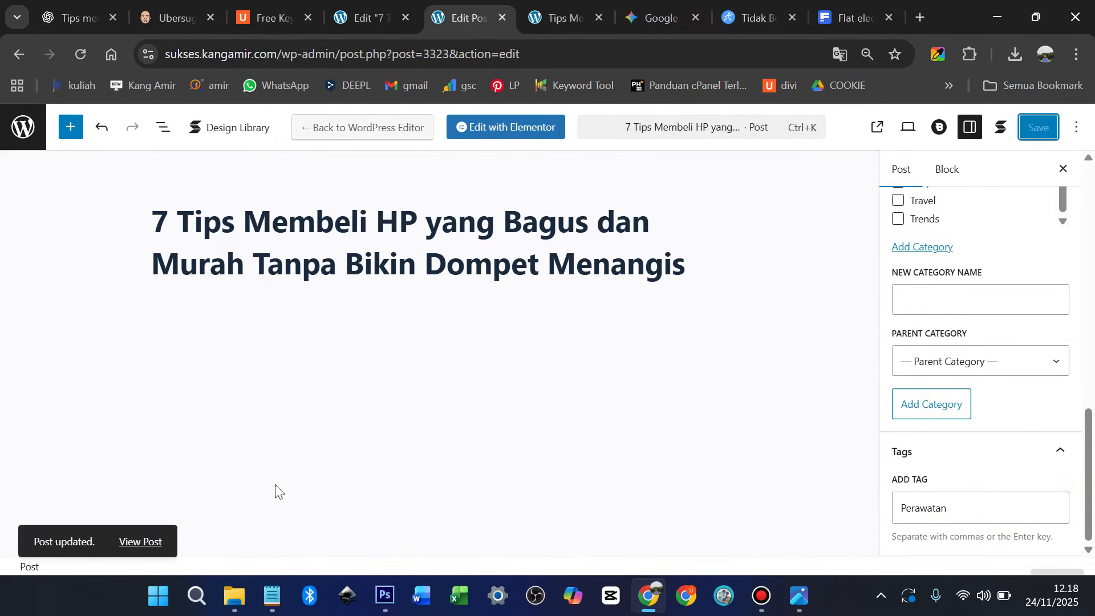
left_click(154, 542)
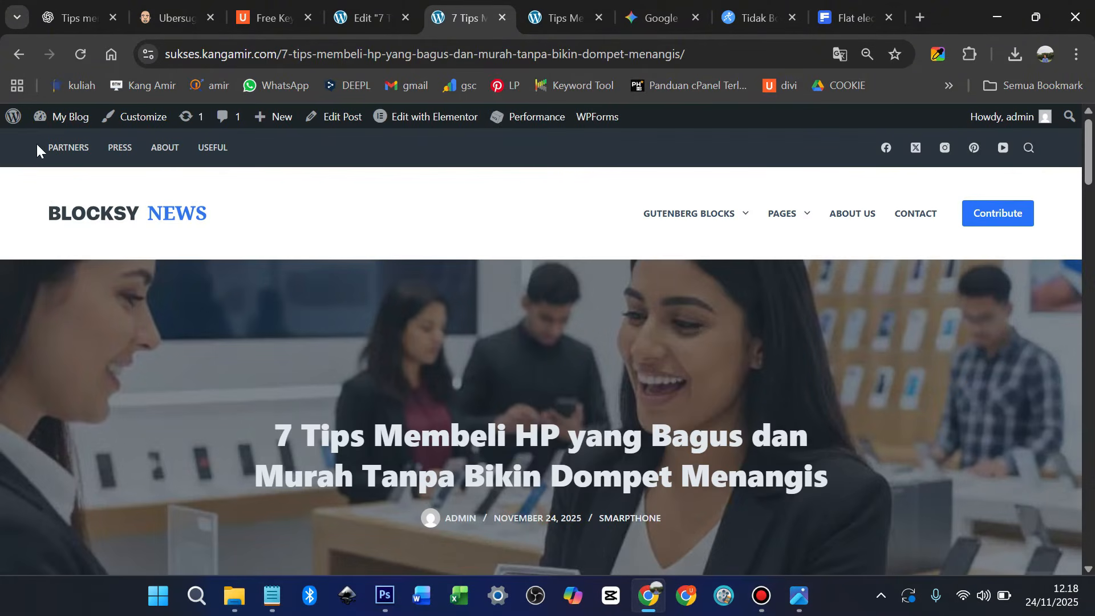
Open the Tips Merawat Smartphone post for editing from Dashboard > Posts > All Posts
mouse_move(27, 123)
left_click(41, 146)
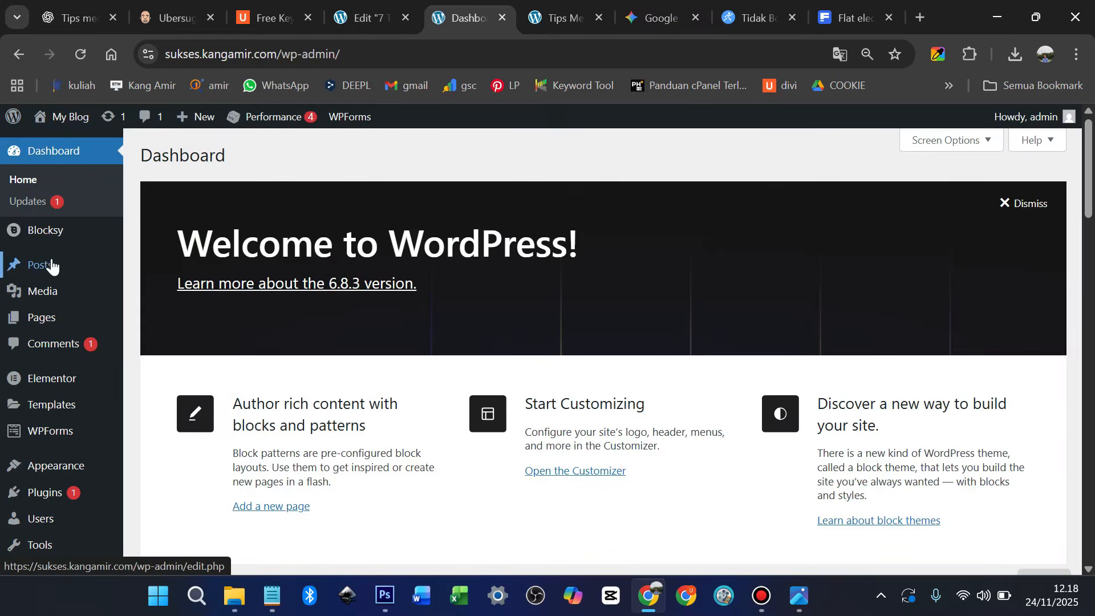
mouse_move(48, 266)
left_click(172, 268)
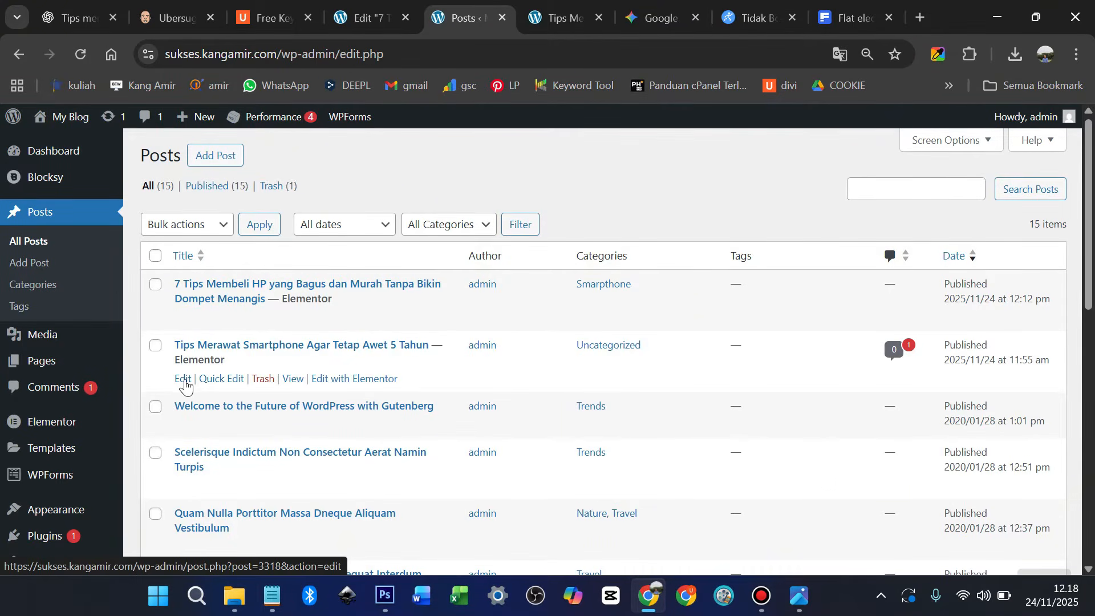
left_click(184, 382)
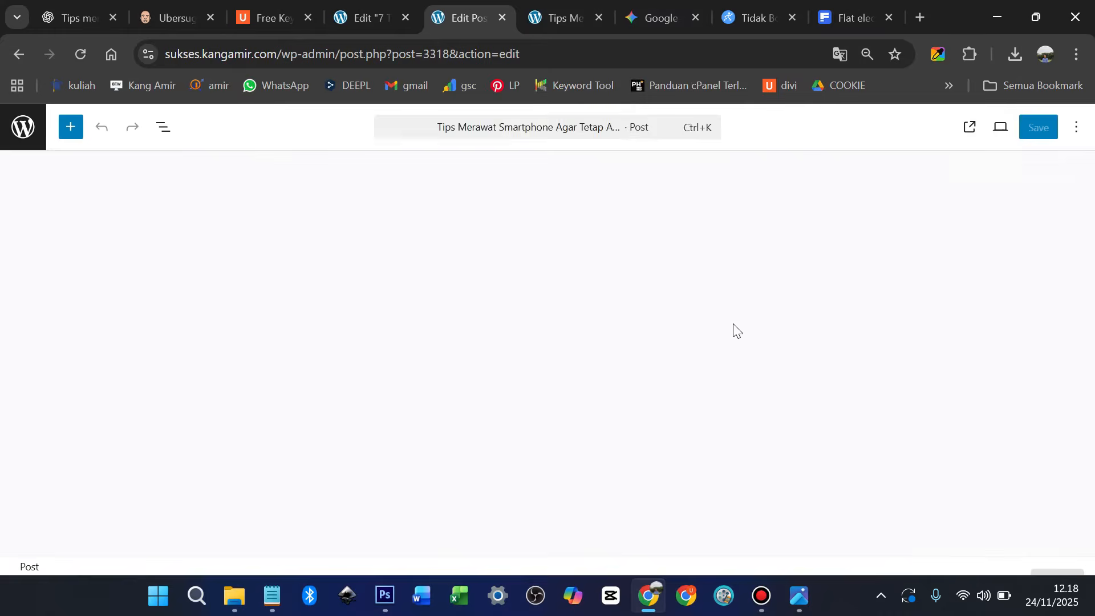
Move the post from Uncategorized to the Smartphone category
scroll(979, 381, "down", 1)
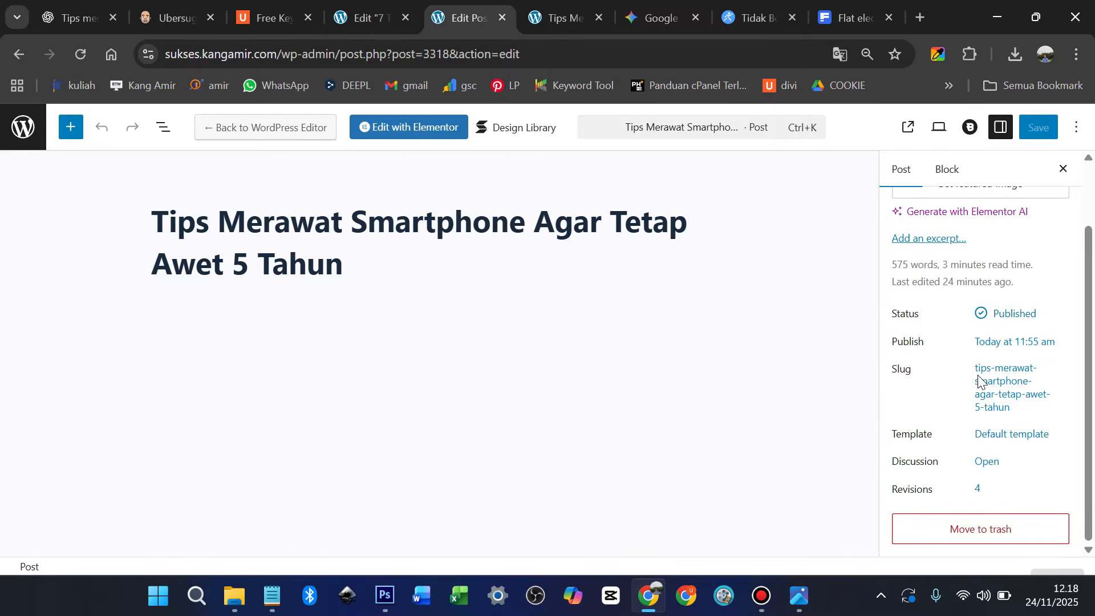
scroll(1001, 402, "down", 3)
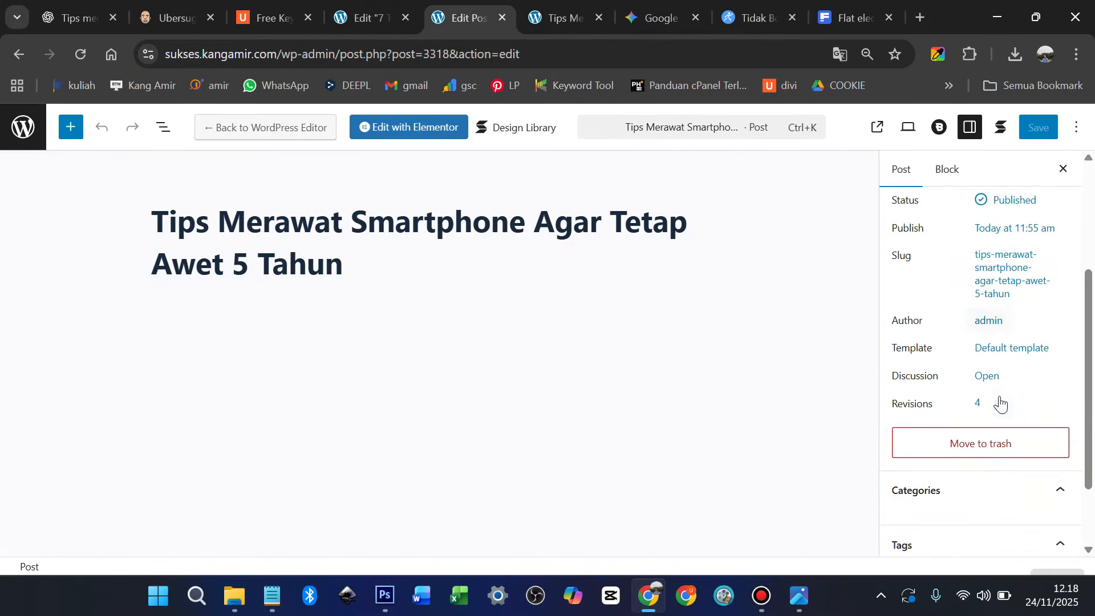
left_click(1004, 409)
left_click(1004, 410)
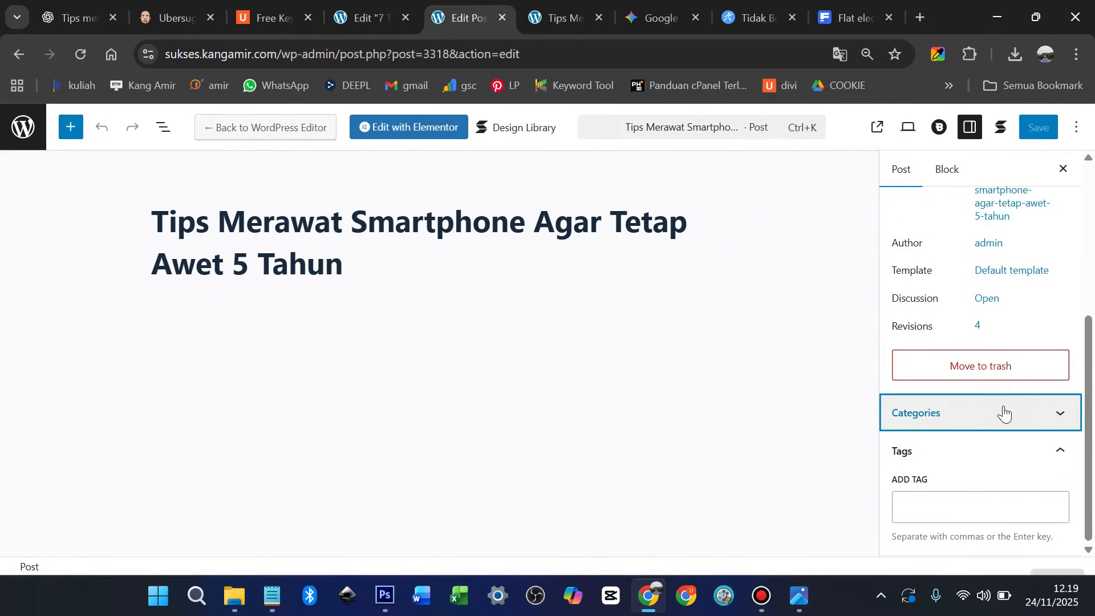
left_click(1004, 410)
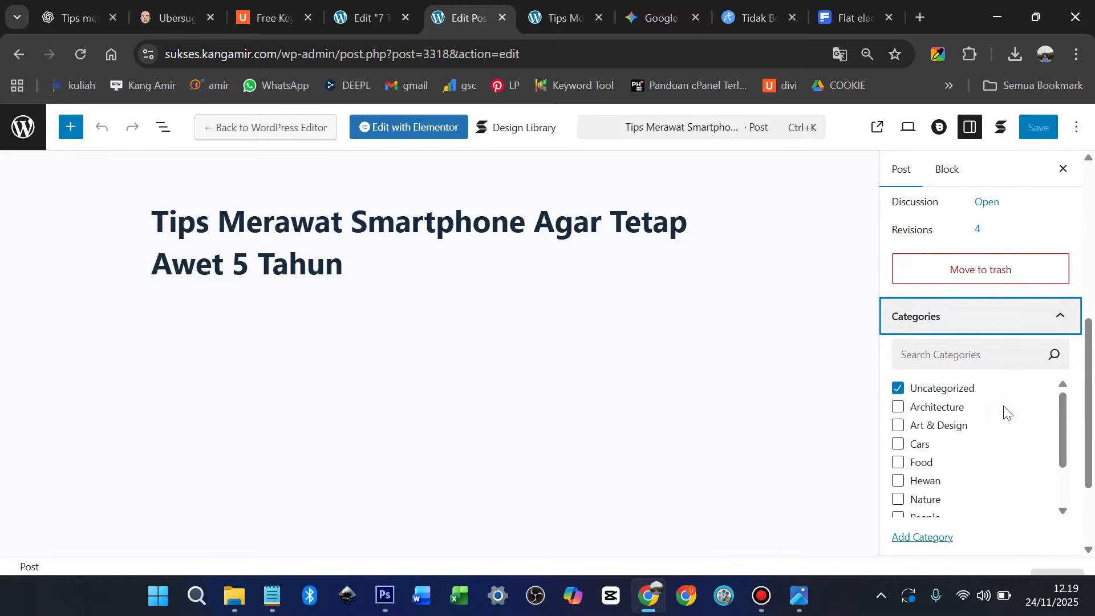
left_click(898, 390)
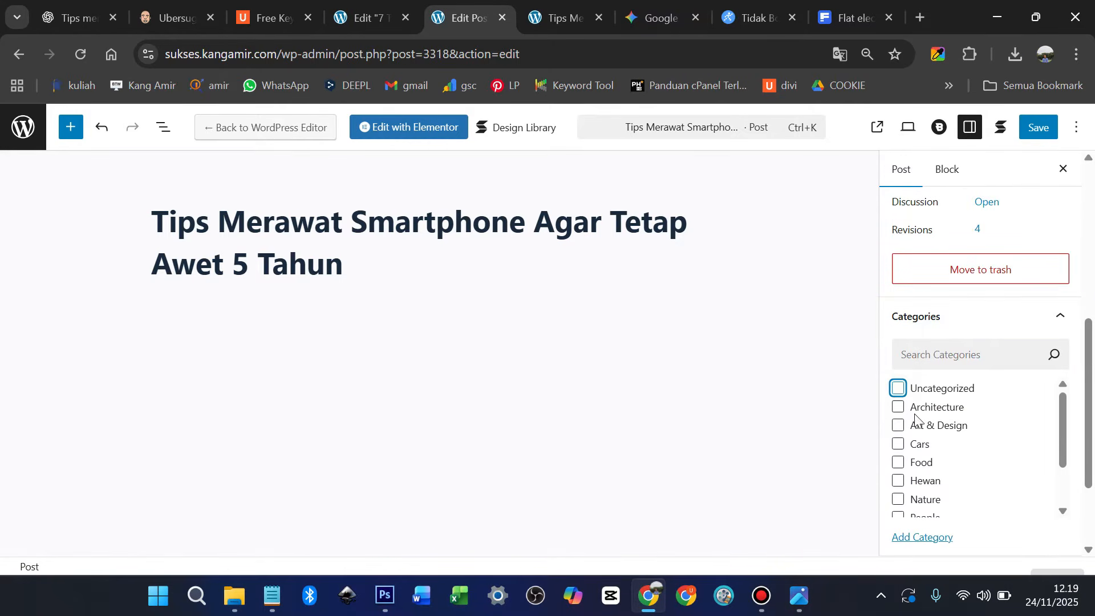
scroll(928, 433, "down", 2)
left_click(899, 472)
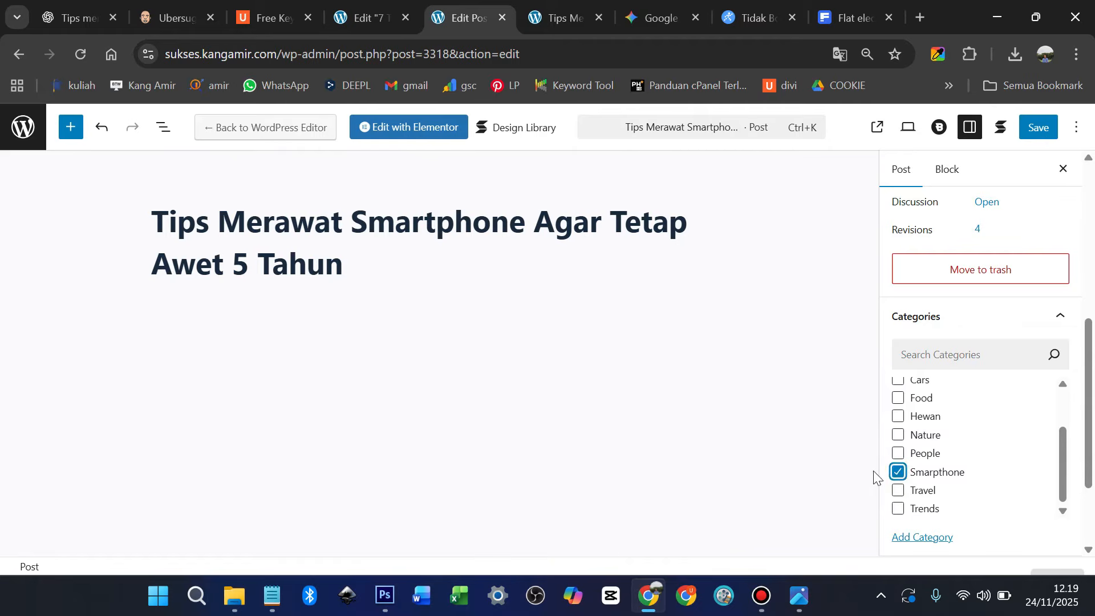
Add the tag Perawatan to the post
scroll(1069, 478, "down", 3)
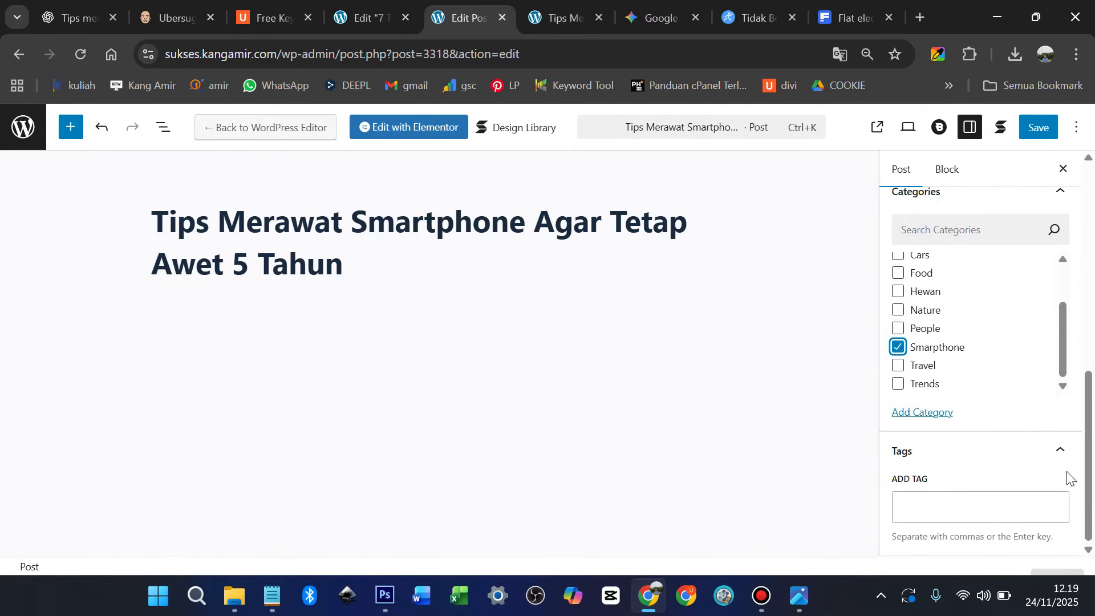
left_click(962, 505)
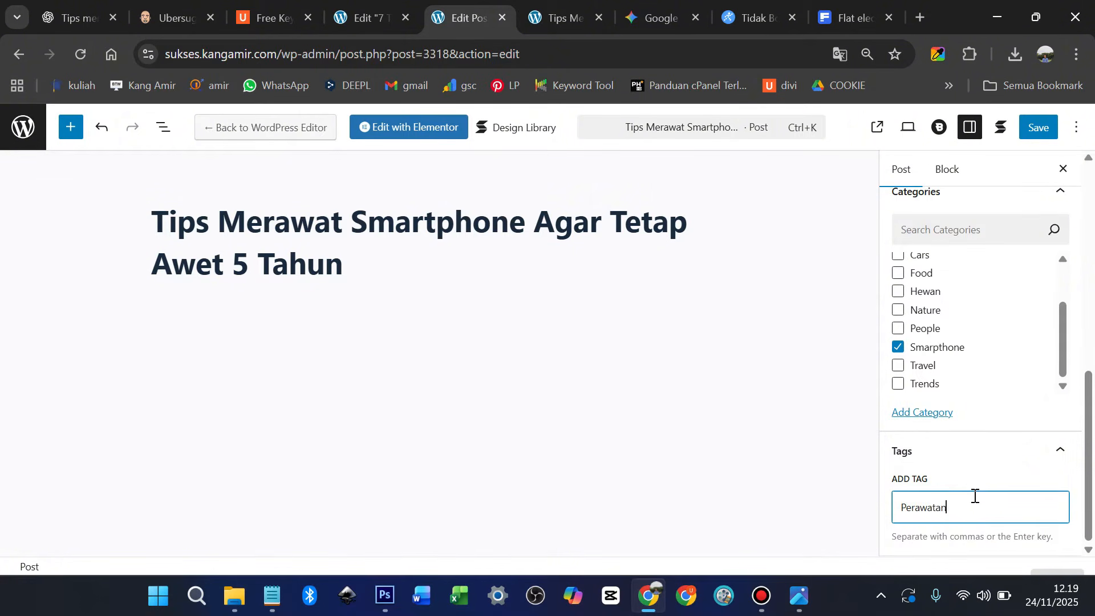
type("Perawatan")
key("Return")
Save the post, check its live page, then return to the editor
scroll(1033, 204, "up", 3)
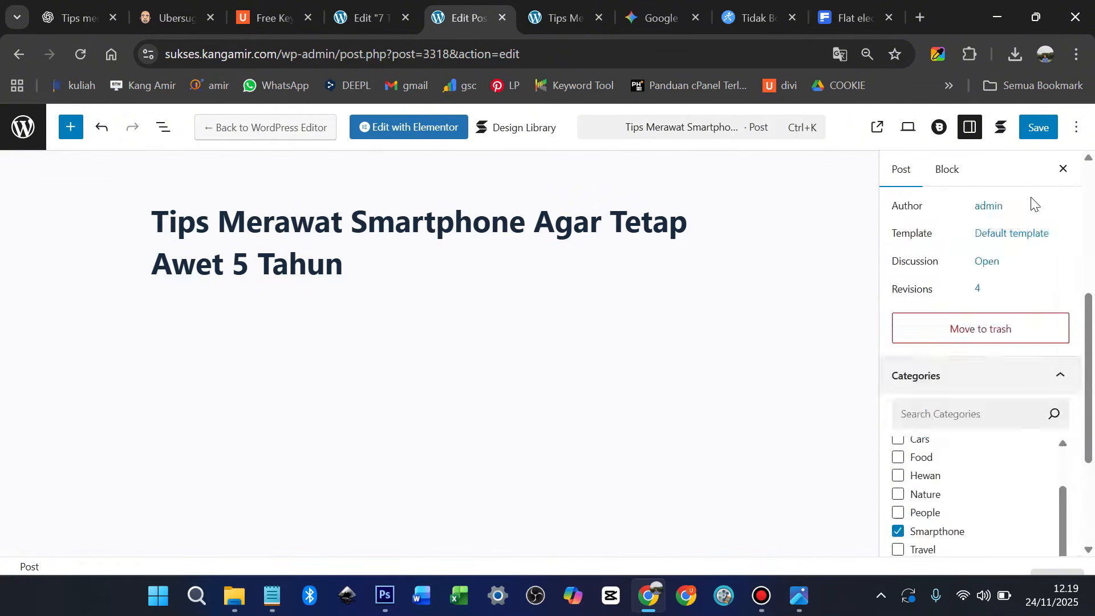
scroll(1033, 204, "up", 4)
left_click(1039, 128)
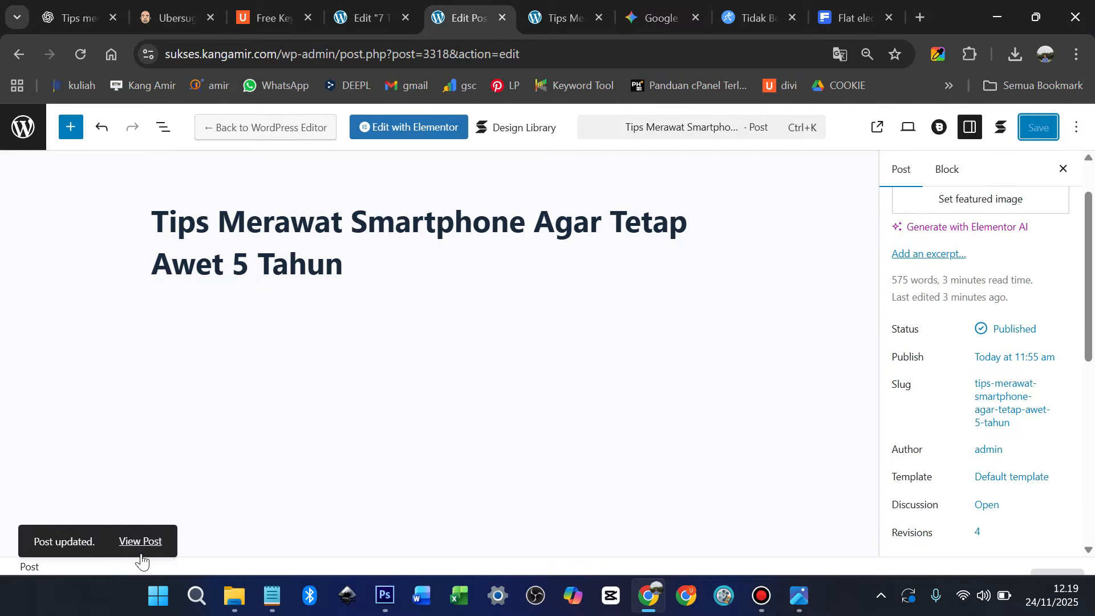
left_click(143, 544)
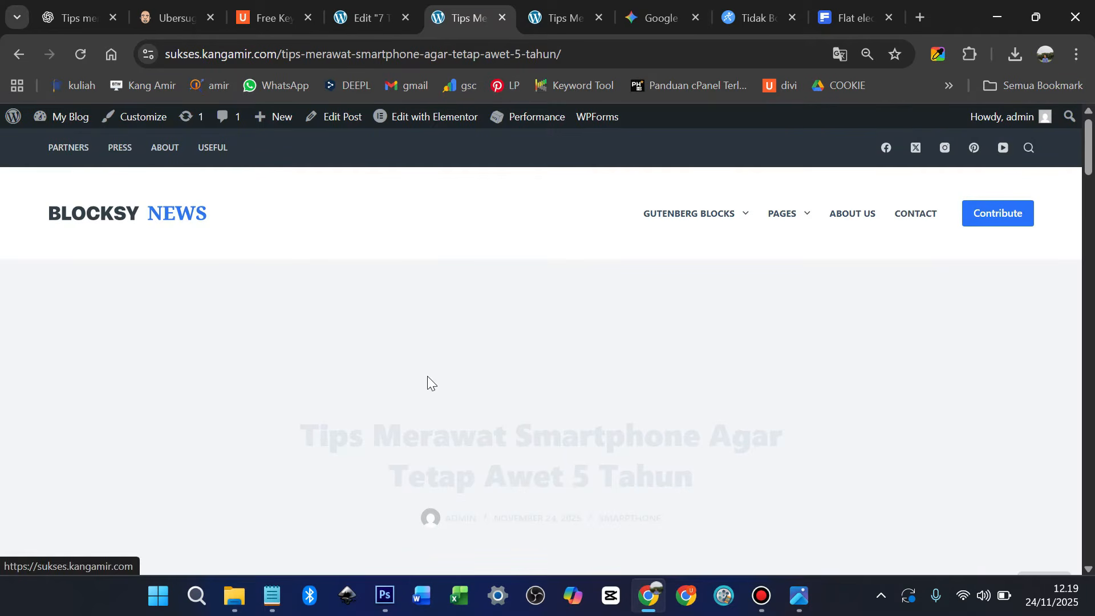
scroll(429, 381, "down", 2)
scroll(430, 376, "up", 2)
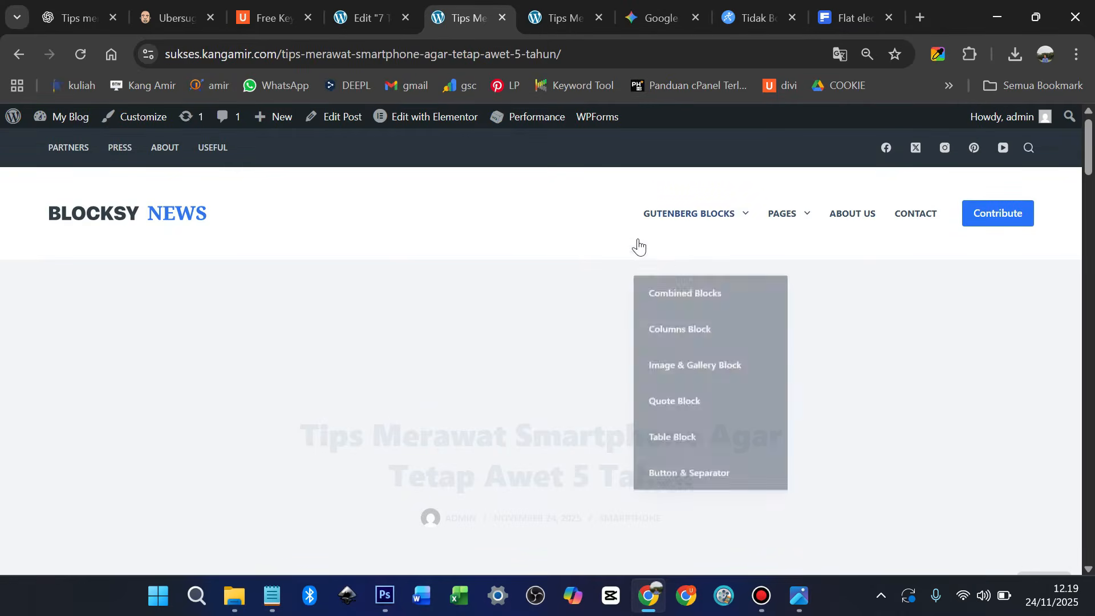
left_click(20, 55)
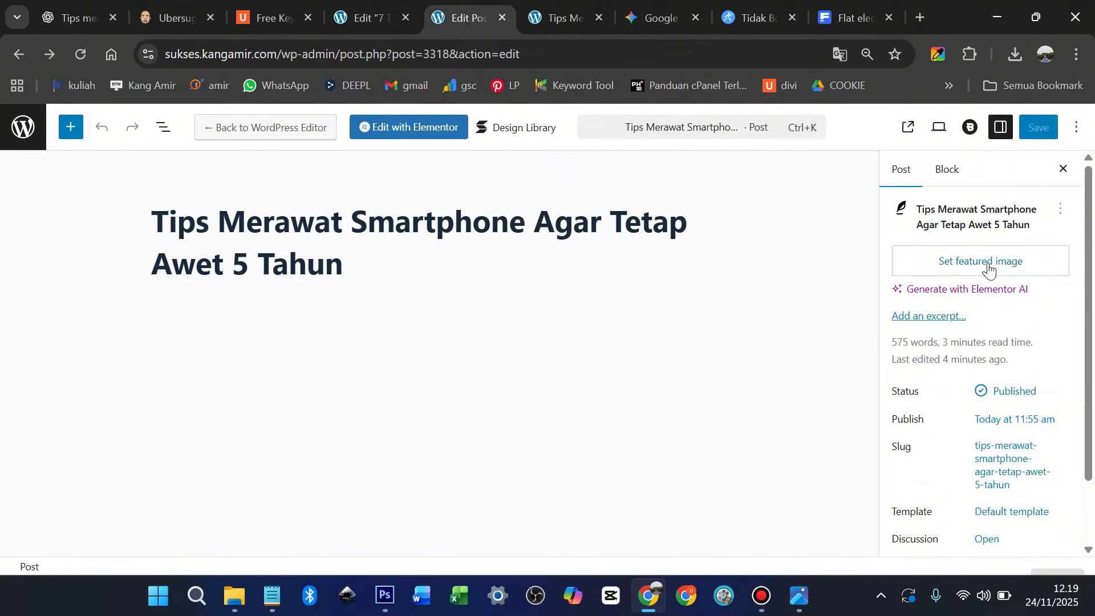
Upload the tips-merawat-smartphone image for the post's featured image
left_click(988, 268)
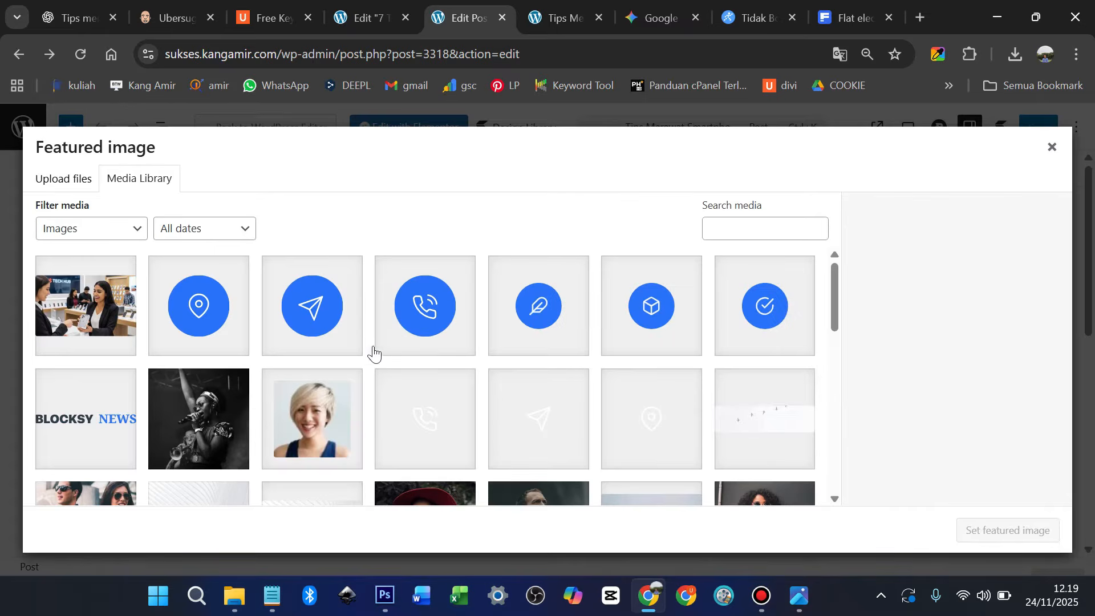
left_click(78, 180)
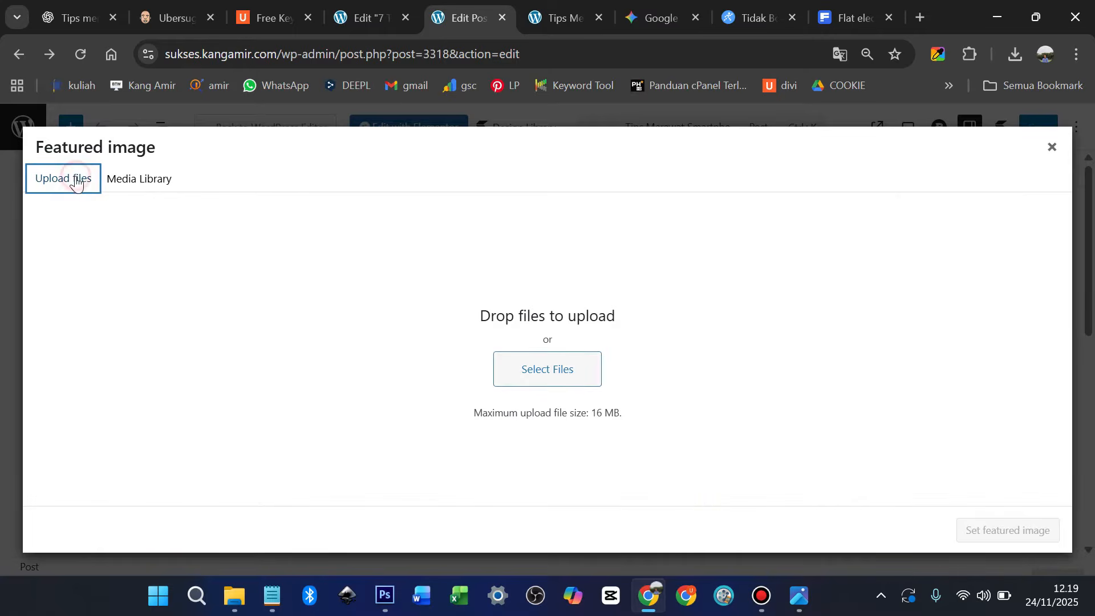
left_click(562, 372)
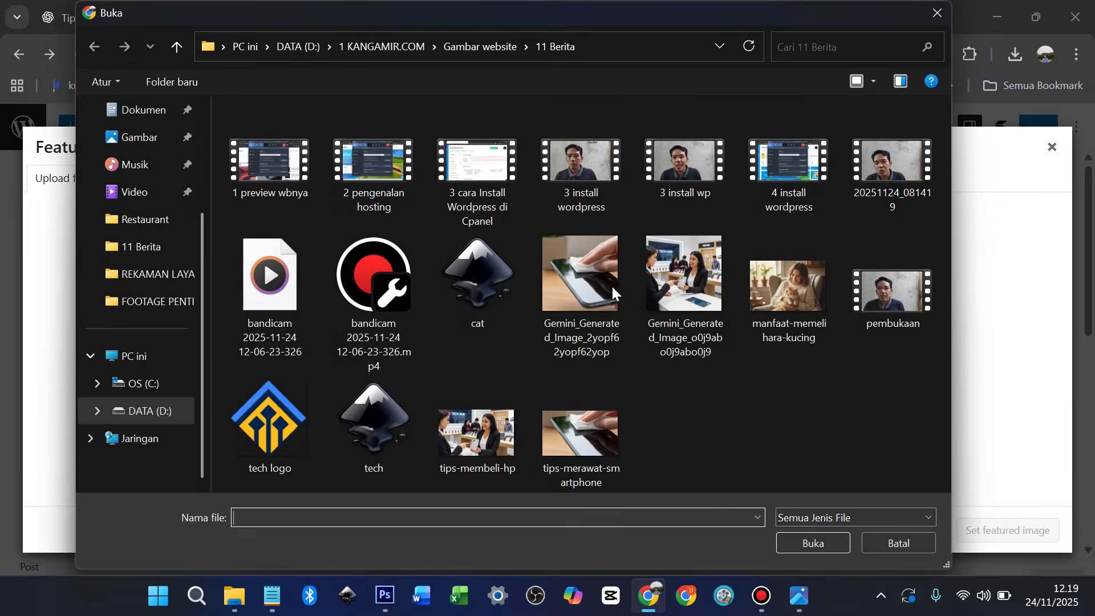
key("Escape")
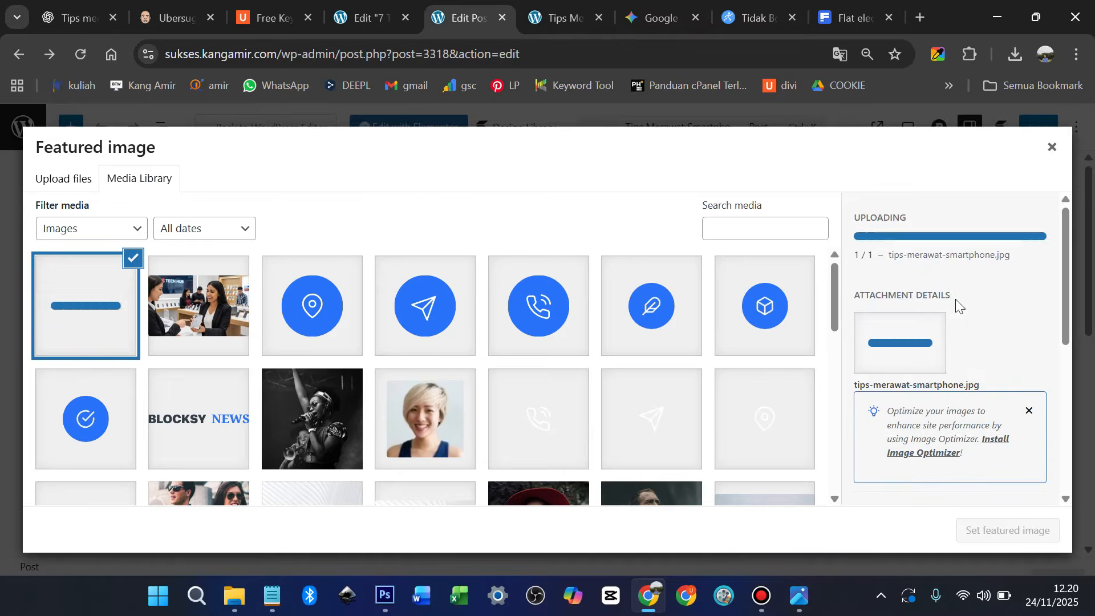
Give the image alt text tips-merawat-smartphone, set it as featured, then save and view the post
left_click_drag(855, 301, 964, 301)
right_click(936, 308)
scroll(964, 365, "down", 3)
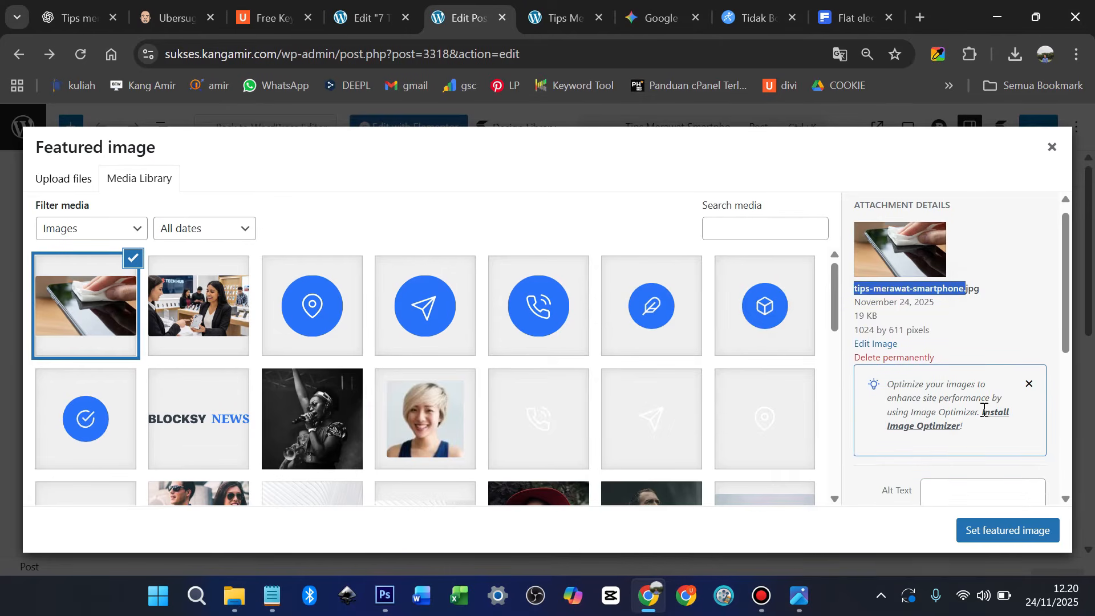
left_click(966, 336)
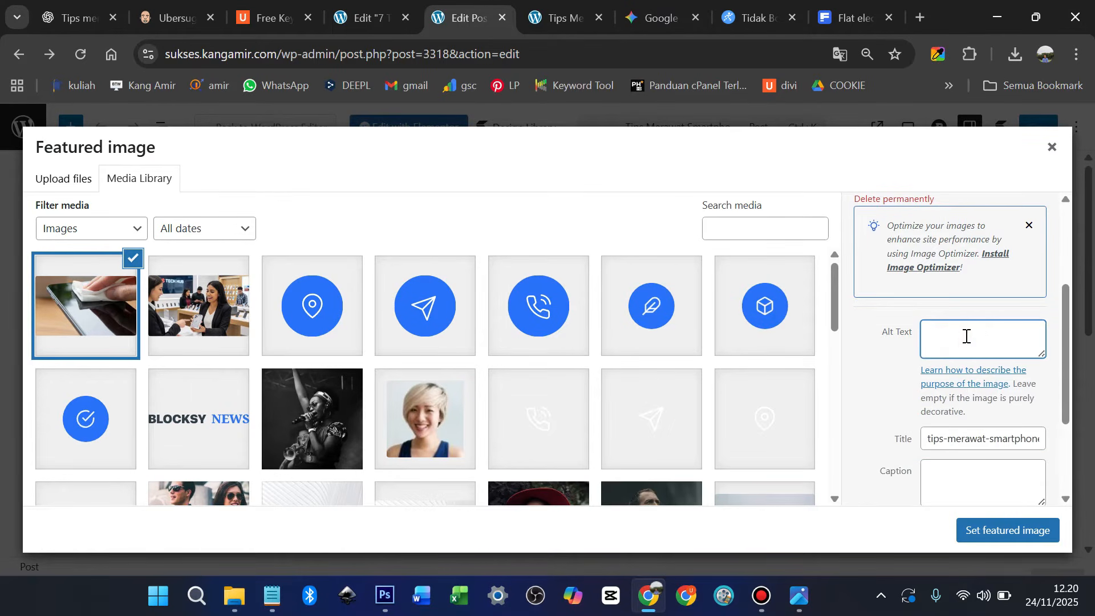
key("ctrl+v")
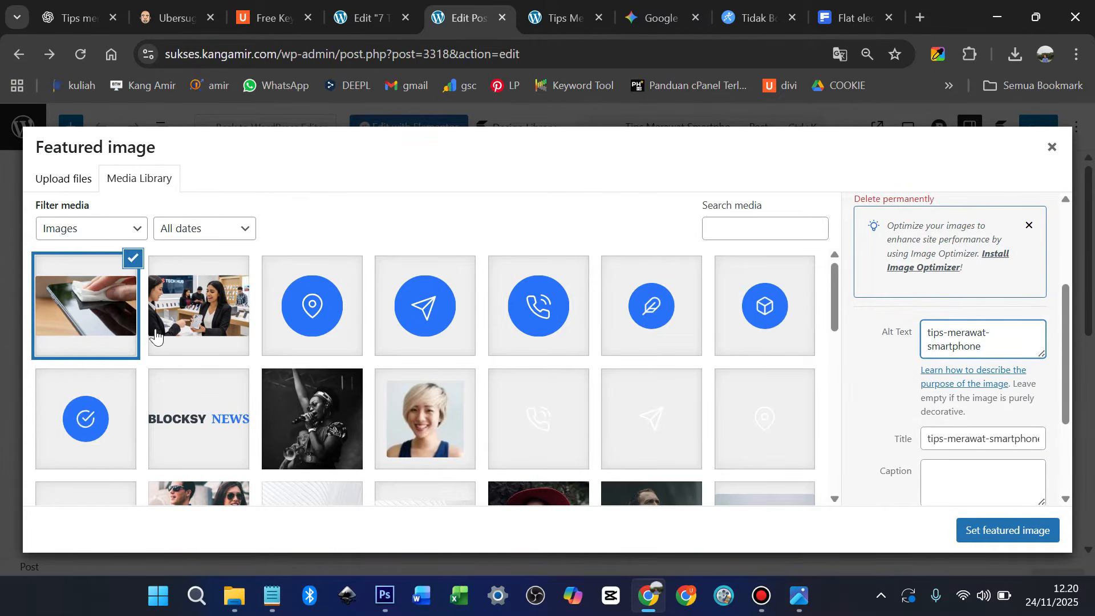
left_click(1023, 545)
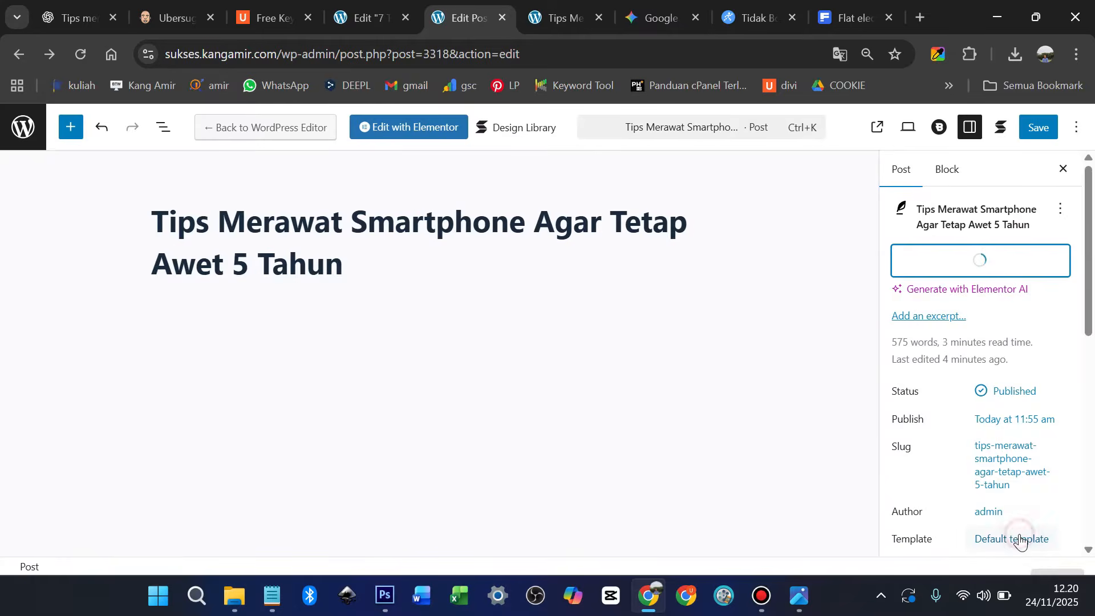
left_click(1025, 136)
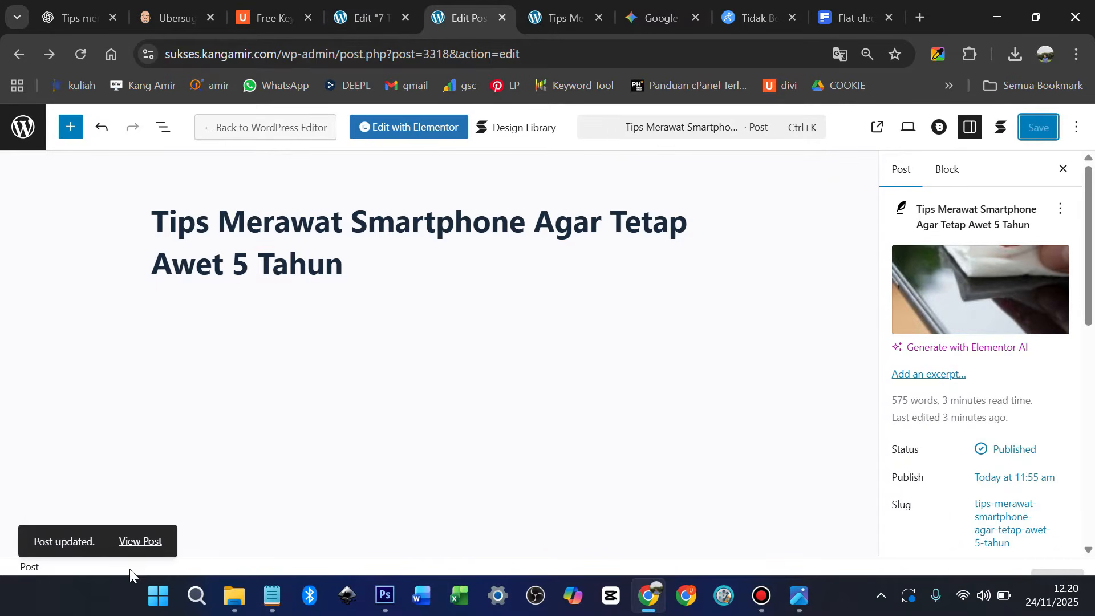
left_click(138, 542)
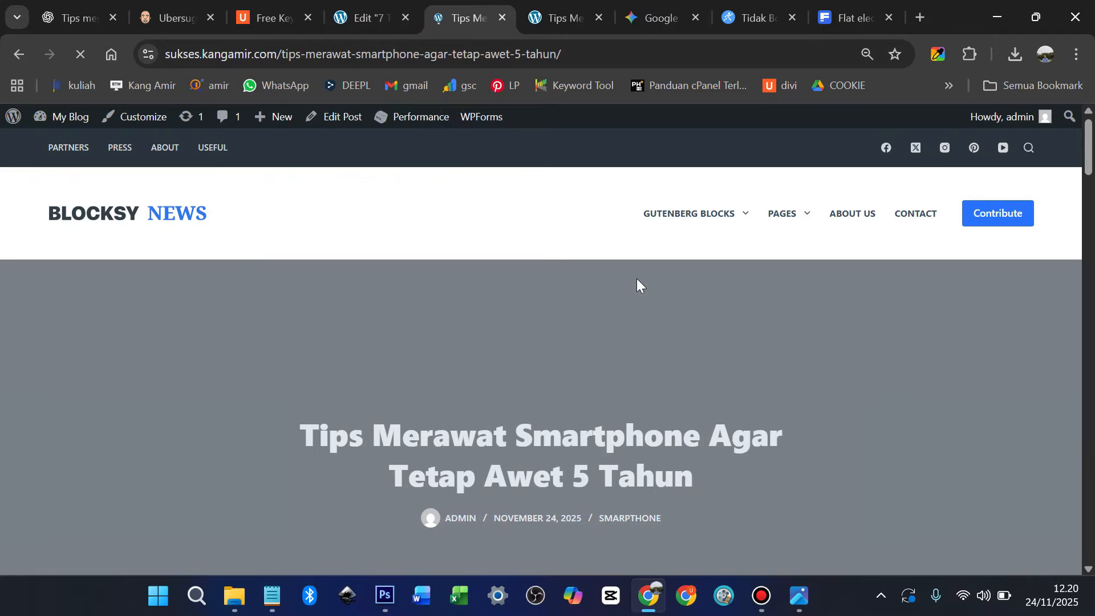
Copy the 7 Tips Membeli HP post title from the blog homepage
scroll(630, 298, "down", 3)
scroll(641, 309, "down", 7)
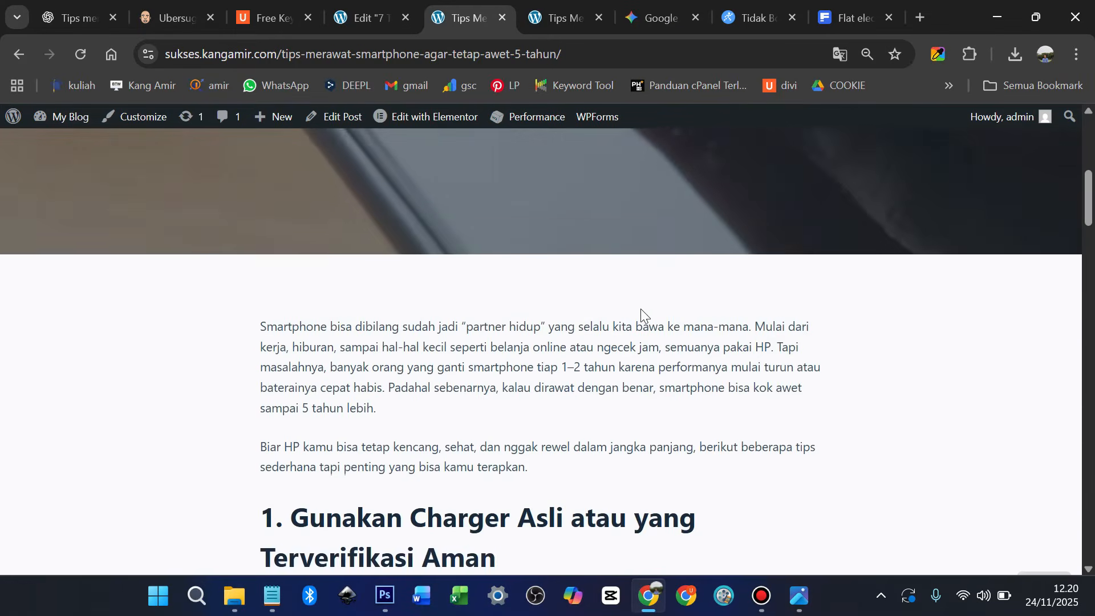
left_click(563, 13)
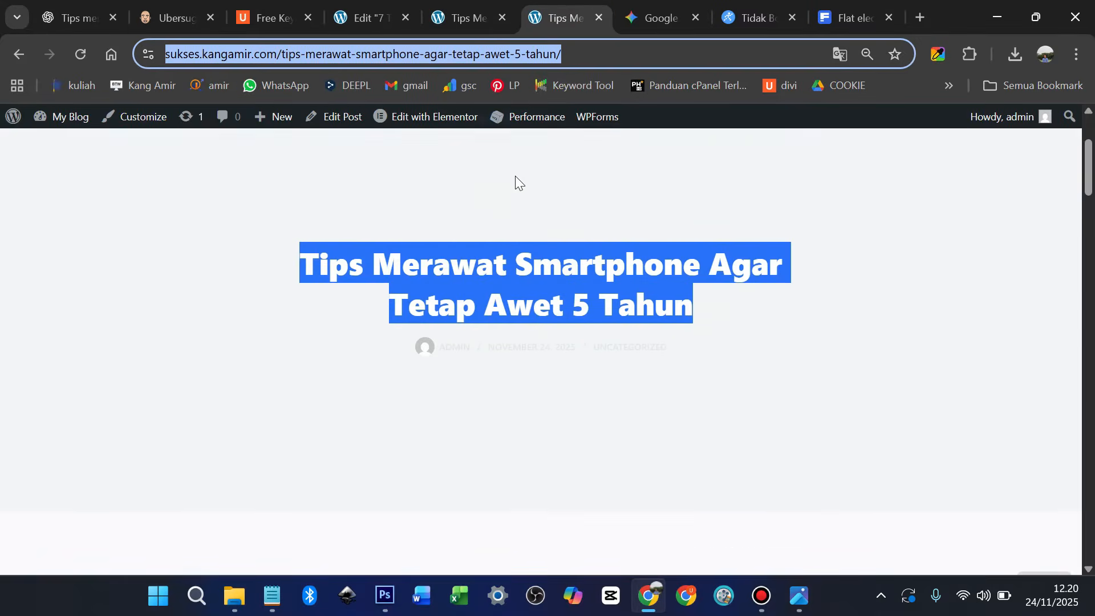
left_click(158, 217)
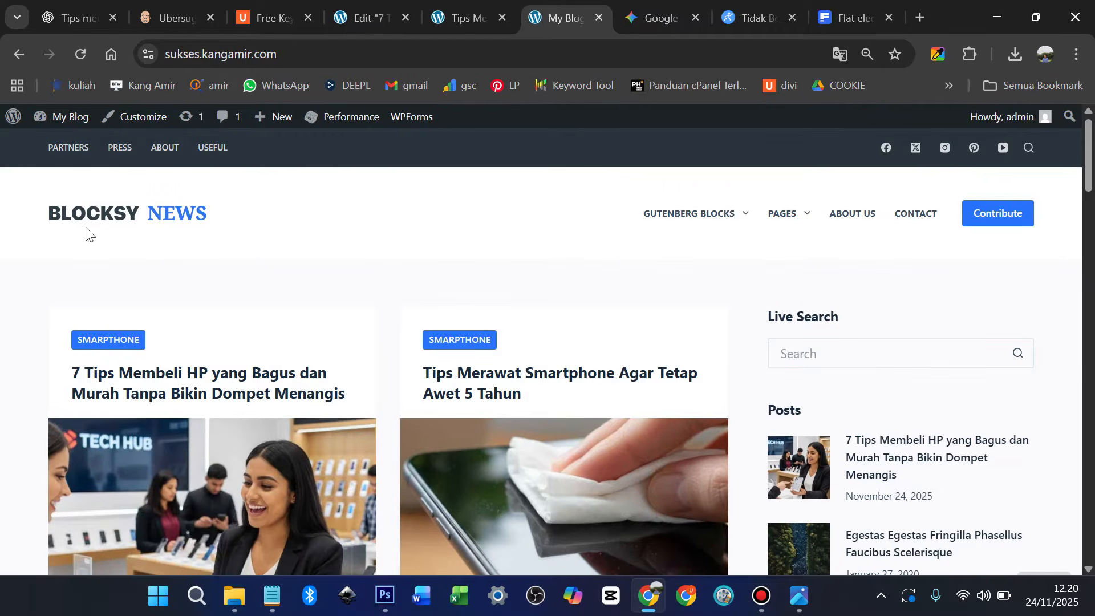
scroll(103, 229, "down", 1)
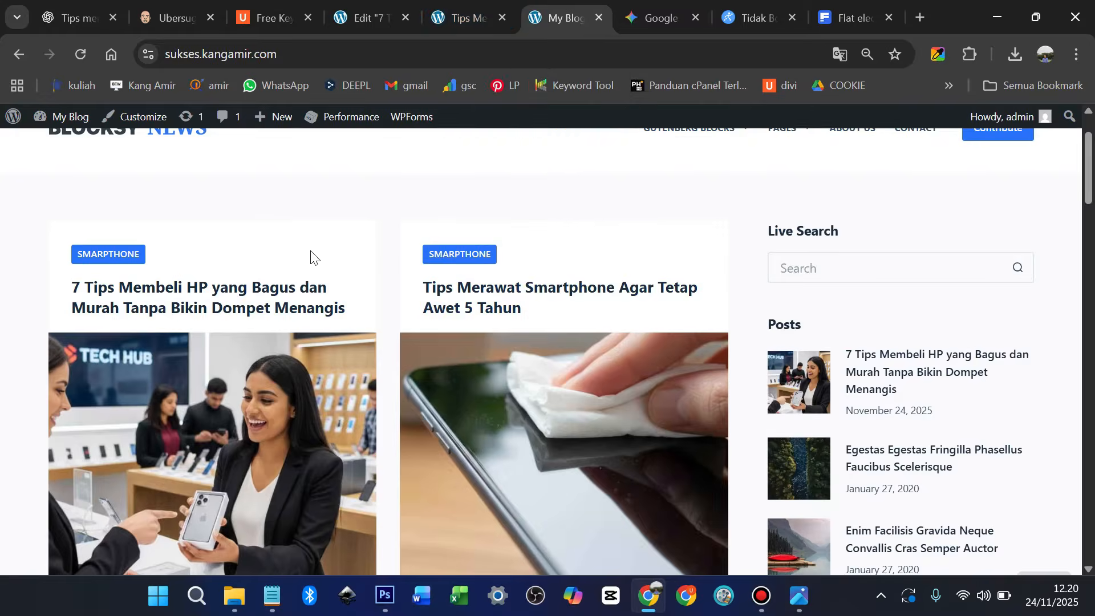
left_click_drag(347, 309, 72, 294)
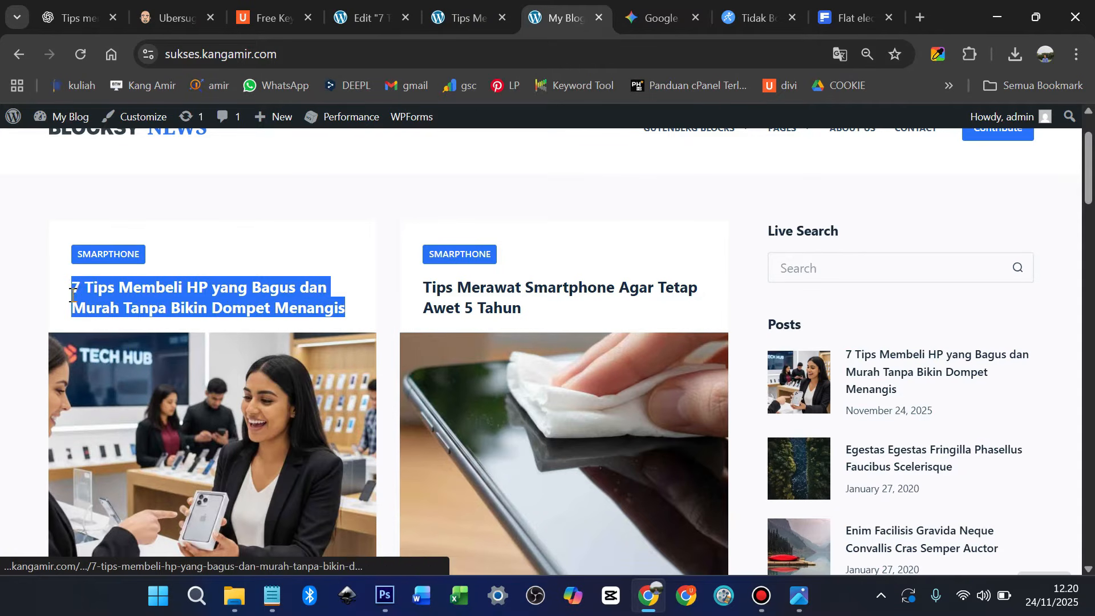
right_click(202, 296)
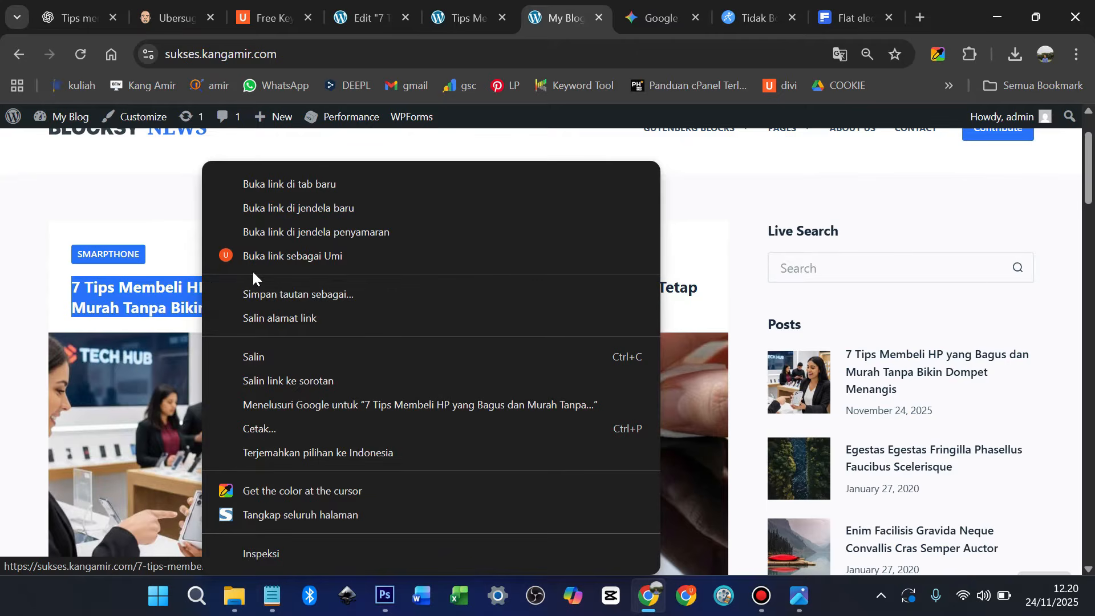
left_click(262, 356)
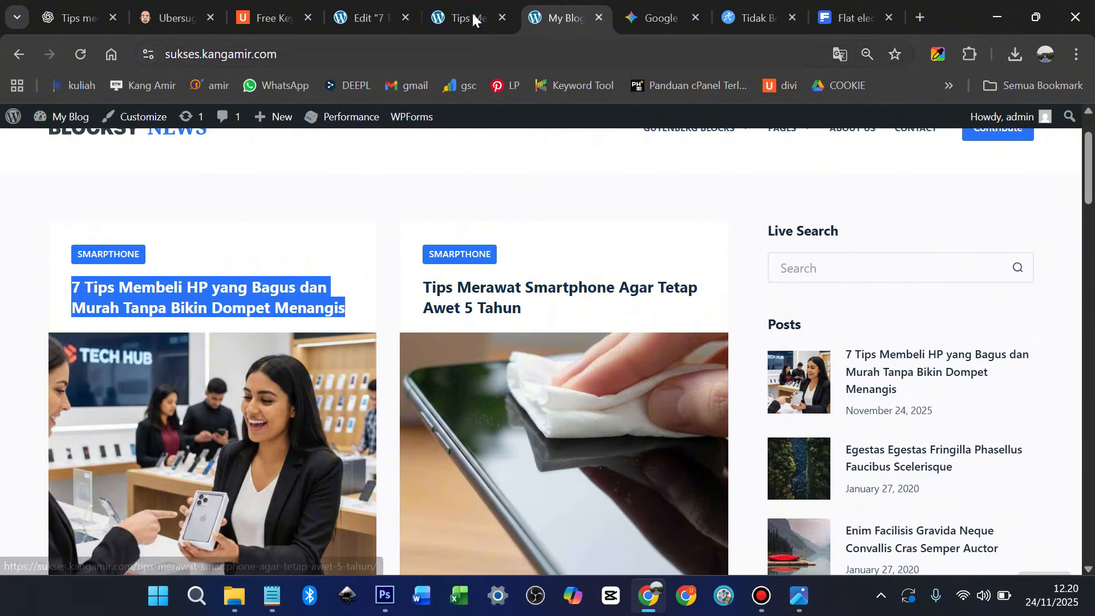
Open the Tips Merawat Smartphone post in the Elementor editor
left_click(484, 366)
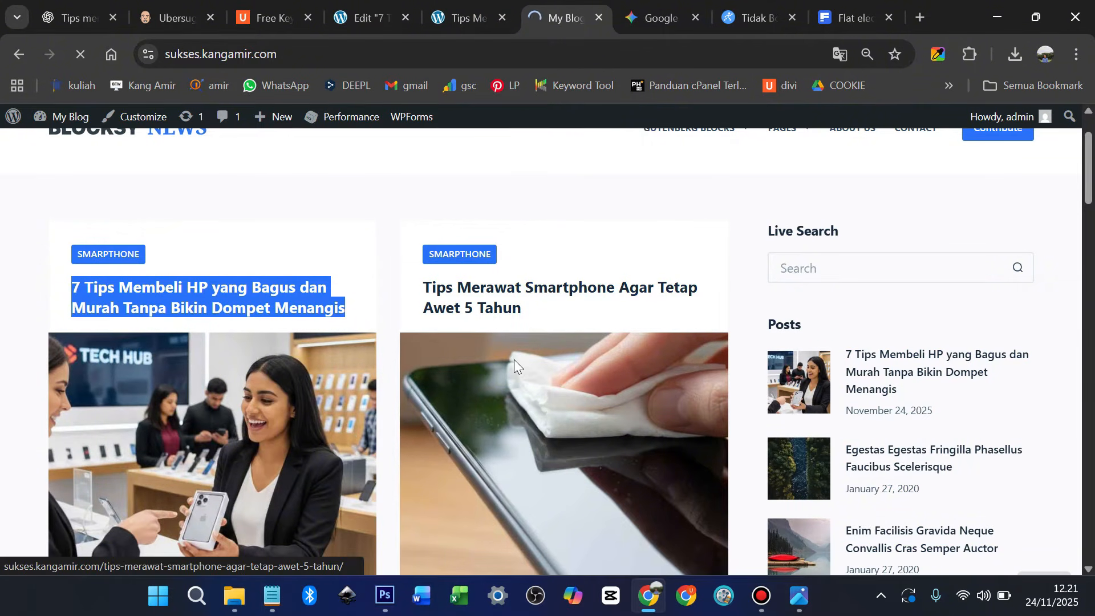
scroll(525, 358, "down", 8)
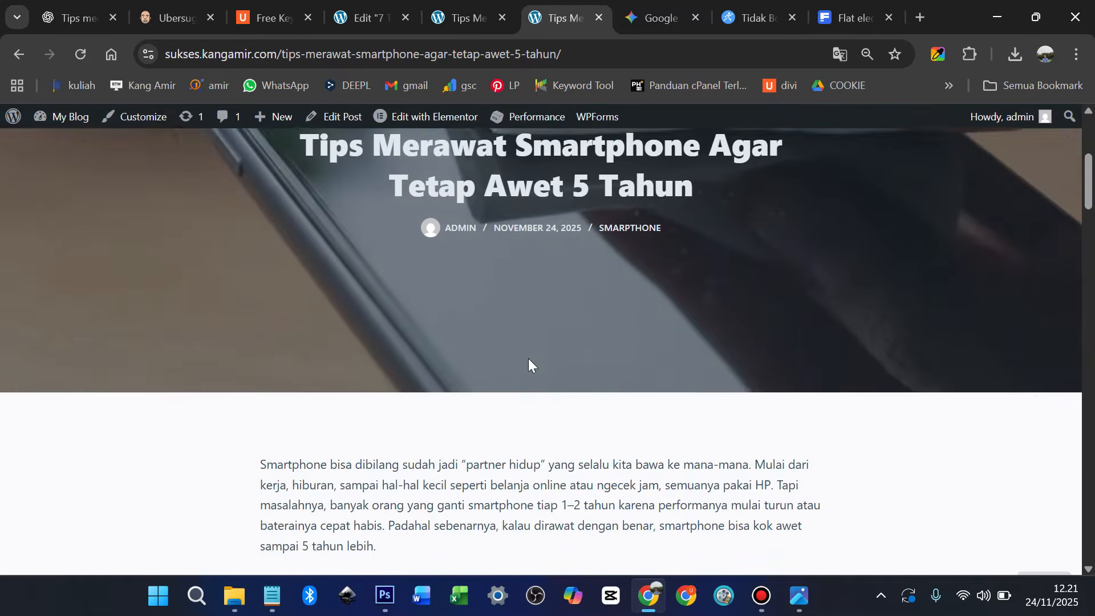
scroll(536, 362, "down", 3)
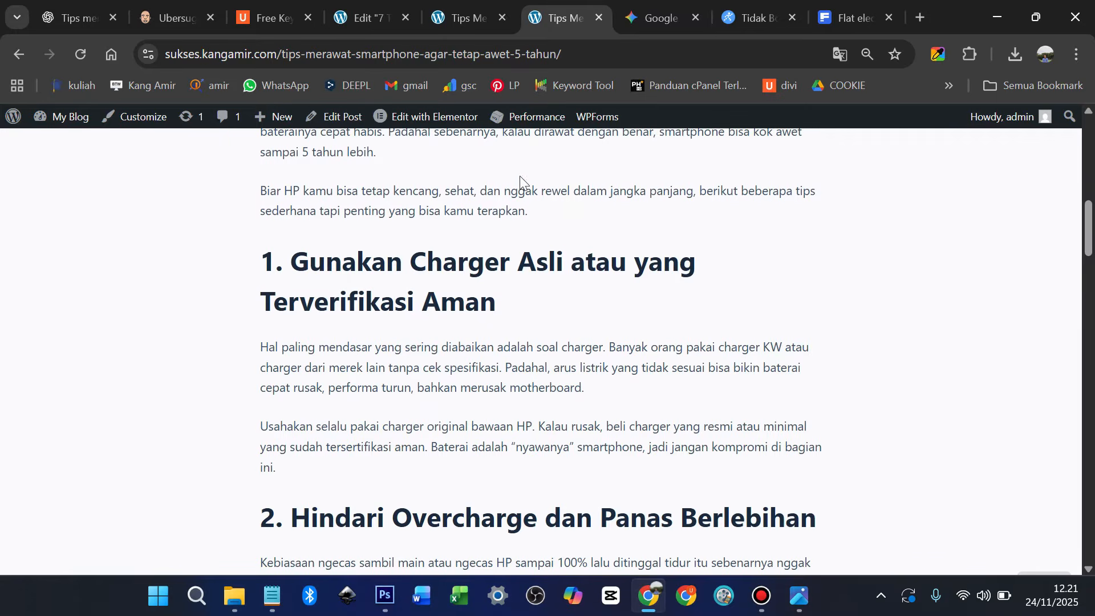
left_click(430, 128)
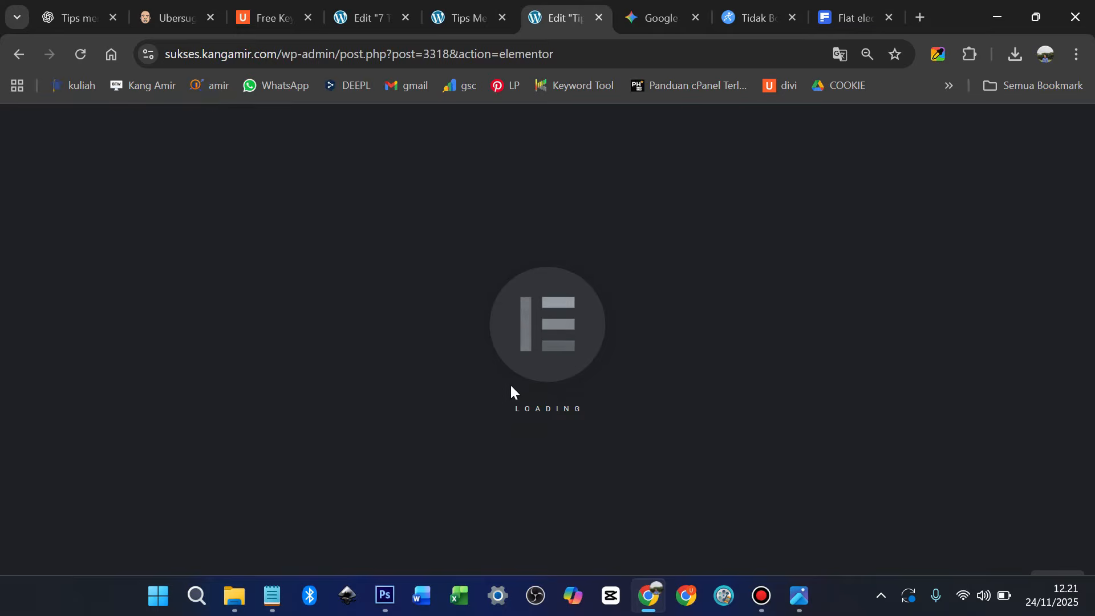
Strip the copied title's formatting and open the article text widget in Elementor
key("alt+Tab")
key("ctrl+a")
key("ctrl+x")
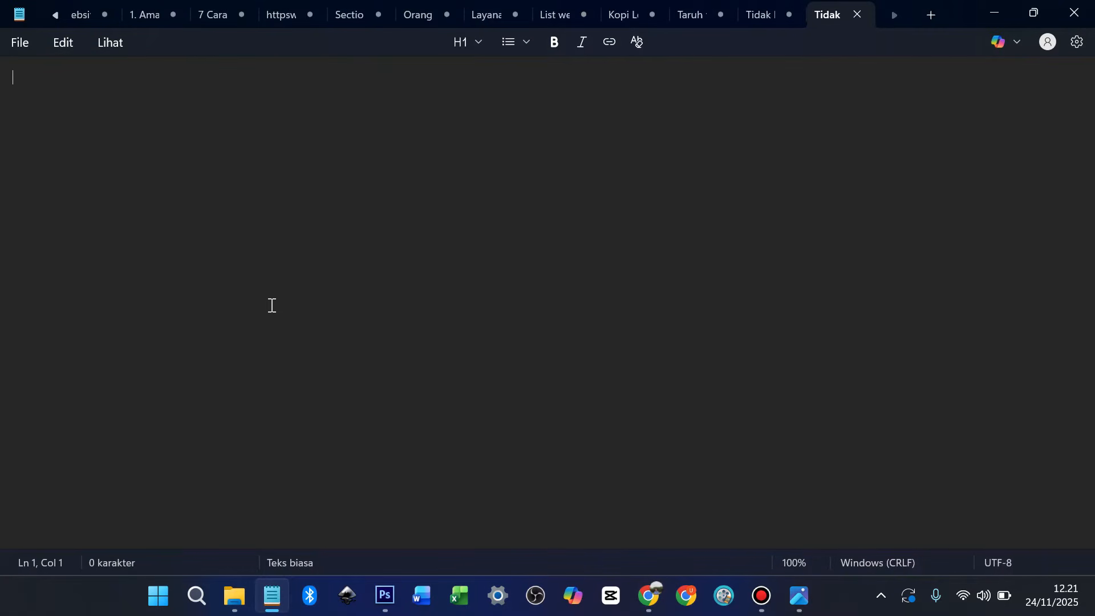
left_click(649, 596)
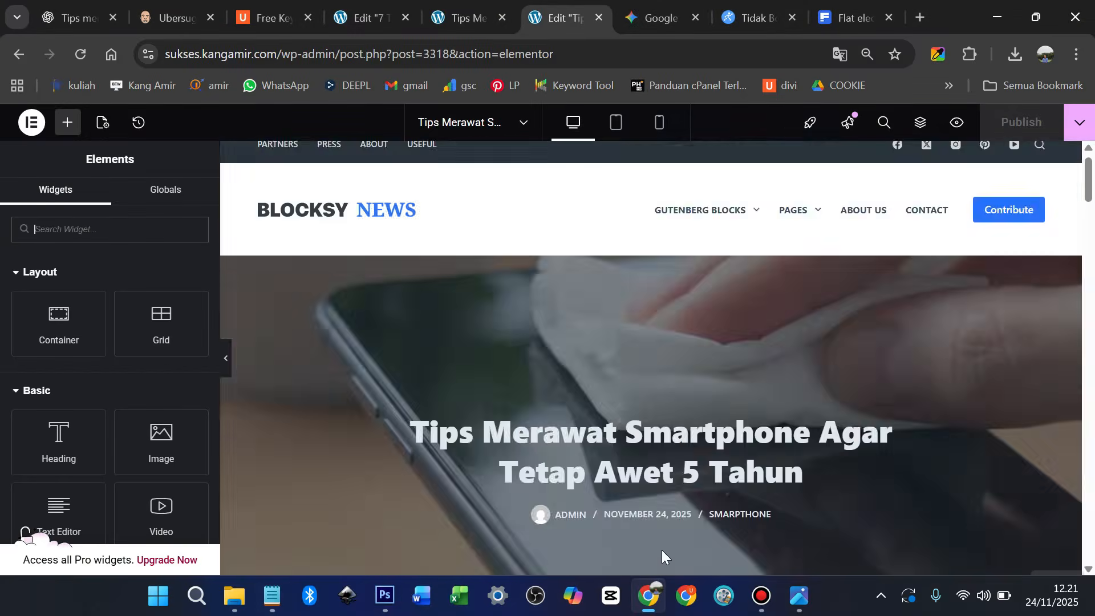
scroll(584, 382, "down", 5)
scroll(583, 403, "down", 13)
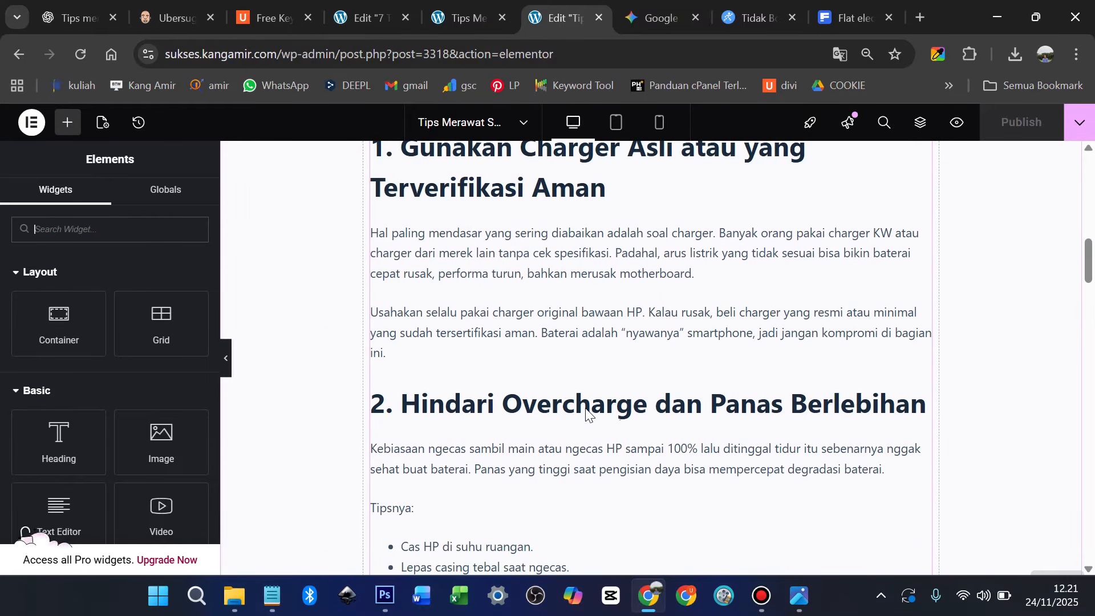
scroll(577, 435, "down", 2)
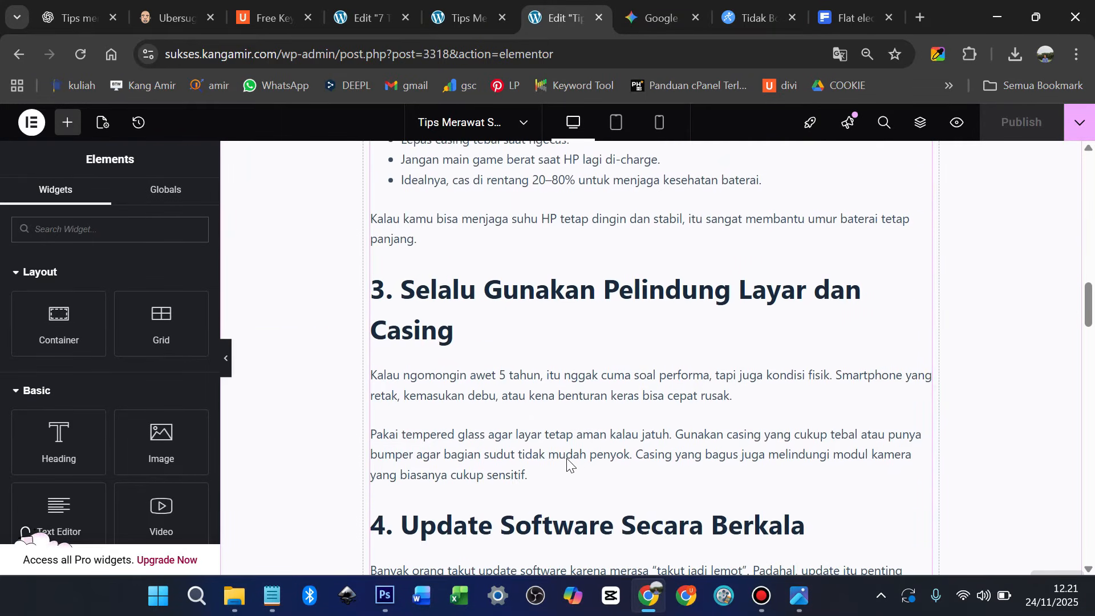
left_click(550, 475)
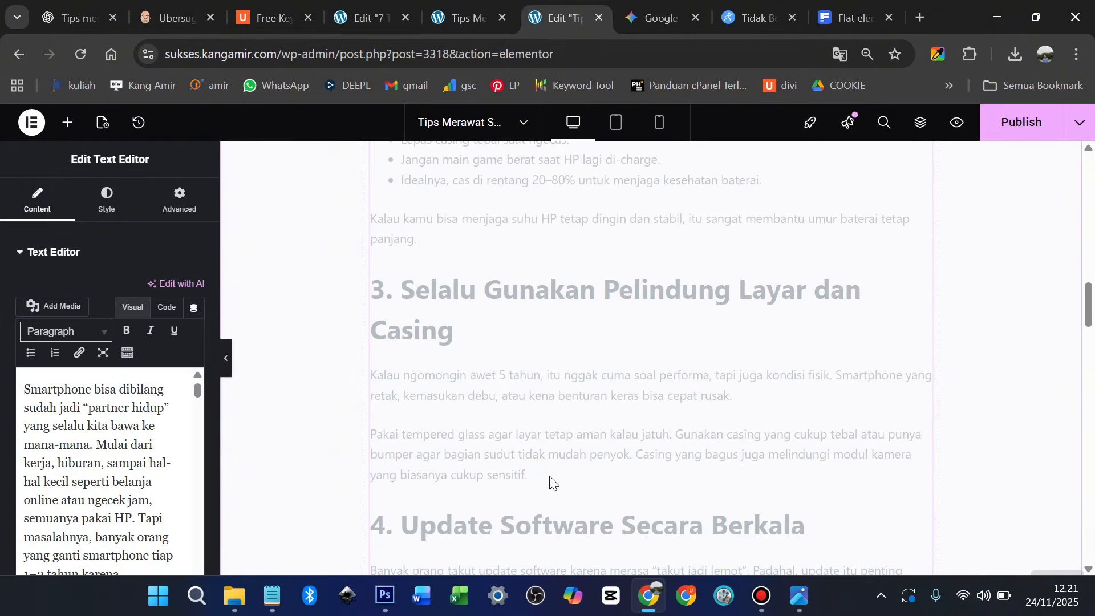
Add a 'Baca Juga :' line with the 7 Tips post title after 'cukup sensitif.'
scroll(548, 479, "down", 3)
scroll(130, 457, "down", 3)
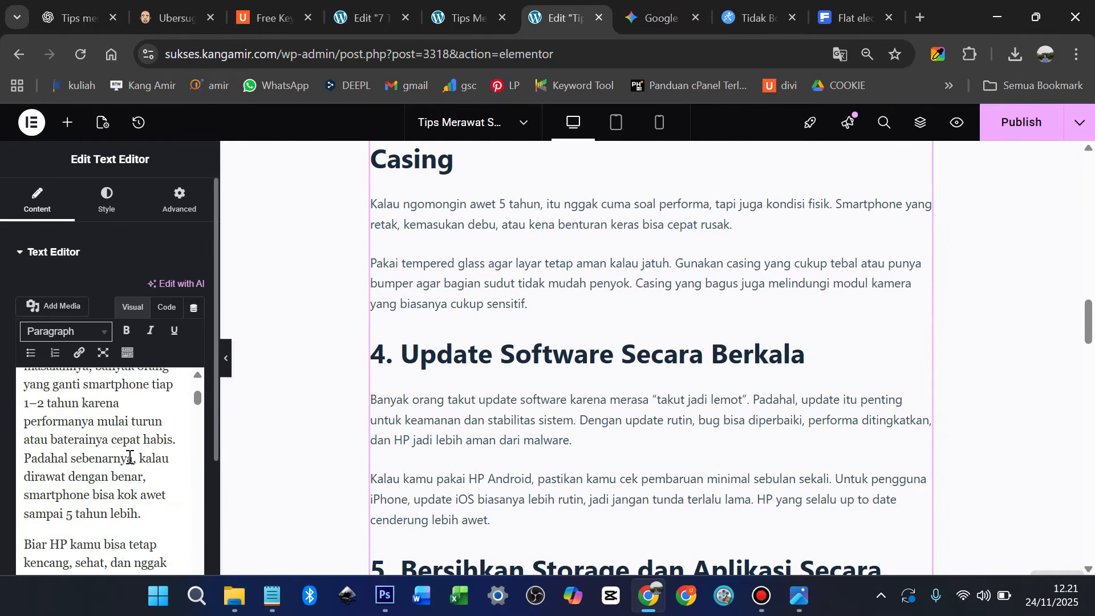
scroll(130, 456, "down", 4)
scroll(130, 457, "up", 1)
scroll(130, 456, "down", 6)
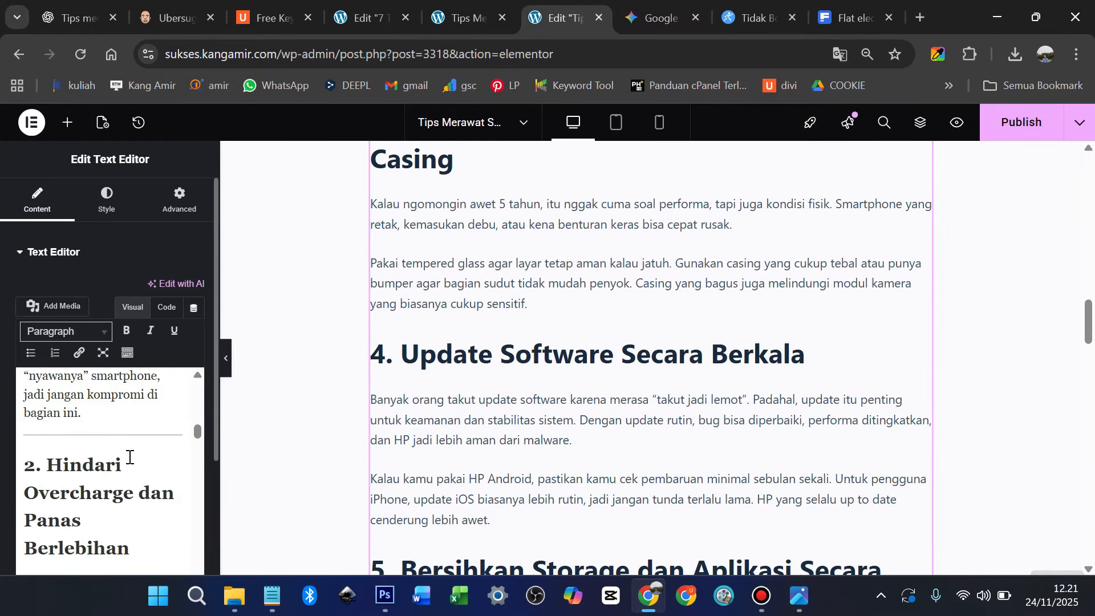
scroll(129, 457, "down", 10)
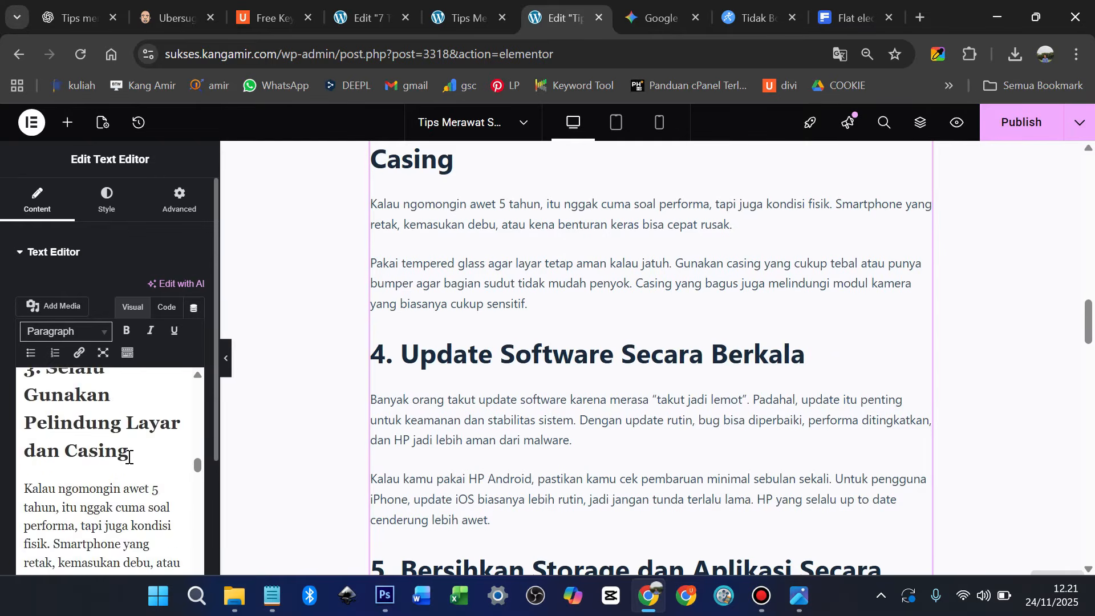
scroll(129, 457, "down", 6)
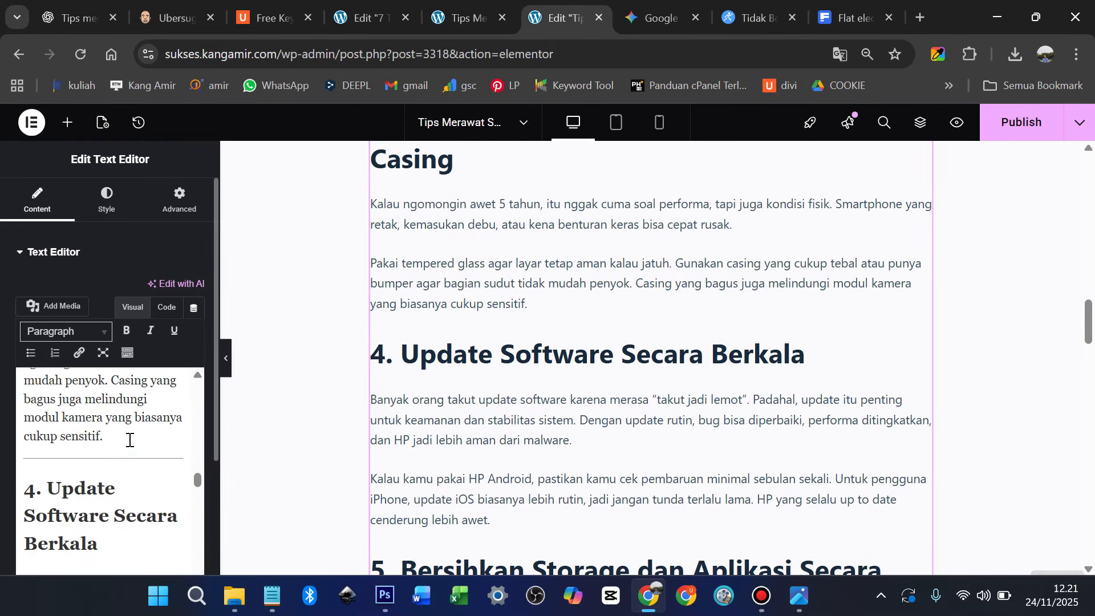
left_click(130, 440)
left_click_drag(219, 413, 341, 413)
left_click(208, 428)
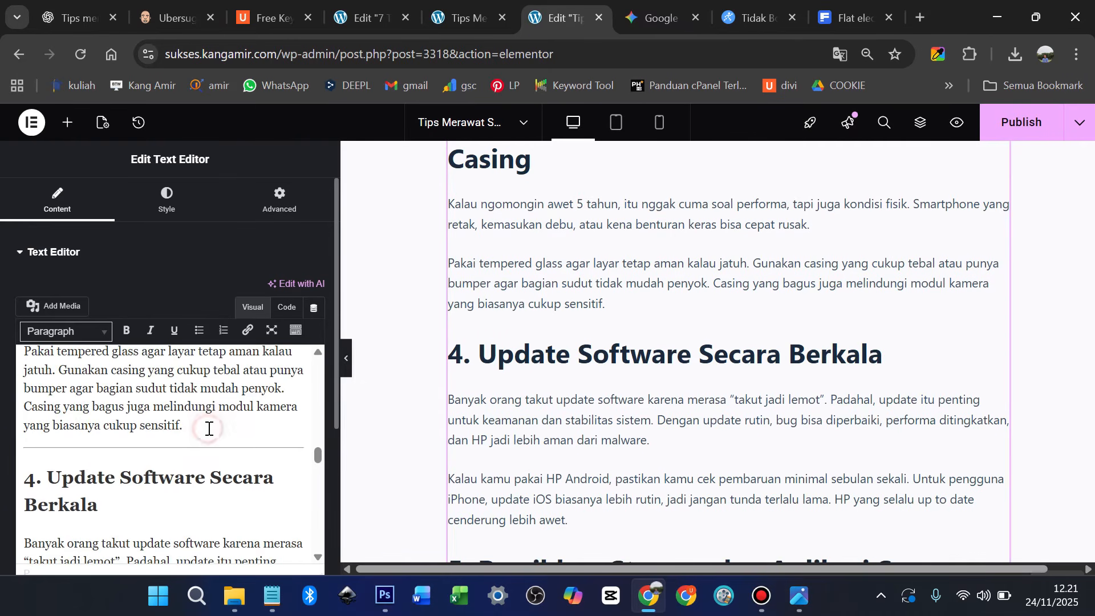
key("Return")
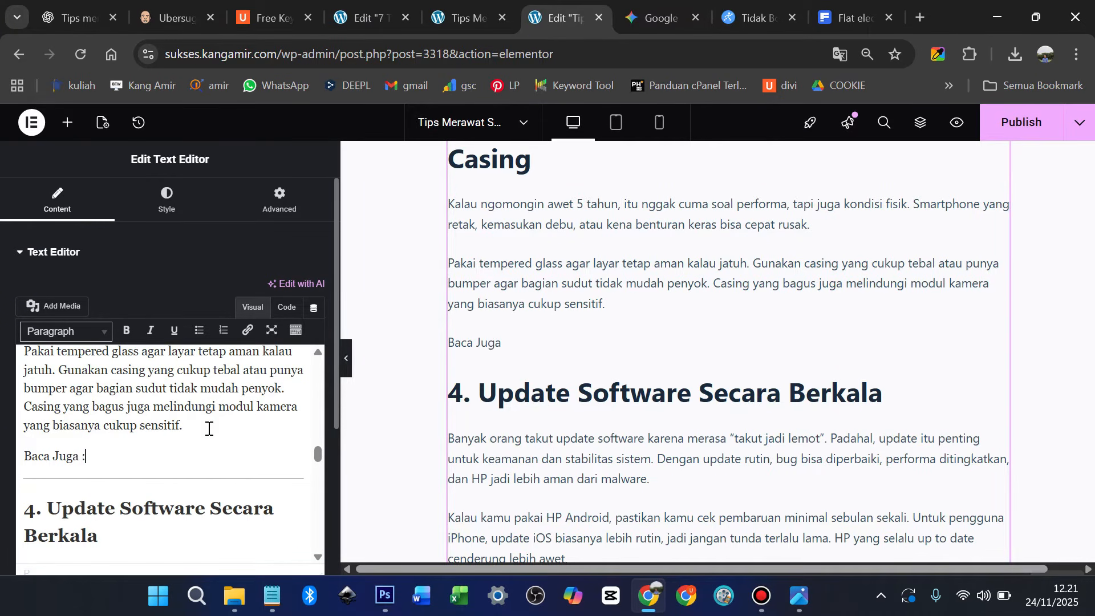
key("ctrl+v")
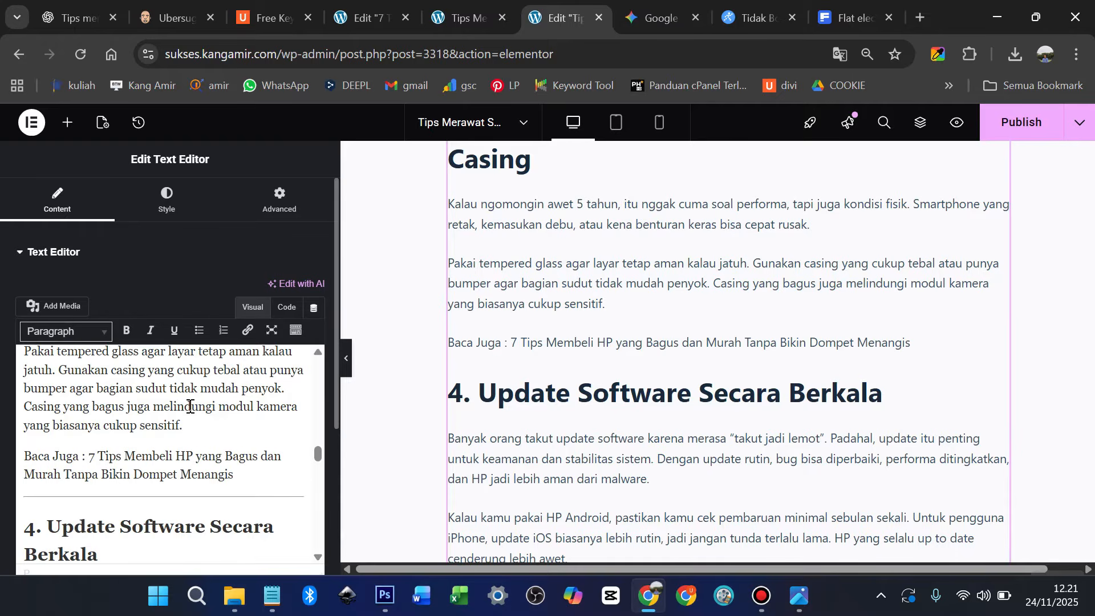
left_click_drag(92, 460, 225, 471)
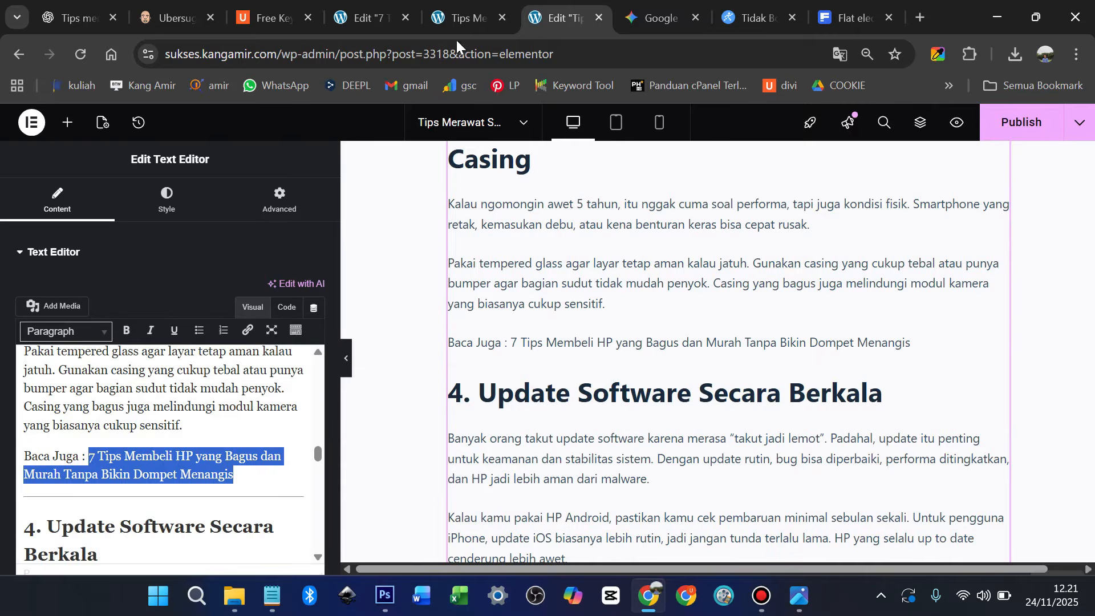
Link the Baca Juga title to the tips-merawat-smartphone post URL, opening in a new tab
left_click(460, 16)
left_click(434, 55)
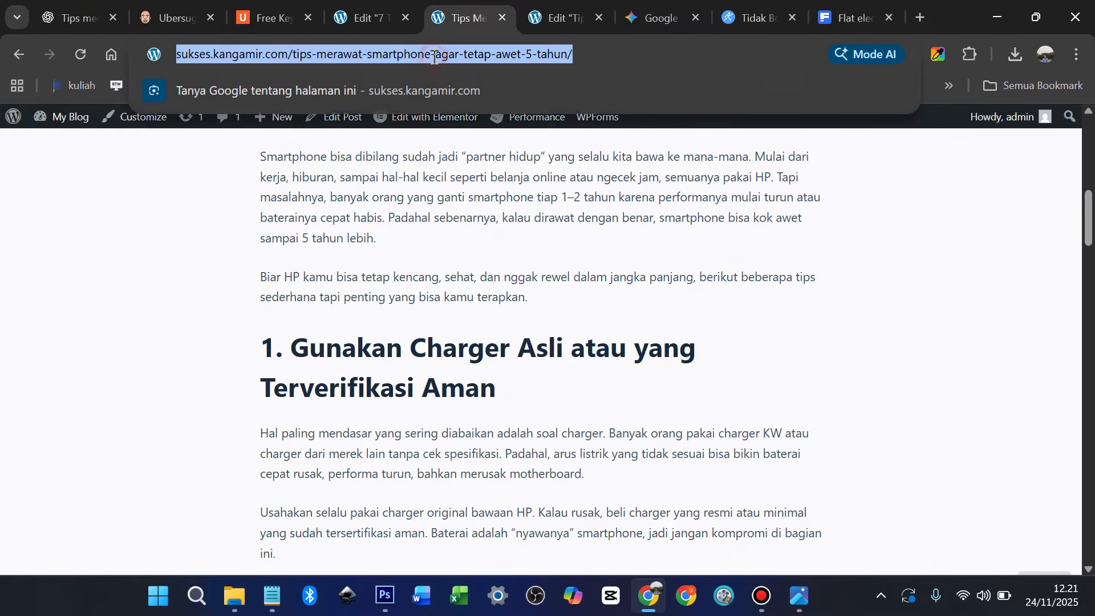
left_click(563, 16)
left_click(248, 331)
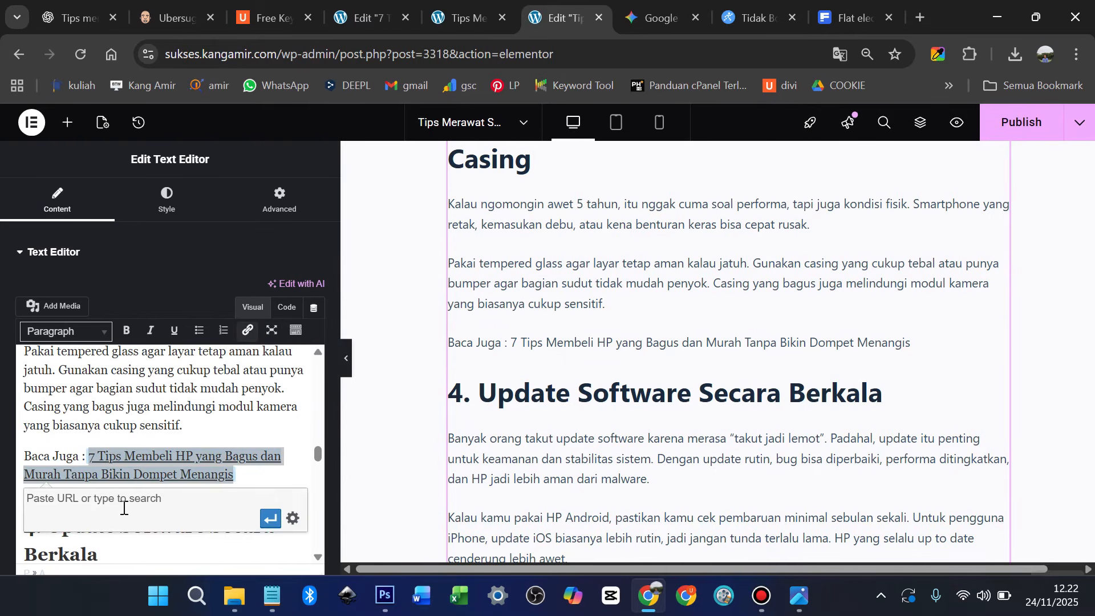
key("ctrl+v")
scroll(270, 524, "down", 2)
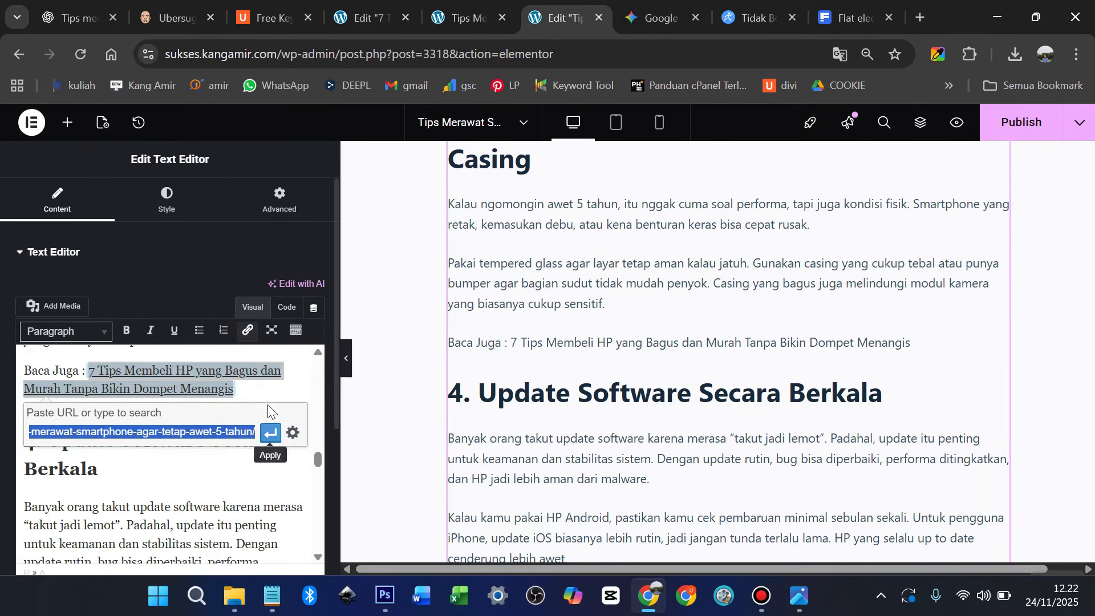
left_click(293, 426)
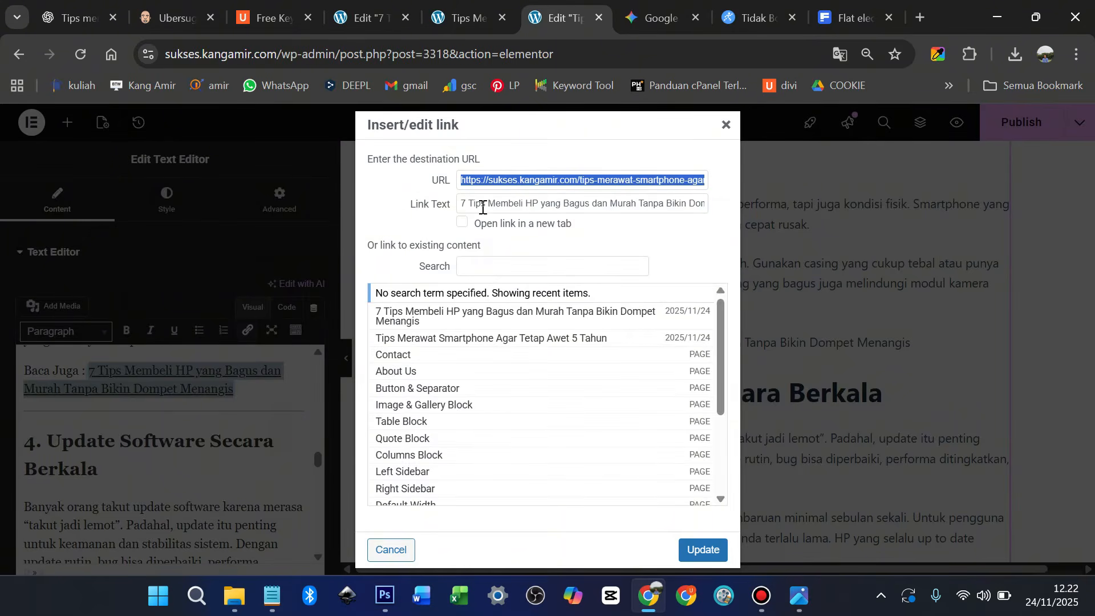
left_click(463, 223)
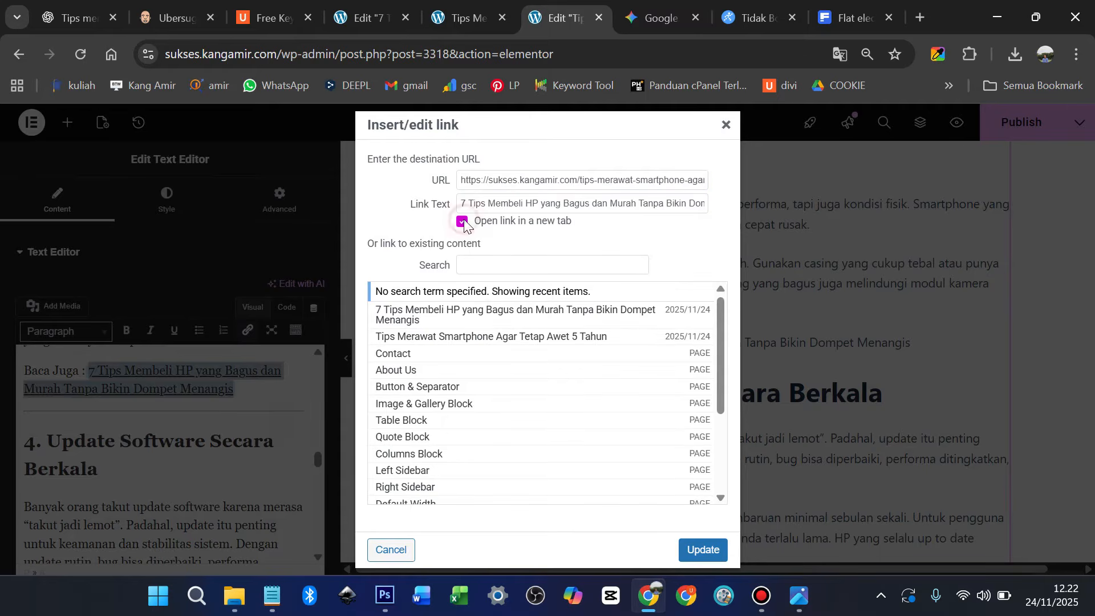
left_click(702, 549)
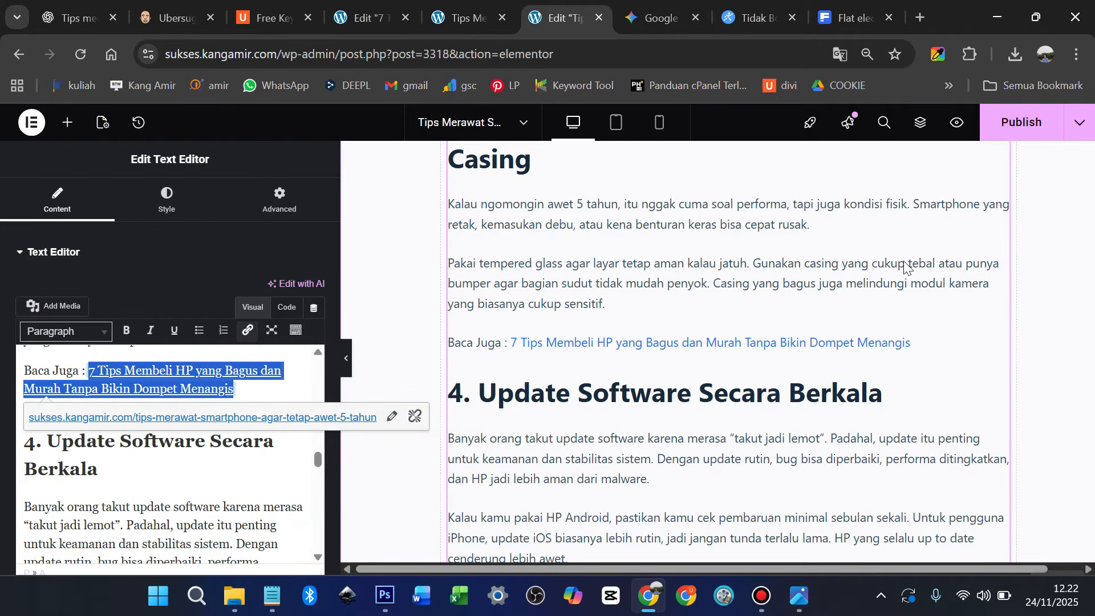
scroll(979, 197, "up", 3)
Publish the updated post in Elementor and preview it in a new tab
left_click(1021, 122)
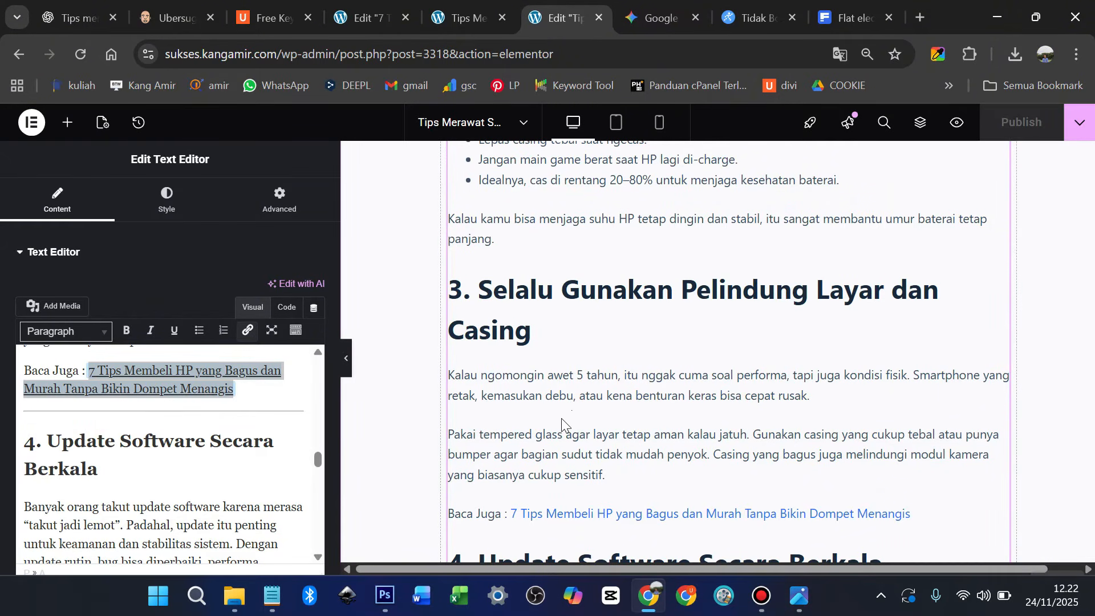
scroll(562, 425, "up", 15)
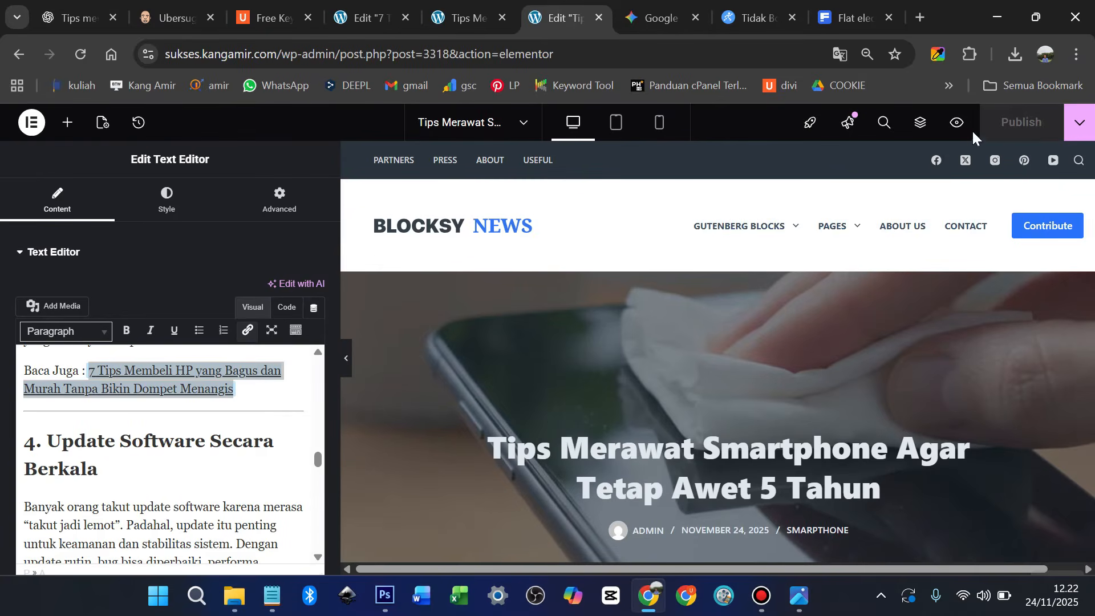
left_click(957, 123)
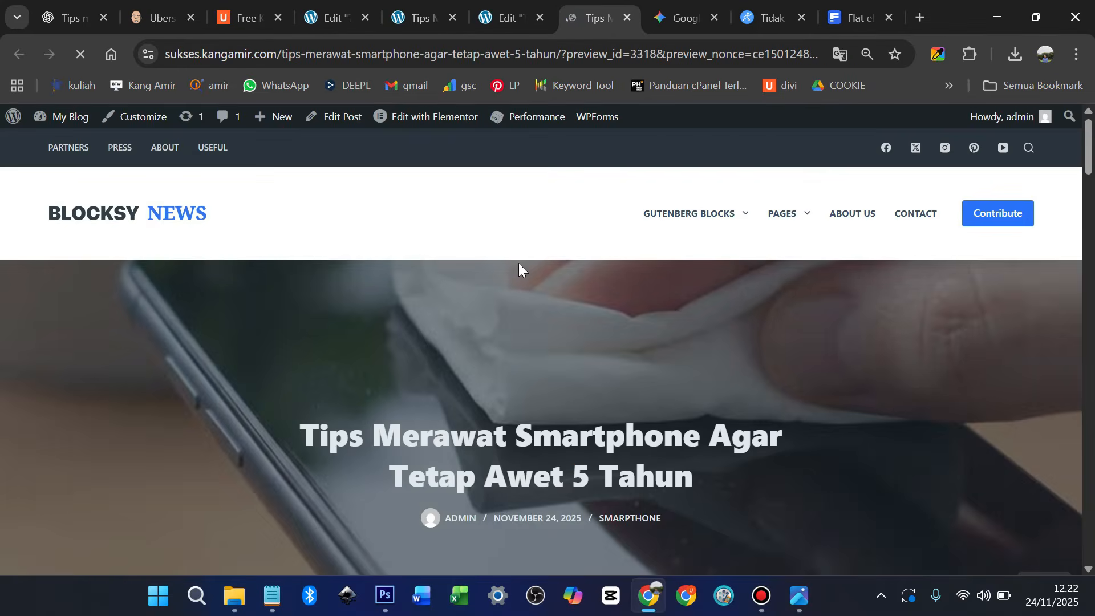
Follow the Baca Juga link into new tabs and scroll through the post
scroll(525, 274, "down", 15)
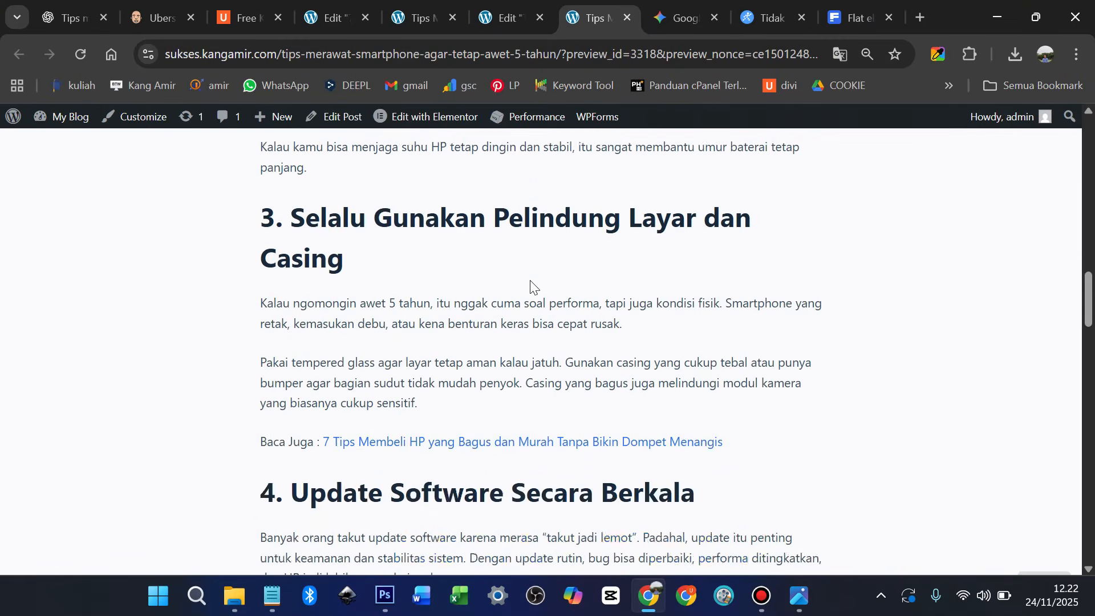
scroll(531, 285, "down", 1)
left_click(489, 372)
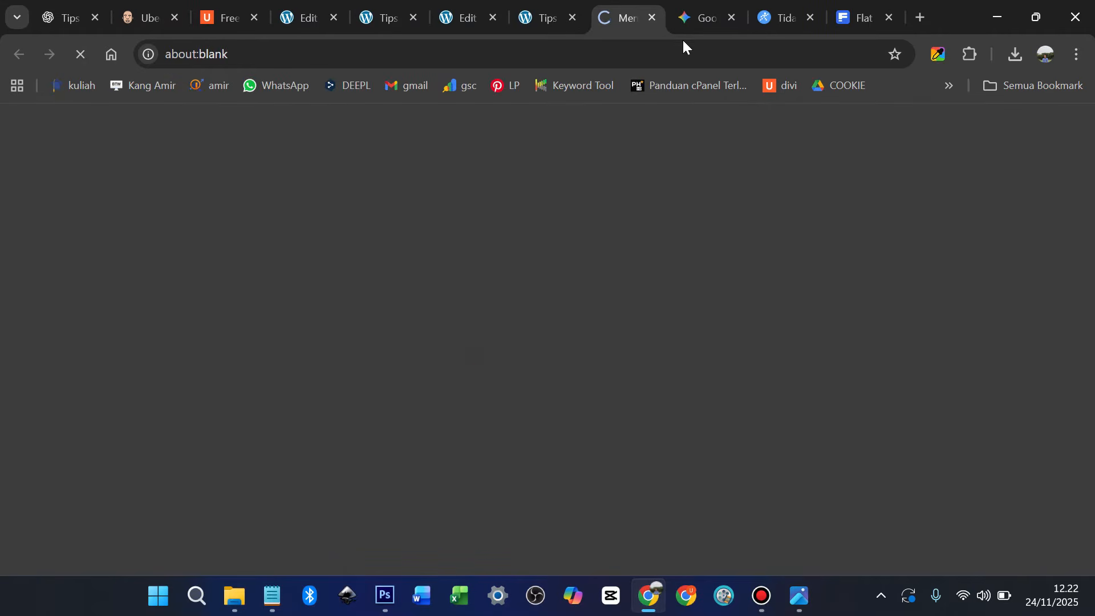
scroll(573, 297, "down", 5)
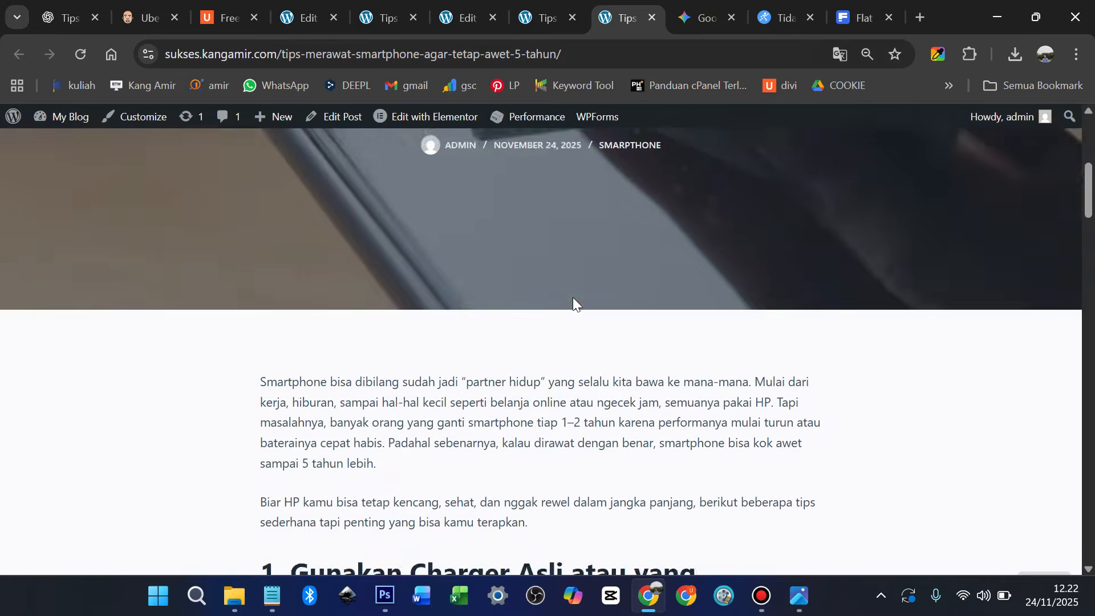
scroll(573, 298, "down", 15)
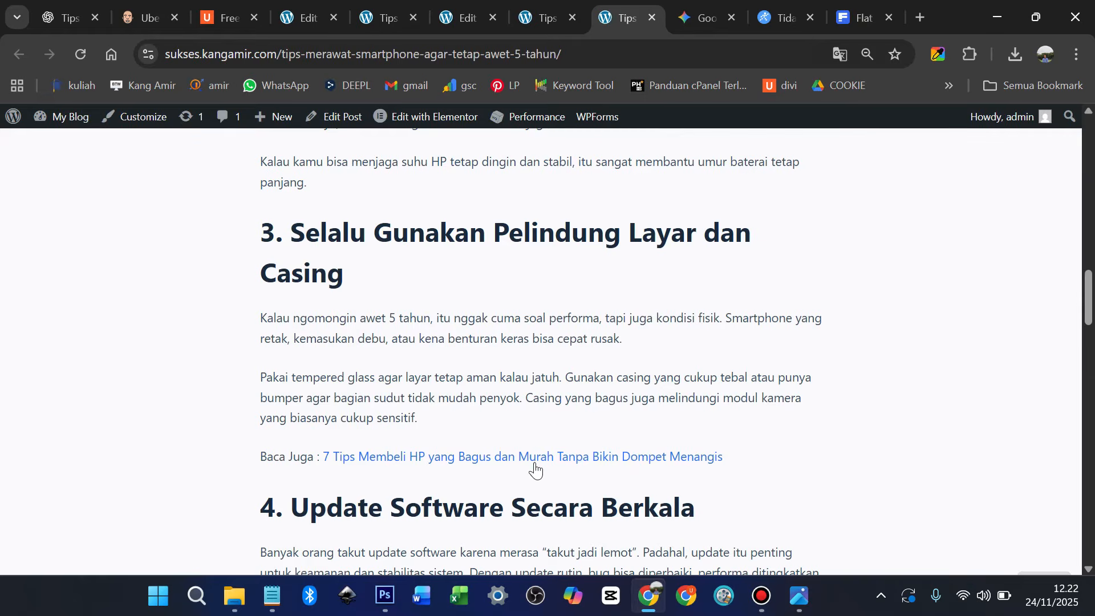
left_click(534, 464)
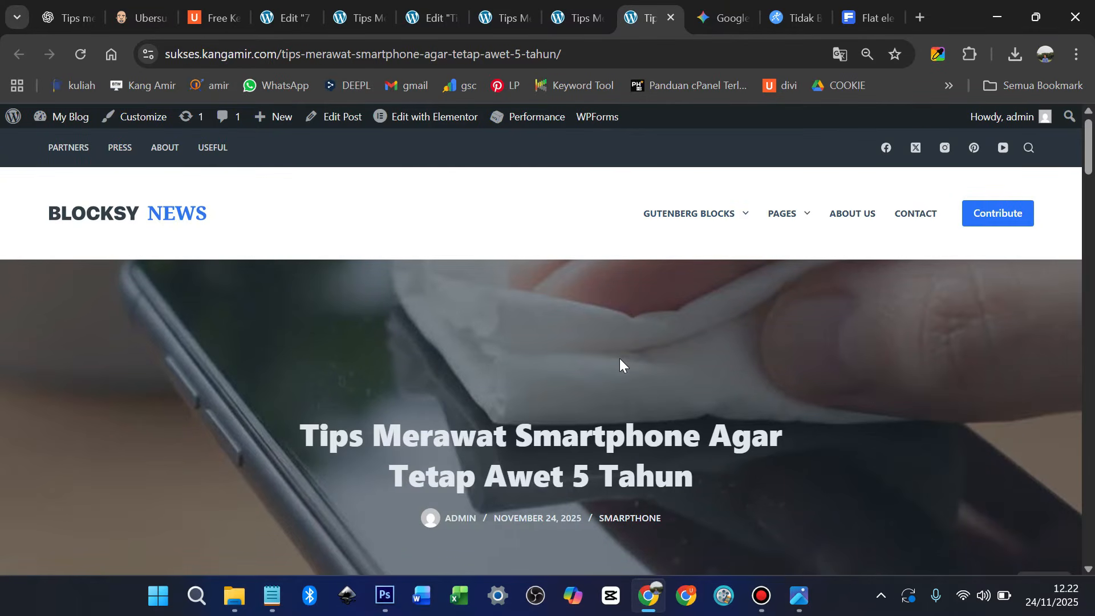
scroll(619, 359, "down", 2)
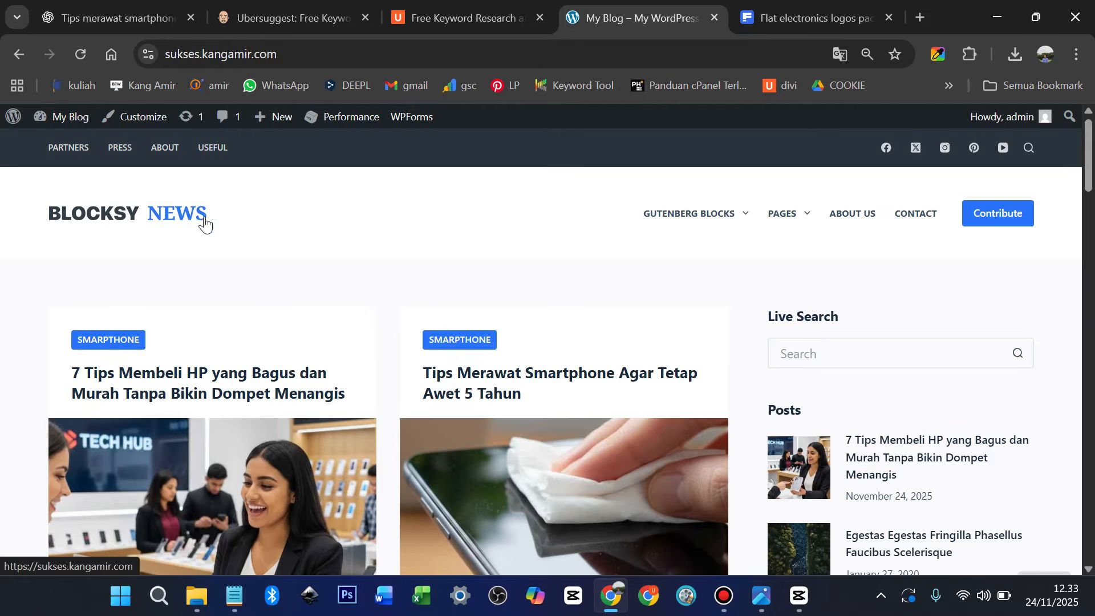
Go to Appearance > Menus from the admin dashboard to edit Main Menu
mouse_move(55, 120)
left_click(56, 146)
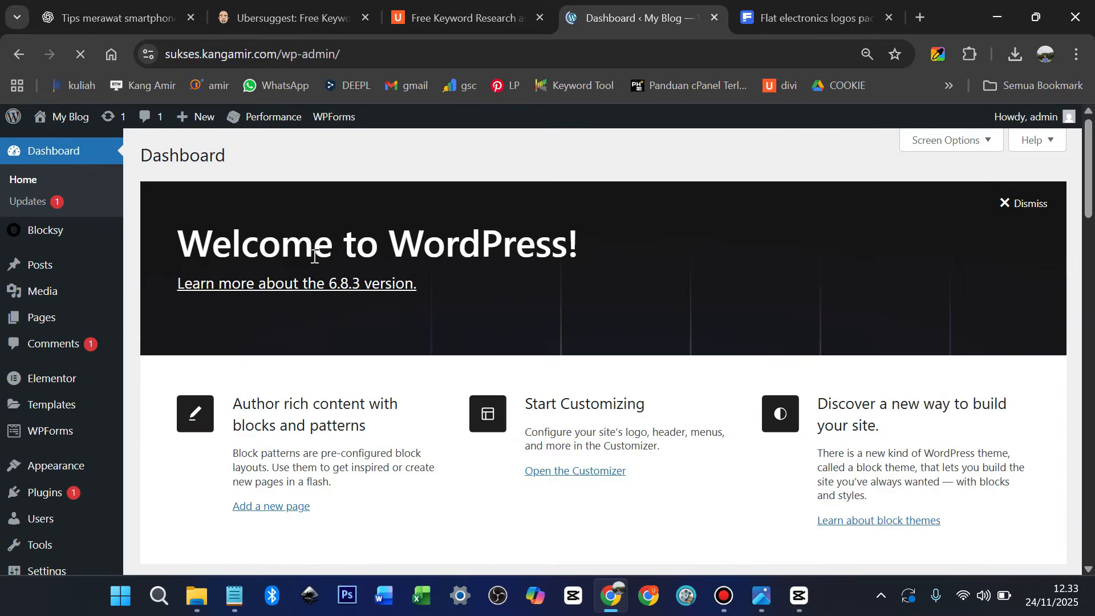
scroll(91, 342, "down", 3)
mouse_move(60, 394)
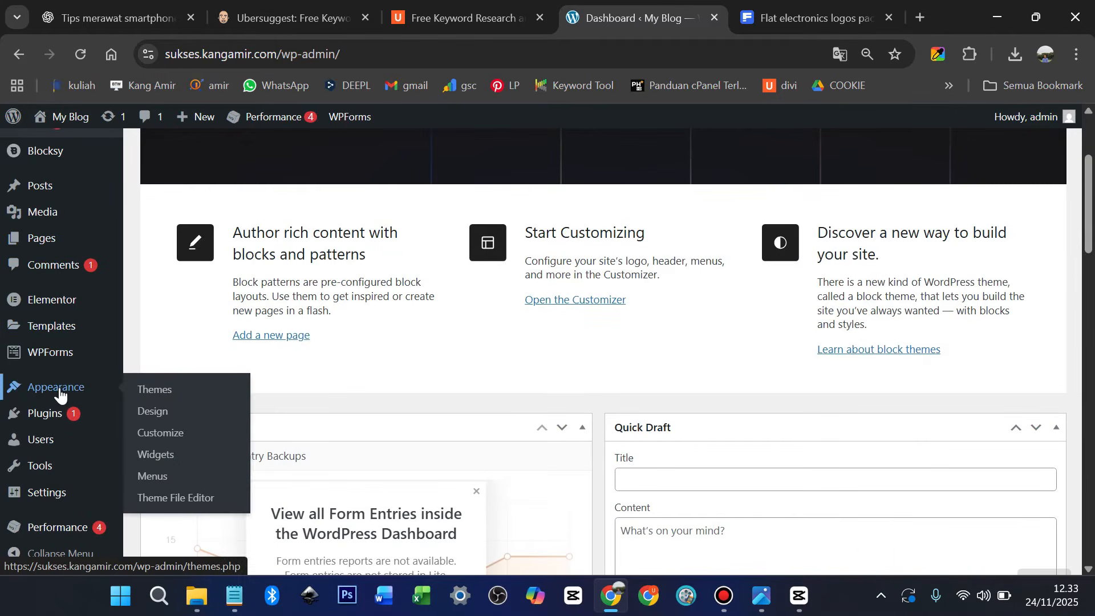
left_click(158, 482)
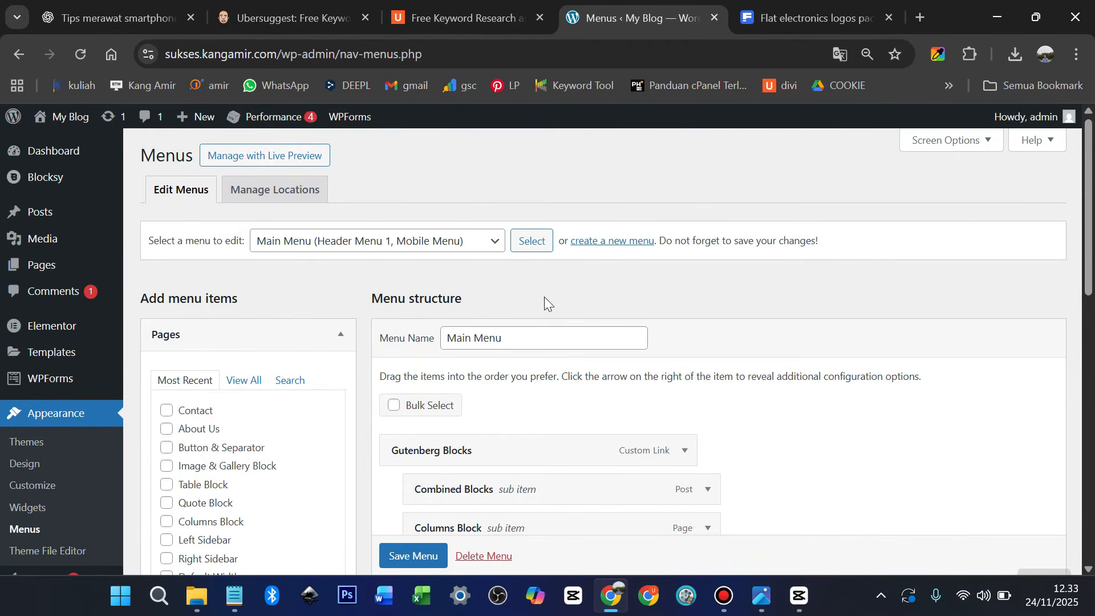
Rename the Gutenberg Blocks menu item to Samsung
scroll(546, 299, "down", 1)
scroll(542, 304, "down", 1)
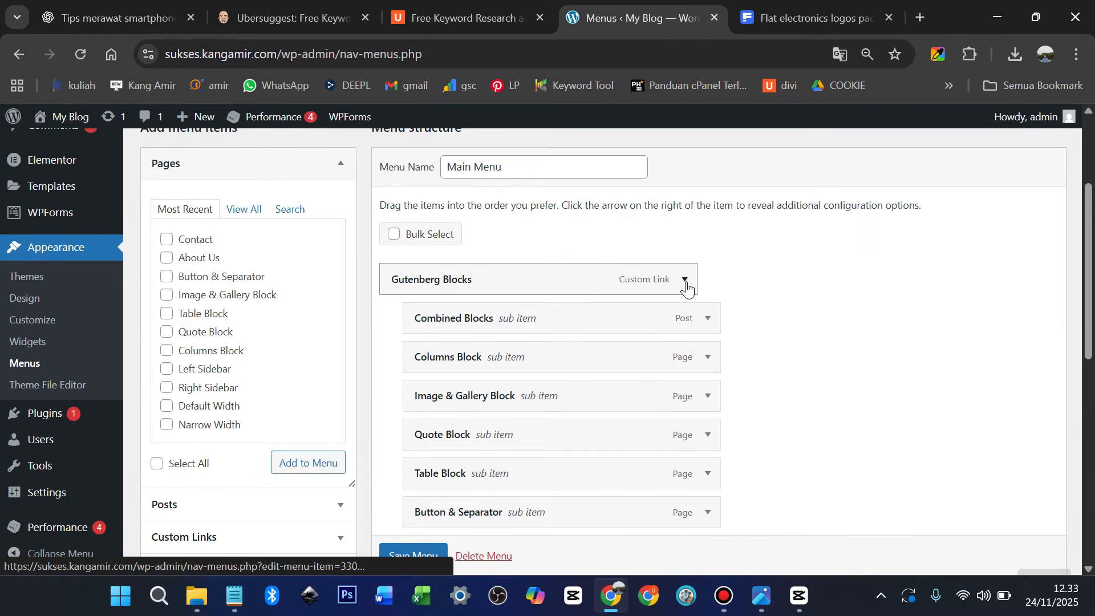
left_click(687, 290)
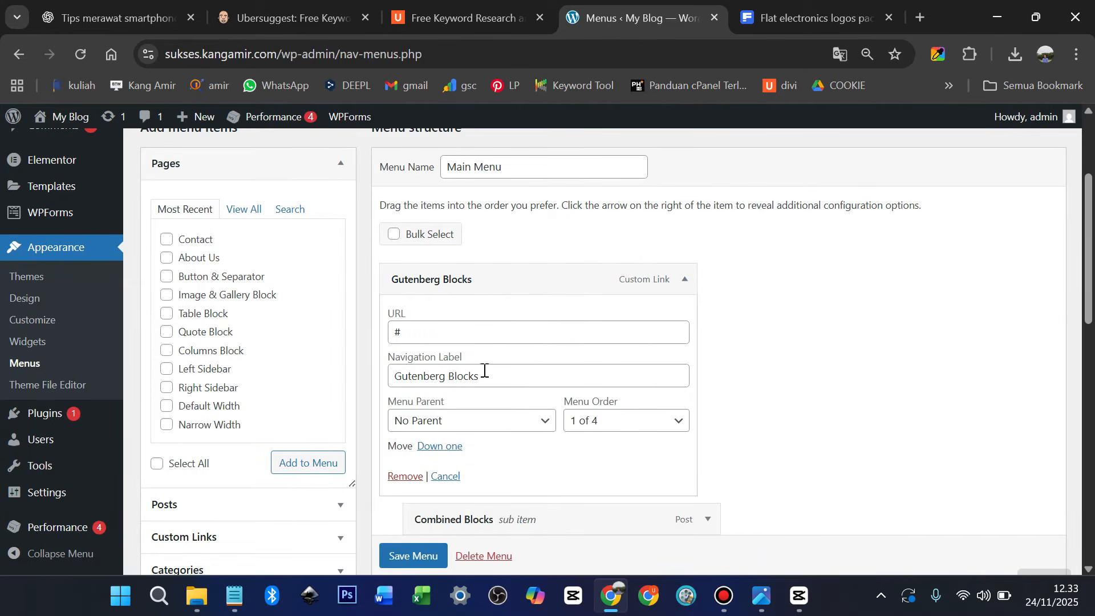
left_click_drag(489, 375, 391, 378)
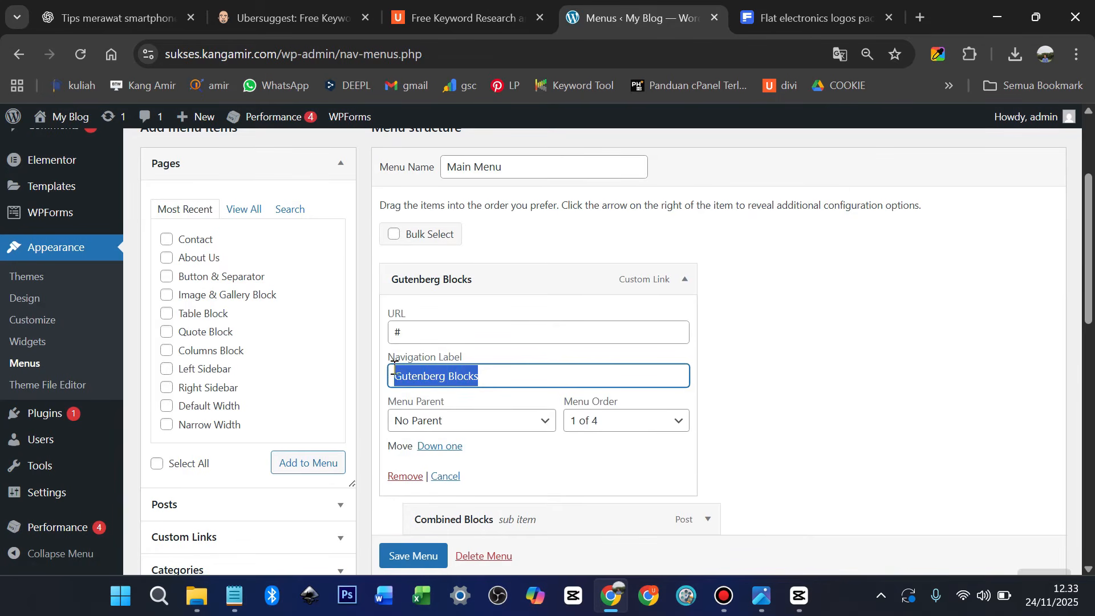
type("Samsung")
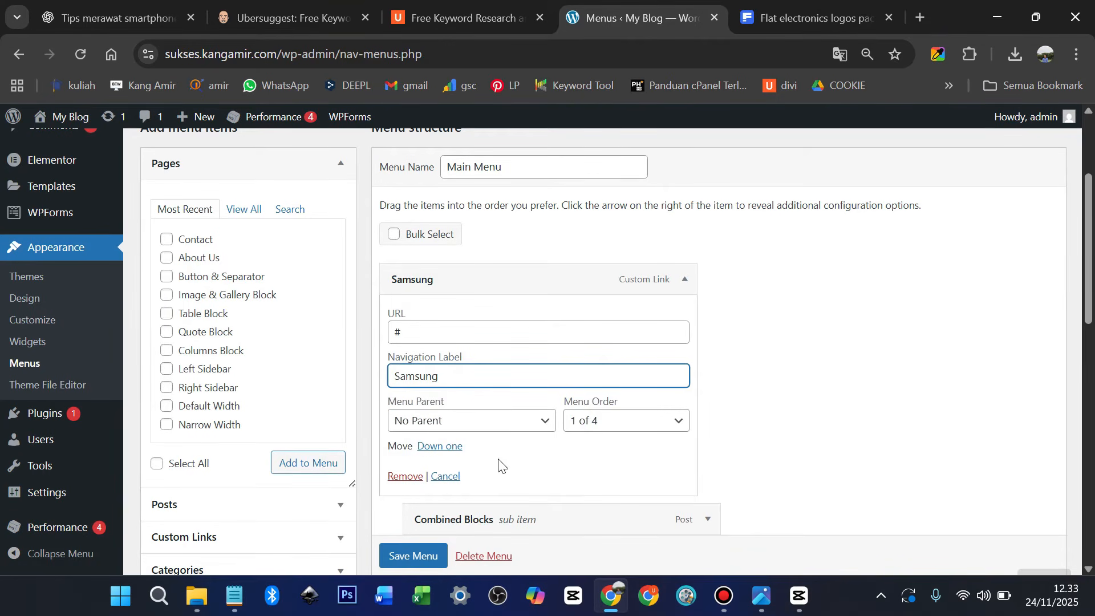
left_click(687, 283)
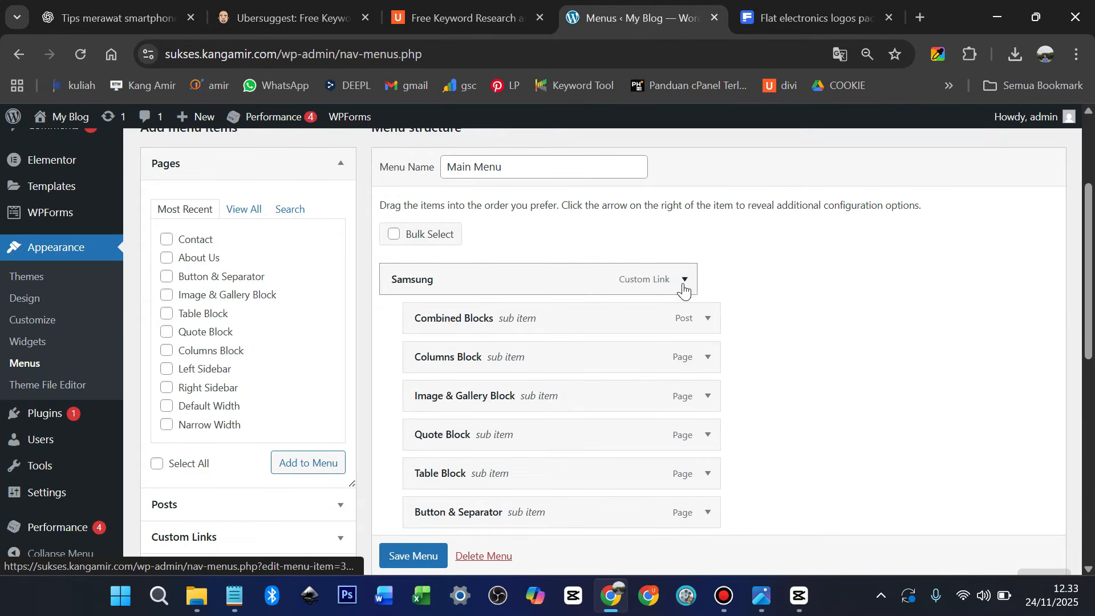
Rename the Combined Blocks and Columns Block sub-items to Samsung M and Samsung A
left_click(708, 322)
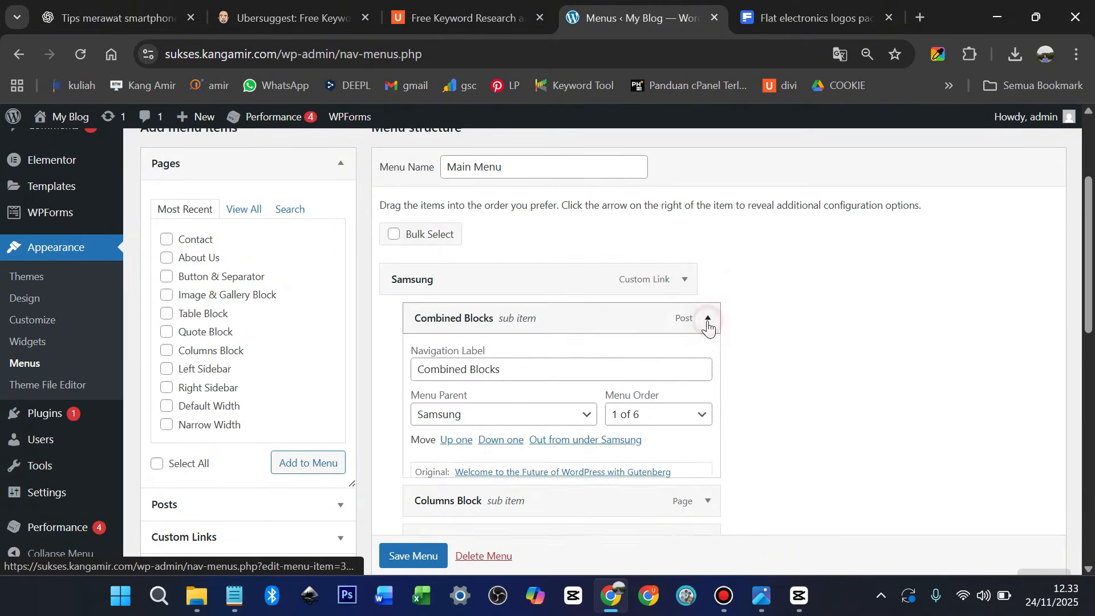
triple_click(534, 371)
type("Samsung")
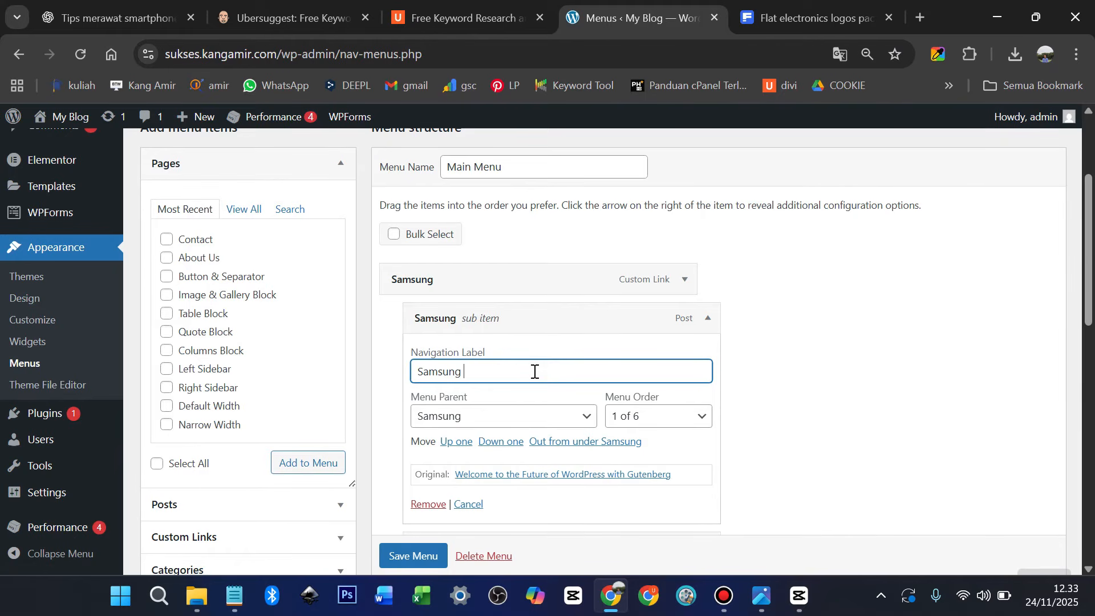
type(" M")
left_click(708, 318)
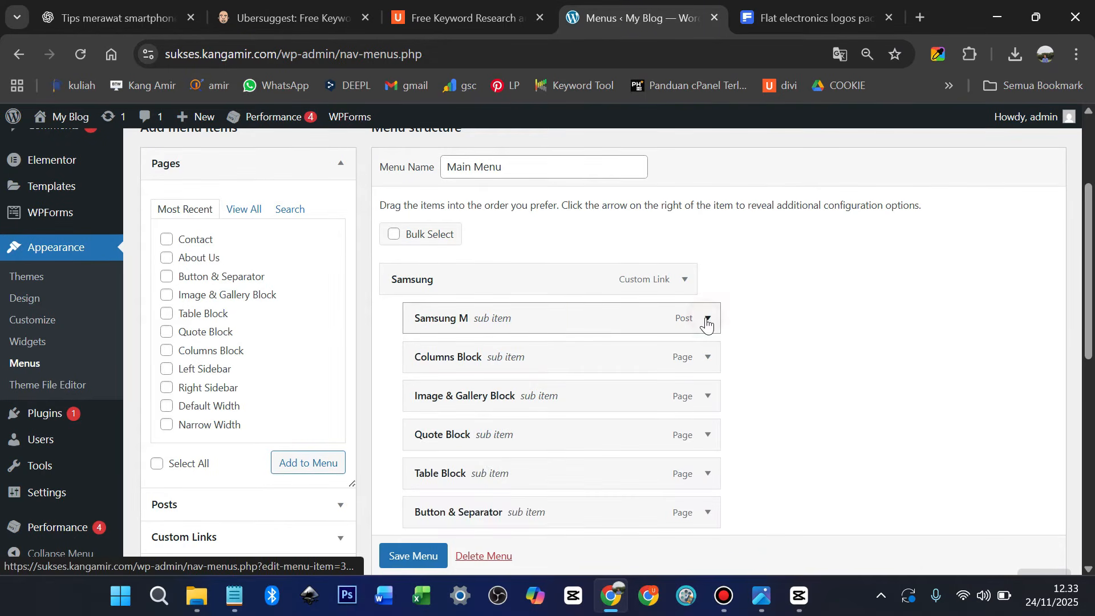
left_click(708, 358)
left_click(512, 404)
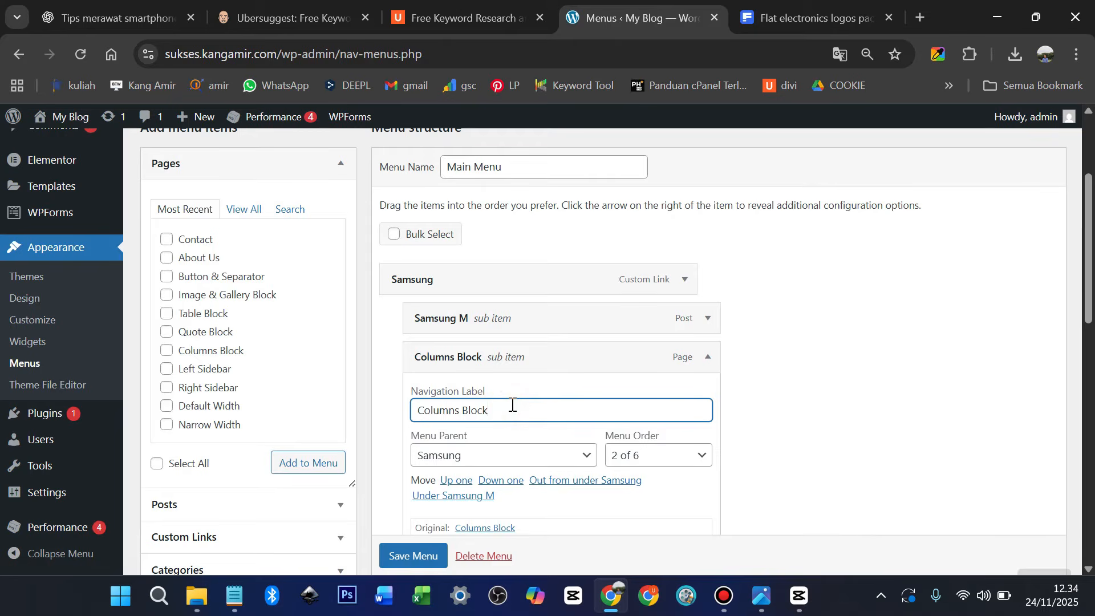
key("ctrl+a")
type("sAMSUN")
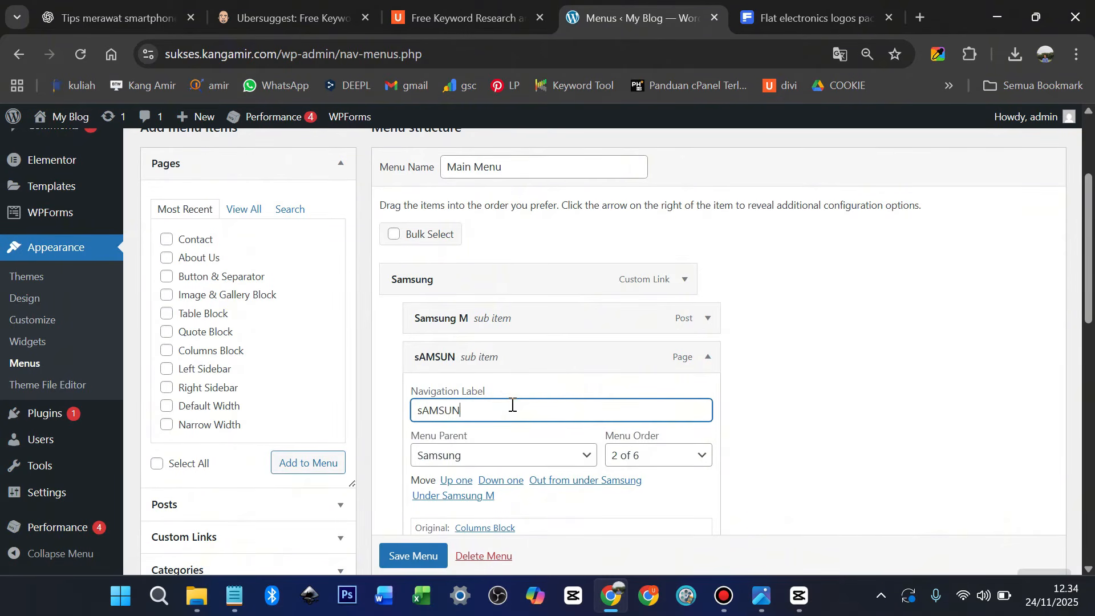
type("G")
key("BackSpace")
key("BackSpace")
key("BackSpace")
key("BackSpace")
key("BackSpace")
key("BackSpace")
key("BackSpace")
type("S")
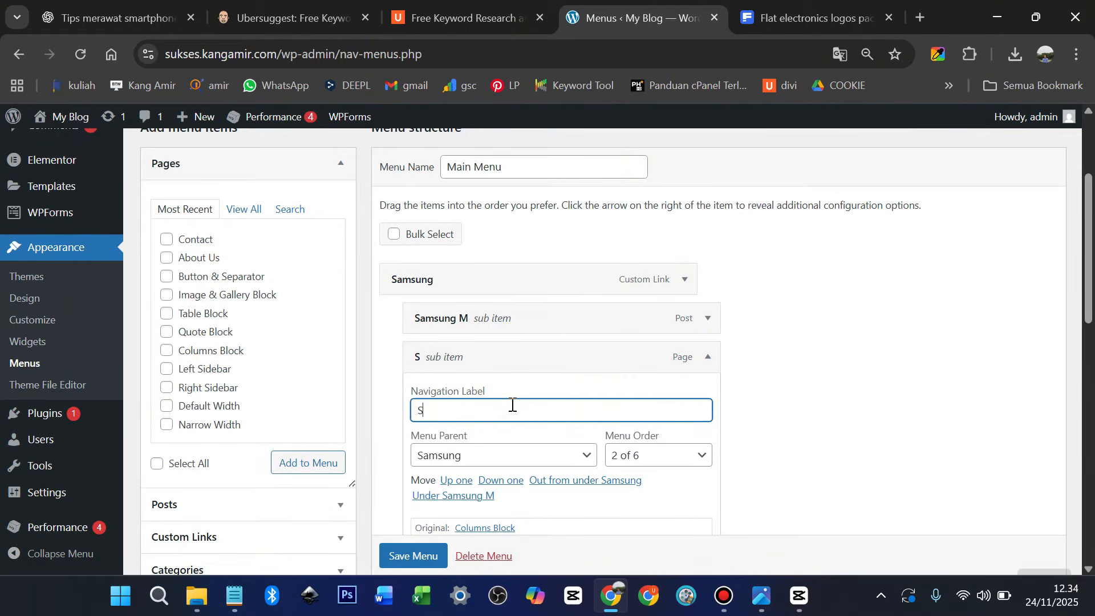
type("A")
key("BackSpace")
type("amsung A")
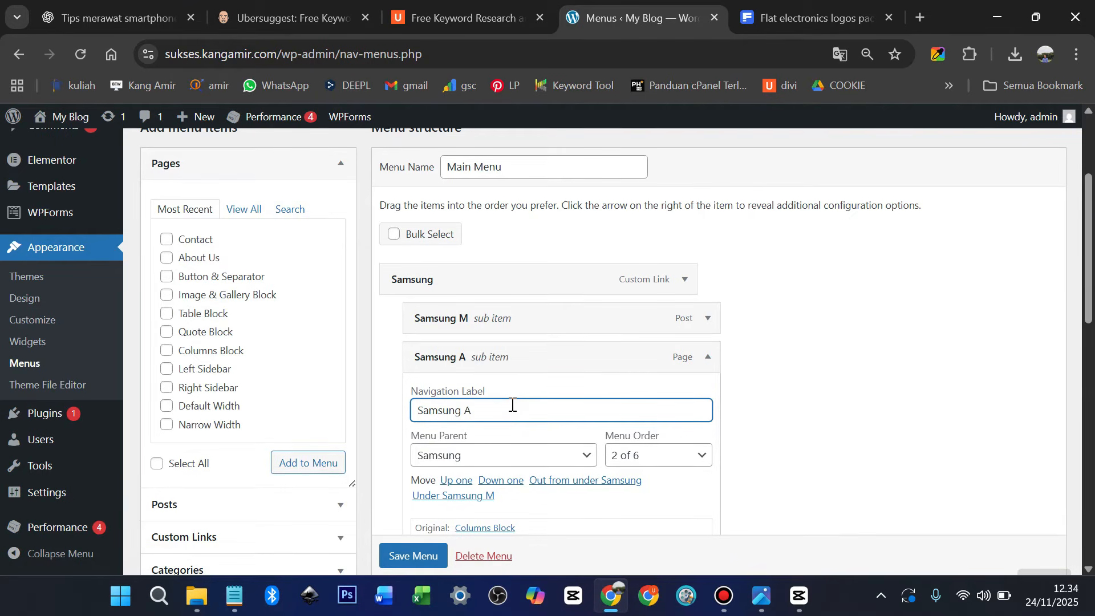
left_click(708, 357)
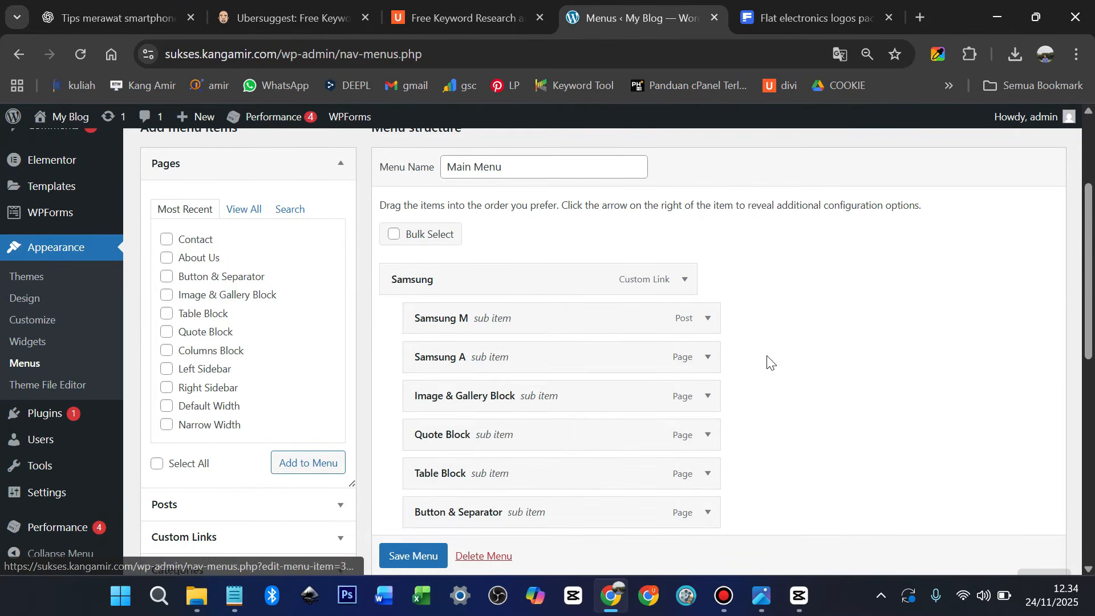
Expand the Categories panel to list the site's categories, including Smartphone
scroll(767, 361, "down", 1)
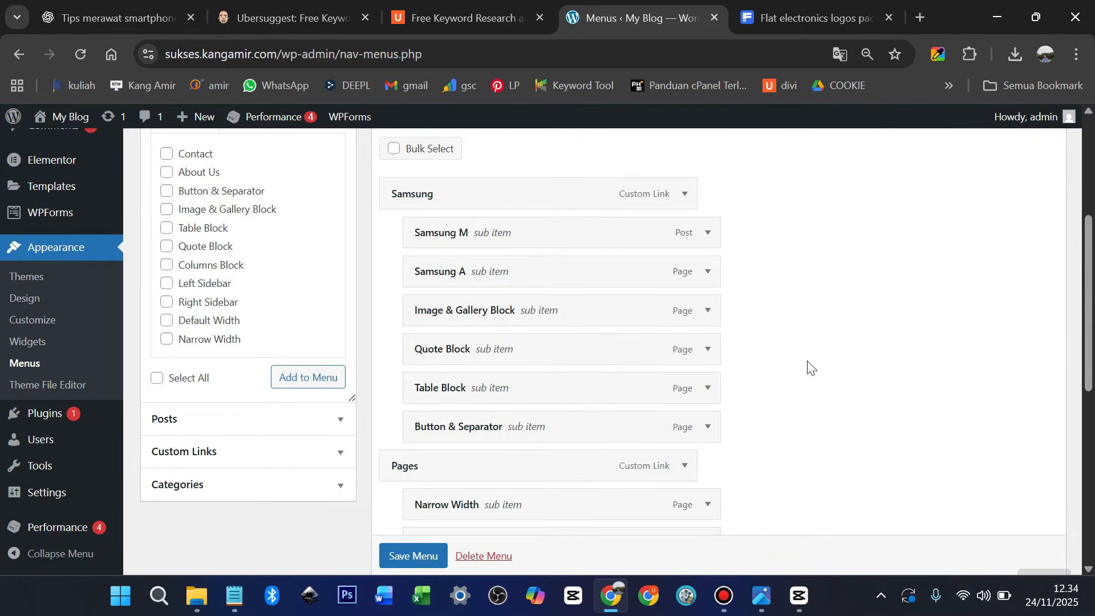
scroll(532, 380, "down", 4)
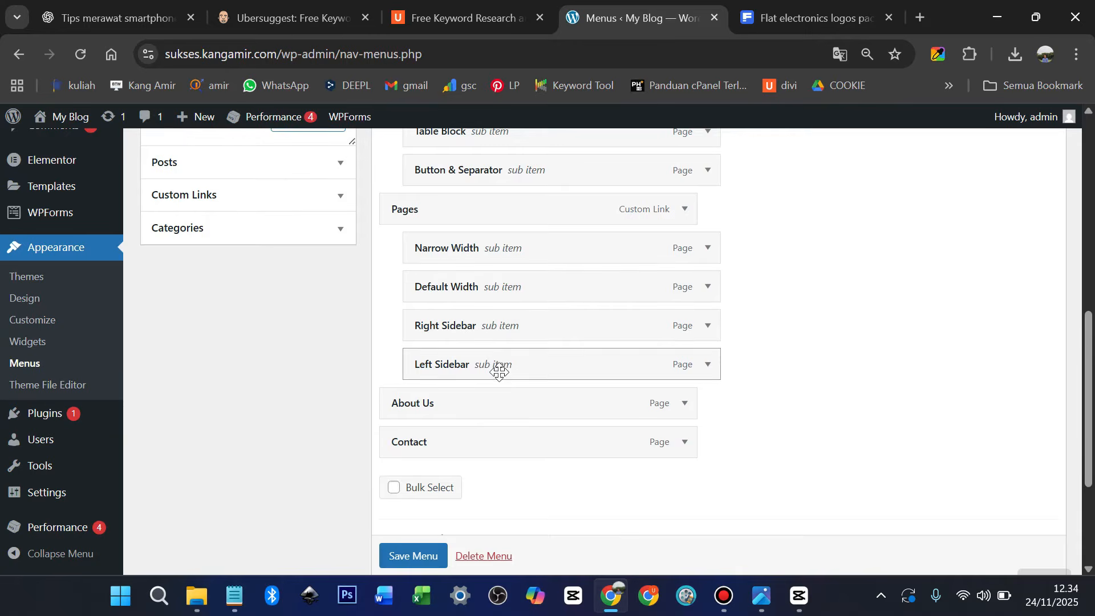
scroll(307, 329, "up", 1)
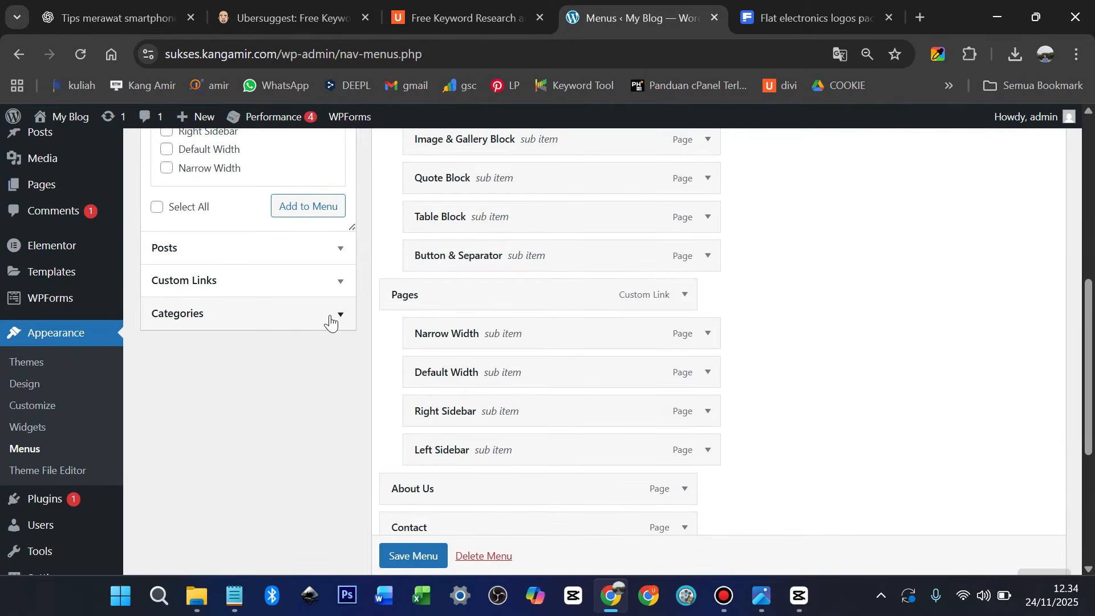
left_click(330, 320)
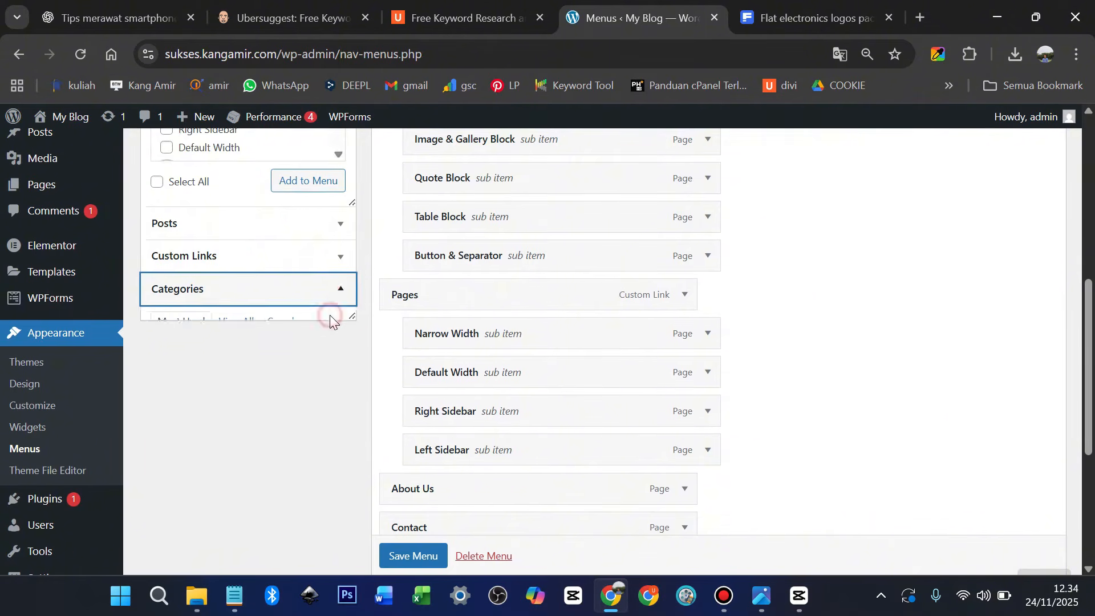
scroll(318, 342, "up", 4)
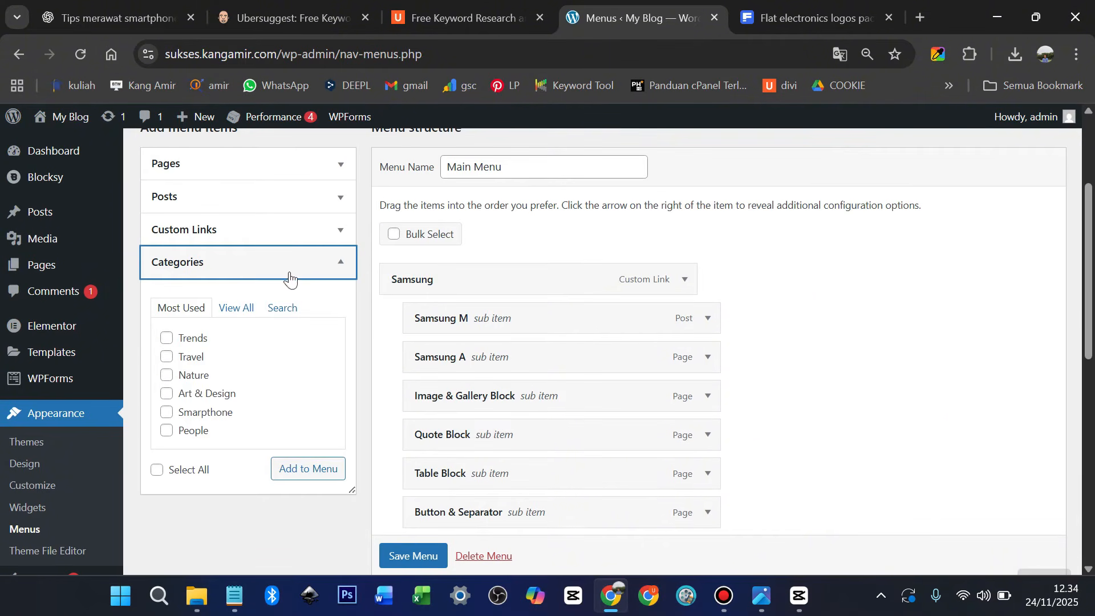
Add the Smartphone category to the Main Menu
left_click(169, 415)
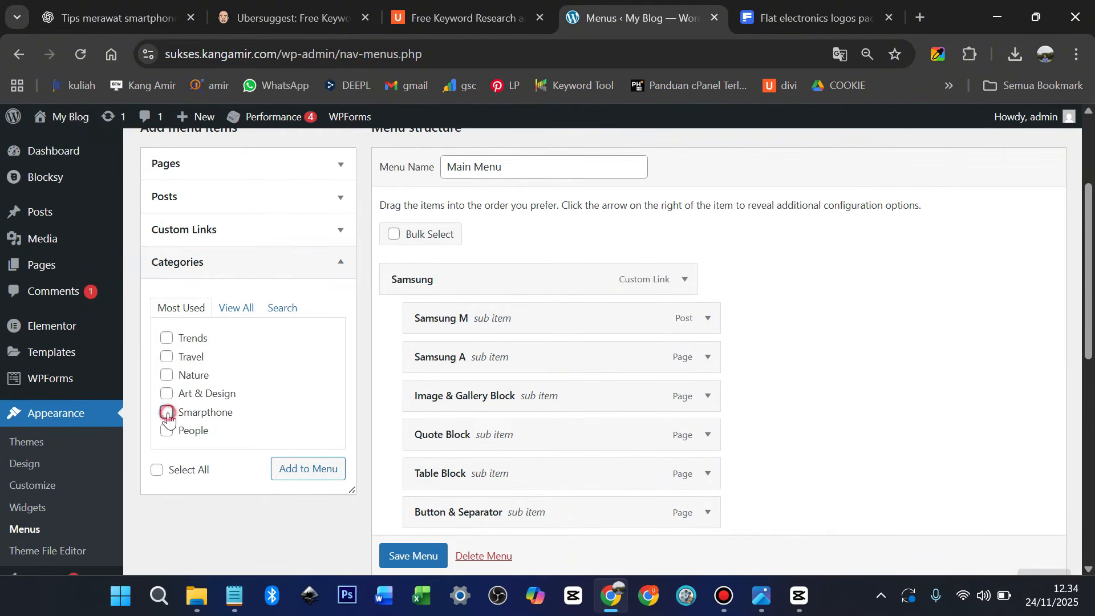
left_click(292, 470)
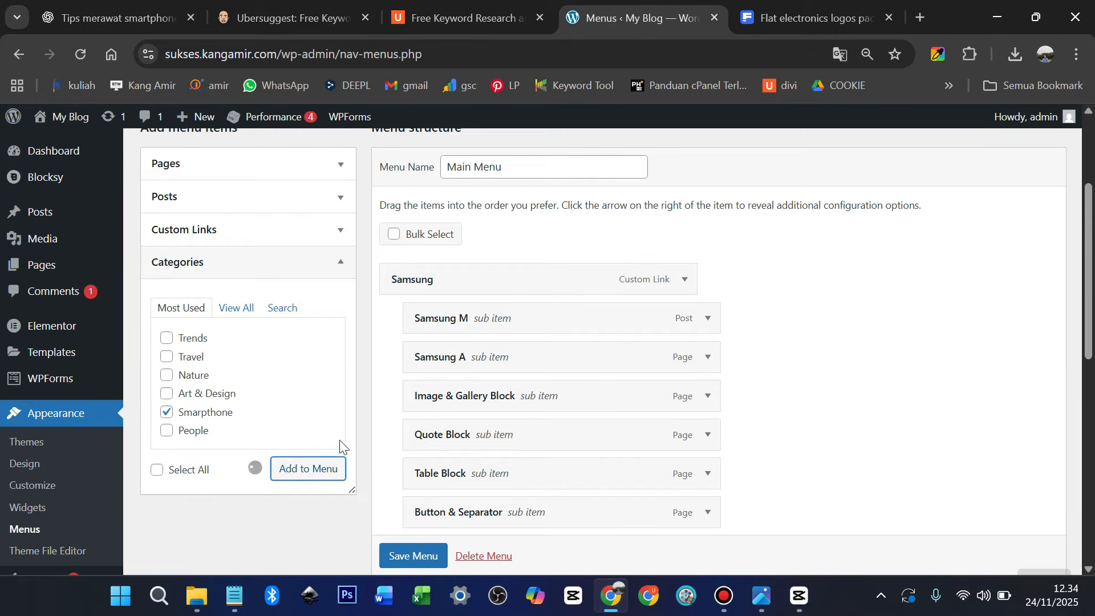
scroll(481, 406, "down", 5)
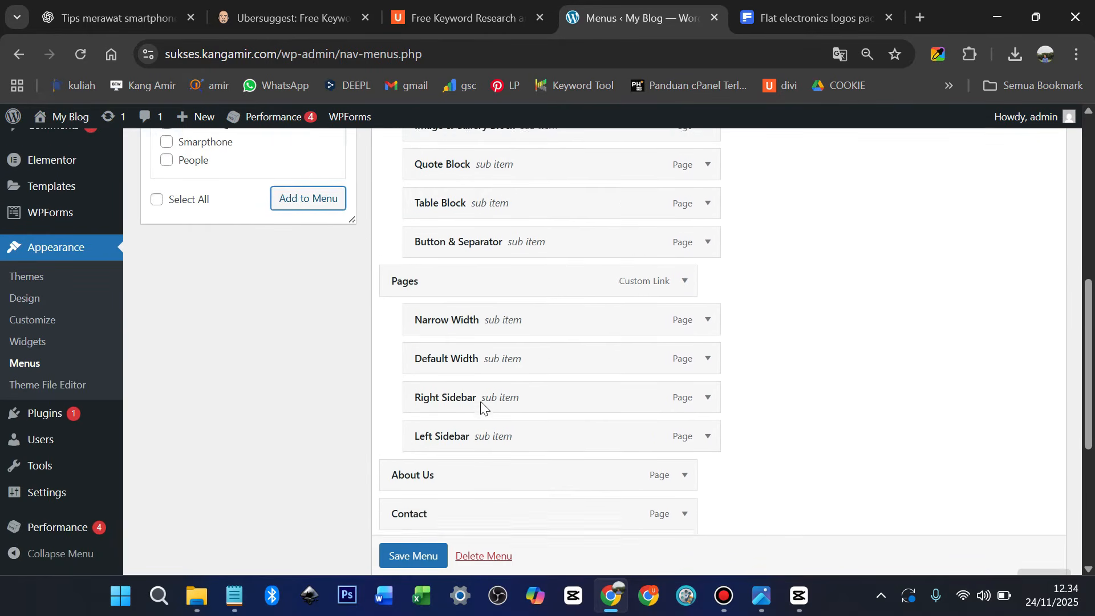
scroll(482, 405, "down", 3)
scroll(525, 401, "up", 1)
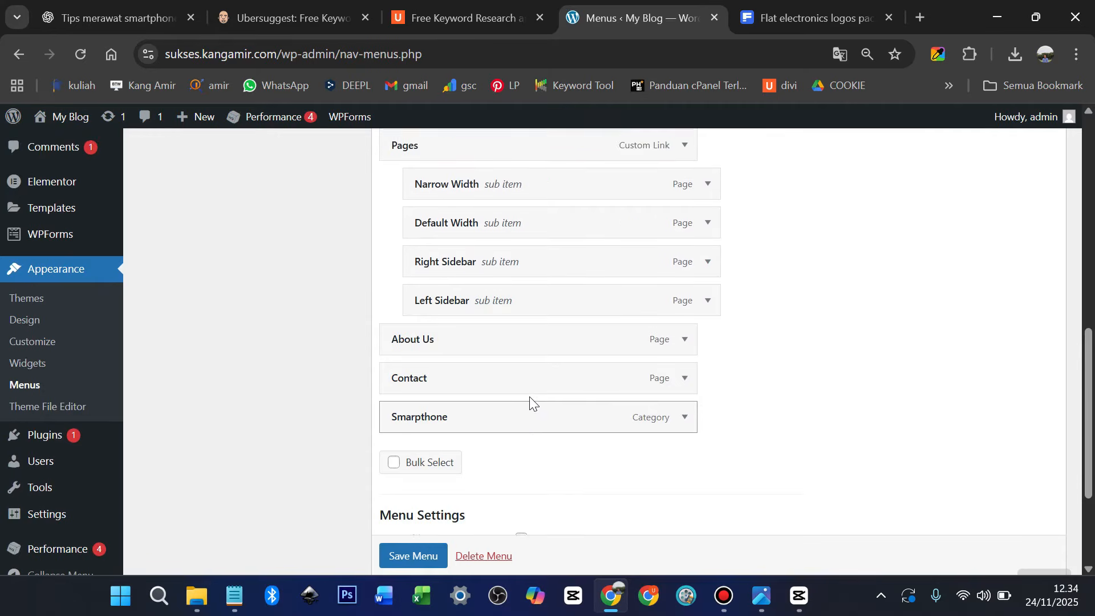
scroll(532, 402, "up", 1)
scroll(533, 405, "down", 2)
scroll(529, 374, "up", 3)
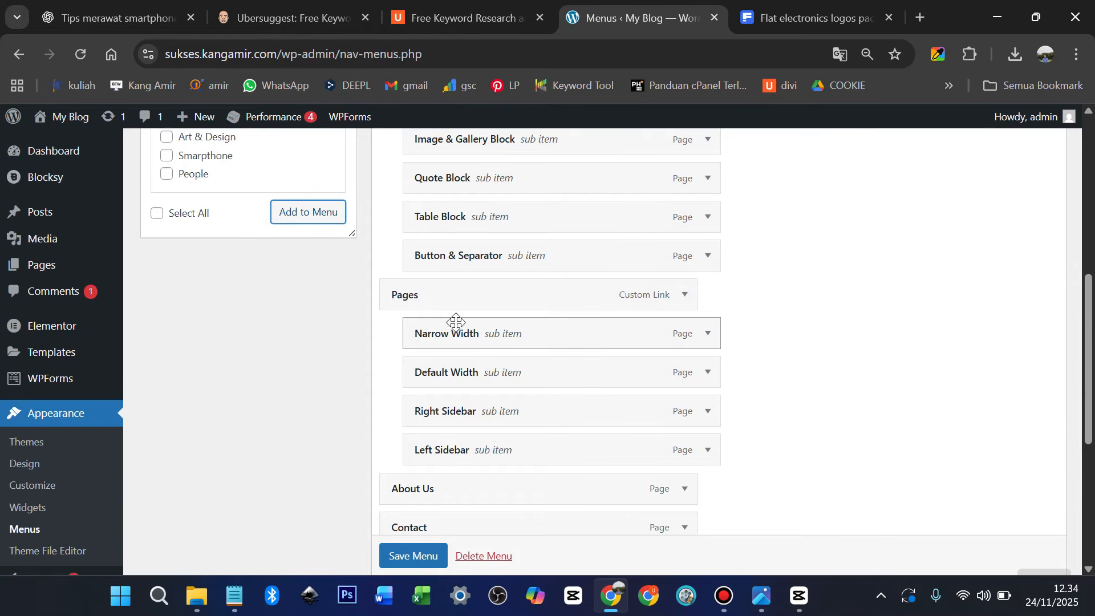
scroll(458, 333, "down", 3)
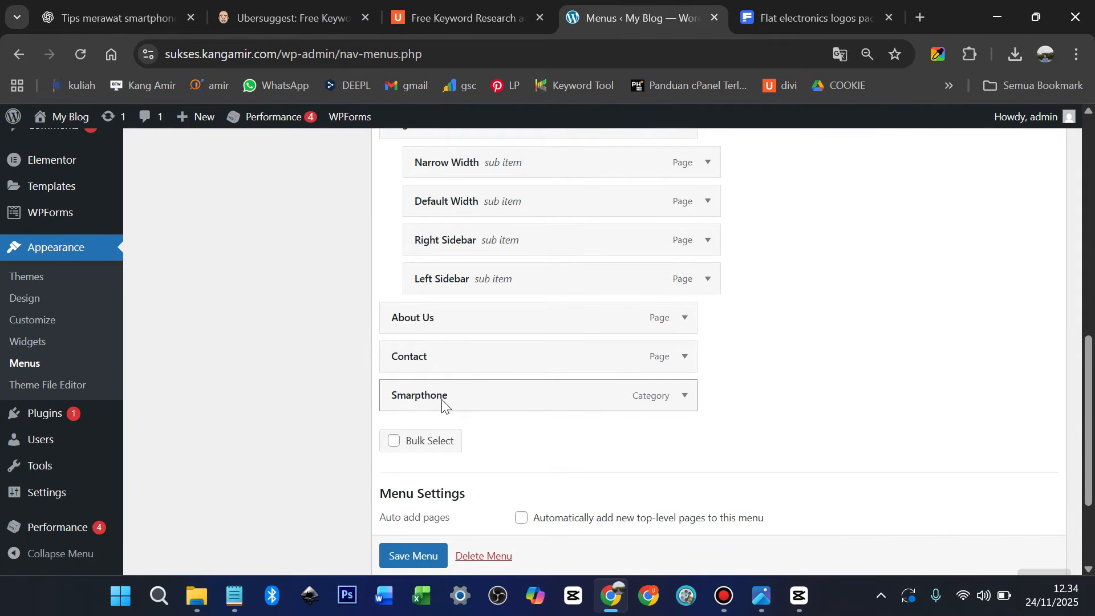
Nest Smartphone as a sub-item under Contact and save the menu
left_click_drag(613, 399, 640, 393)
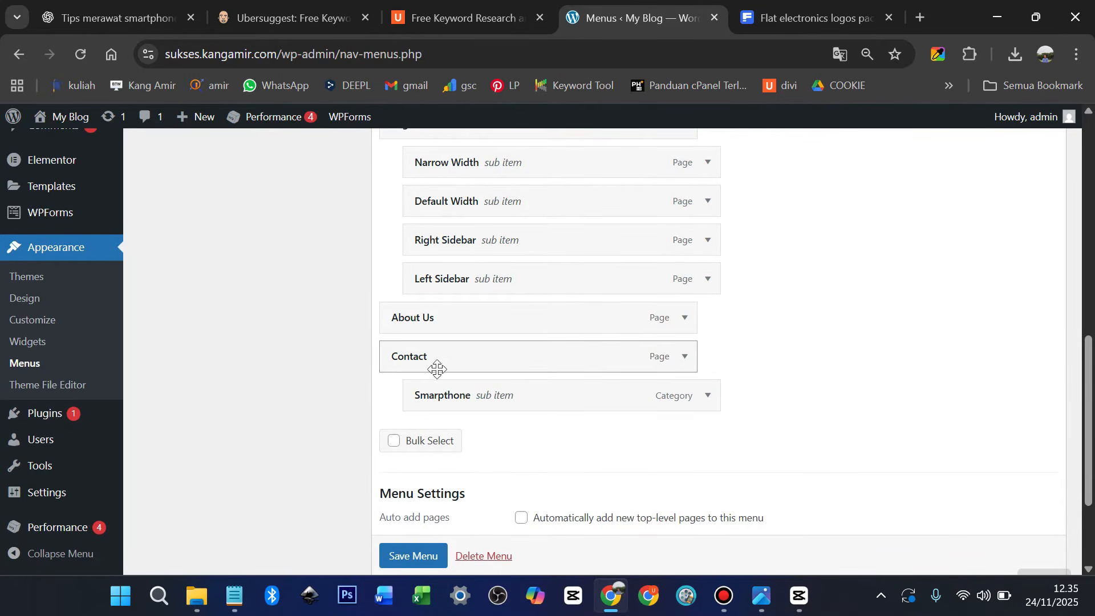
scroll(415, 562, "down", 1)
left_click(415, 556)
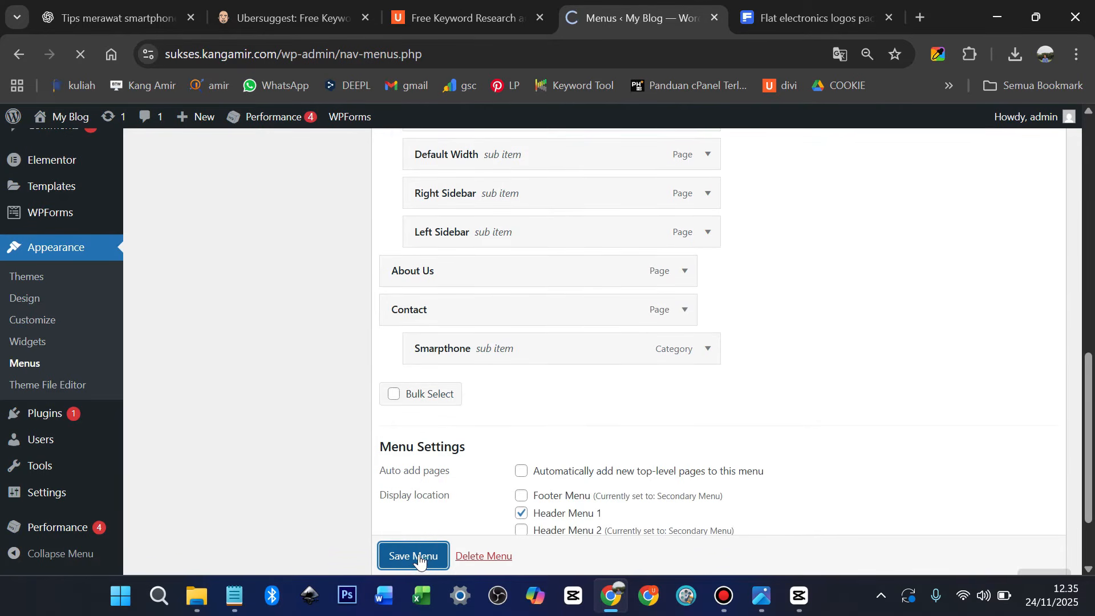
mouse_move(61, 134)
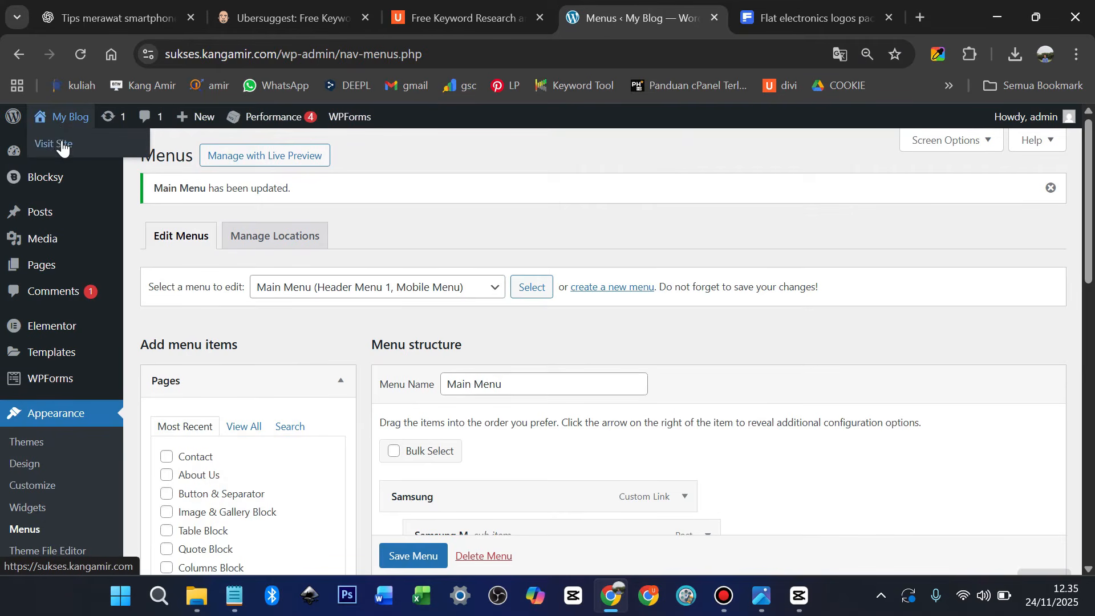
Open the live site in a new tab to check the header menu
middle_click(61, 144)
left_click(679, 14)
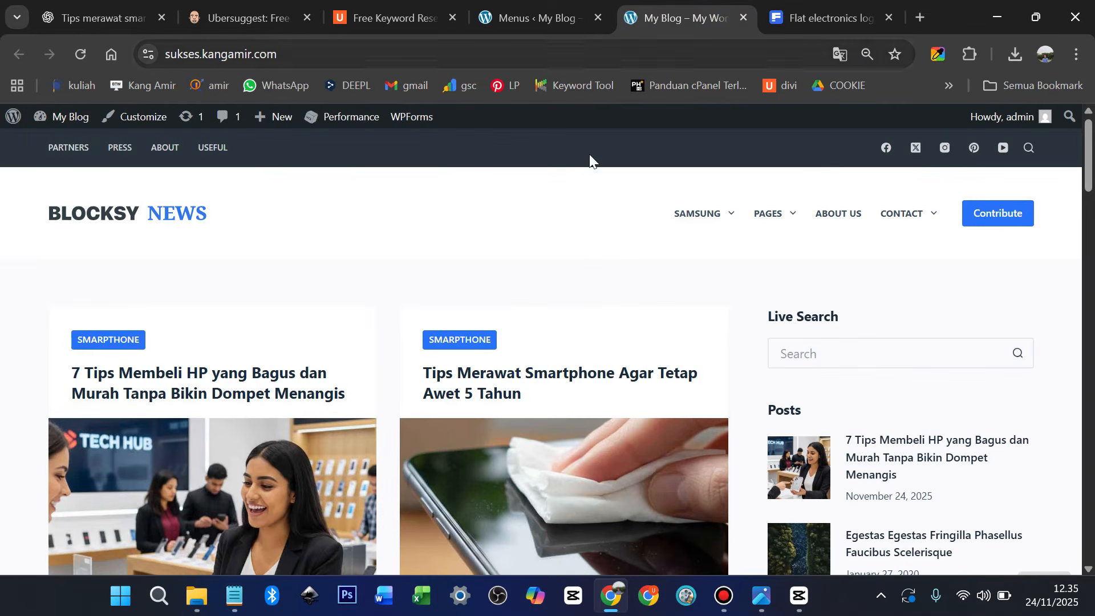
mouse_move(902, 252)
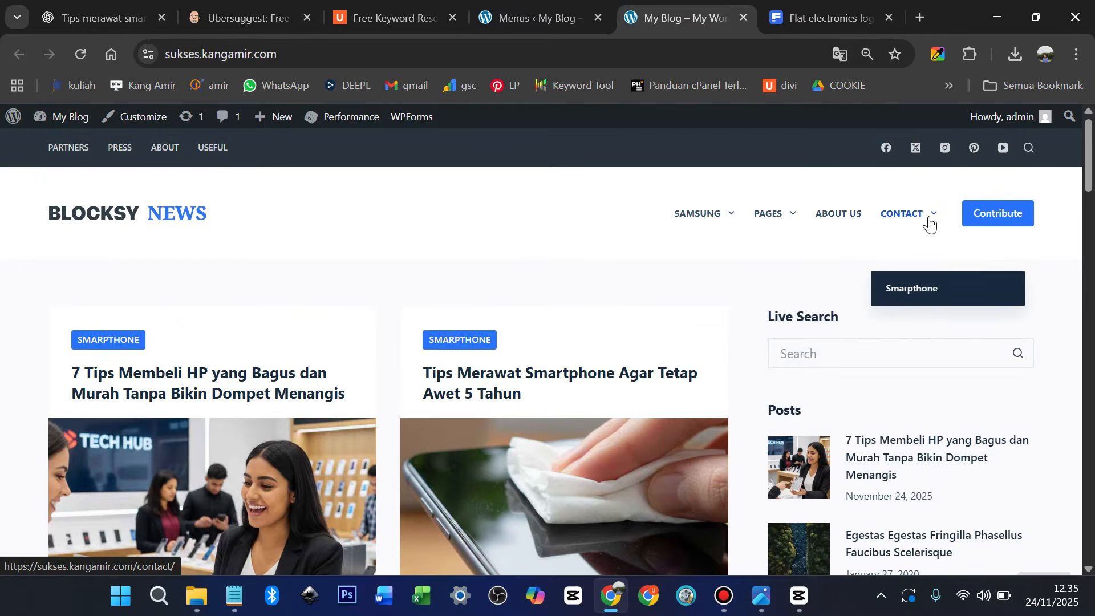
left_click(543, 16)
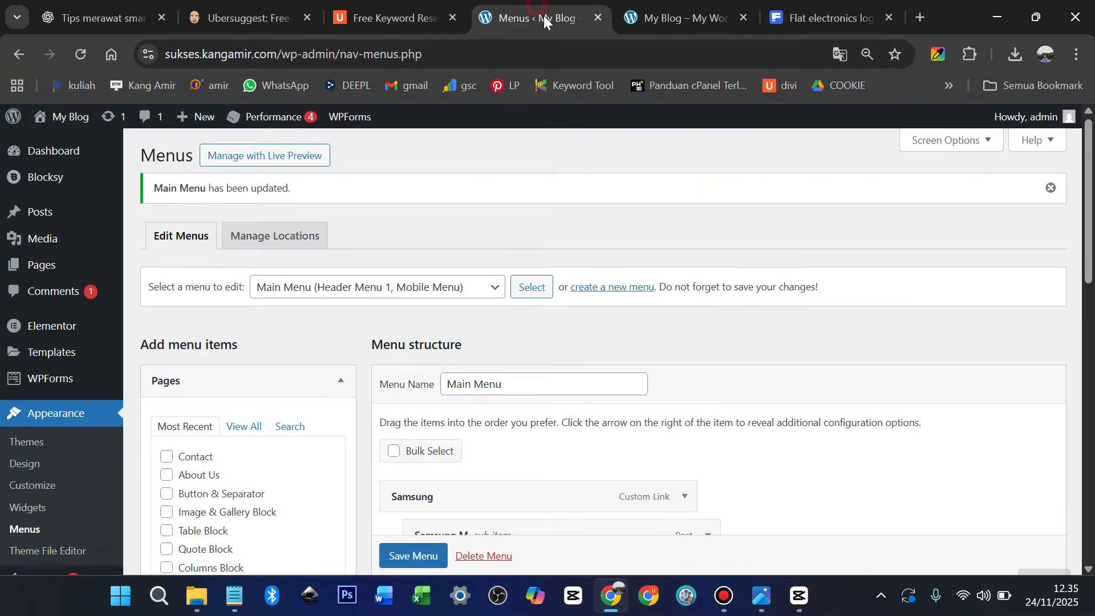
Move Smartphone out from under Contact to the top level and save the menu
scroll(511, 388, "down", 10)
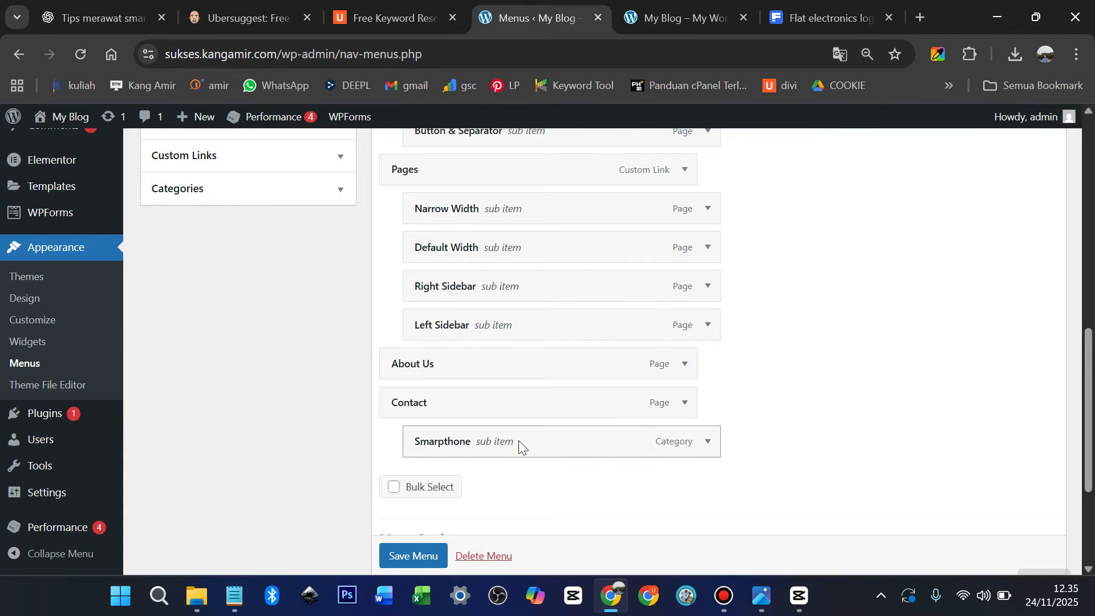
left_click_drag(606, 439, 585, 438)
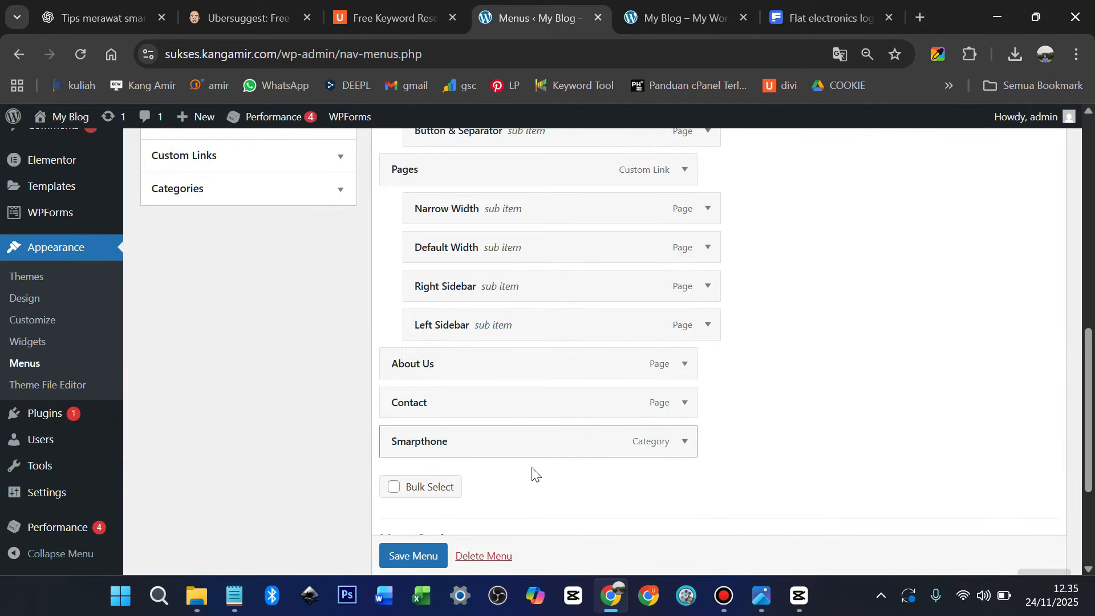
scroll(412, 559, "down", 1)
left_click(412, 559)
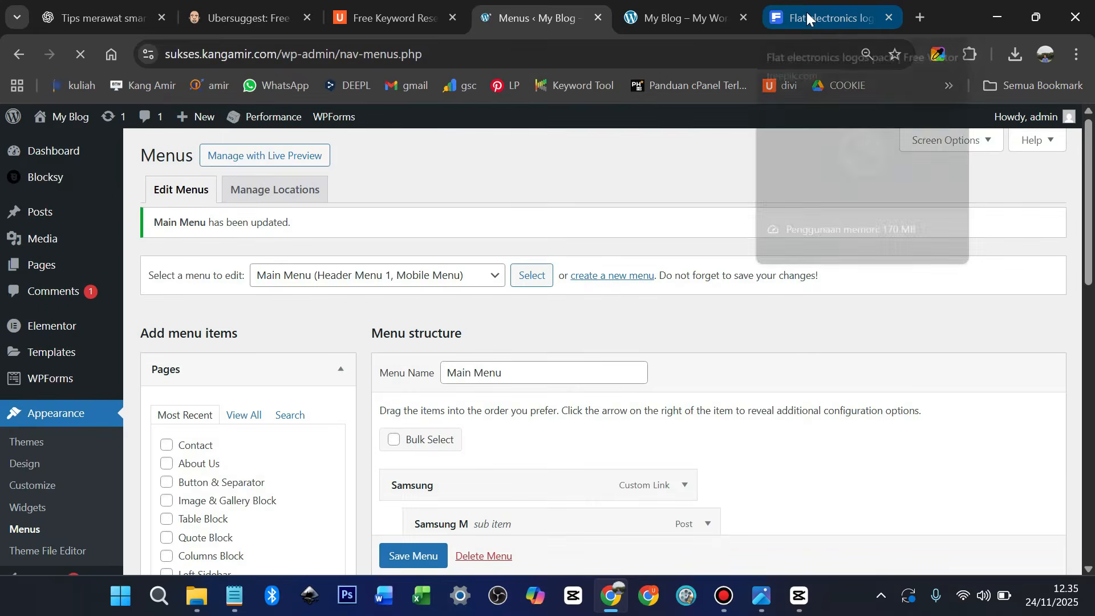
Reload the live home page to confirm Smartphone now follows Contact
left_click(692, 14)
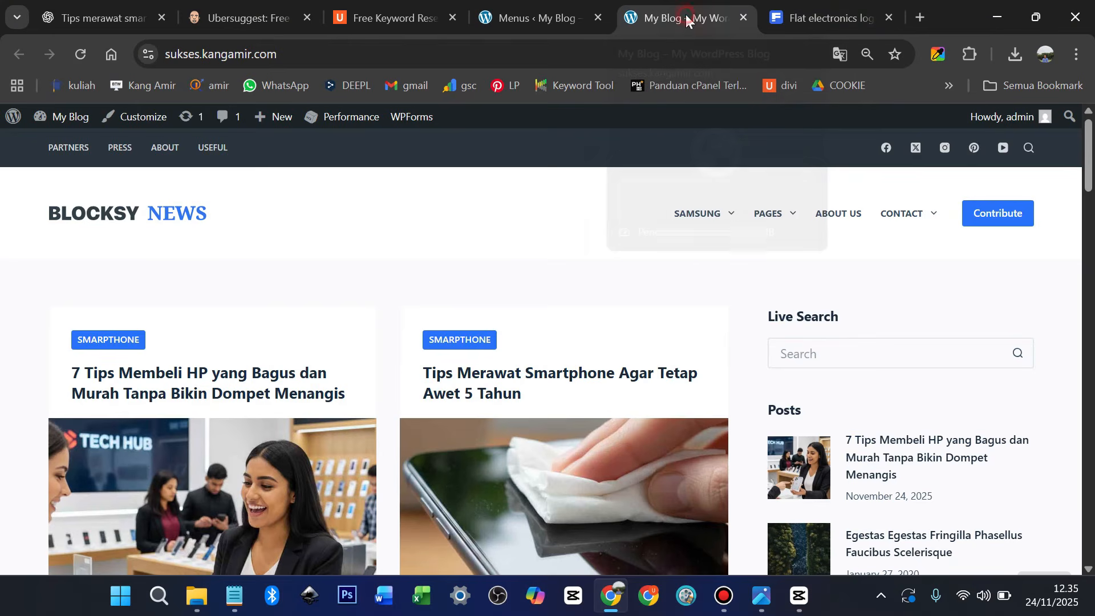
left_click(98, 215)
mouse_move(932, 243)
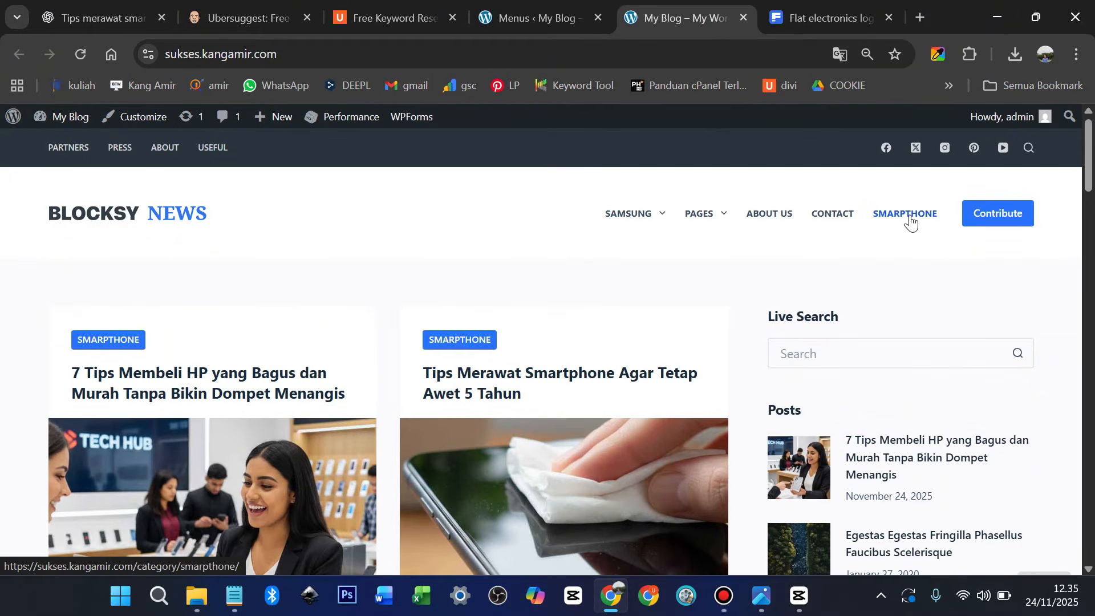
left_click(533, 17)
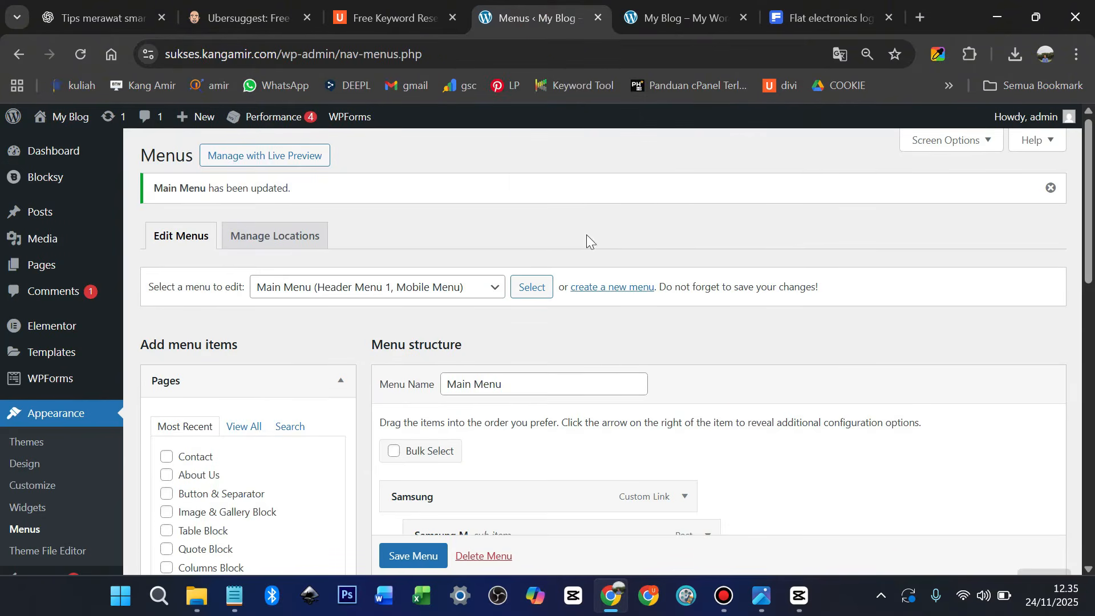
Move the Smartphone menu item up above About Us
scroll(554, 436, "down", 10)
scroll(555, 436, "down", 2)
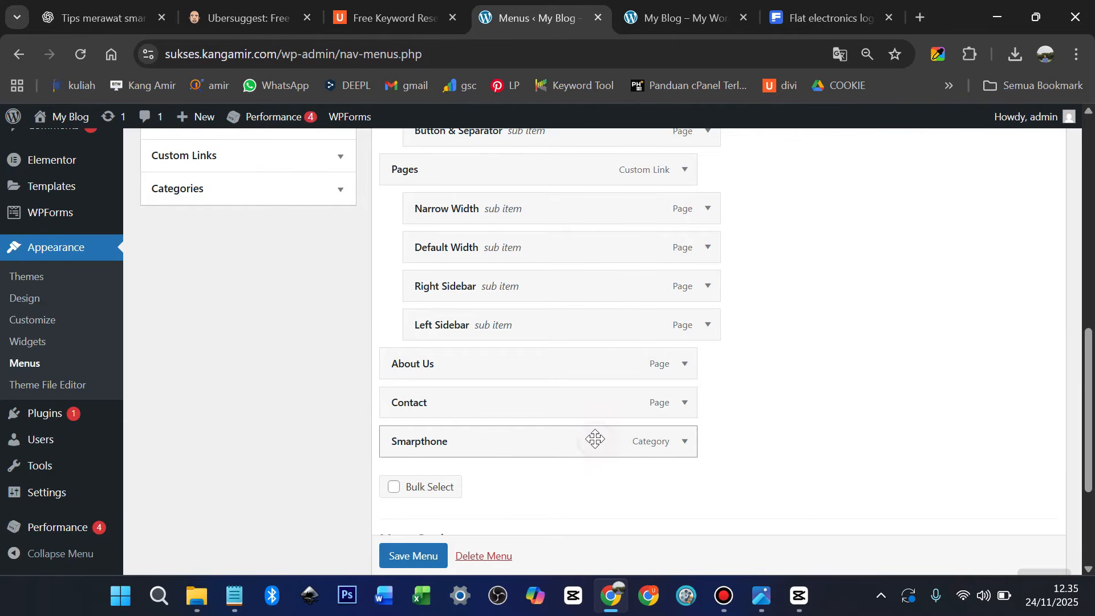
left_click_drag(596, 439, 594, 365)
scroll(597, 374, "up", 2)
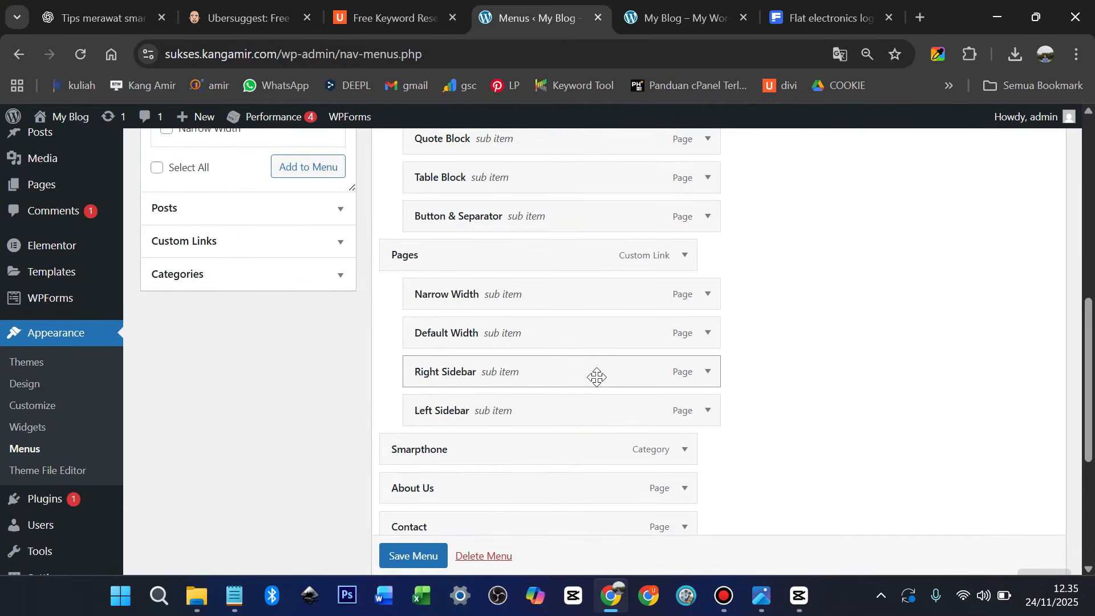
scroll(596, 376, "up", 2)
Rename the Pages custom link's navigation label to Travel and save the Main Menu
left_click(684, 349)
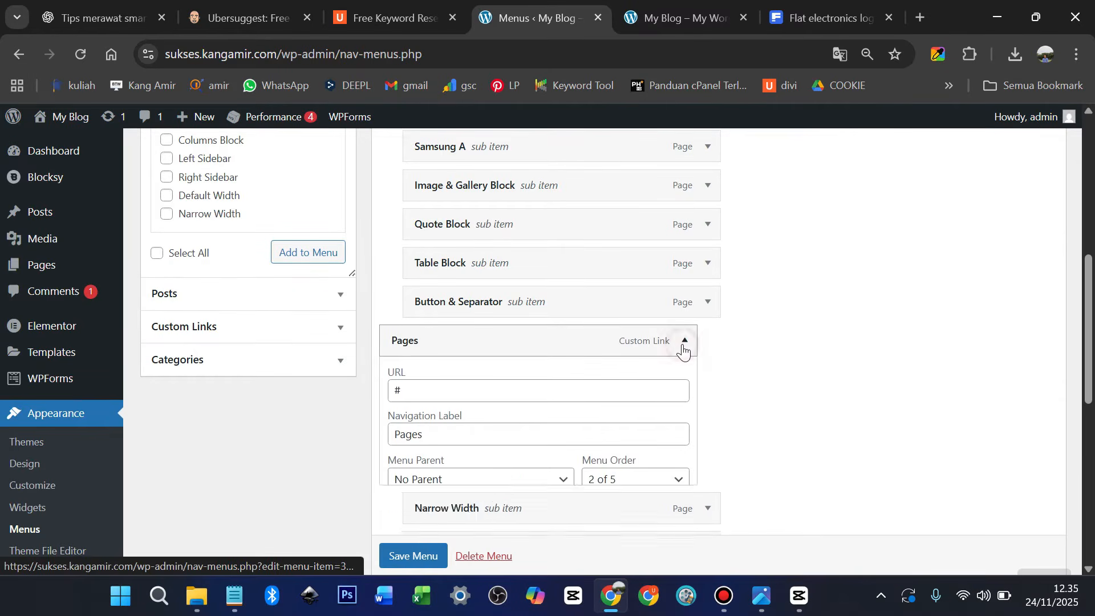
left_click(441, 438)
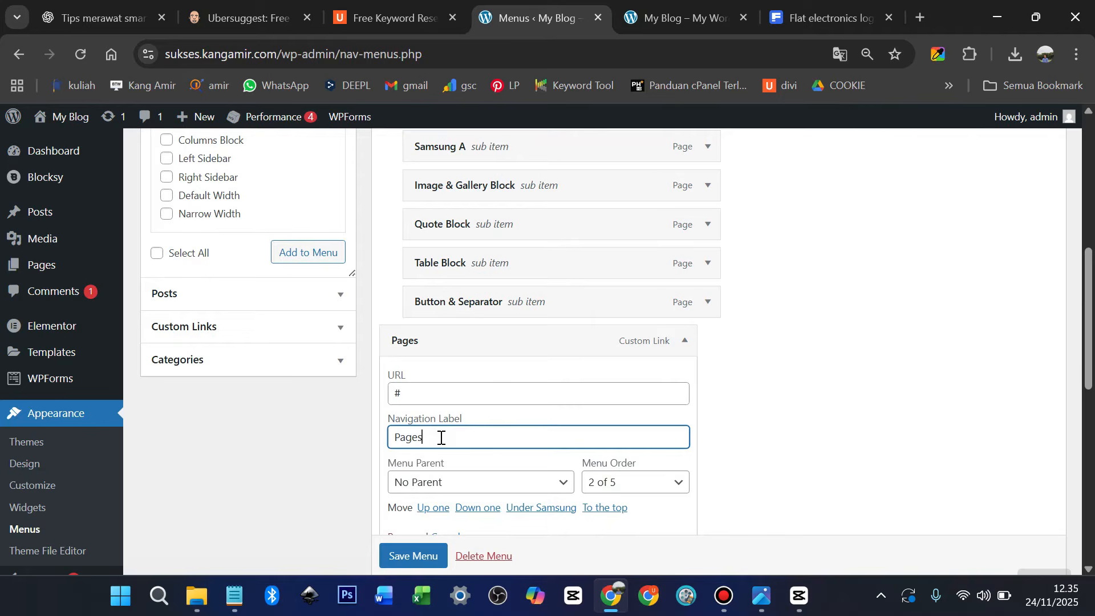
double_click(441, 438)
type("Travel")
scroll(764, 373, "down", 2)
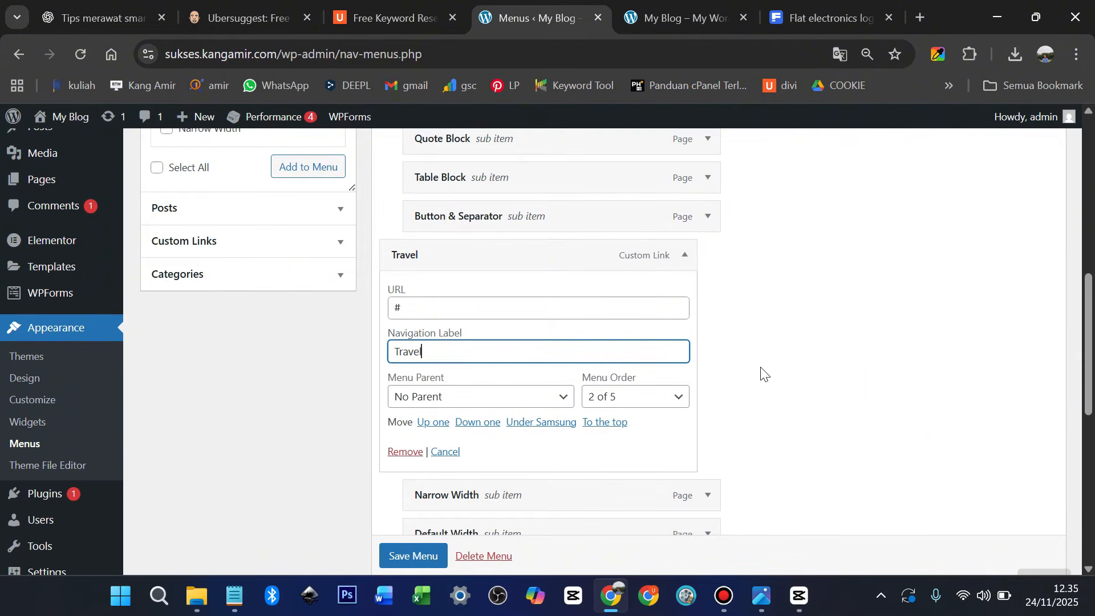
scroll(417, 562, "down", 1)
left_click(418, 557)
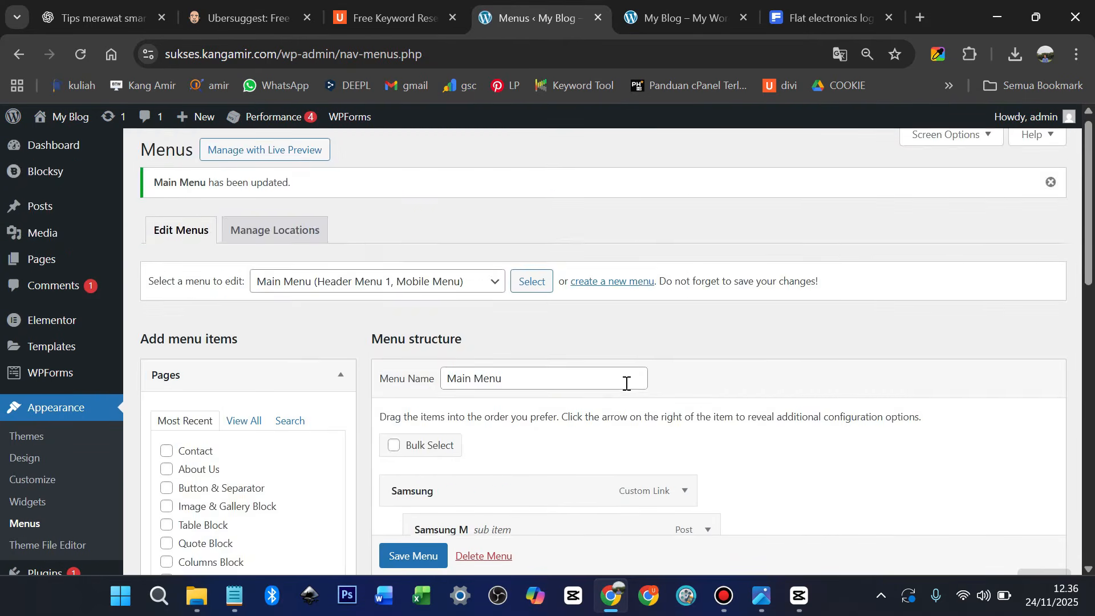
scroll(623, 386, "down", 6)
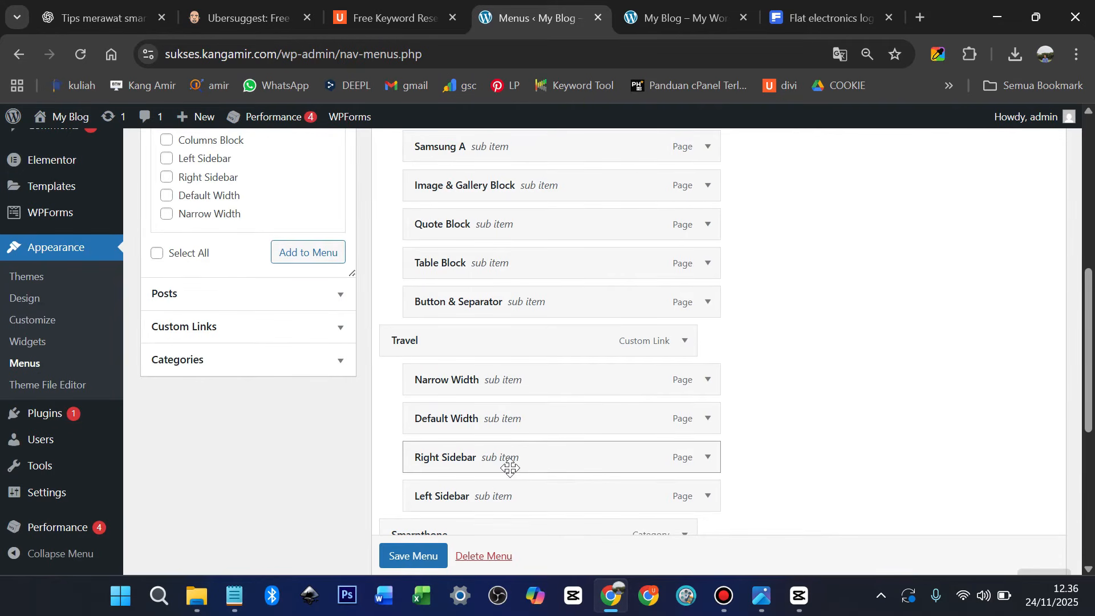
scroll(531, 458, "down", 2)
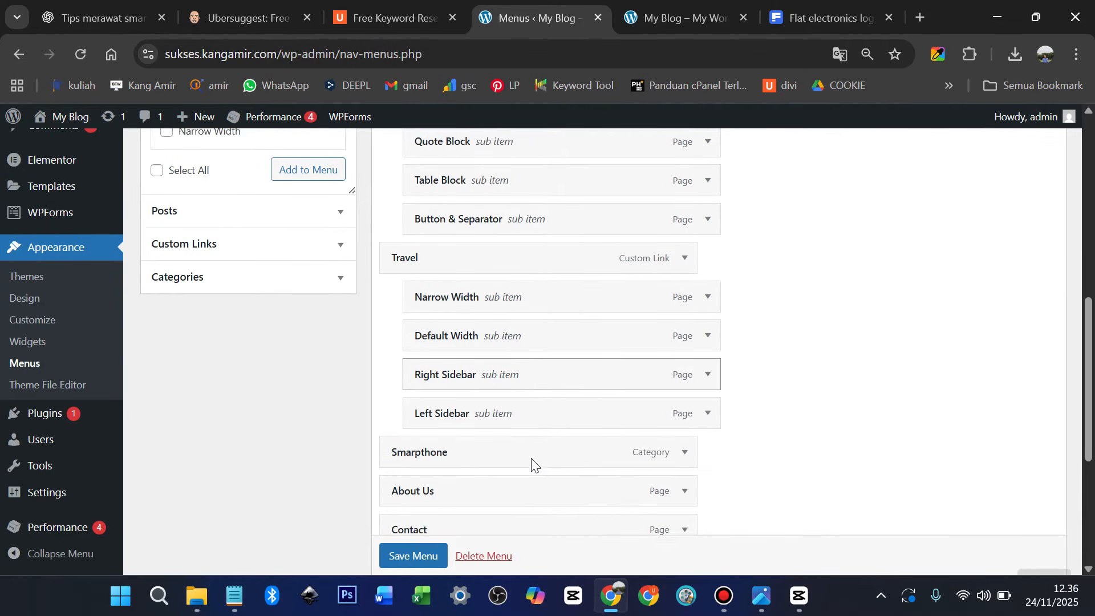
left_click(418, 555)
scroll(434, 535, "down", 1)
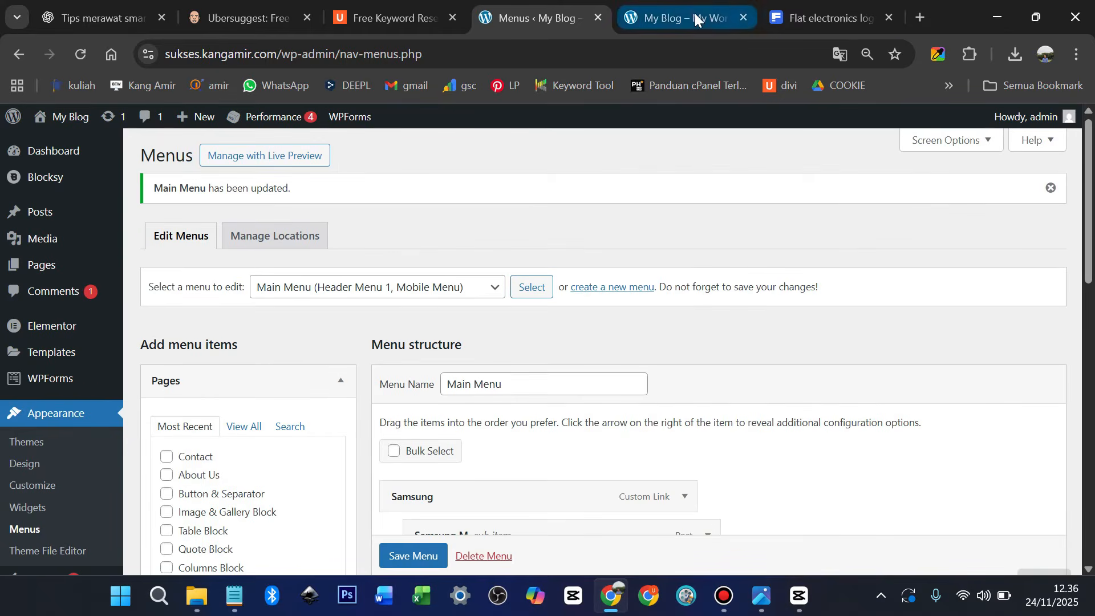
left_click(696, 17)
left_click(116, 220)
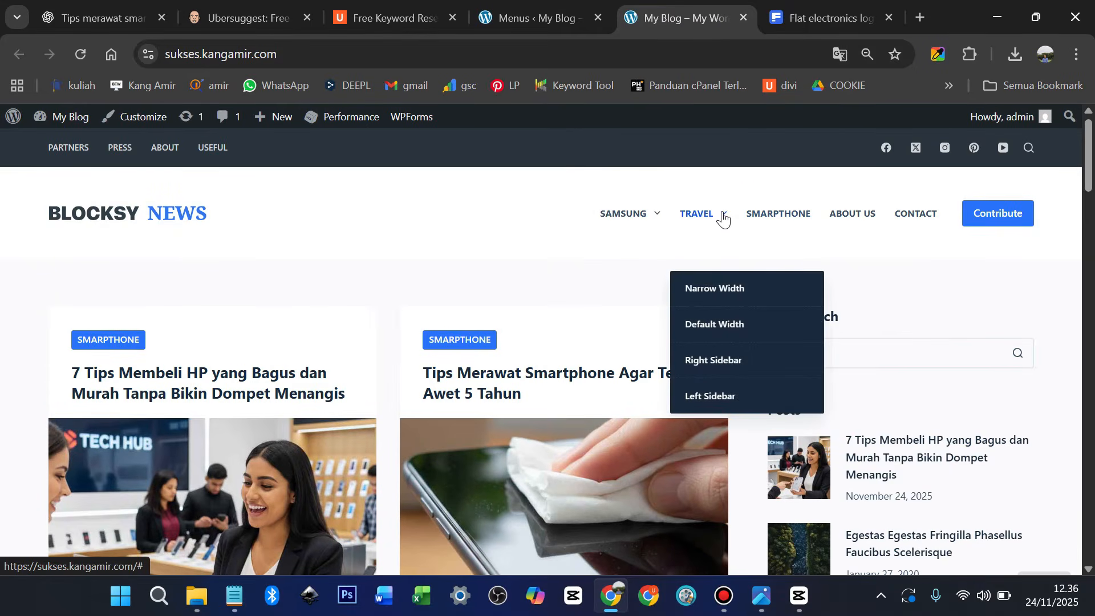
mouse_move(646, 215)
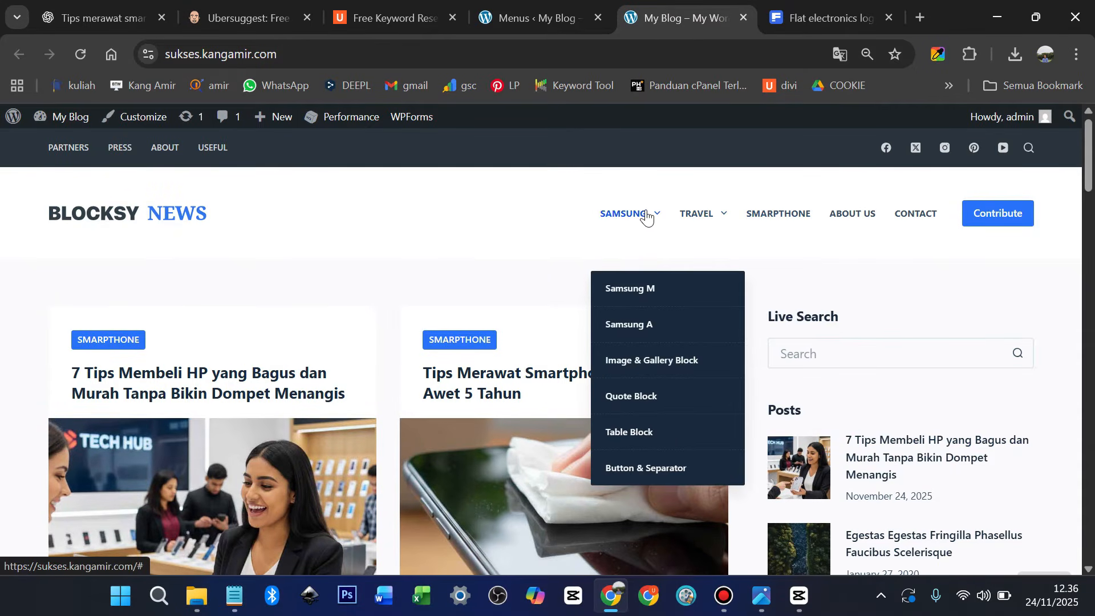
left_click(627, 291)
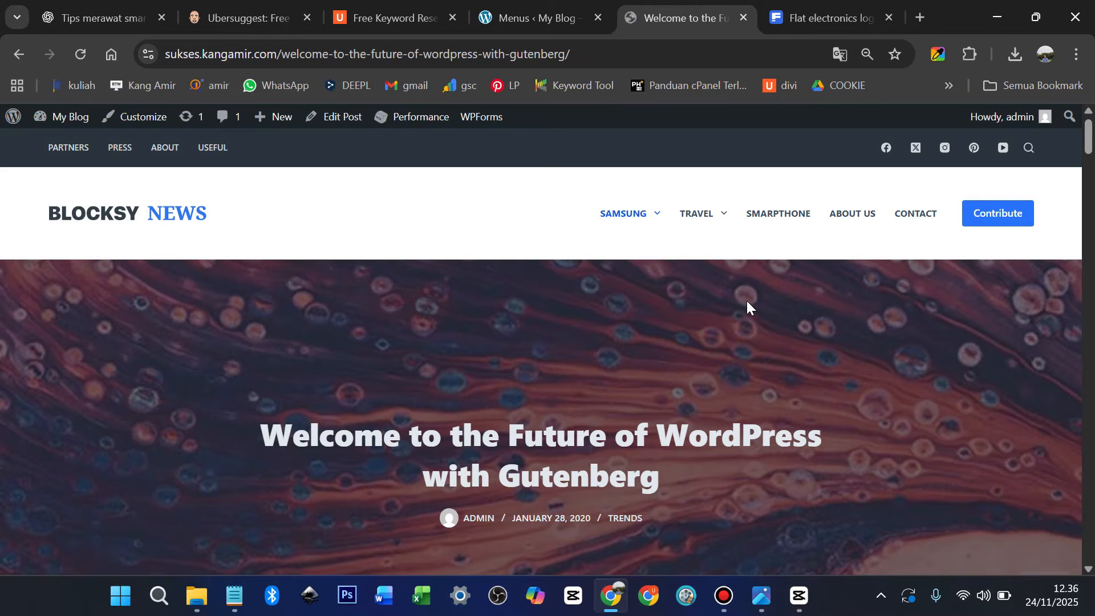
scroll(744, 302, "down", 2)
scroll(569, 378, "down", 3)
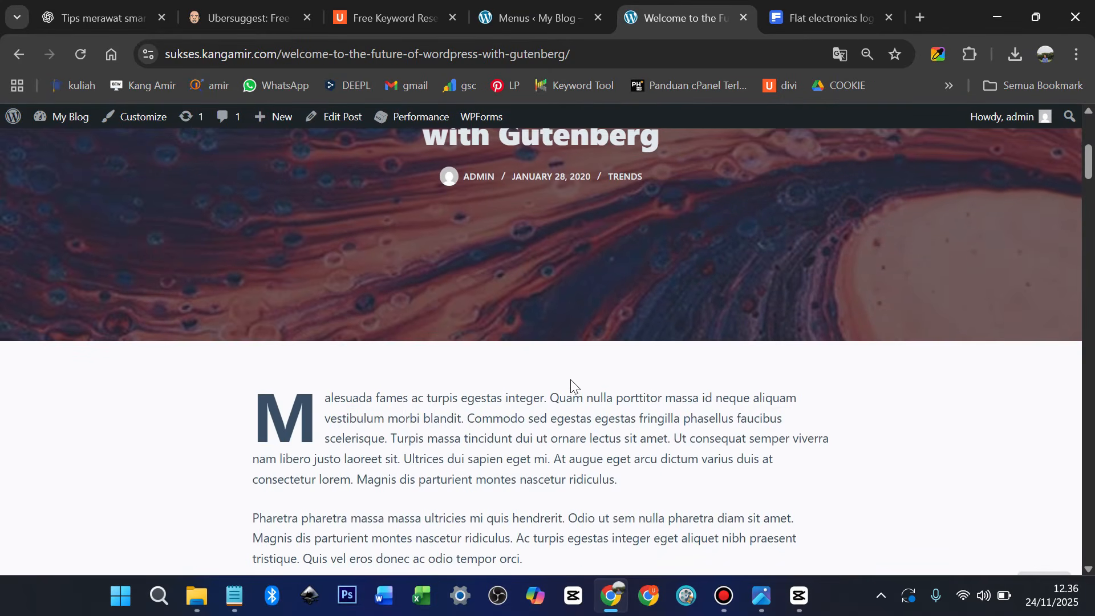
scroll(377, 231, "up", 5)
left_click(103, 227)
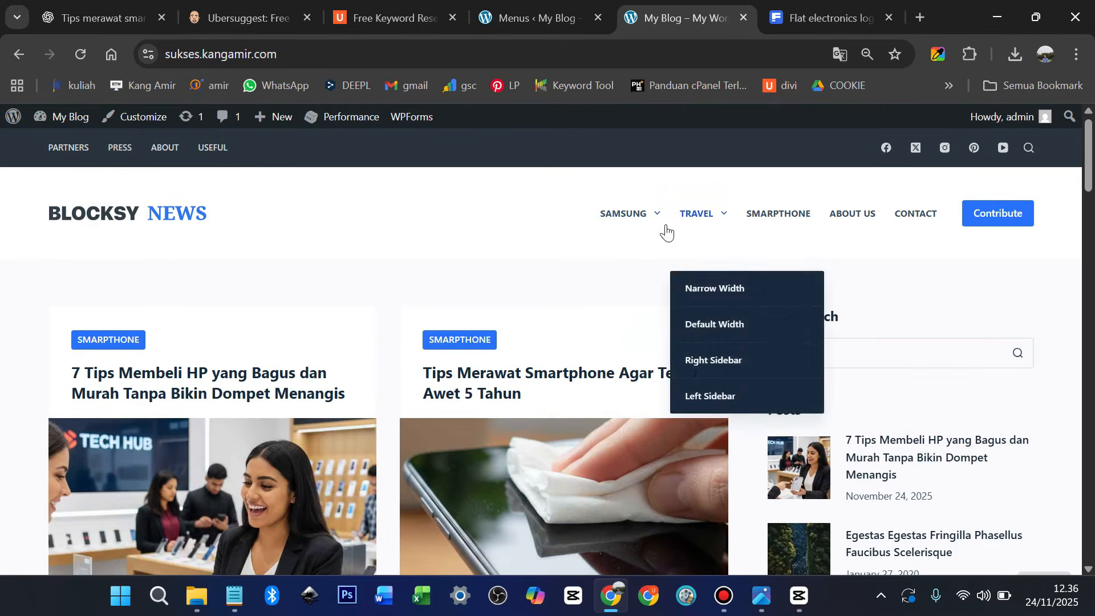
mouse_move(655, 228)
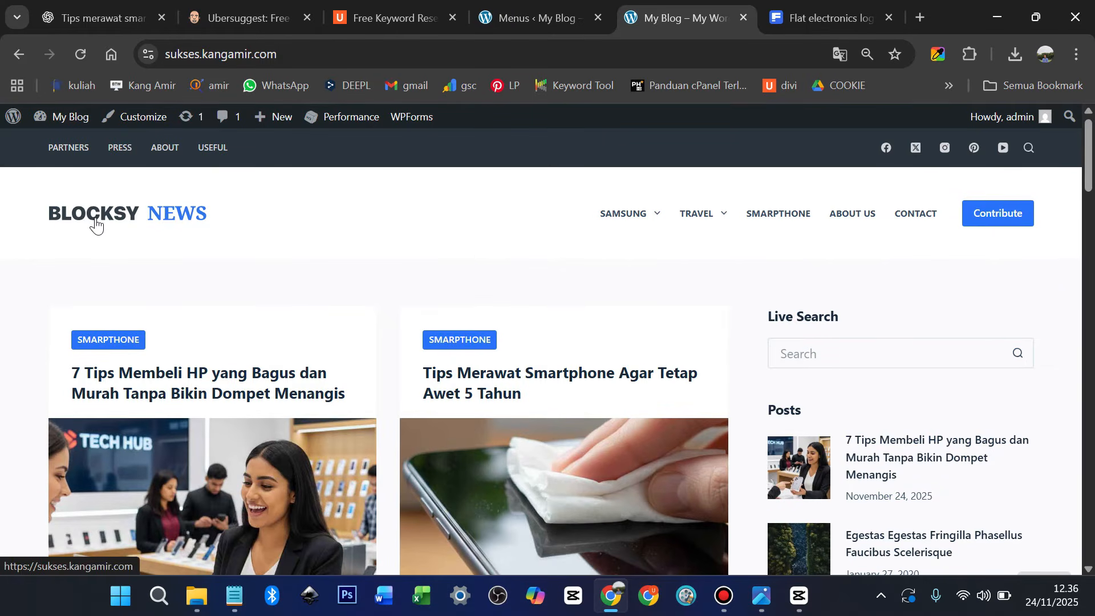
left_click(529, 11)
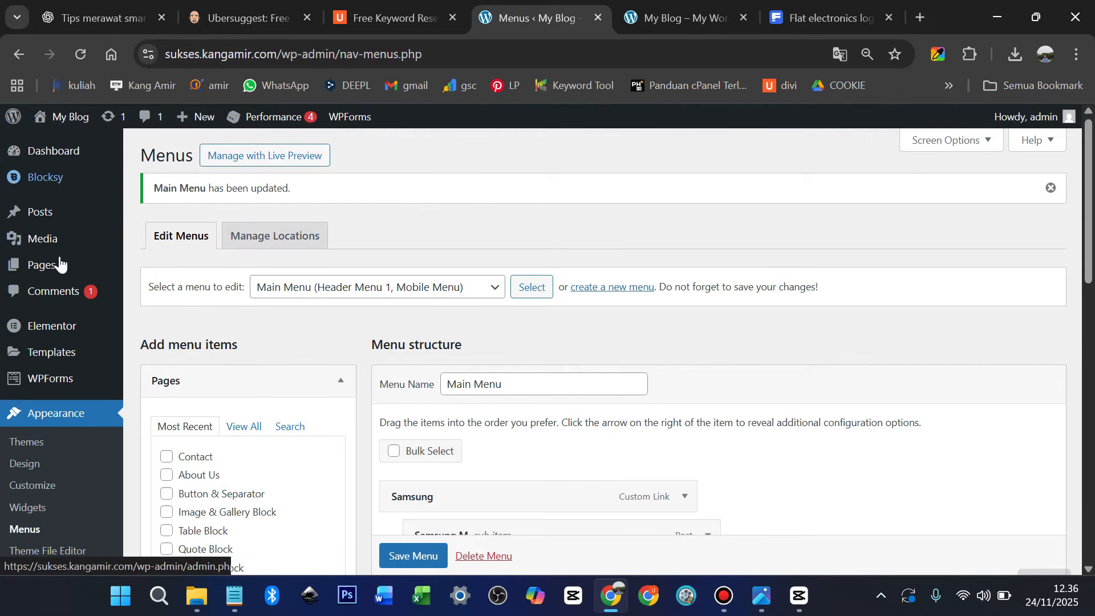
Open the Customizer's Header Logo settings
scroll(93, 421, "down", 1)
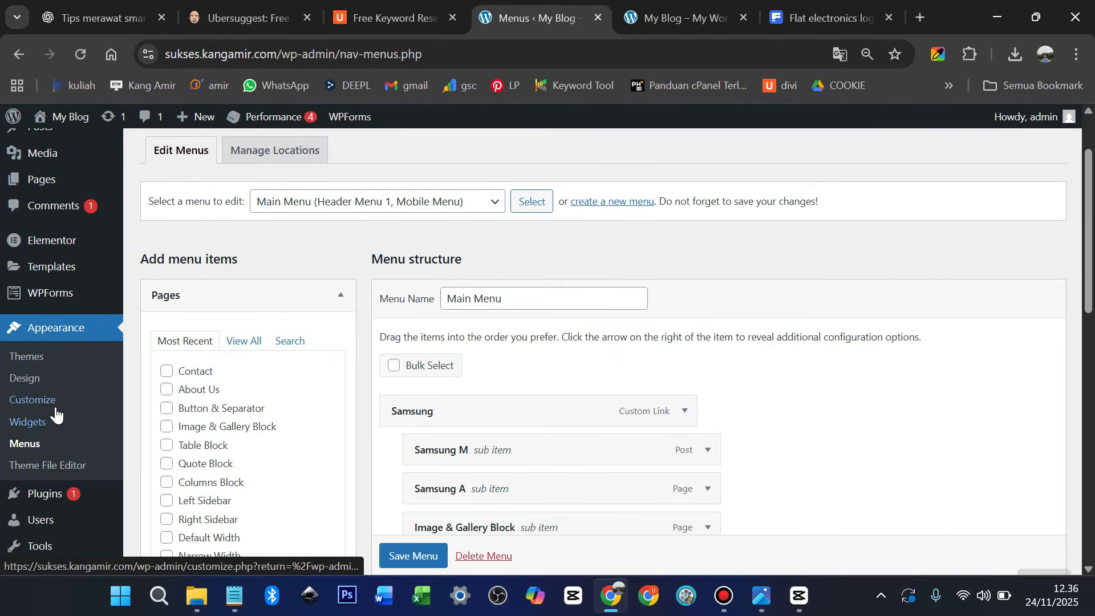
left_click(42, 406)
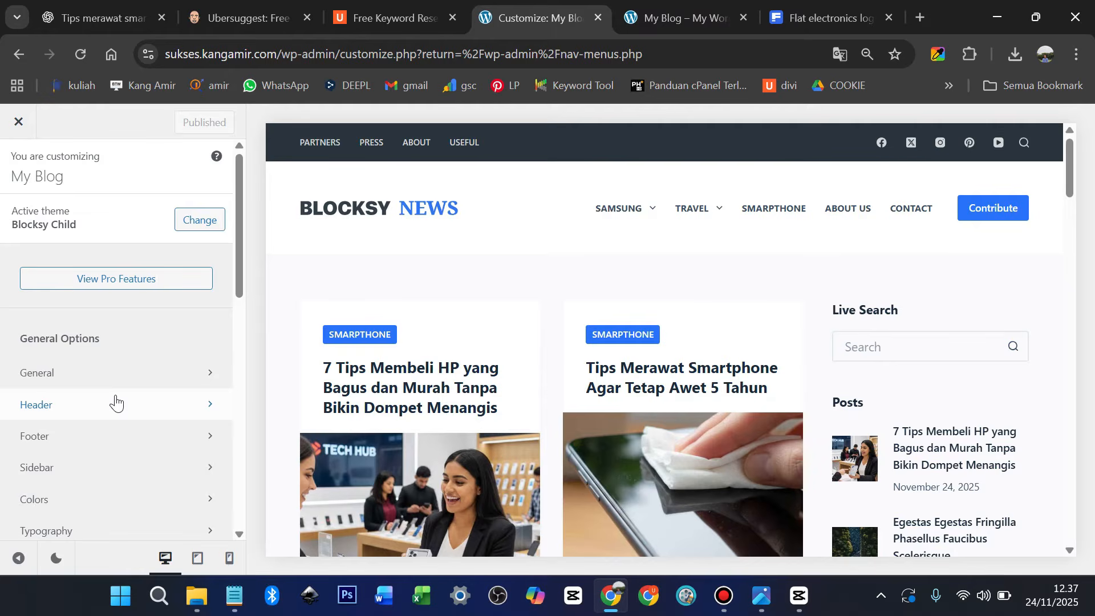
left_click(116, 403)
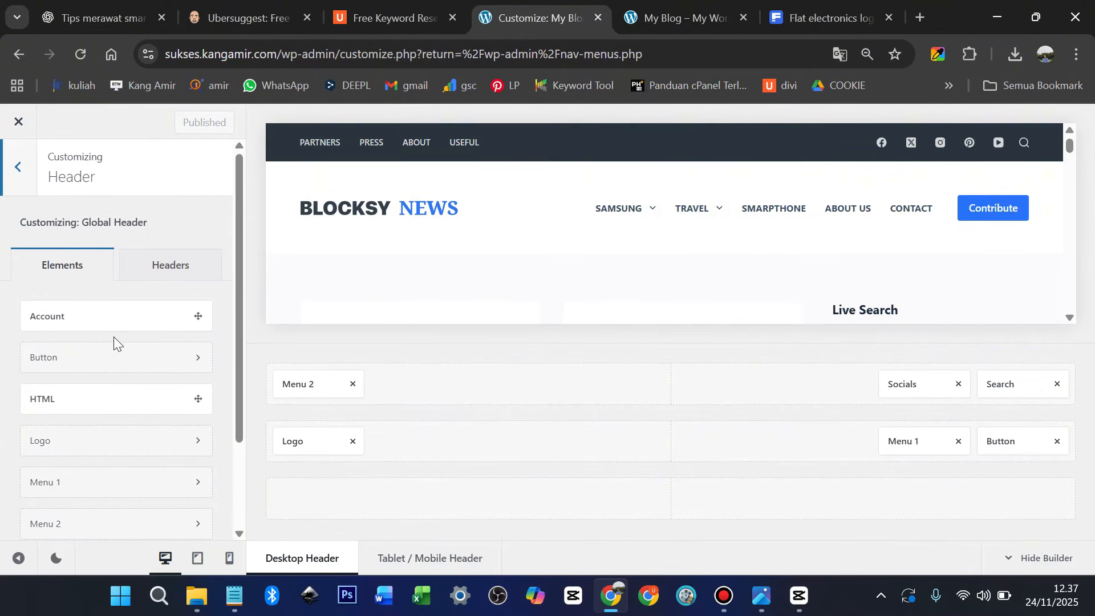
left_click(19, 167)
left_click(67, 406)
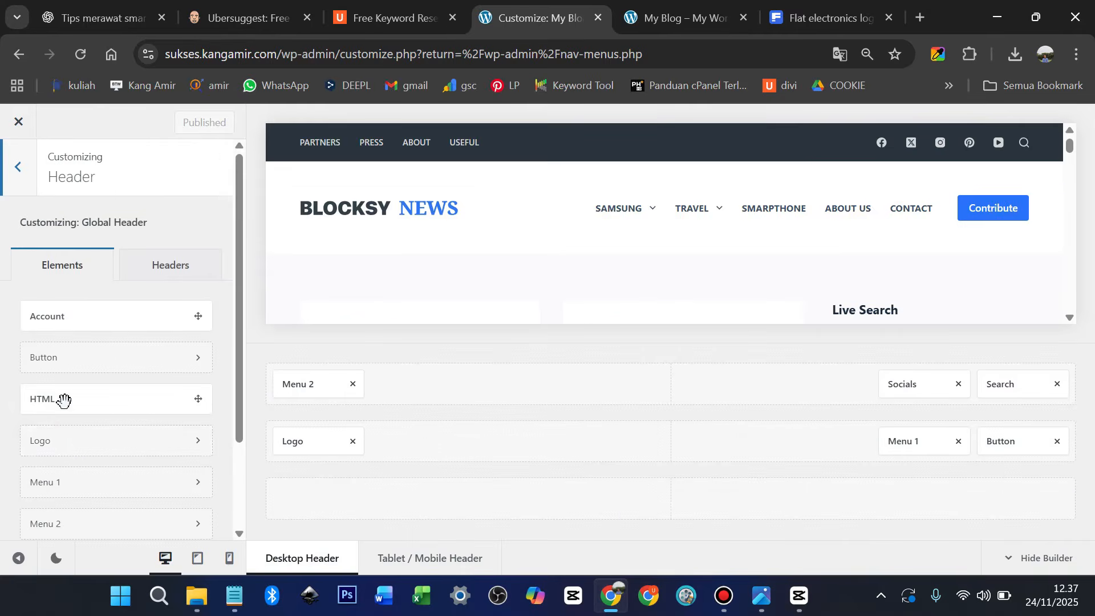
left_click(79, 445)
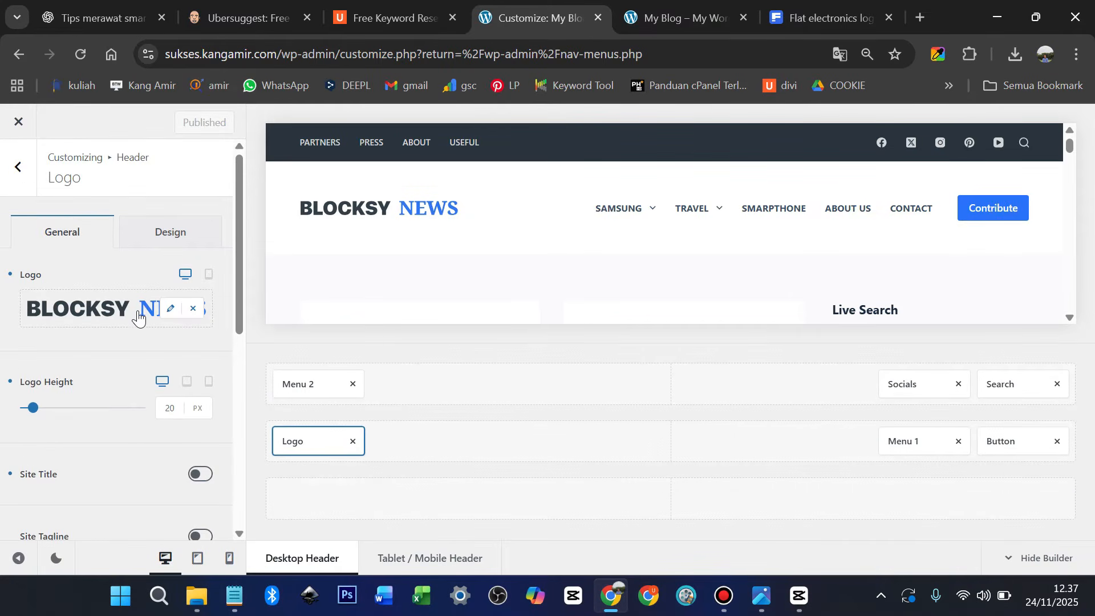
Replace the BLOCKSY NEWS logo with the blue cube icon2.svg from the Media Library
left_click(191, 311)
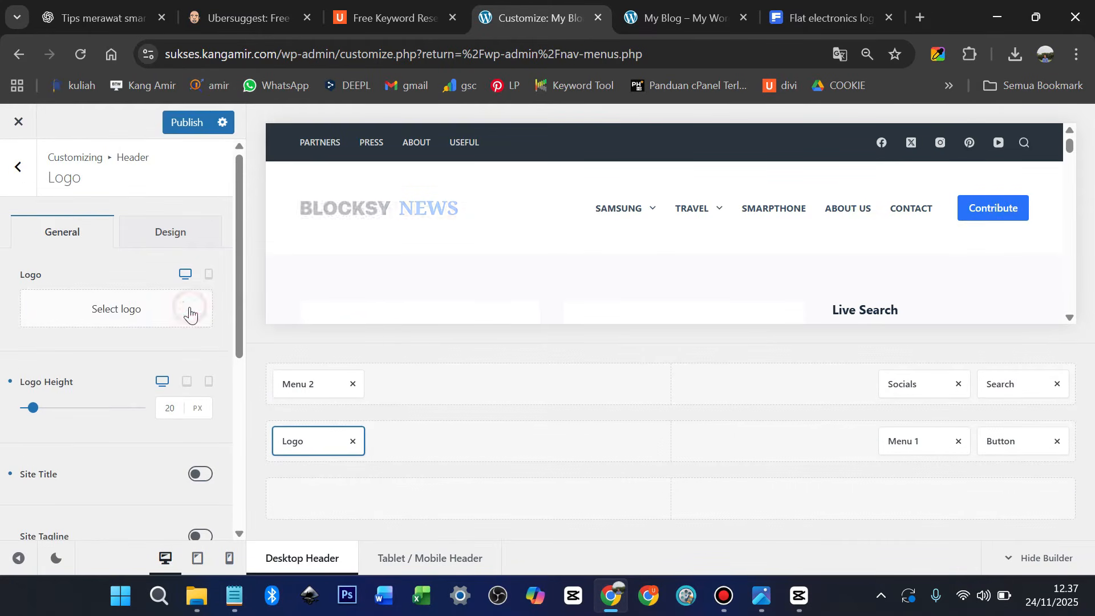
left_click(135, 315)
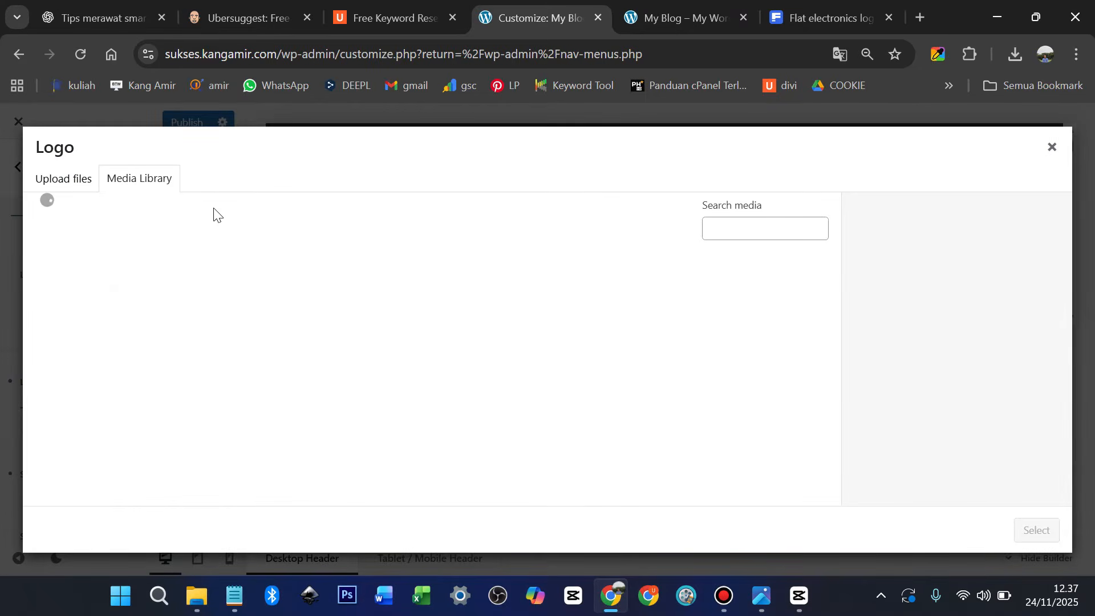
left_click(80, 179)
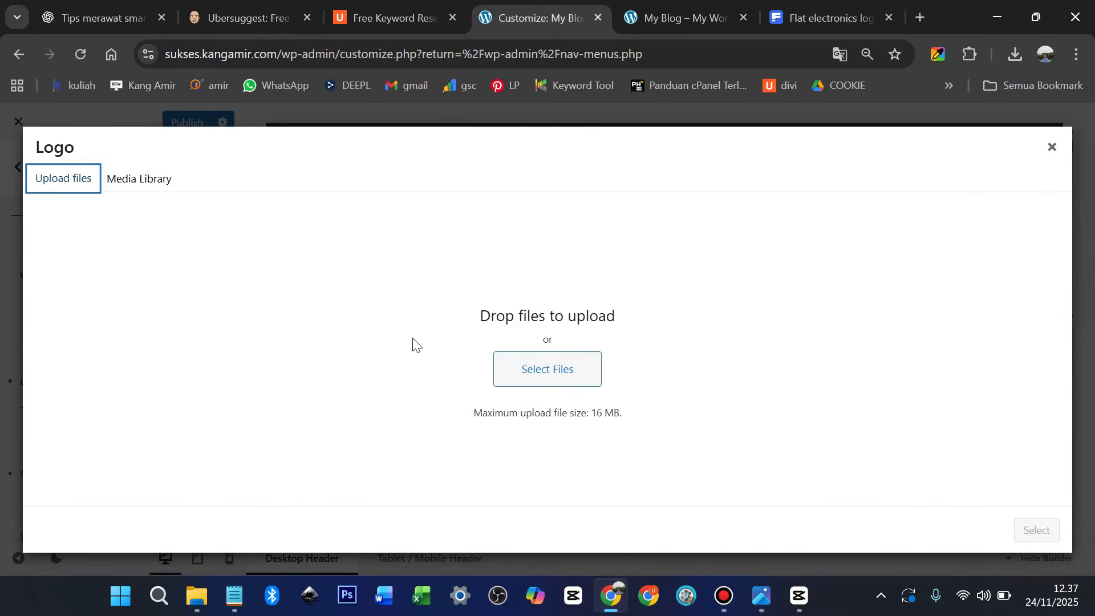
left_click(144, 182)
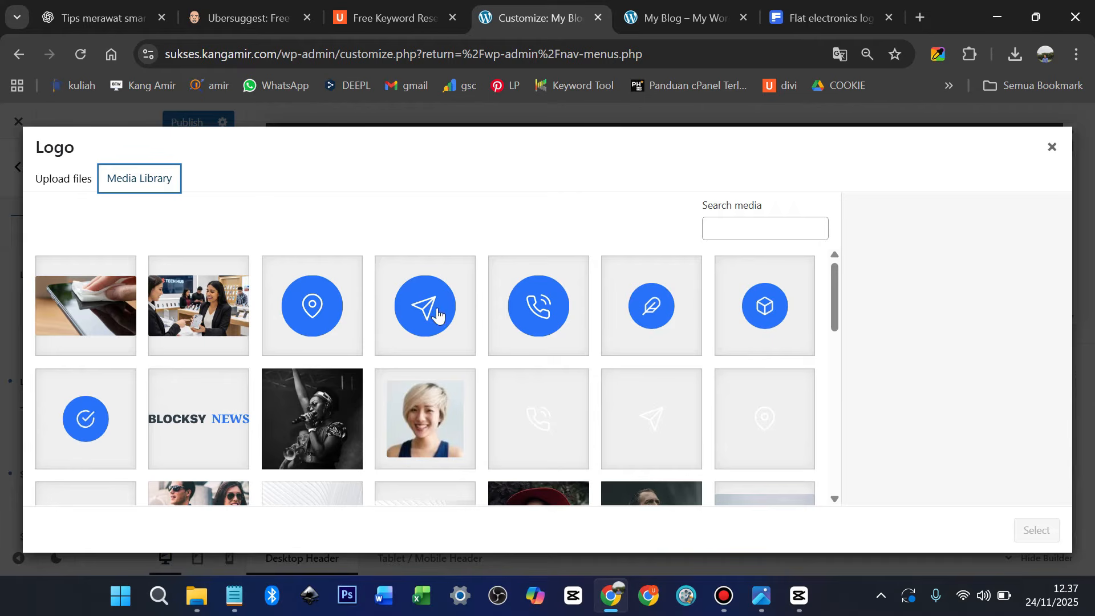
left_click(765, 314)
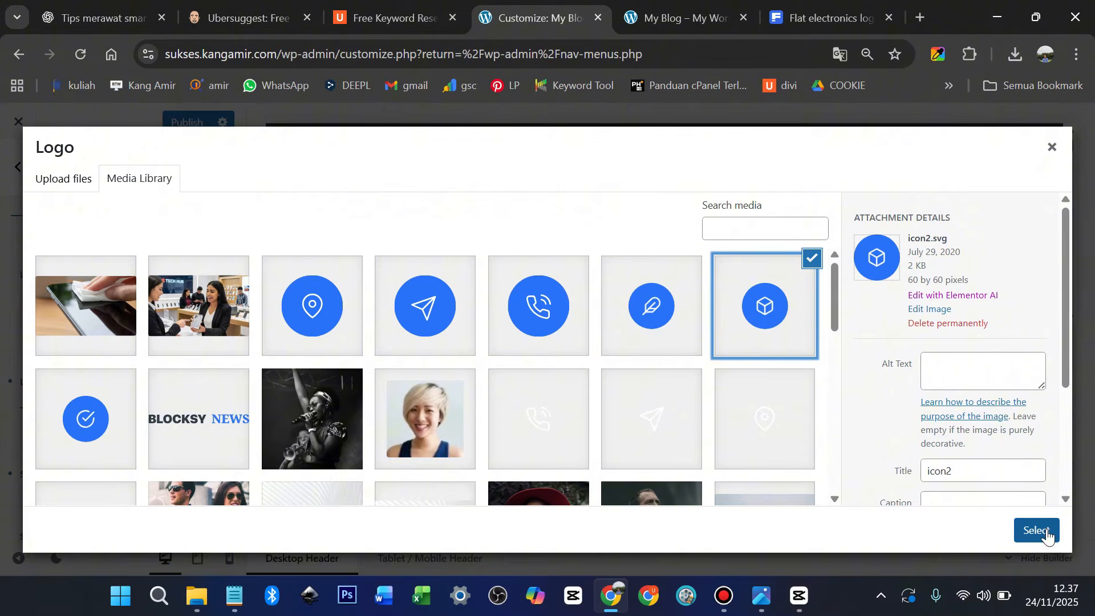
left_click(1047, 537)
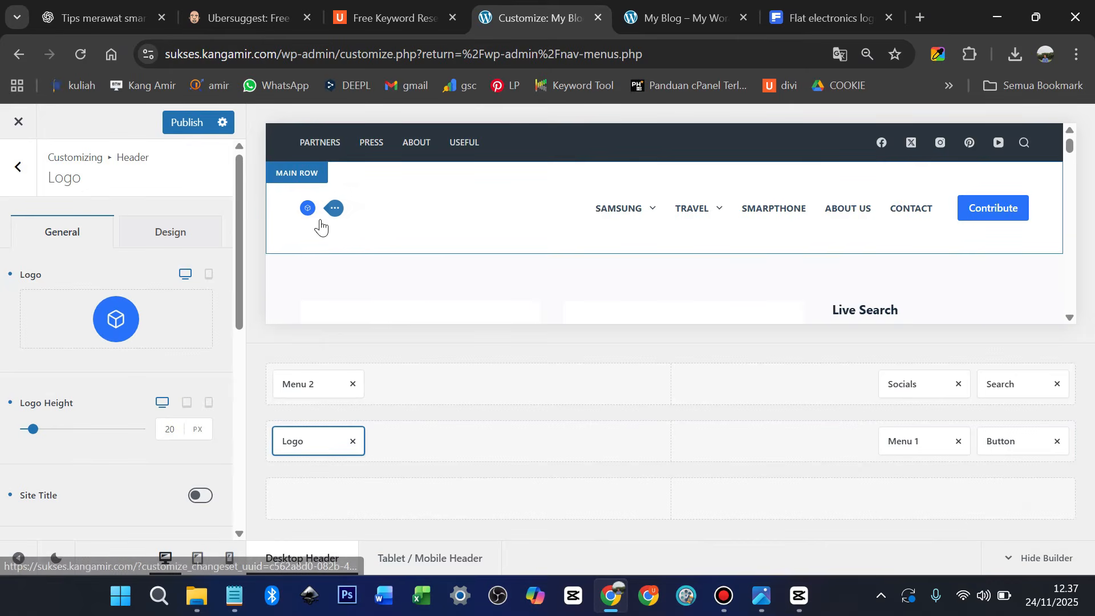
Publish the new header logo and review the preview
left_click(194, 130)
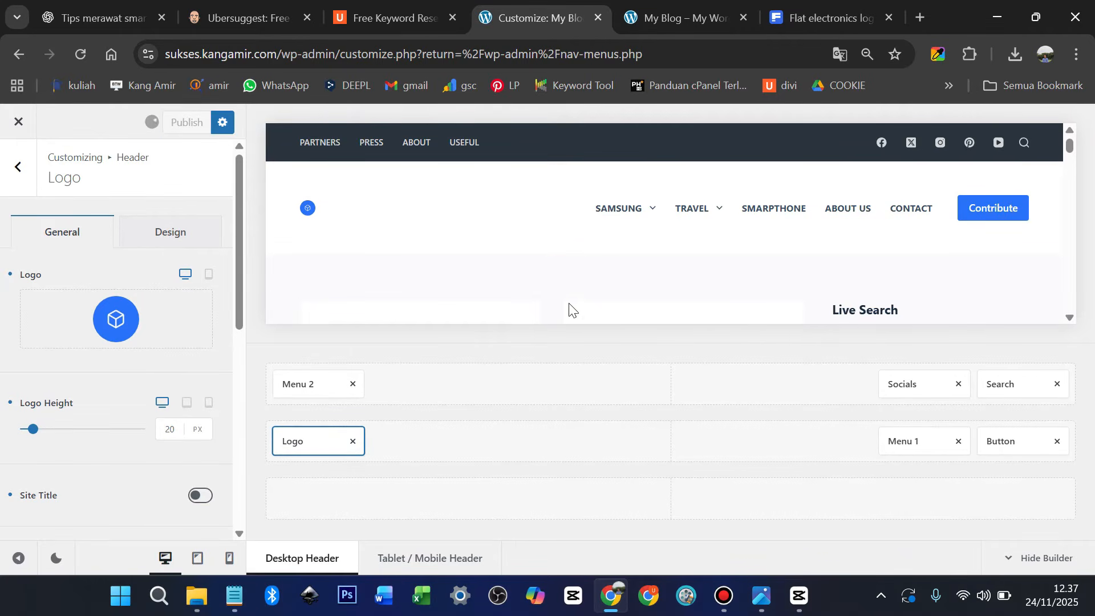
scroll(573, 291, "down", 10)
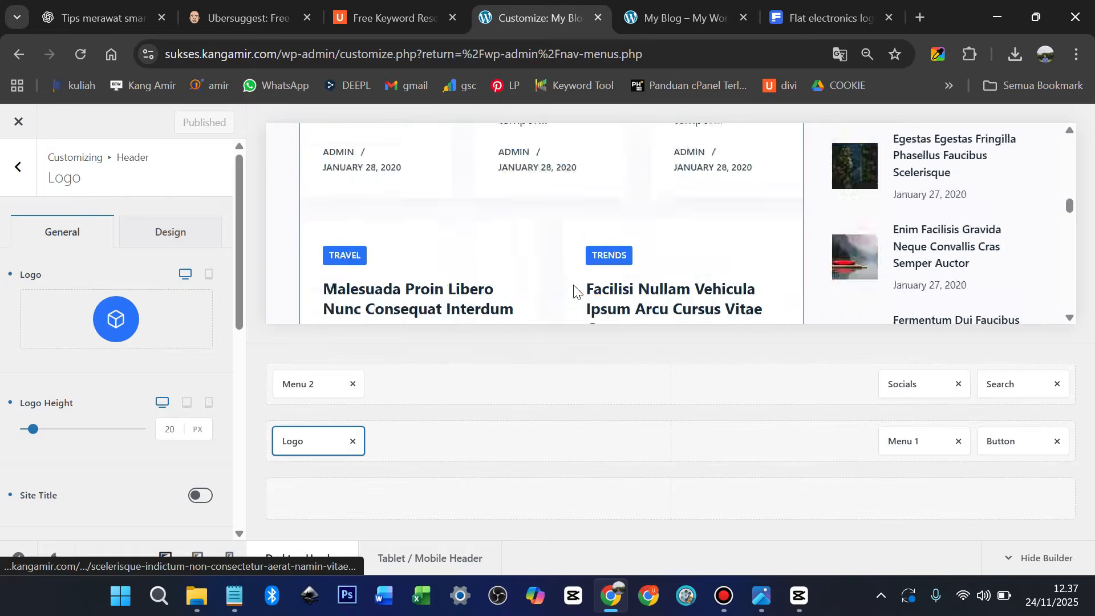
scroll(575, 291, "down", 10)
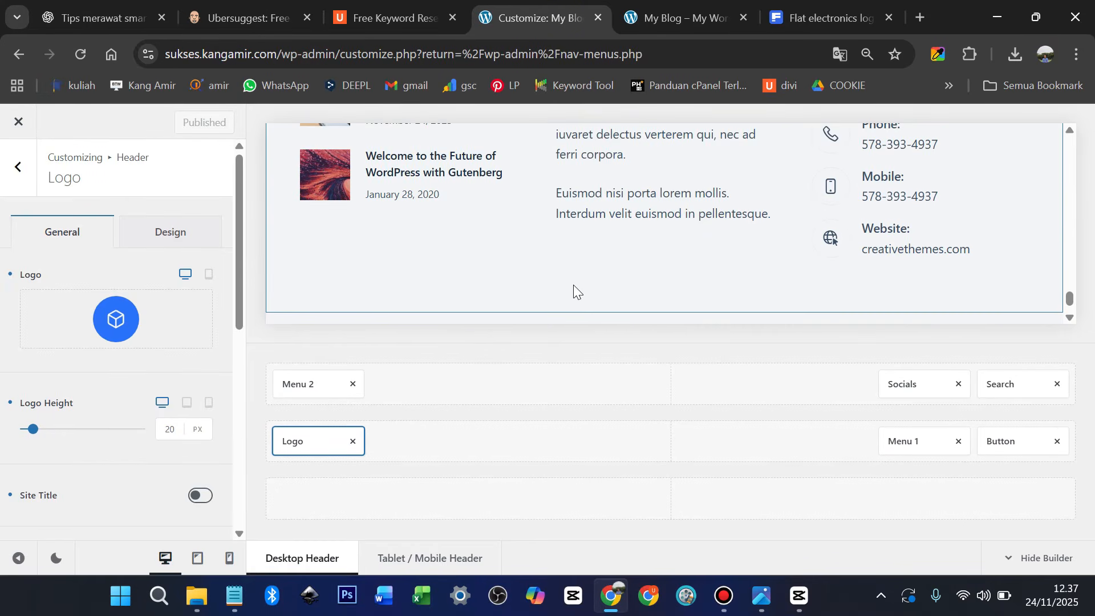
scroll(573, 285, "down", 1)
scroll(573, 285, "up", 3)
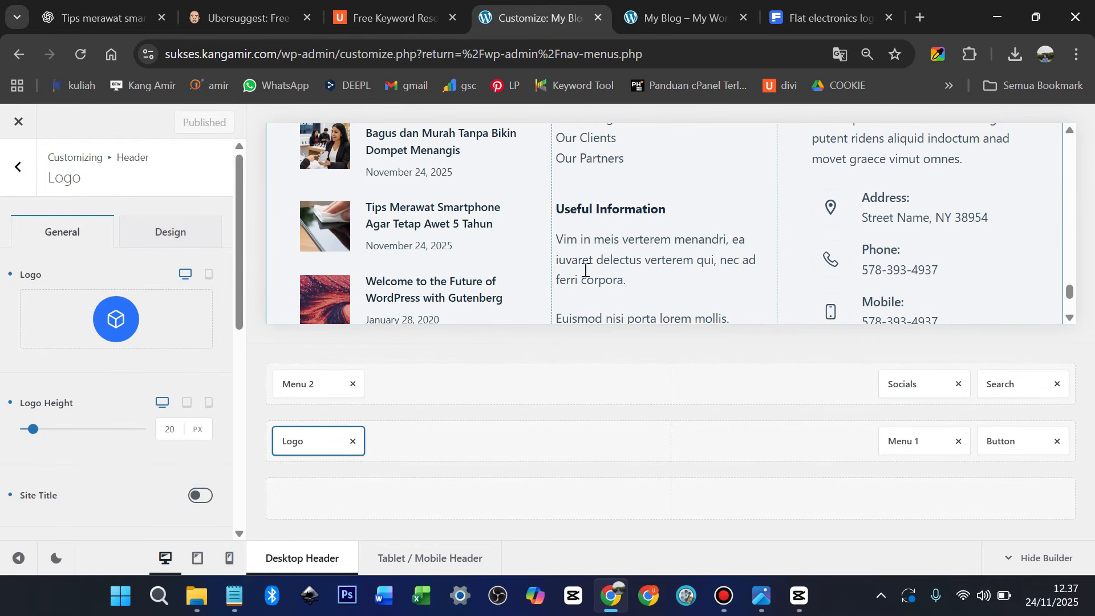
scroll(585, 270, "up", 2)
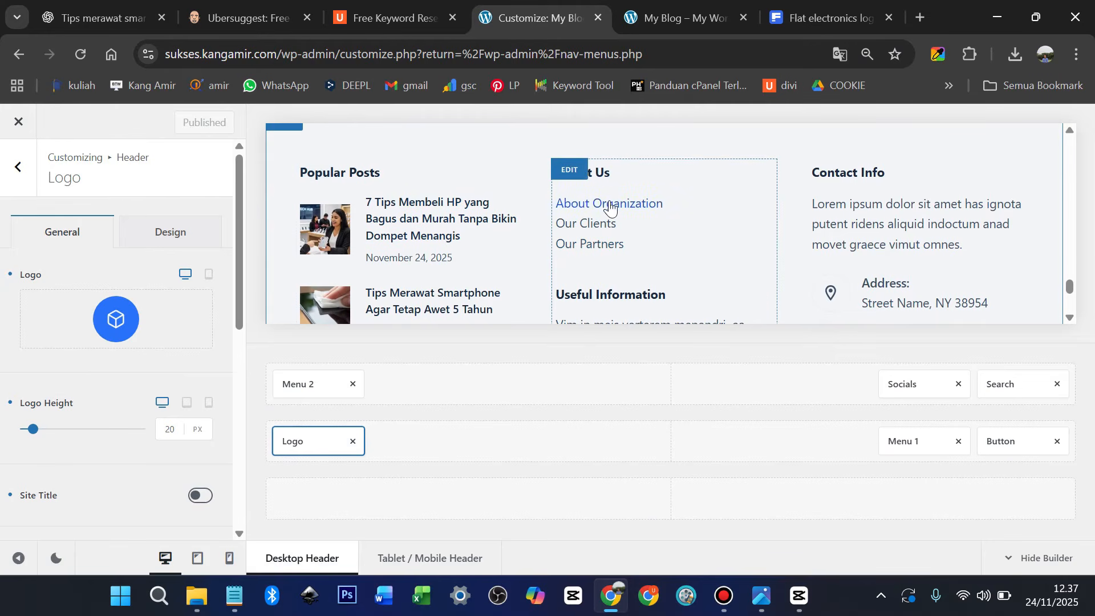
Add a Contact line after Our Partners in the About Us widget, linked to #
left_click(572, 172)
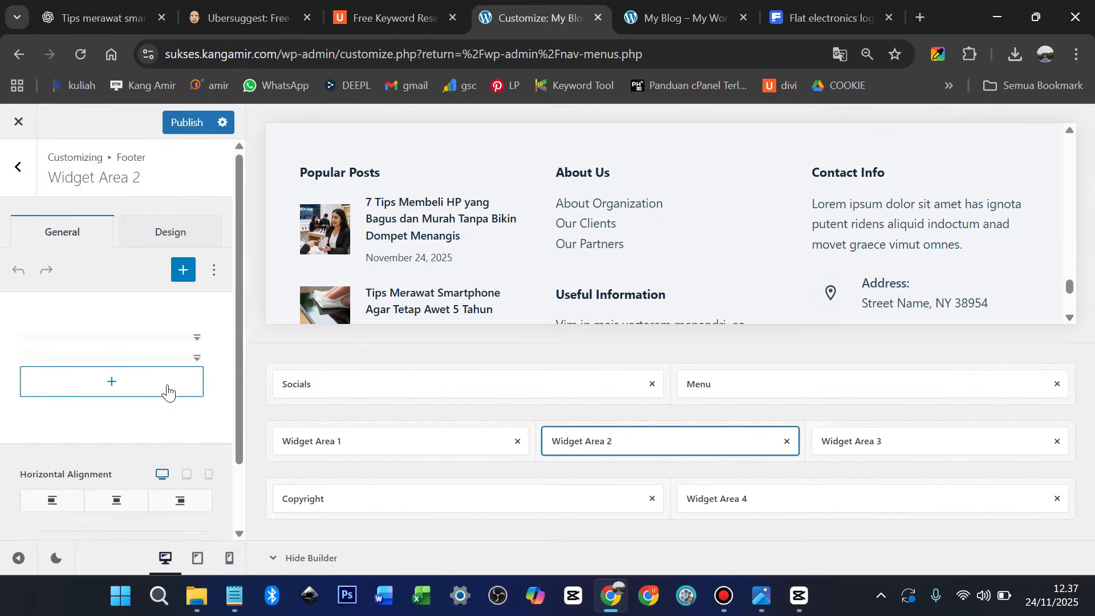
scroll(97, 392, "down", 2)
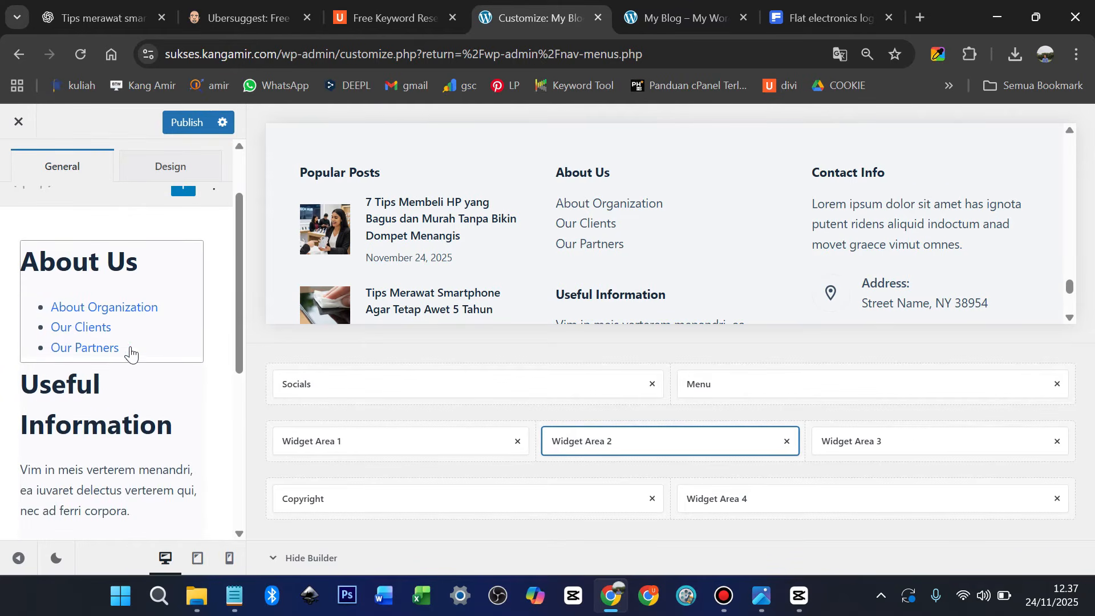
left_click(130, 354)
scroll(132, 388, "down", 2)
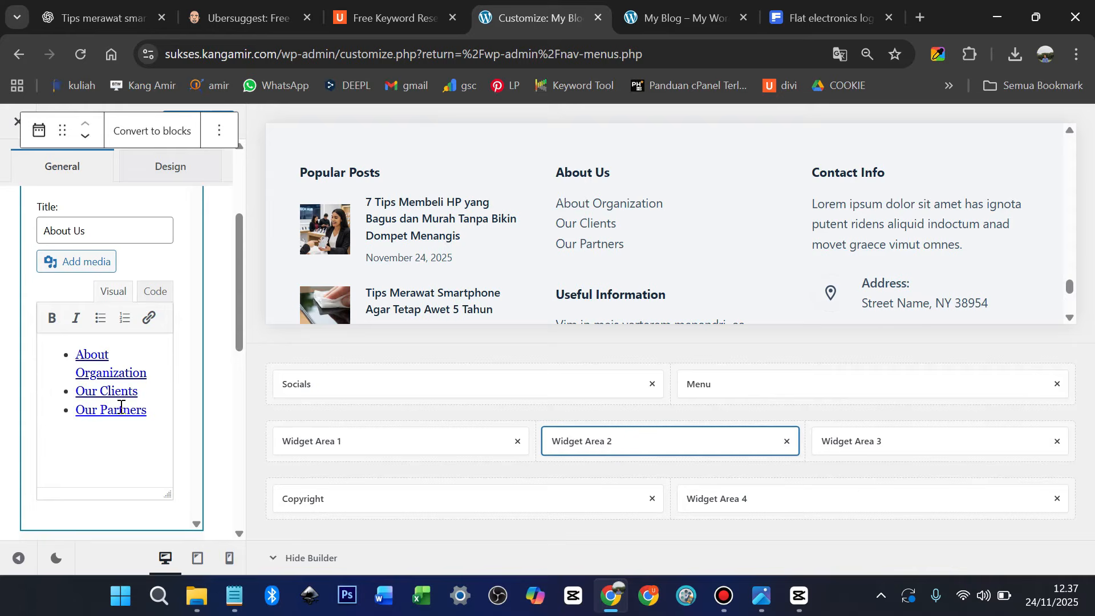
triple_click(157, 415)
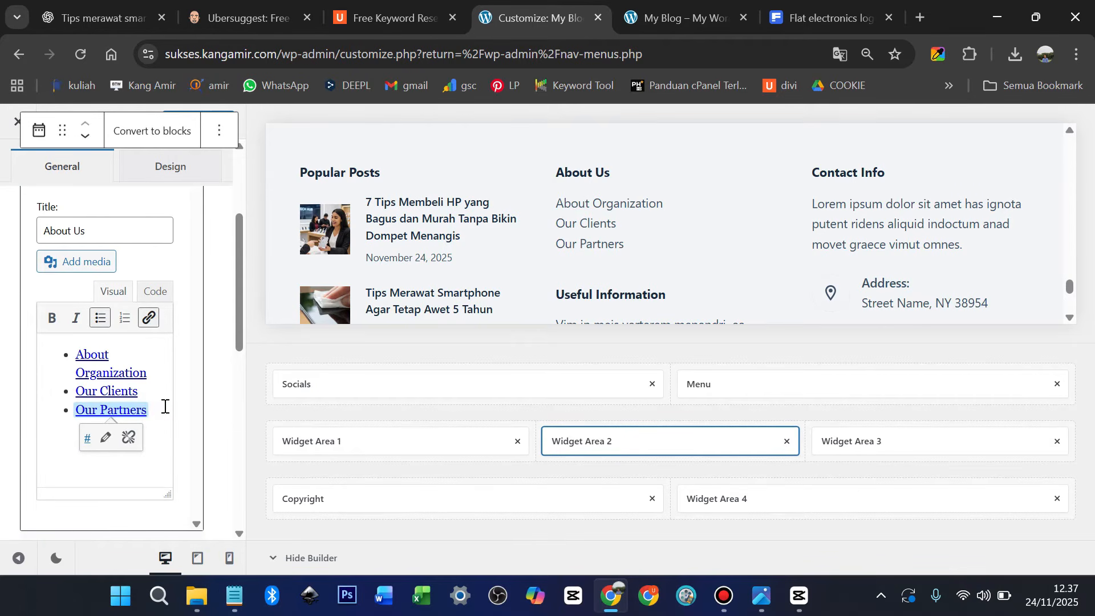
left_click(164, 406)
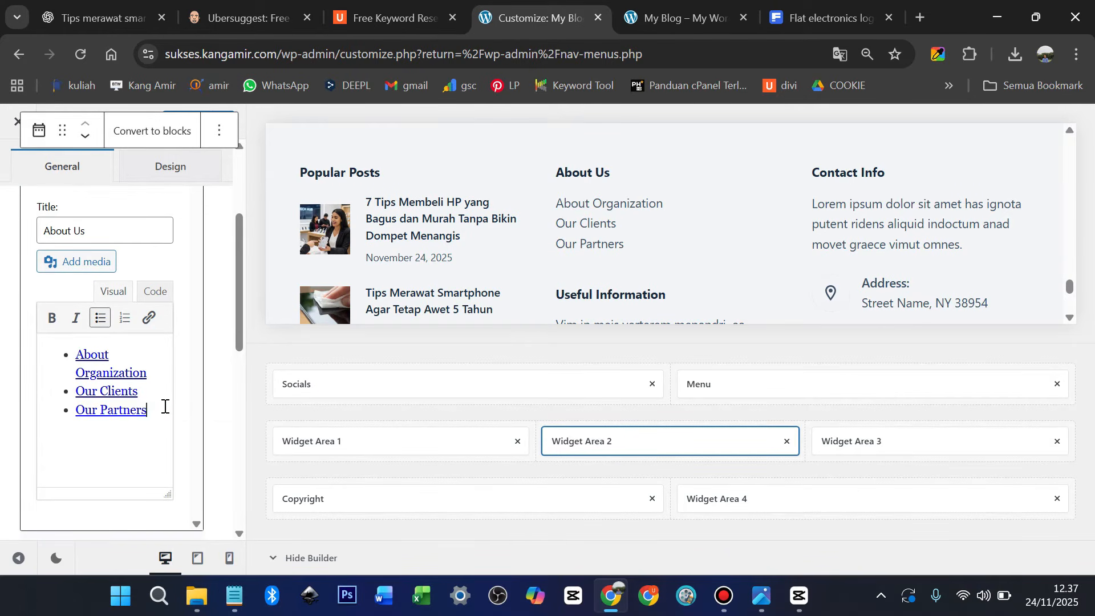
type("Contan")
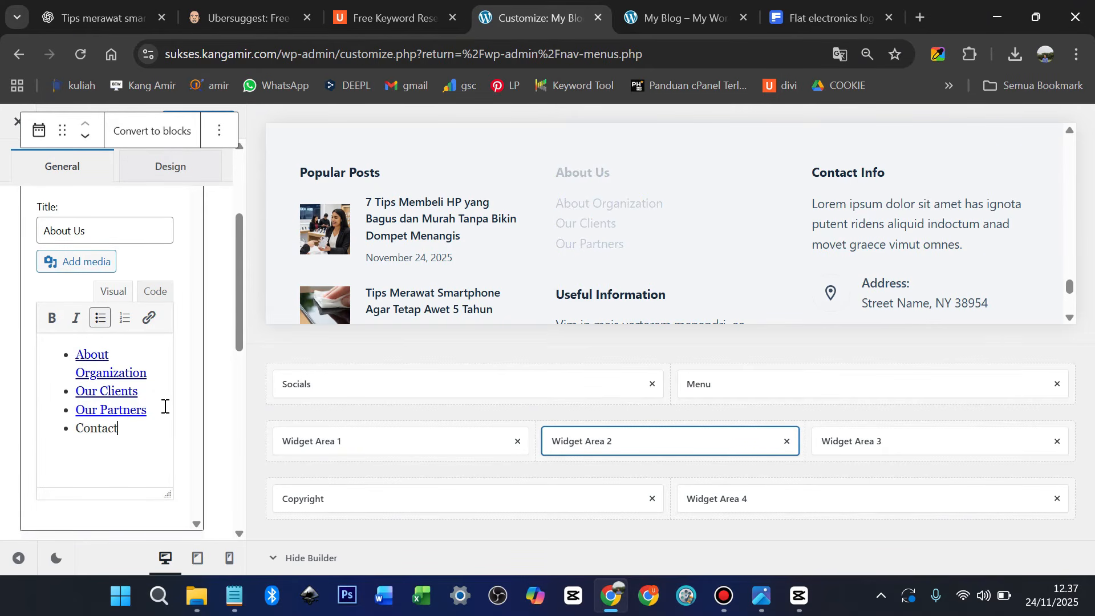
double_click(89, 427)
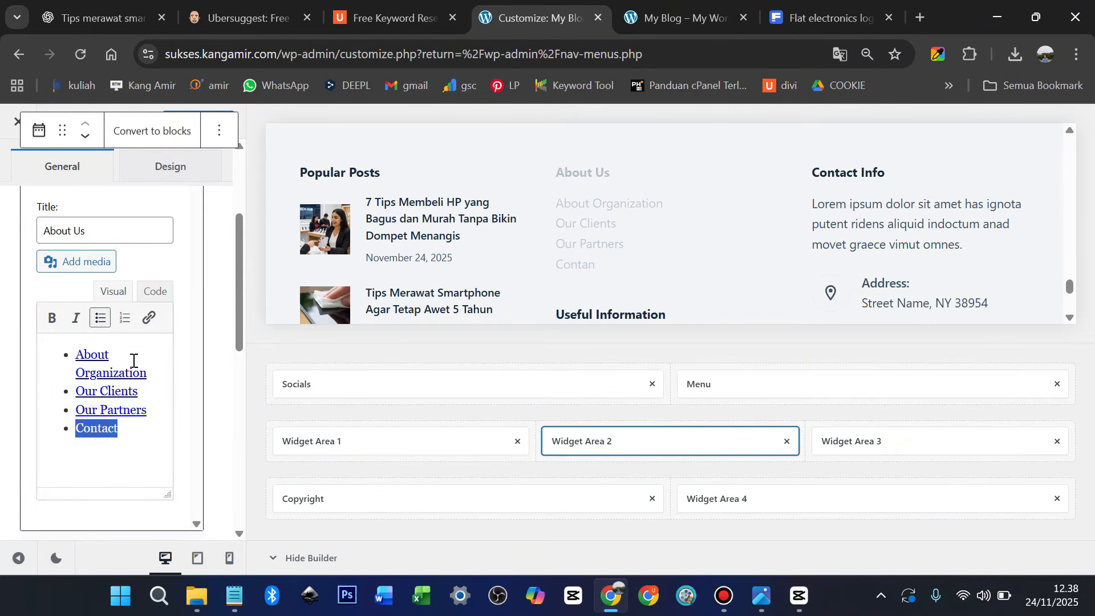
left_click(149, 318)
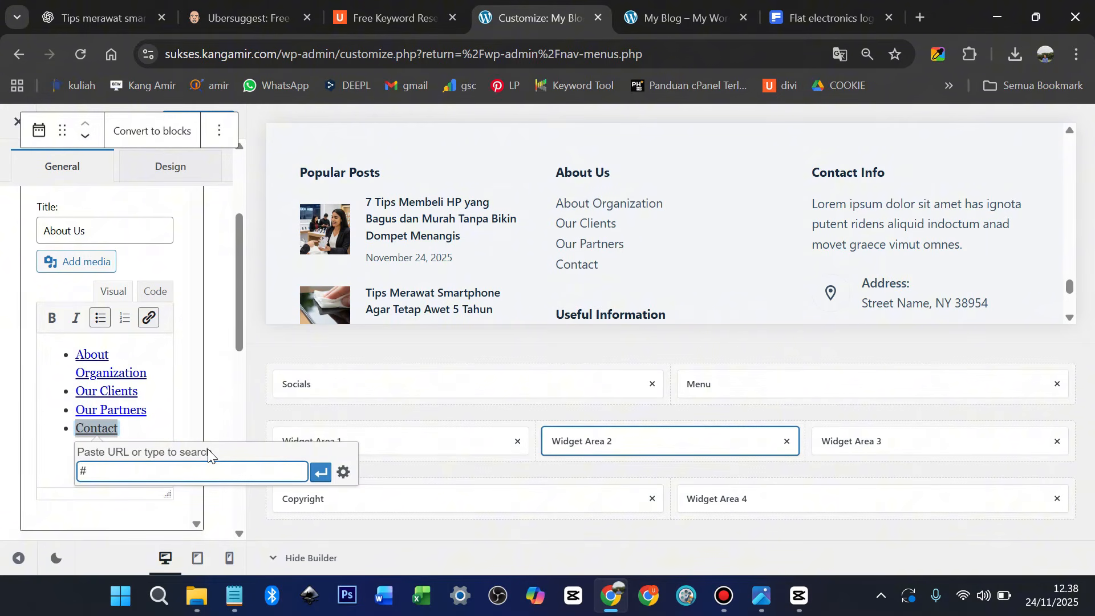
type("#")
key("Return")
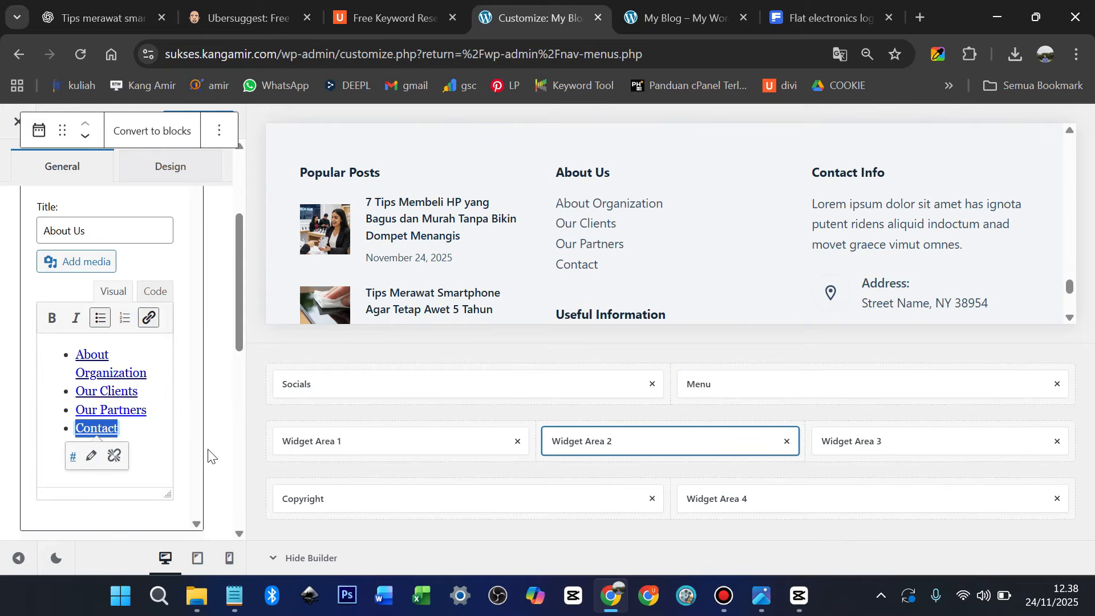
scroll(171, 365, "down", 3)
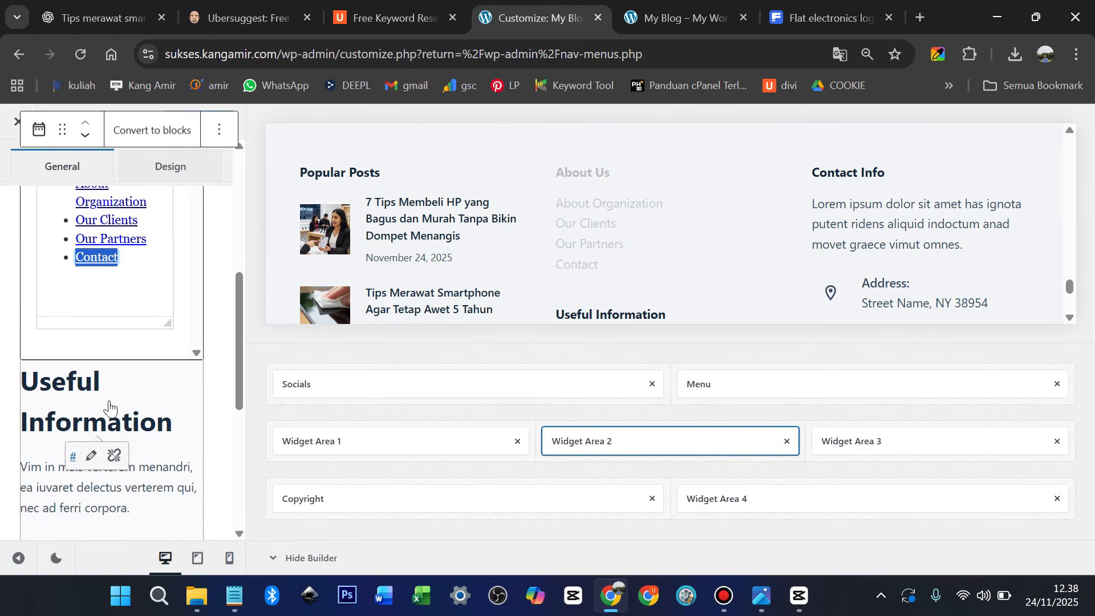
scroll(662, 246, "down", 2)
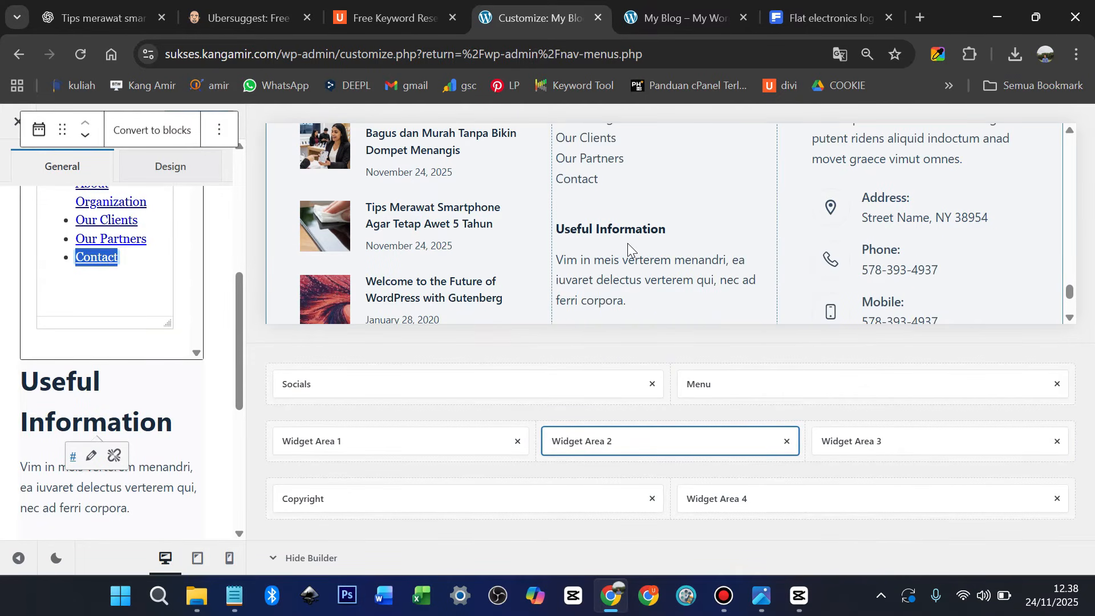
scroll(159, 372, "down", 2)
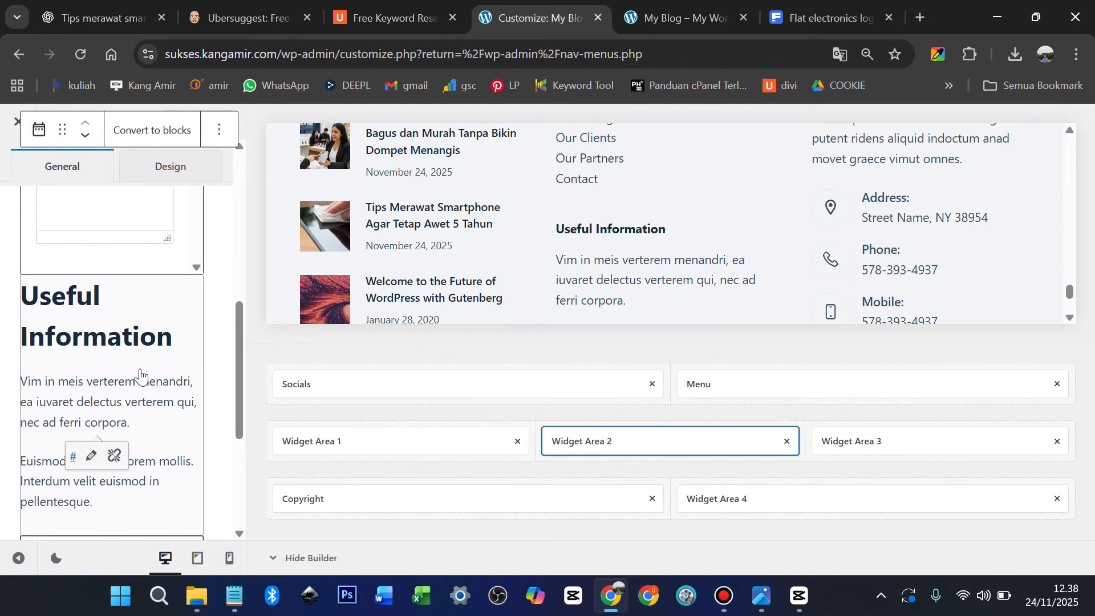
Retitle the Useful Information footer widget to 'Informasi Penting'
left_click(112, 342)
scroll(124, 328, "up", 3)
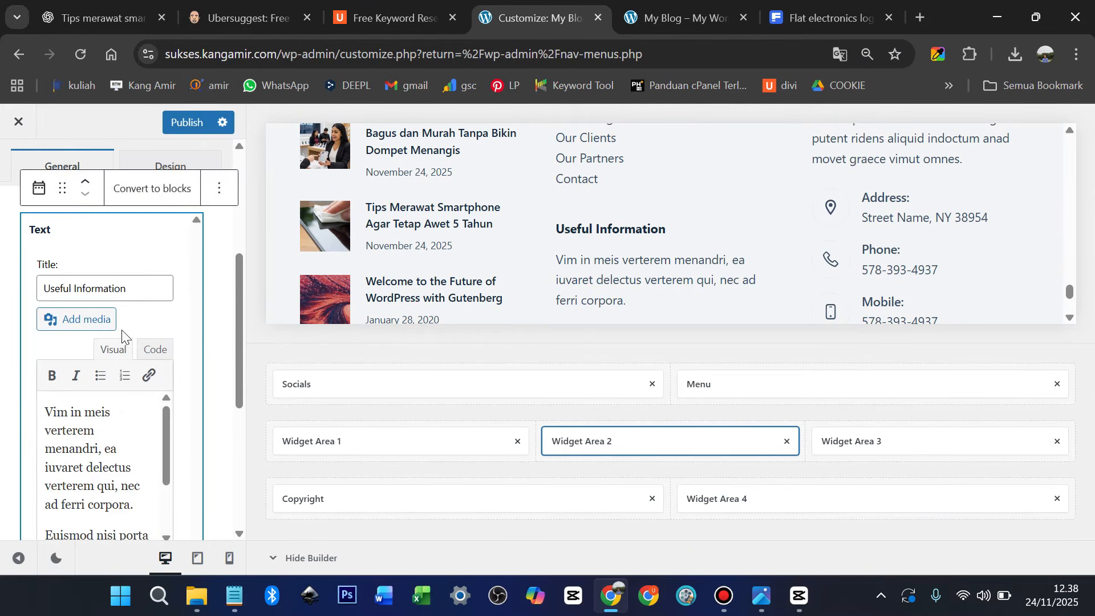
scroll(131, 359, "up", 2)
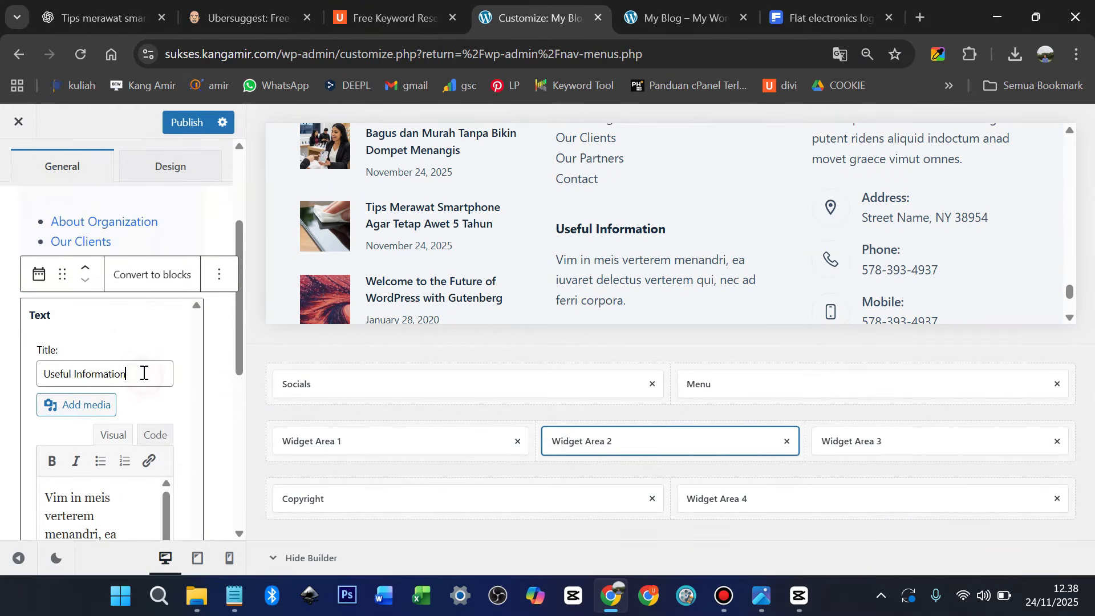
left_click_drag(145, 376, 34, 372)
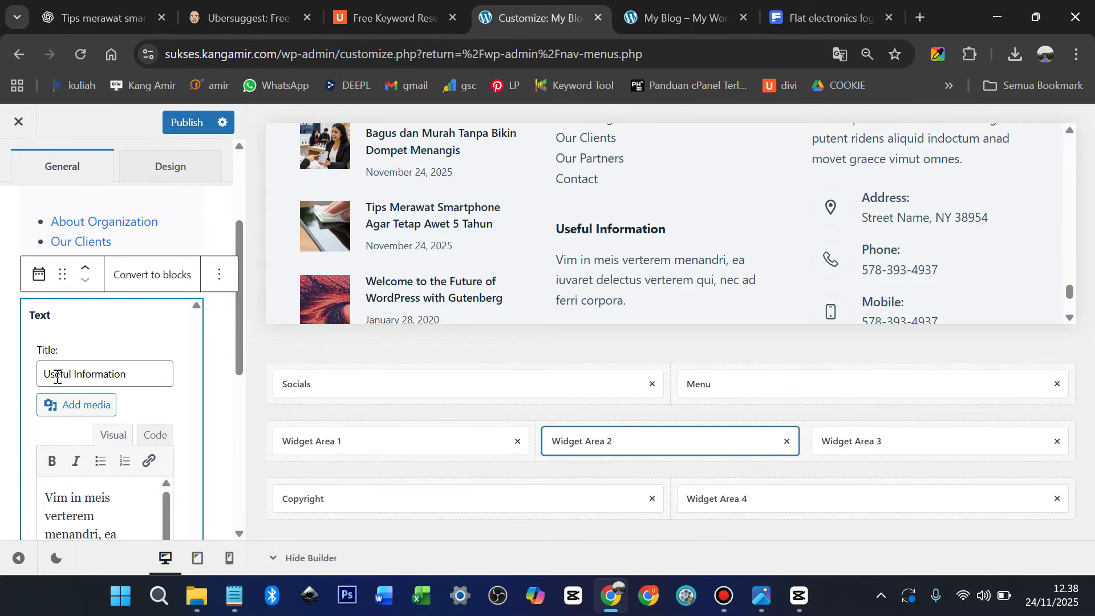
left_click(92, 374)
triple_click(99, 380)
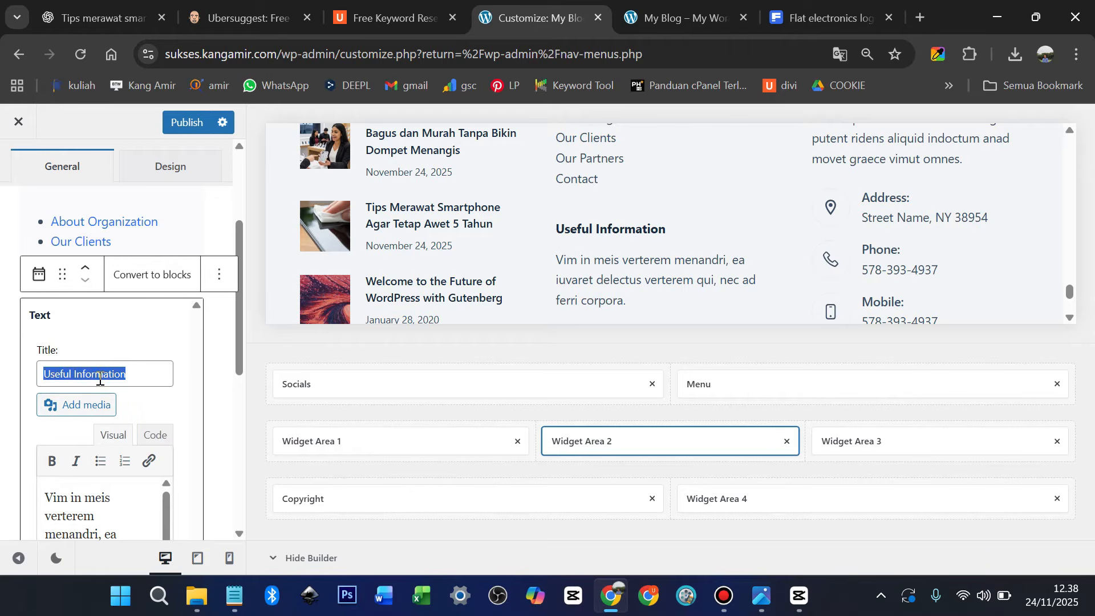
key("BackSpace")
type("Inform")
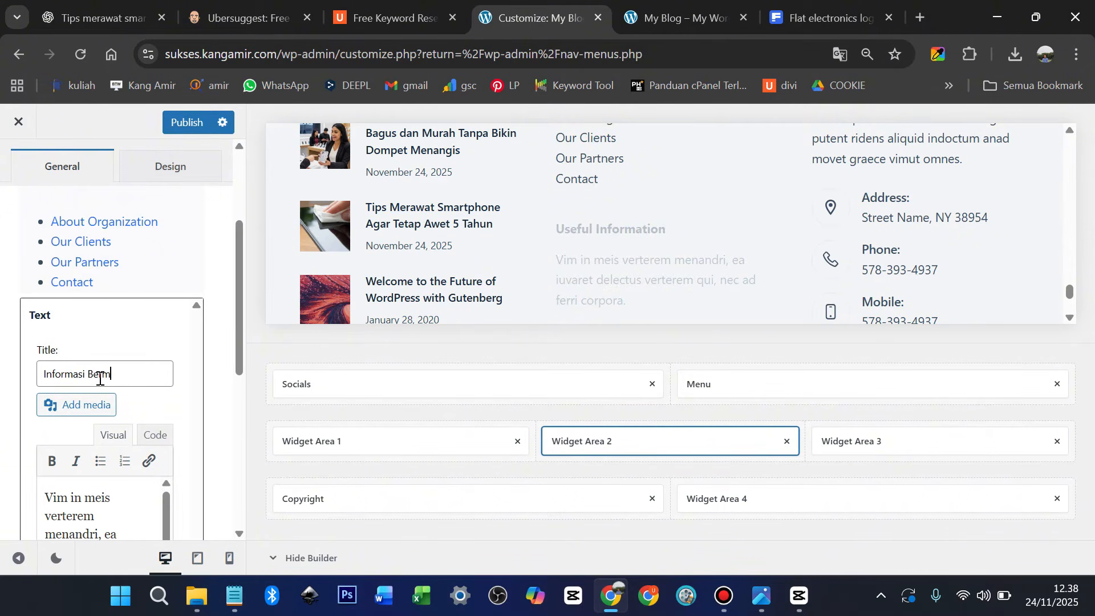
type("asi Penting")
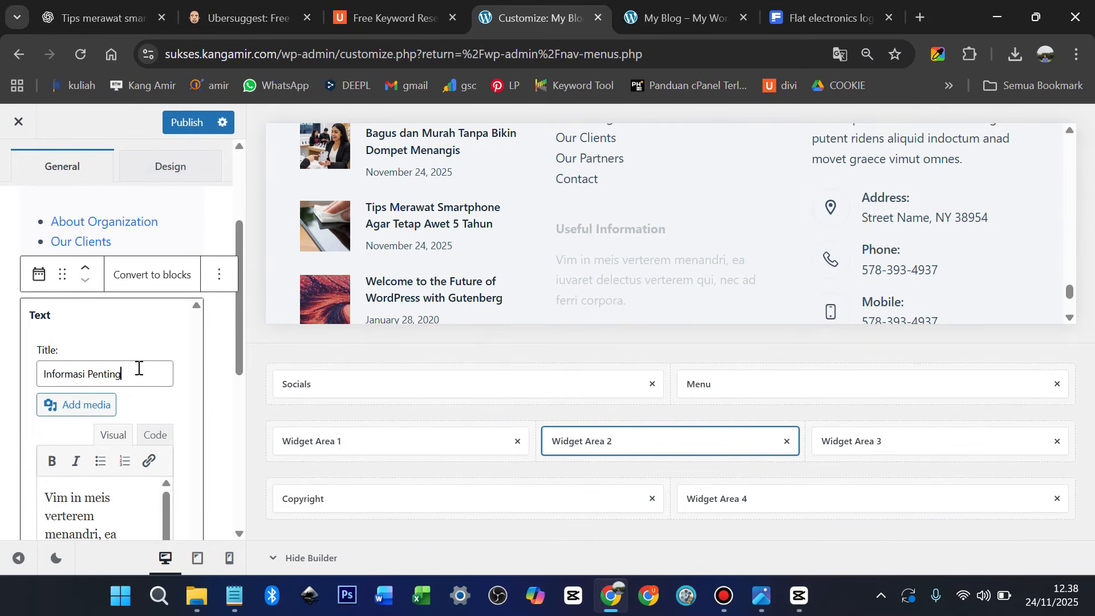
Publish the heading change and open the Contact Info footer widget
left_click(191, 123)
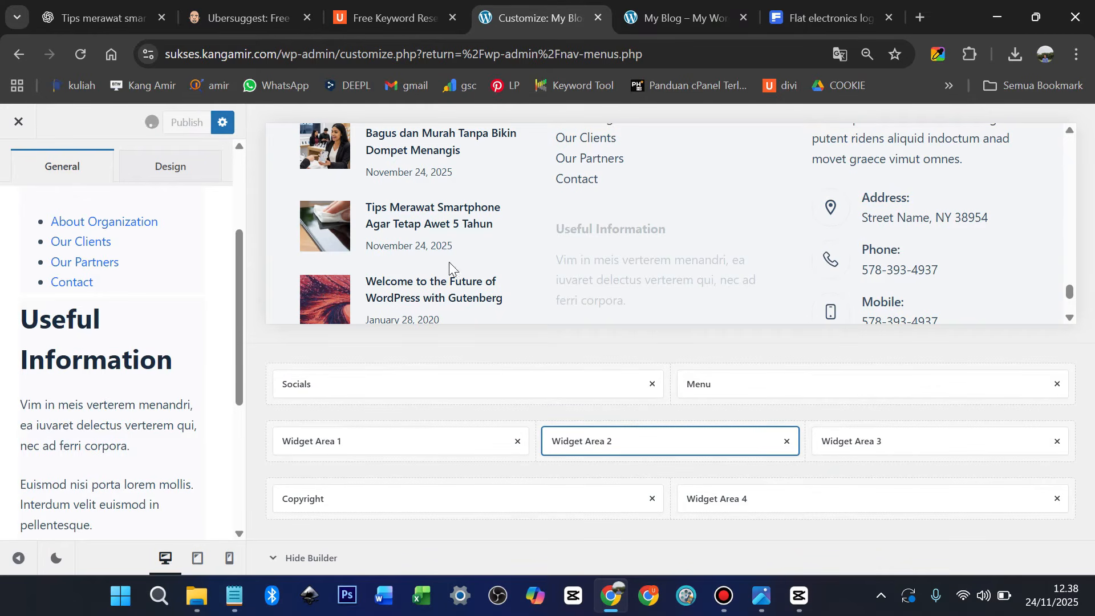
scroll(631, 267, "down", 1)
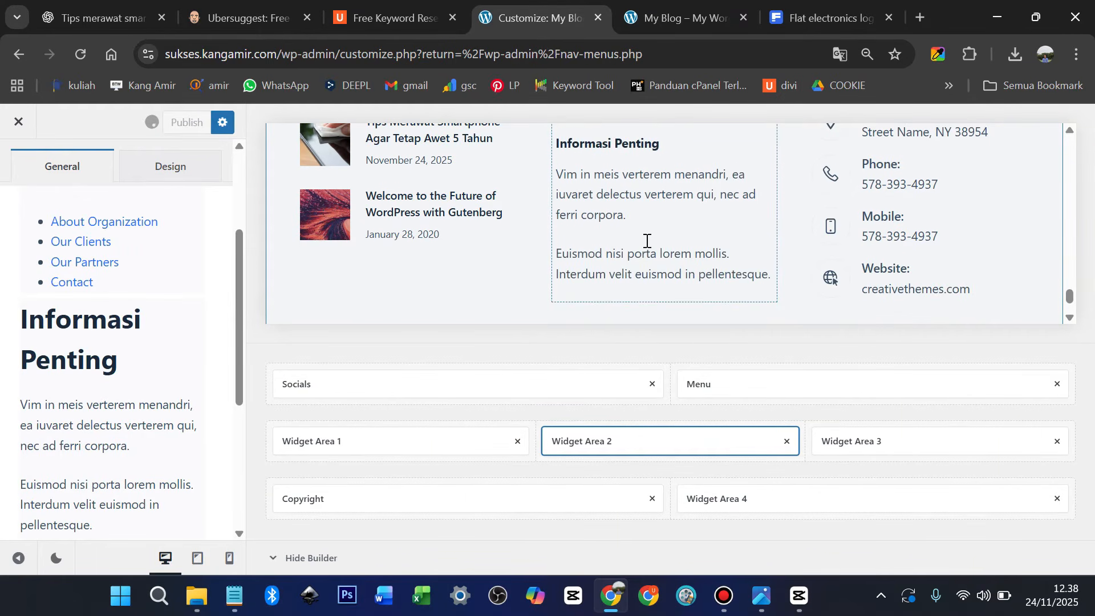
scroll(635, 235, "up", 1)
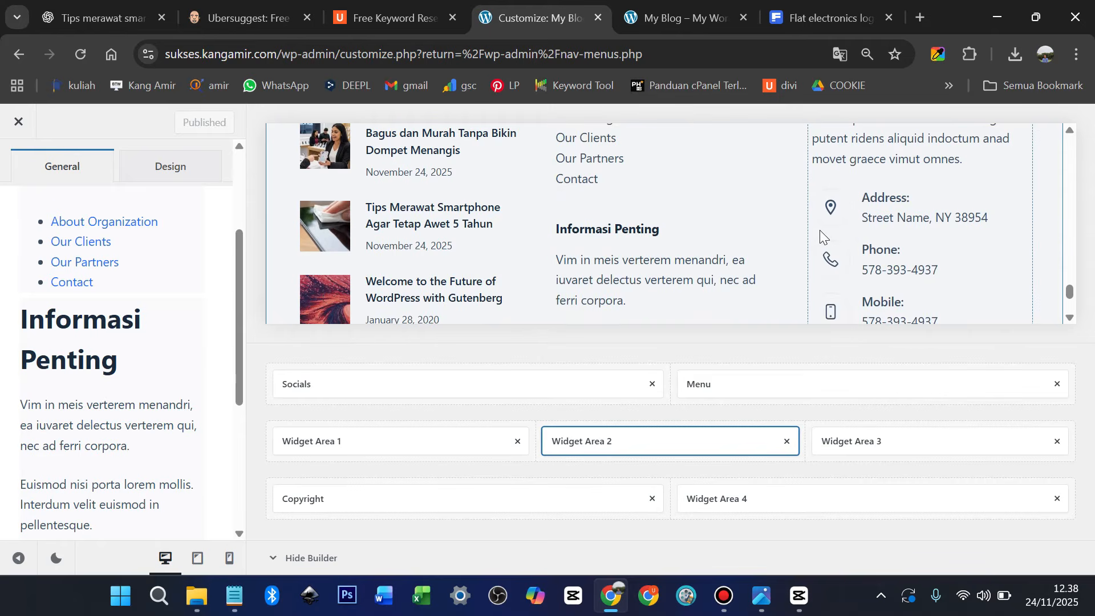
scroll(820, 231, "up", 1)
left_click(829, 174)
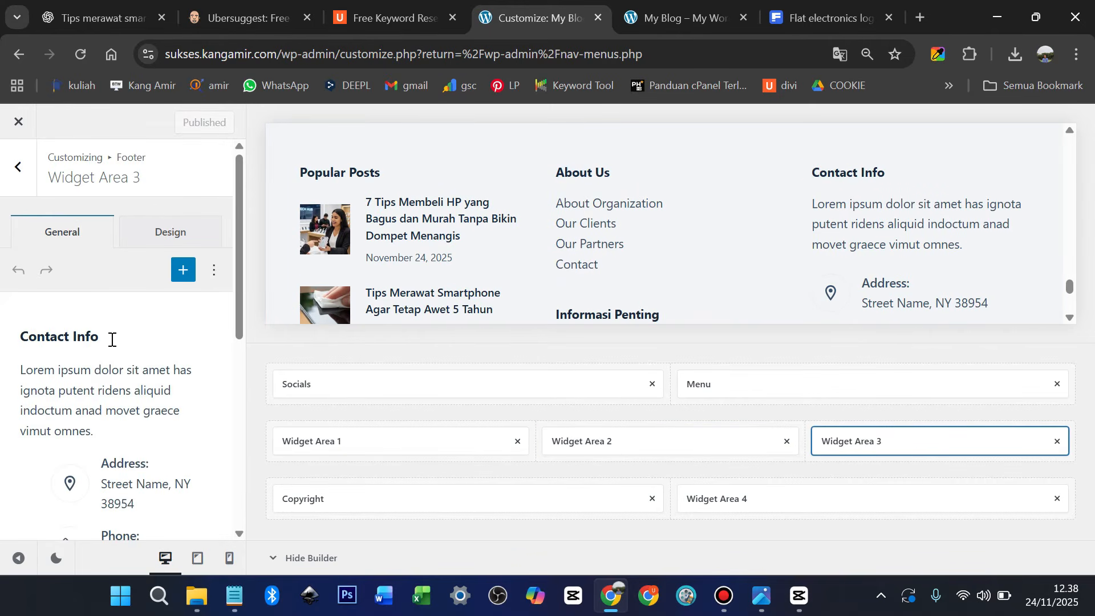
Change the Widget Area 3 heading from Contact Info to 'Info Kontak' and publish
left_click(106, 337)
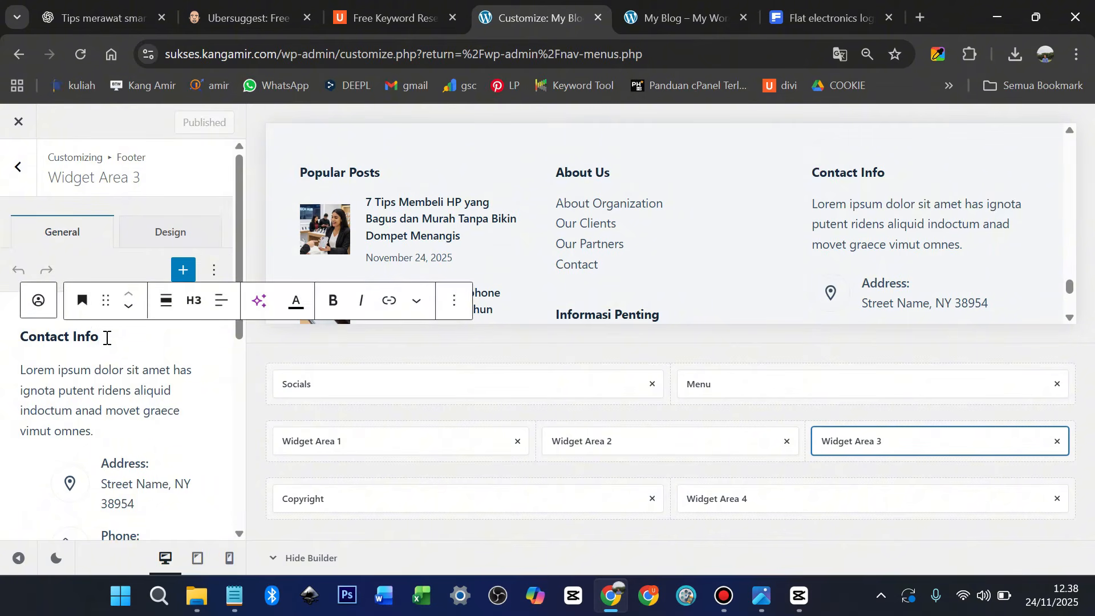
type("Kontak")
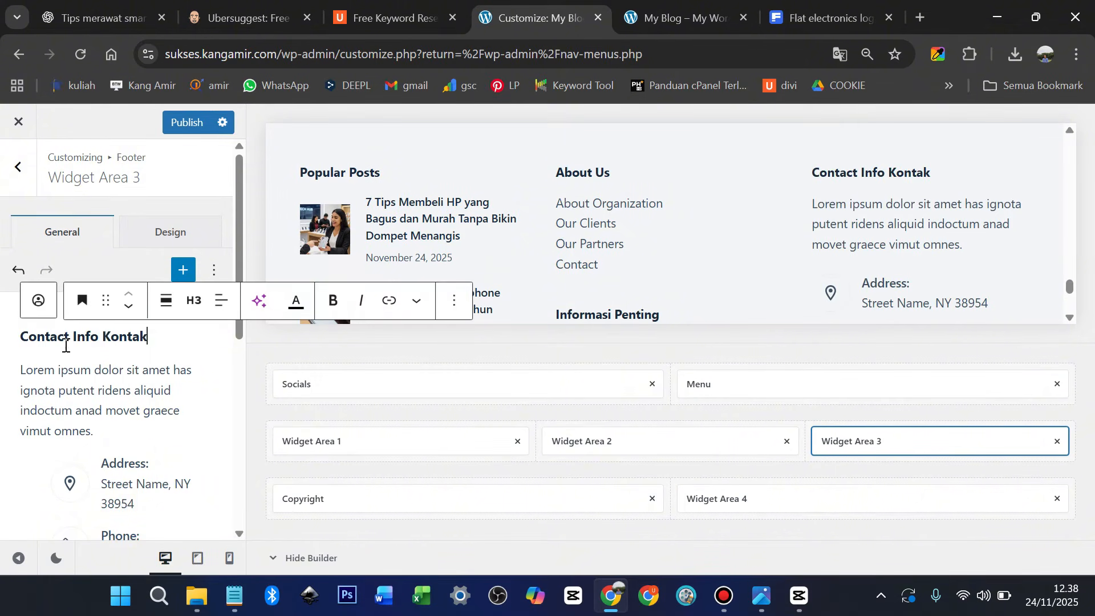
left_click(45, 337)
double_click(71, 336)
left_click(74, 344)
key("BackSpace")
key("BackSpace")
key("BackSpace")
key("BackSpace")
key("BackSpace")
key("BackSpace")
key("BackSpace")
key("BackSpace")
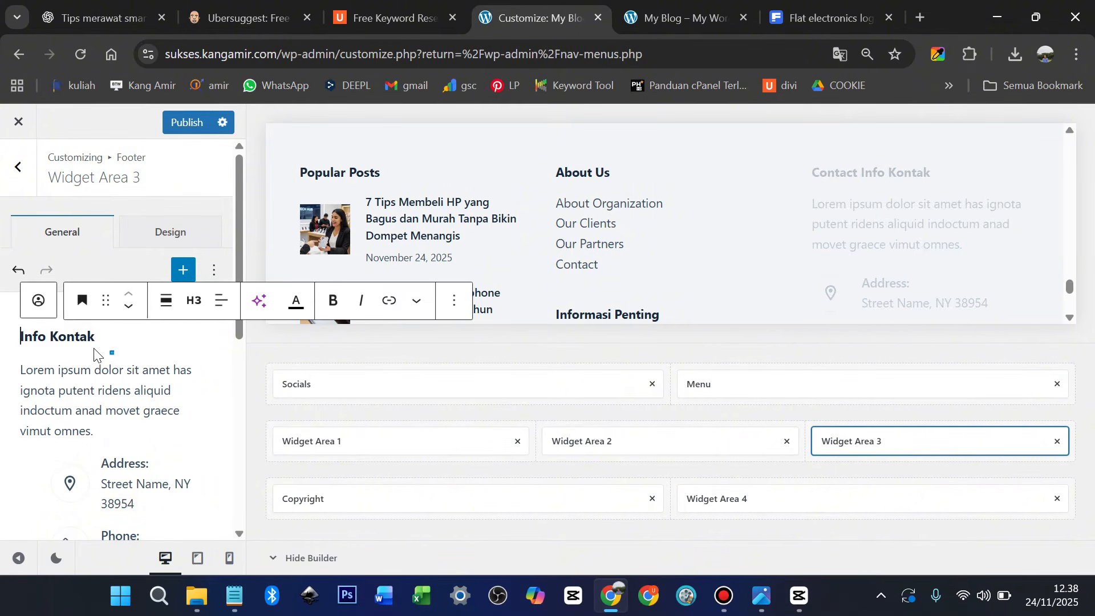
scroll(103, 365, "down", 2)
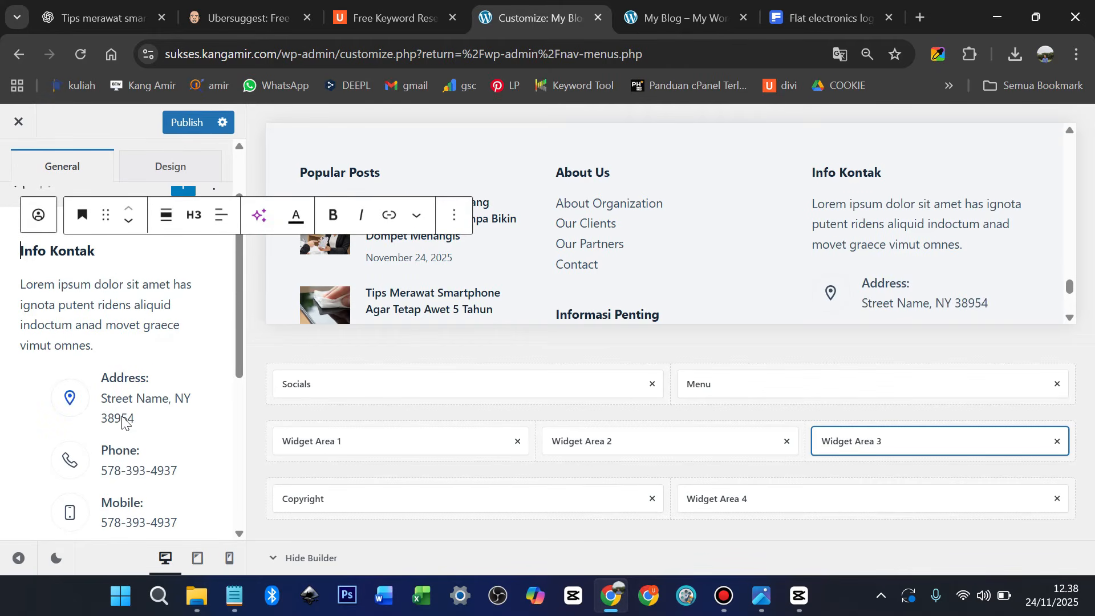
scroll(122, 430, "down", 3)
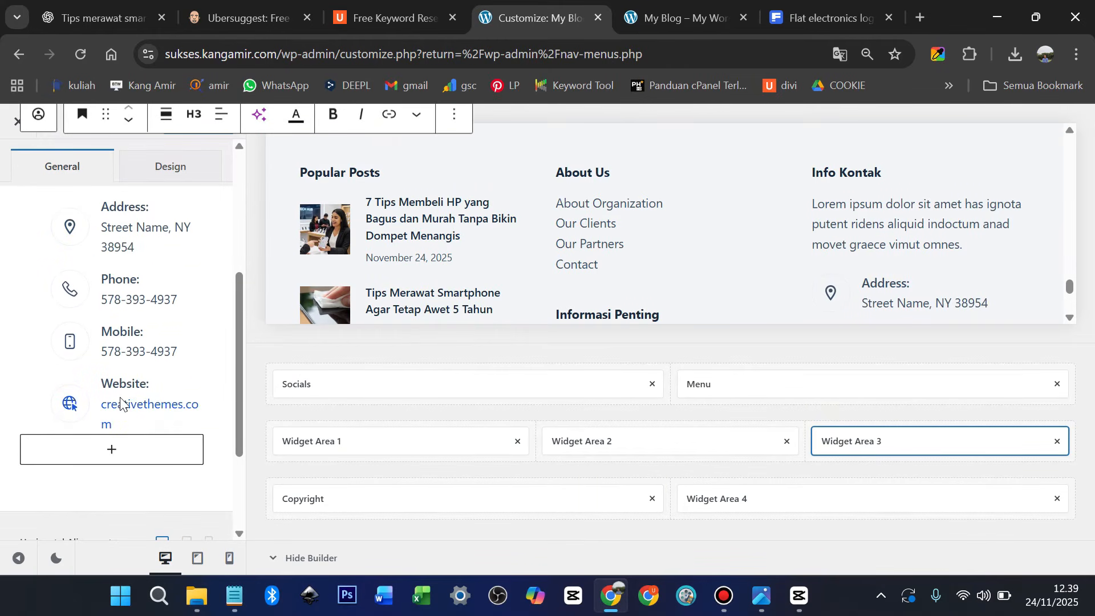
scroll(129, 365, "up", 3)
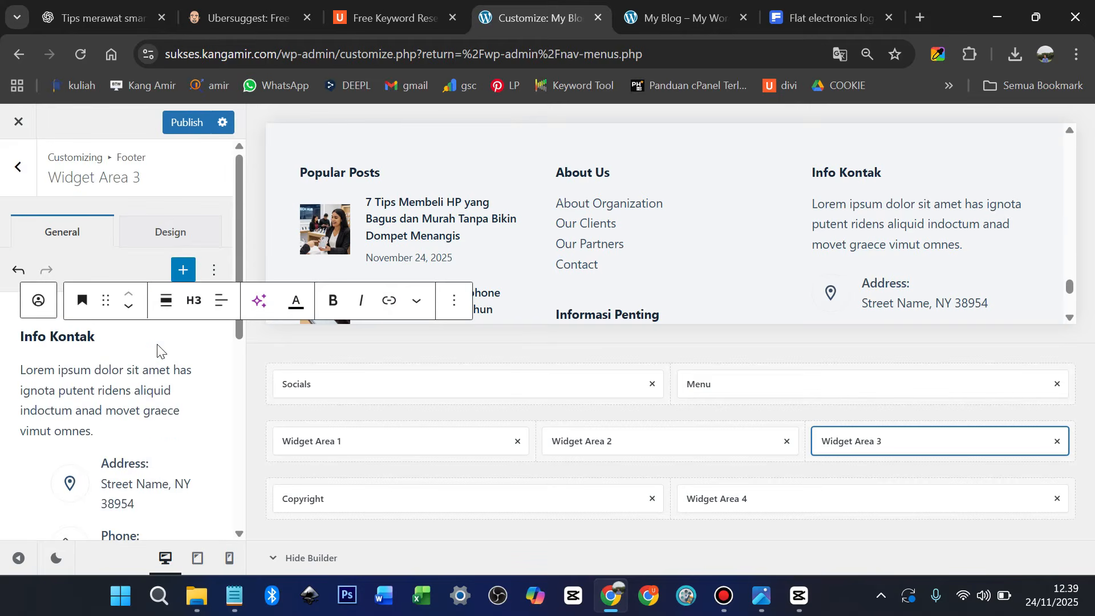
left_click(190, 123)
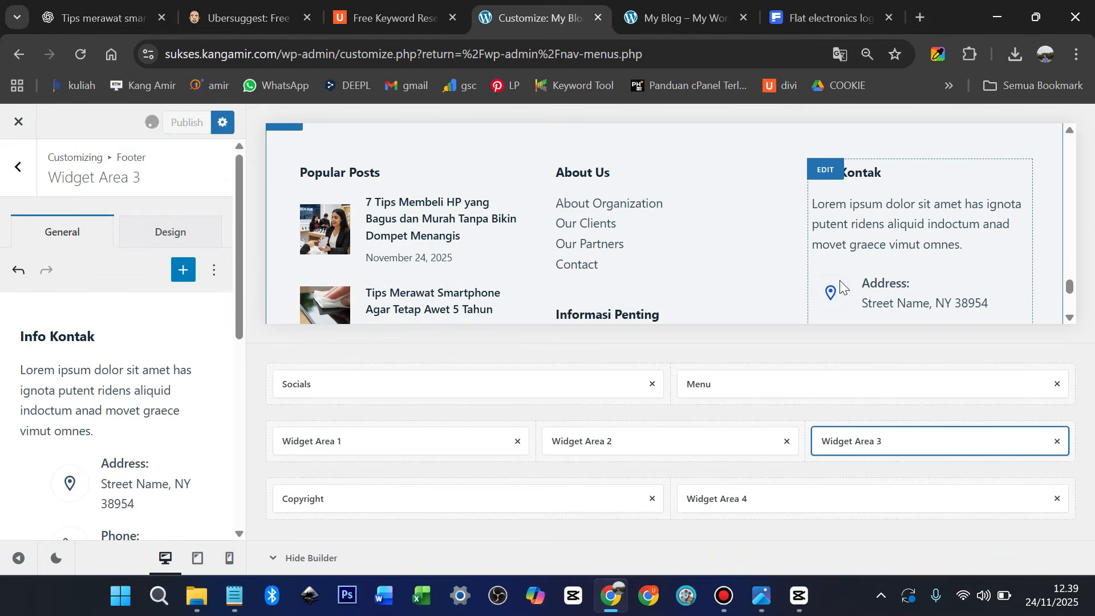
scroll(834, 251, "down", 5)
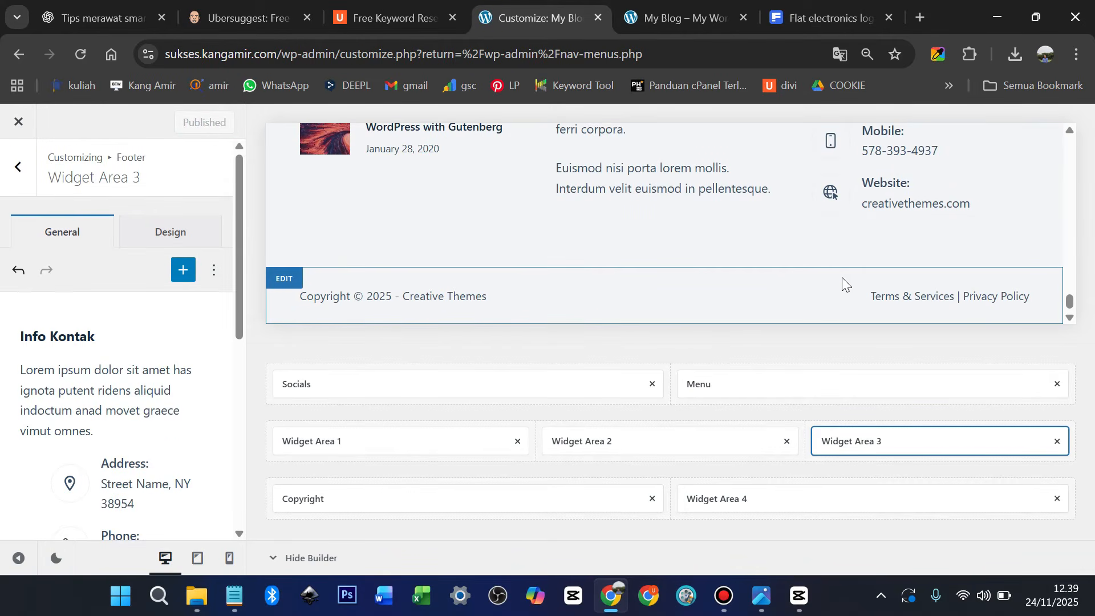
Replace the {theme_author} placeholder in the footer copyright with the site owner's name
left_click(284, 283)
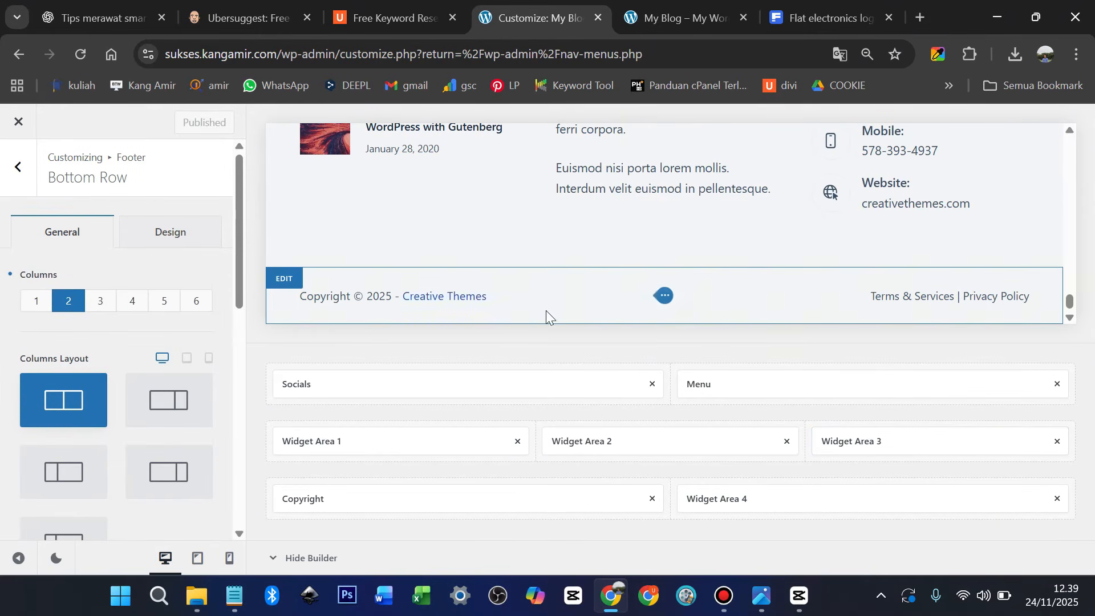
left_click(659, 297)
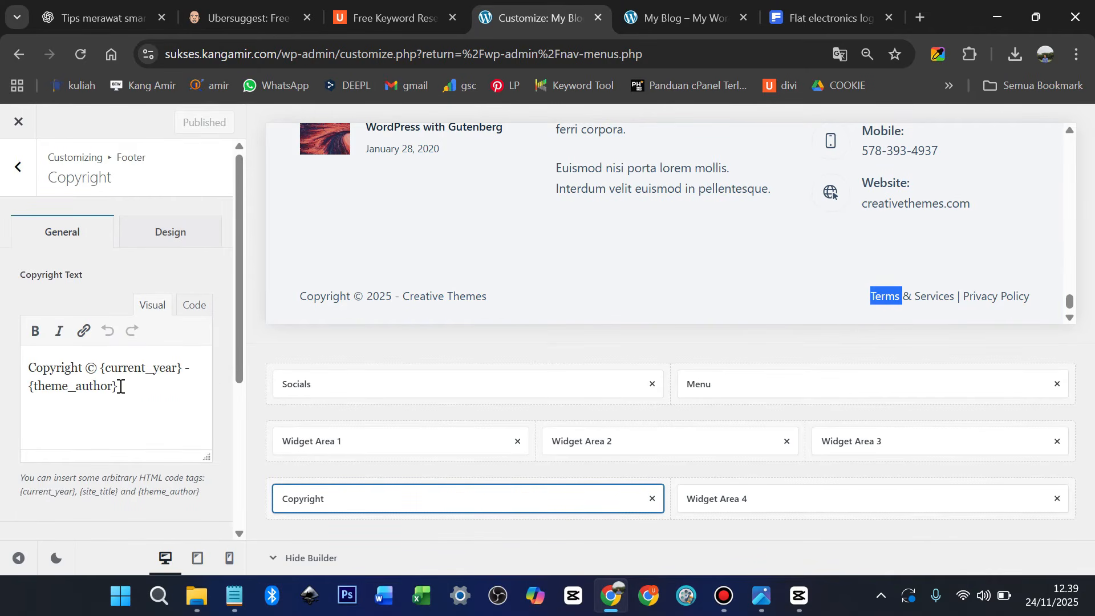
left_click_drag(122, 387, 20, 388)
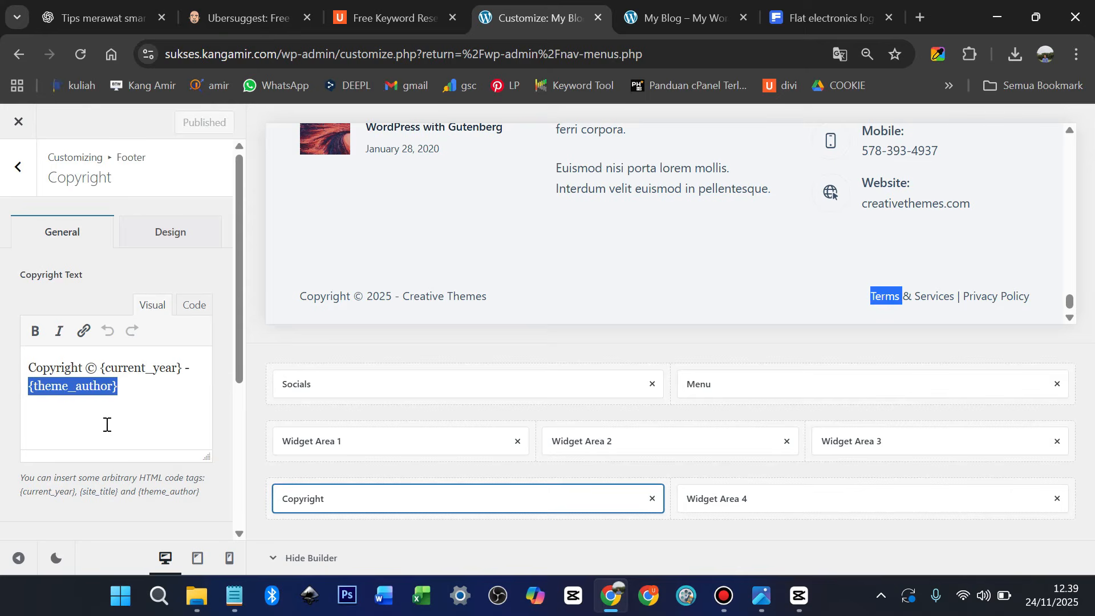
type("K")
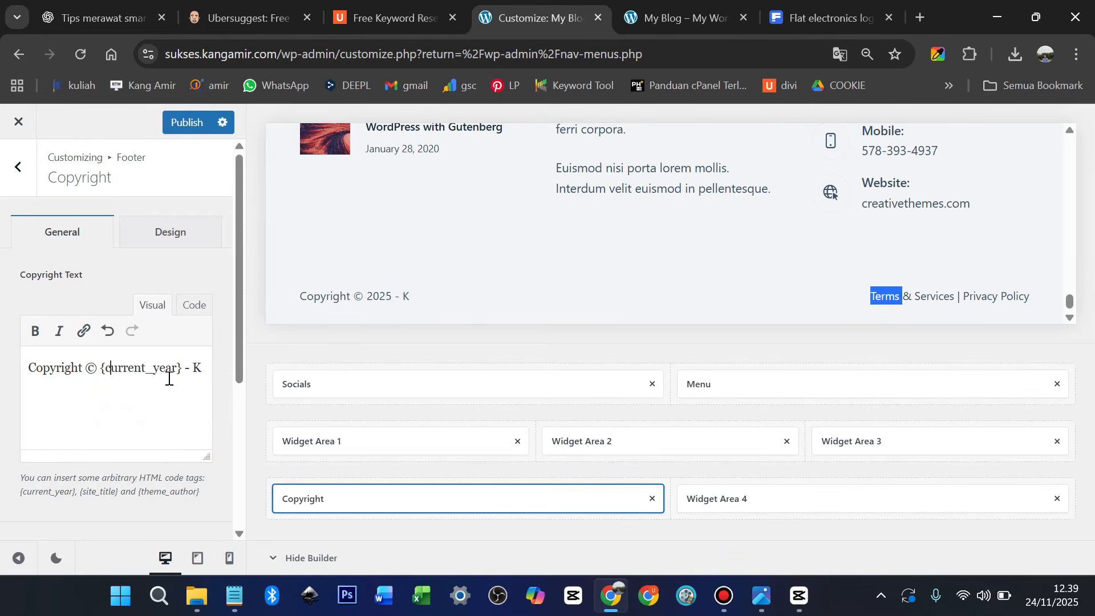
type("ang Amir")
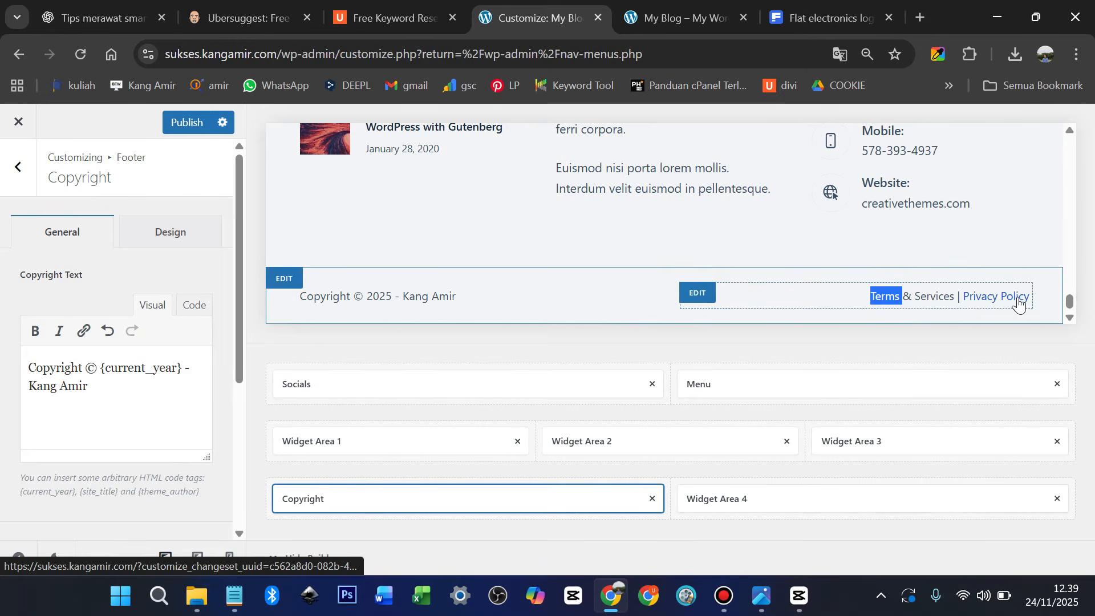
Open Widget Area 4 and inspect its Terms & Services link
scroll(1019, 297, "up", 20)
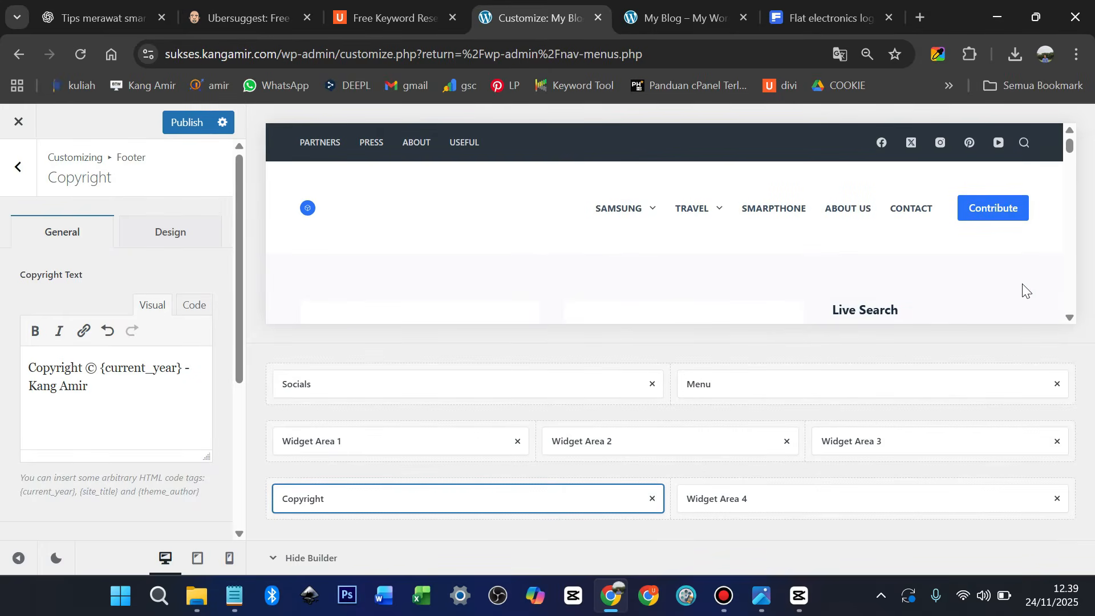
scroll(1023, 290, "down", 20)
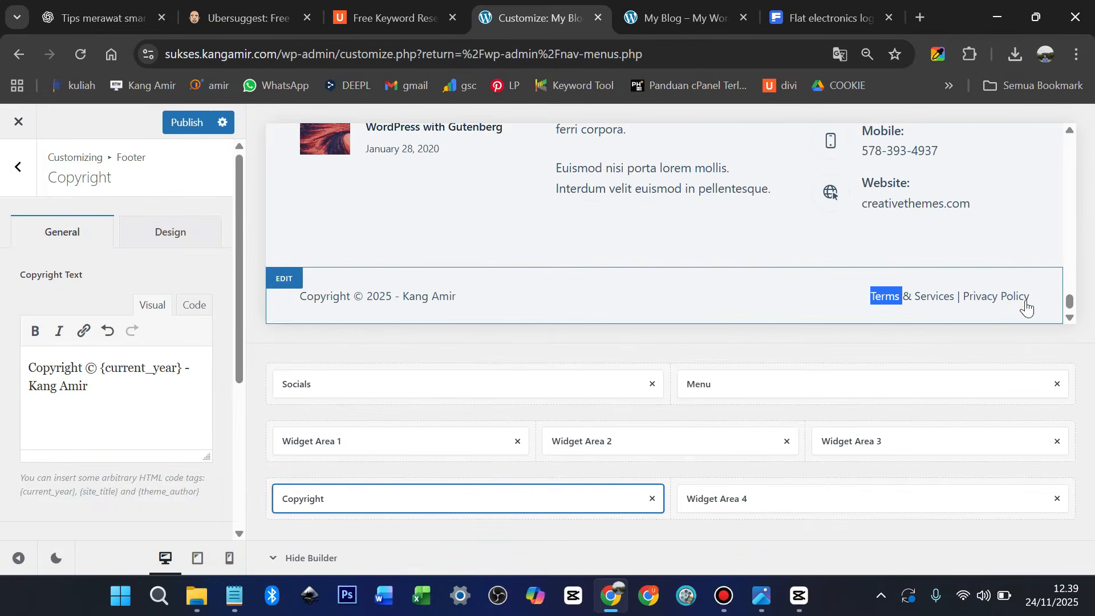
left_click(702, 294)
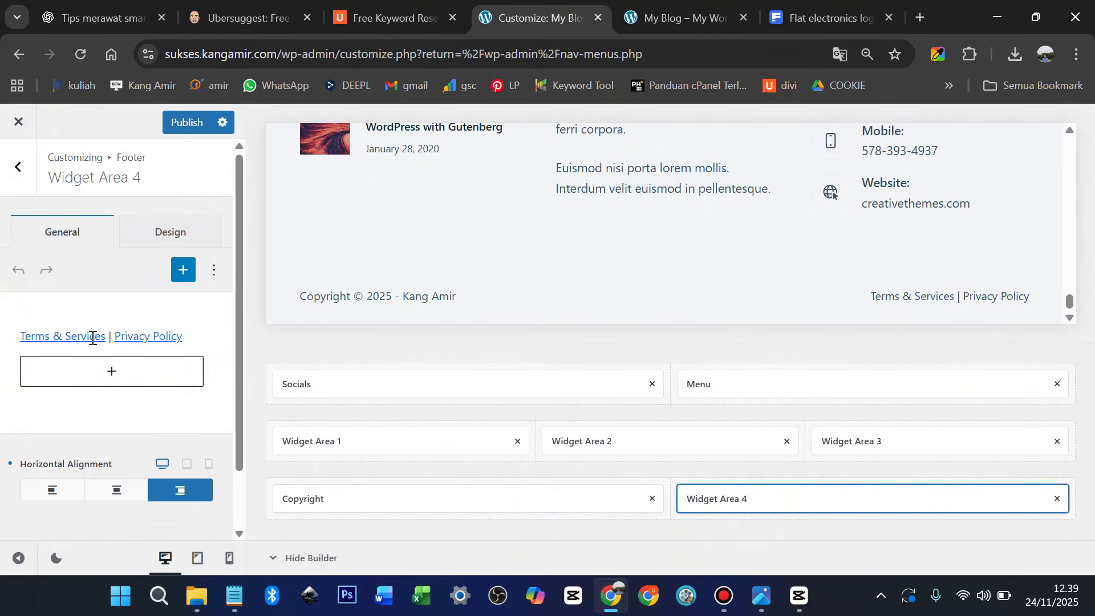
left_click(44, 339)
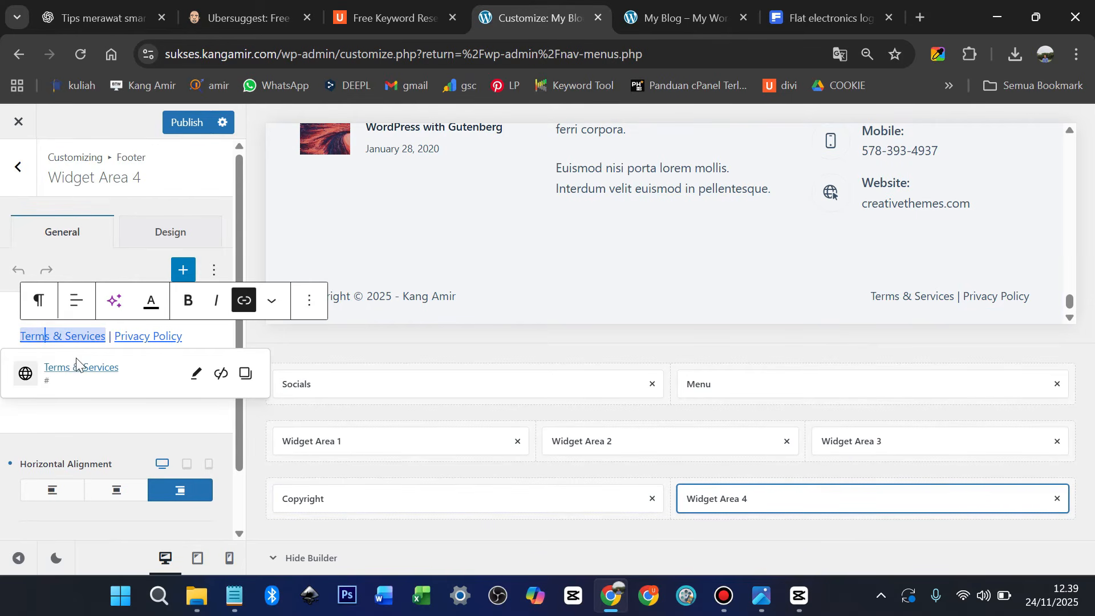
Check the Privacy Policy link, then publish all footer edits
left_click(160, 335)
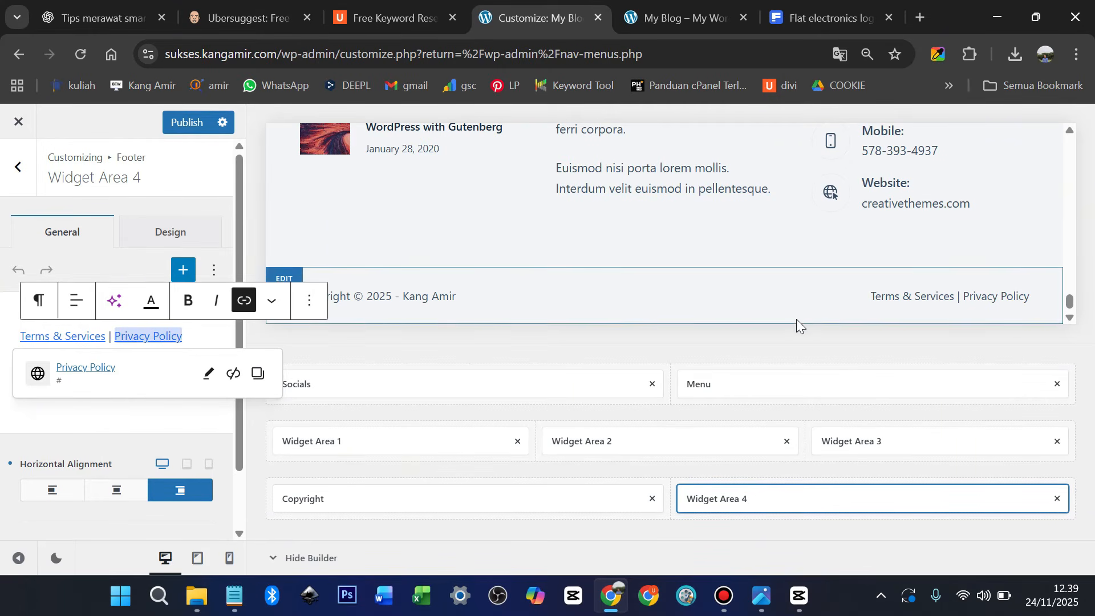
scroll(787, 227, "up", 3)
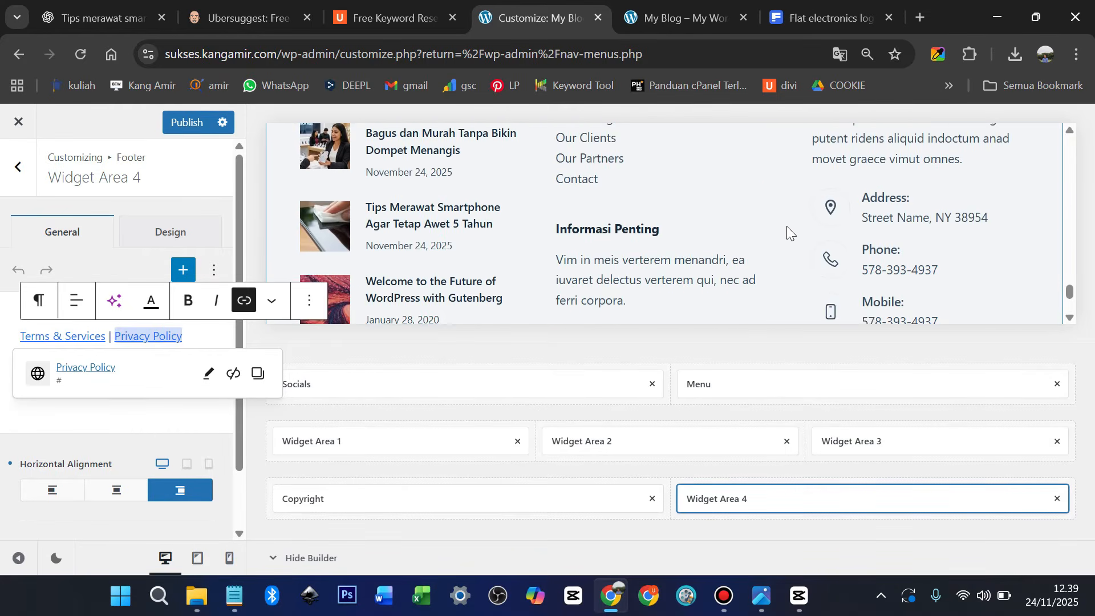
scroll(786, 225, "up", 10)
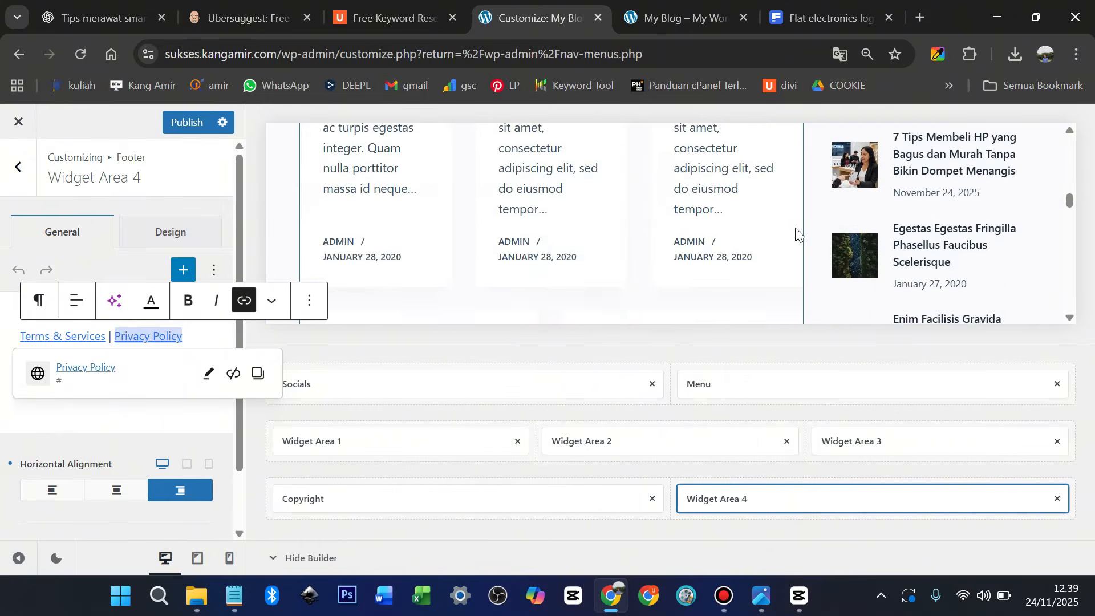
scroll(796, 233, "up", 10)
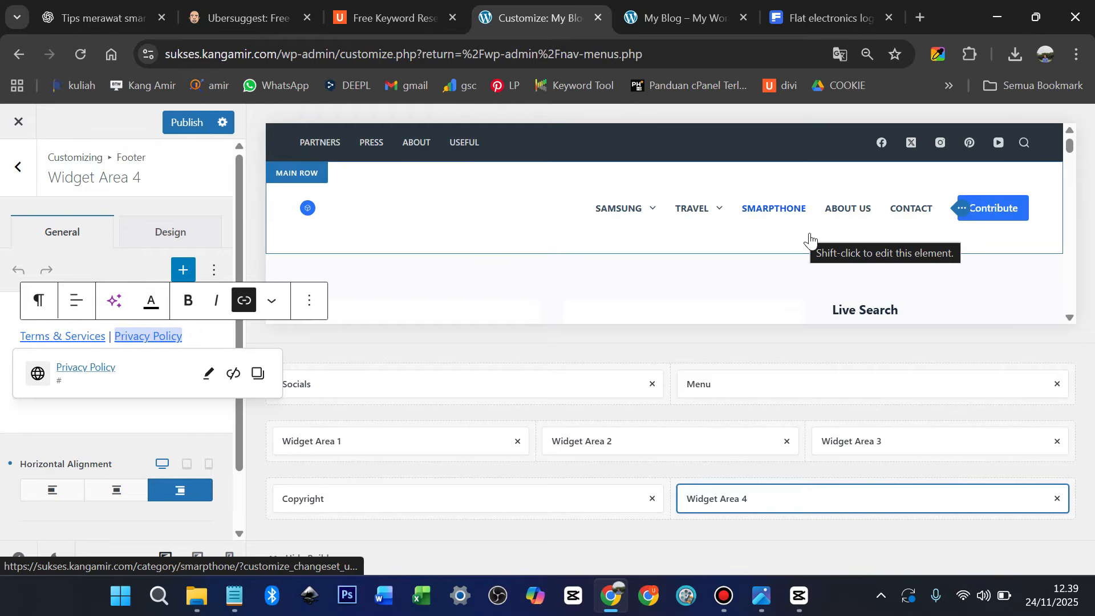
left_click(194, 120)
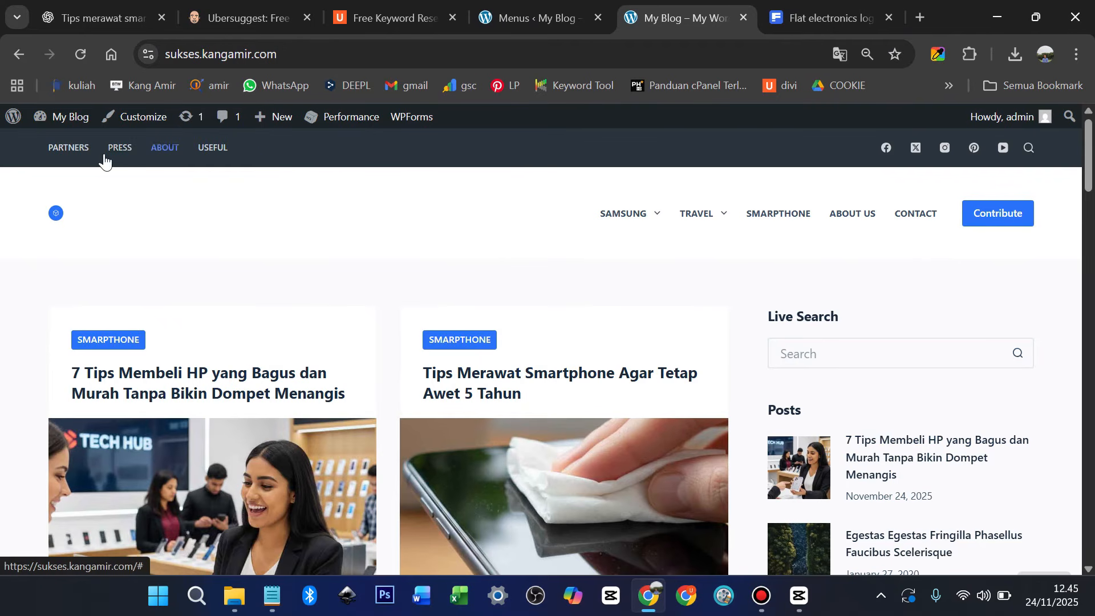
Return to the 'Menus ‹ My Blog' tab with Main Menu loaded
left_click(534, 19)
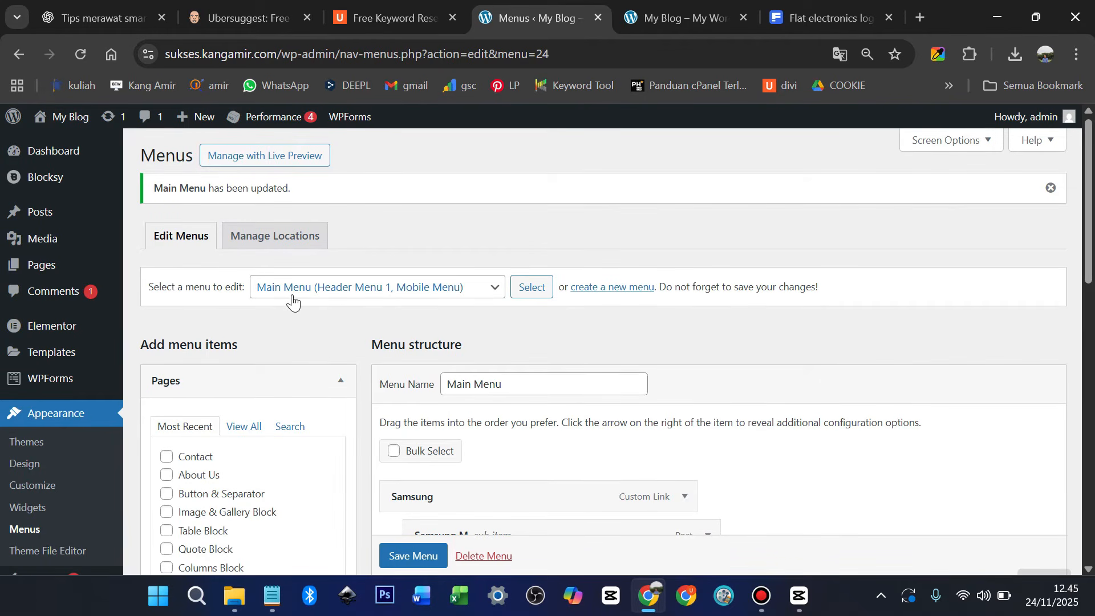
Load the Secondary Menu and compare it against the front page's top bar
left_click(496, 295)
left_click(406, 332)
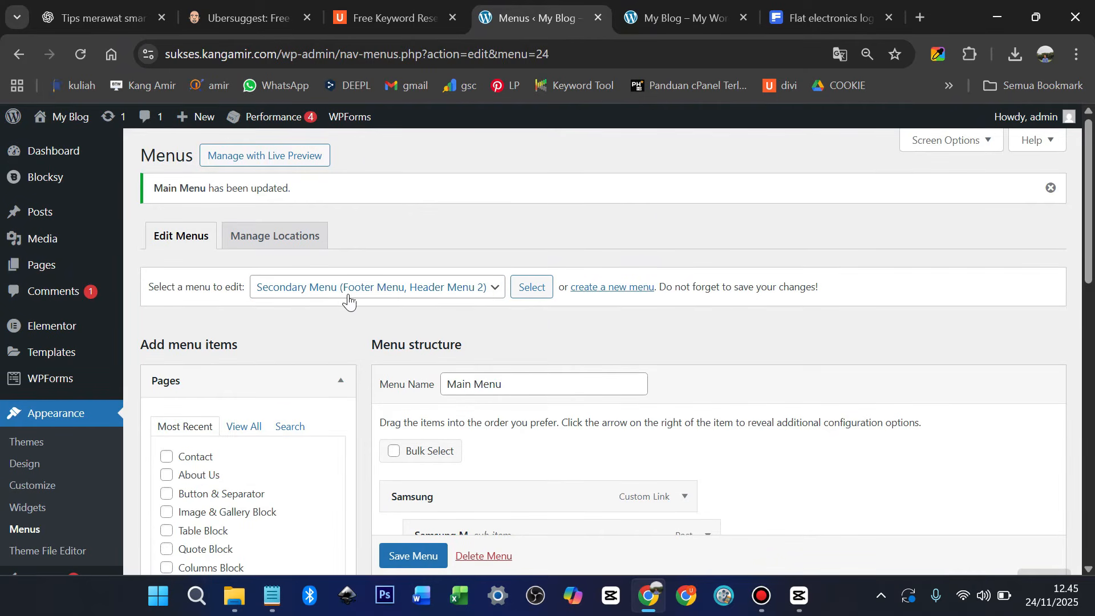
left_click(534, 290)
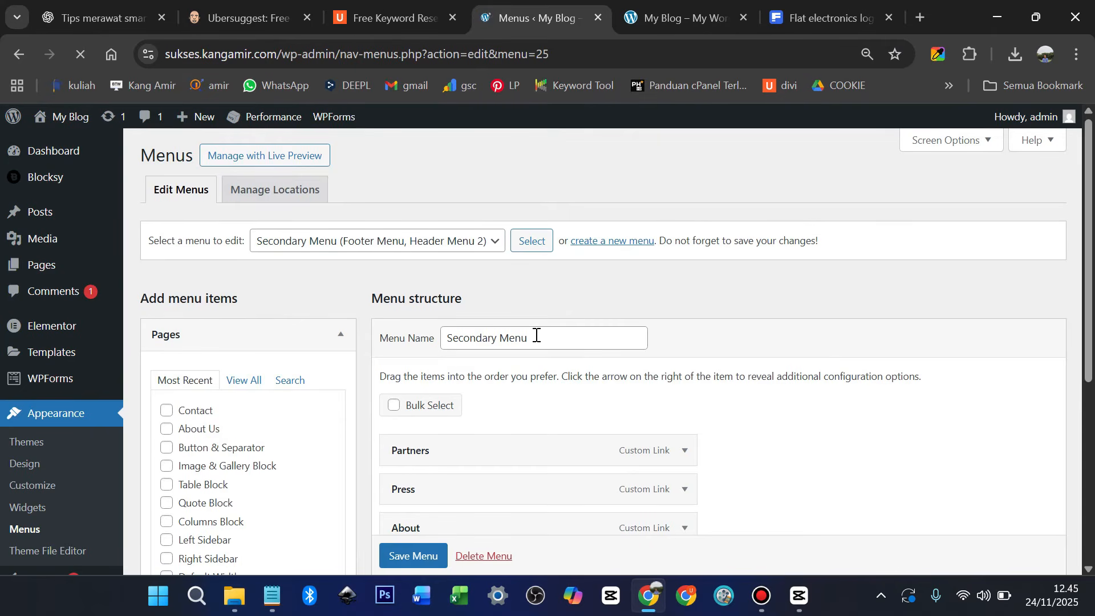
scroll(539, 338, "down", 1)
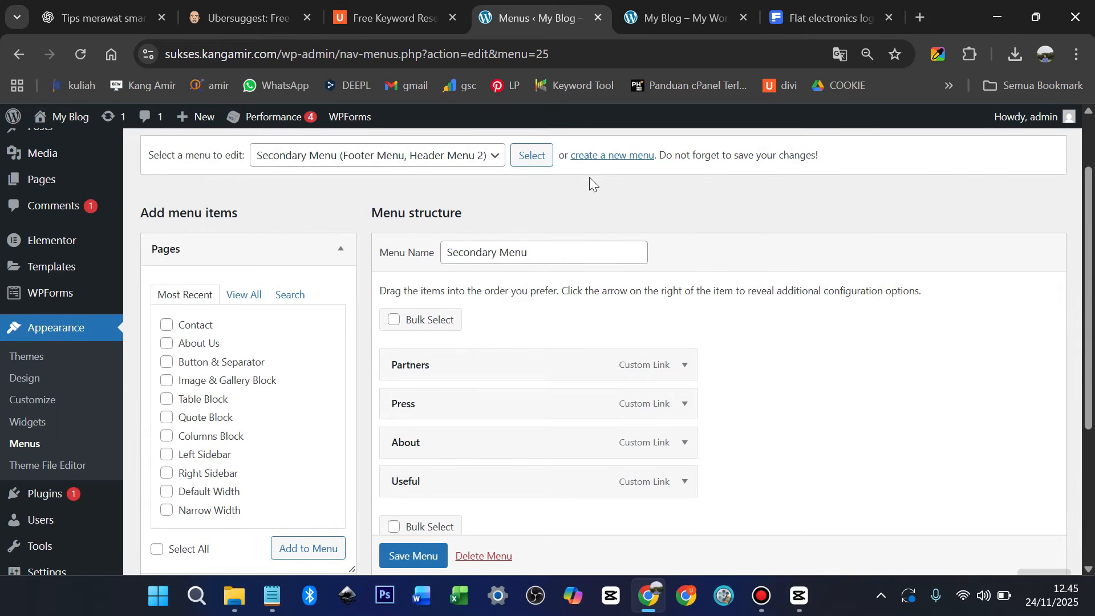
left_click(485, 158)
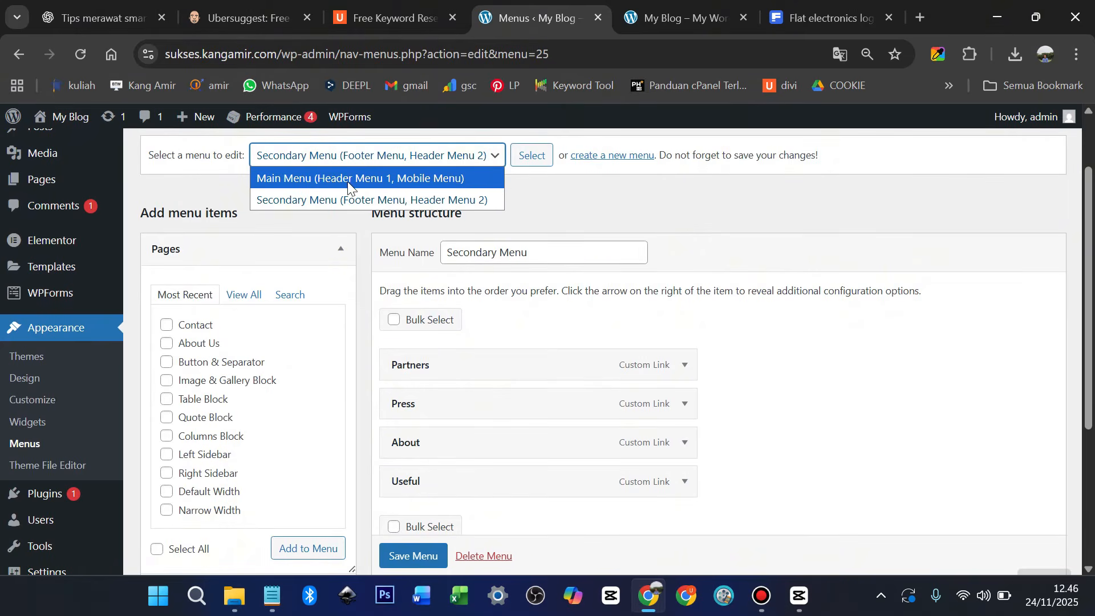
left_click(656, 18)
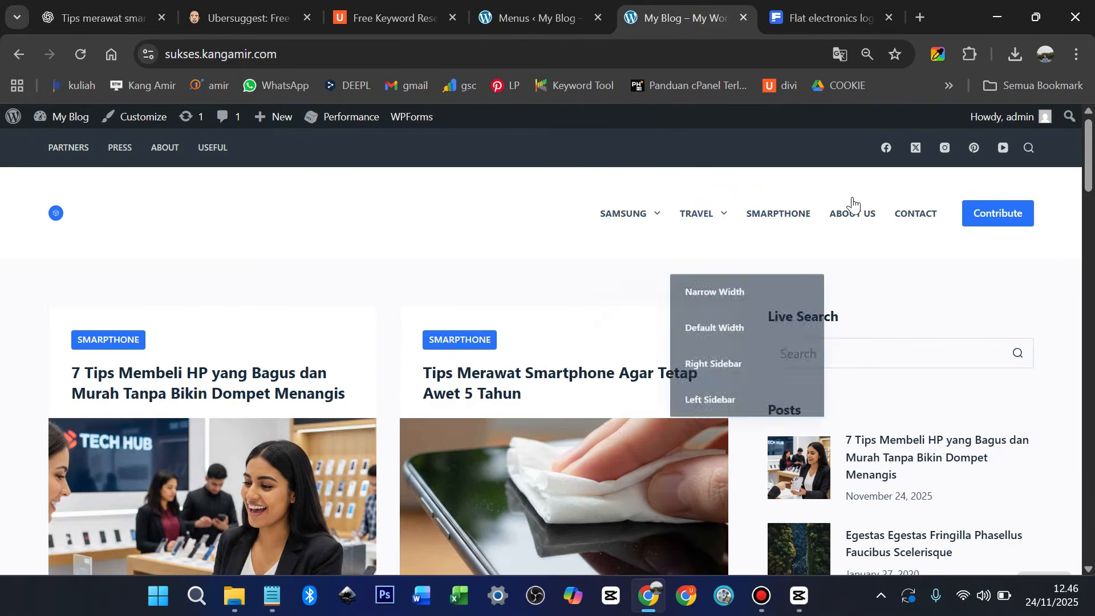
left_click(540, 20)
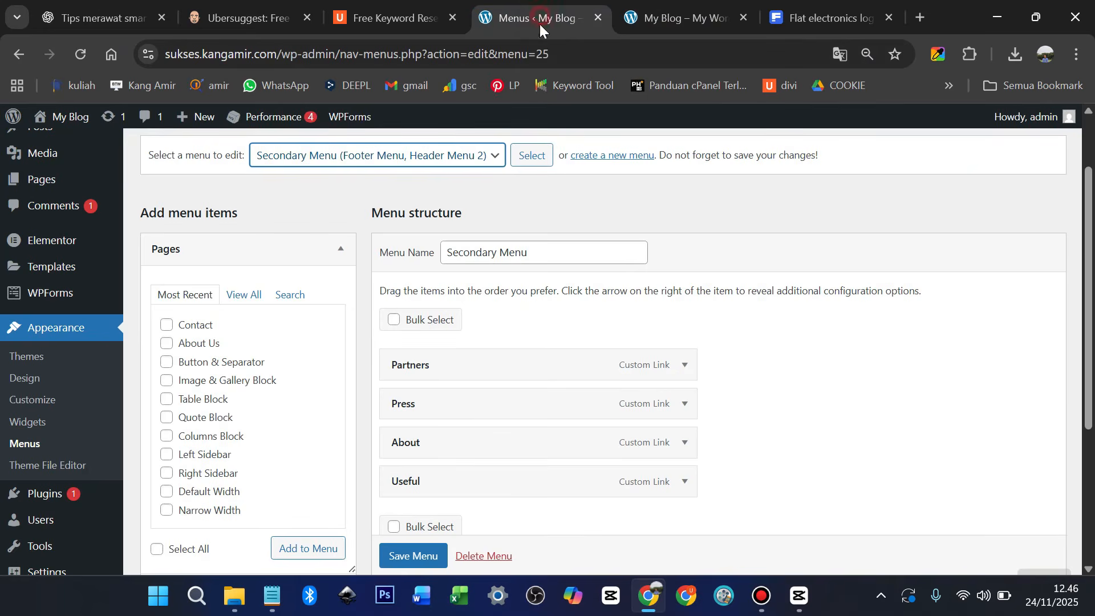
left_click(485, 152)
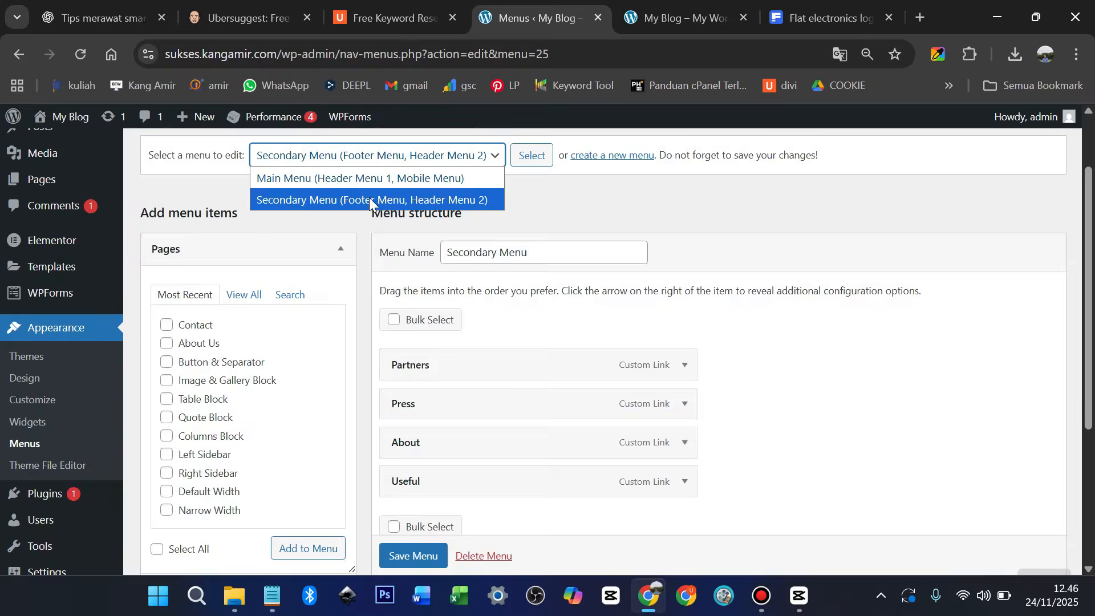
left_click(656, 18)
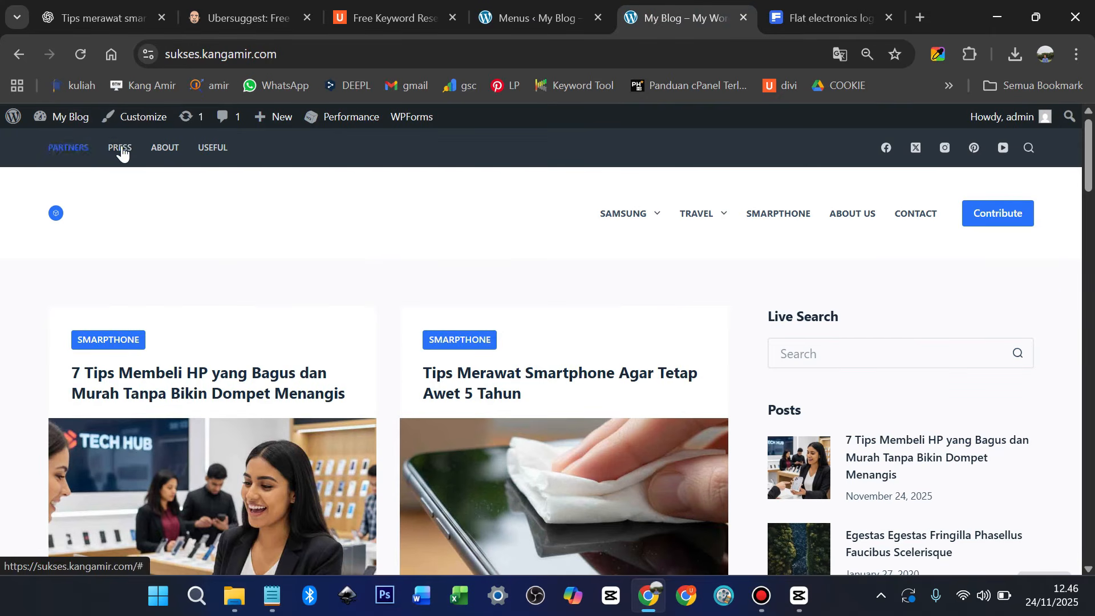
left_click(542, 19)
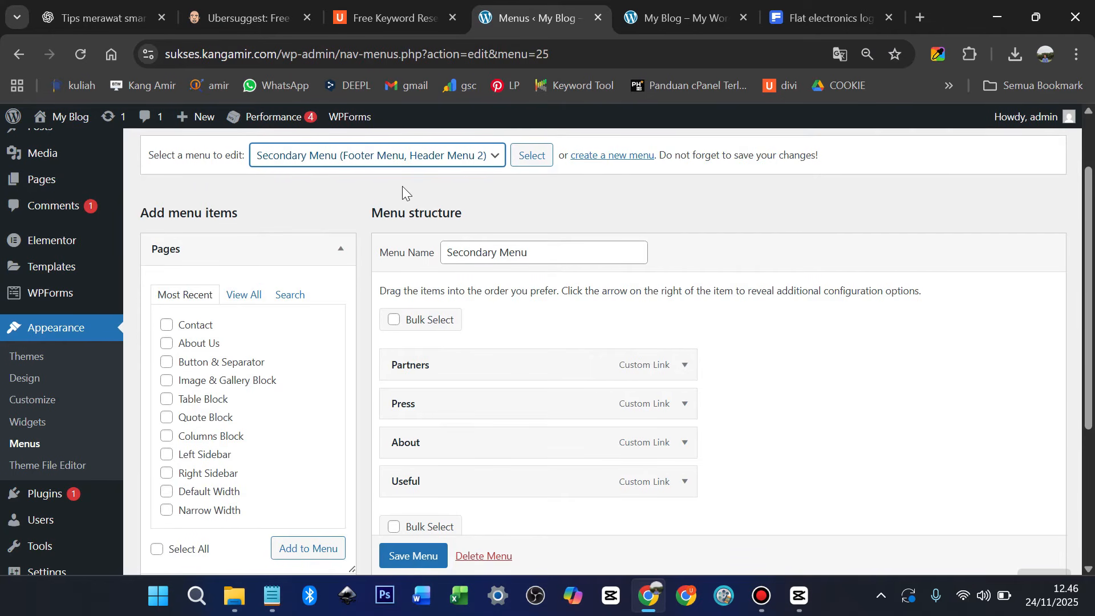
Reload the Secondary Menu and save it with its Partners, Press, About and Useful items
left_click(474, 156)
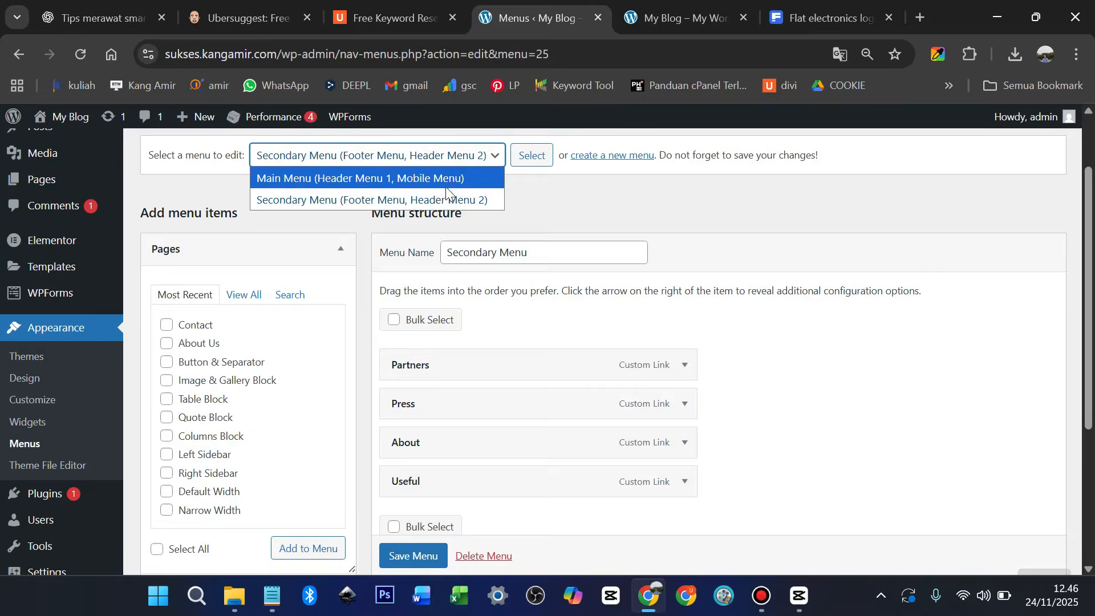
left_click(440, 197)
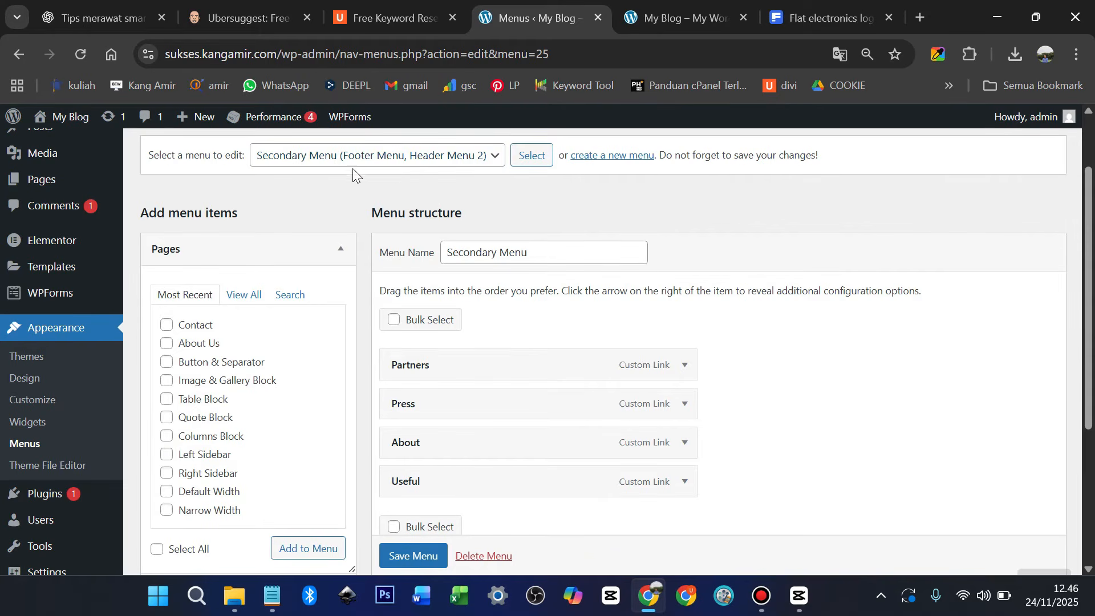
left_click(531, 156)
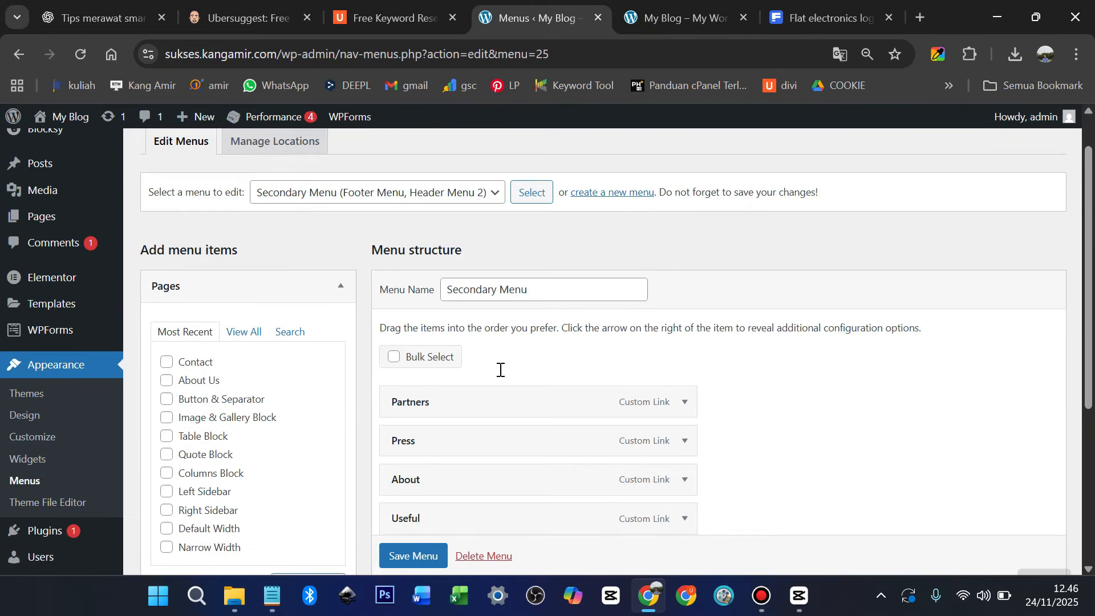
scroll(501, 369, "down", 2)
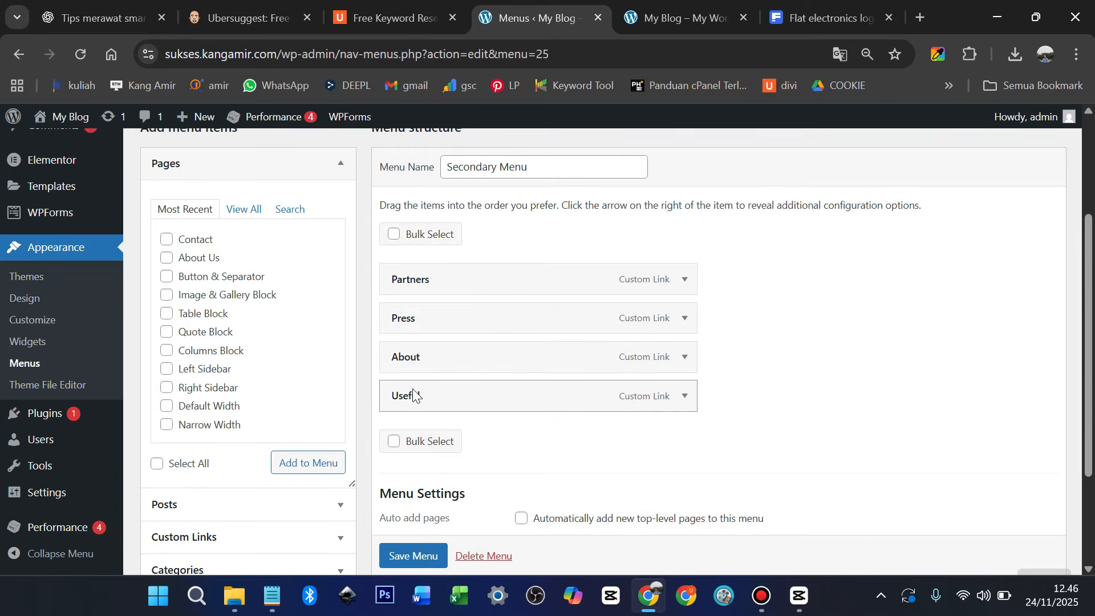
scroll(415, 391, "down", 1)
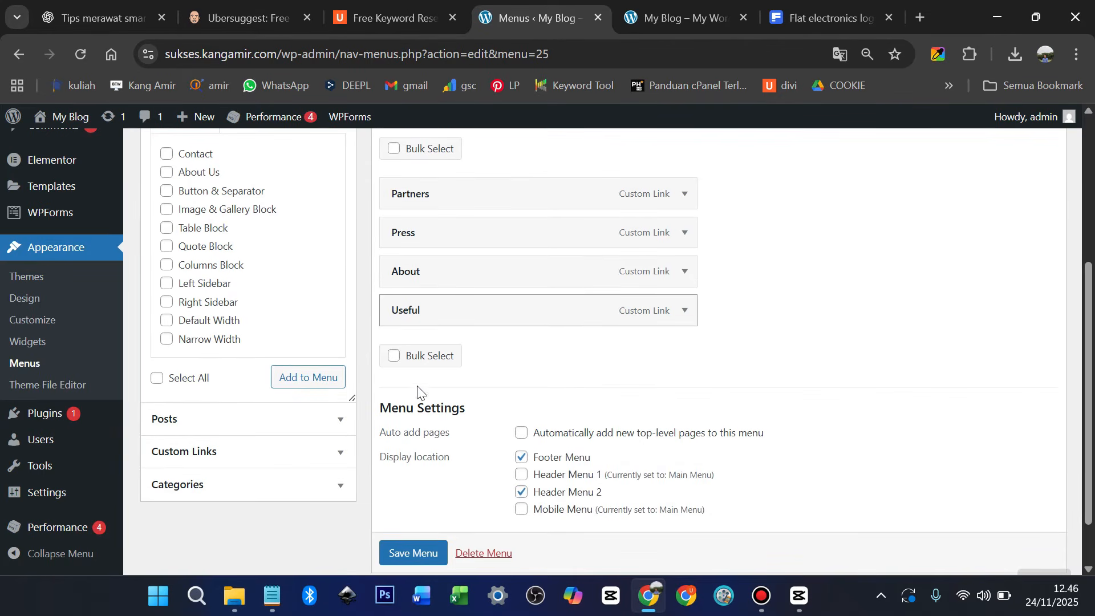
scroll(418, 557, "down", 1)
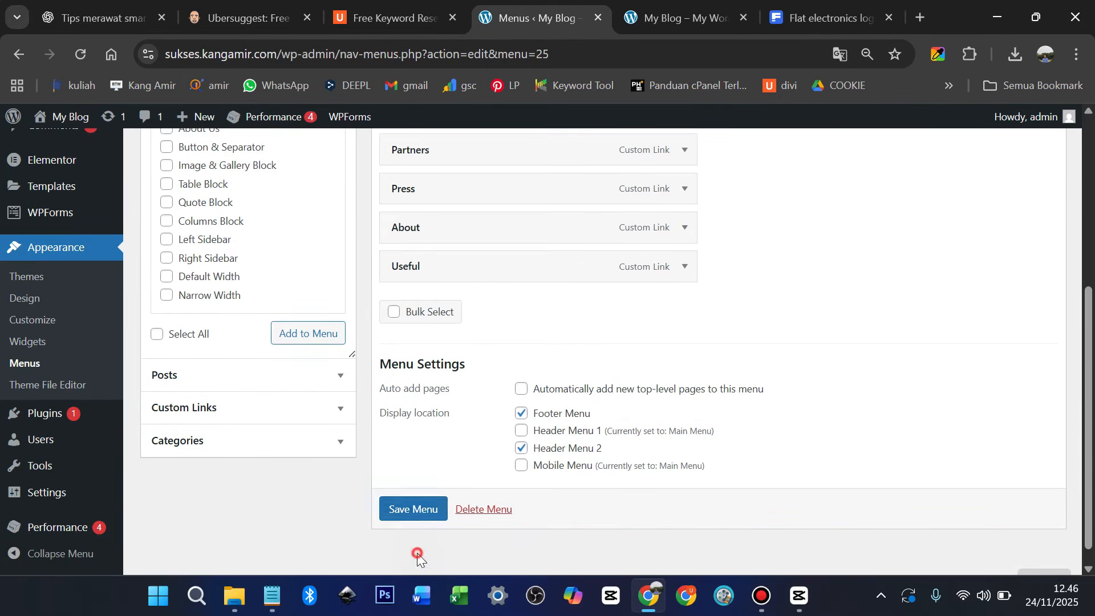
left_click(417, 510)
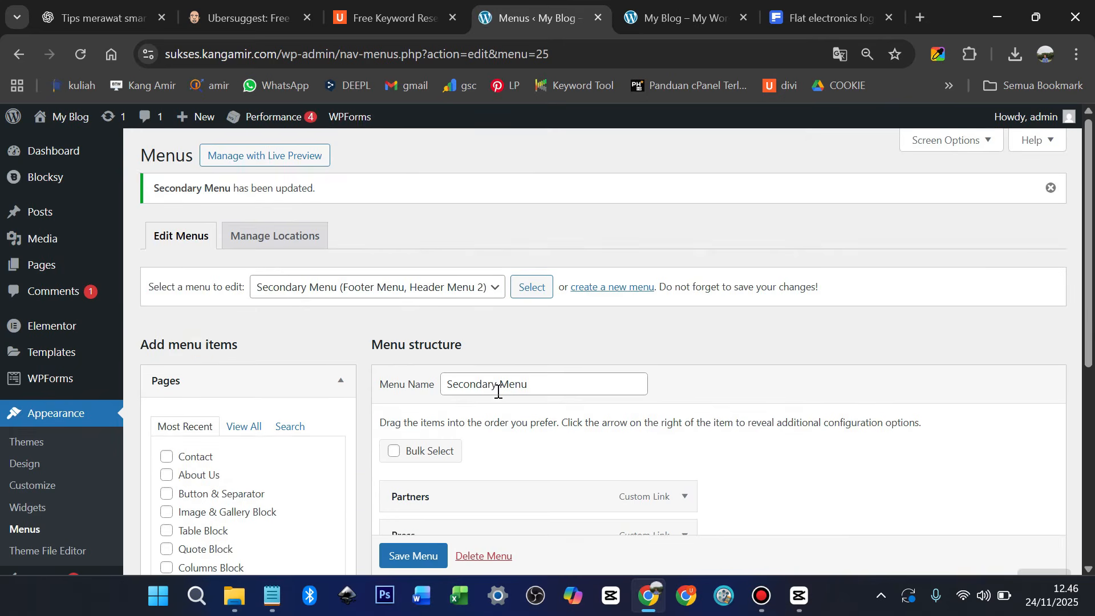
scroll(499, 388, "down", 2)
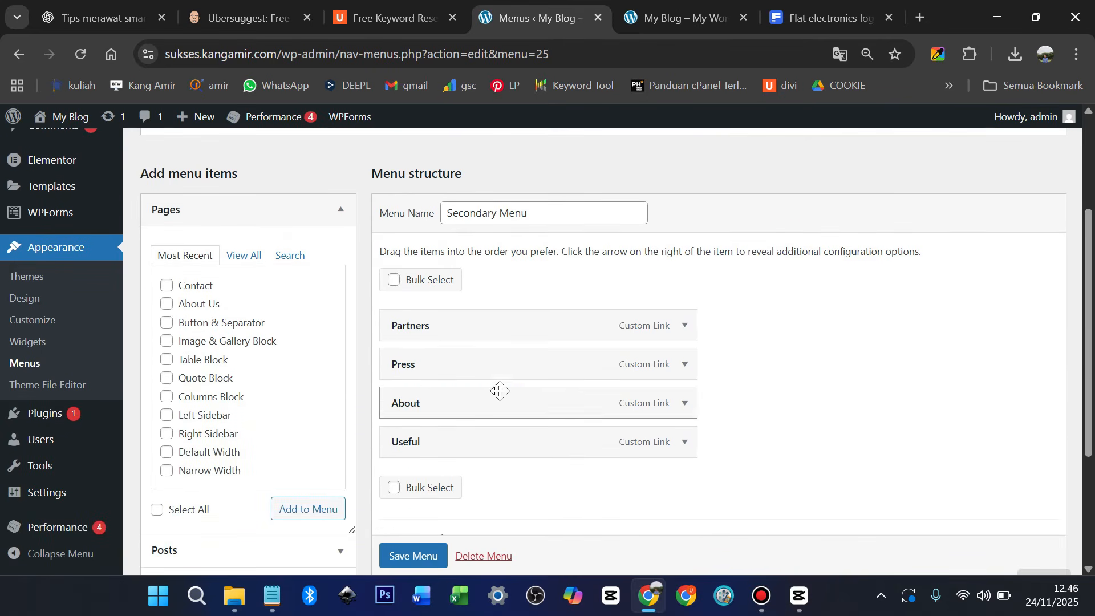
Rename the Partners menu item's navigation label to Partner
left_click(681, 325)
left_click(444, 378)
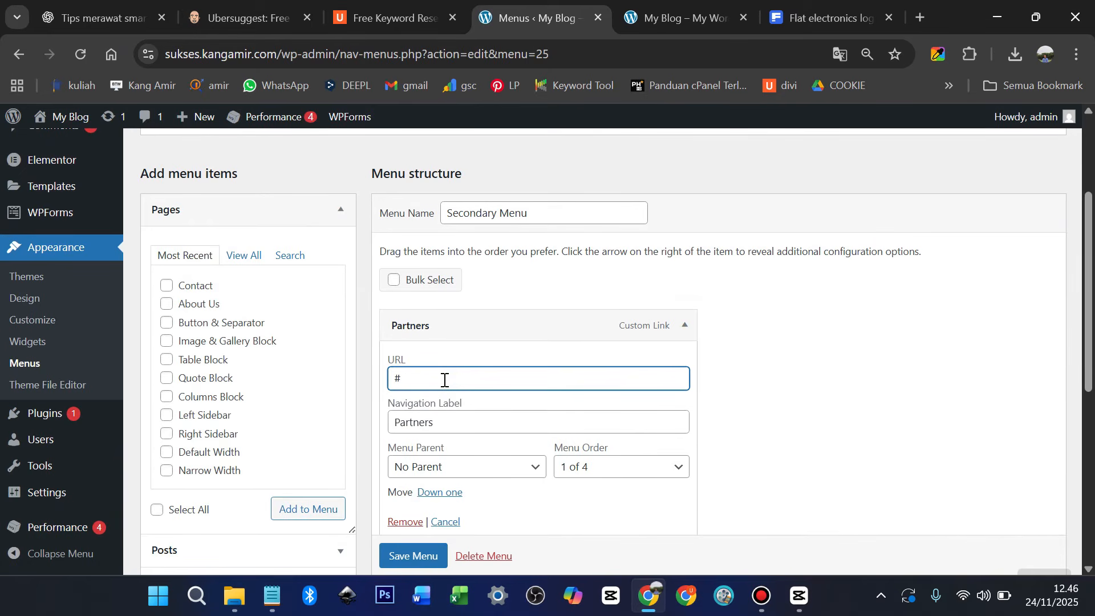
left_click(437, 422)
key("BackSpace")
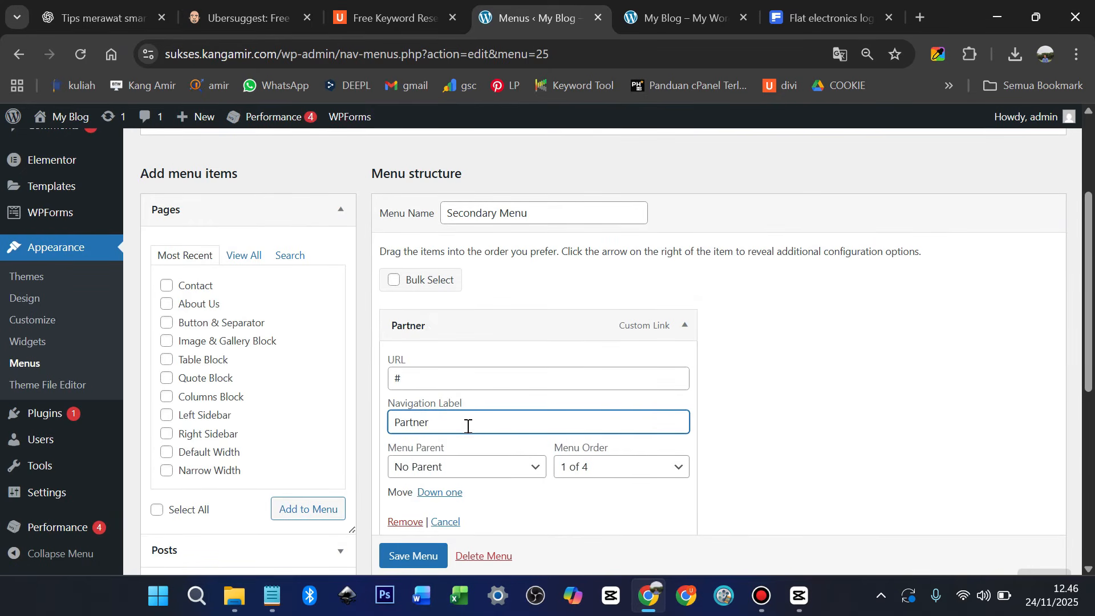
scroll(468, 428, "down", 3)
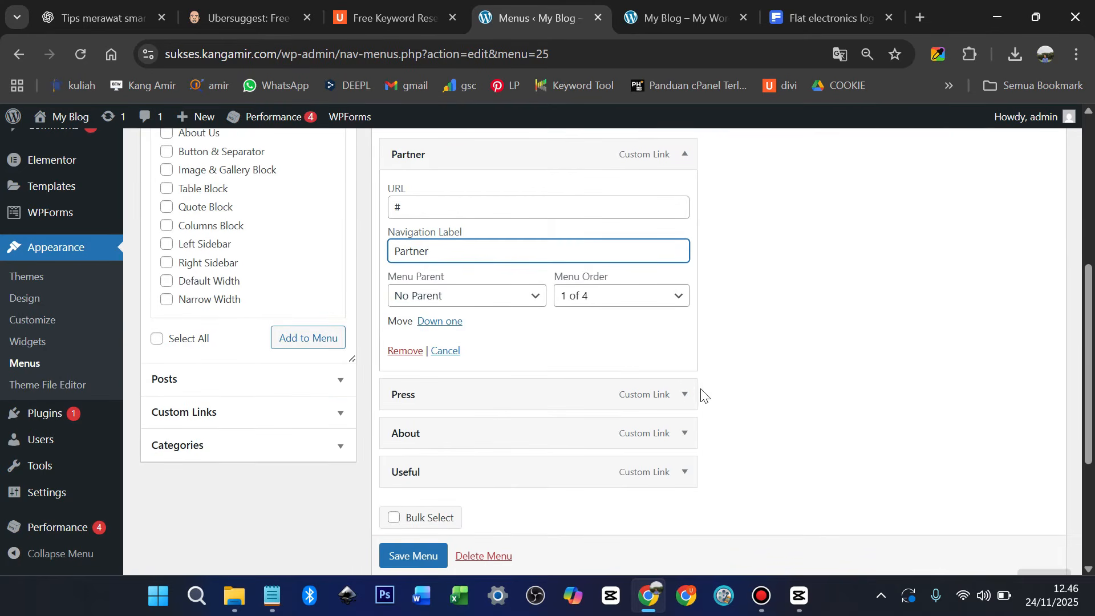
Change the About menu item's navigation label to Tentang
left_click(677, 434)
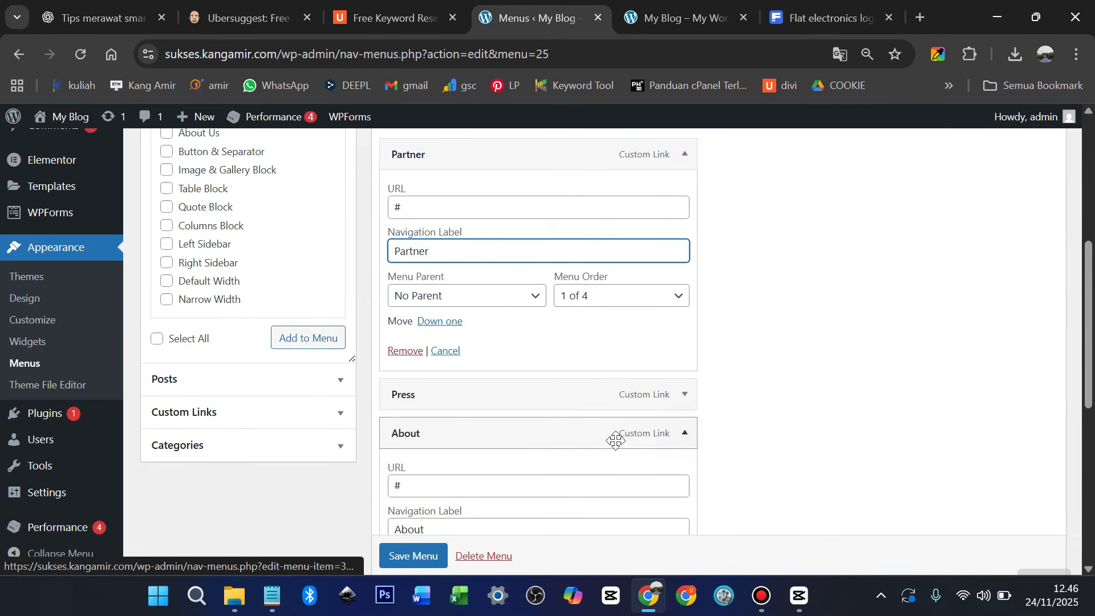
left_click(436, 486)
scroll(445, 494, "down", 2)
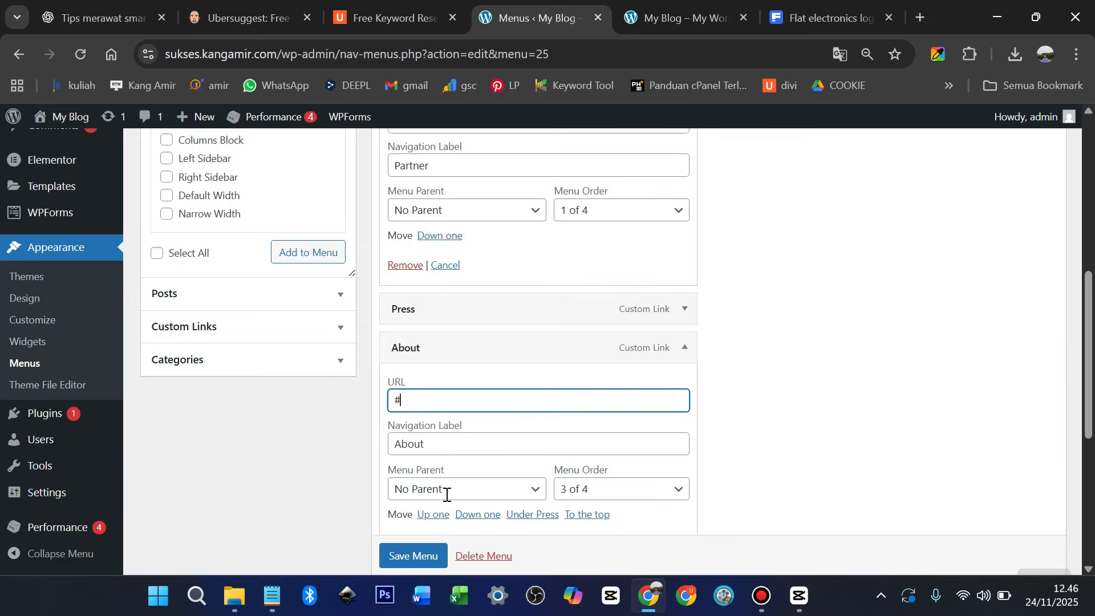
left_click(439, 444)
key("ctrl+a")
type("T")
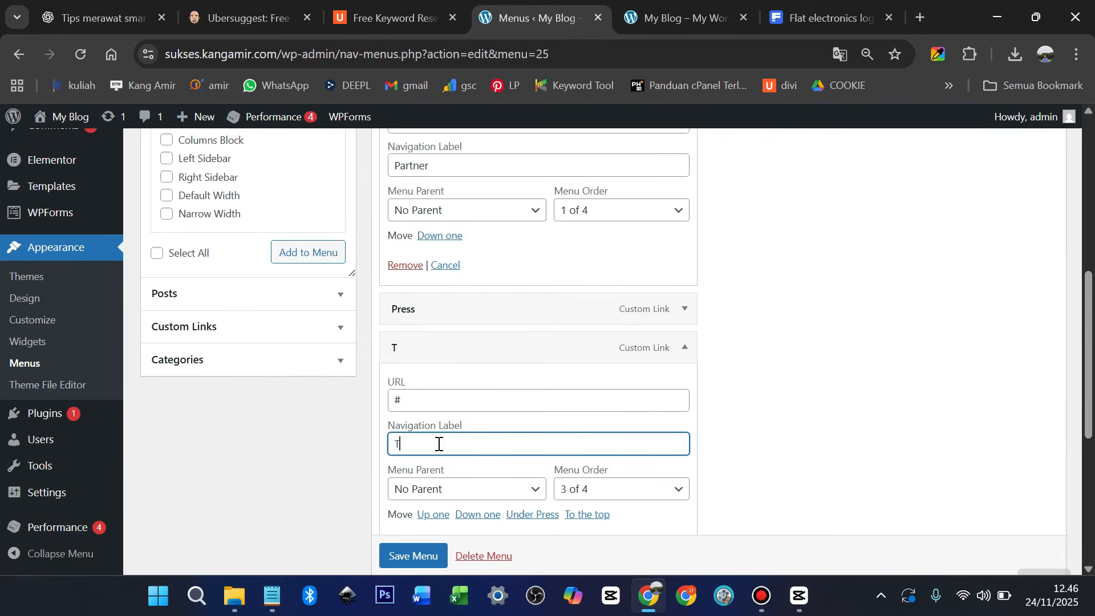
type("entang")
scroll(455, 433, "down", 3)
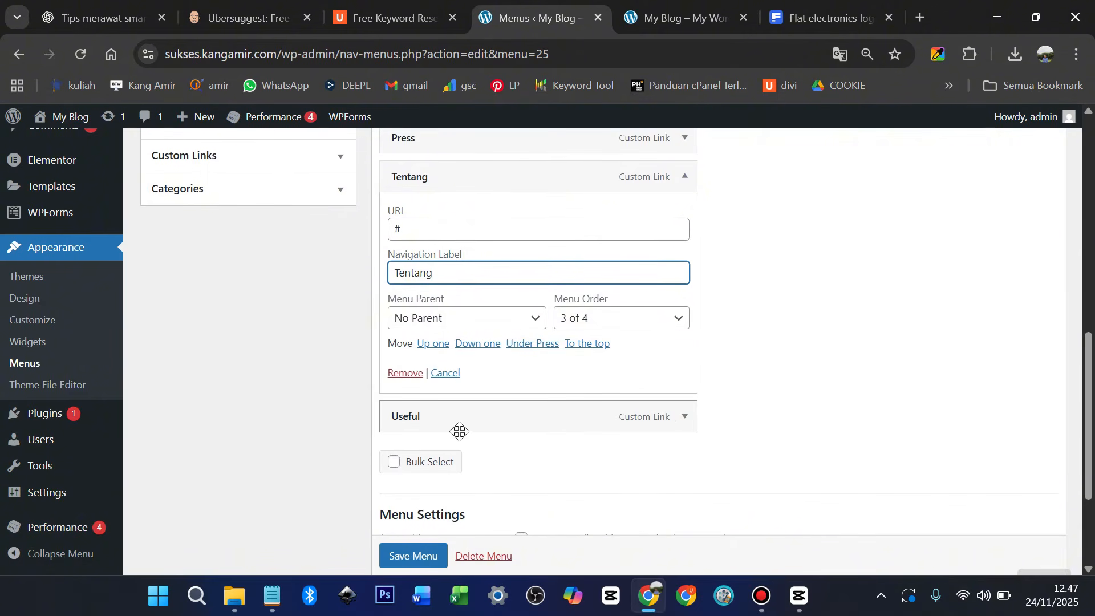
Relabel the Useful item as Penting and save the Secondary Menu
left_click(685, 421)
left_click(438, 517)
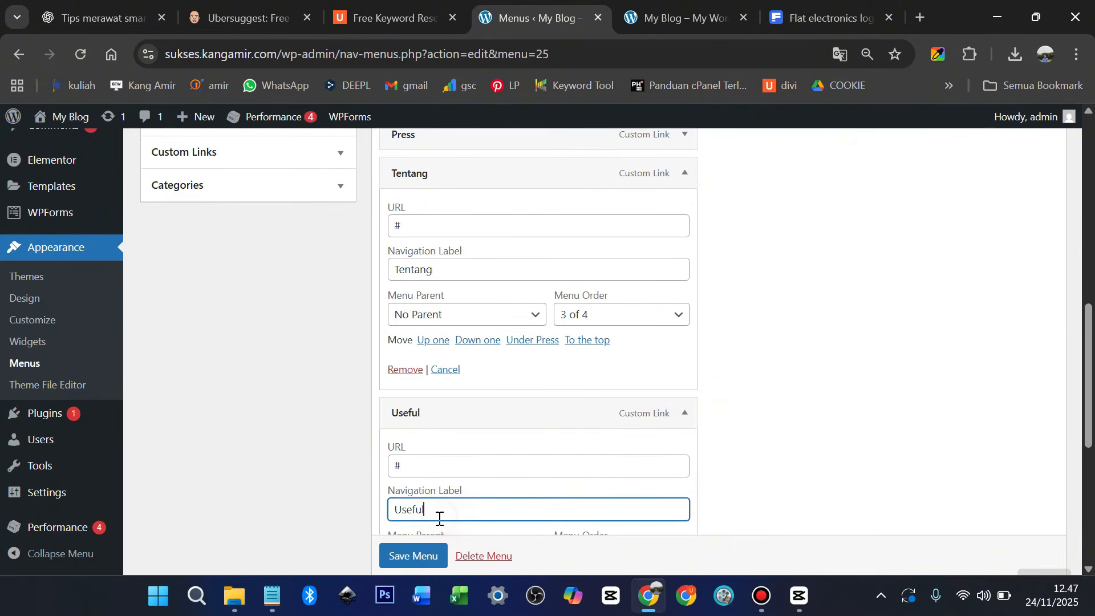
double_click(439, 518)
type("Link Penting")
double_click(408, 510)
key("BackSpace")
scroll(426, 500, "down", 3)
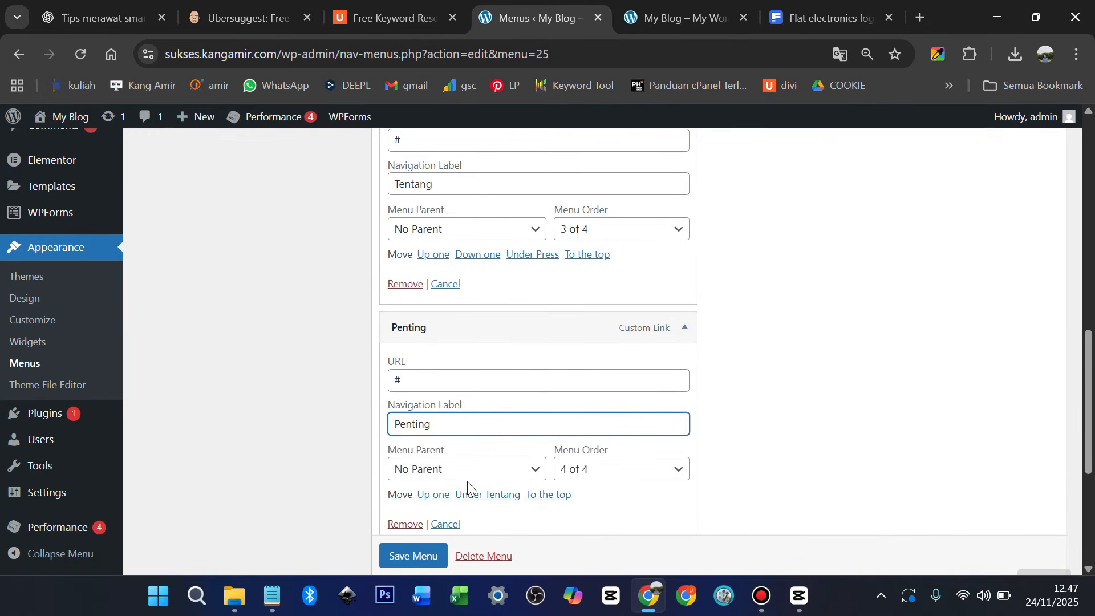
left_click(400, 556)
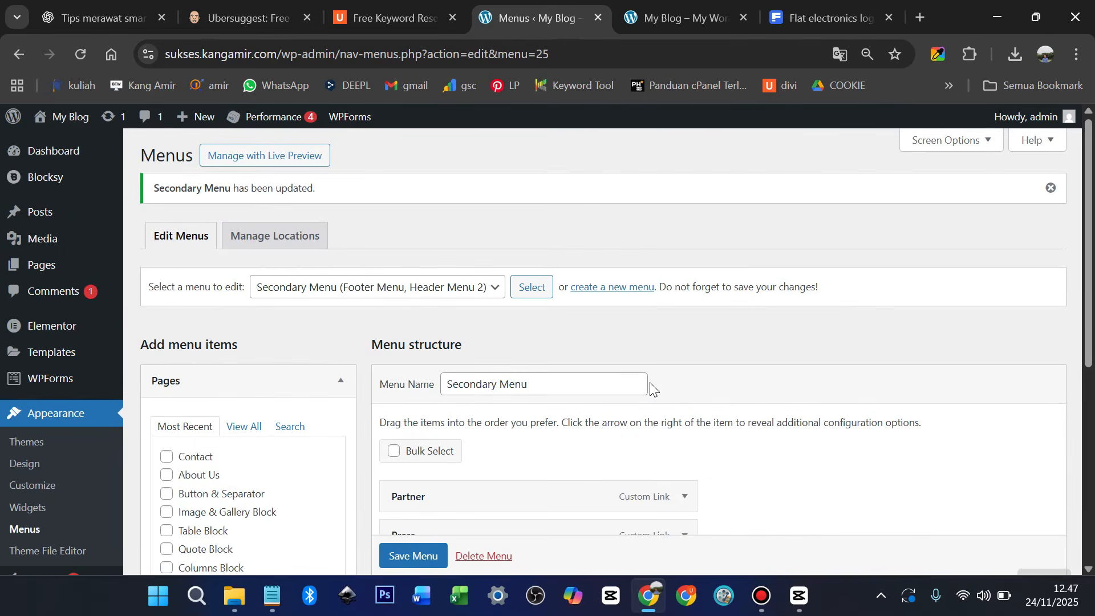
left_click(674, 16)
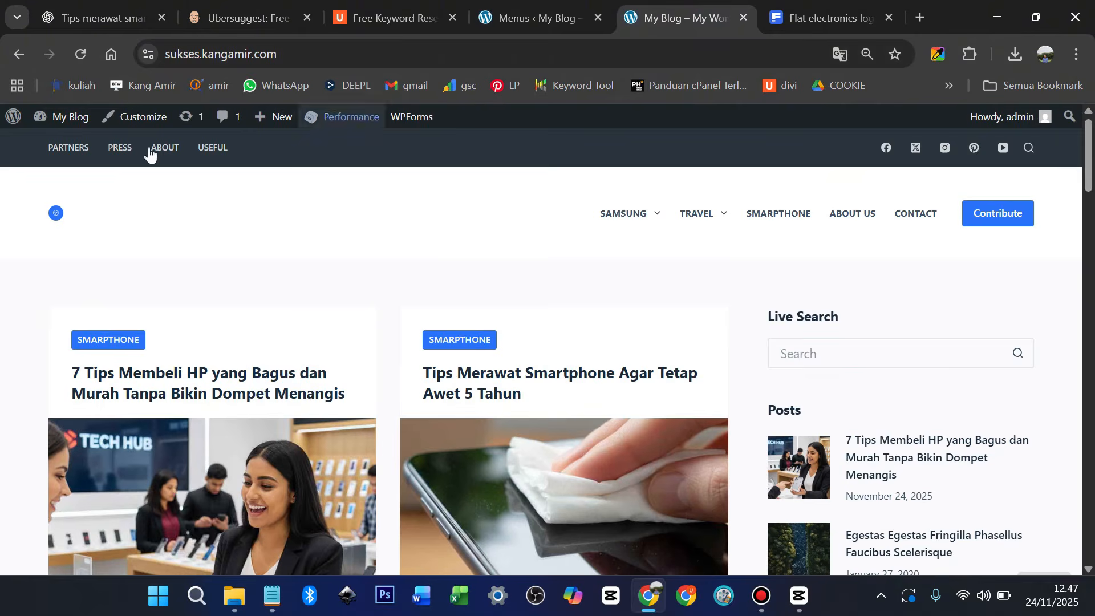
left_click(53, 221)
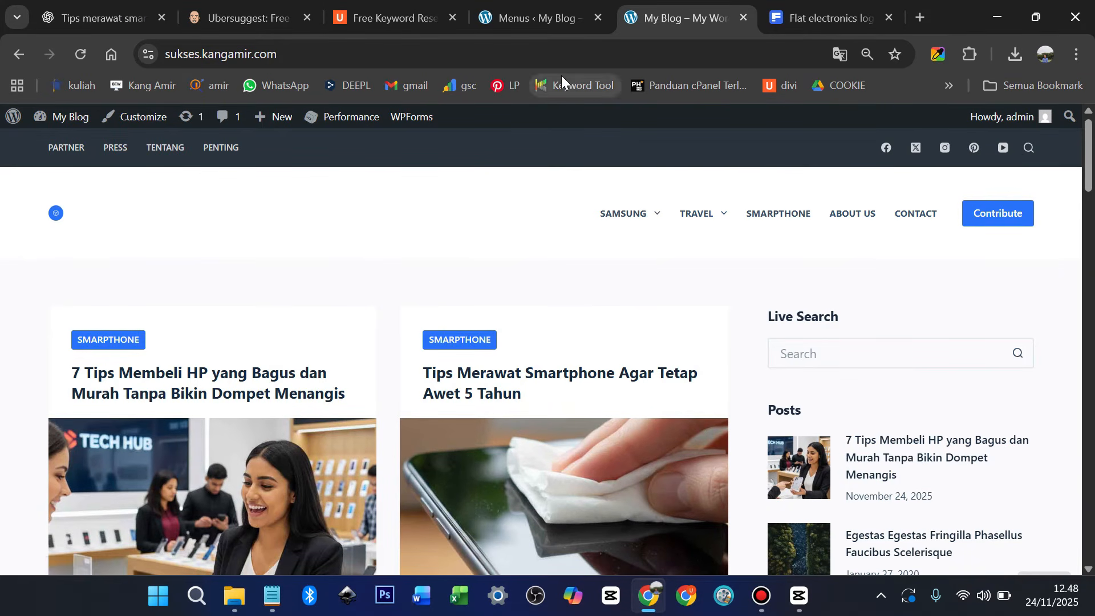
left_click(546, 15)
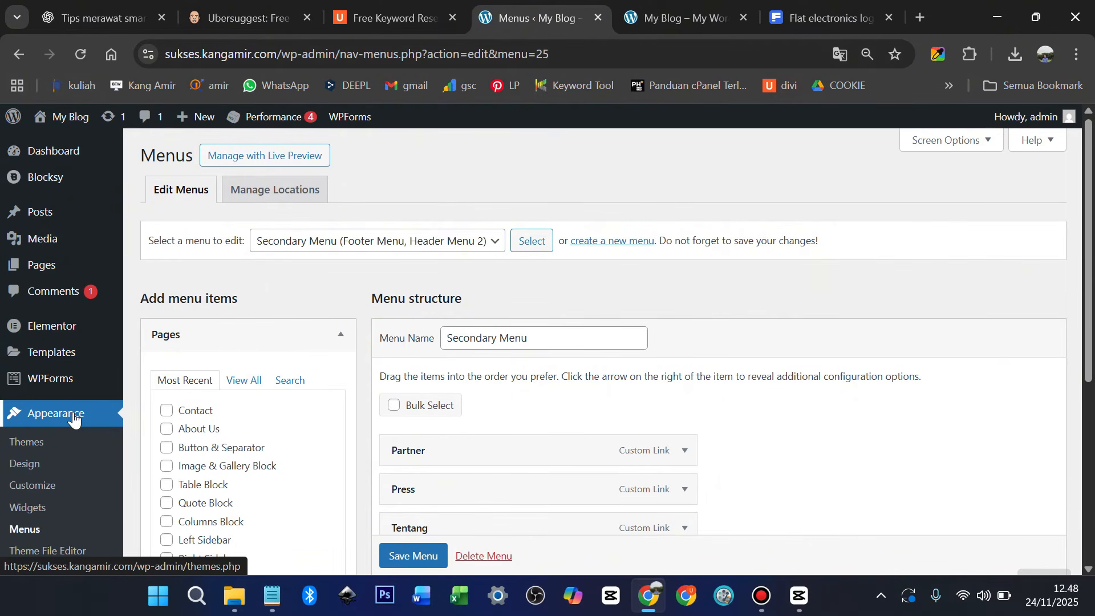
Open the Customizer's top-row header Socials element showing Facebook, X, Instagram, Pinterest and YouTube
left_click(44, 489)
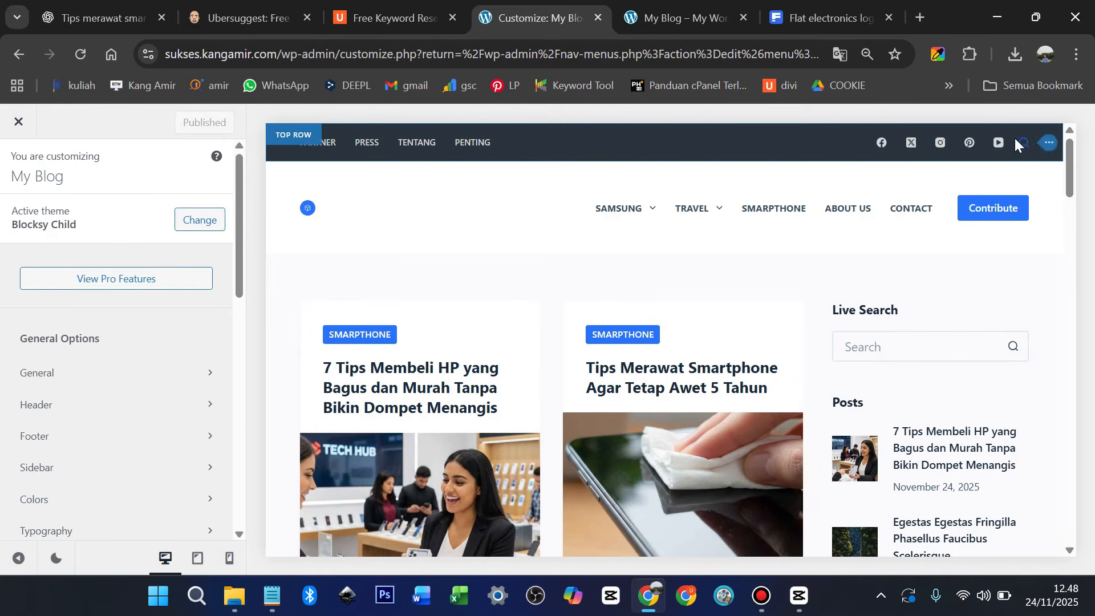
left_click(1049, 145)
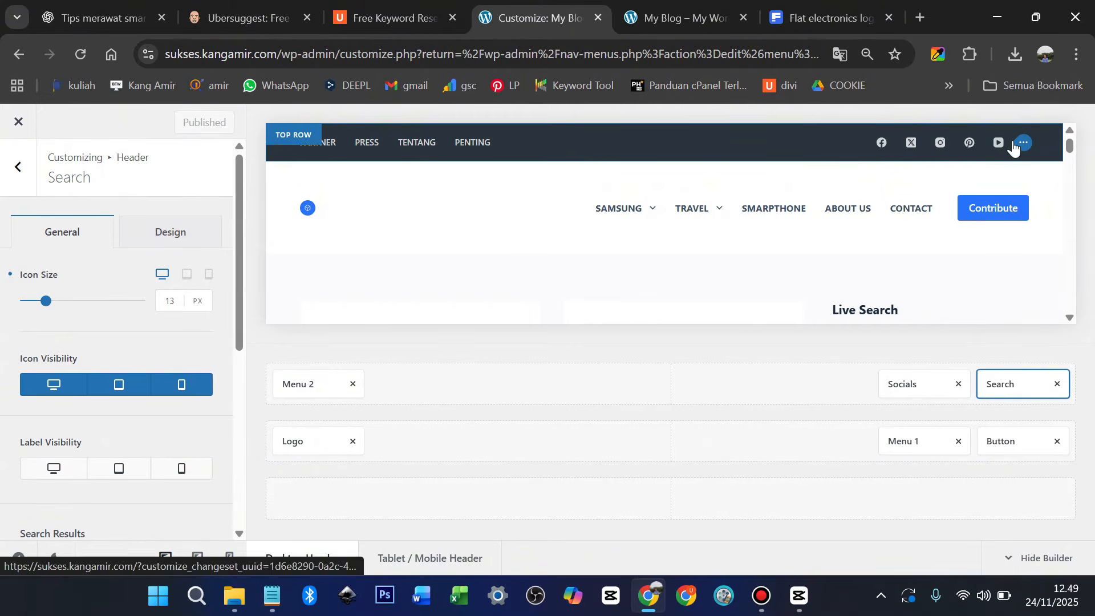
left_click(1019, 146)
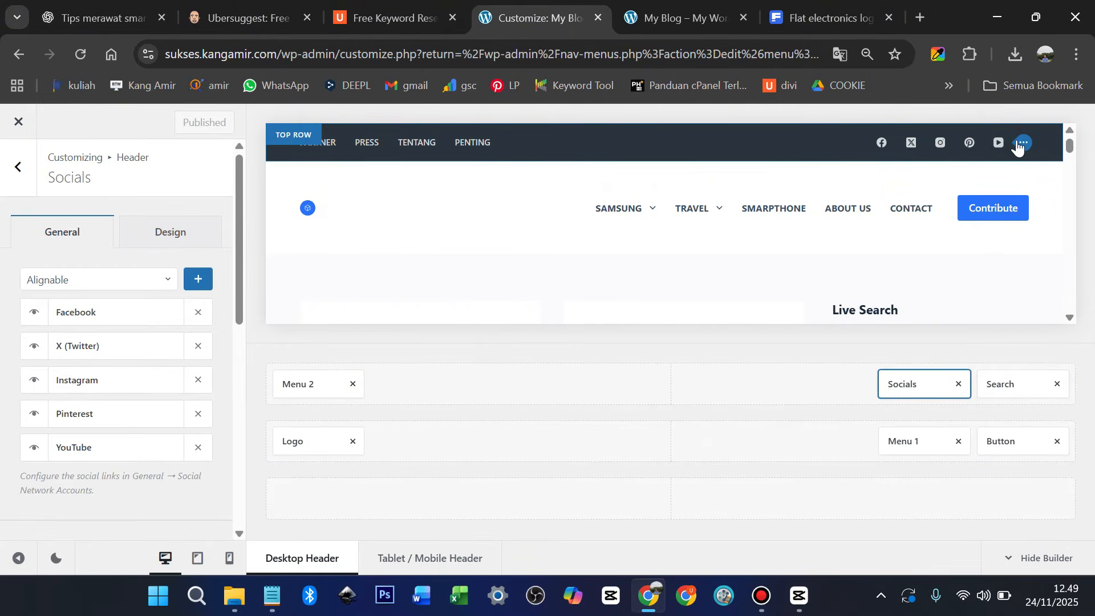
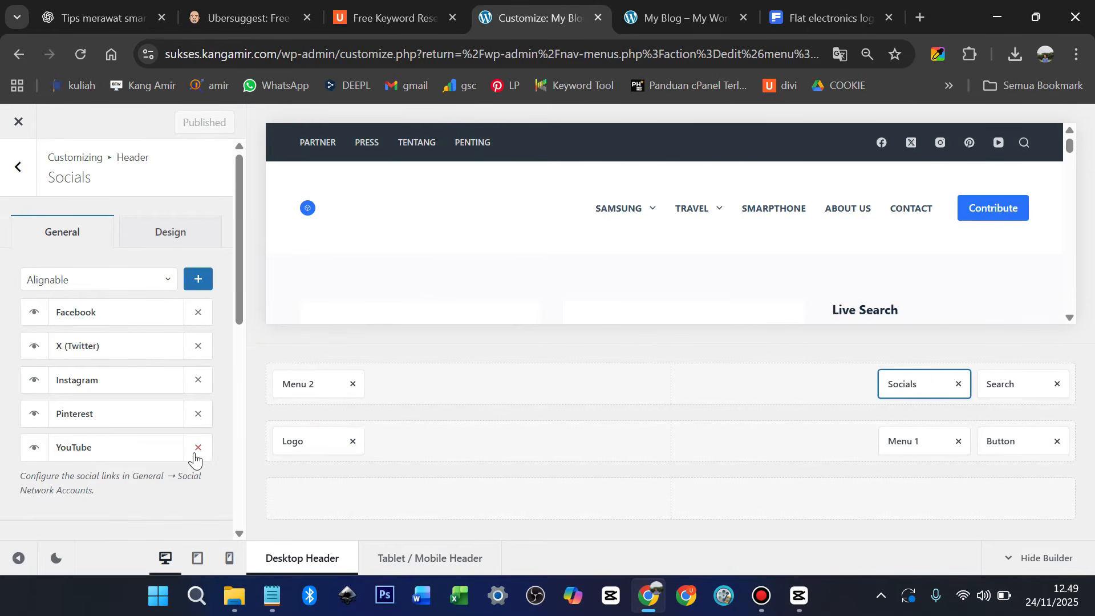
Remove Pinterest, Instagram, X, YouTube and Facebook from the header Socials element
left_click(198, 415)
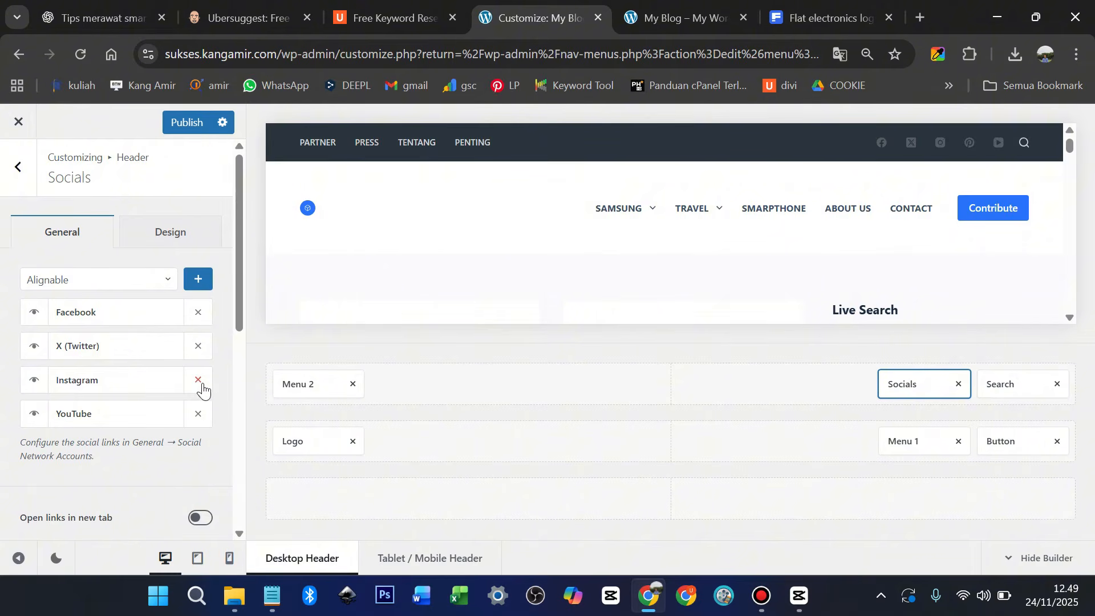
left_click(202, 387)
double_click(200, 347)
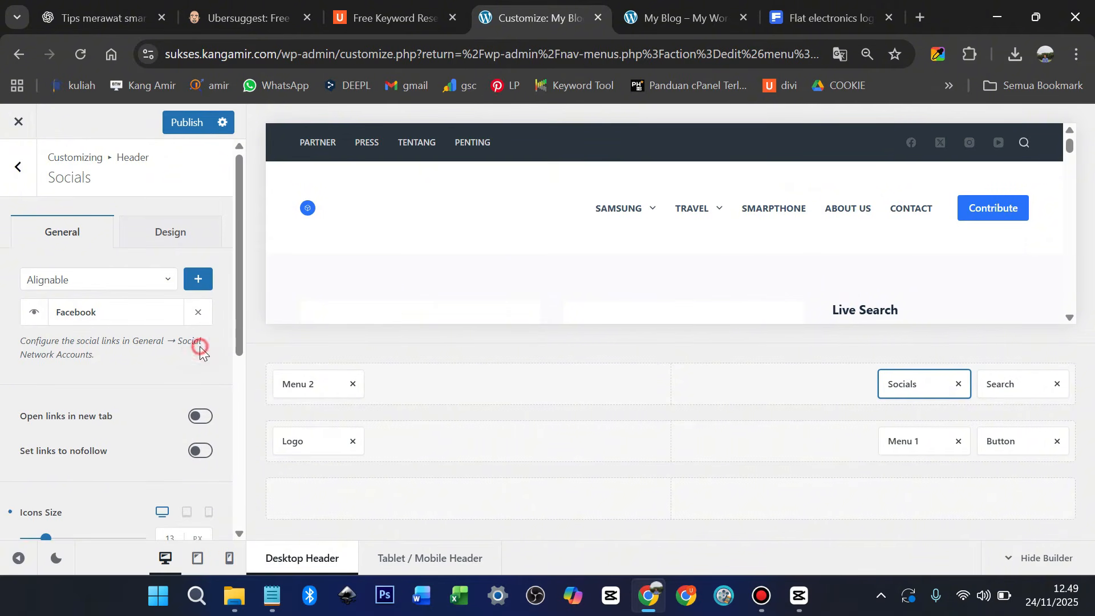
left_click(199, 313)
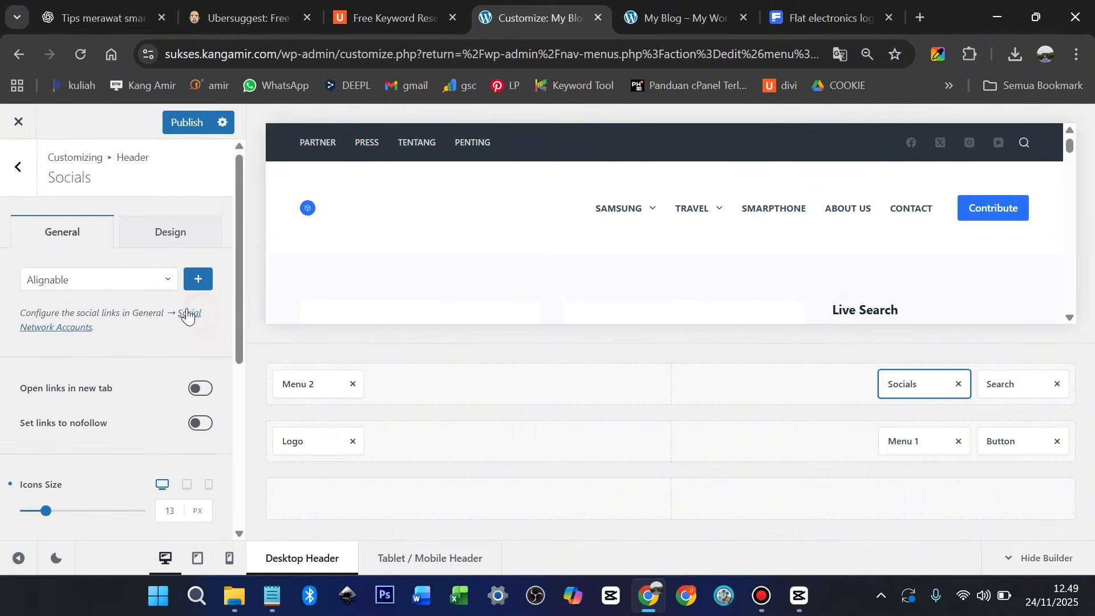
Add Instagram, then Facebook, as the header's social icons and bring up the Search element settings
left_click(164, 286)
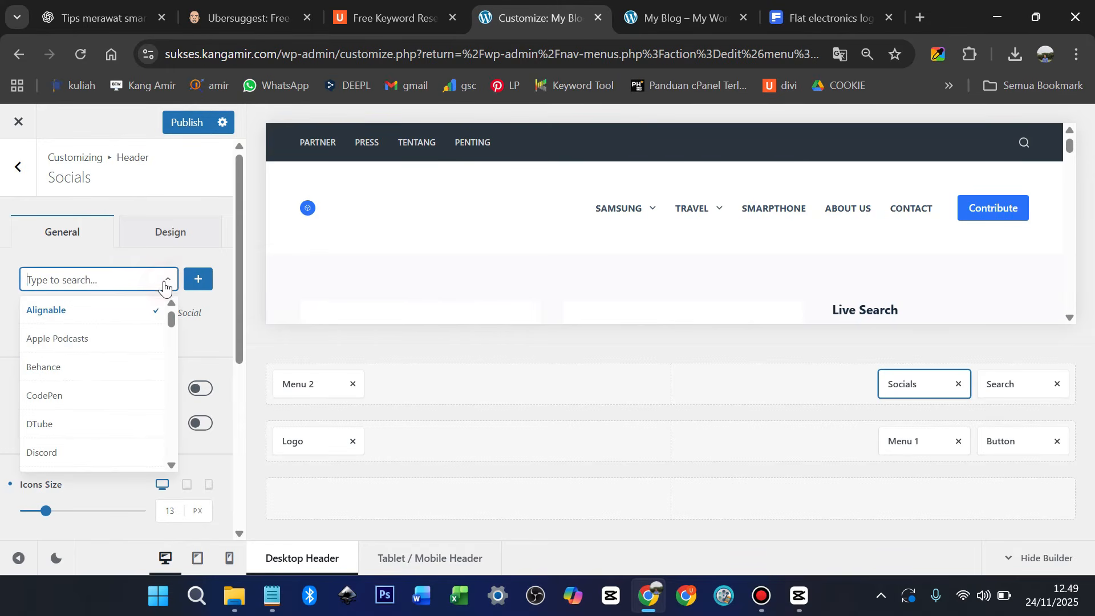
type("inst")
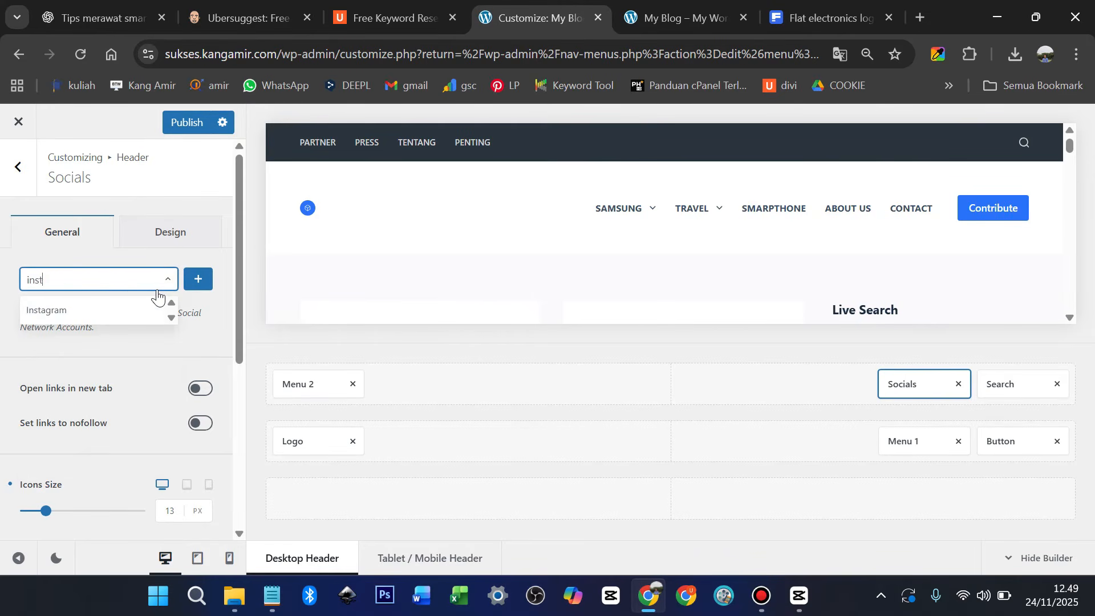
type("a")
left_click(108, 308)
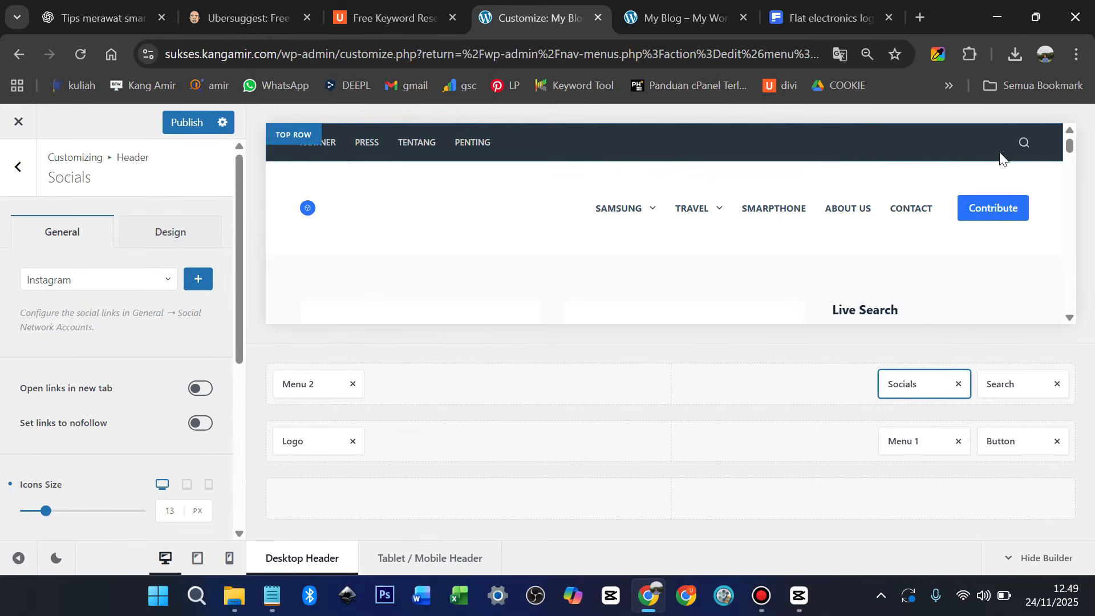
left_click(199, 280)
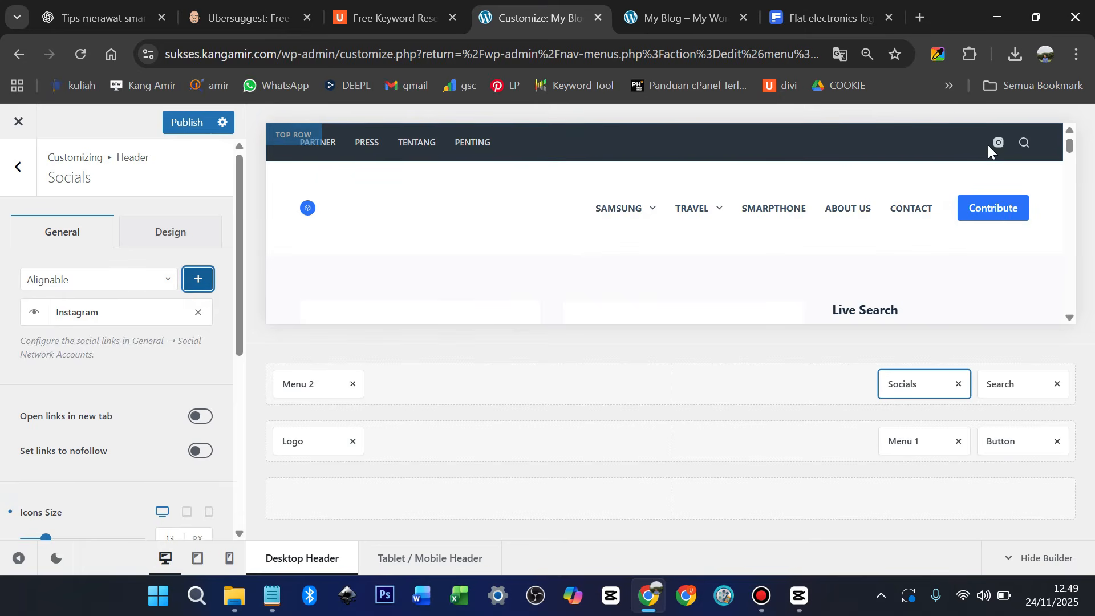
left_click(154, 285)
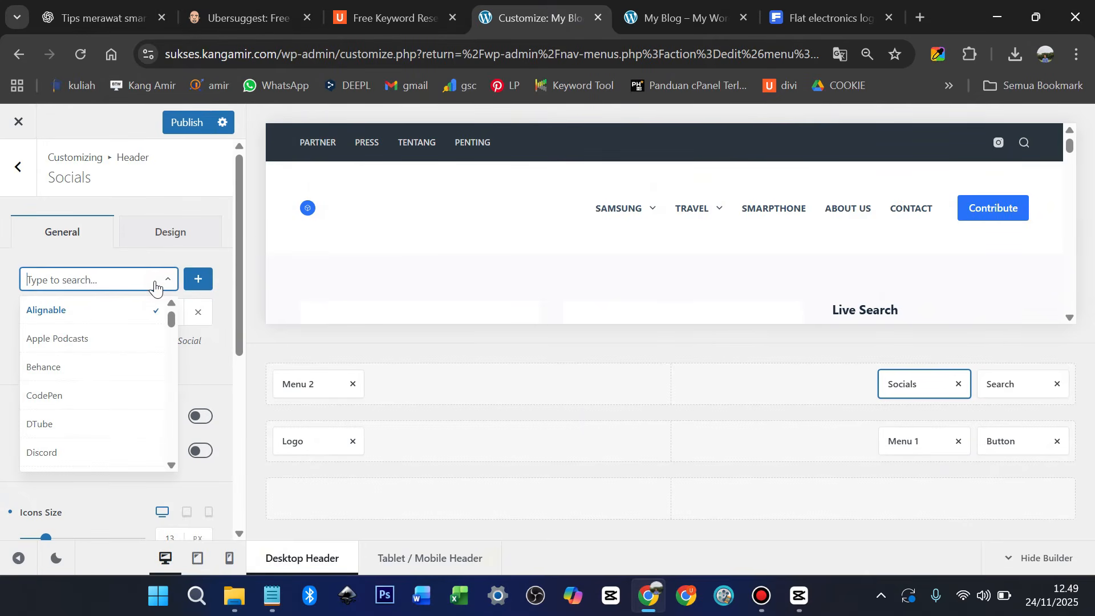
type("faceboo")
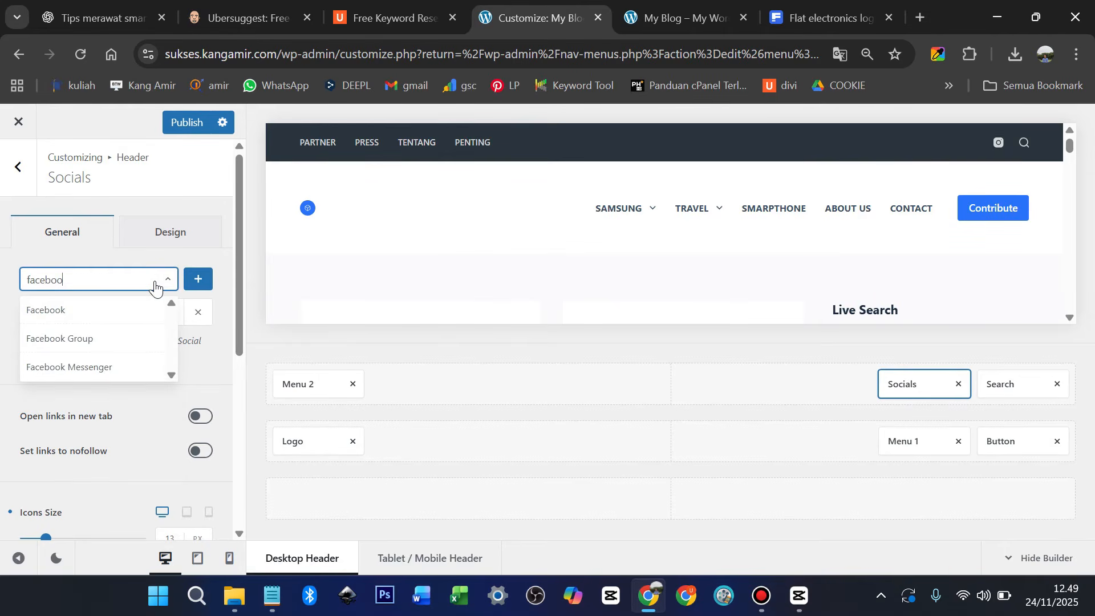
left_click(131, 310)
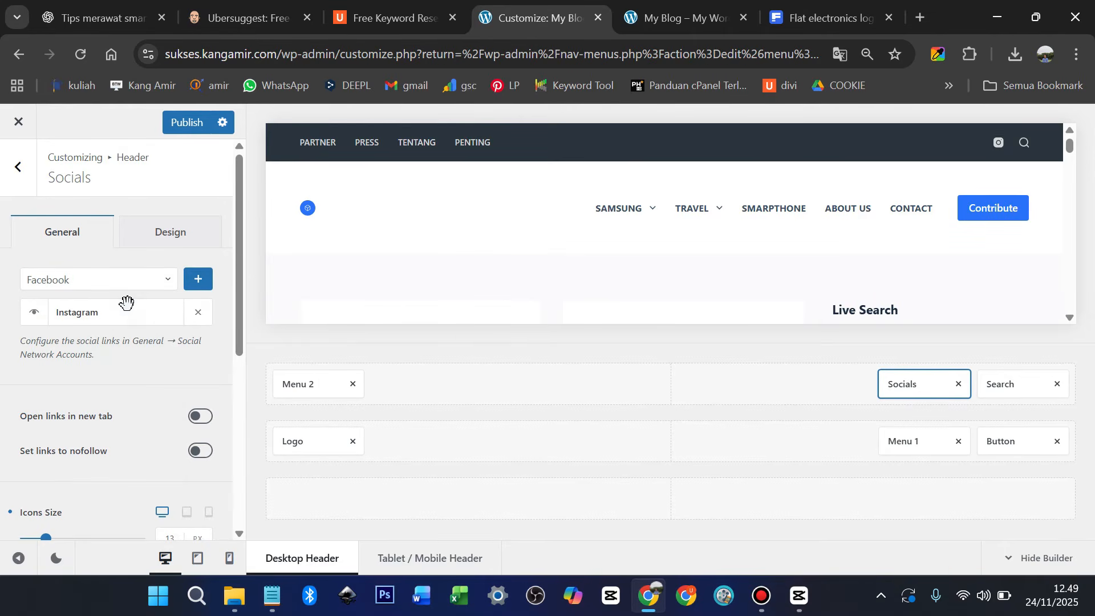
left_click(200, 285)
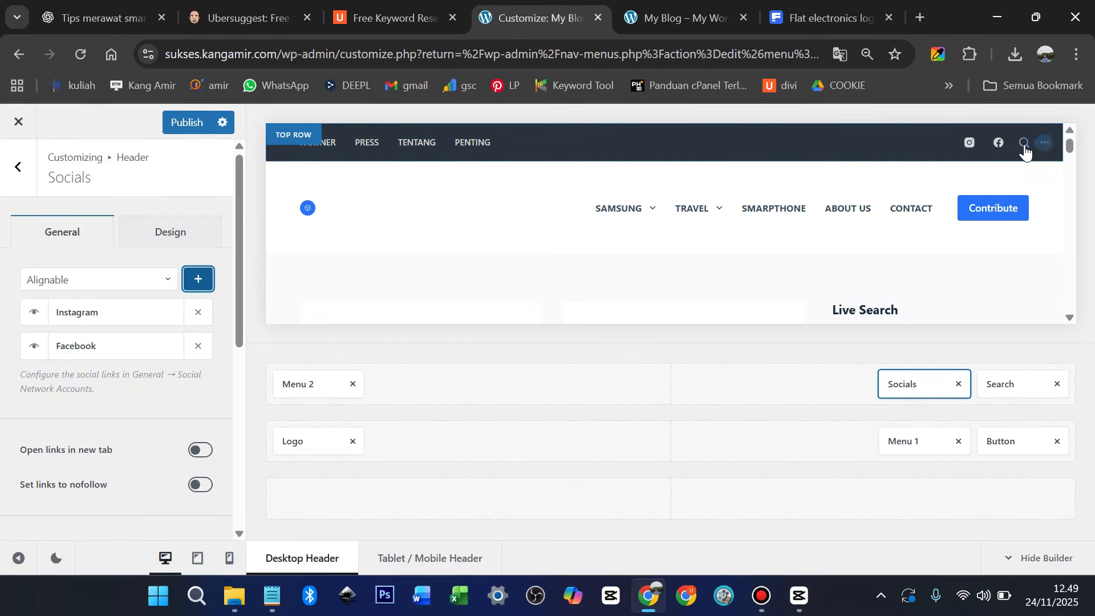
left_click(1047, 142)
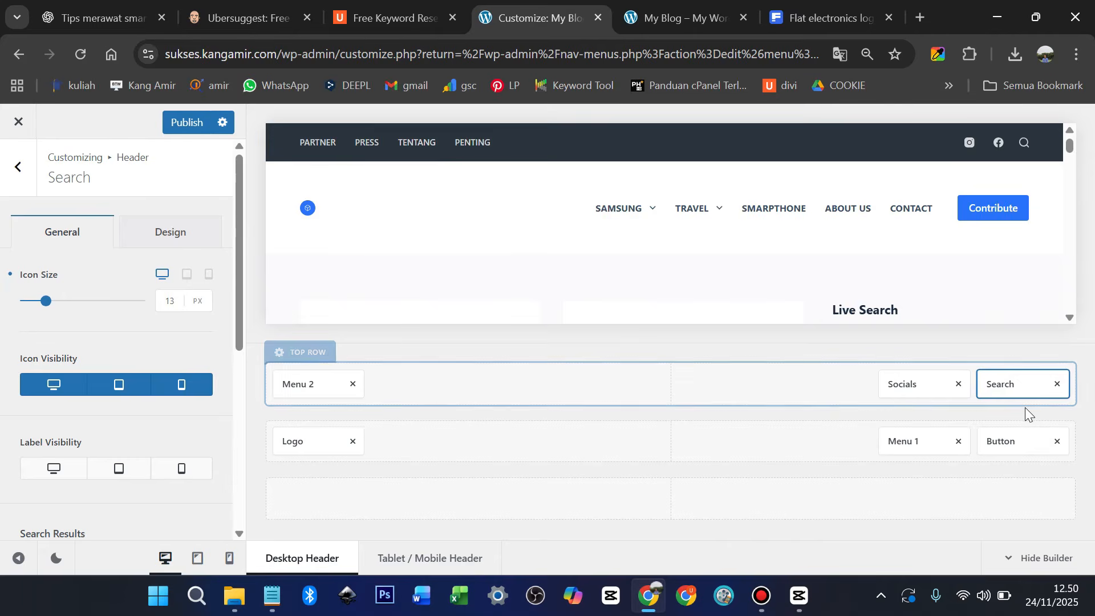
Try a 22 px Search icon size, then set it back to 13
left_click(1014, 382)
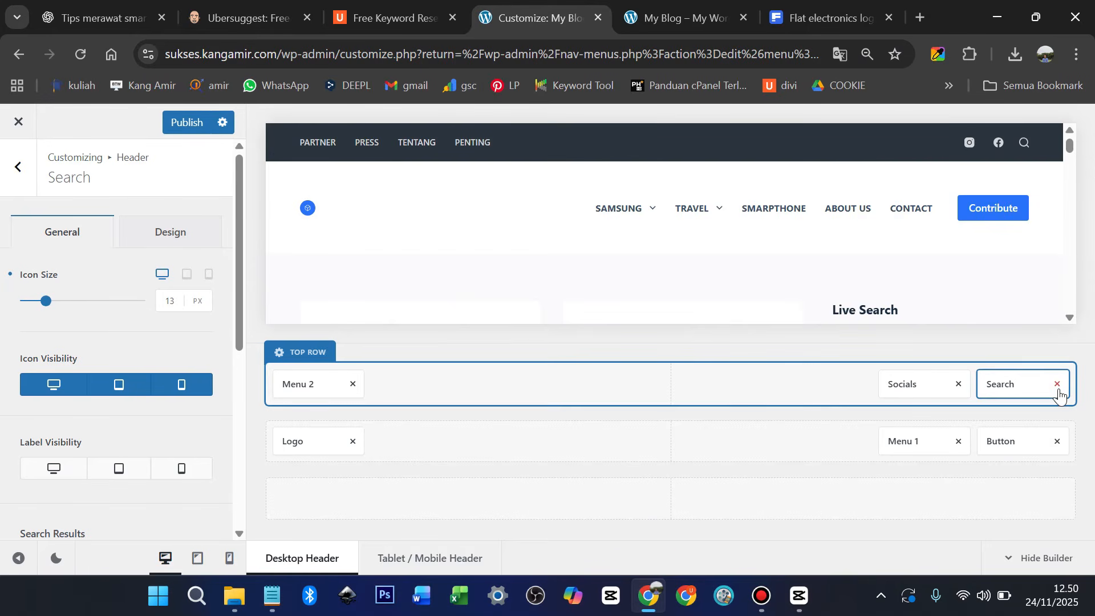
mouse_move(48, 304)
left_mouse_down()
mouse_move(80, 307)
mouse_move(59, 311)
left_mouse_up()
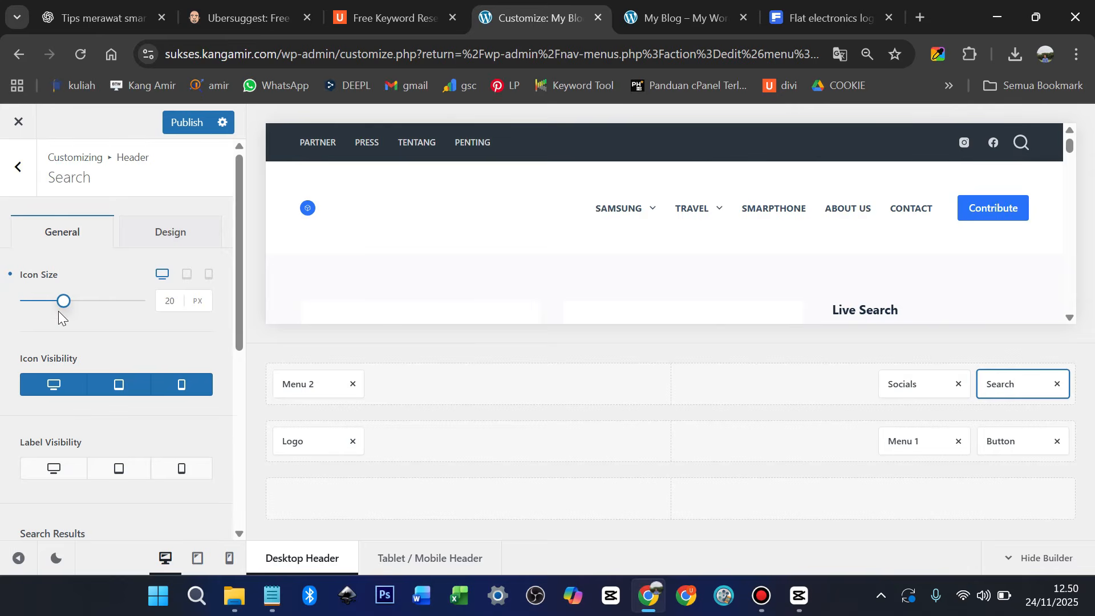
double_click(166, 301)
type("13")
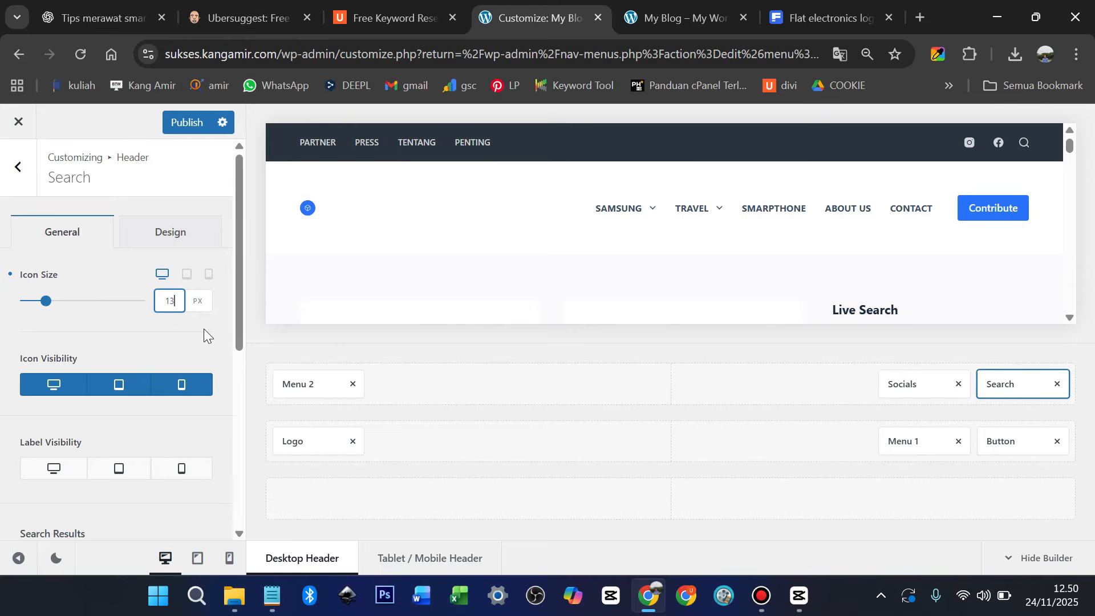
Take Search out of the top row, drag it back to the end, and publish
left_click(1058, 385)
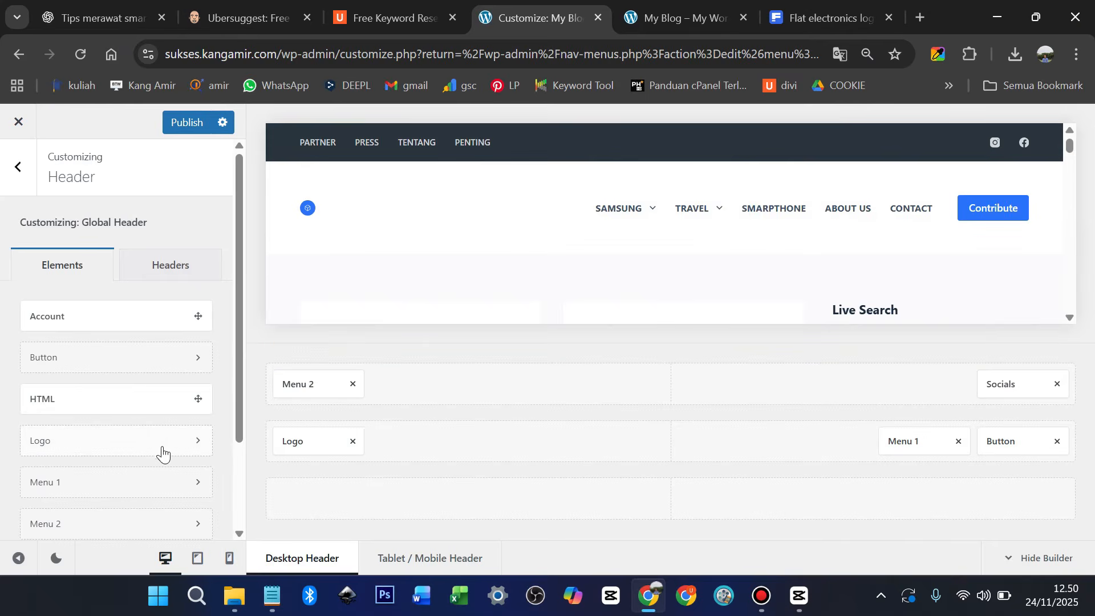
scroll(120, 405, "down", 2)
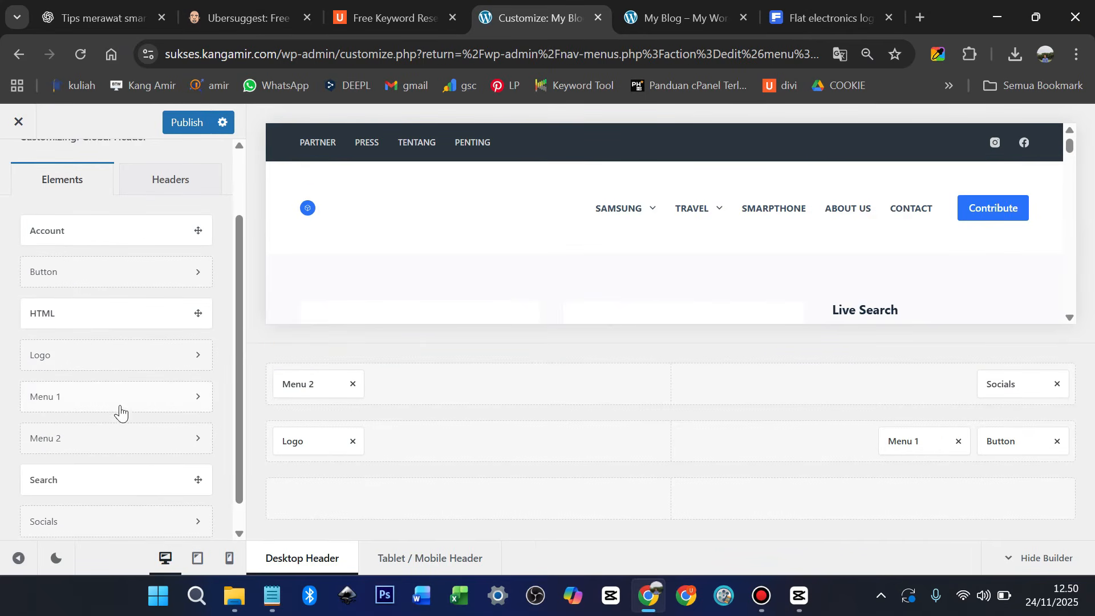
left_click_drag(91, 477, 1052, 381)
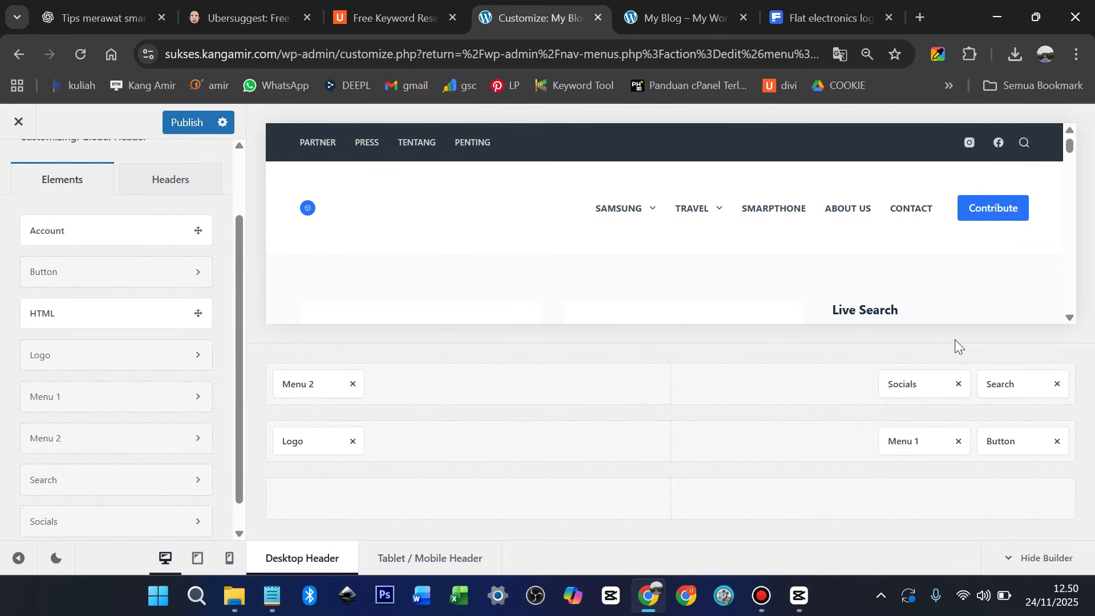
left_click(187, 121)
Reload the live blog homepage to check the Instagram and Facebook header icons, then return to the Customizer
left_click(682, 15)
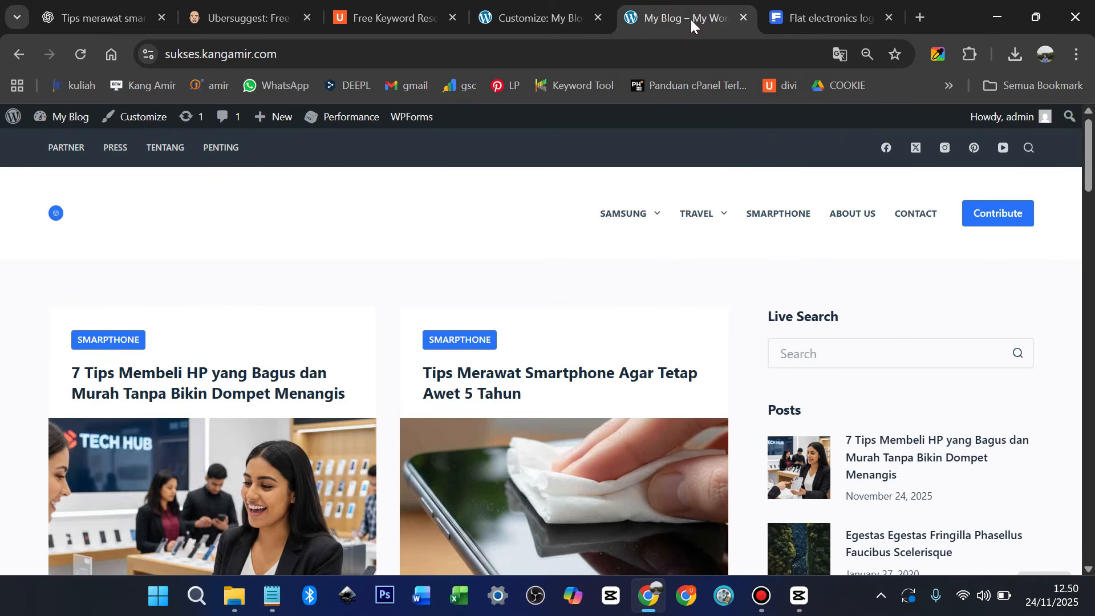
left_click(56, 212)
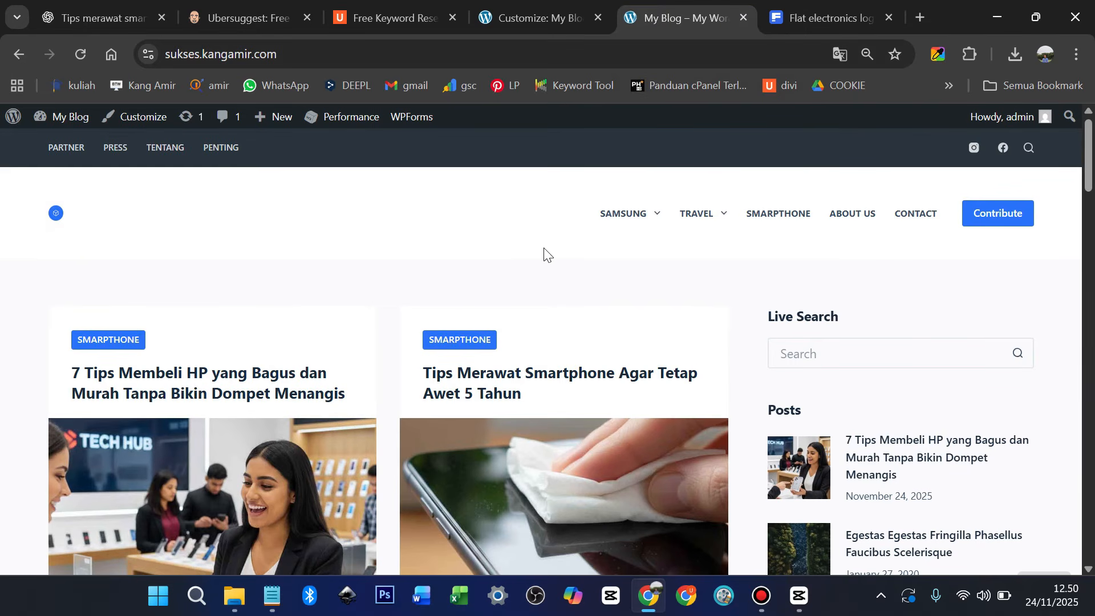
scroll(582, 246, "down", 3)
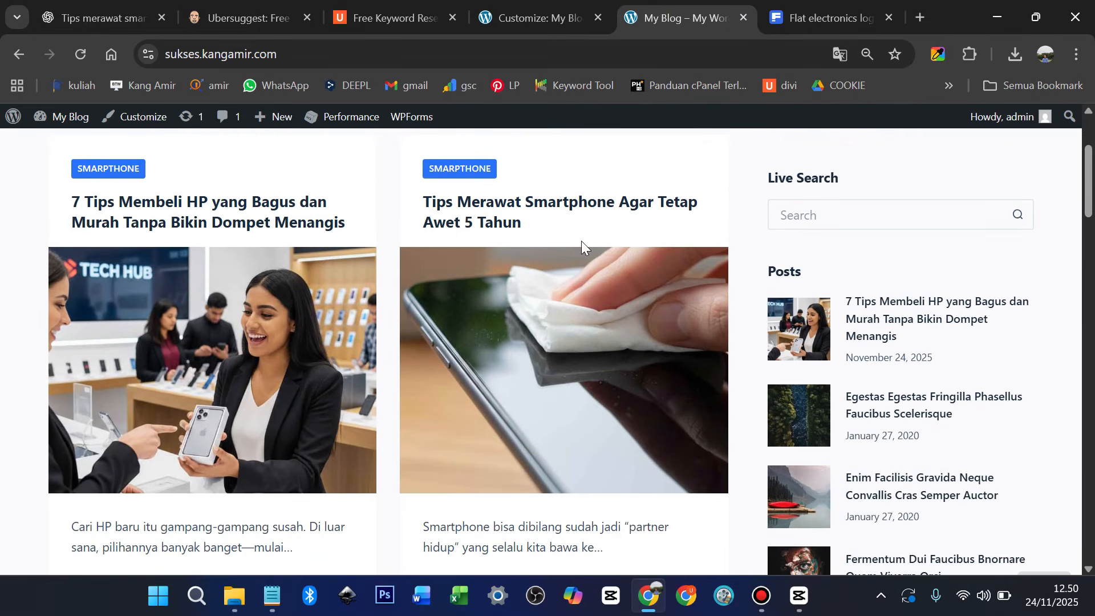
scroll(582, 242, "down", 7)
scroll(582, 242, "up", 11)
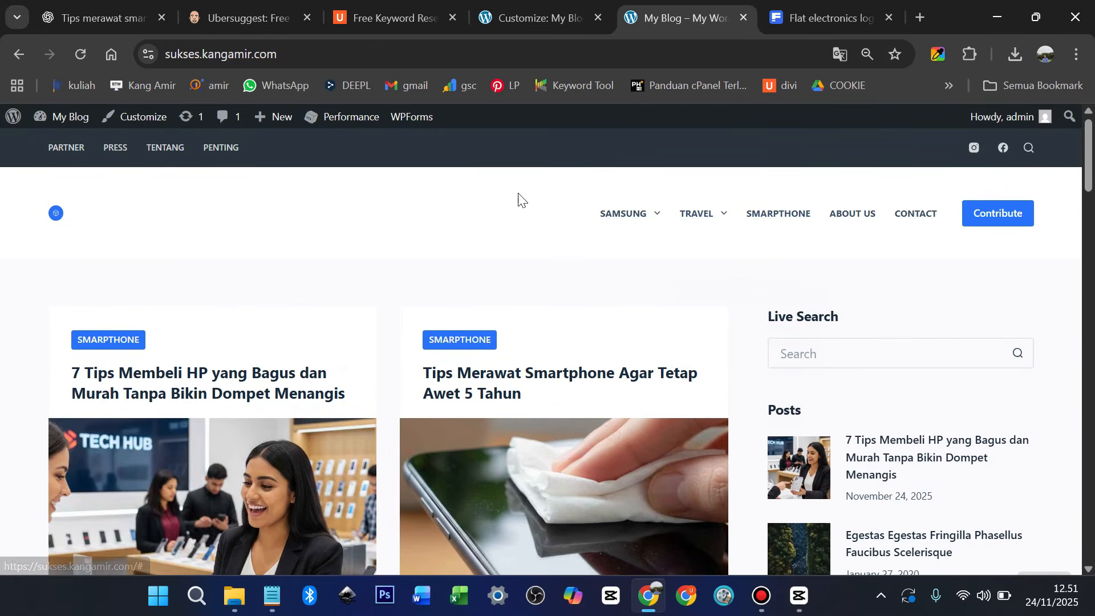
scroll(809, 262, "down", 3)
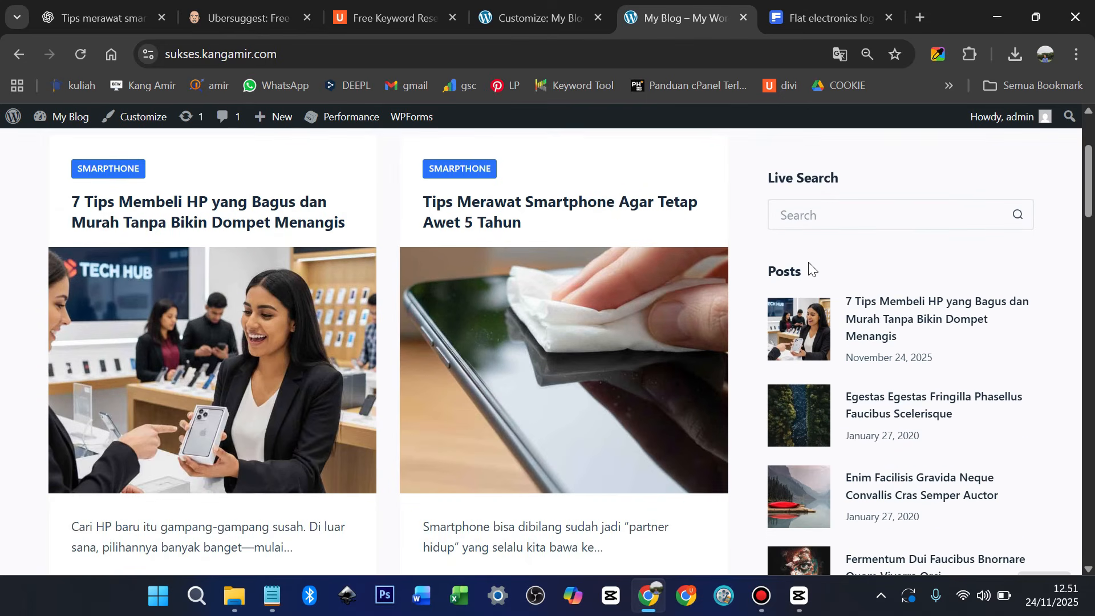
scroll(809, 266, "up", 3)
mouse_move(672, 190)
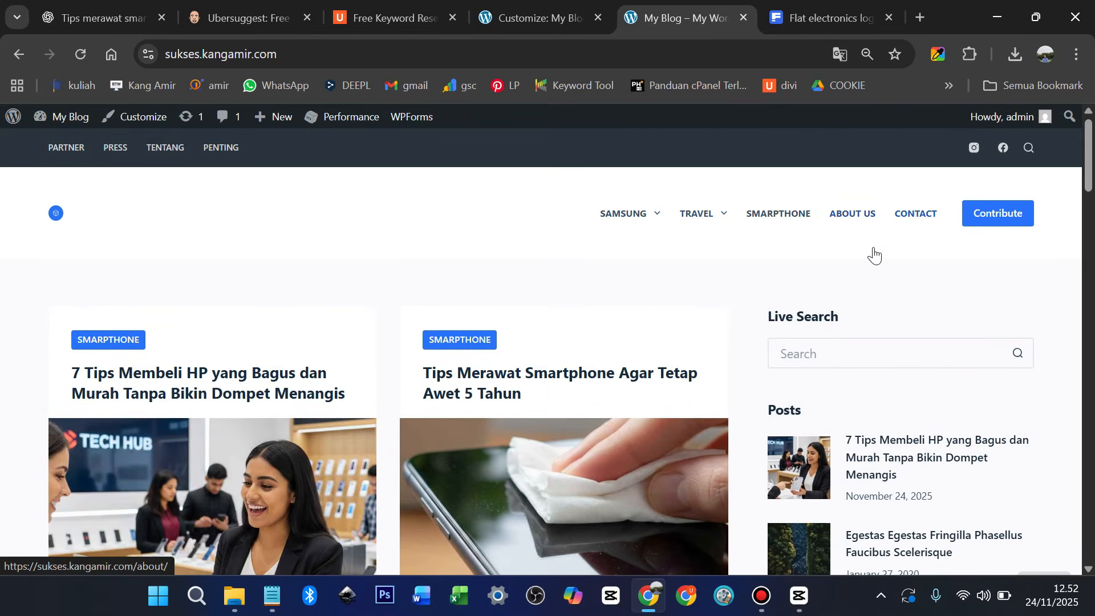
scroll(874, 253, "down", 3)
scroll(874, 254, "up", 3)
left_click(541, 18)
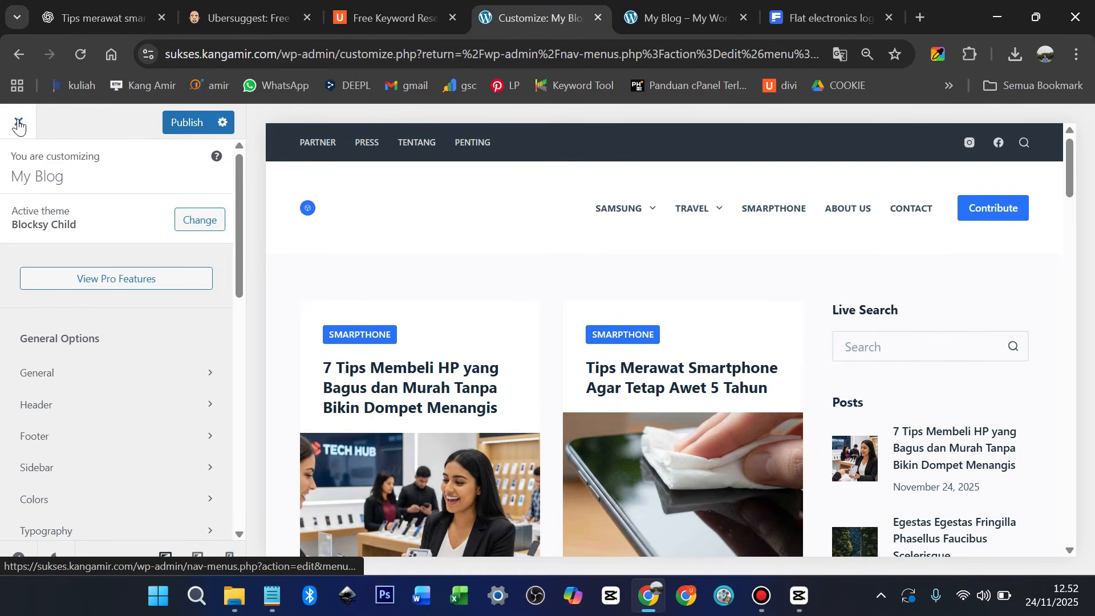
Publish the current settings and reopen the Customizer at Header > Global Header
left_click(172, 121)
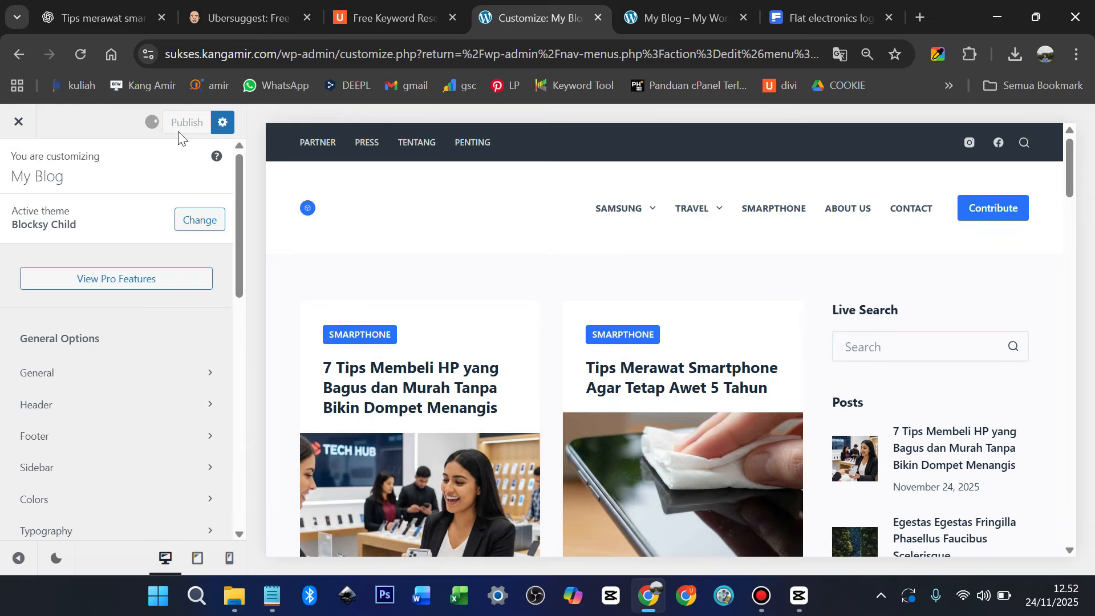
left_click(18, 122)
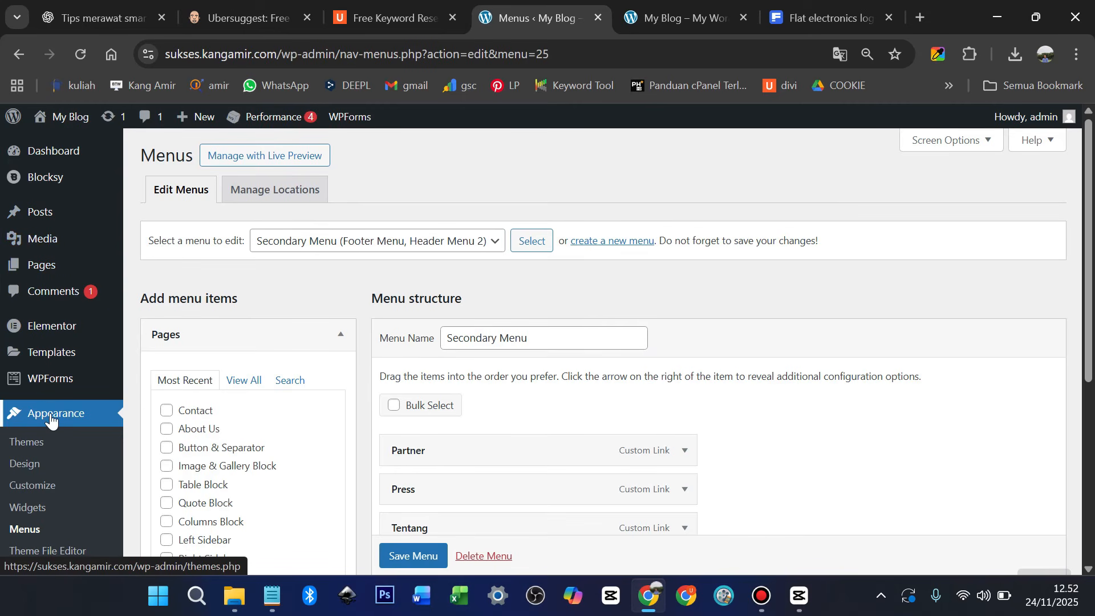
left_click(52, 486)
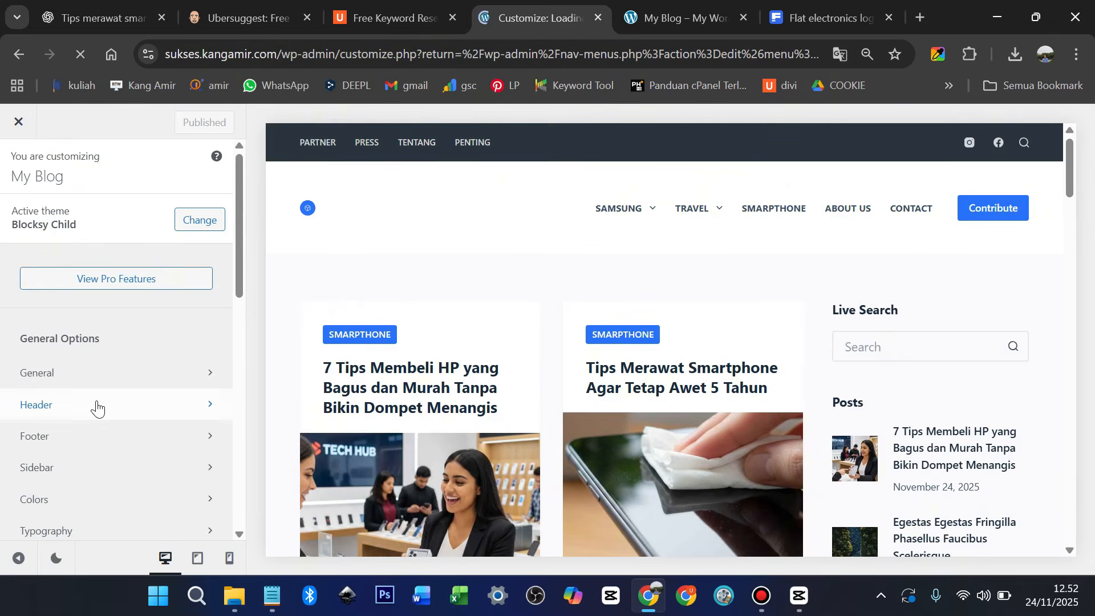
left_click(97, 405)
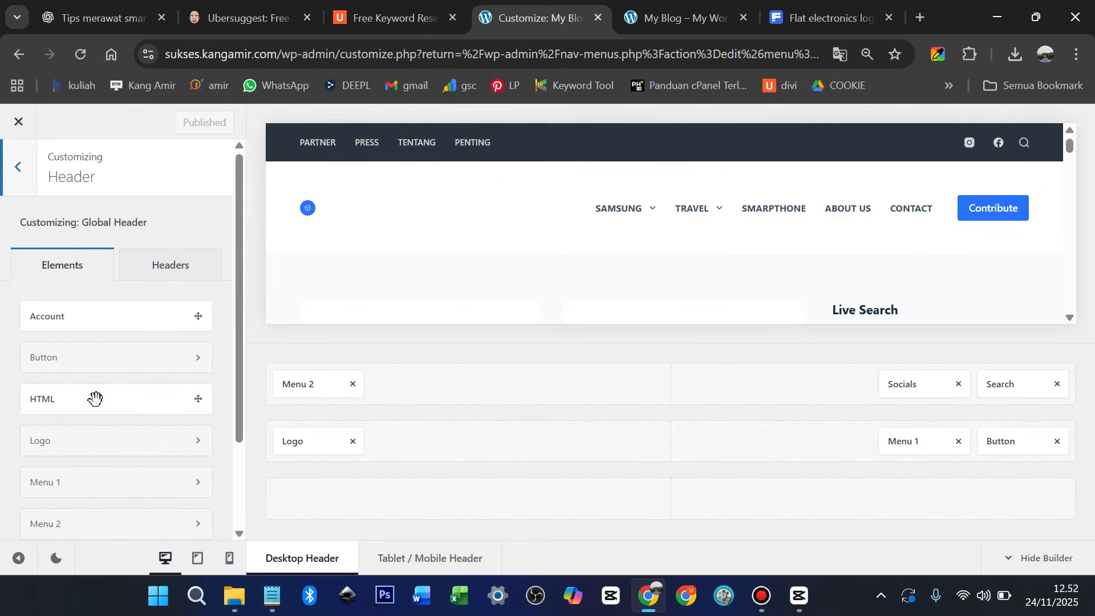
left_click(176, 266)
left_click(170, 313)
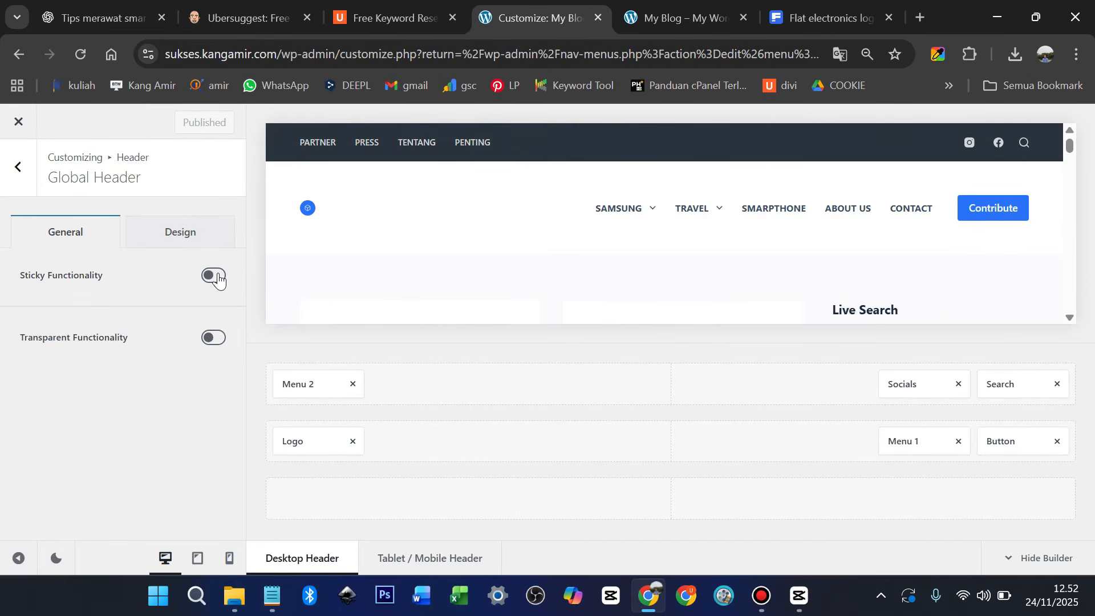
Enable the sticky header, turn Transparent on and back off, and publish
left_click(219, 276)
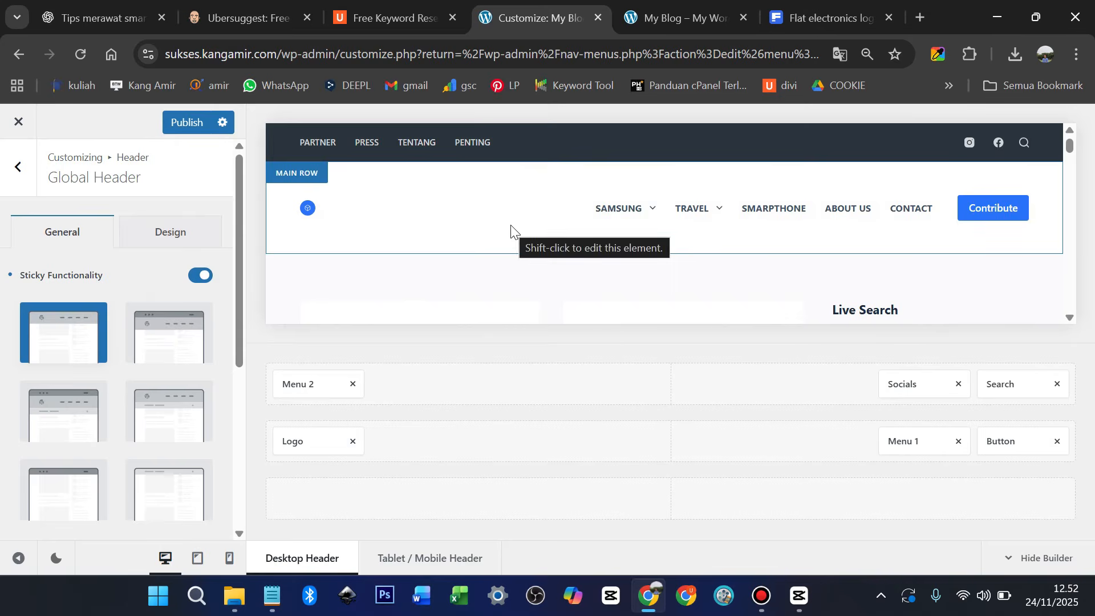
scroll(511, 230, "down", 5)
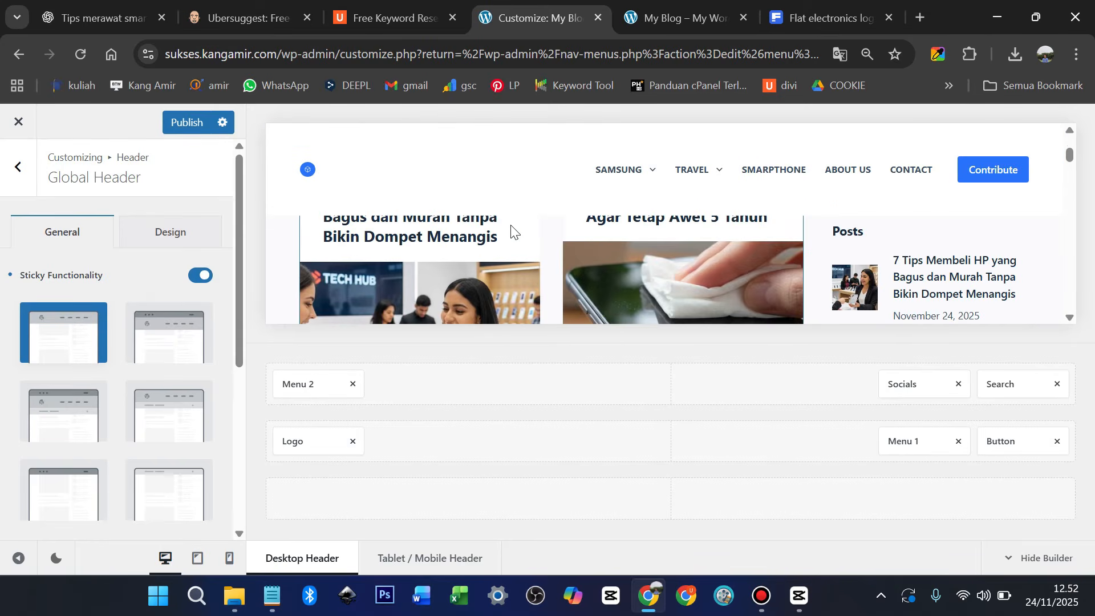
scroll(511, 230, "up", 5)
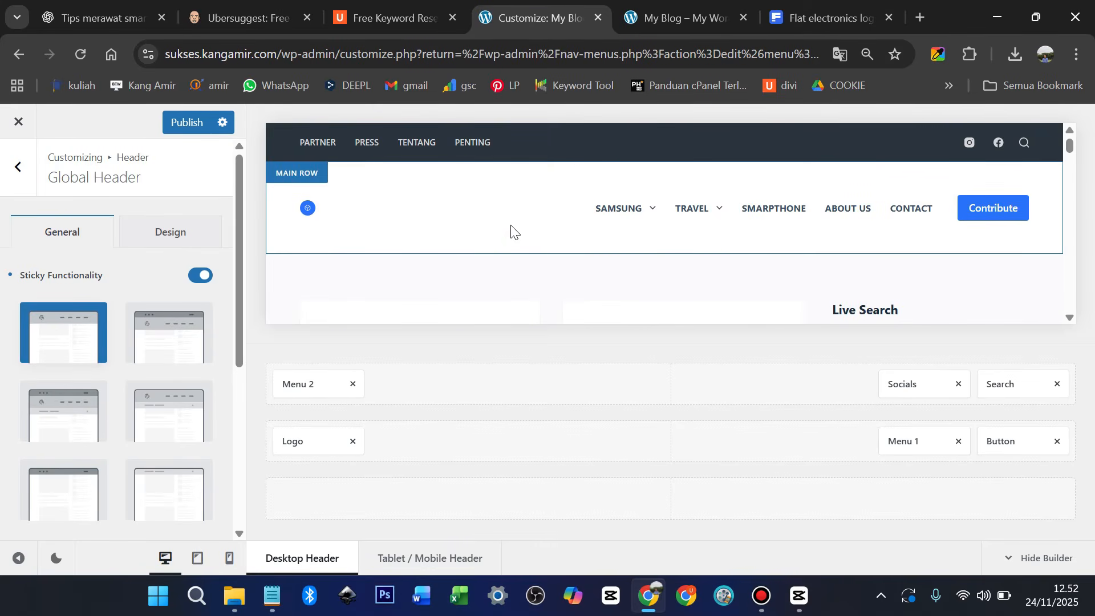
scroll(511, 230, "down", 5)
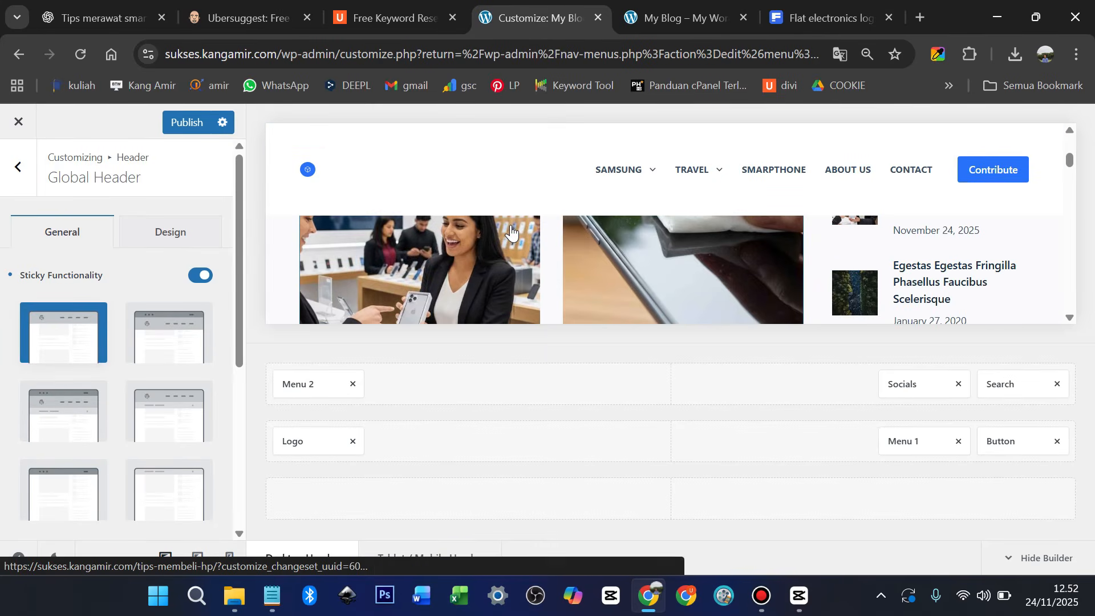
scroll(511, 230, "up", 5)
scroll(214, 288, "down", 5)
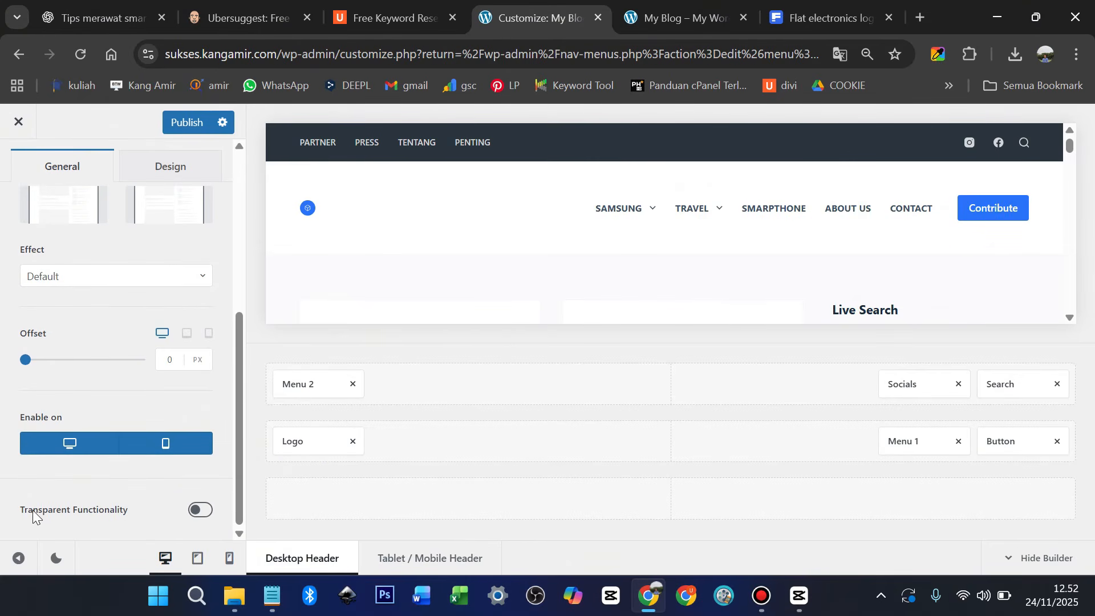
left_click(203, 509)
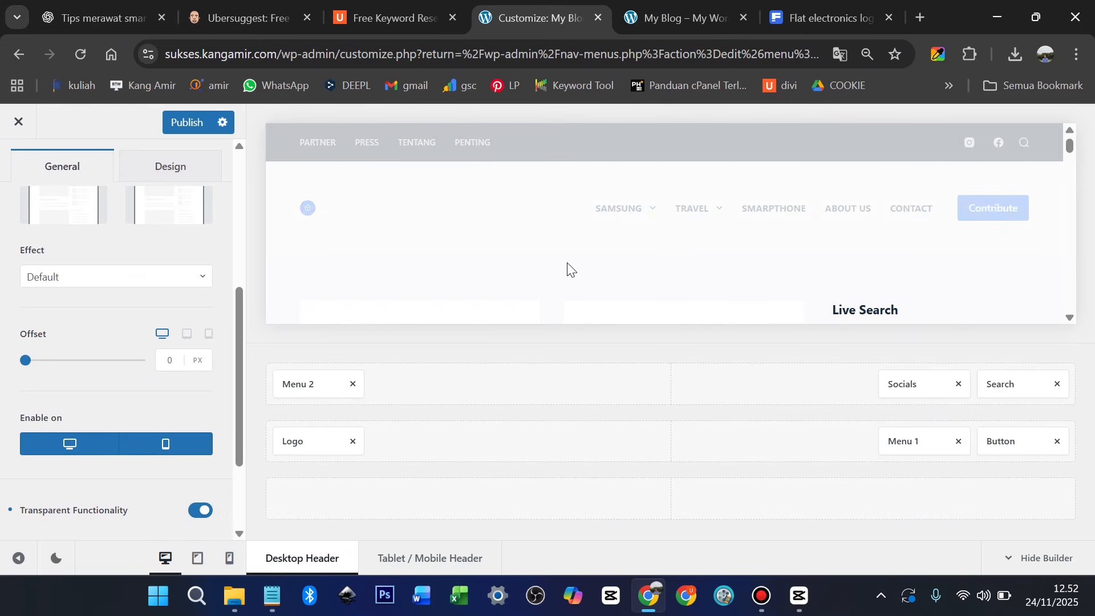
scroll(571, 245, "down", 2)
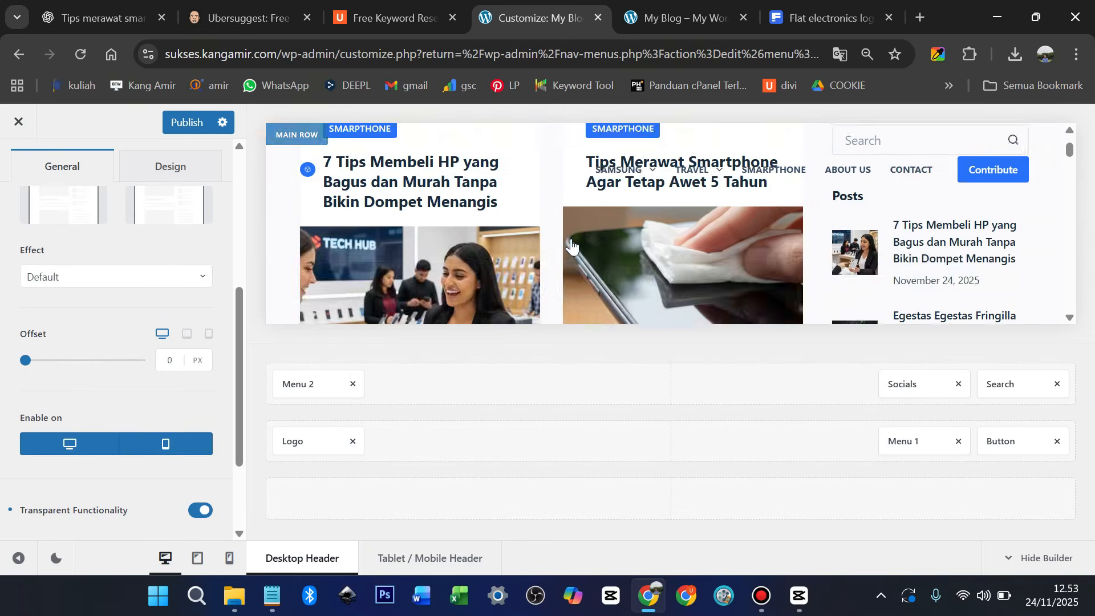
scroll(571, 246, "down", 2)
scroll(572, 245, "up", 3)
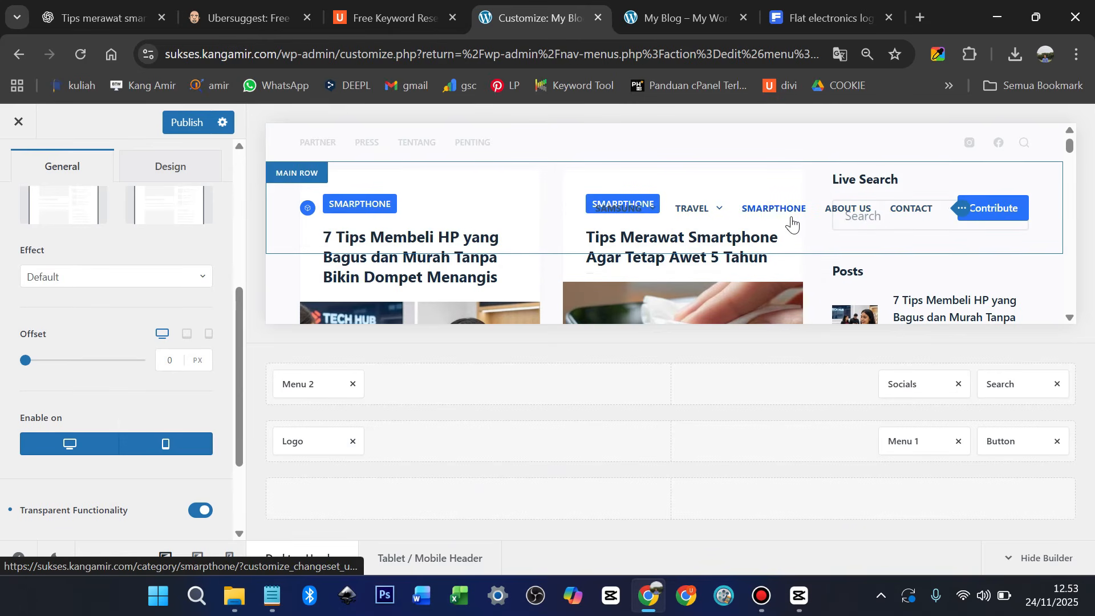
left_click(197, 511)
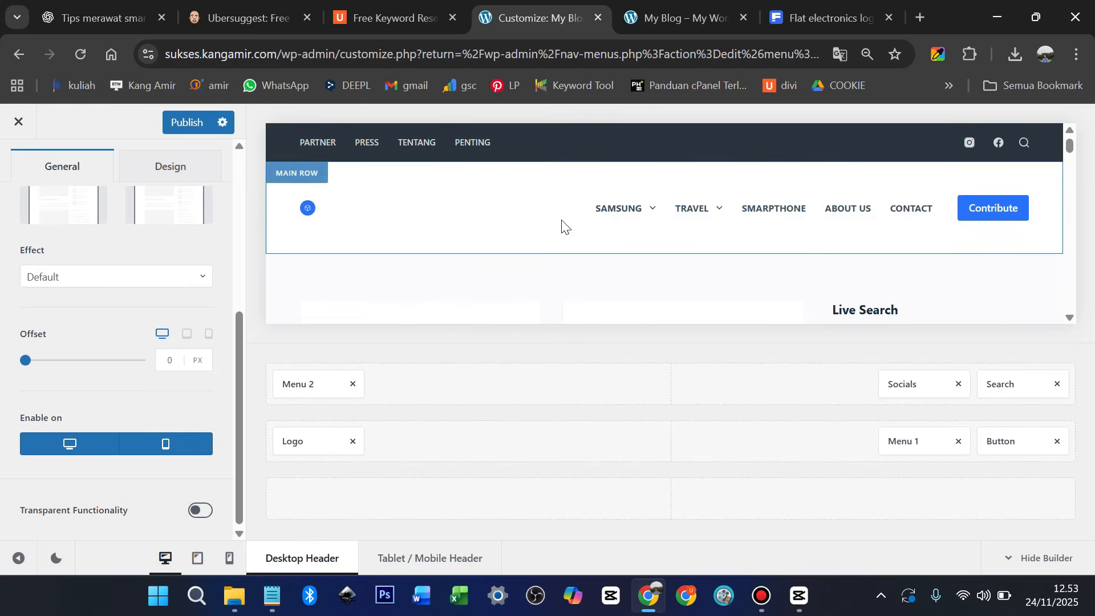
left_click(190, 124)
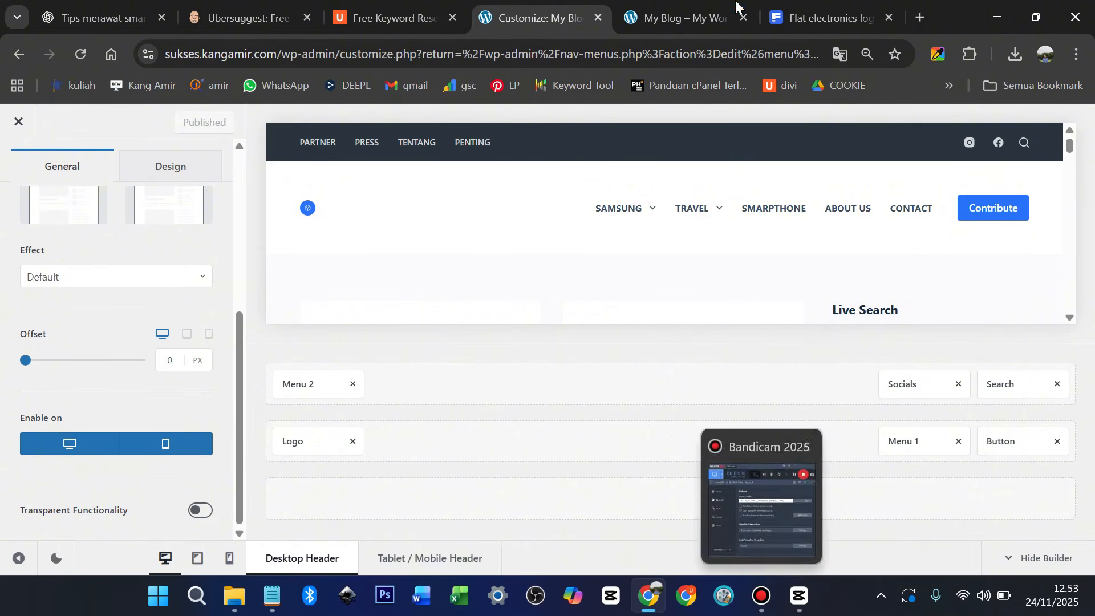
left_click(670, 14)
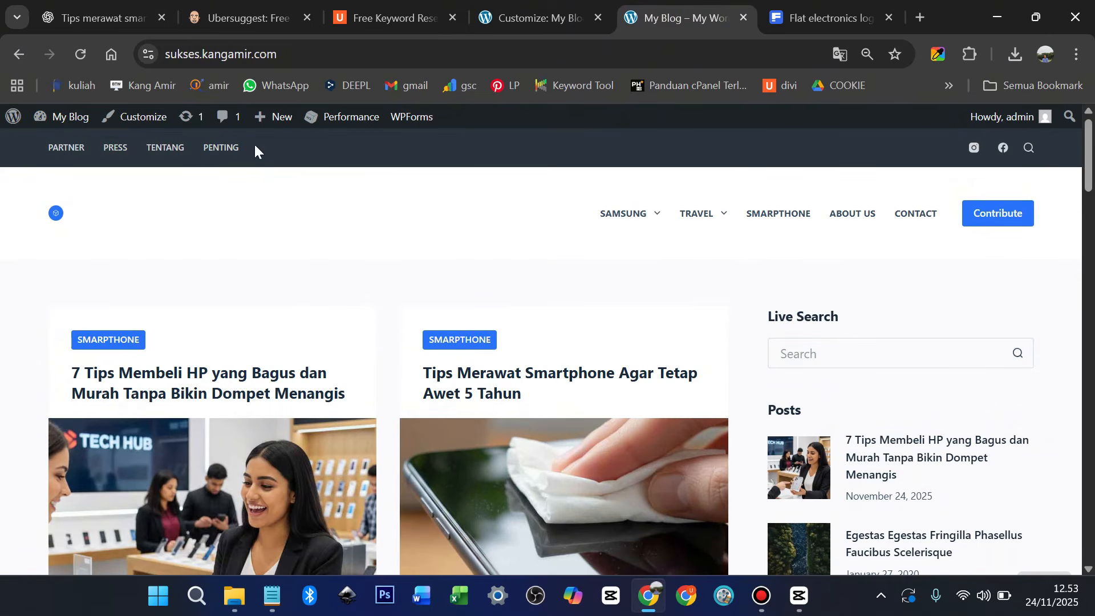
left_click(54, 215)
scroll(516, 221, "down", 3)
scroll(589, 196, "down", 3)
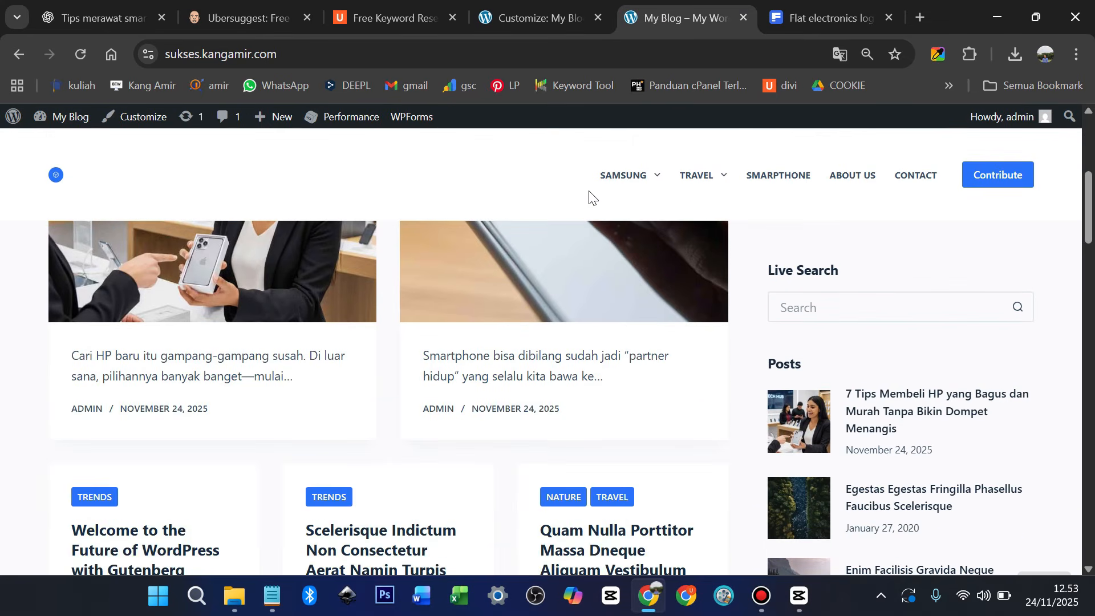
scroll(589, 196, "up", 6)
scroll(590, 197, "down", 1)
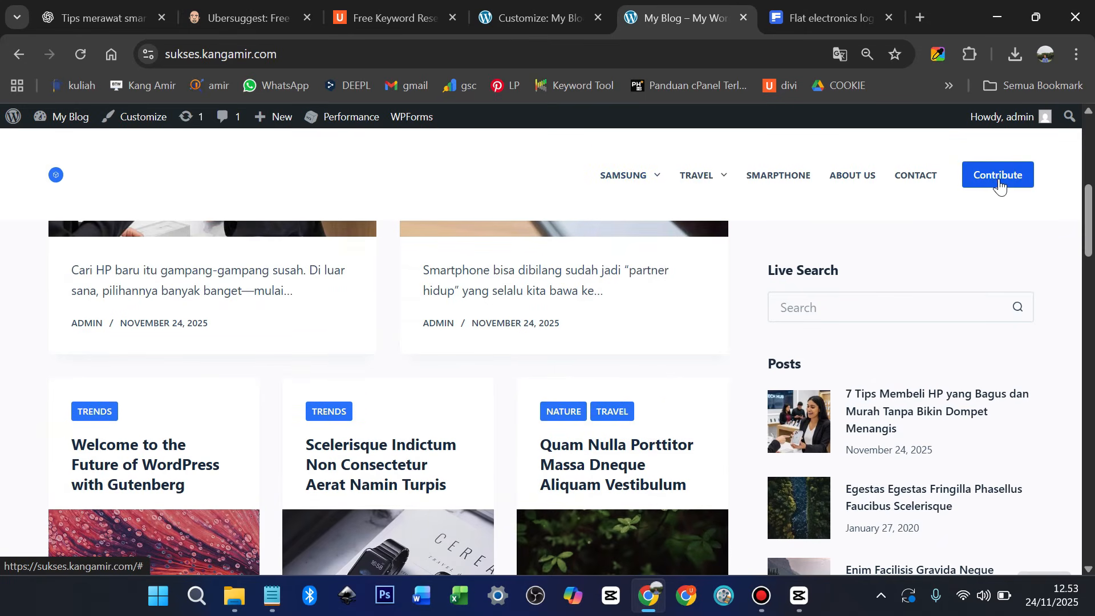
left_click(532, 17)
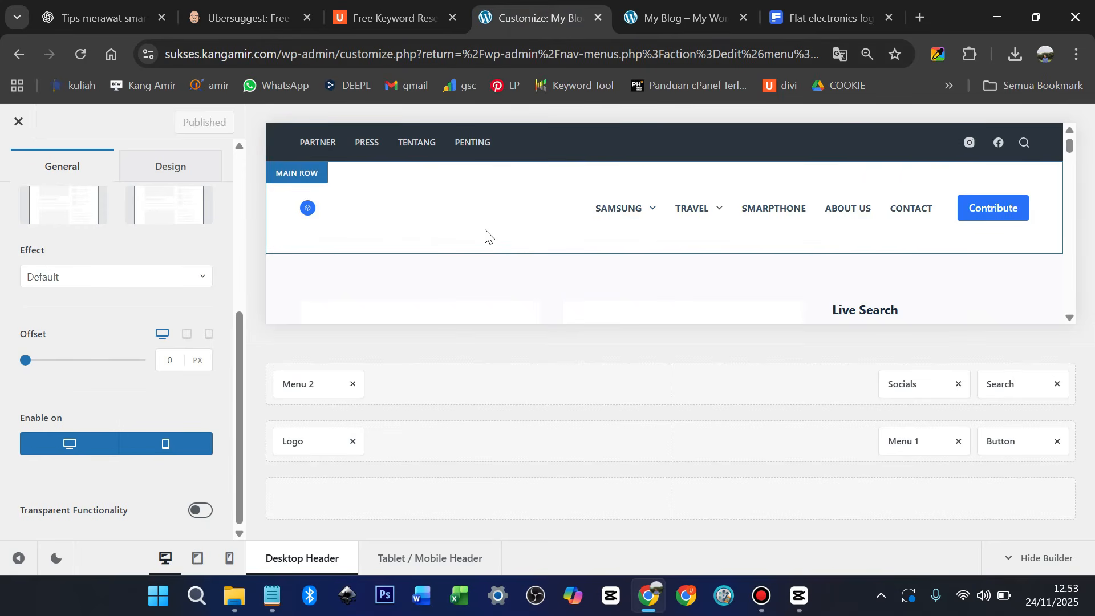
Delete the Contribute button from the header, publish, and reload the live homepage to verify
left_click(1046, 209)
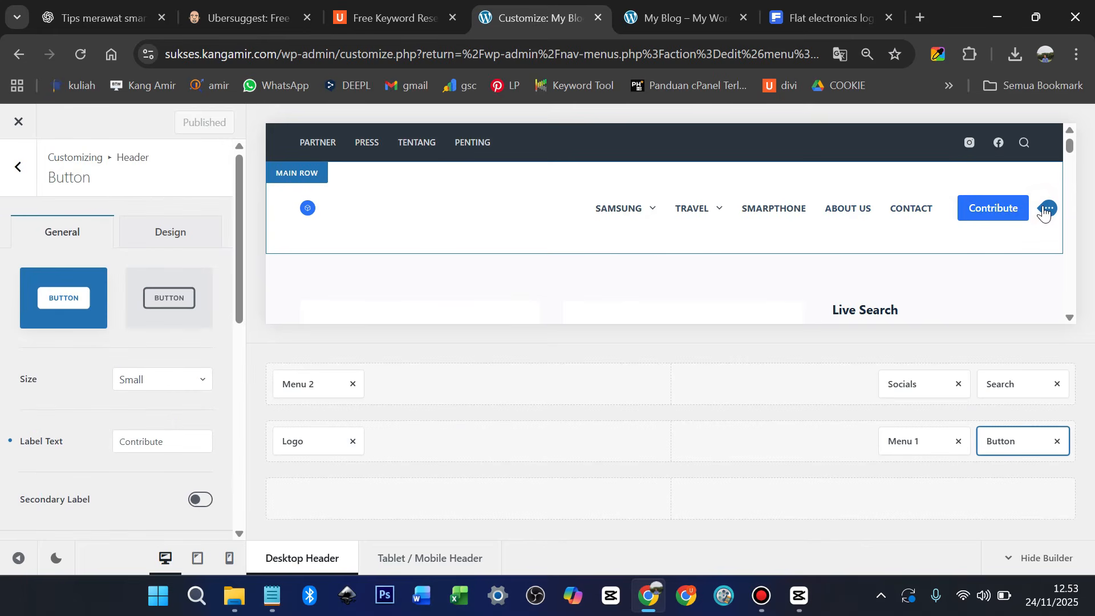
left_click(1059, 442)
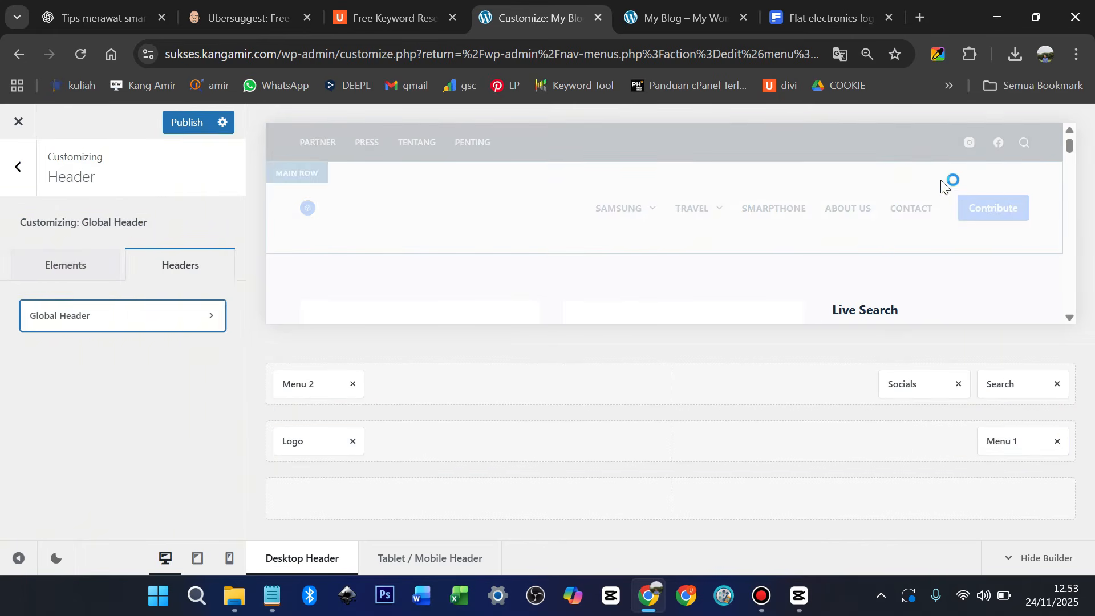
left_click(188, 122)
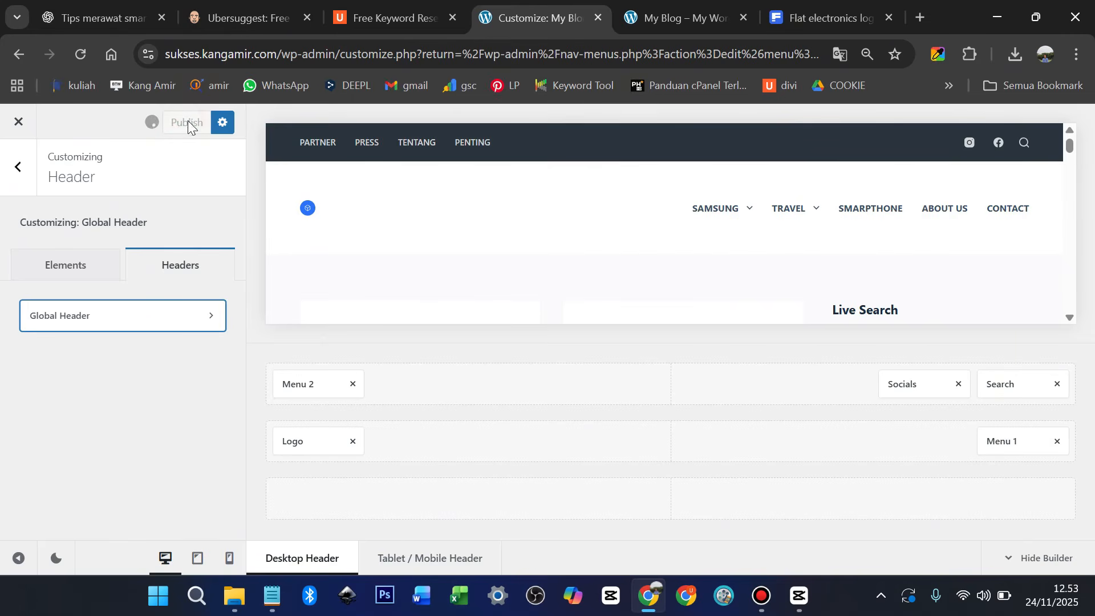
left_click(666, 19)
left_click(56, 178)
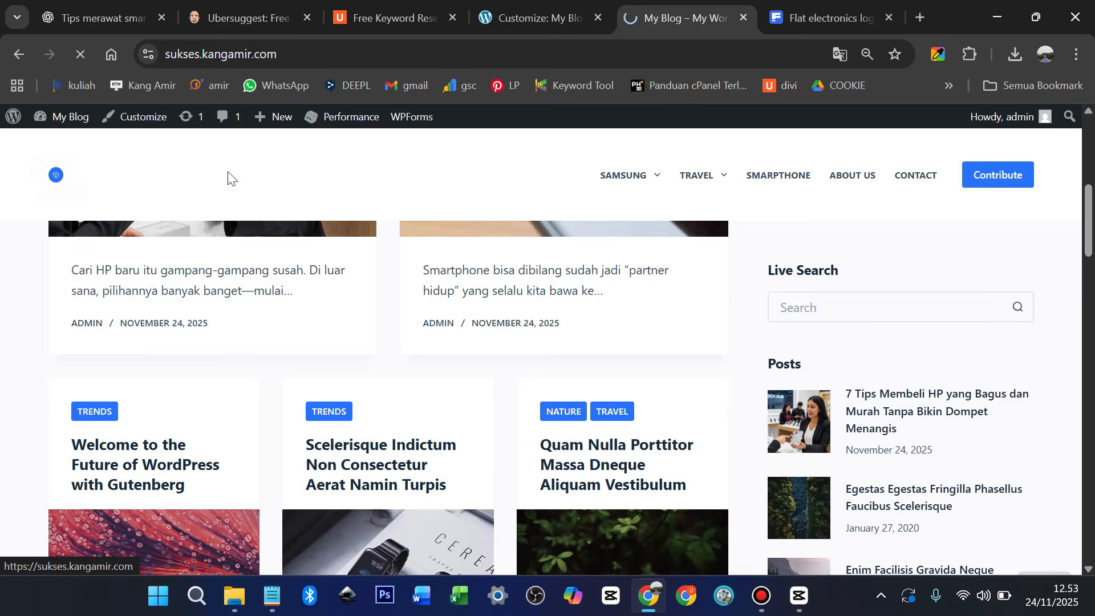
mouse_move(641, 174)
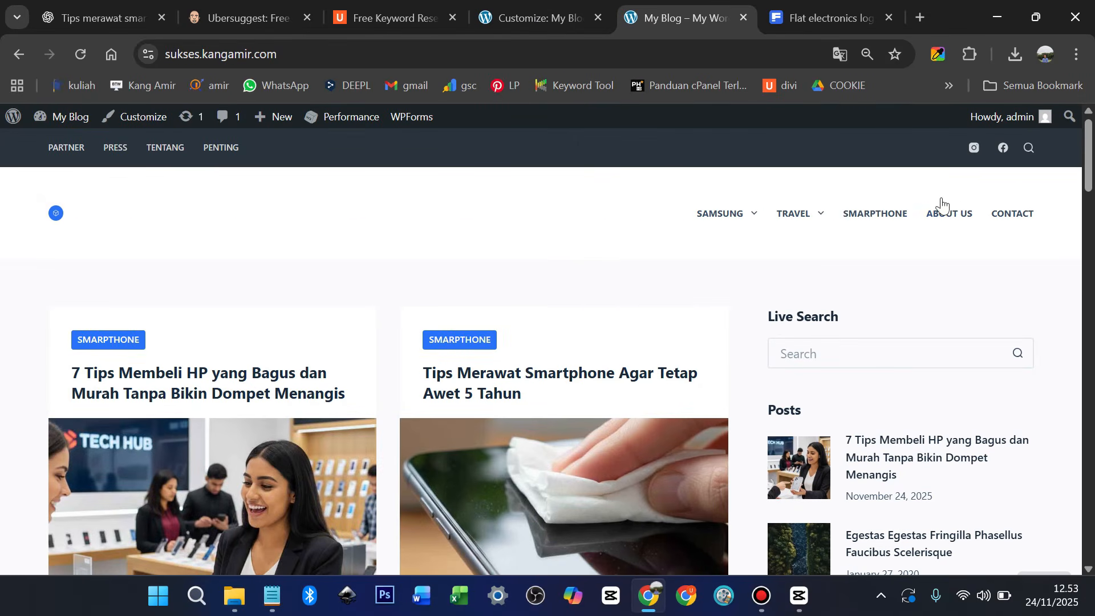
Upload tech-logo.png as the header logo with alt text 'tech-logo'
left_click(517, 21)
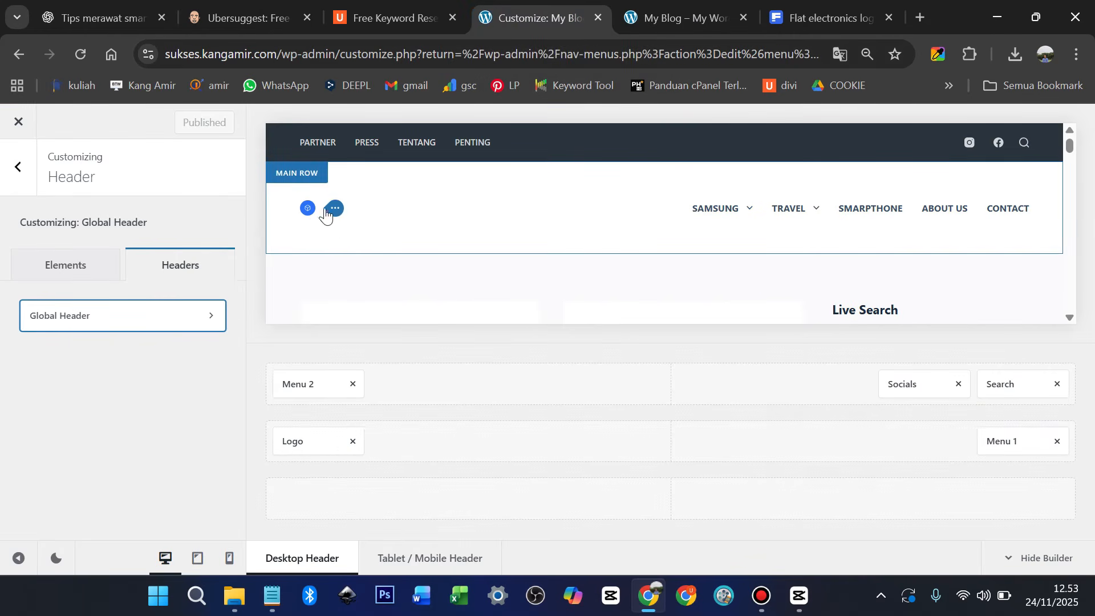
left_click(334, 210)
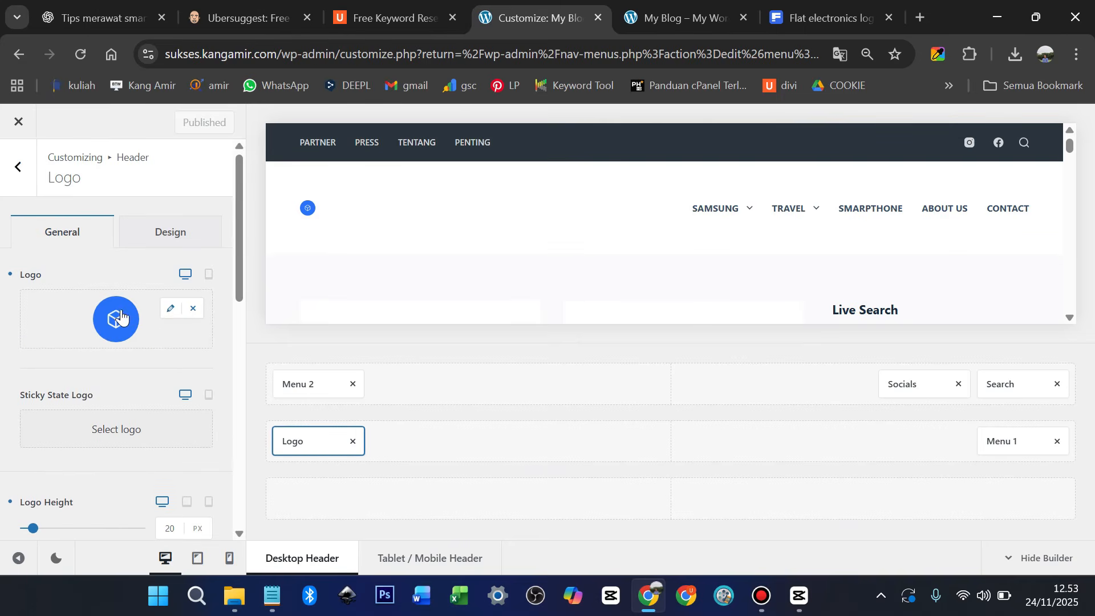
left_click(170, 310)
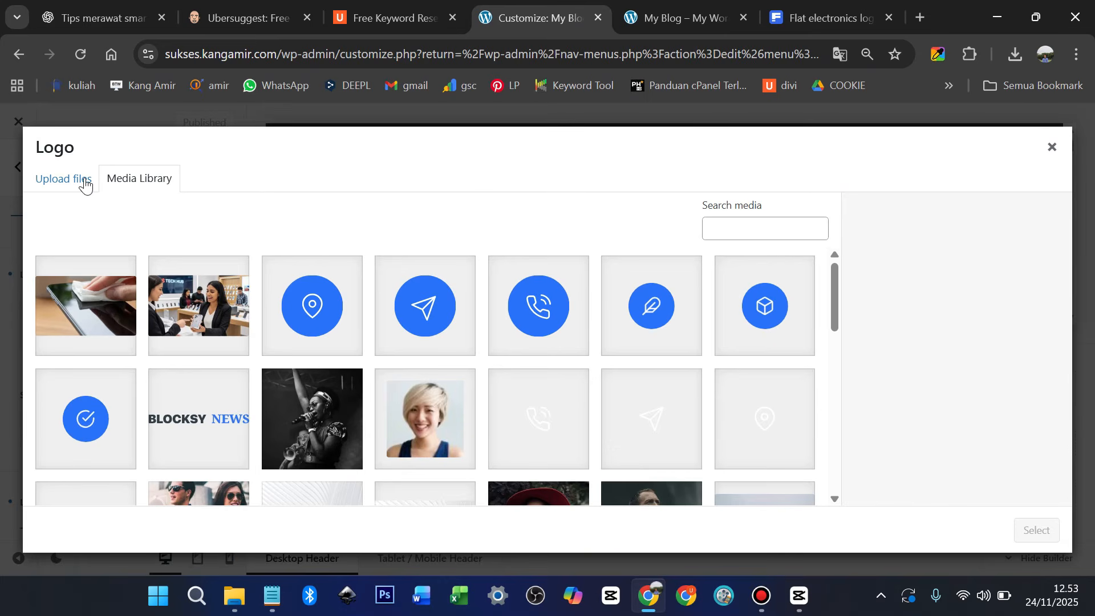
left_click(85, 181)
left_click(509, 366)
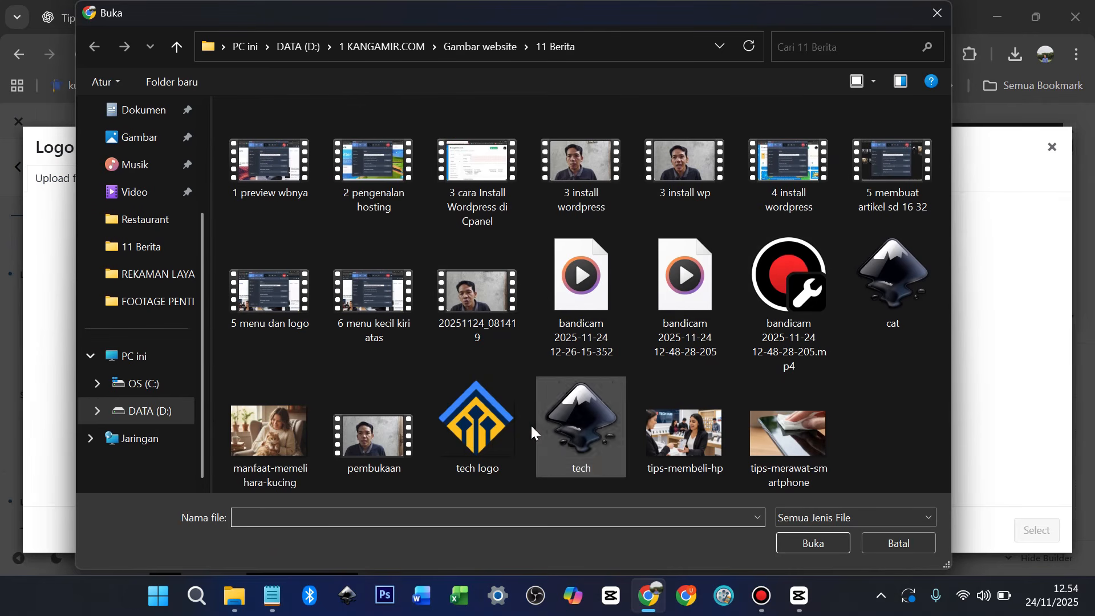
left_click(490, 442)
left_click(810, 542)
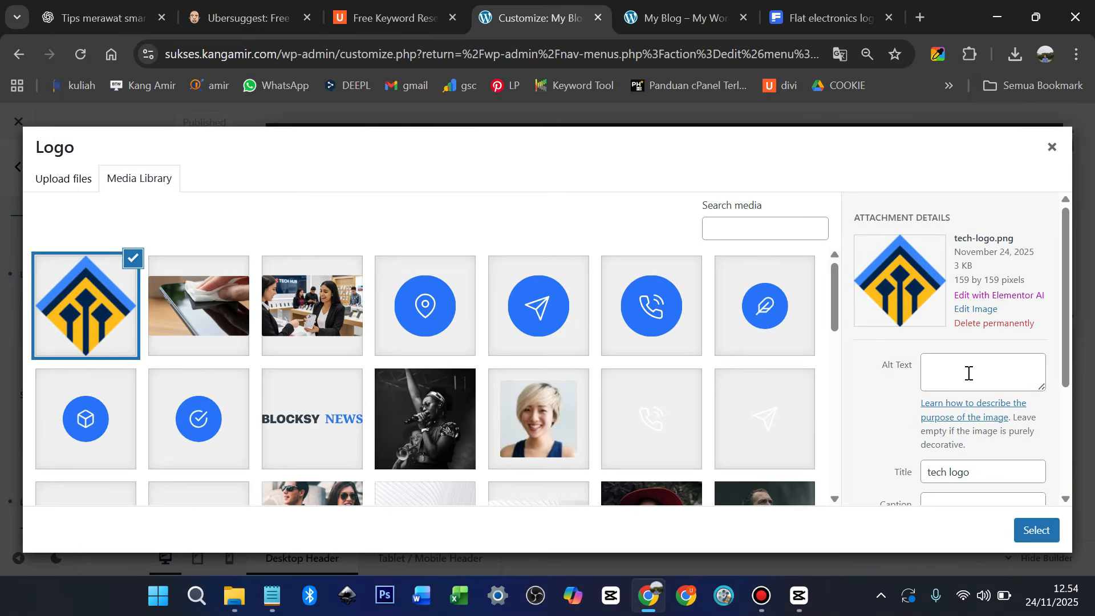
left_click(968, 373)
type("tech-logo")
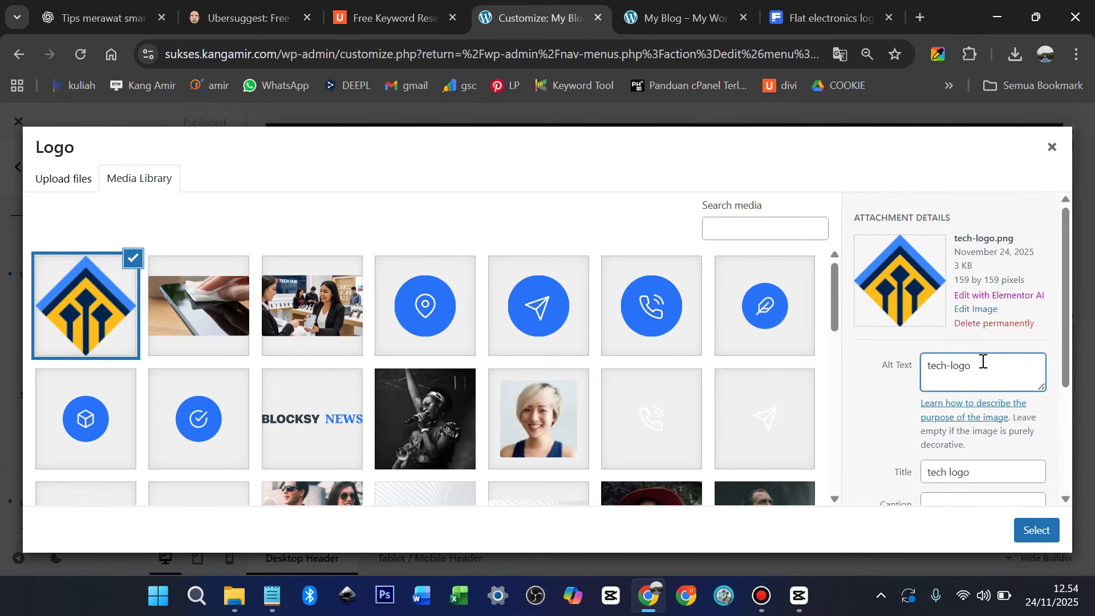
left_click(1037, 530)
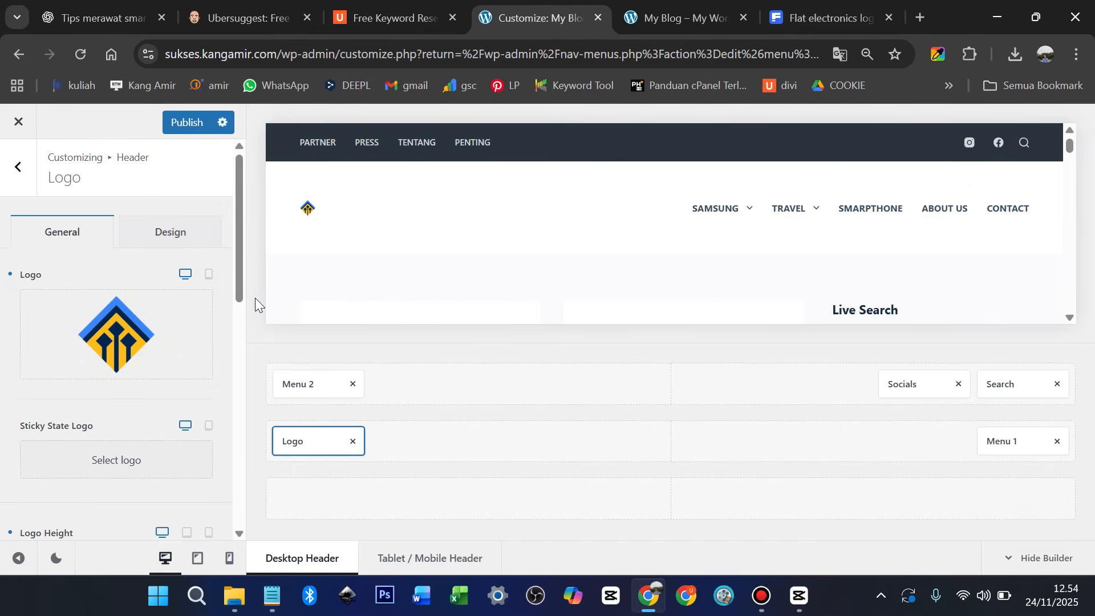
Raise the logo height to about 56 px, publish, and view the live front page
mouse_move(152, 335)
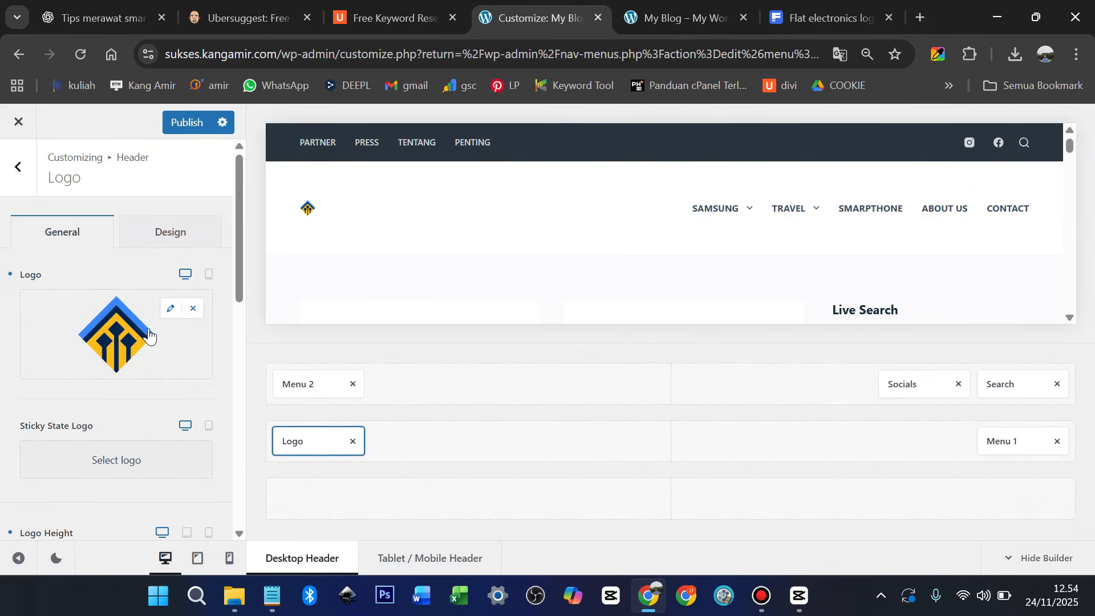
scroll(155, 347, "down", 3)
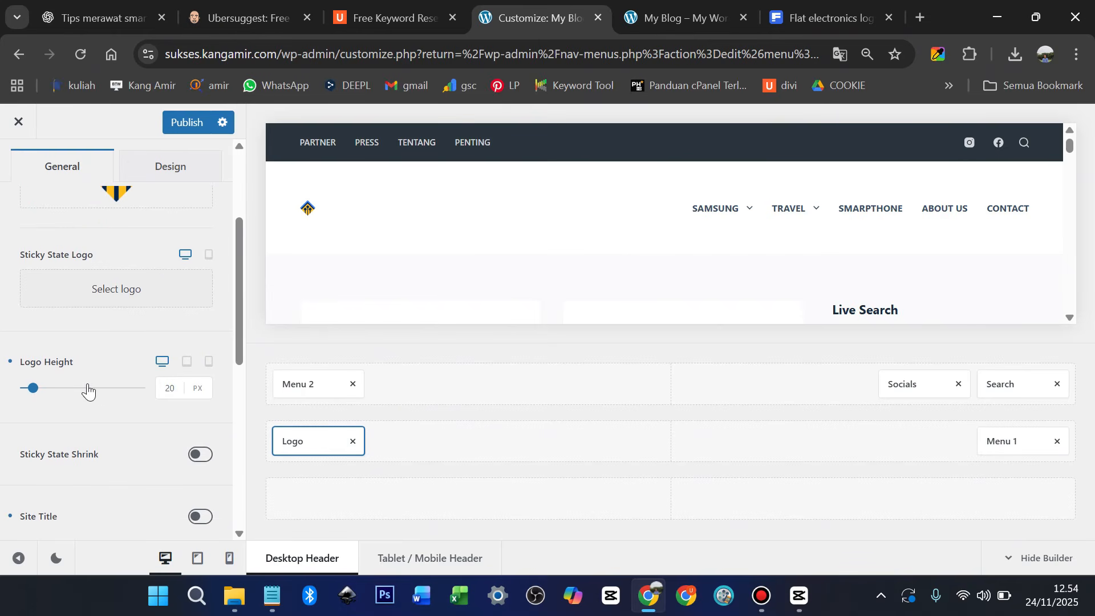
left_click(38, 388)
left_click_drag(45, 387, 45, 389)
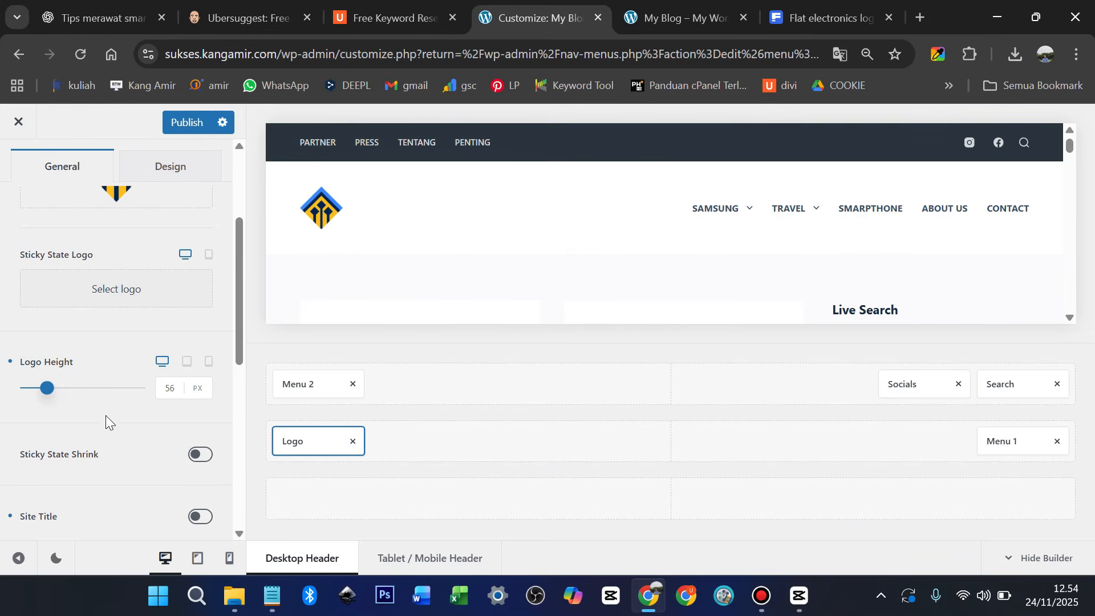
scroll(105, 416, "down", 5)
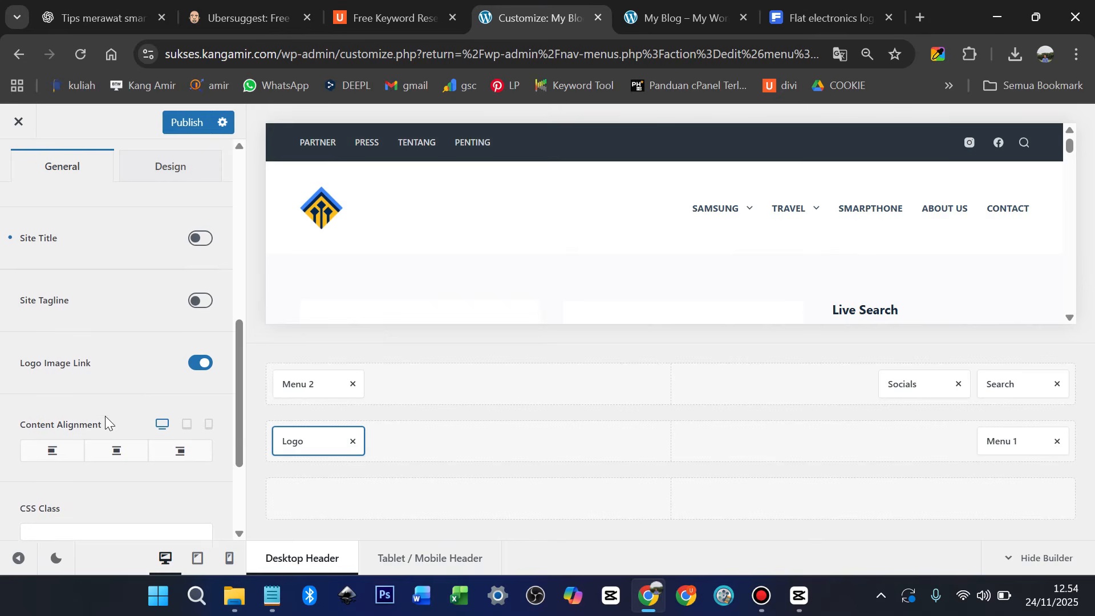
scroll(104, 416, "down", 1)
scroll(105, 416, "up", 8)
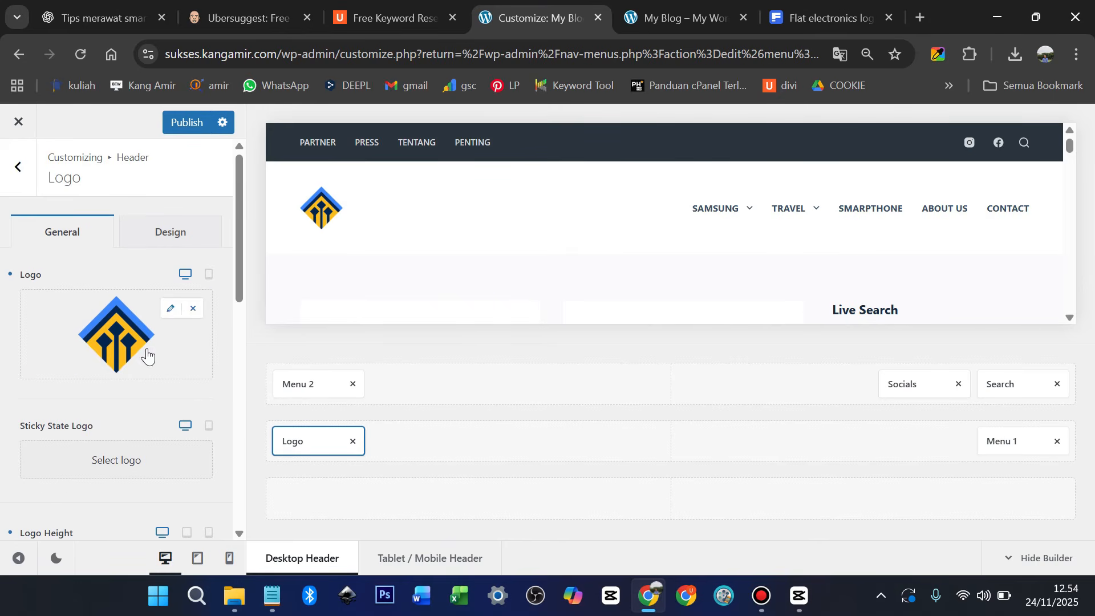
left_click(175, 243)
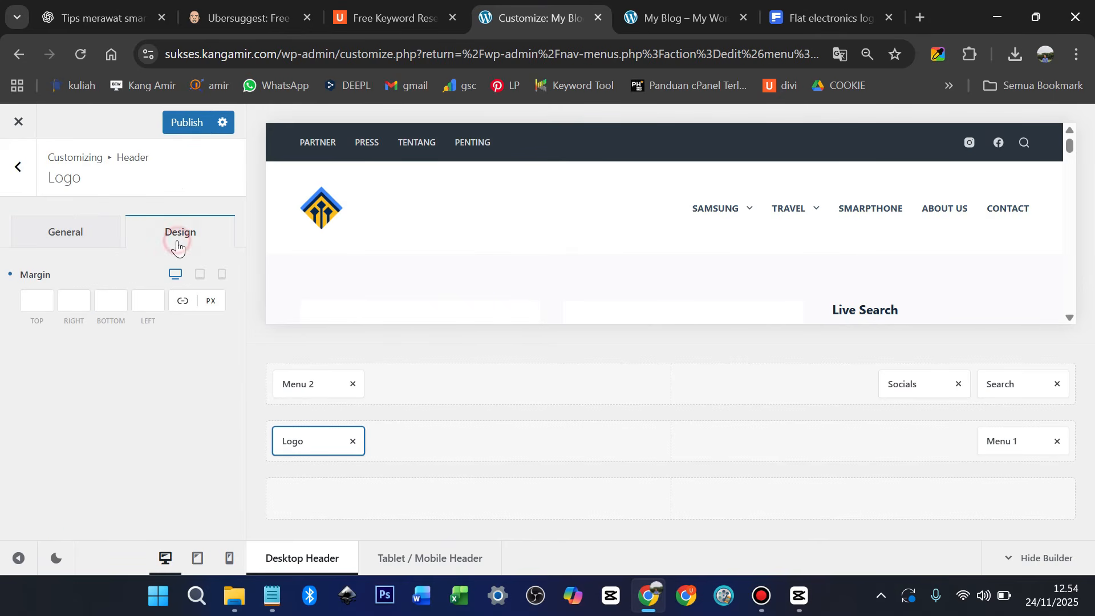
left_click(184, 123)
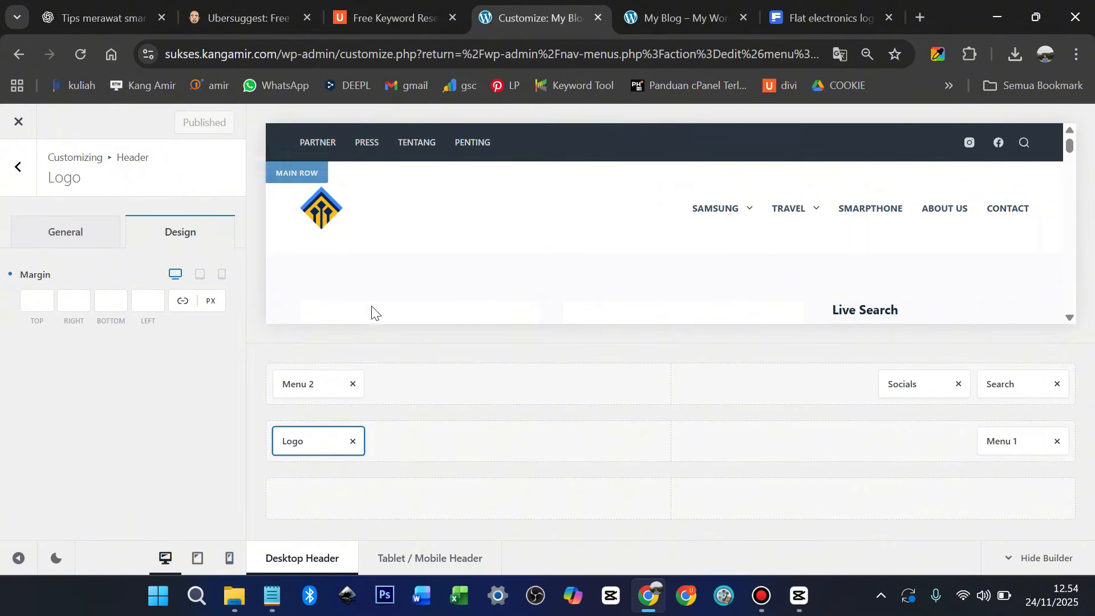
left_click(691, 11)
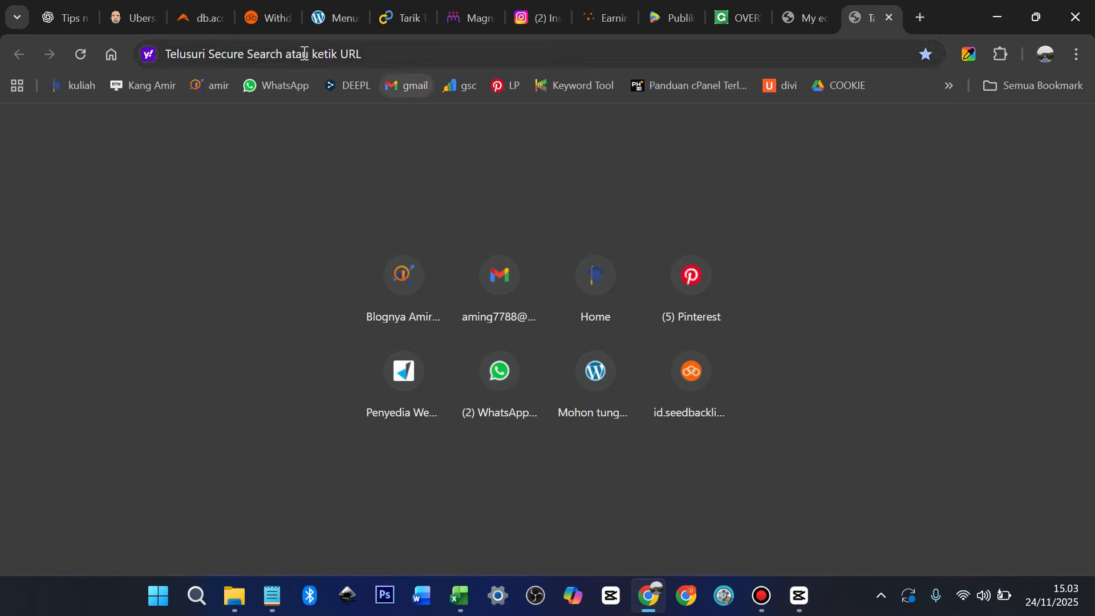
Scroll through SeedBacklink's Riwayat Withdraw table down to the 2022-09-22 withdrawals
left_click(272, 17)
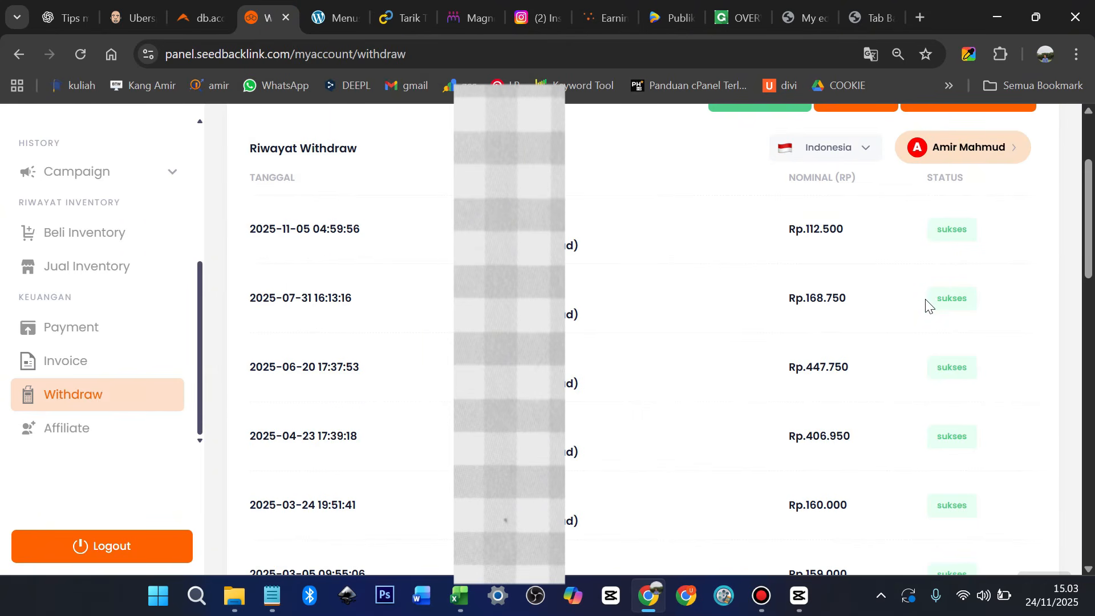
scroll(927, 307, "up", 3)
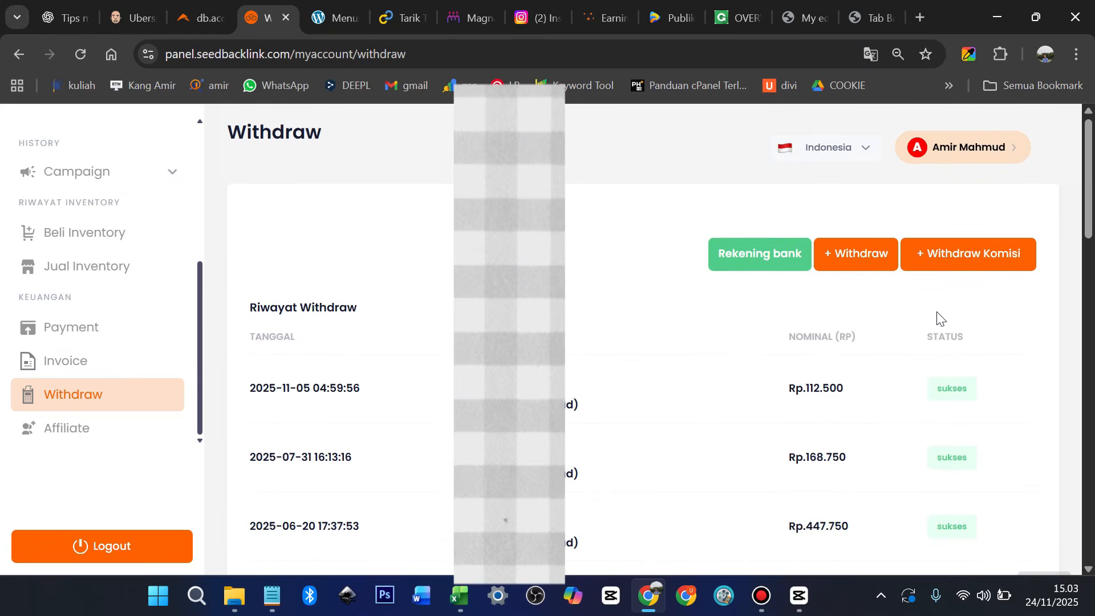
scroll(947, 320, "down", 6)
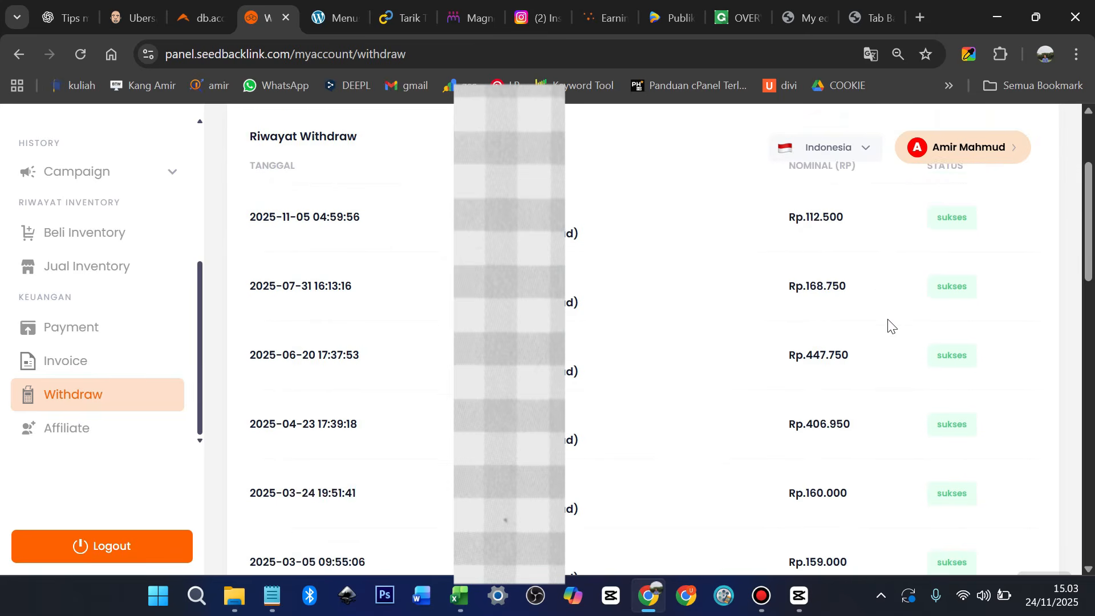
scroll(892, 327, "down", 1)
scroll(864, 342, "down", 2)
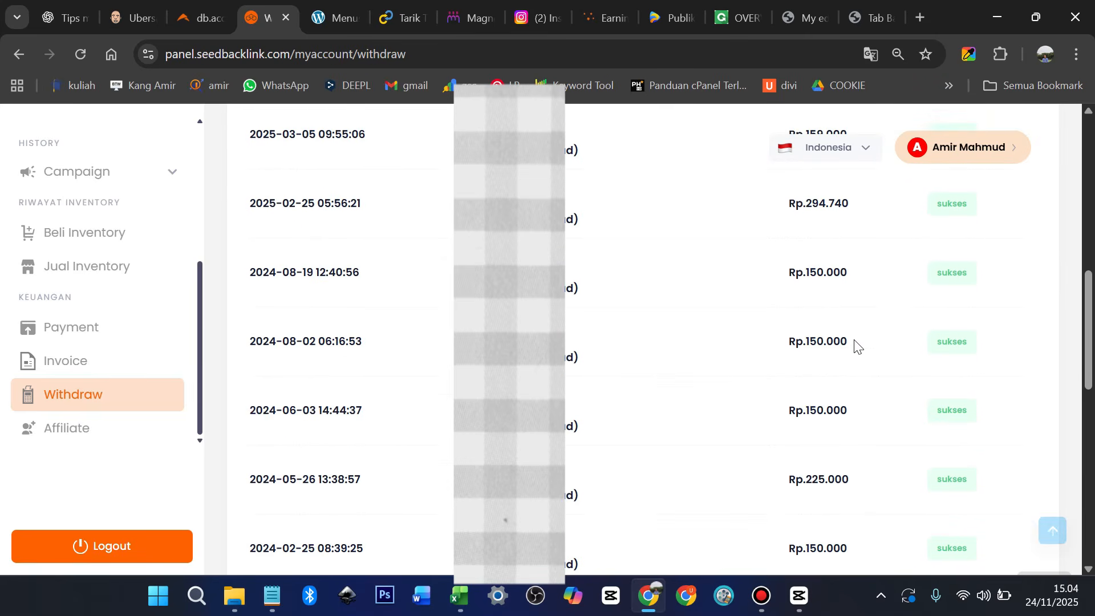
scroll(845, 345, "down", 2)
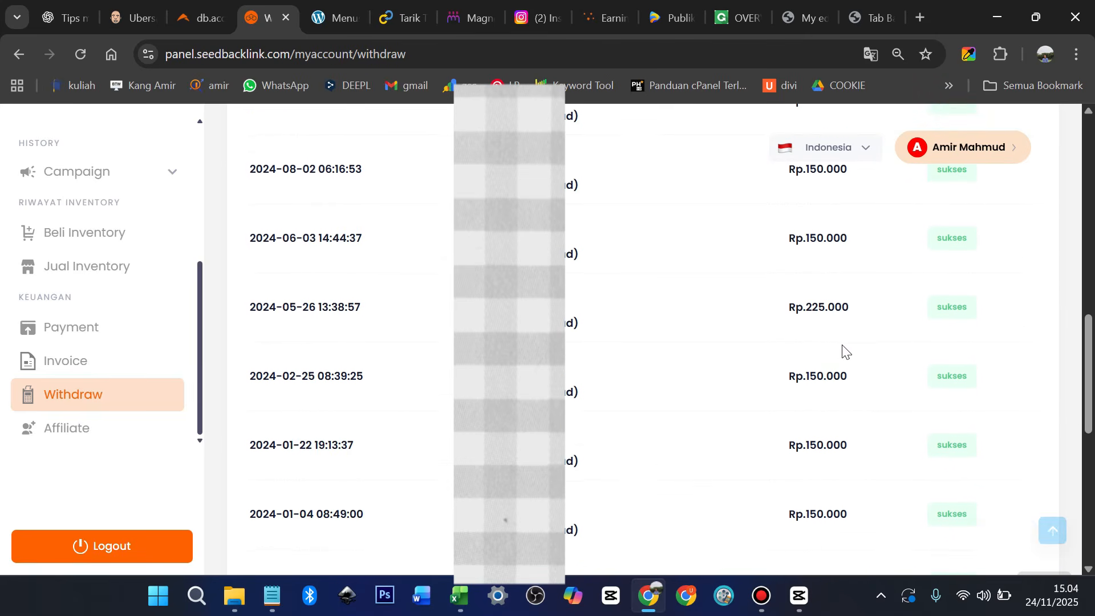
scroll(845, 349, "down", 1)
scroll(842, 346, "down", 5)
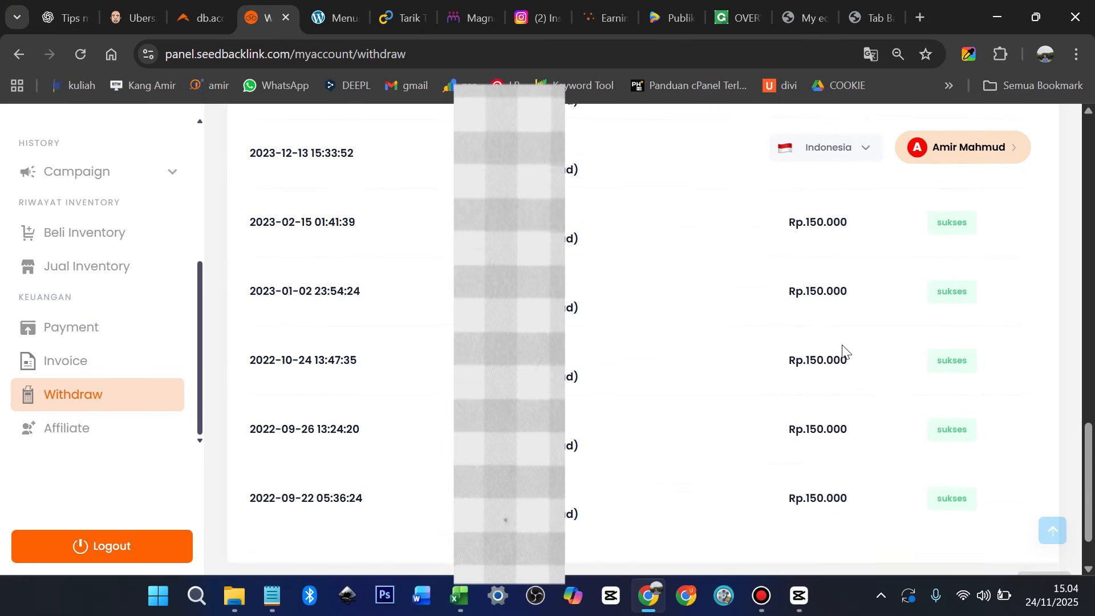
Review RajaBacklink's Tarik Tunai withdrawals back to 2021, then move to the Instagram profile
left_click(399, 16)
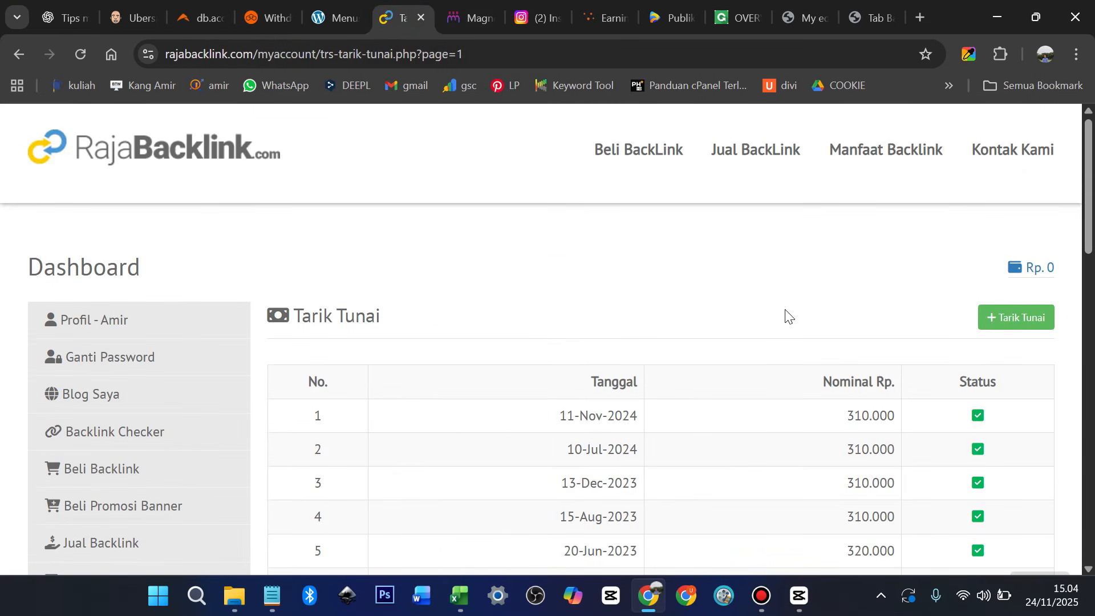
scroll(785, 315, "down", 3)
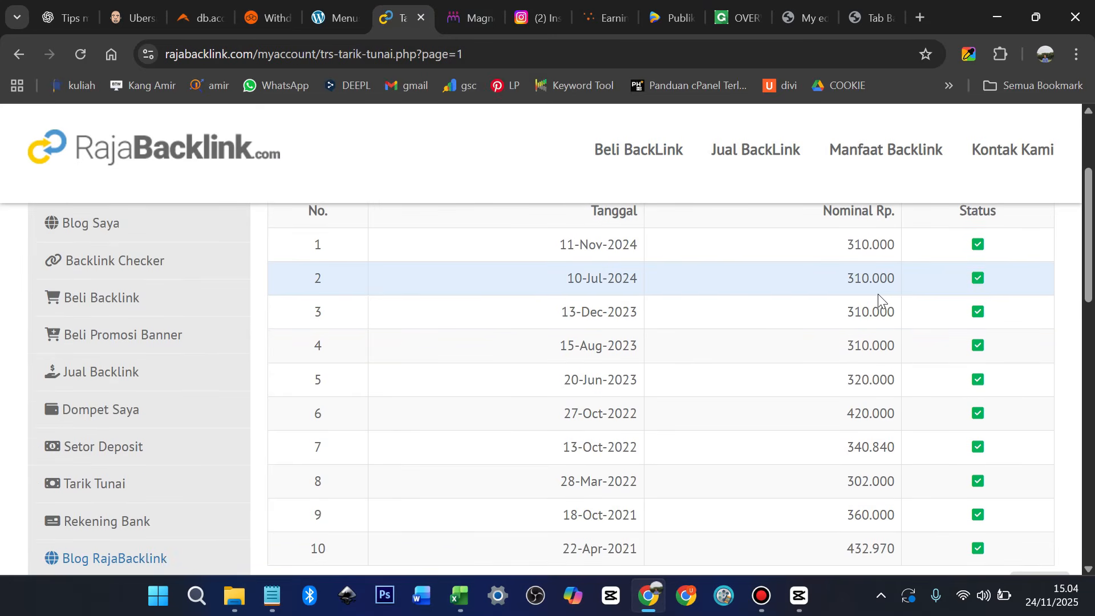
scroll(884, 295, "down", 2)
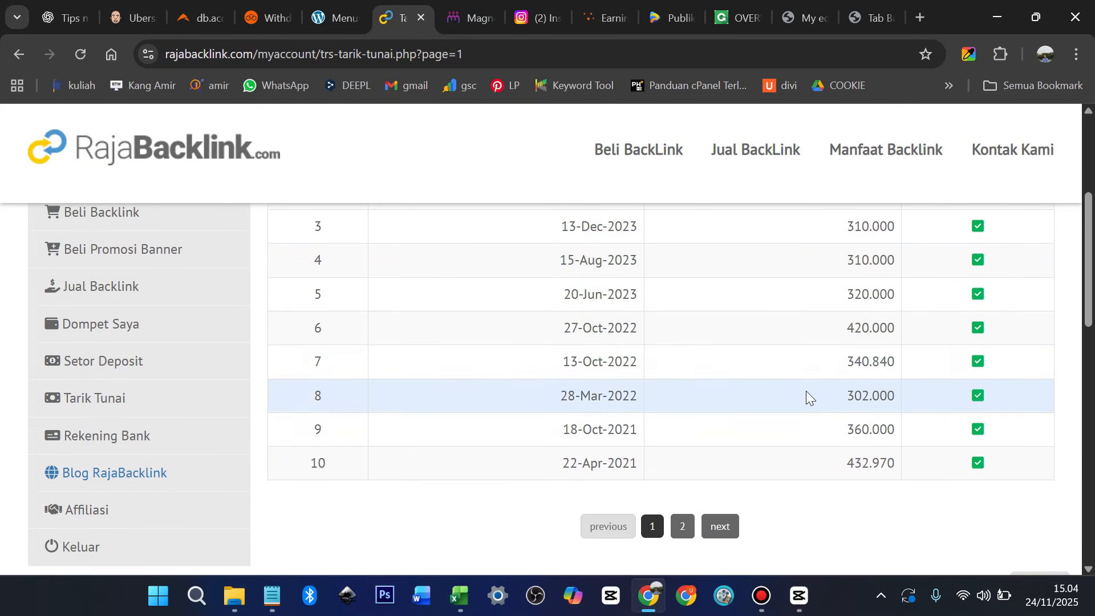
scroll(807, 394, "up", 1)
scroll(812, 395, "up", 1)
scroll(814, 399, "down", 2)
scroll(814, 399, "up", 3)
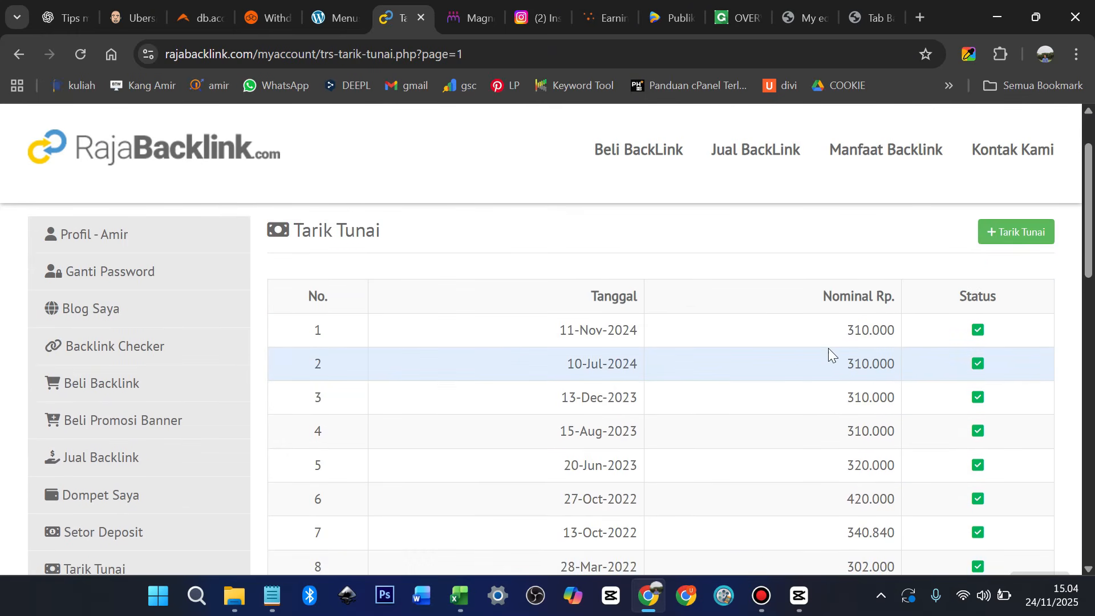
left_click(539, 13)
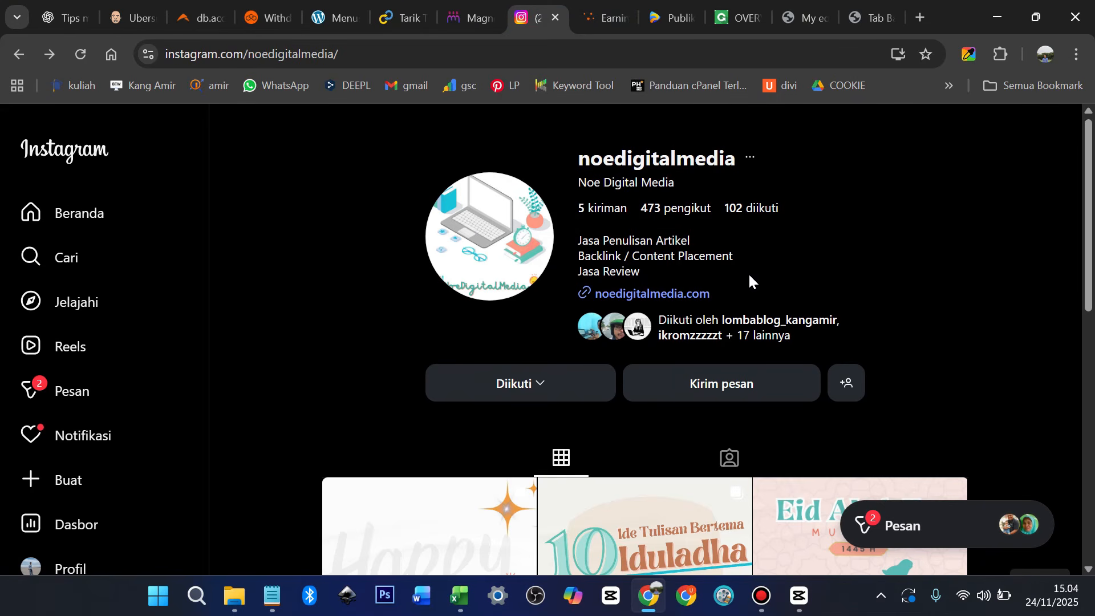
Open and close the Instagram profile's website link, then view the Intellifluence Earnings Summary
left_click(678, 297)
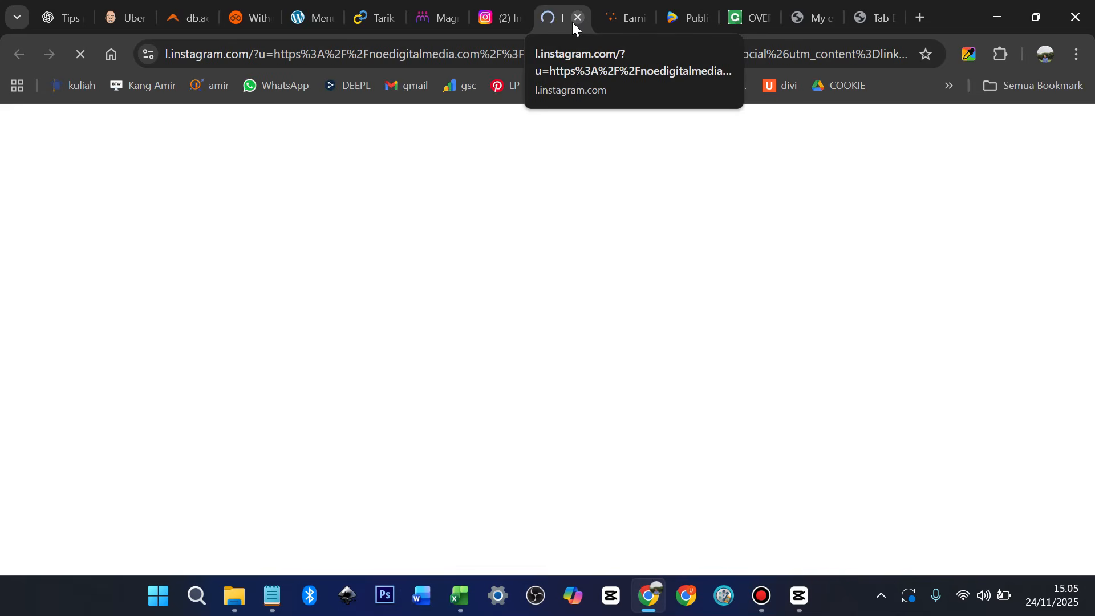
left_click(577, 19)
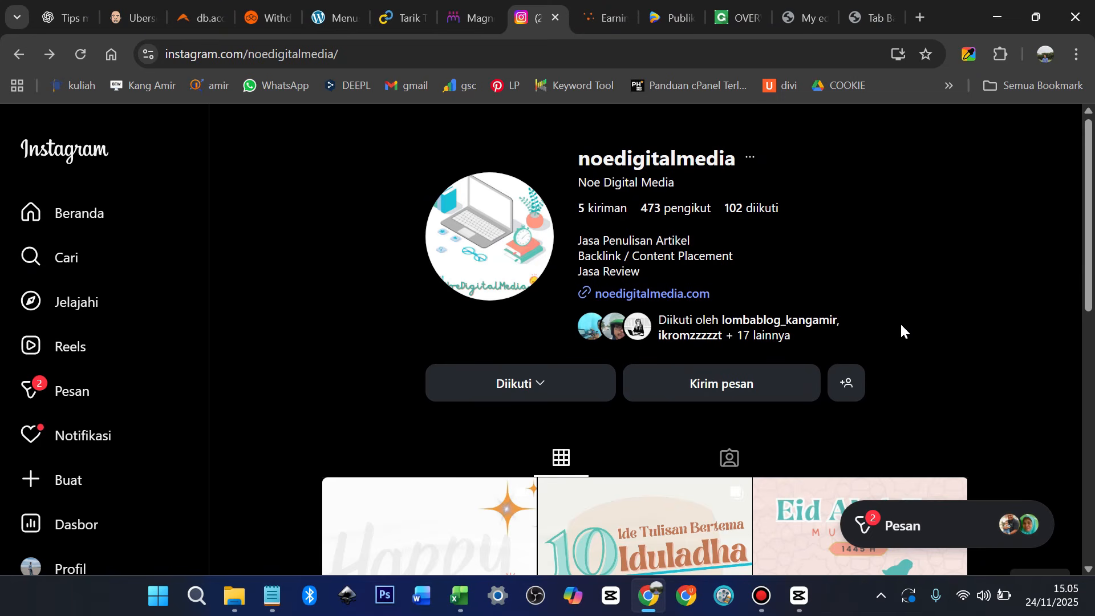
left_click(607, 19)
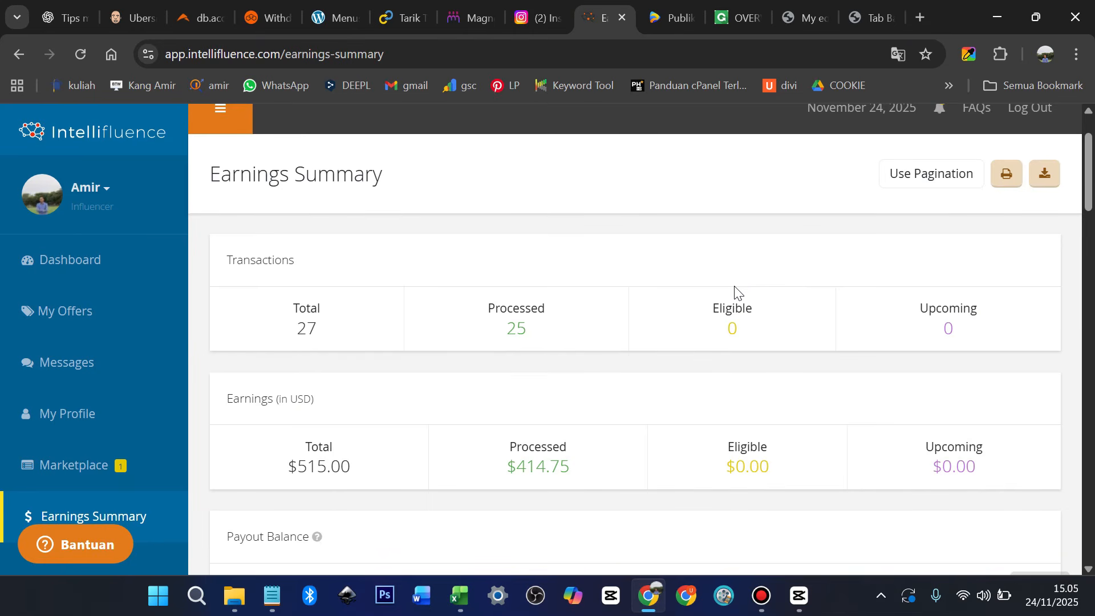
Review Intellifluence's earnings: 27 transactions totalling $515.00, then switch to the PublikasiMedia homepage
scroll(713, 300, "down", 1)
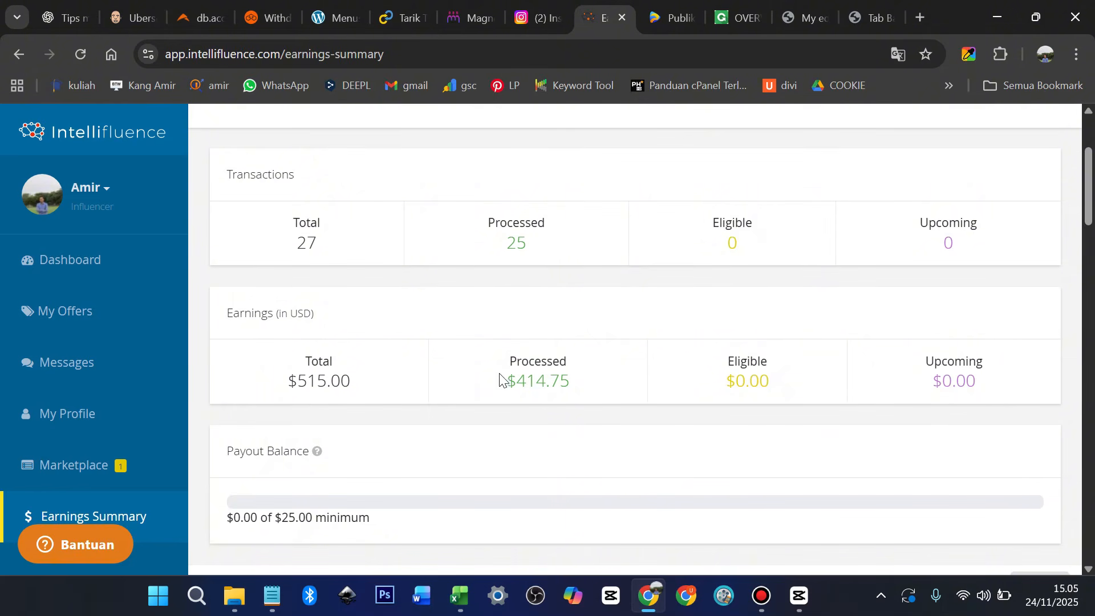
scroll(648, 368, "down", 5)
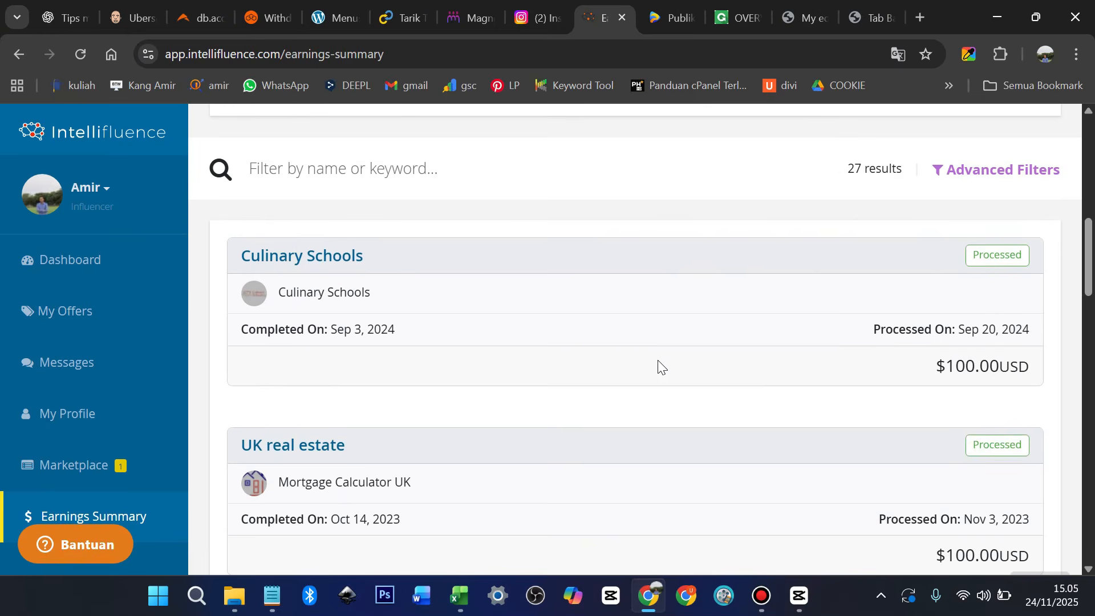
scroll(1001, 376, "down", 4)
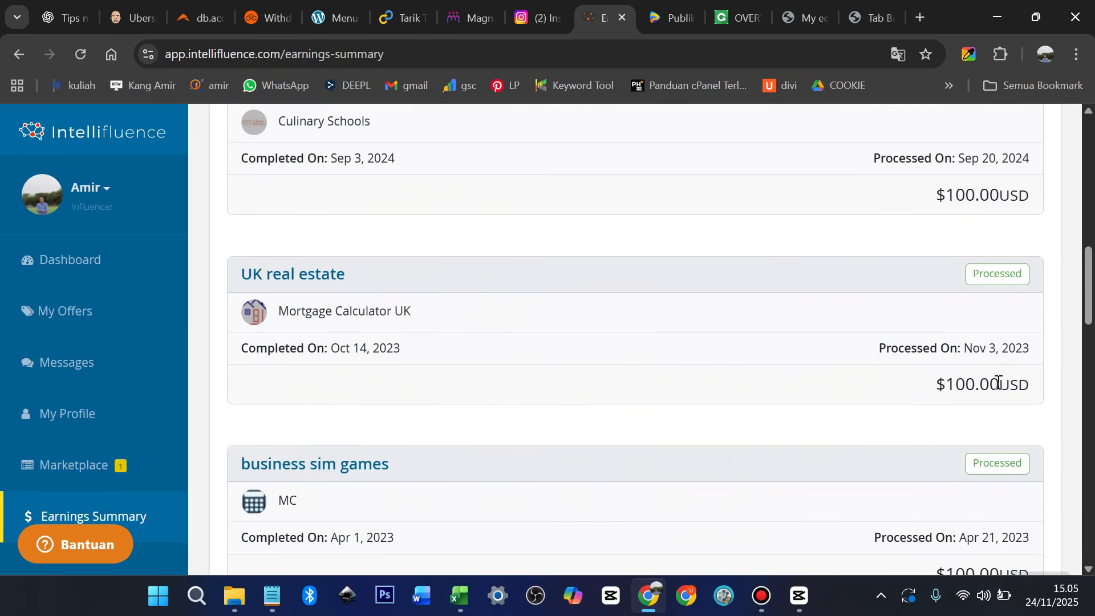
scroll(986, 399, "down", 3)
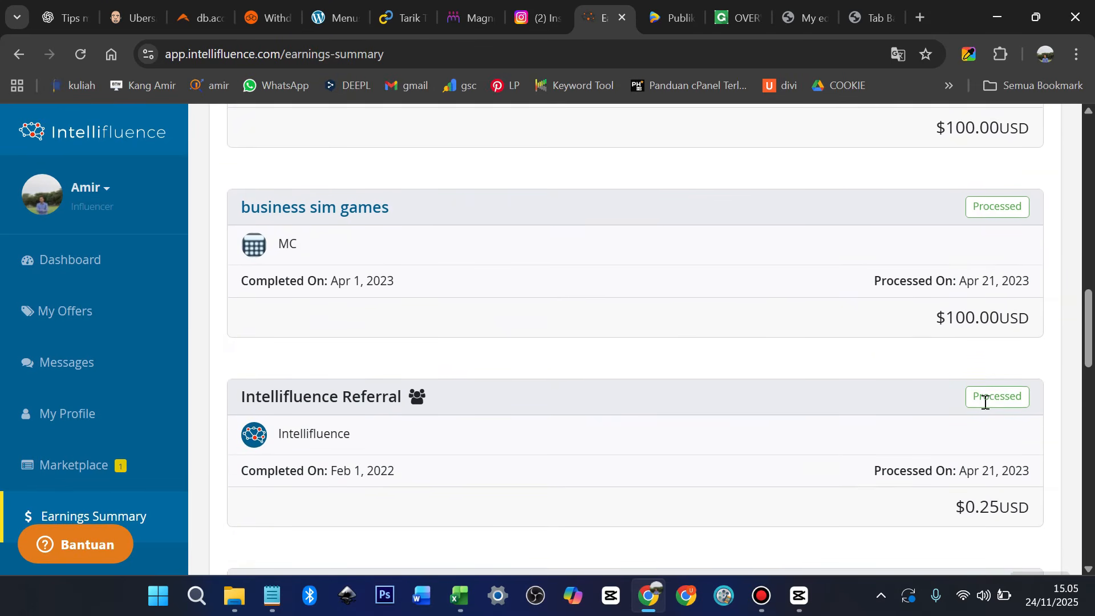
scroll(984, 401, "down", 4)
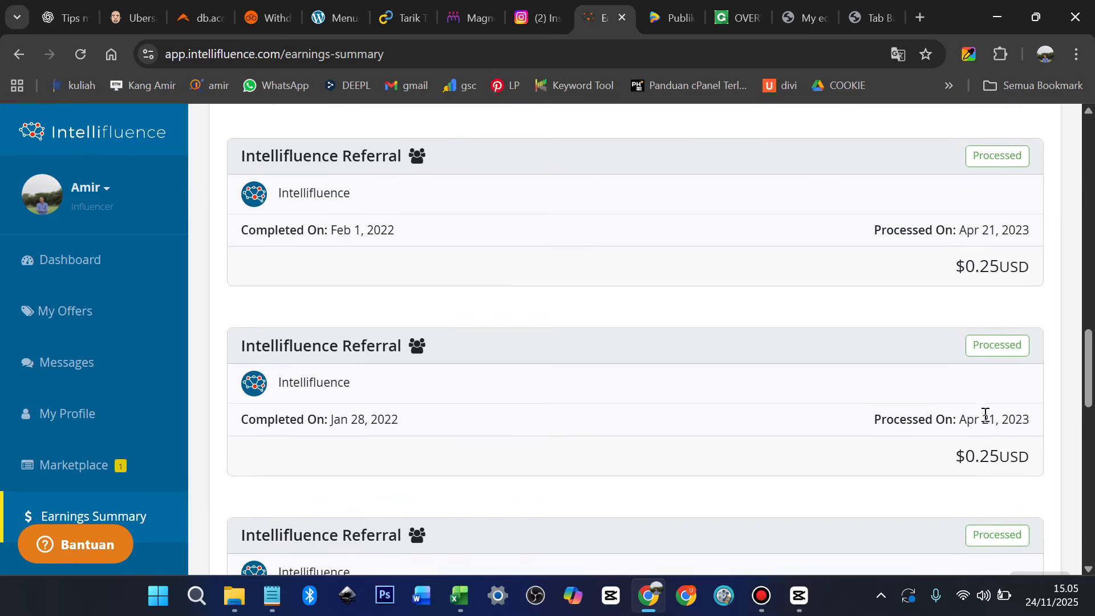
scroll(987, 423, "down", 4)
scroll(985, 422, "up", 20)
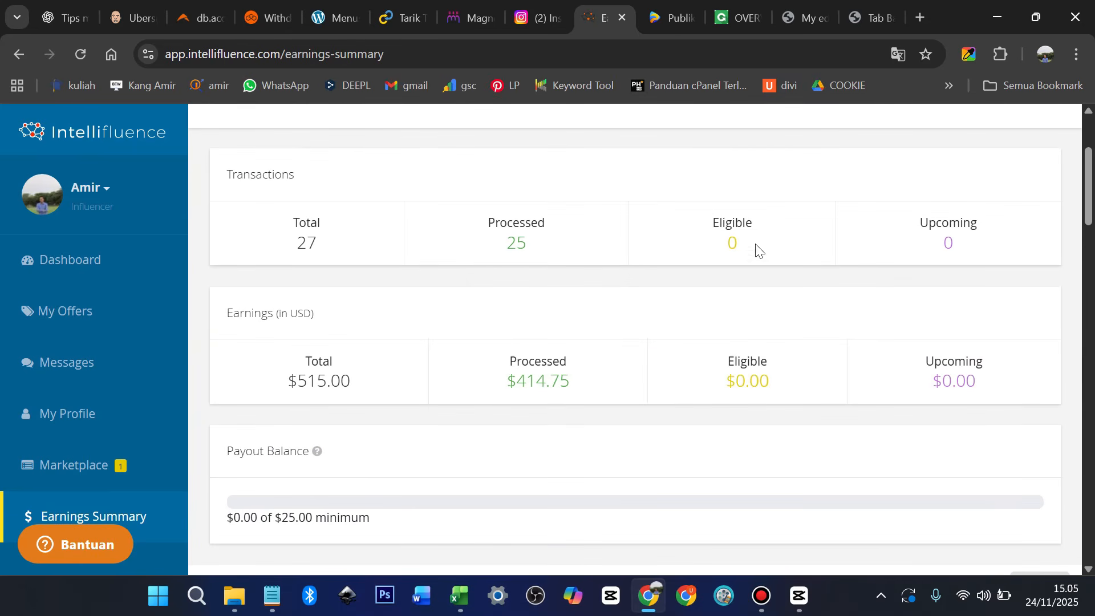
left_click(666, 19)
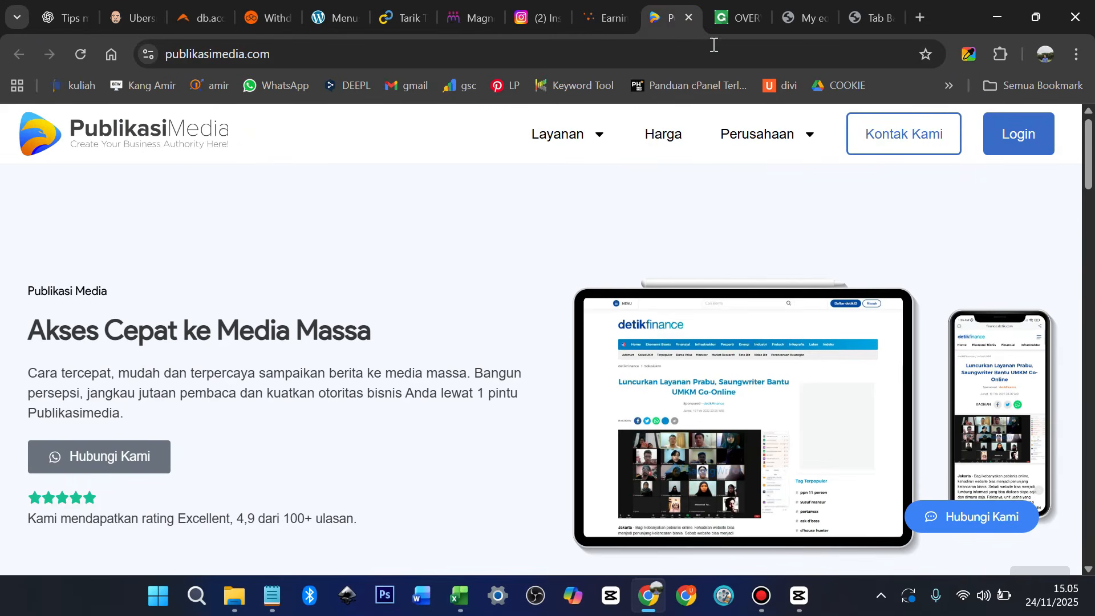
View the eduNitas Affiliator page of paid 200000 referral fees, then start a blank new tab
left_click(799, 19)
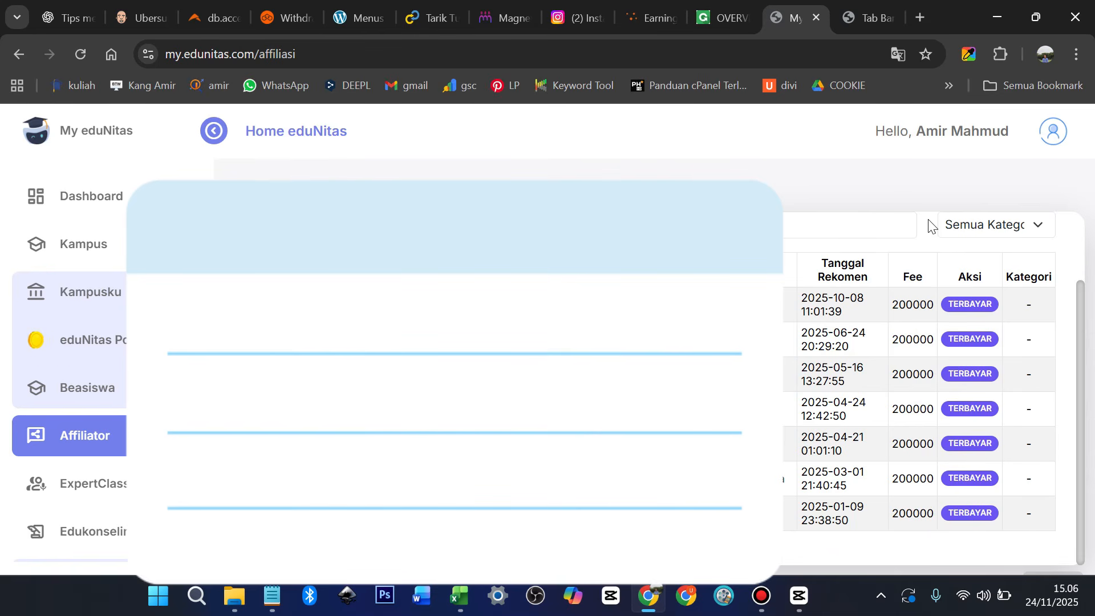
left_click(872, 11)
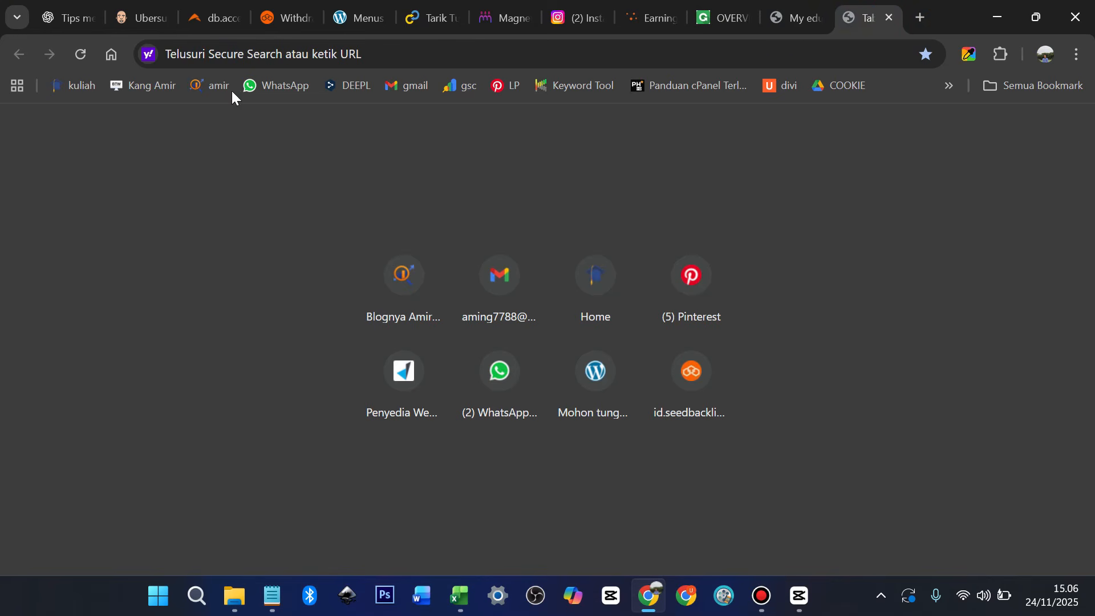
Load the blog homepage from the bookmarks bar and collapse its bottom anchor ad
left_click(152, 86)
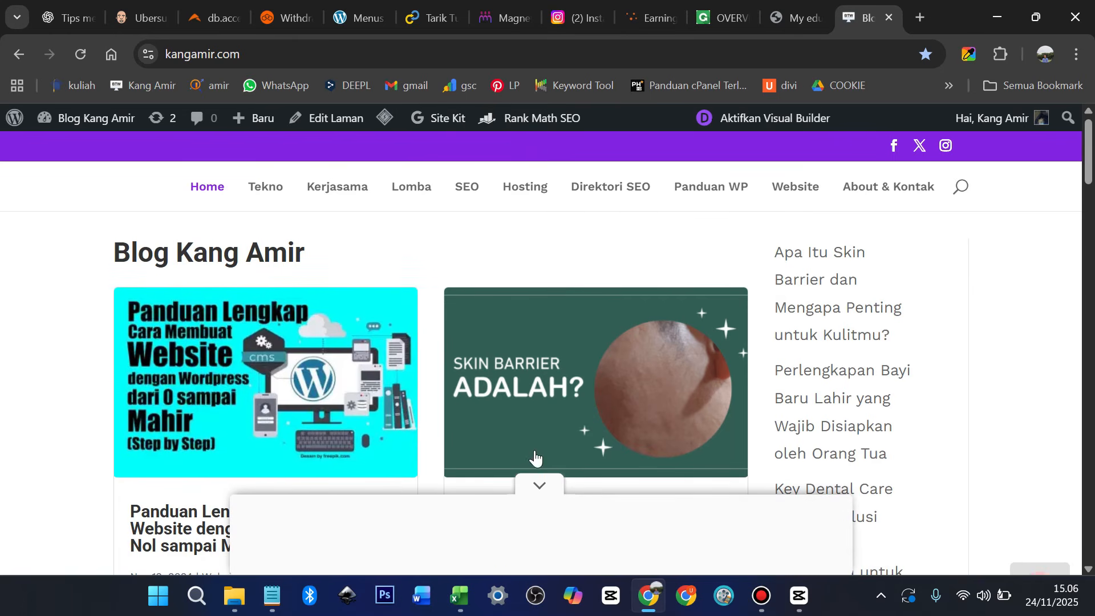
left_click(537, 482)
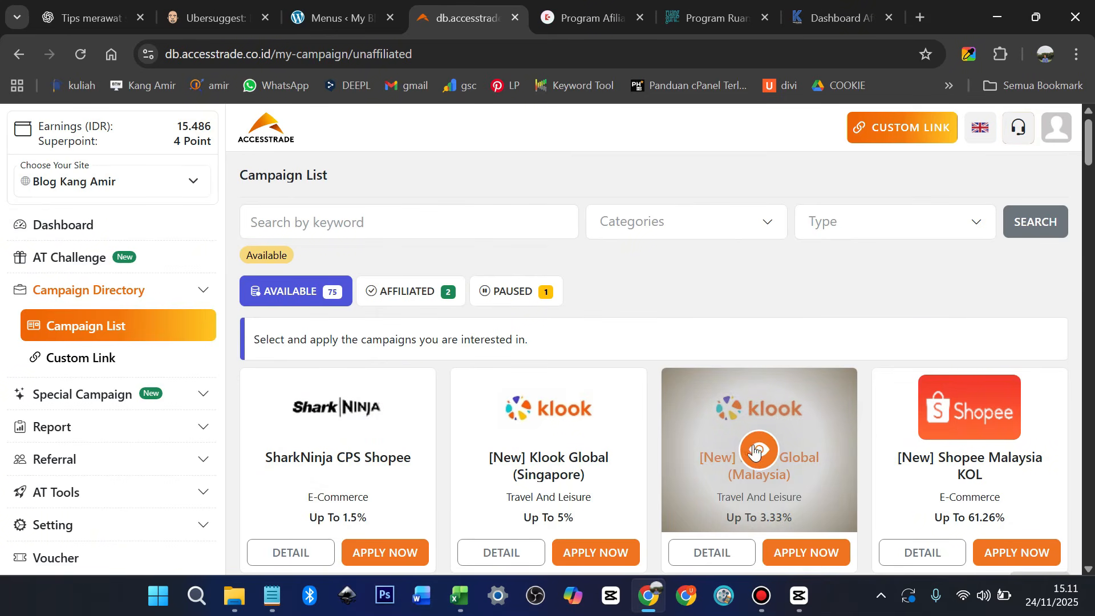
Browse Accesstrade campaigns and list the affiliated ones, Blibli CPS and Lazada Indonesia KOL, then go to Eitheme
scroll(693, 303, "down", 3)
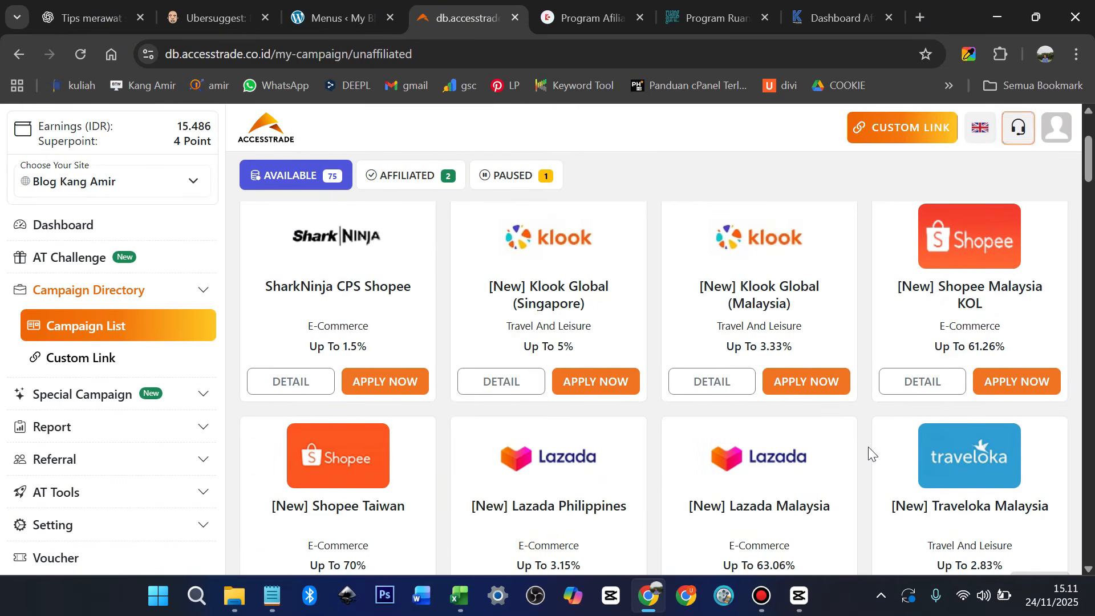
scroll(868, 447, "down", 2)
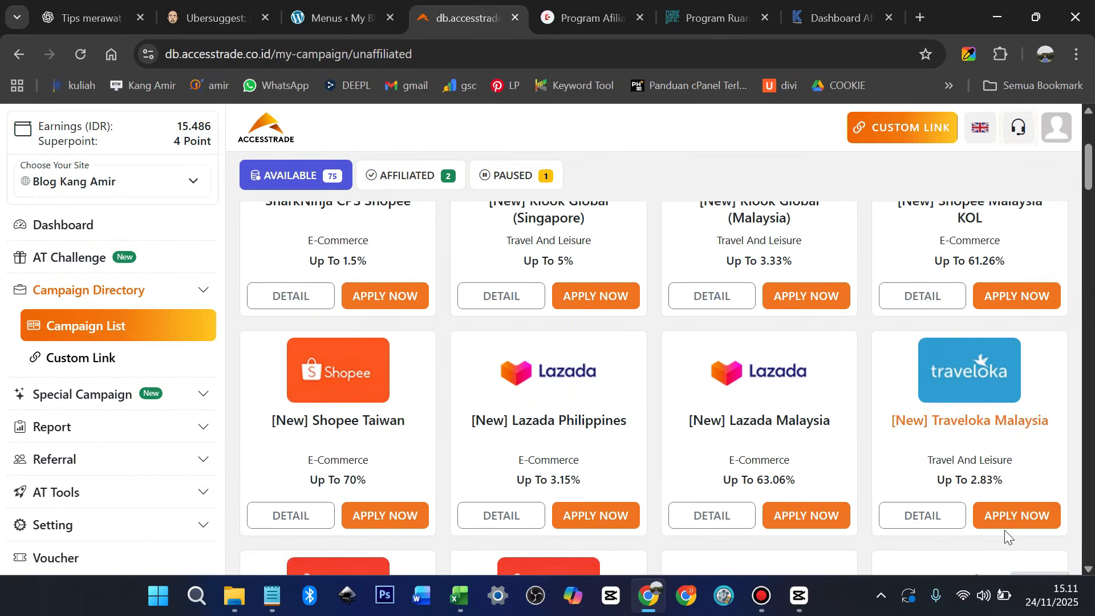
scroll(1002, 533, "down", 1)
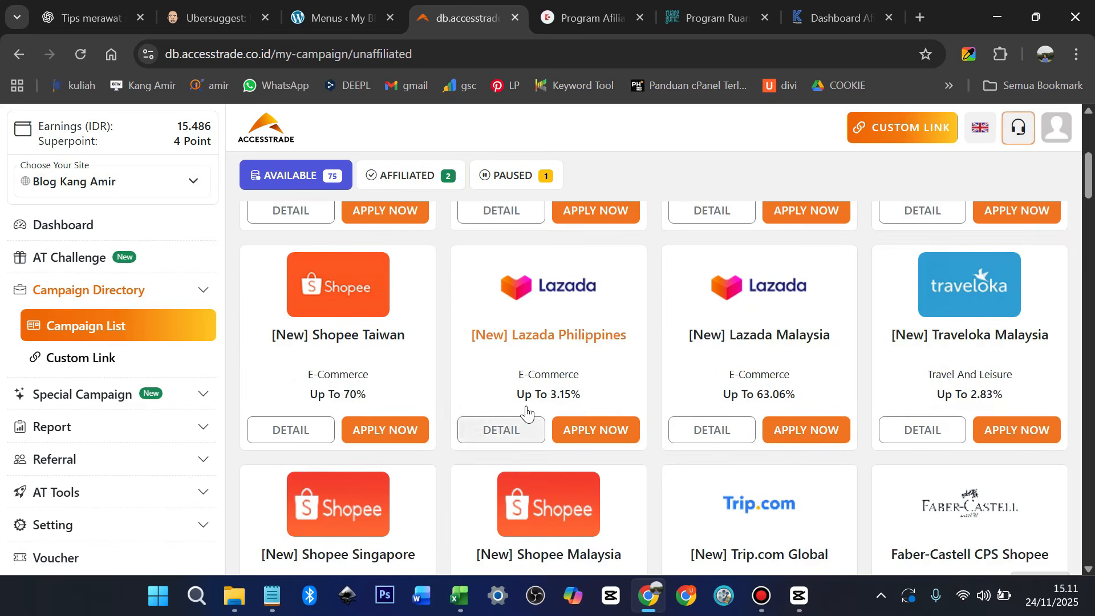
scroll(525, 416, "up", 5)
left_click(412, 293)
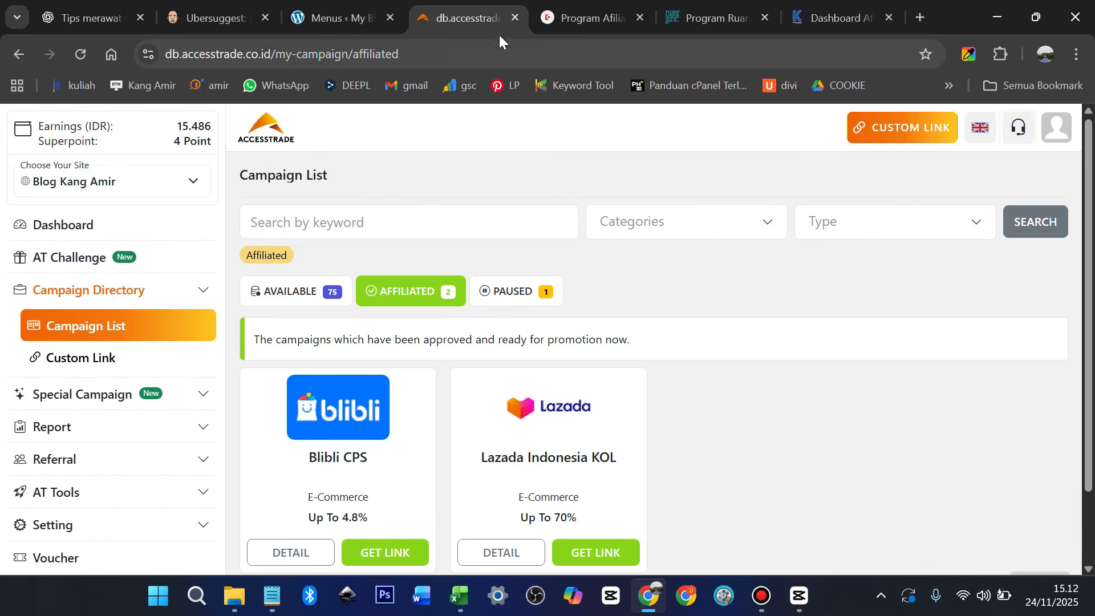
left_click(570, 18)
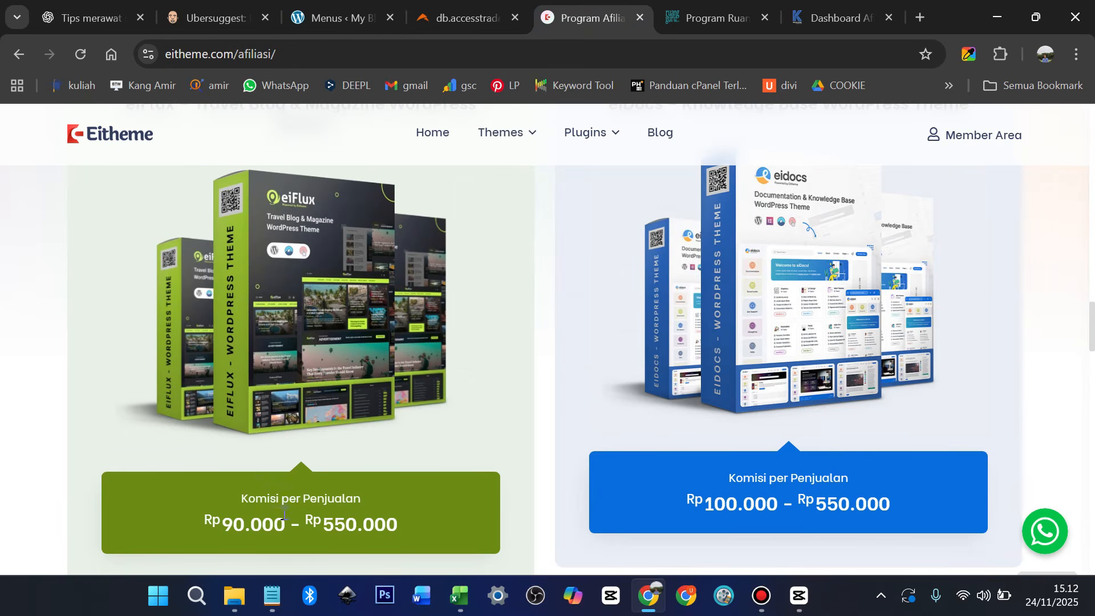
Read Eitheme's per-sale theme commissions down to the affiliate FAQ, then move to Ruangguru's affiliate page
scroll(736, 464, "down", 8)
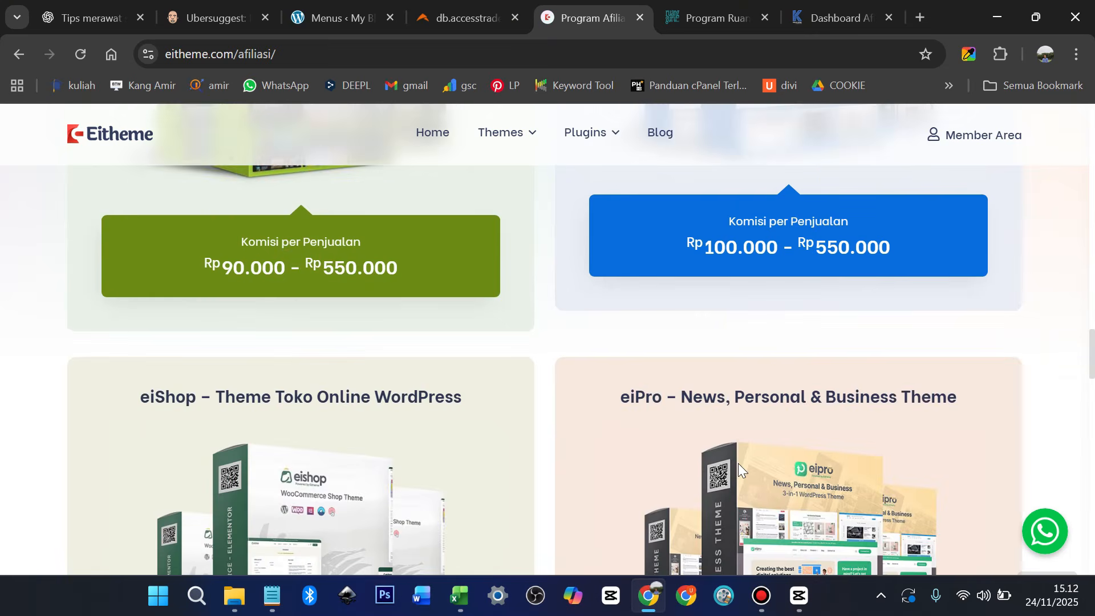
scroll(272, 425, "down", 2)
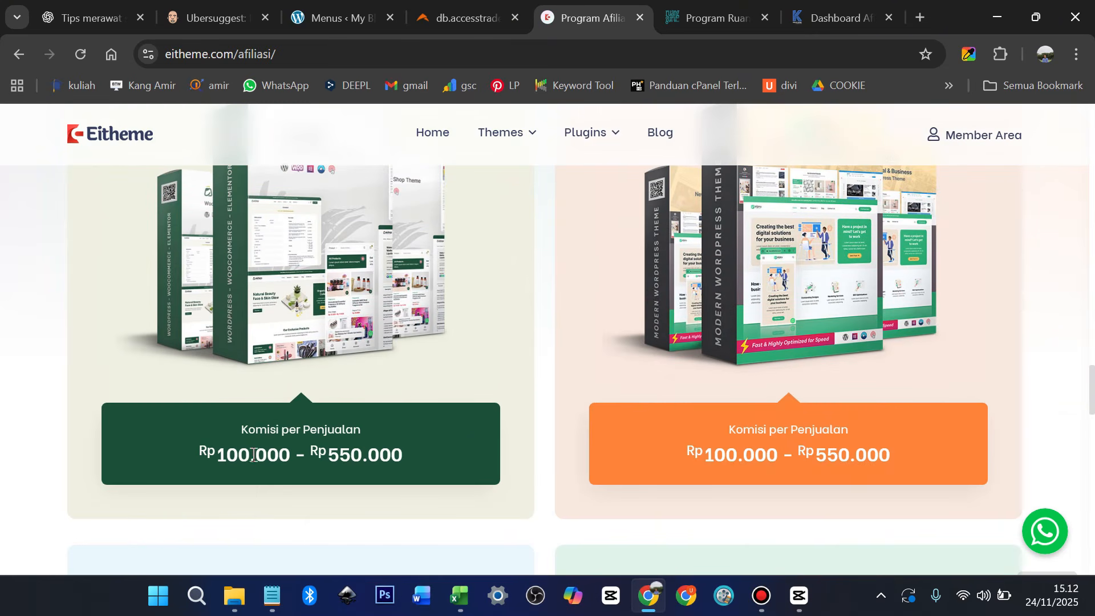
scroll(776, 458, "down", 8)
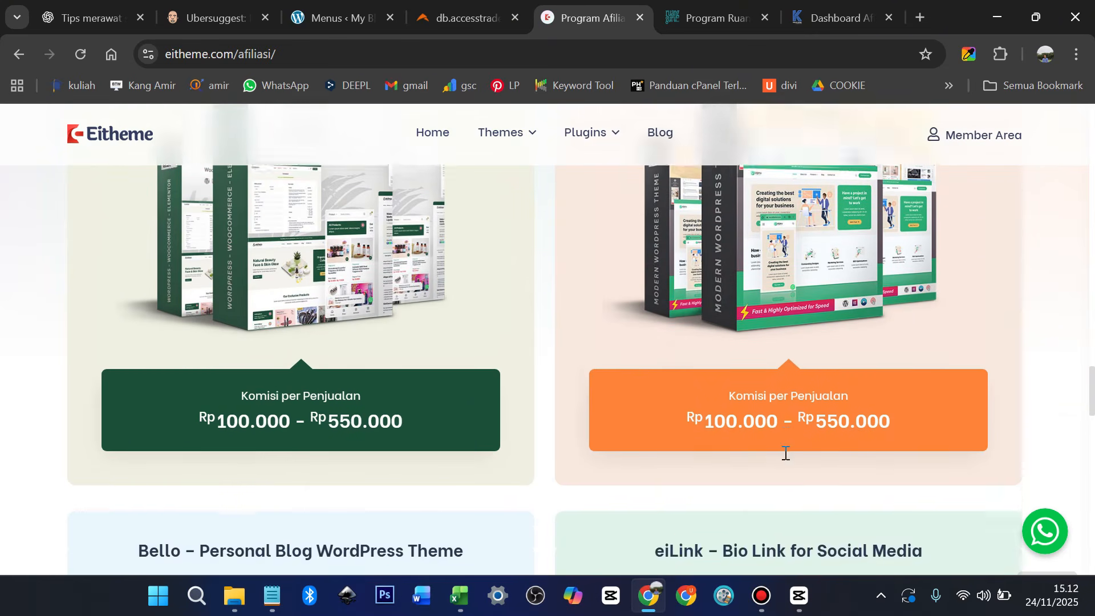
scroll(784, 453, "down", 7)
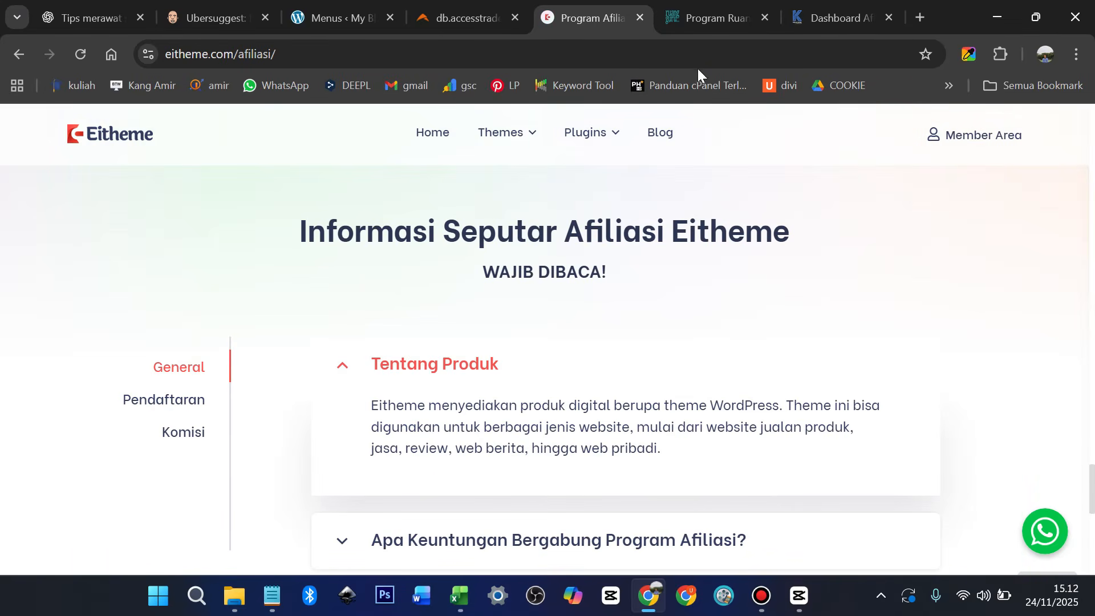
left_click(693, 19)
scroll(456, 307, "up", 3)
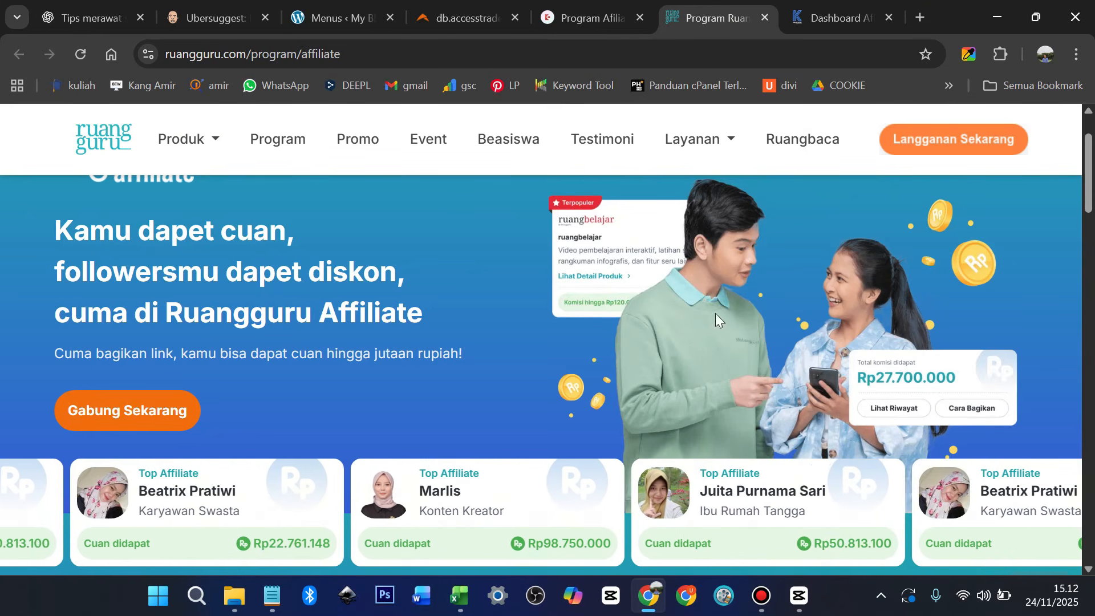
Review Kelas.work's latest classes, 20% subscription and 10% bootcamp commissions, then go to Habiskerja's affiliate page
left_click(837, 13)
scroll(616, 336, "up", 2)
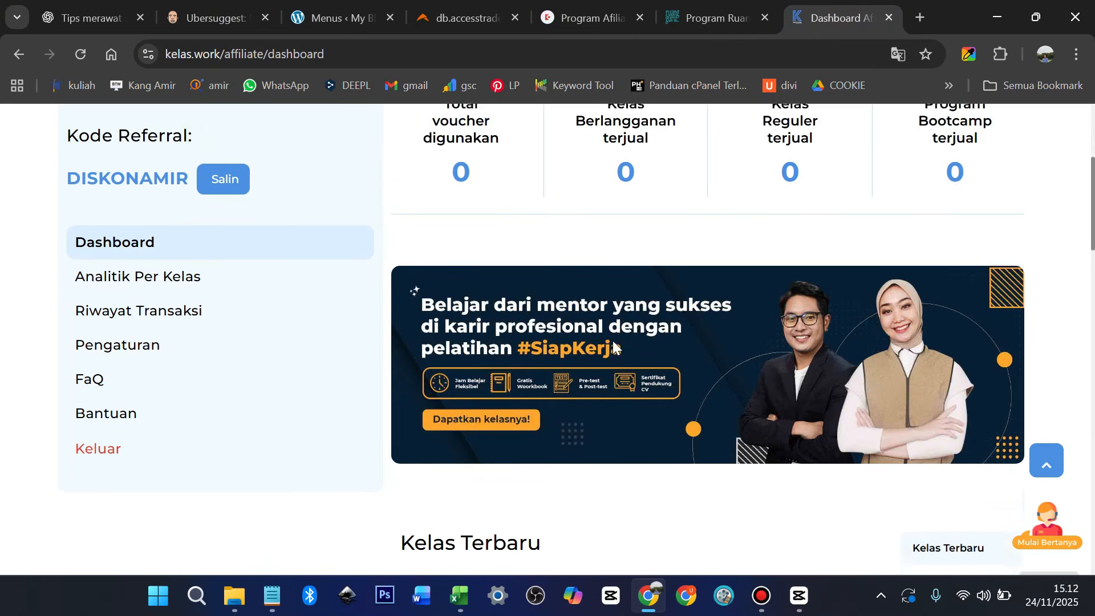
scroll(614, 341, "down", 2)
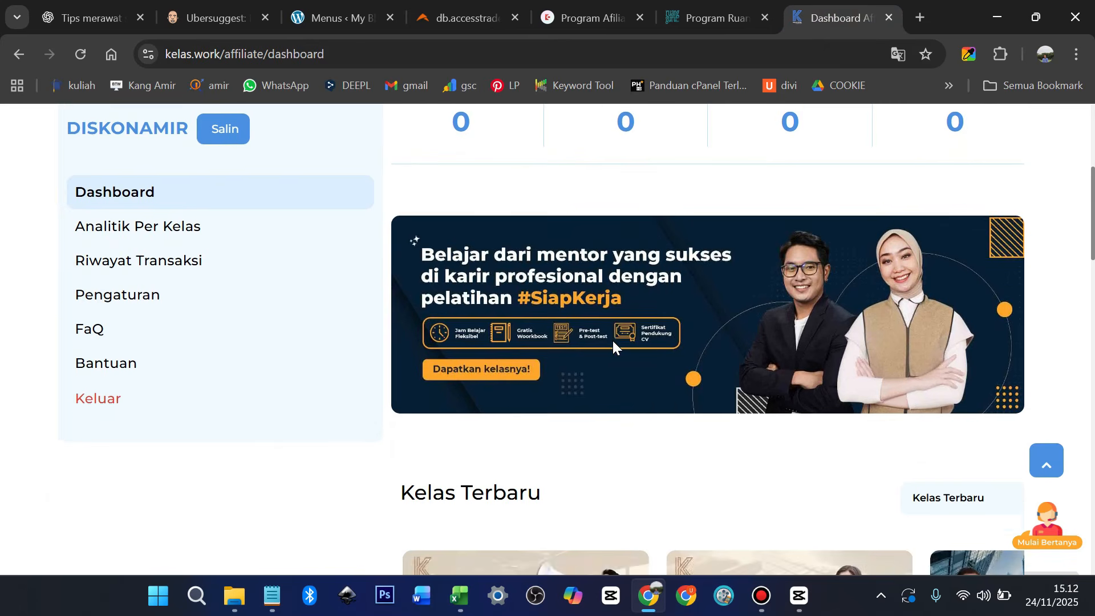
scroll(612, 340, "down", 8)
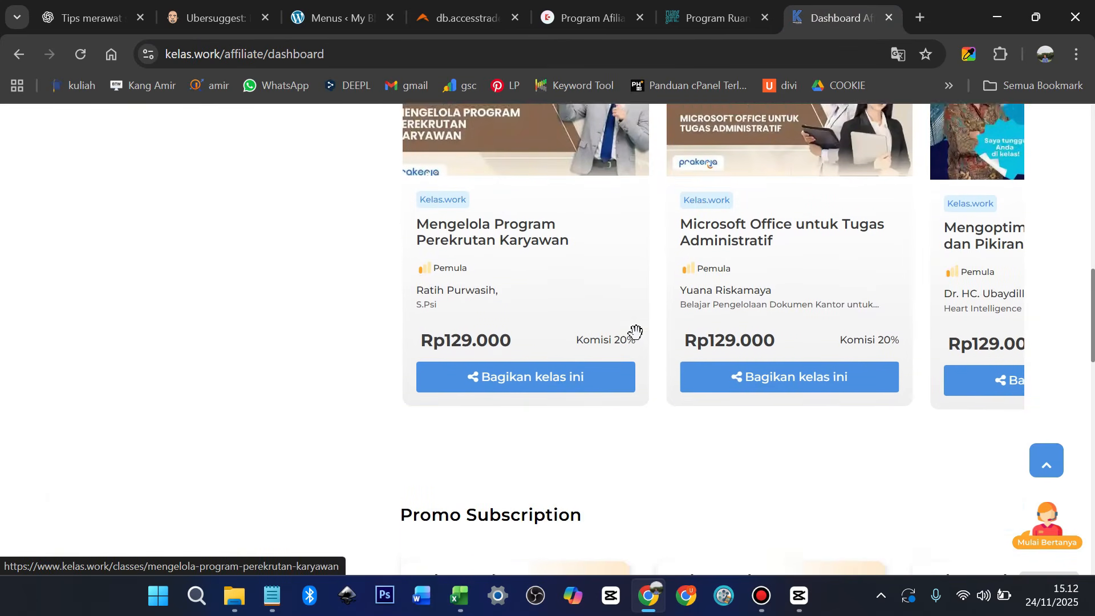
scroll(571, 337, "up", 3)
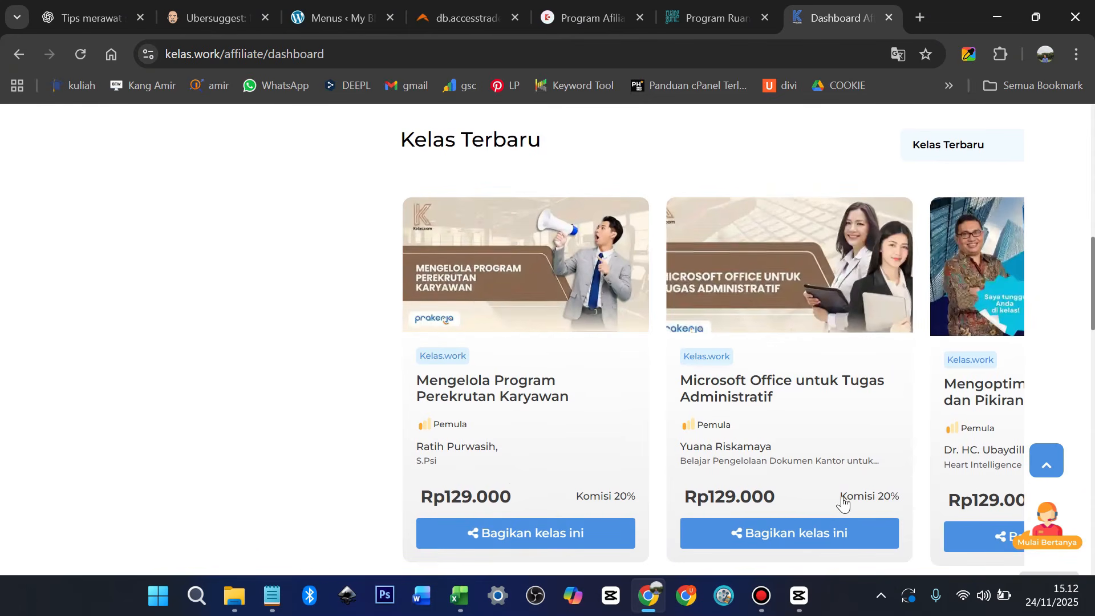
scroll(741, 464, "down", 2)
scroll(736, 460, "down", 7)
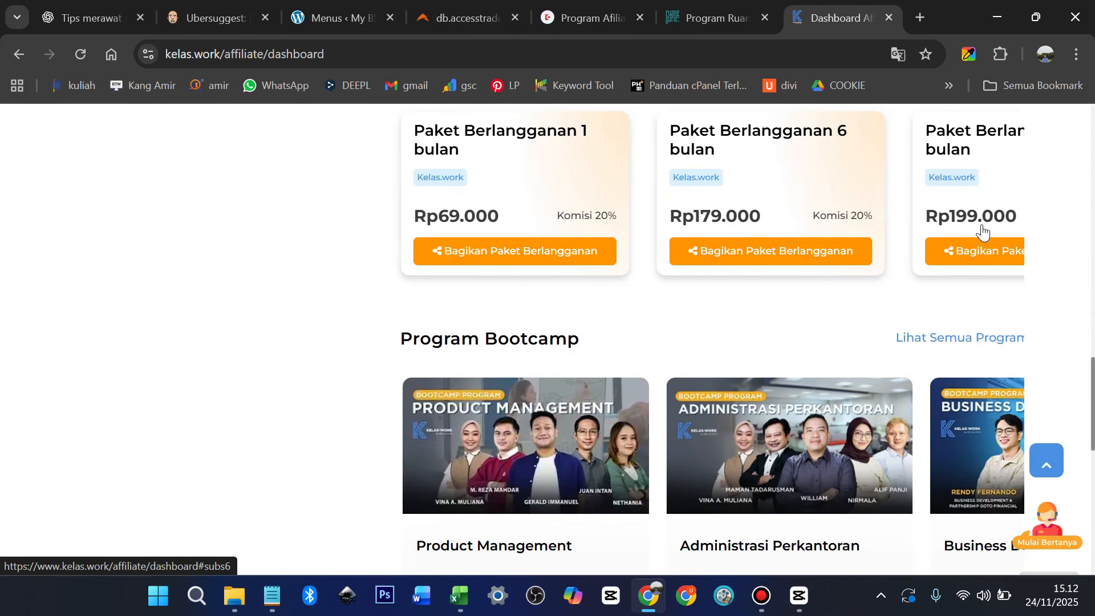
scroll(980, 231, "down", 2)
scroll(970, 228, "down", 3)
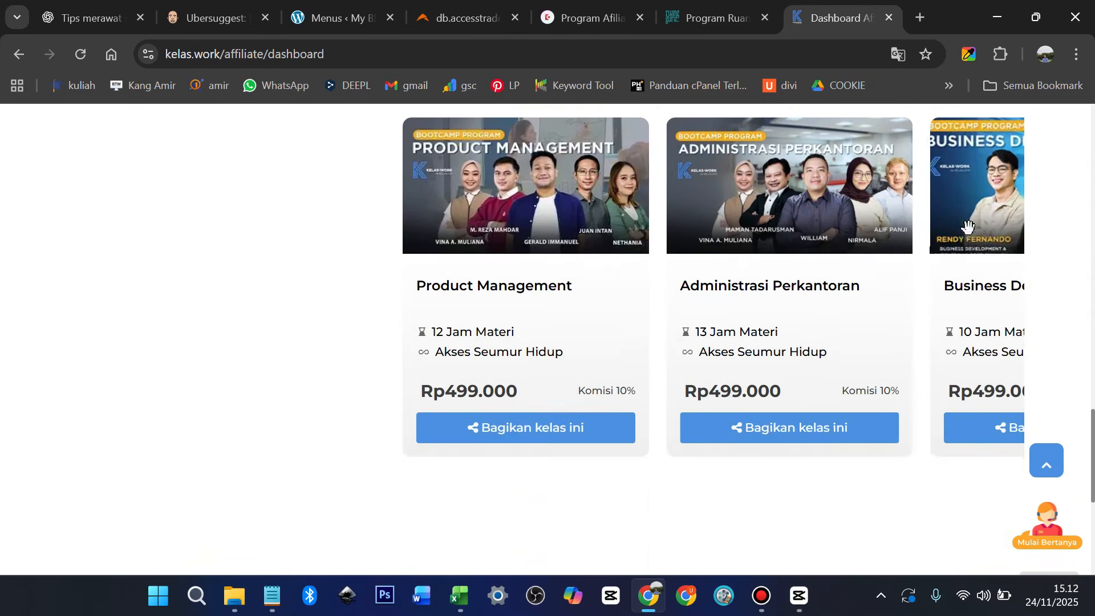
scroll(779, 388, "down", 3)
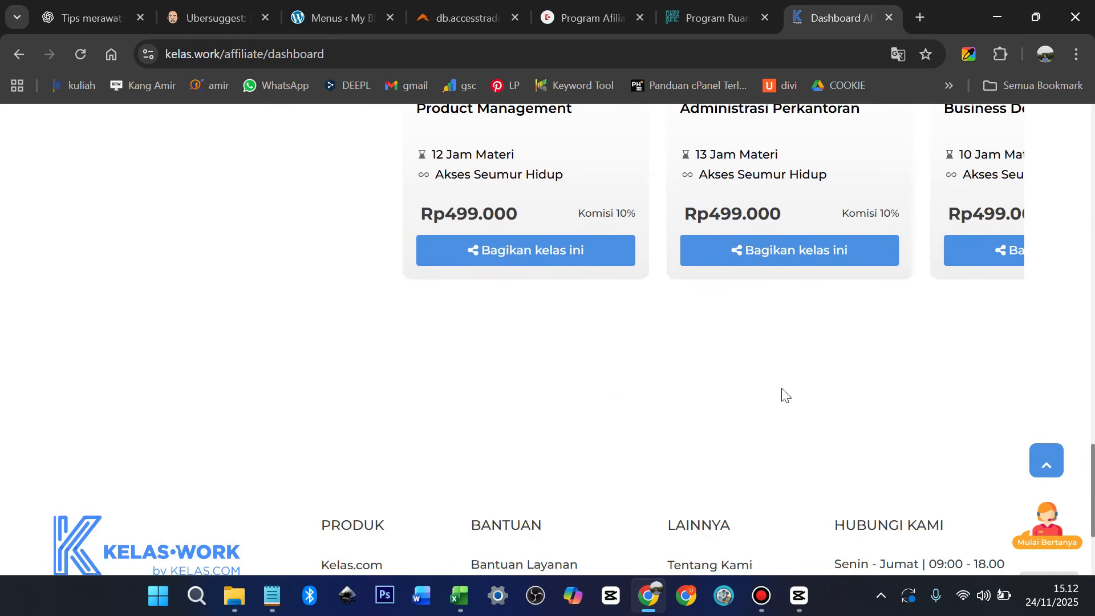
left_click(710, 564)
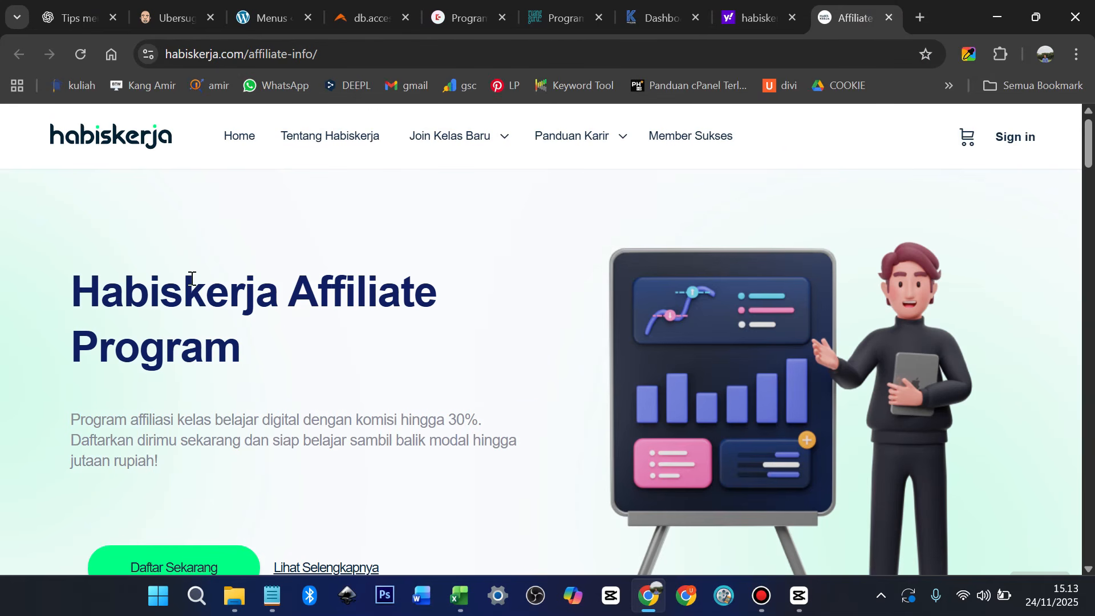
Read through Habiskerja's affiliate program information page
scroll(191, 278, "down", 3)
scroll(308, 268, "down", 1)
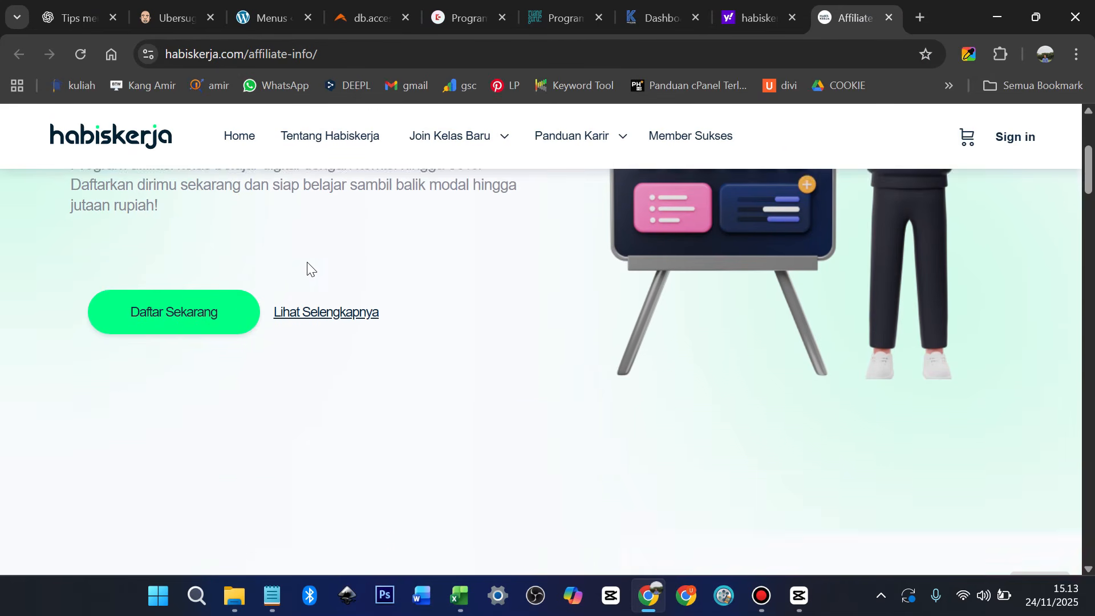
scroll(245, 328, "up", 3)
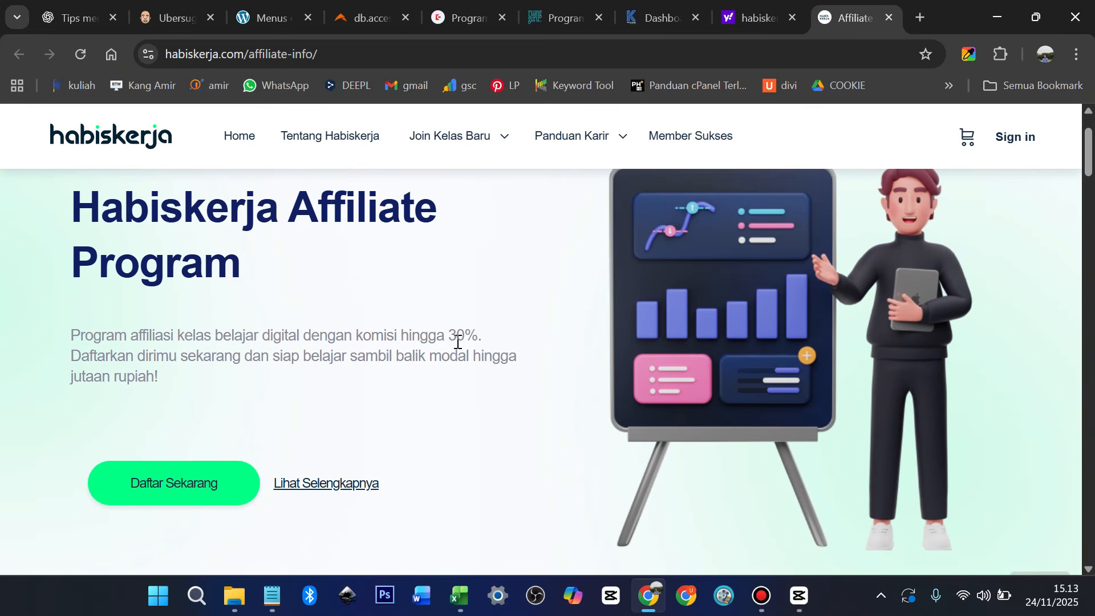
scroll(462, 348, "down", 10)
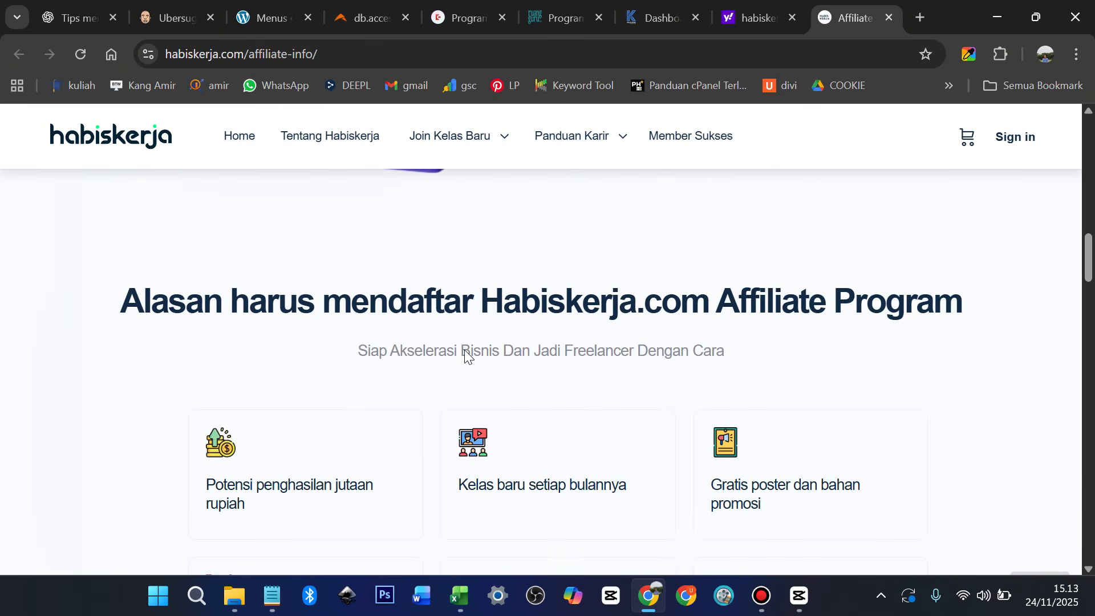
scroll(465, 350, "down", 10)
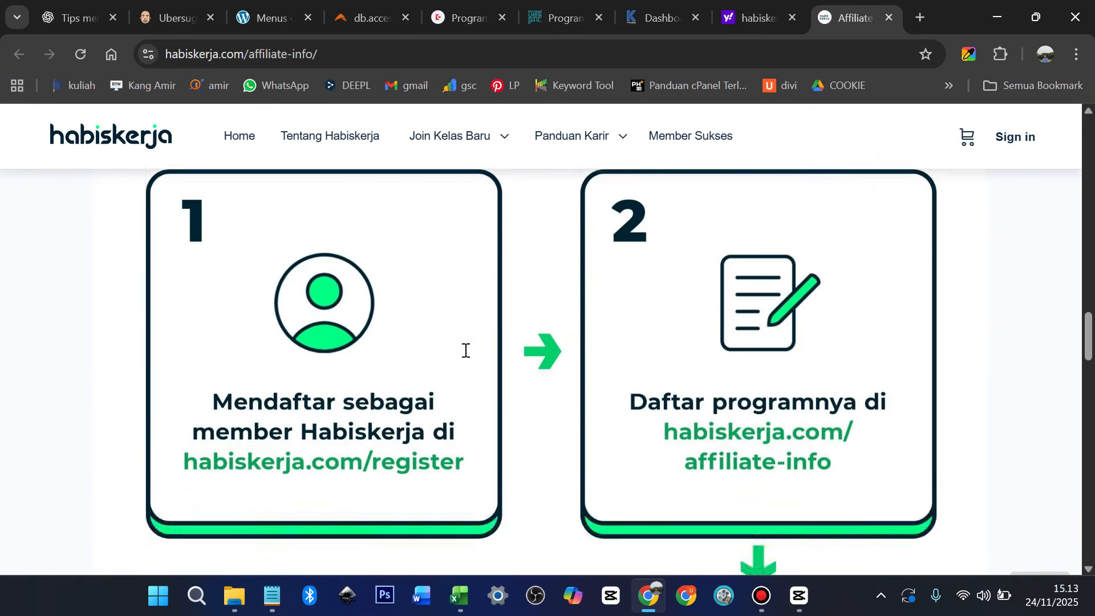
scroll(466, 350, "down", 10)
Go to Katalog Kelas under Join Kelas Baru and browse featured courses like Digital Marketing Fundamental at Rp99.000
mouse_move(461, 143)
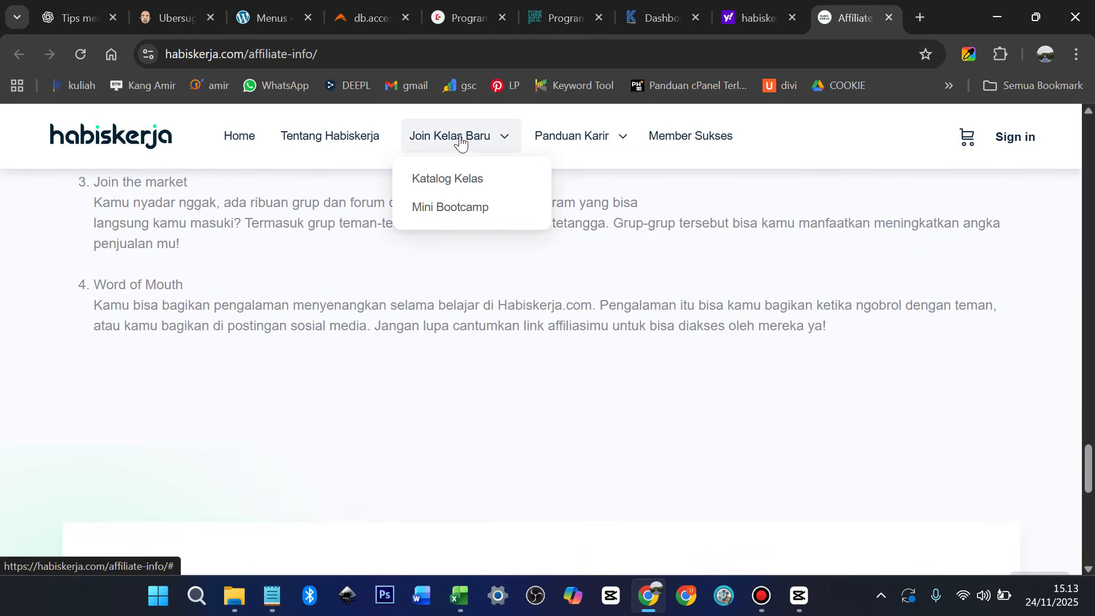
left_click(440, 184)
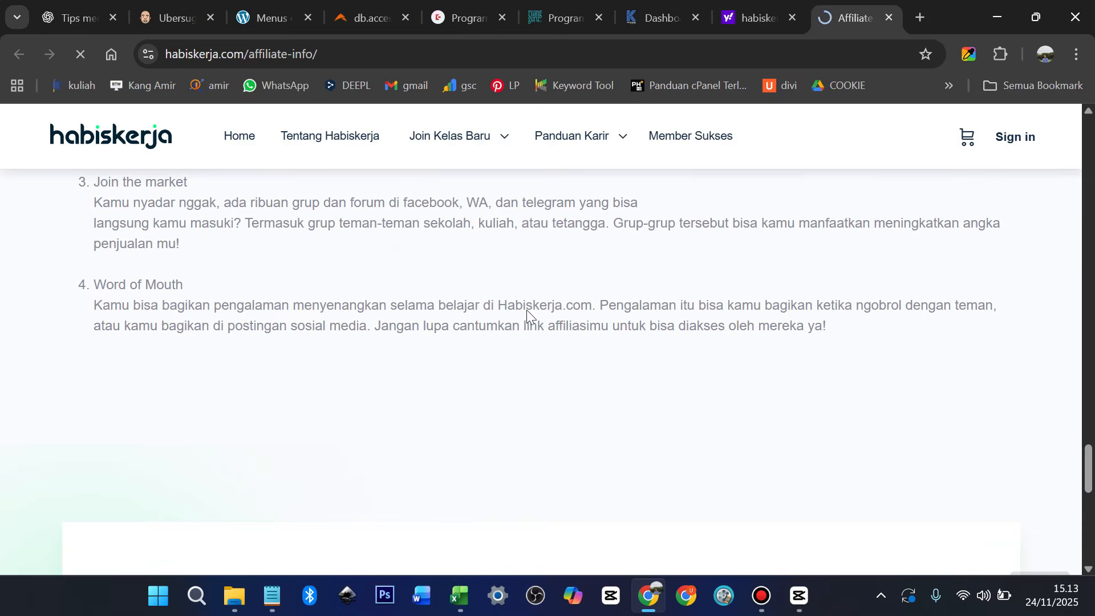
scroll(528, 297, "down", 8)
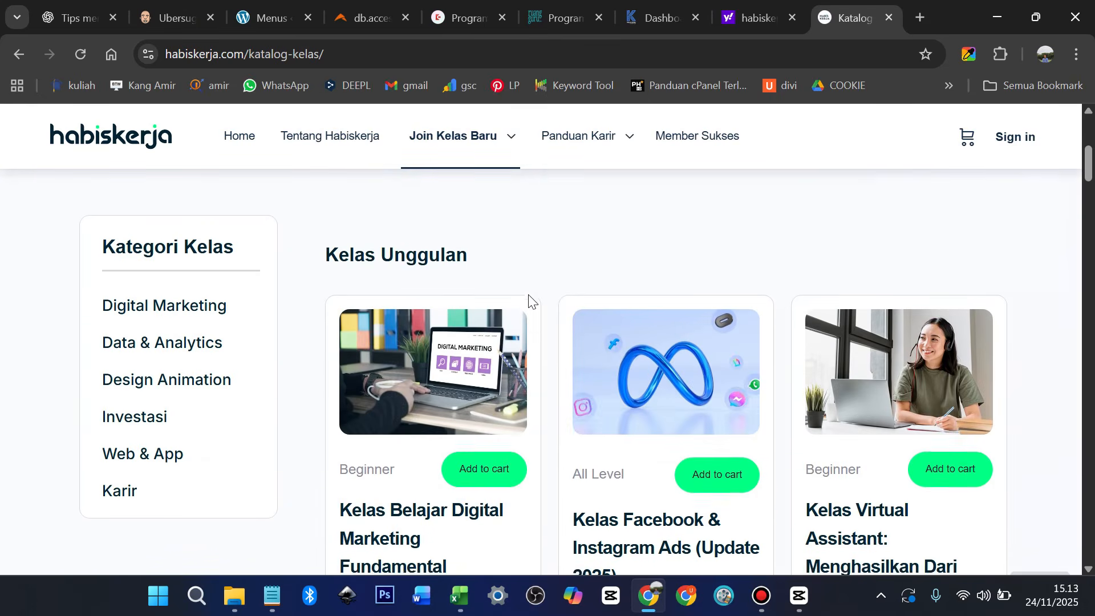
scroll(539, 305, "down", 6)
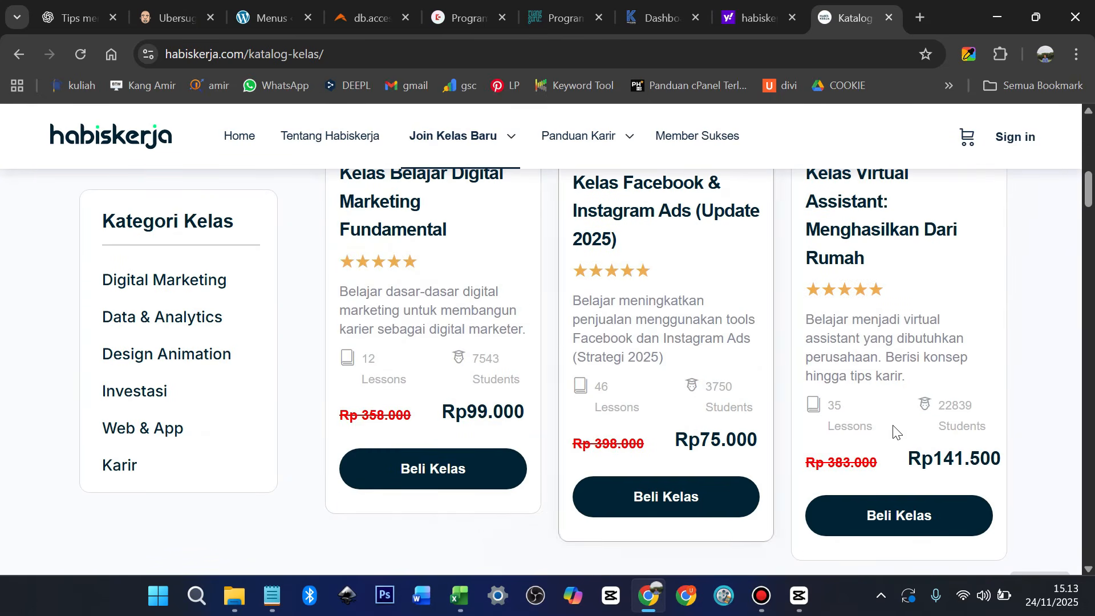
scroll(771, 442, "down", 3)
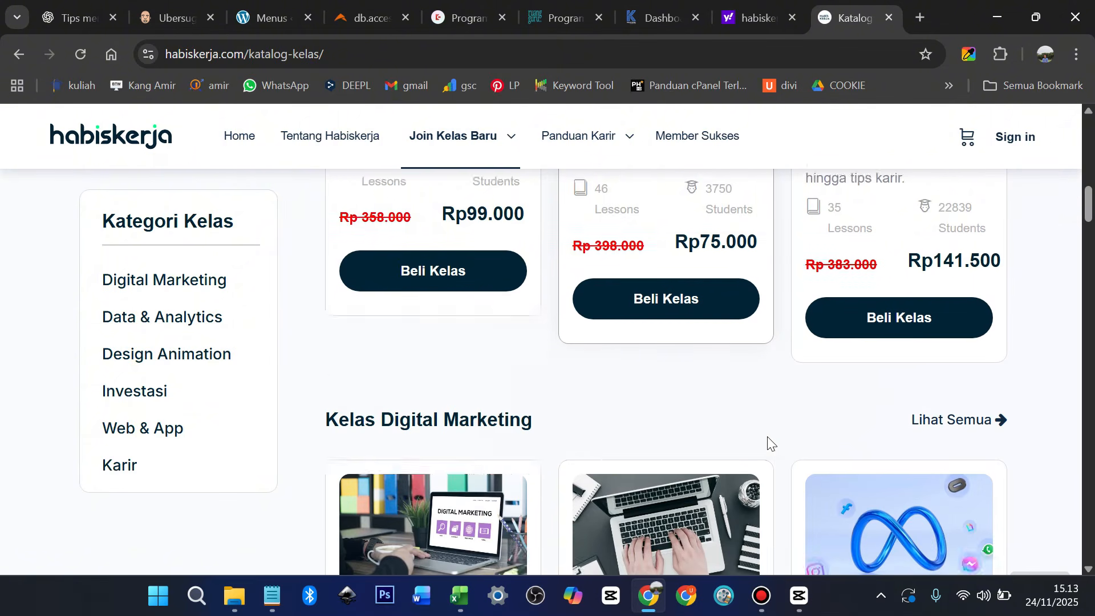
scroll(769, 443, "down", 9)
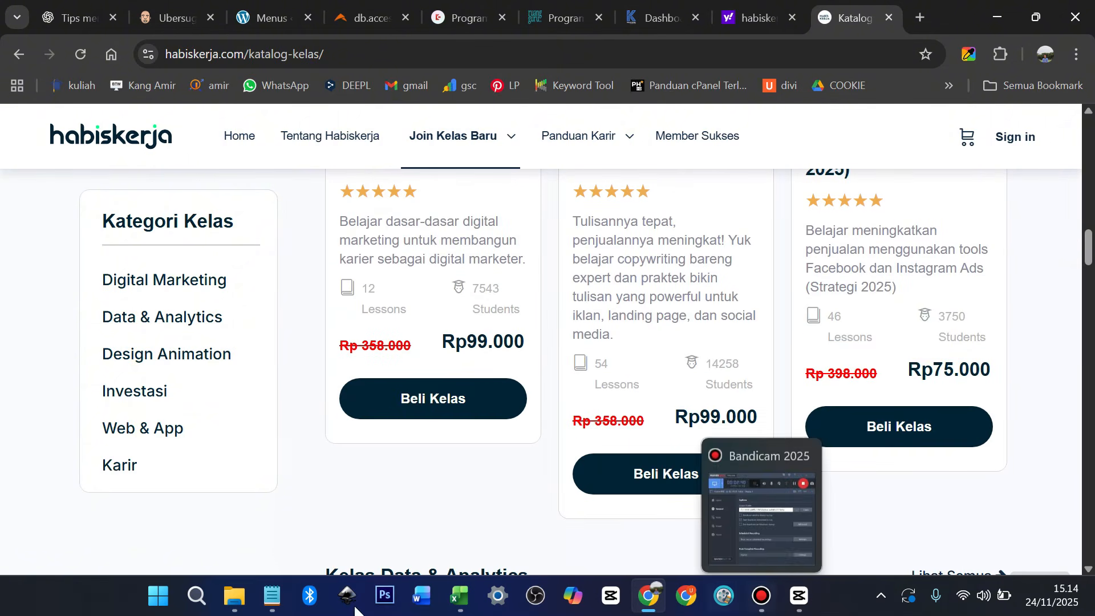
Load udemy.com from the address bar suggestion for 'ud' and dismiss the Google sign-in prompt
left_click(671, 54)
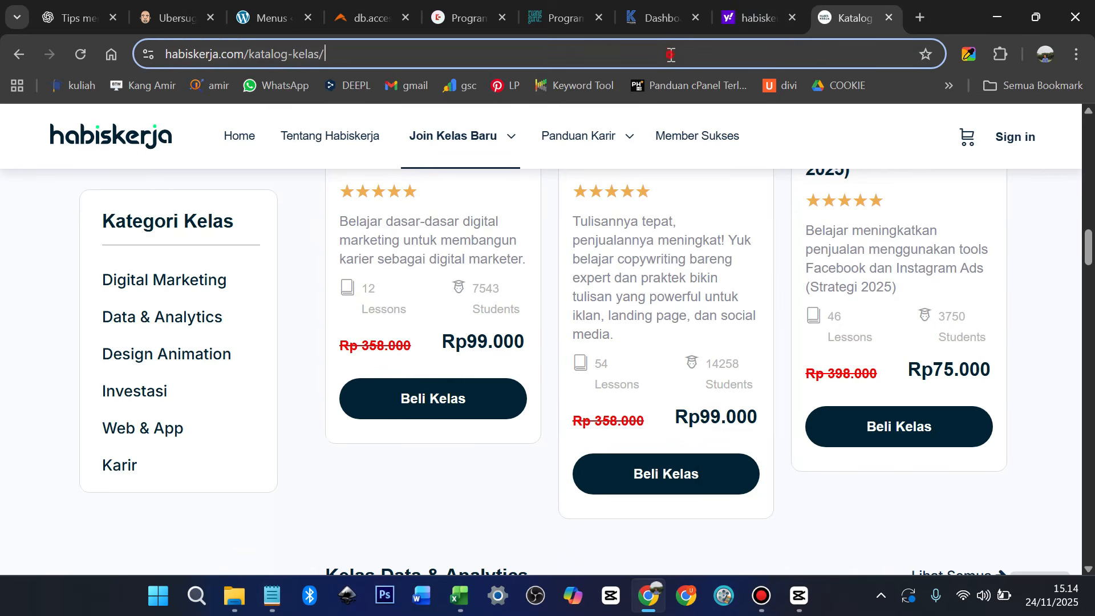
type("ud")
key("Return")
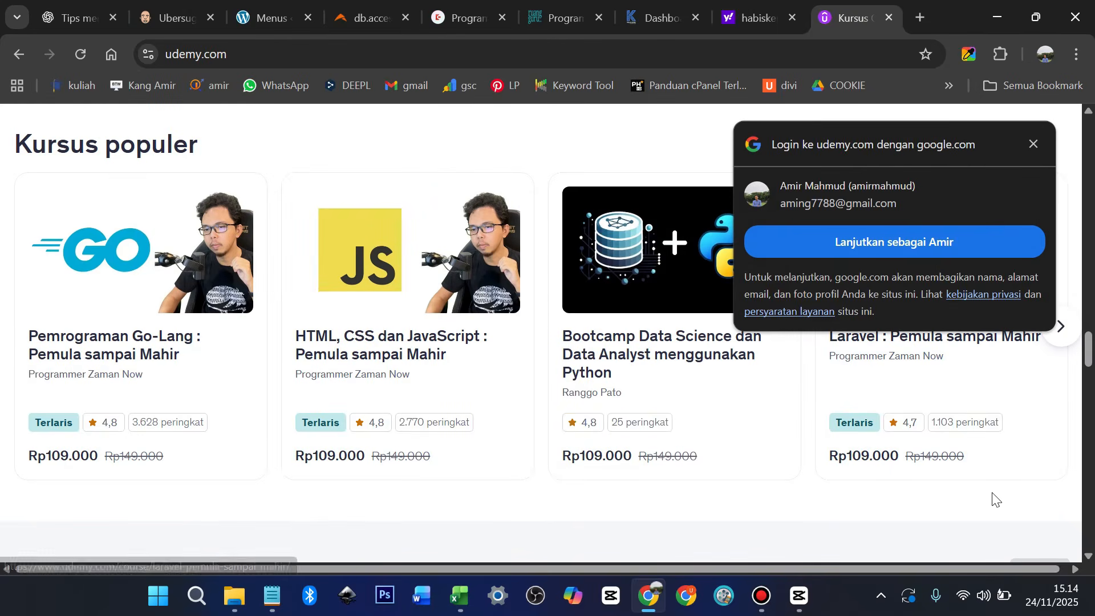
left_click(1034, 147)
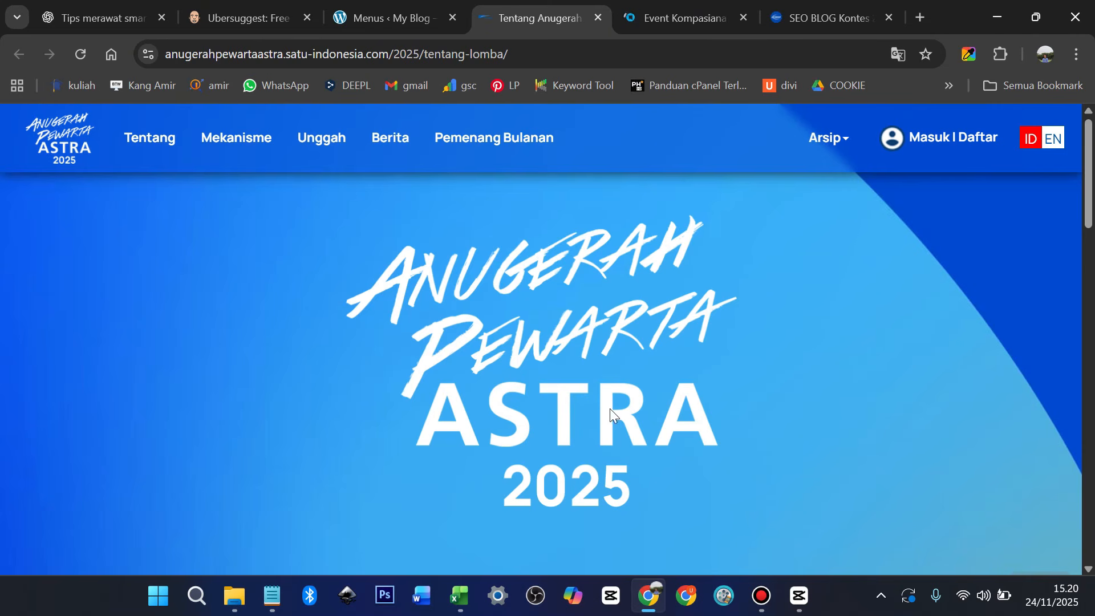
Read the Anugerah Pewarta Astra contest page down to Total Hadiah, then switch to Event Kompasiana
scroll(680, 408, "down", 15)
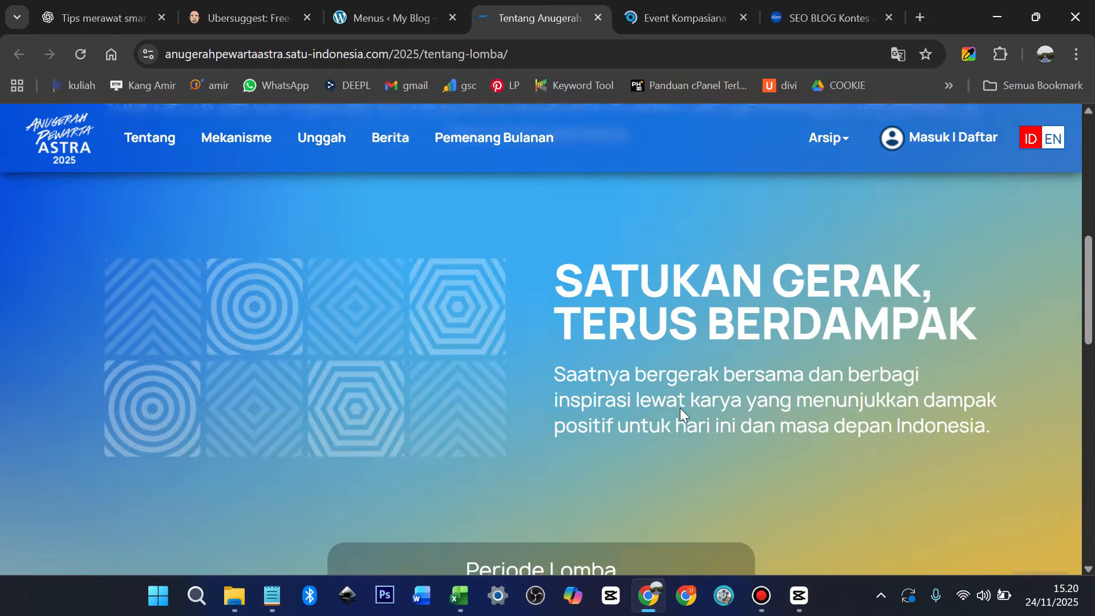
scroll(680, 408, "down", 6)
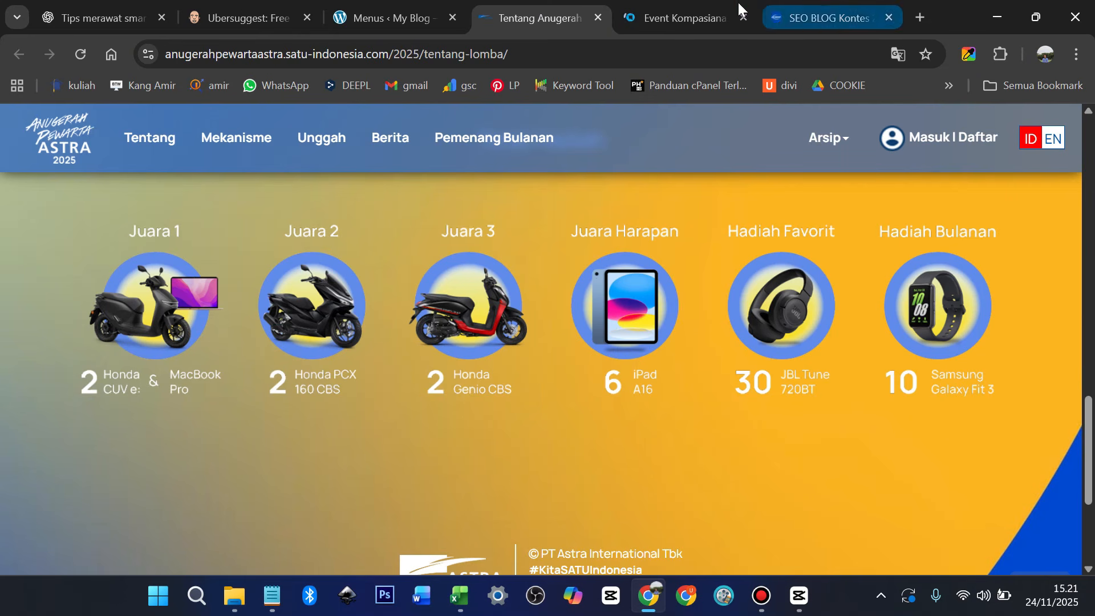
left_click(671, 13)
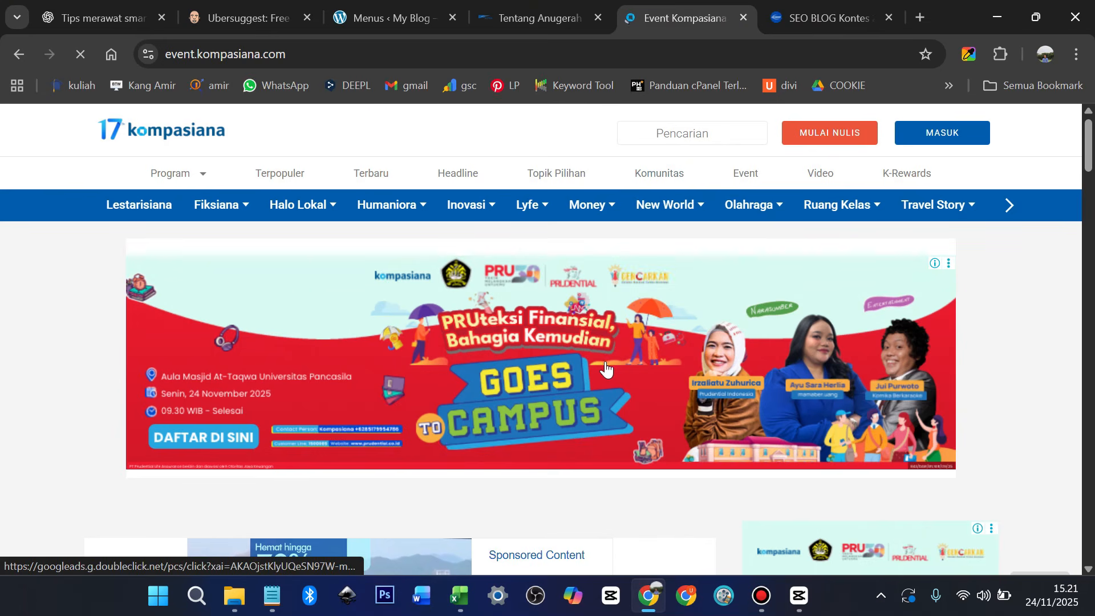
Read Kompasiana's Aspirasi Pendidikan Bermutu winners down to Kategori Guru, then go to Eyebost SEO contest
scroll(607, 365, "down", 3)
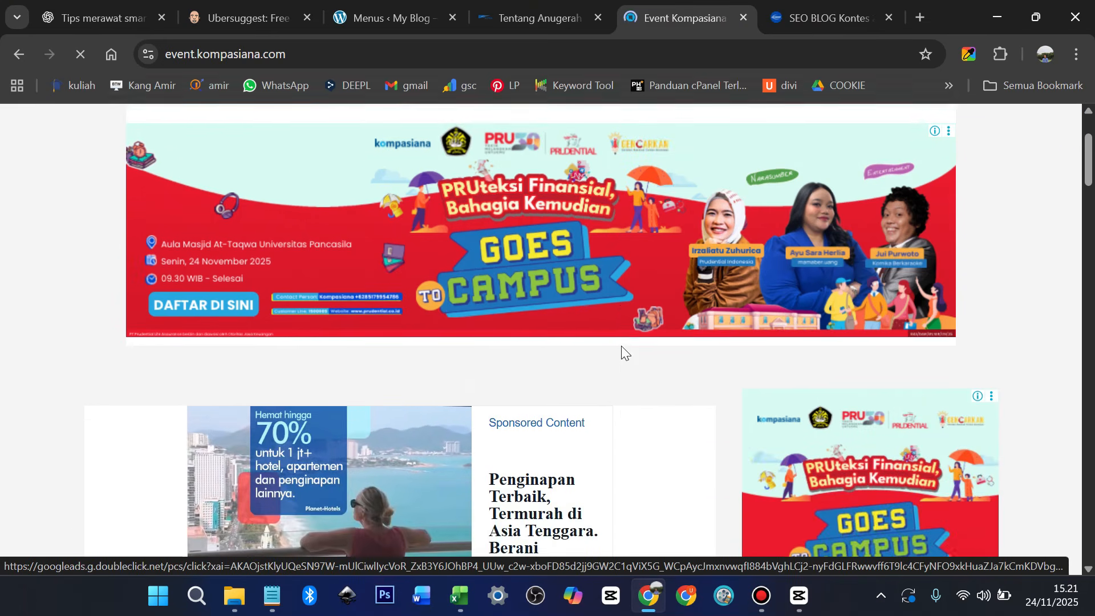
scroll(622, 348, "down", 5)
scroll(623, 348, "up", 2)
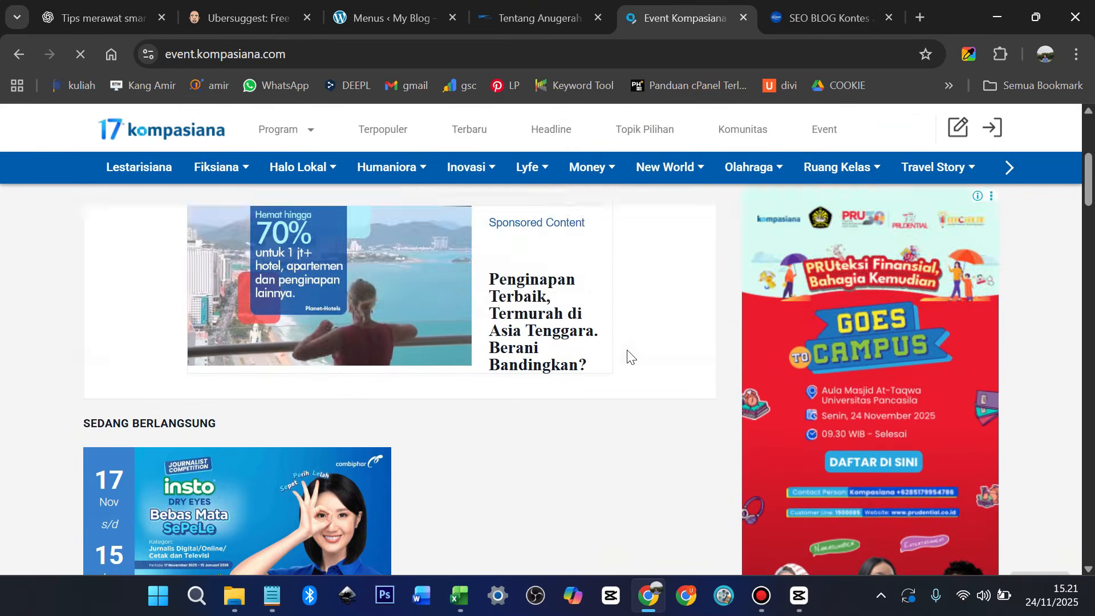
scroll(628, 352, "down", 15)
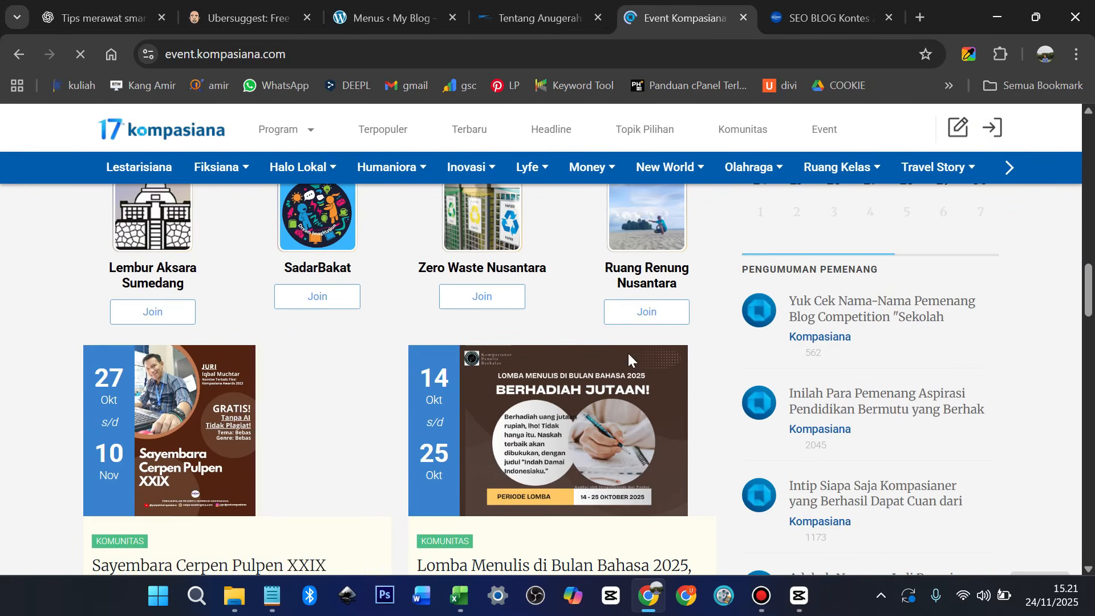
scroll(919, 382, "down", 1)
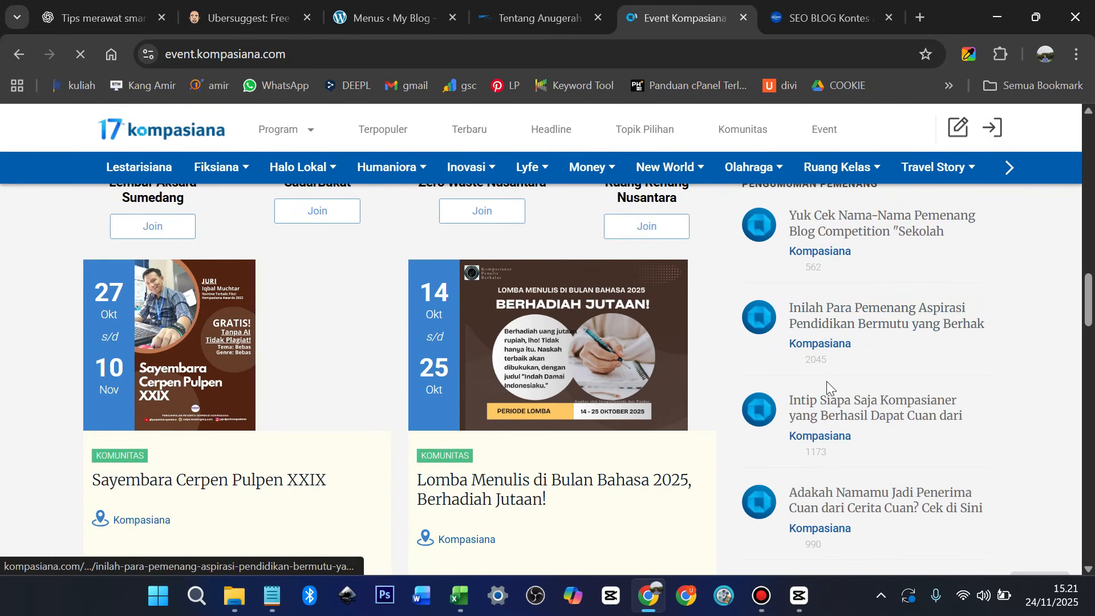
scroll(600, 402, "down", 9)
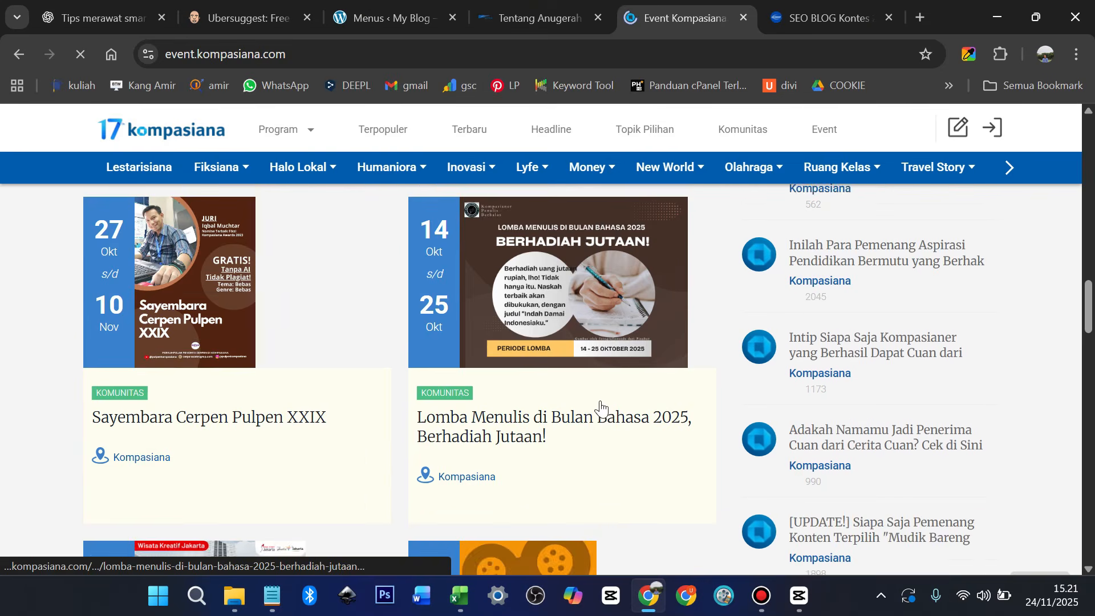
scroll(600, 402, "down", 4)
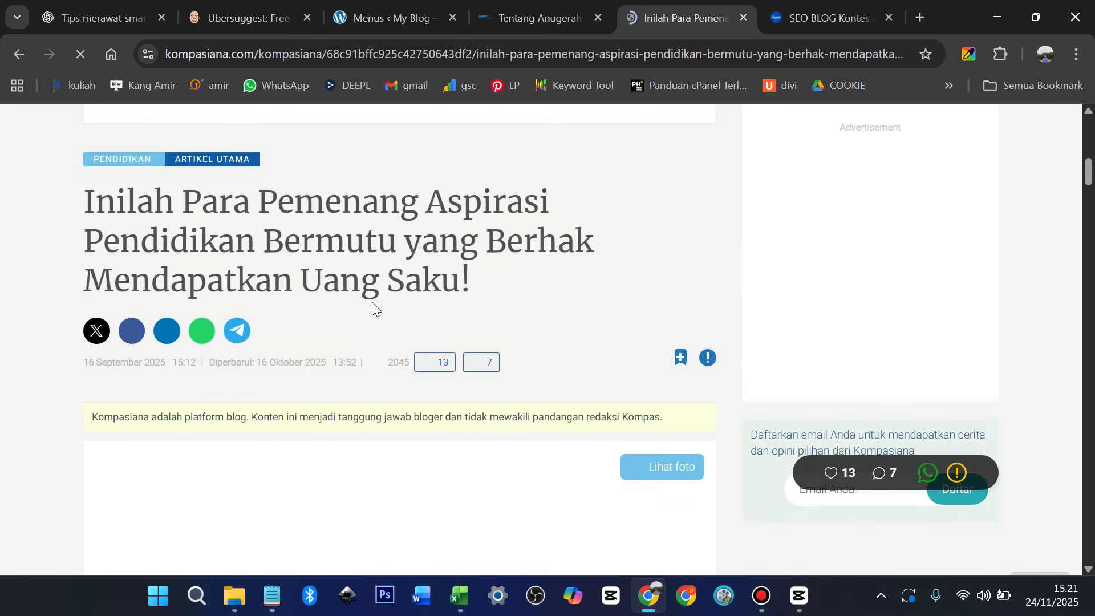
scroll(372, 305, "down", 10)
scroll(372, 308, "down", 6)
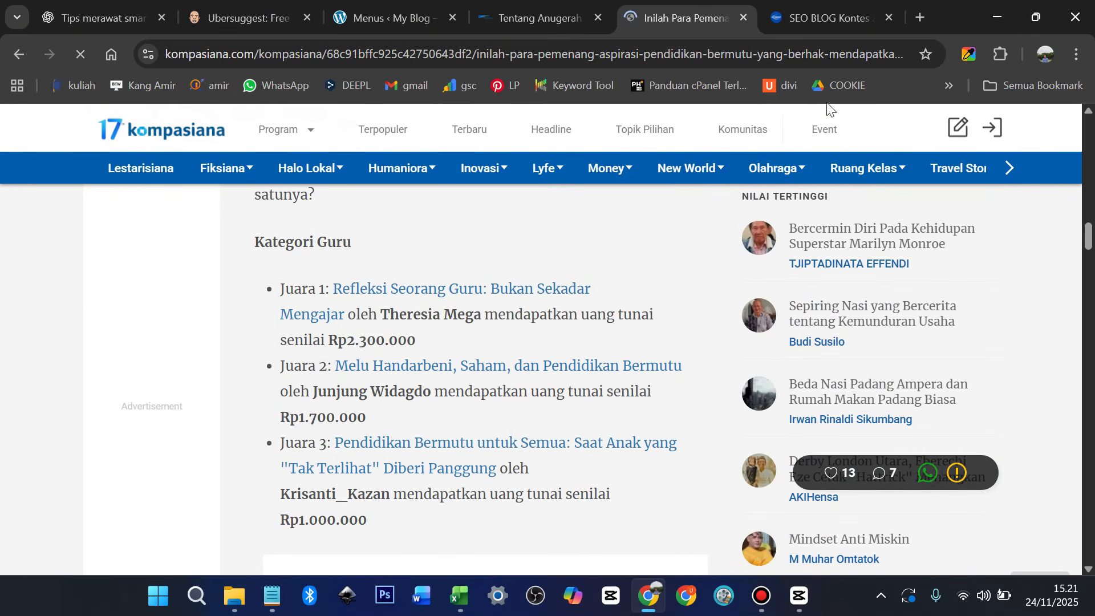
left_click(811, 16)
Dismiss the WhatsApp chat popup and scroll to the SEO Competition 2025 banner (17 Mei - 26 Juli 2025)
scroll(642, 381, "up", 5)
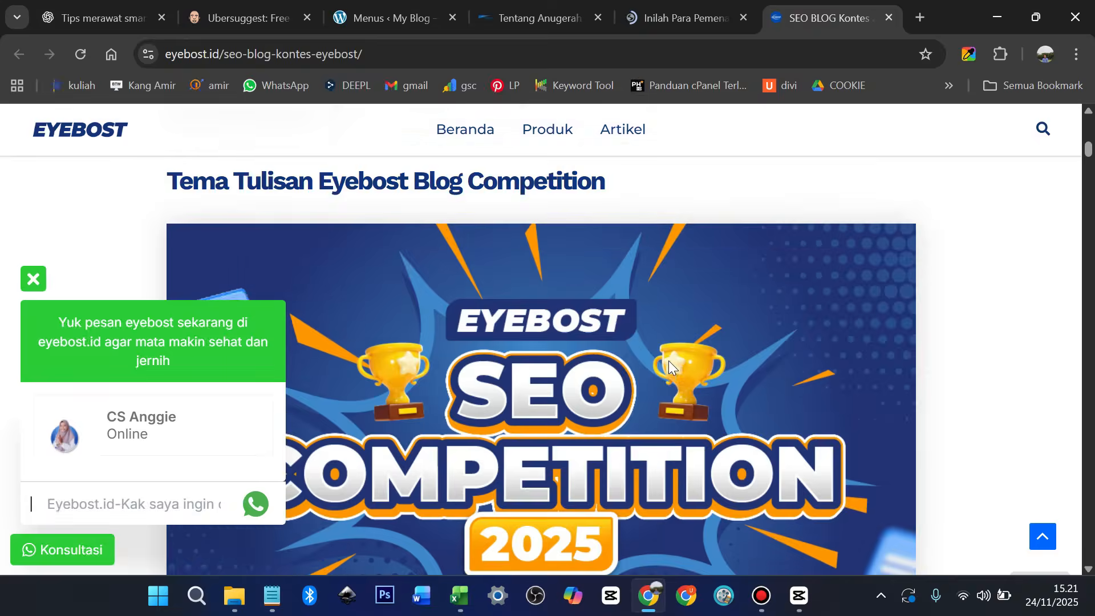
scroll(224, 494, "down", 1)
left_click(34, 280)
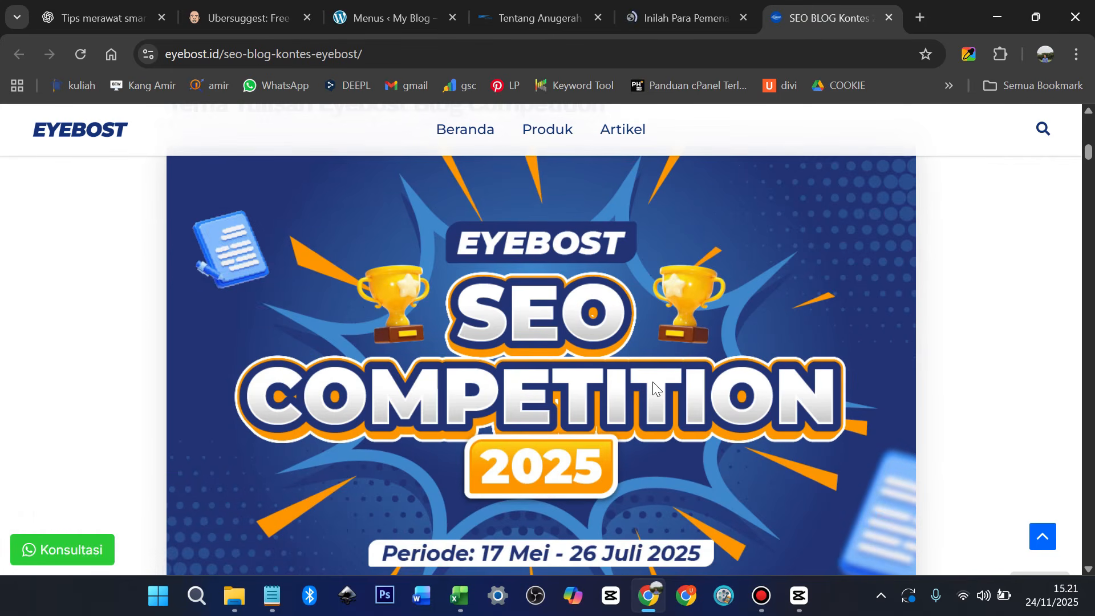
scroll(683, 365, "down", 1)
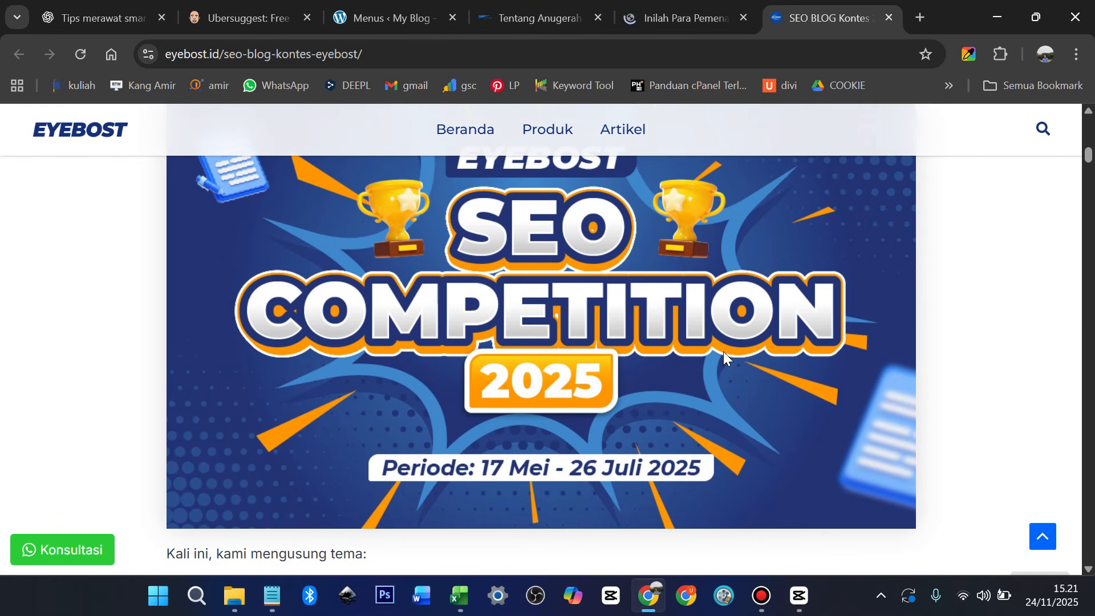